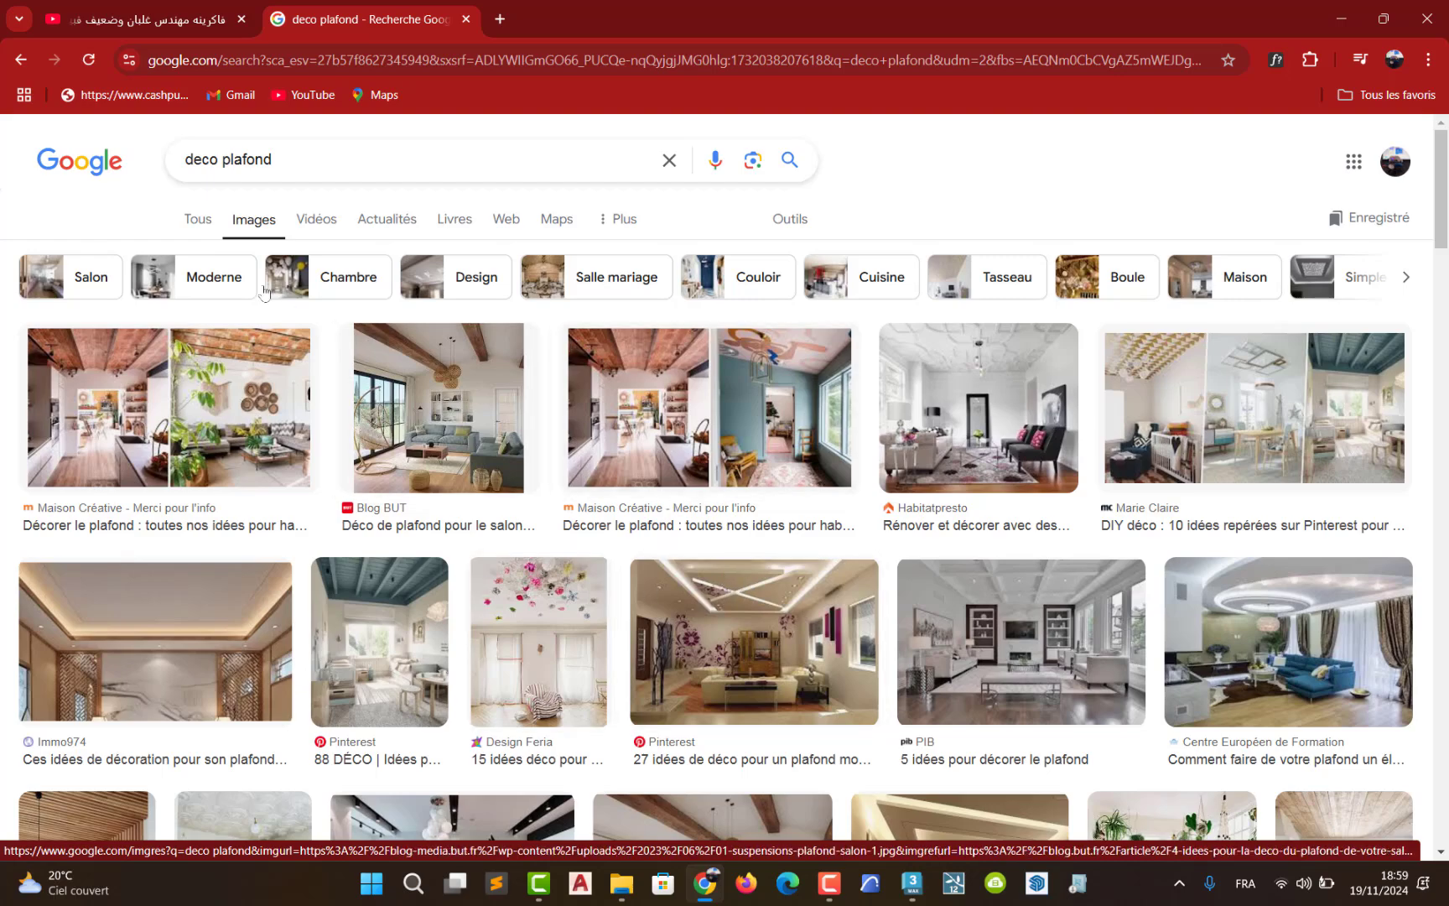
- Look through the ceiling decoration image results for inspiration, and switch to the 19-11-2024.max scene in 3ds Max
scroll(235, 521, down, 2)
scroll(235, 521, down, 1)
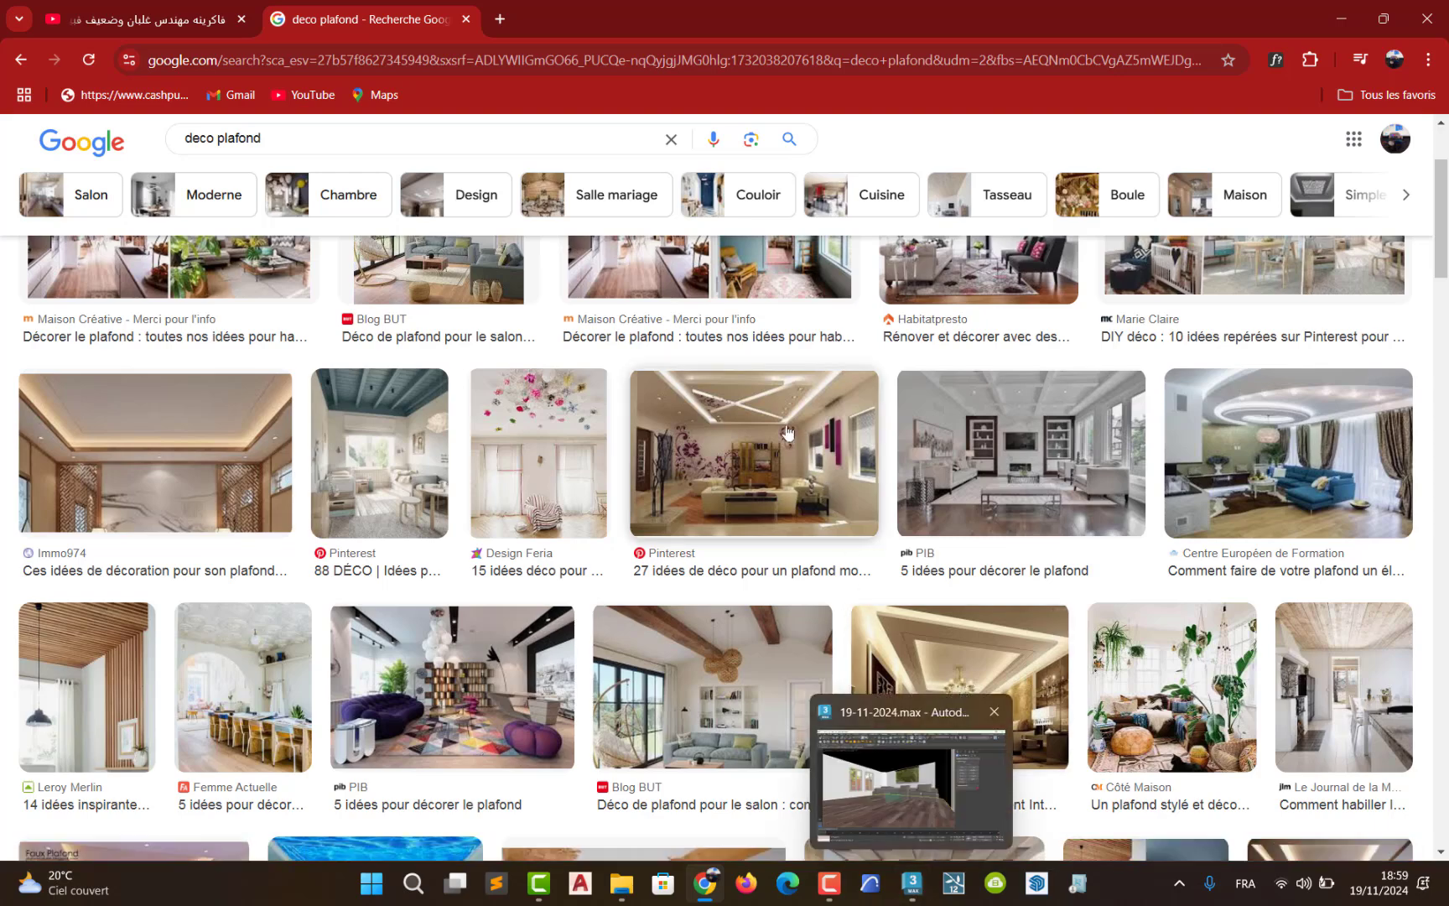
click(911, 892)
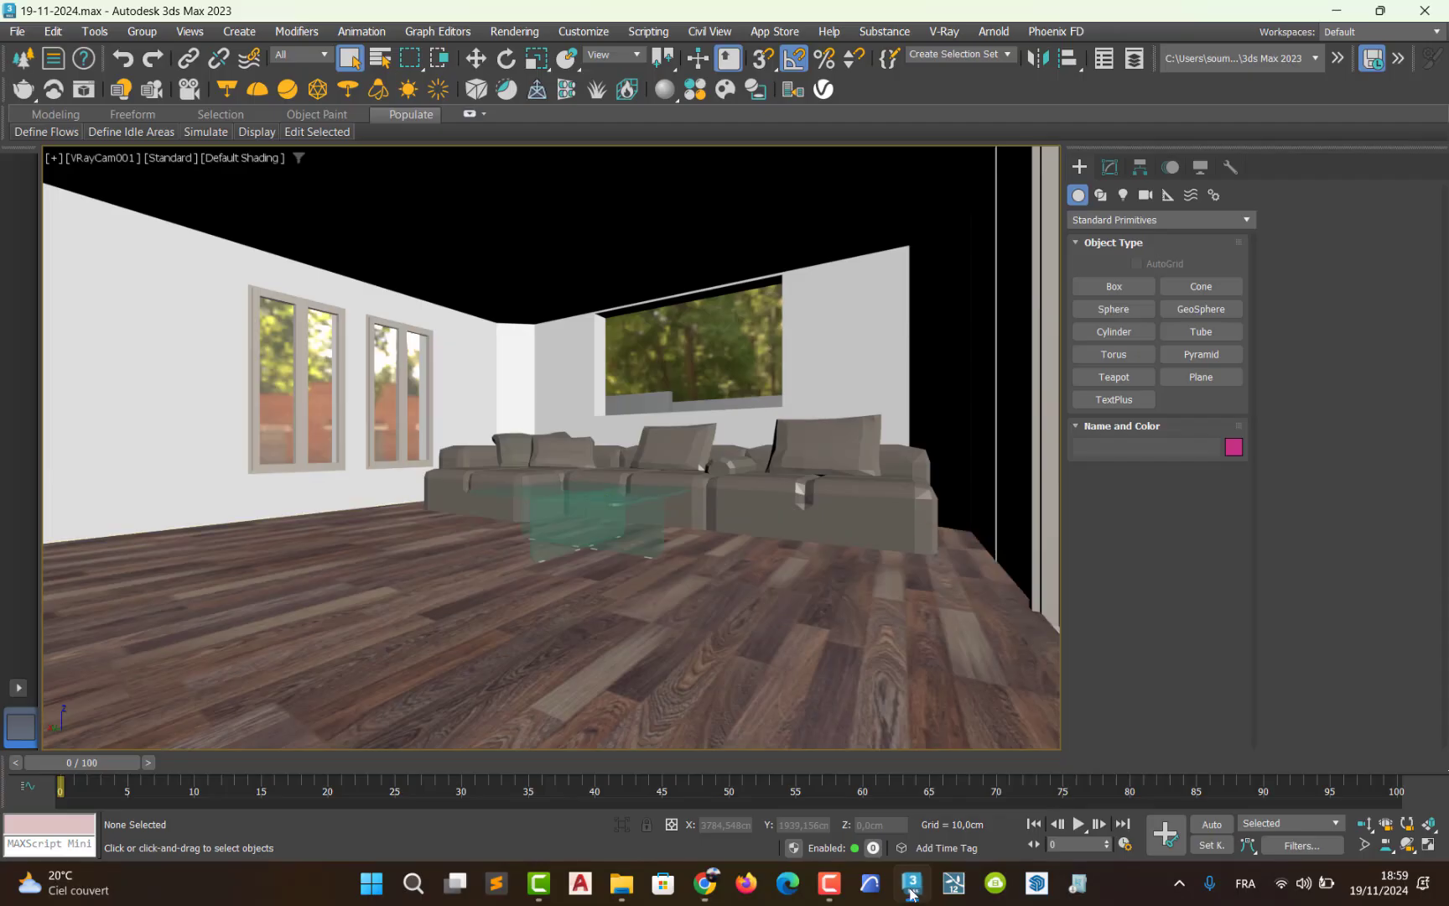
- Change the living room viewport from the VRayCam001 camera to a Perspective view
click(534, 230)
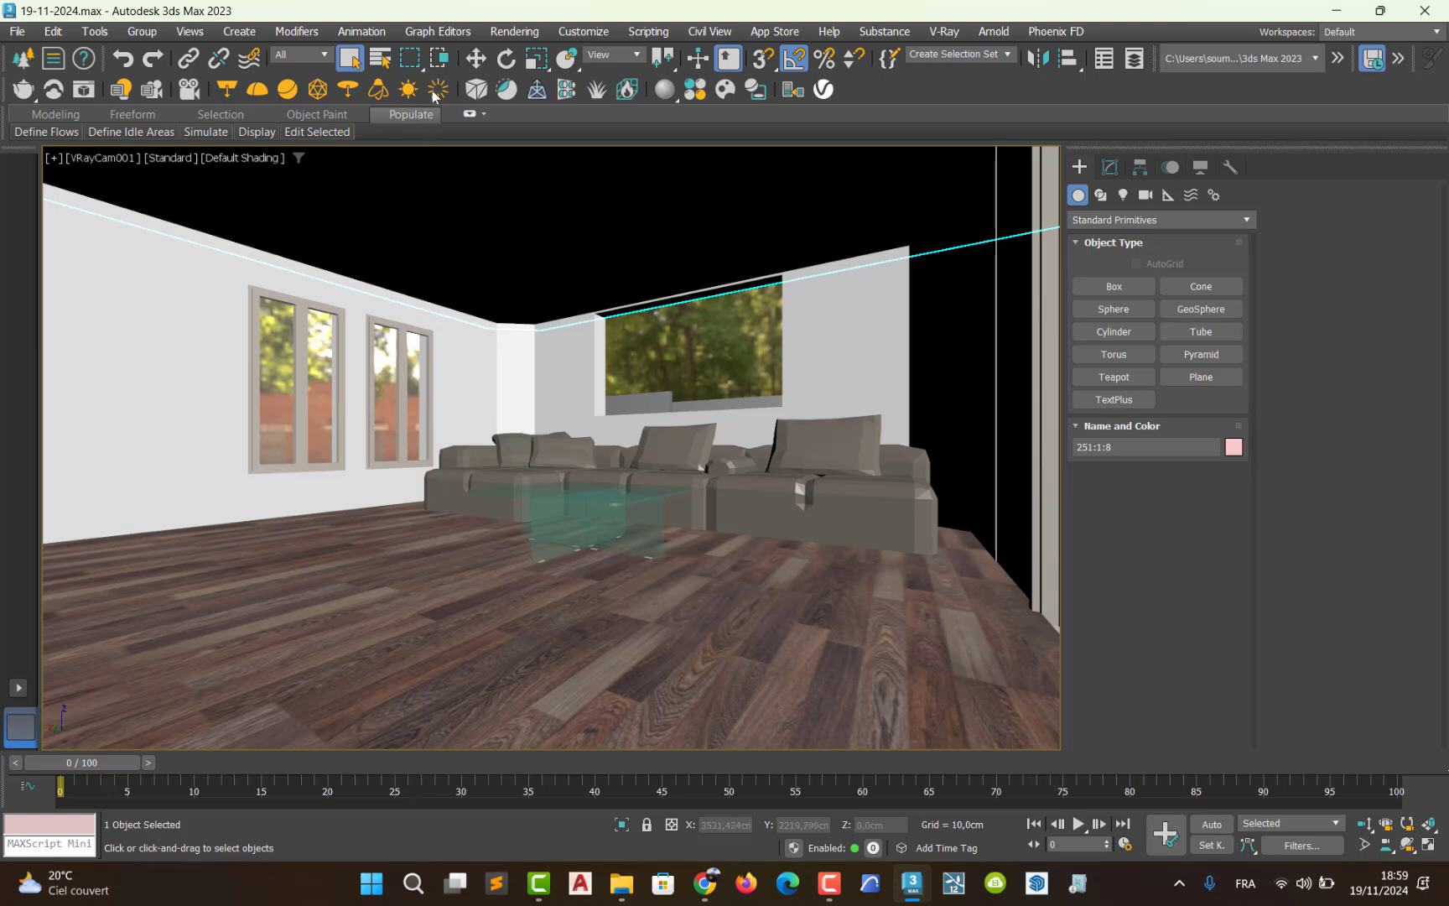
click(476, 58)
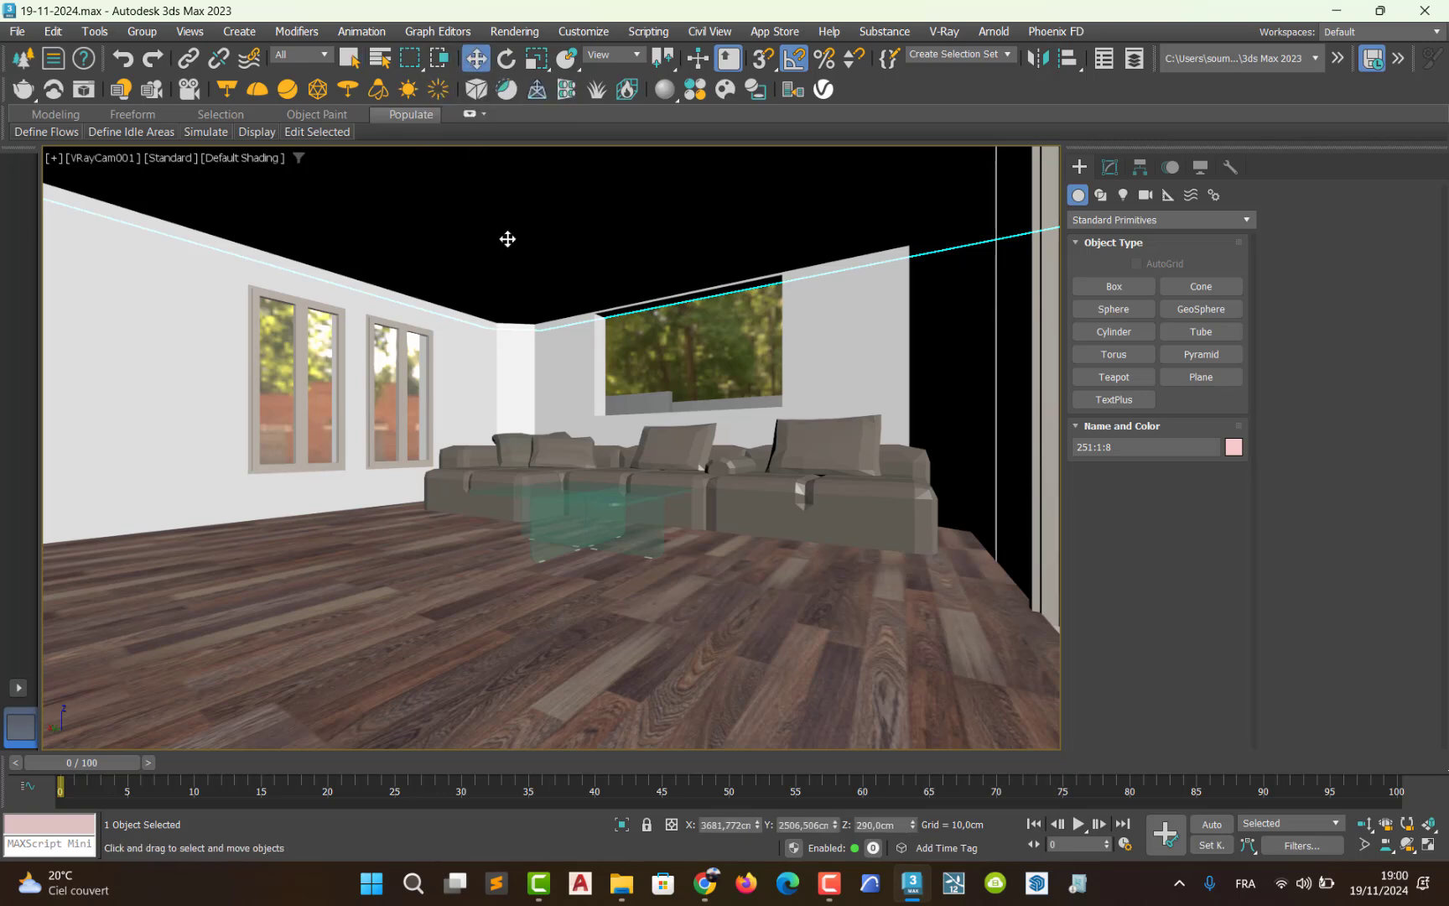
click(90, 159)
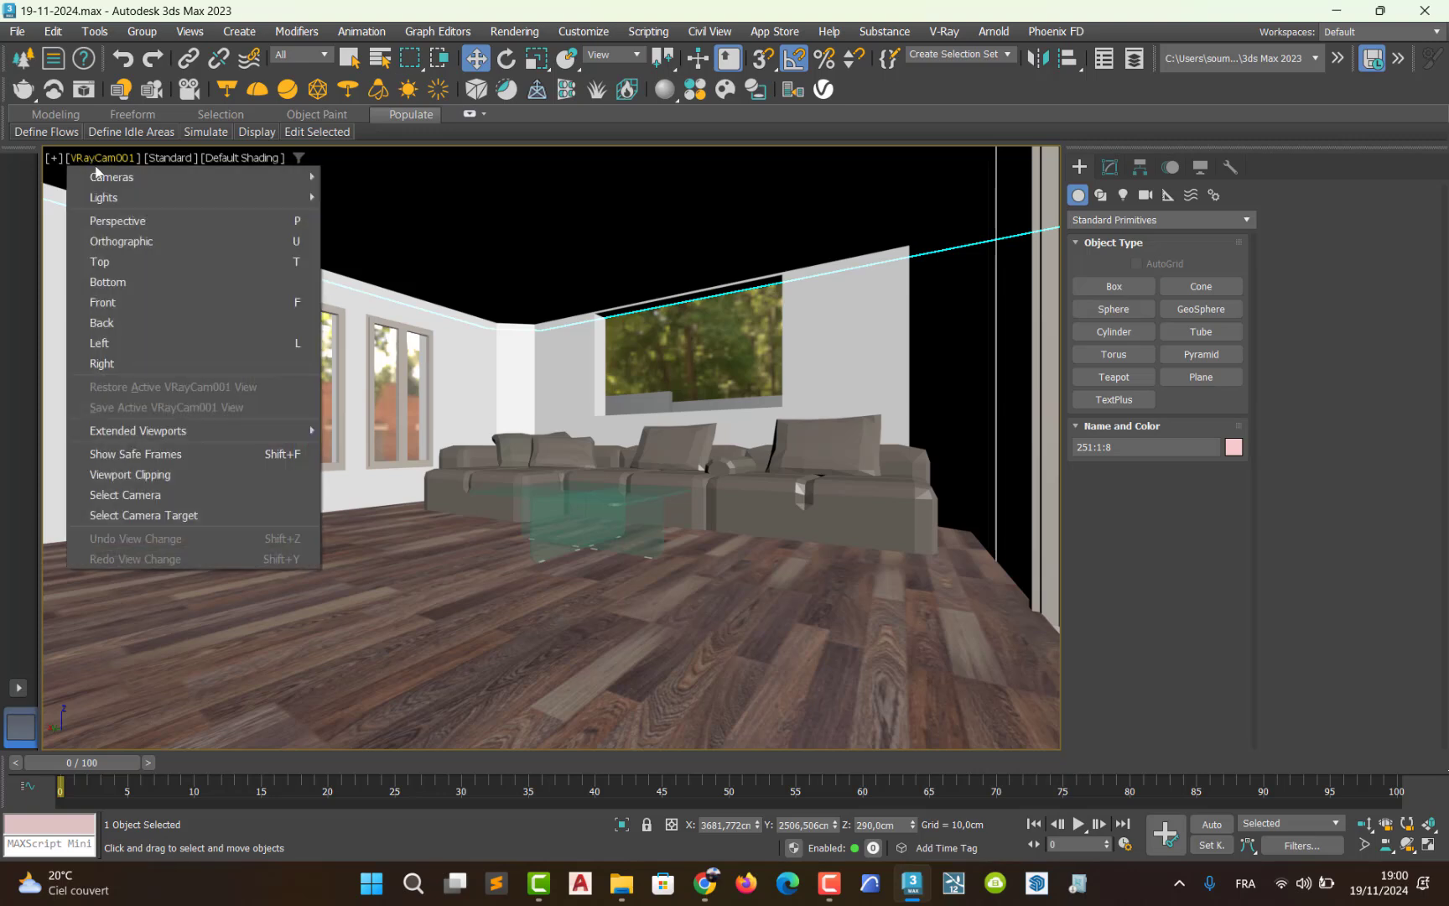
click(162, 221)
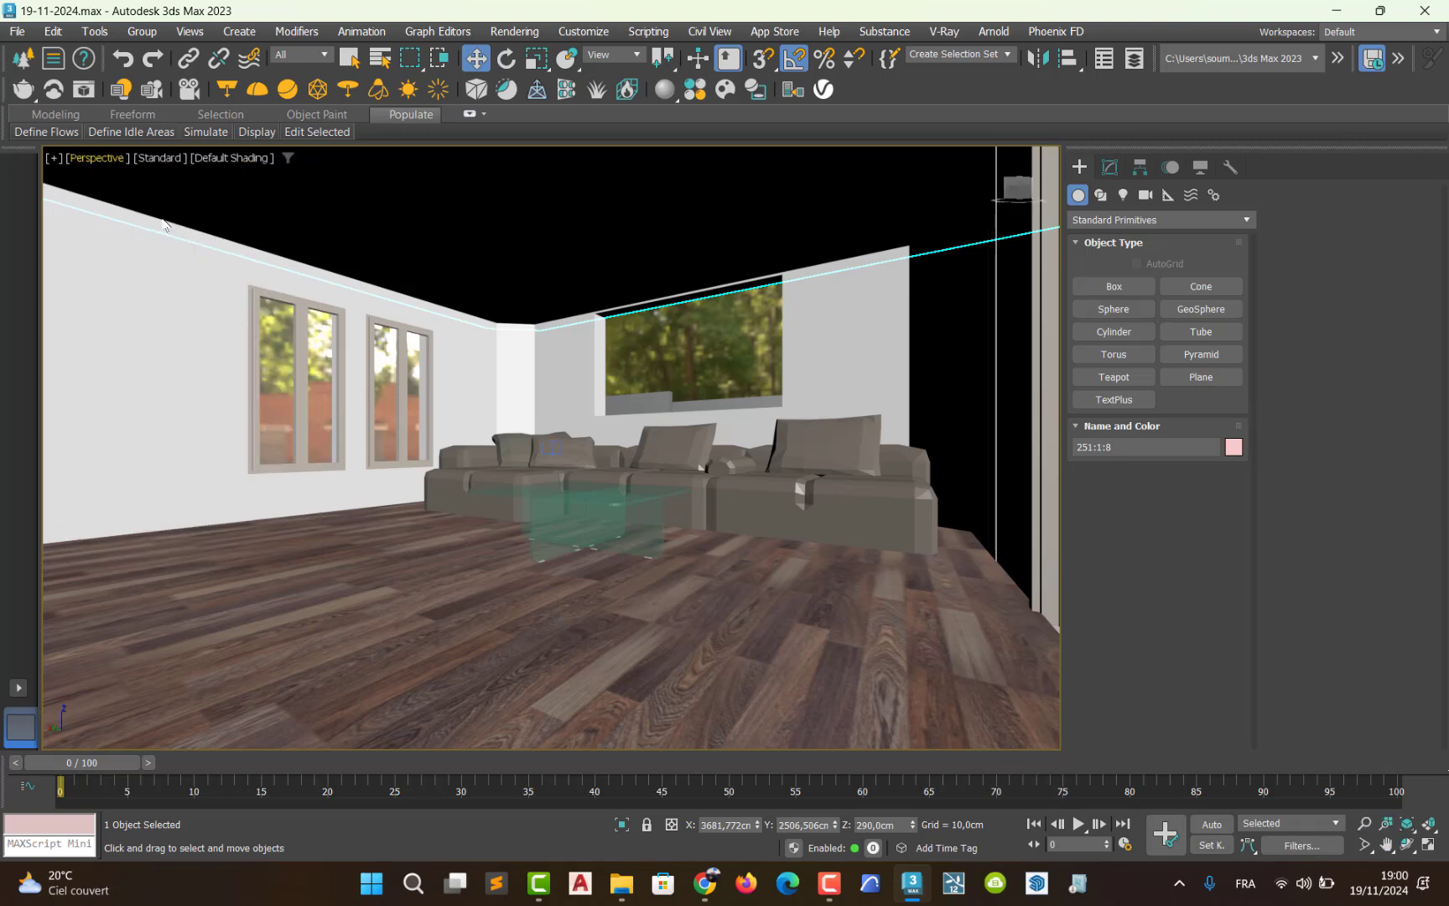
click(695, 359)
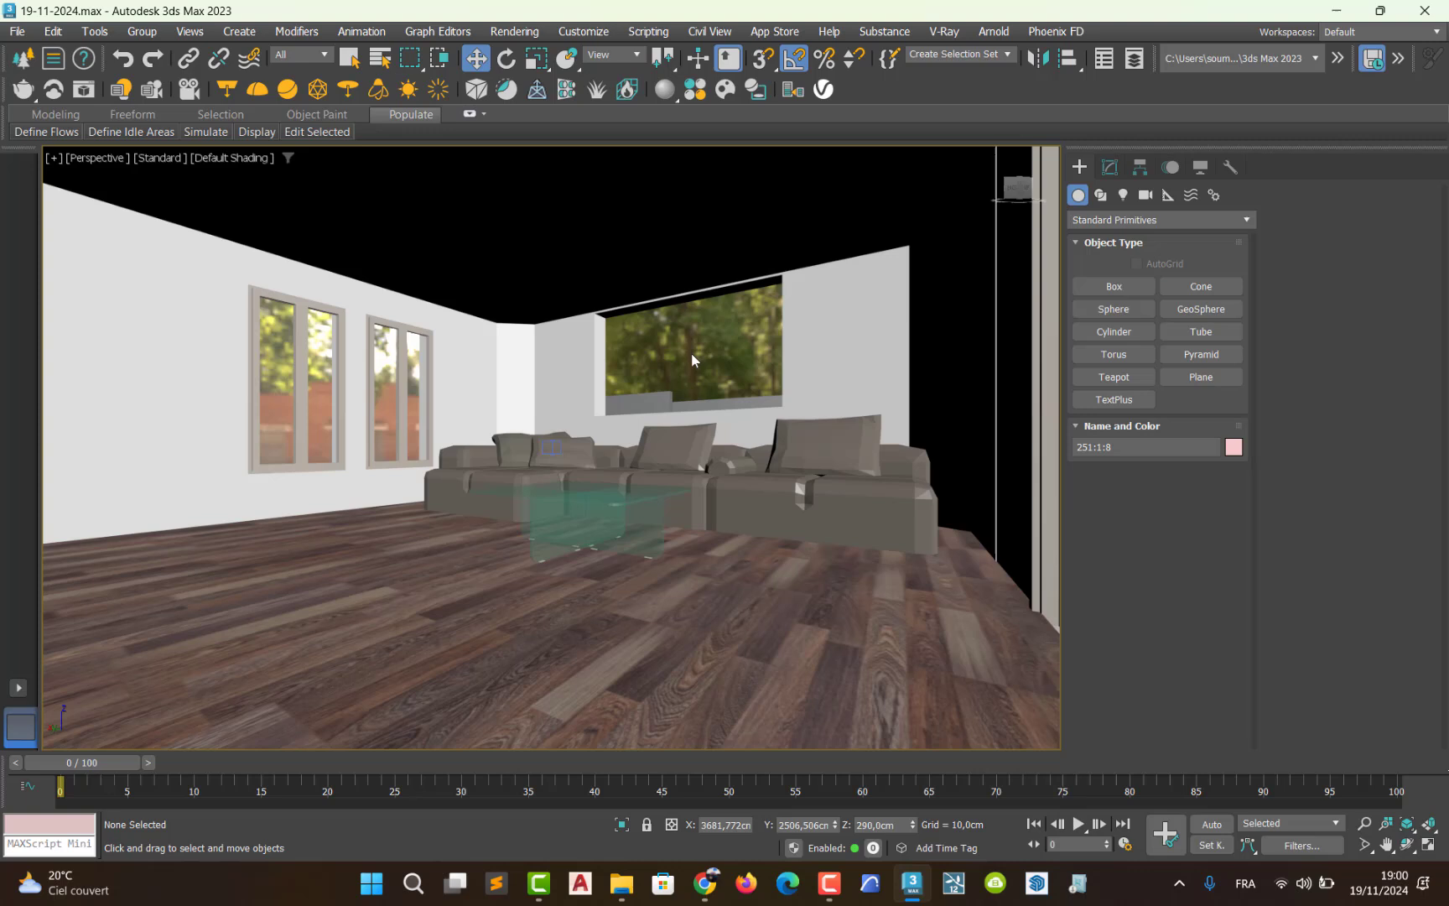
click(666, 237)
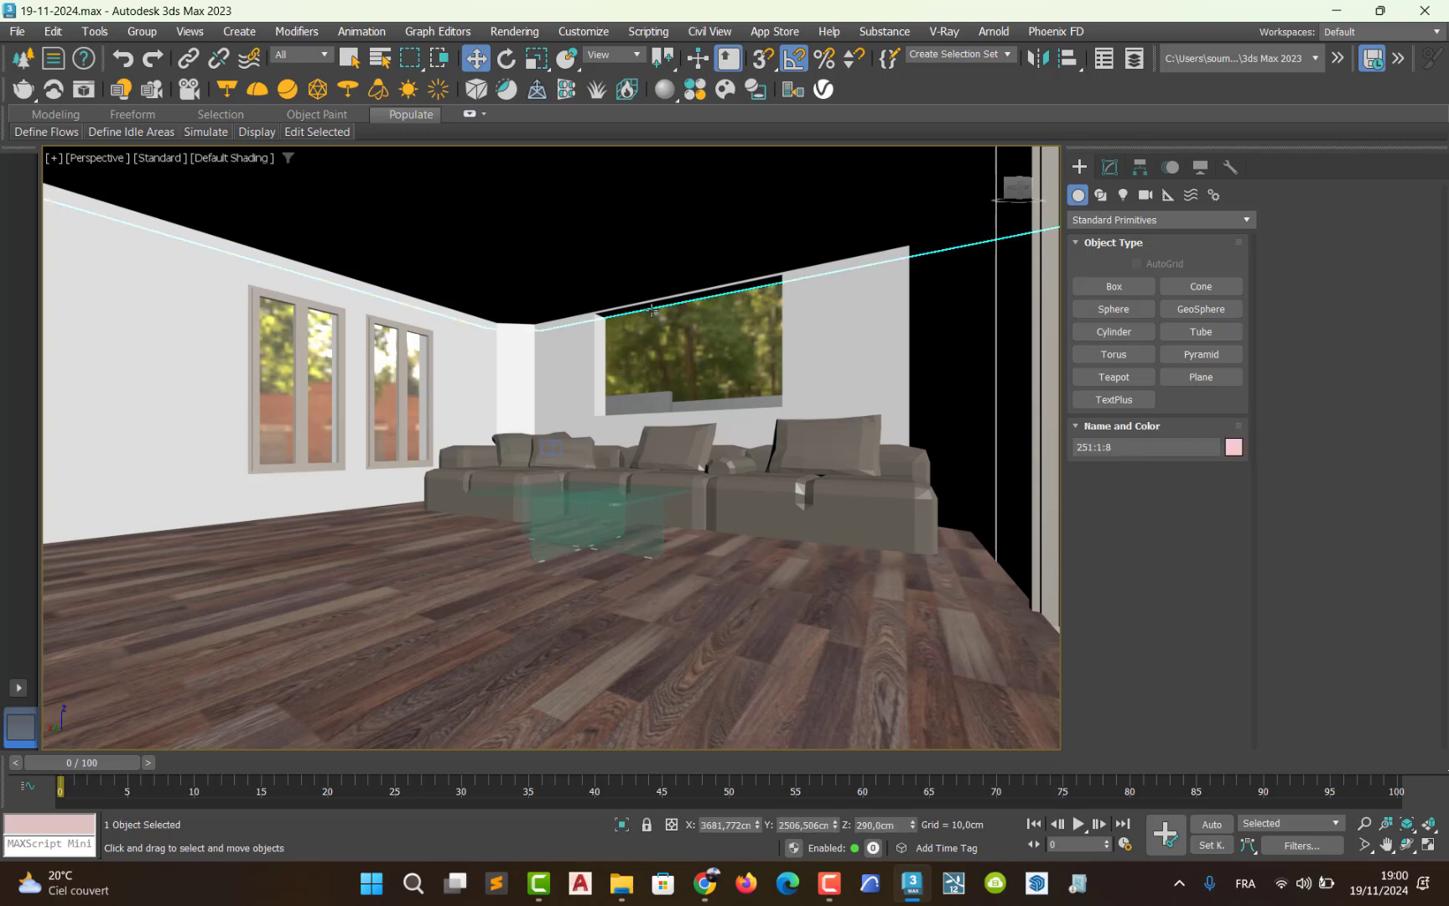
- Clone the wooden floor sol1 in place as an independent copy
click(531, 602)
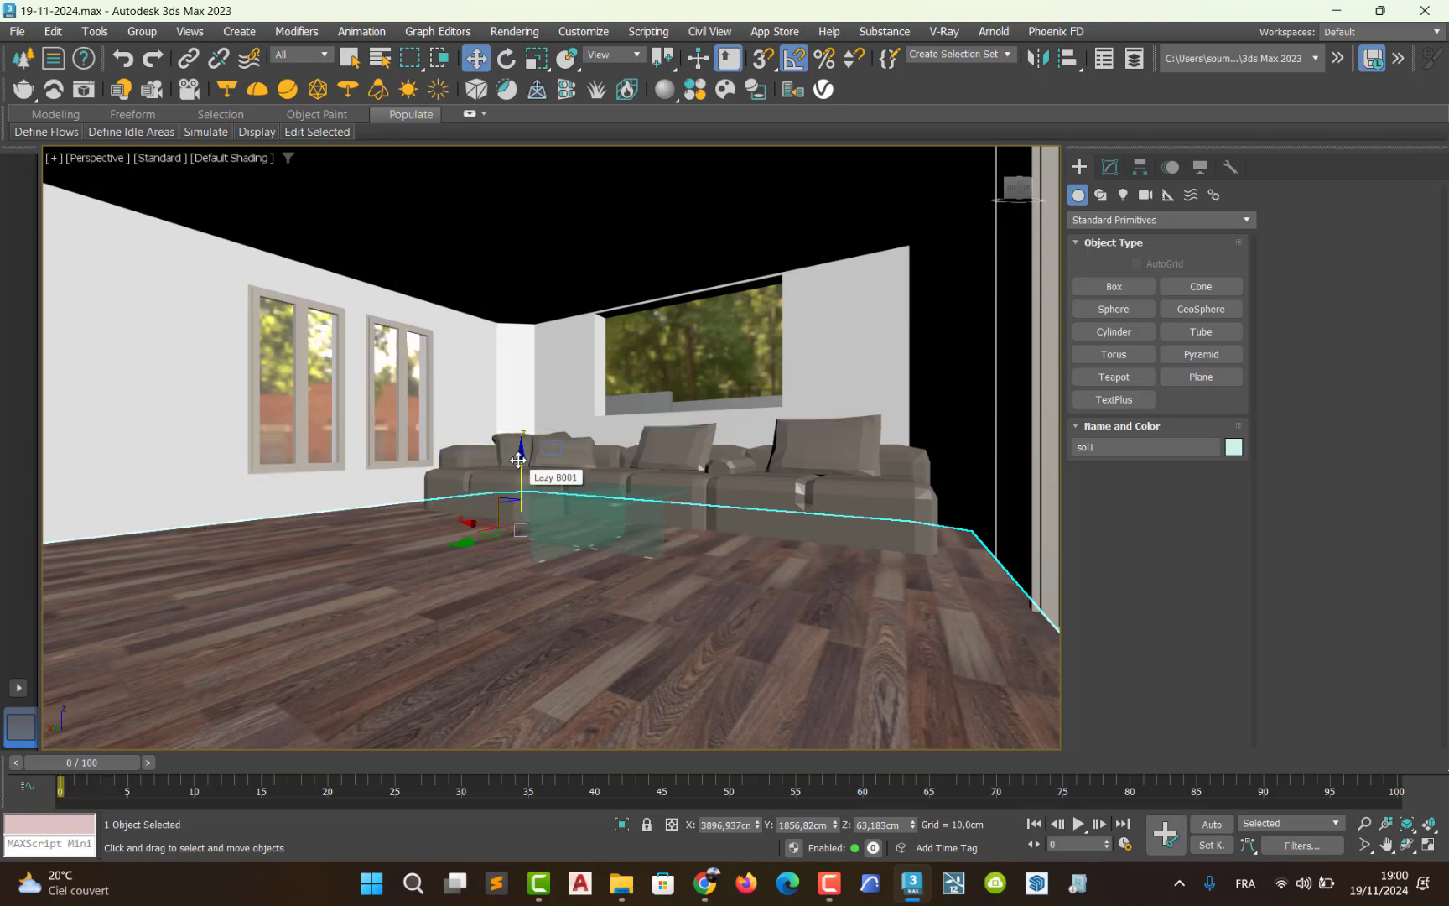
mouse_move(518, 459)
mouse_down()
mouse_move(520, 323)
mouse_move(518, 470)
mouse_up()
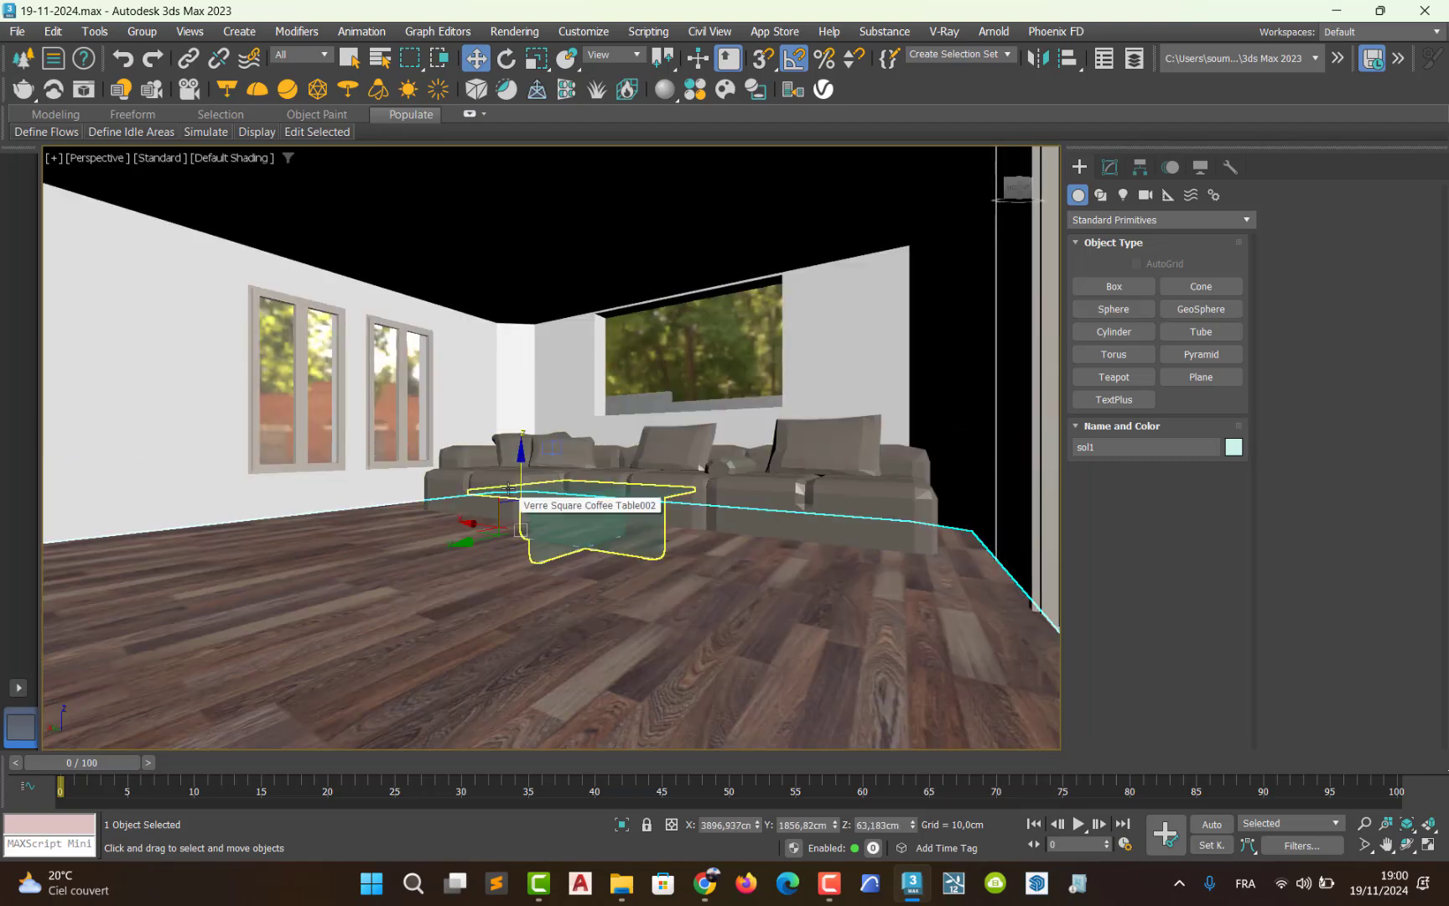
key(ctrl+v)
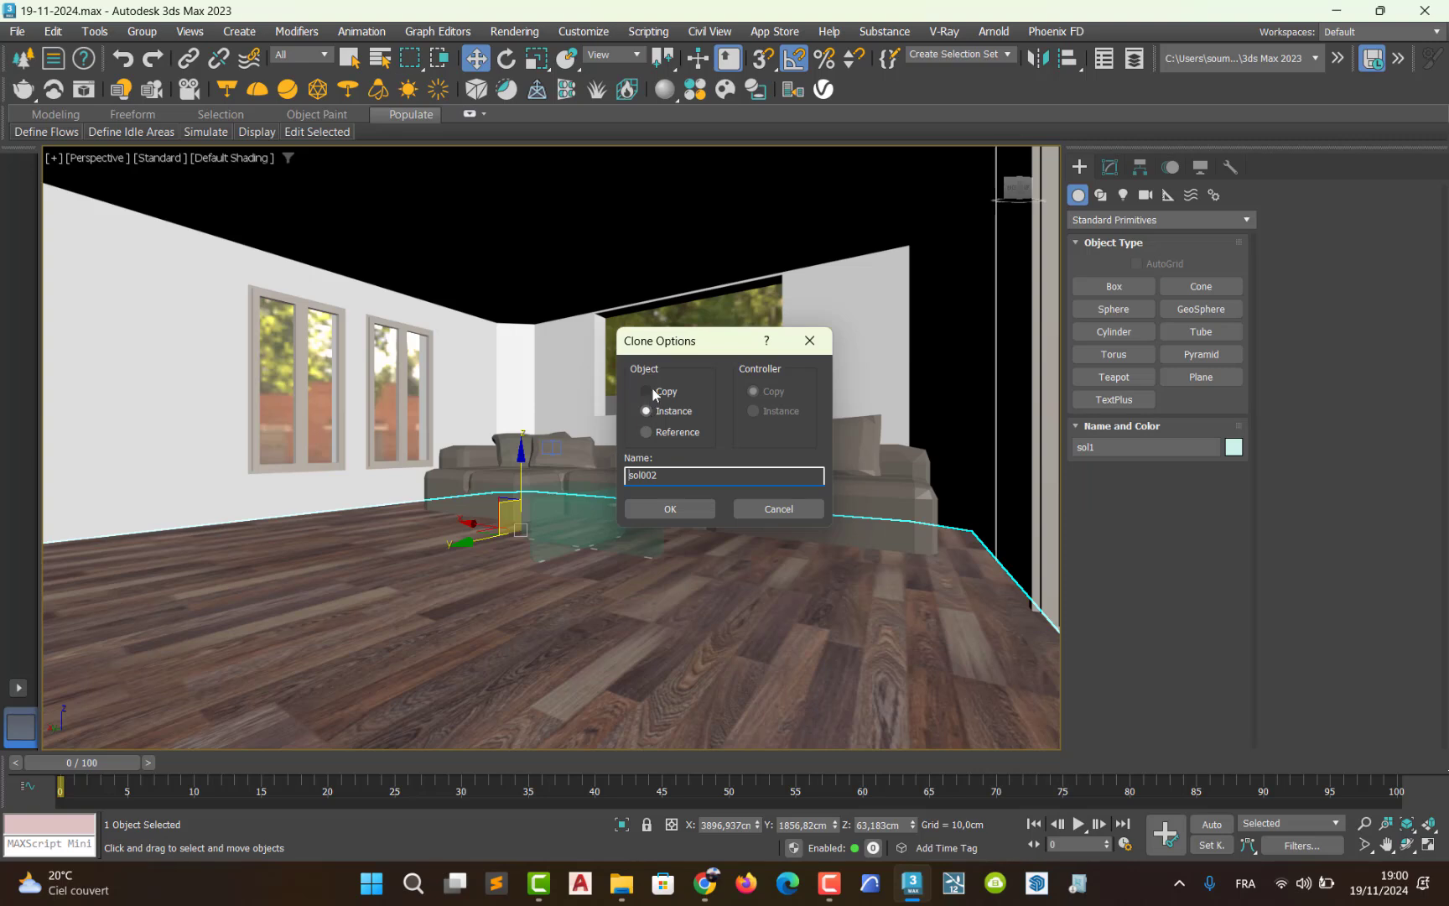
click(646, 391)
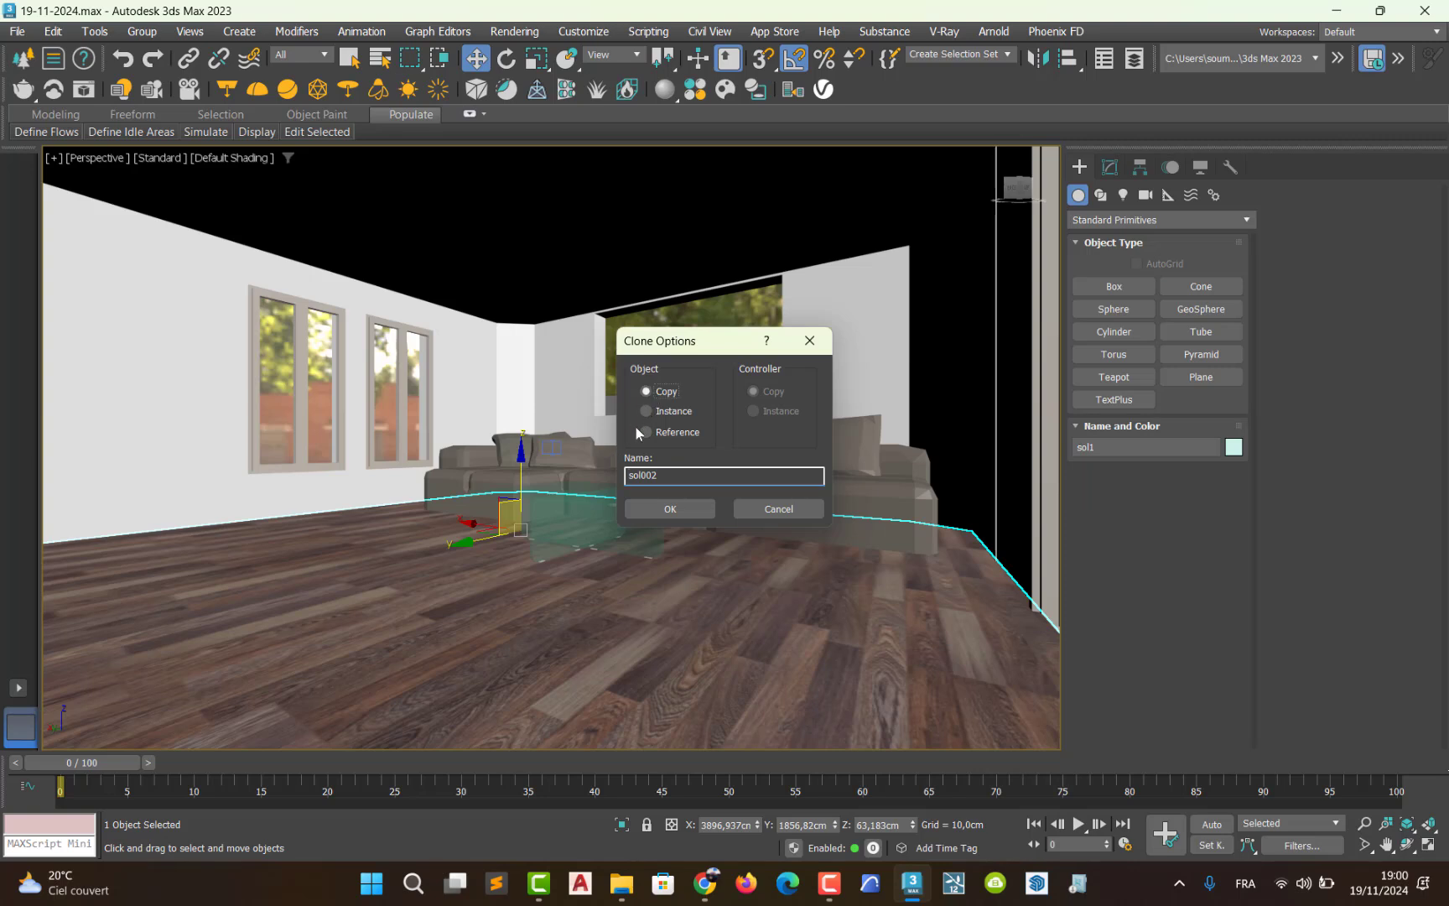
click(672, 508)
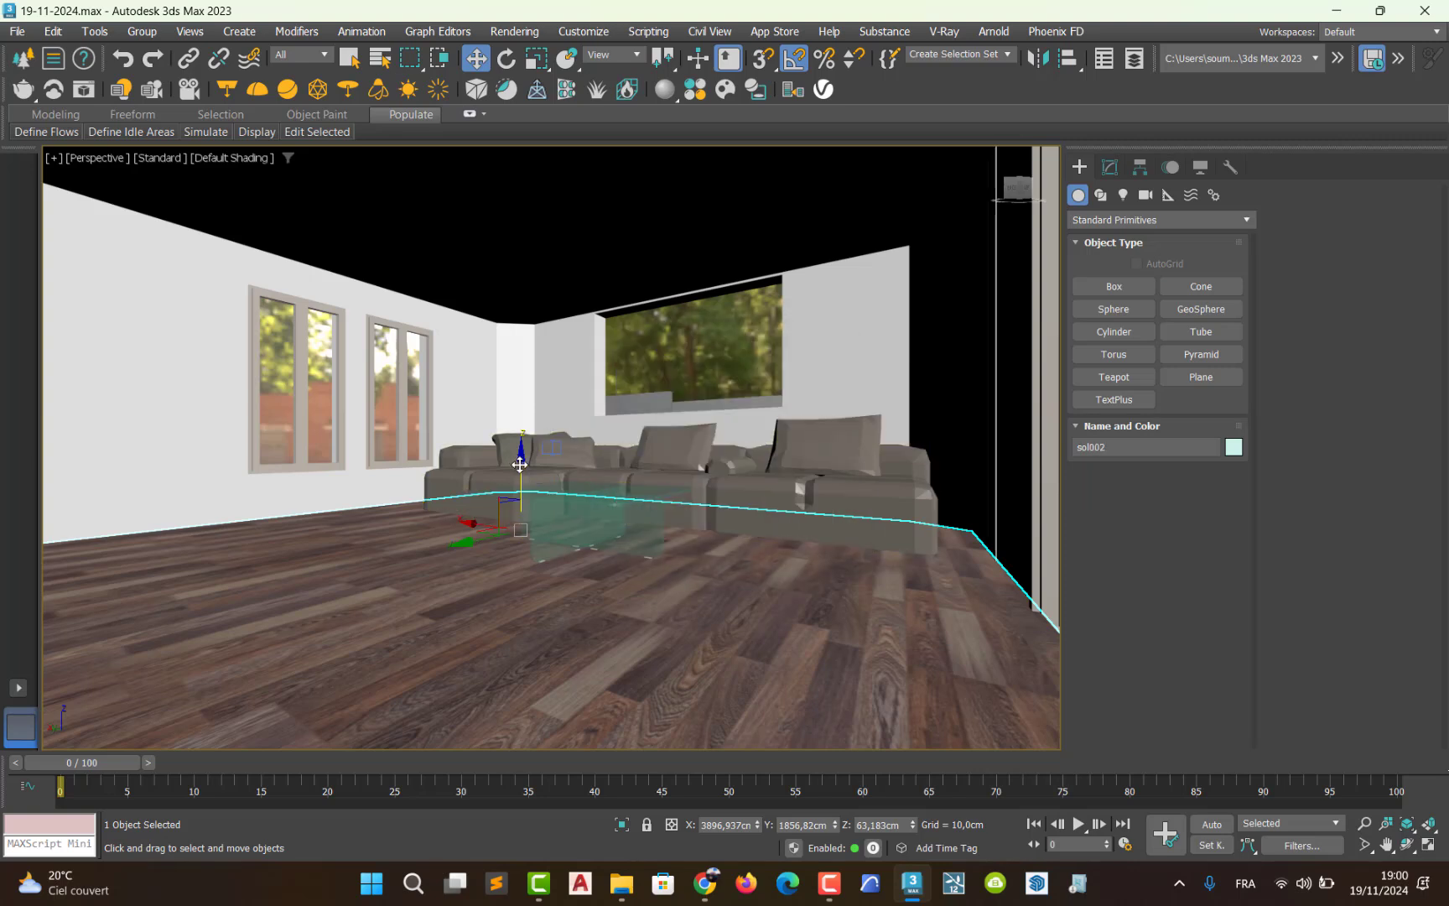
- Raise the floor copy vertically to the top of the living room walls, at a Z height of about 274 cm
drag(521, 461, 523, 355)
key(alt+w)
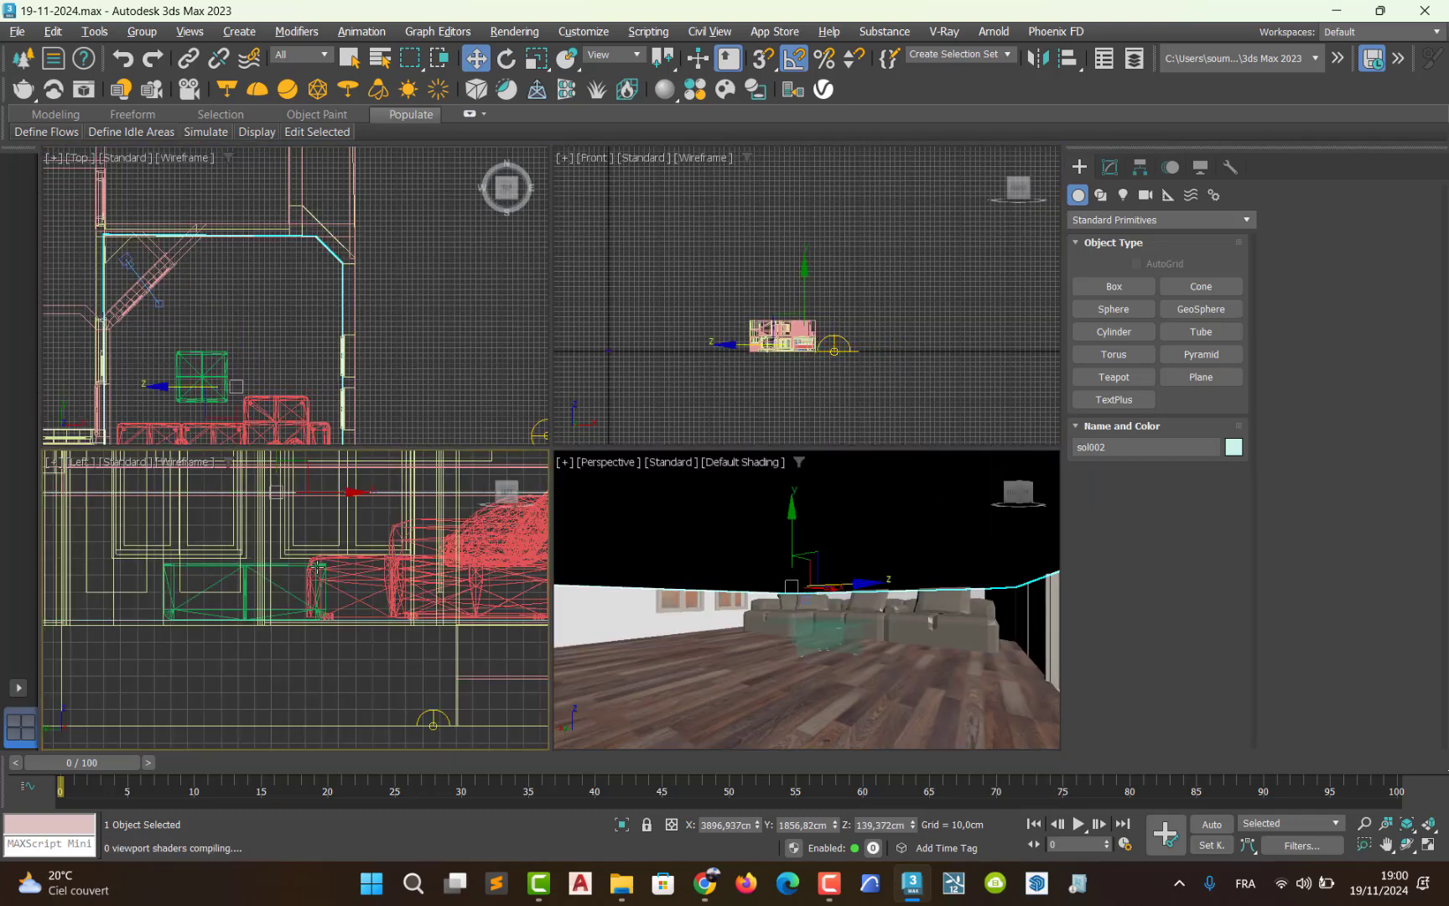
right_click(782, 335)
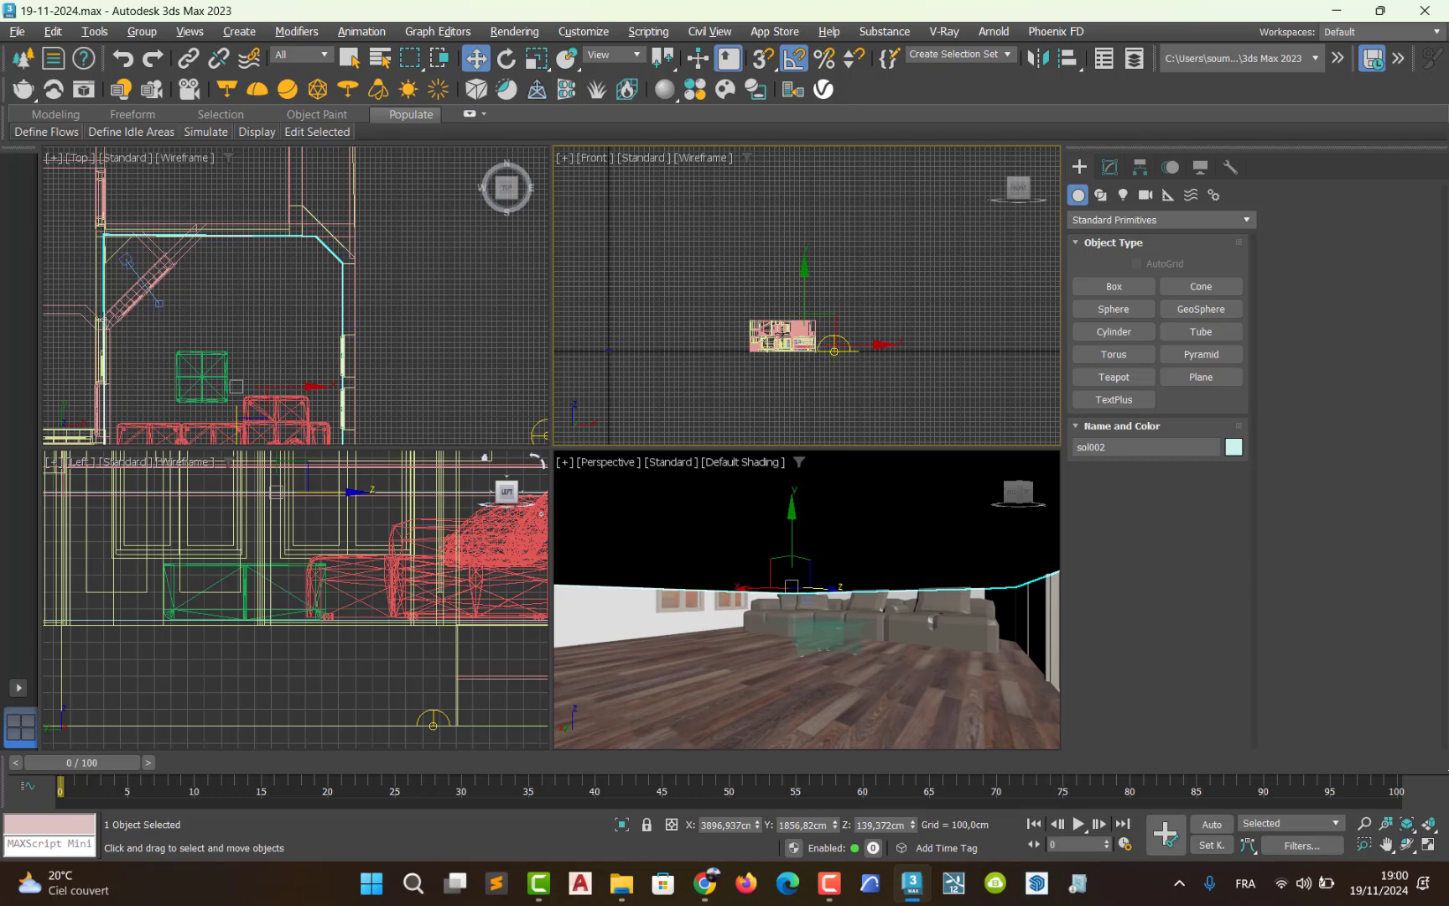
scroll(781, 332, up, 8)
right_click(356, 605)
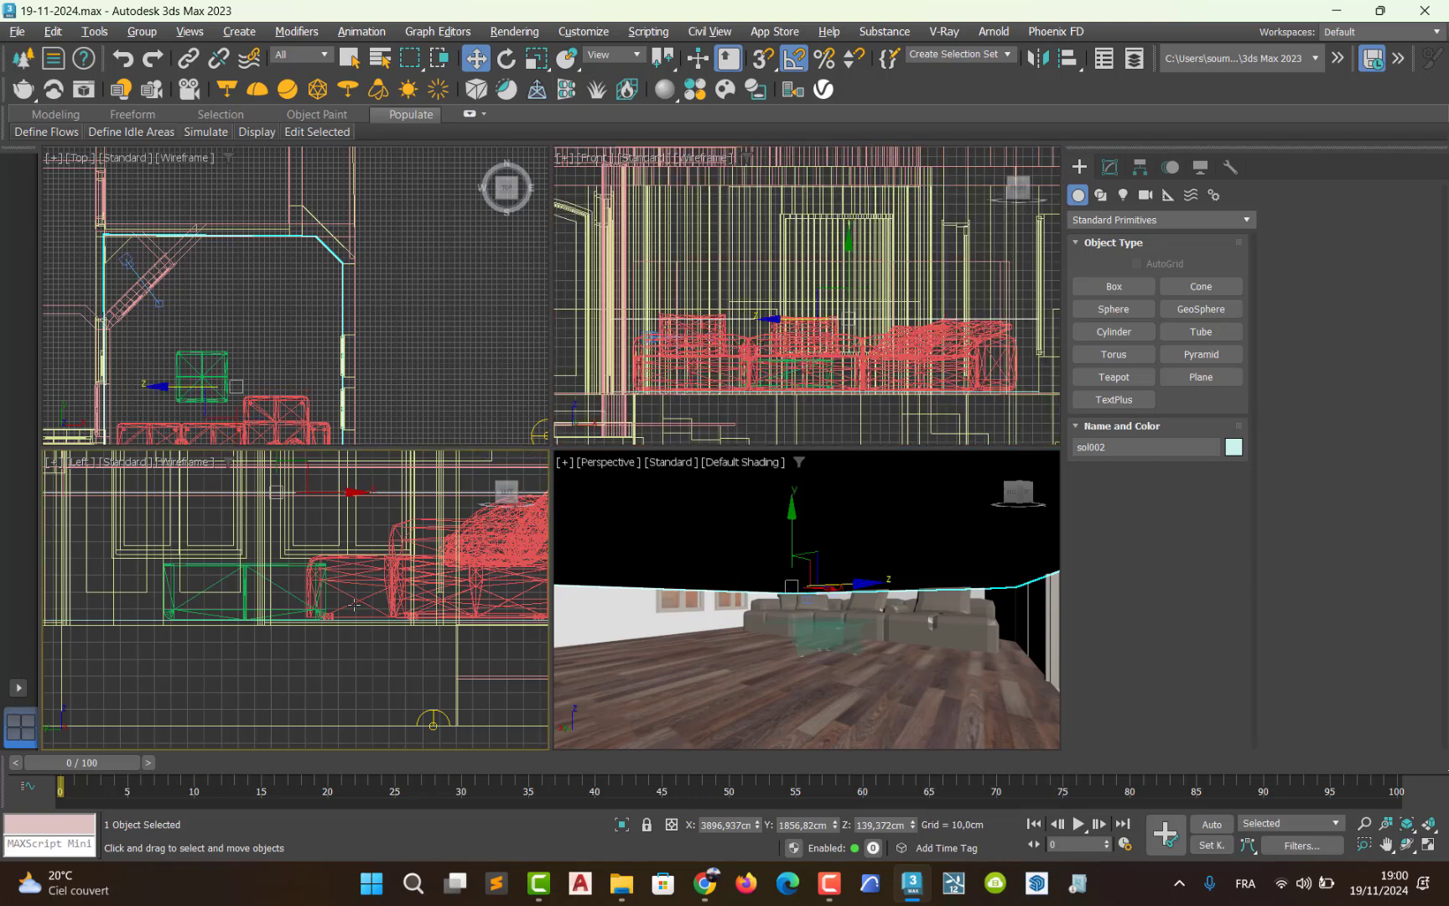
scroll(356, 605, up, 5)
key(alt+w)
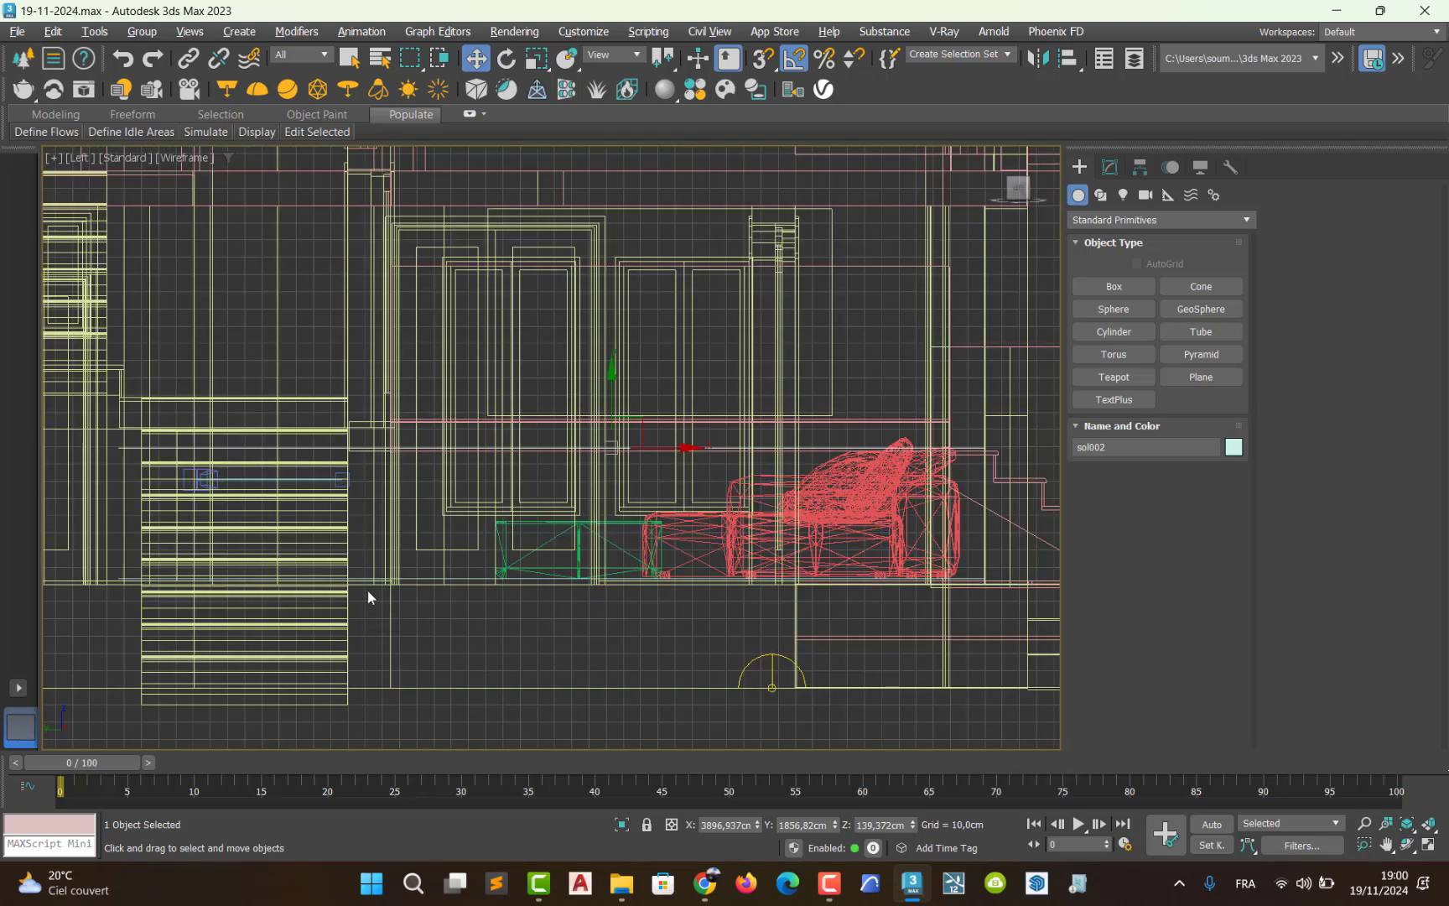
middle_drag(449, 579, 366, 740)
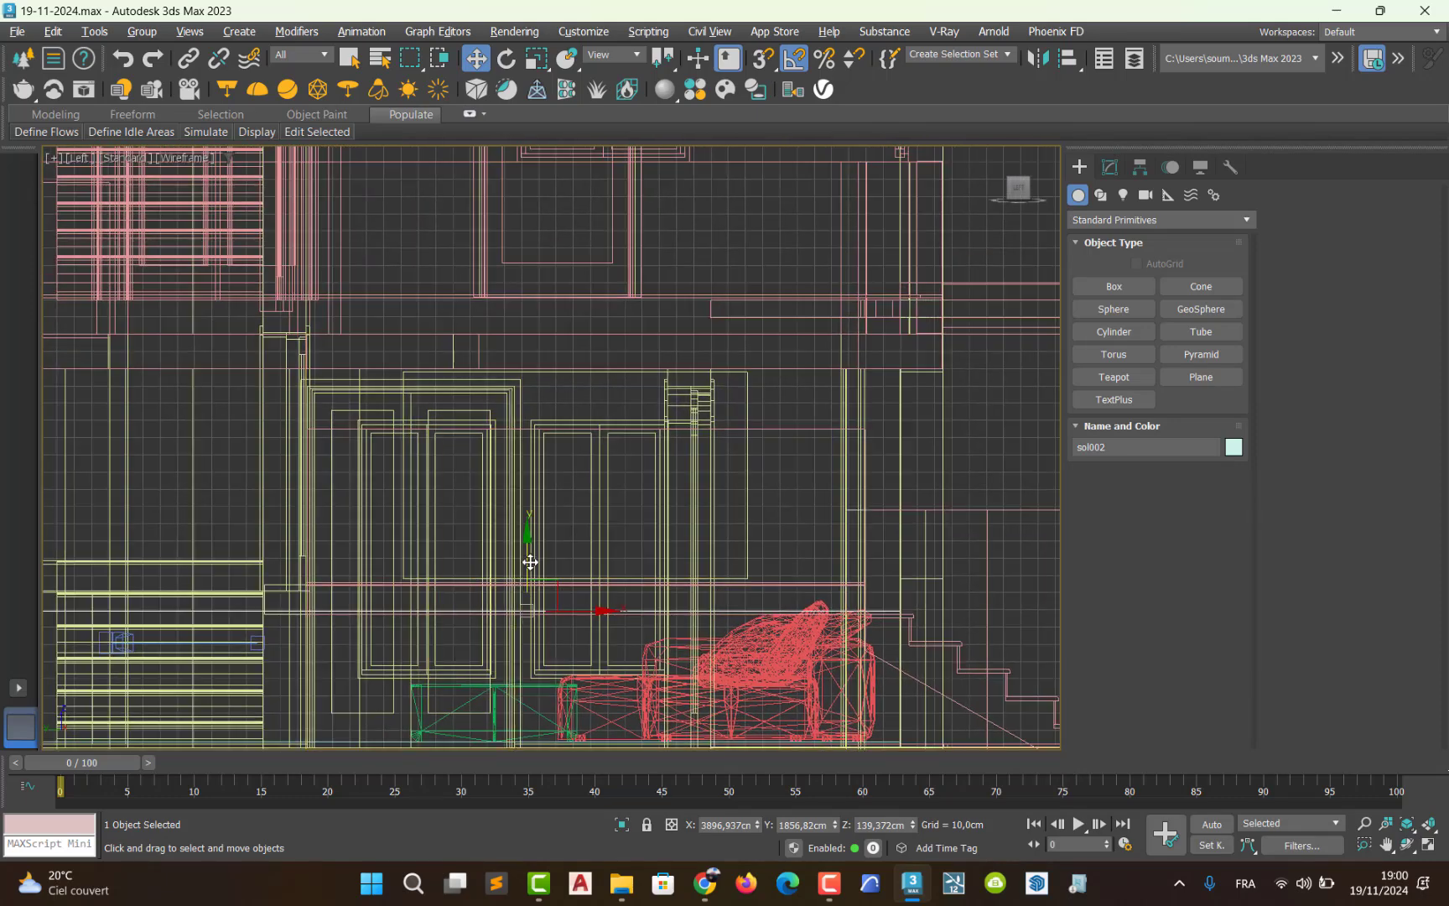
drag(530, 549, 558, 322)
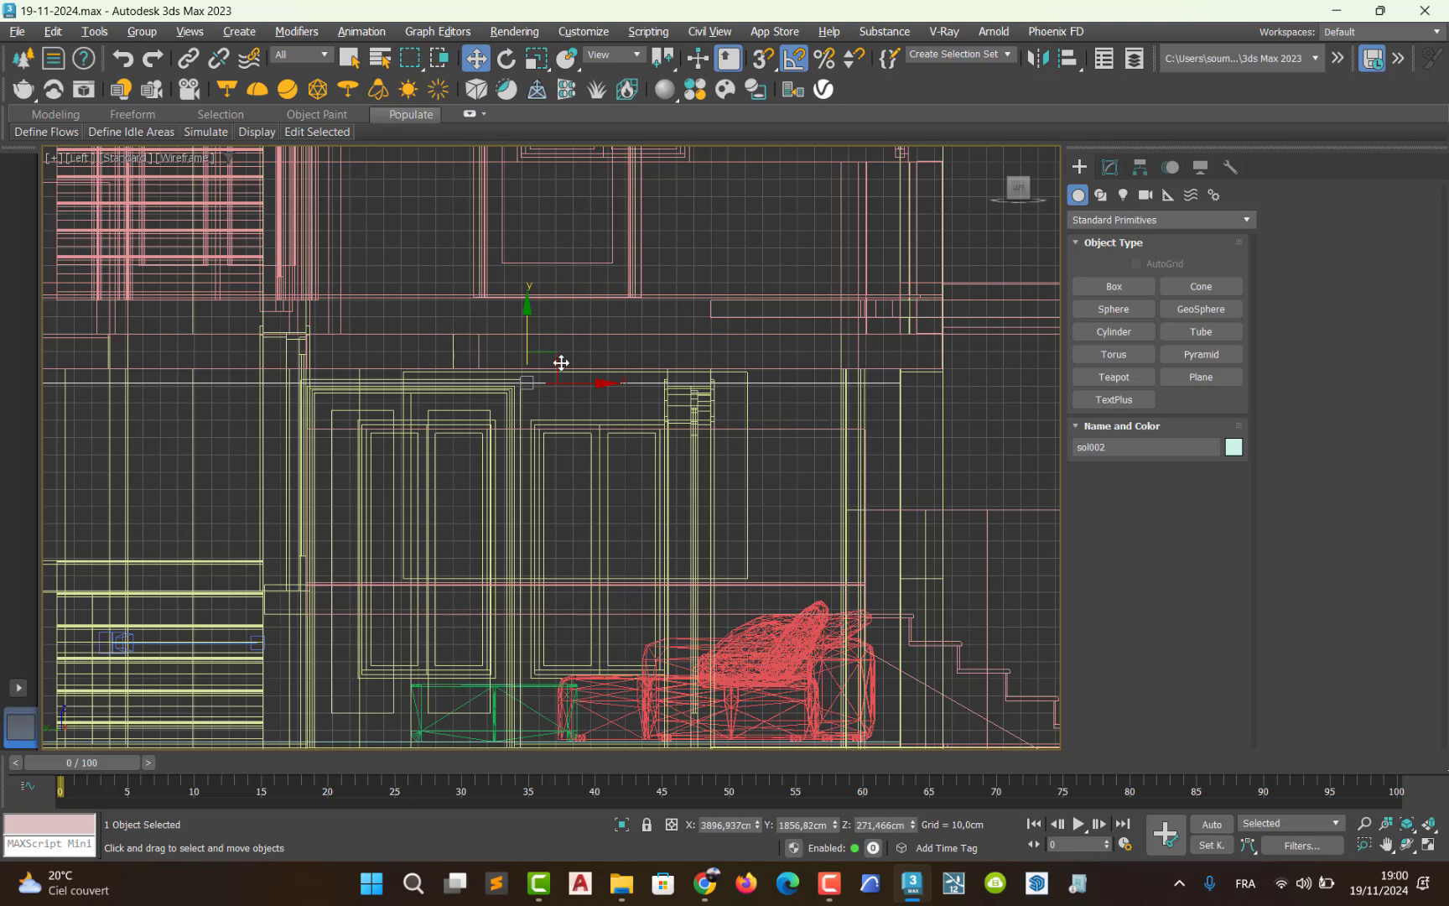
key(alt+w)
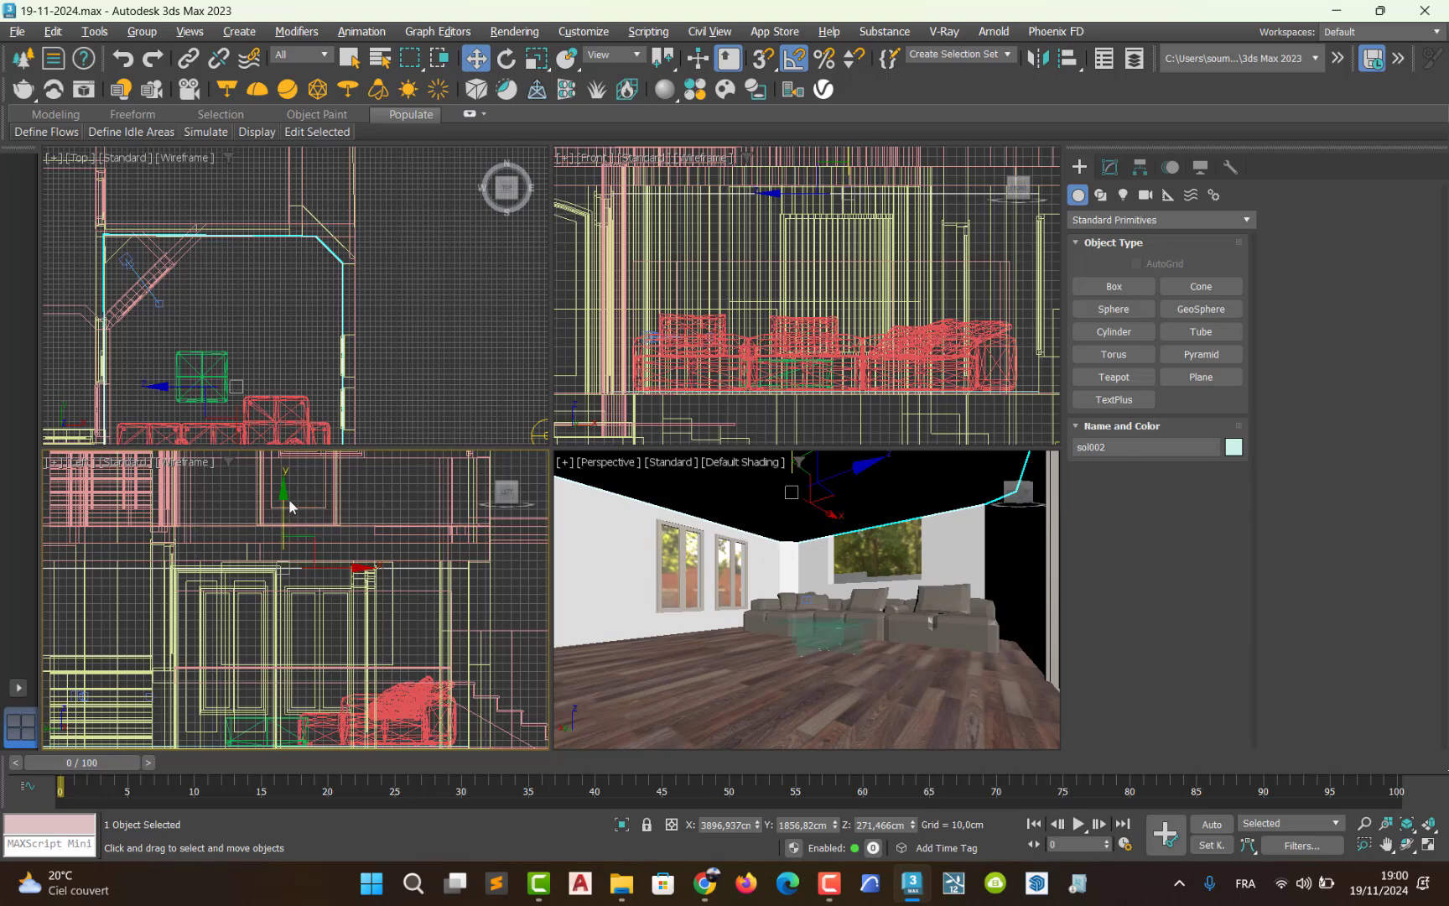
mouse_move(279, 499)
mouse_down()
mouse_move(284, 484)
mouse_move(281, 497)
mouse_up()
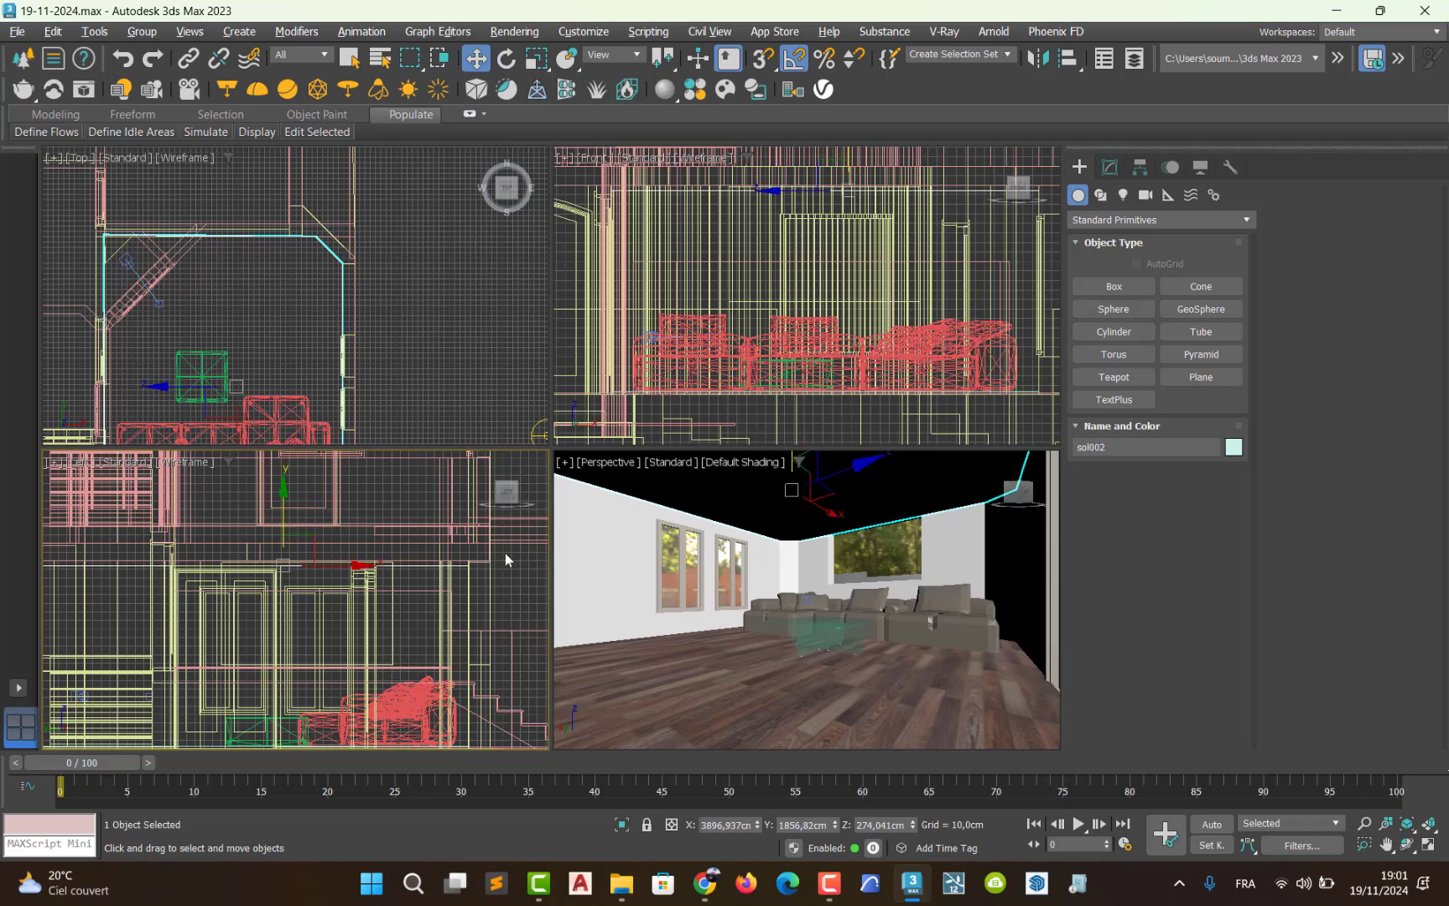
- Isolate the raised floor copy in the maximized Perspective viewport
right_click(694, 553)
key(alt+w)
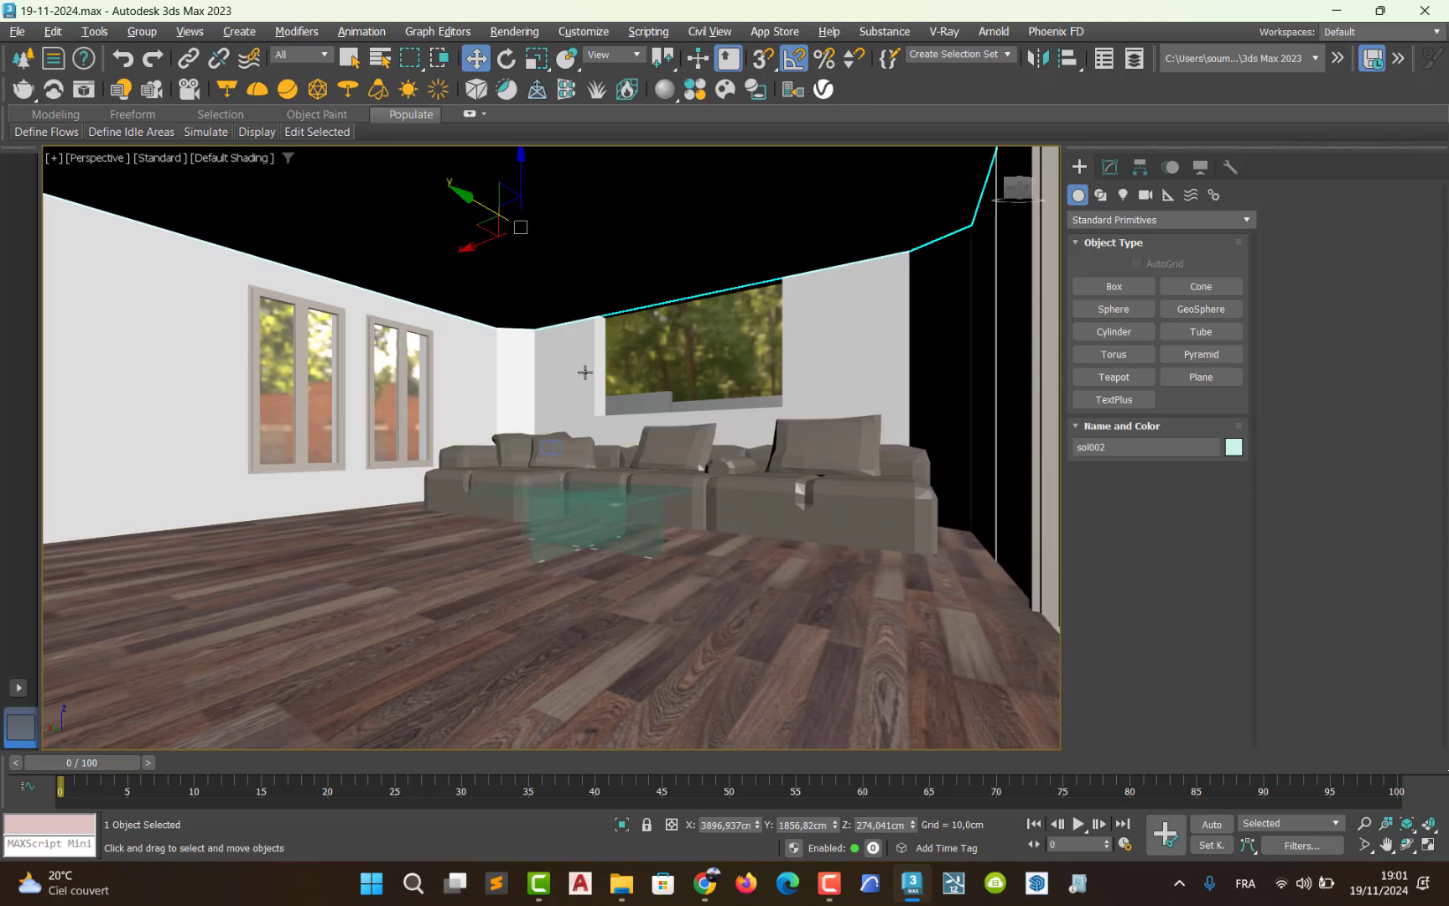
click(619, 826)
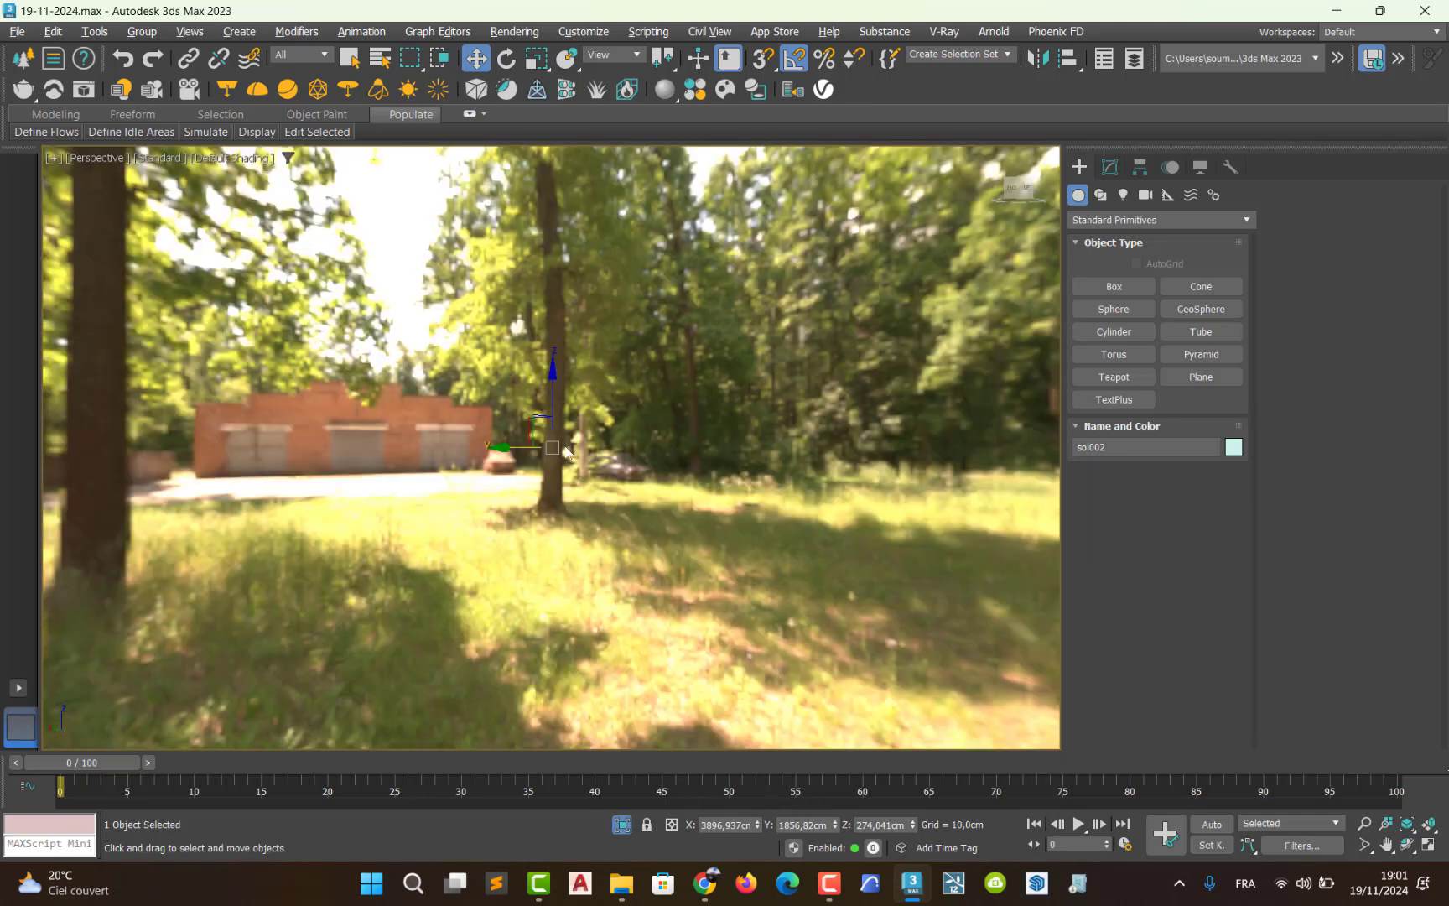
alt+middle_drag(563, 451, 521, 528)
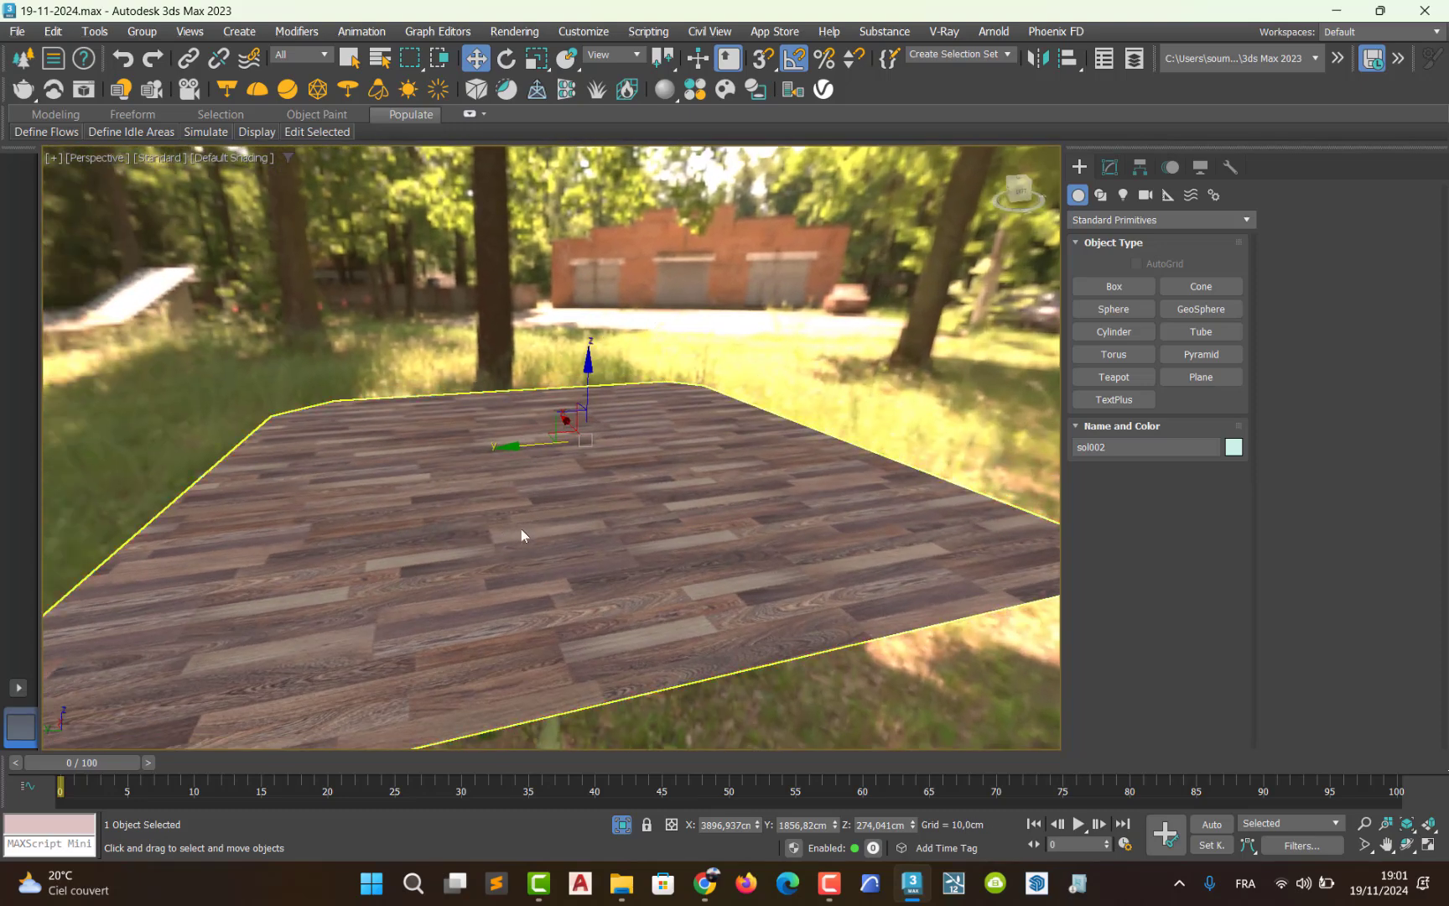
- Assign the pink VRayMtl Material #13 to the isolated floor copy
key(m)
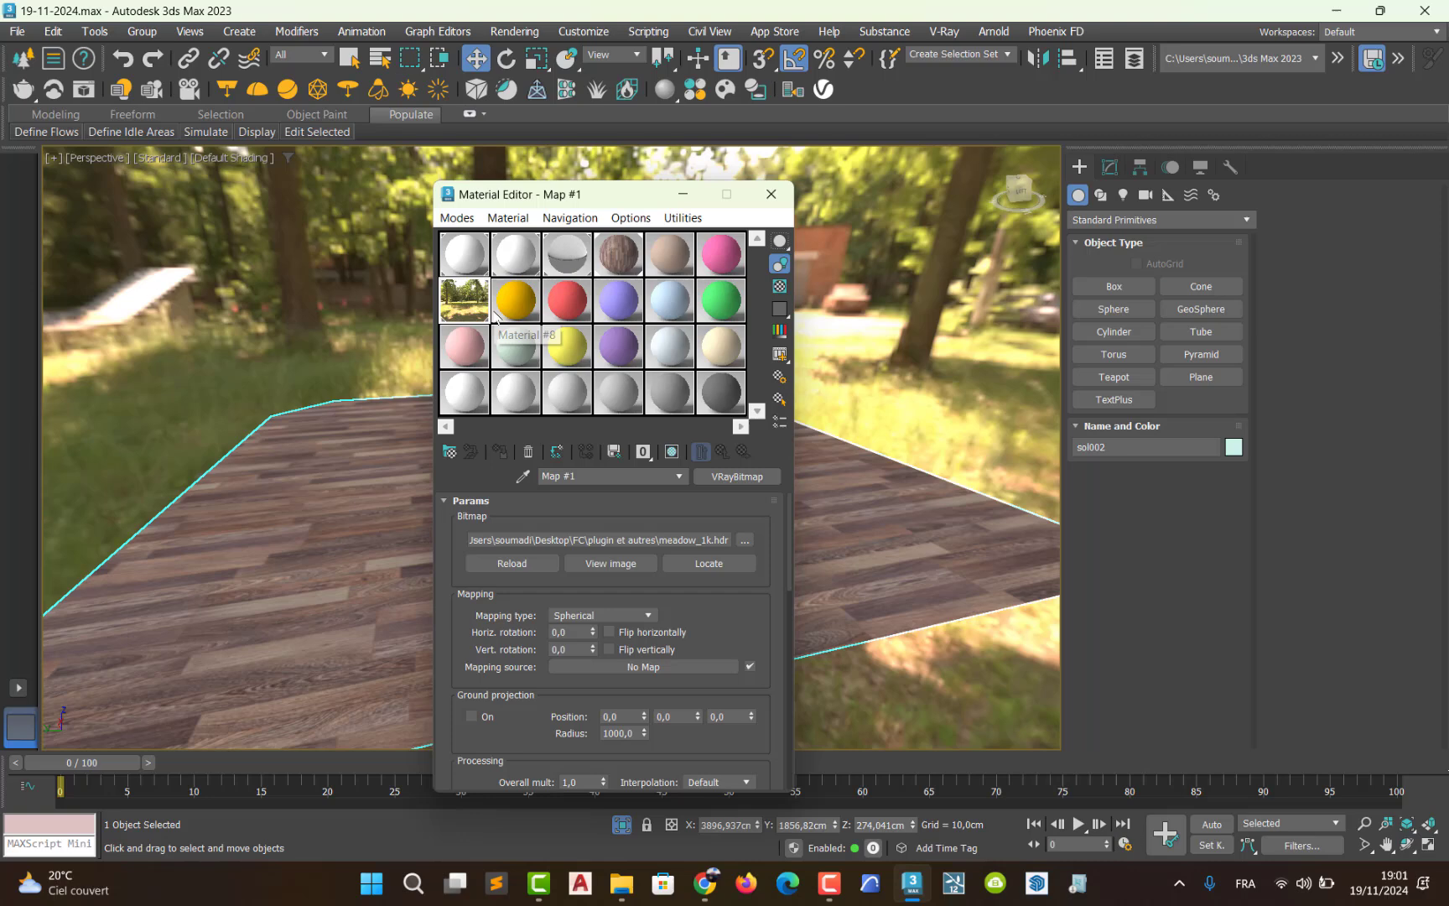
click(470, 351)
click(500, 451)
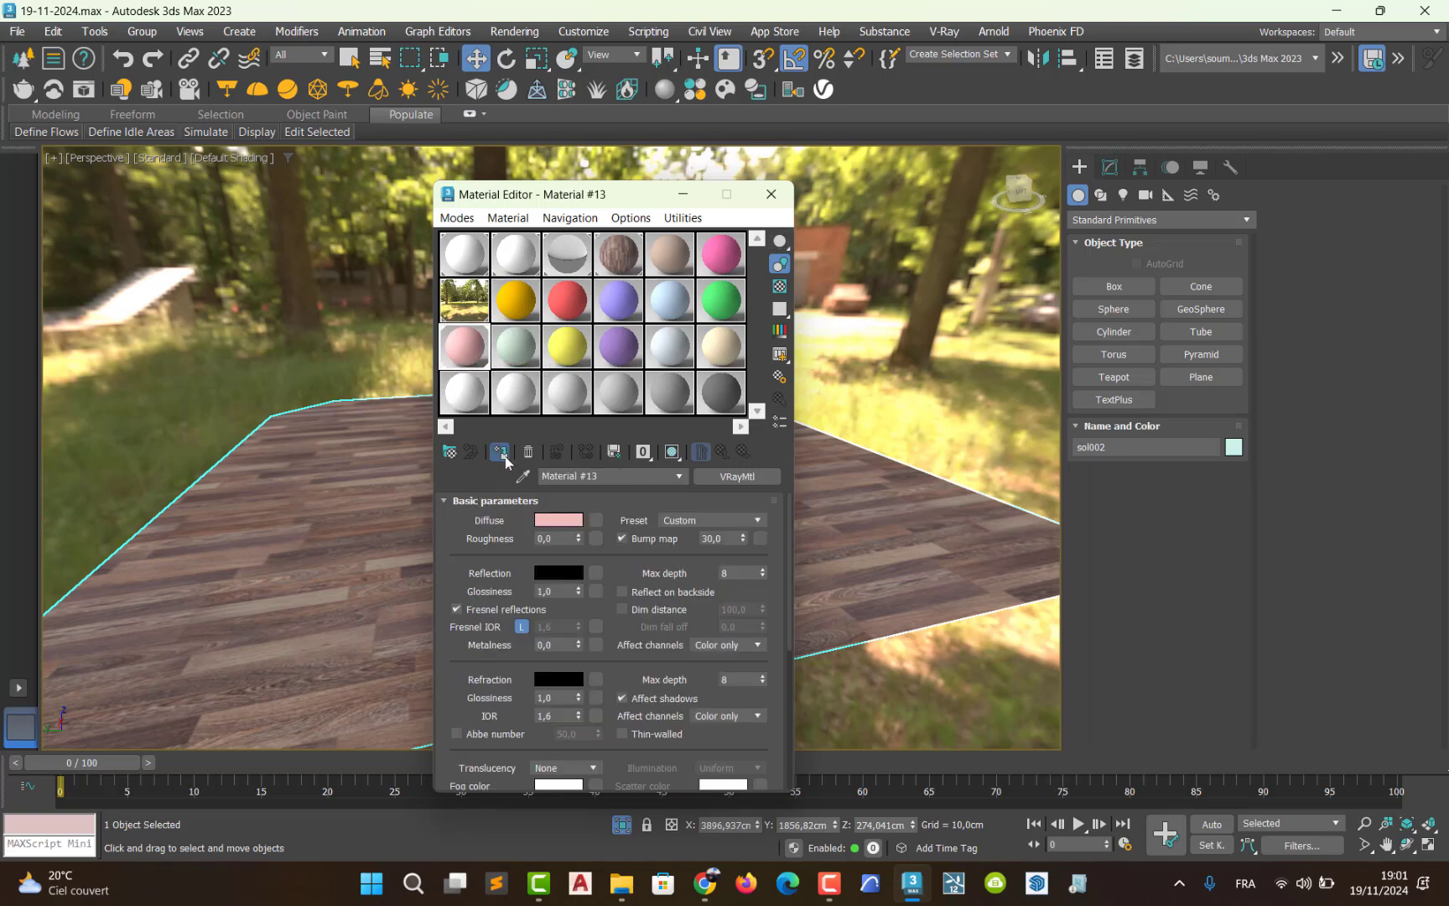
click(788, 198)
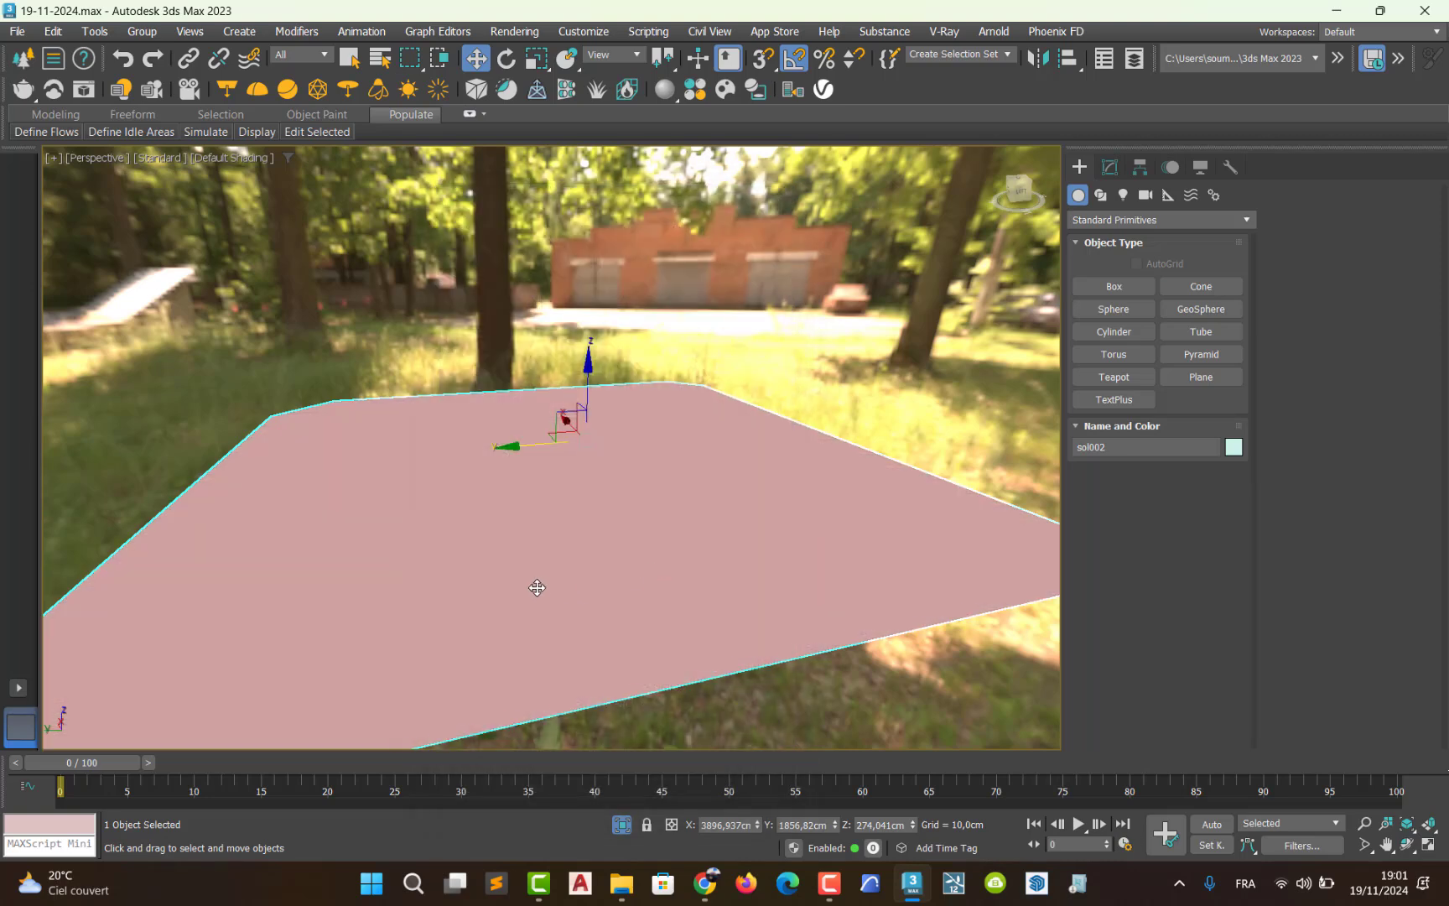
- Remove the UVW Map and Extrude modifiers from the floor copy, keeping only its base Line
middle_drag(537, 585, 535, 556)
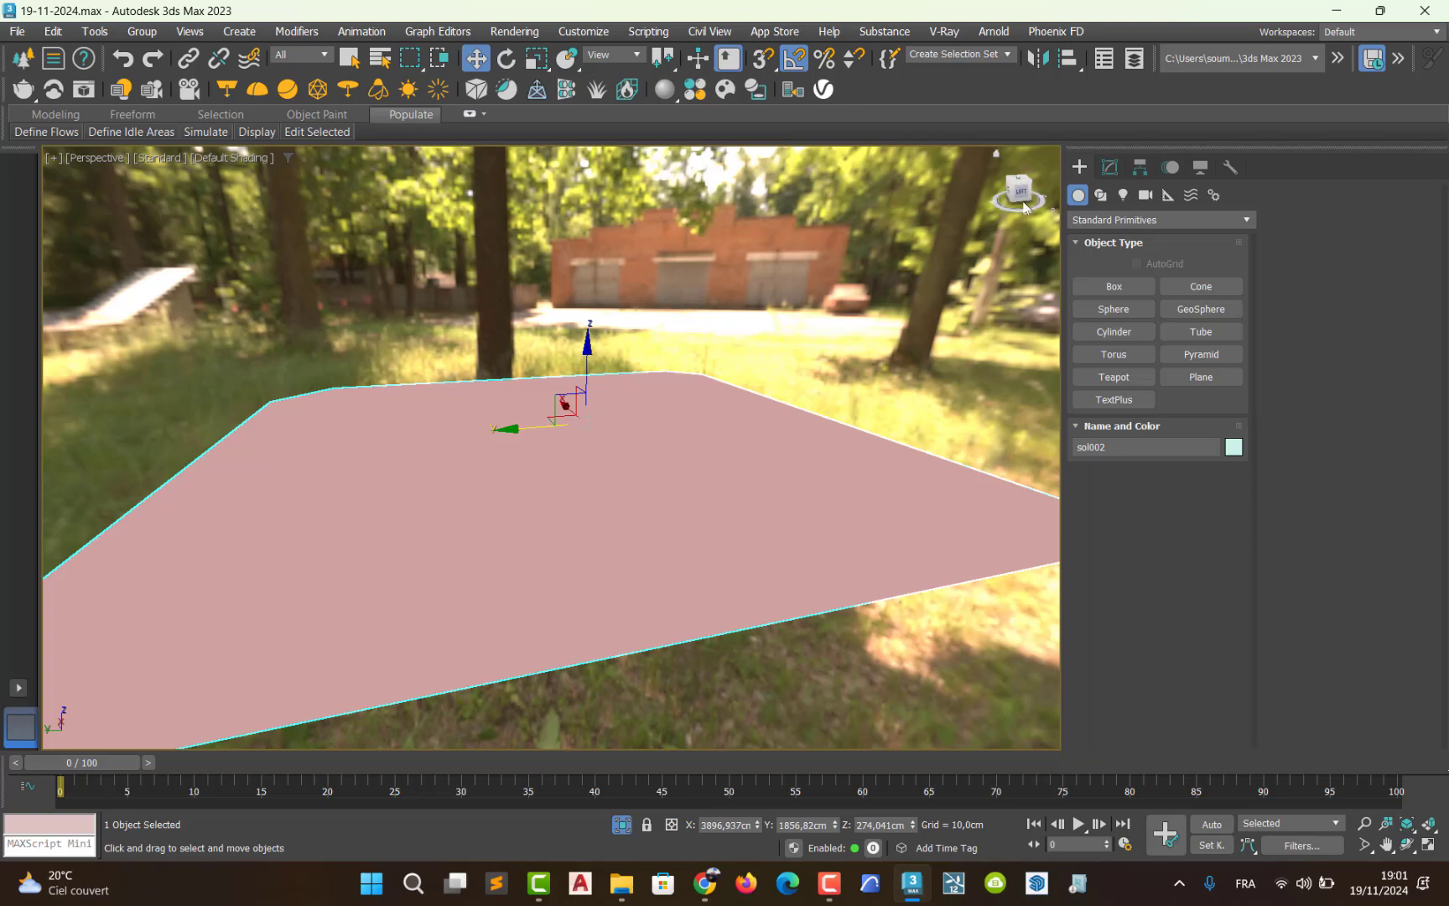
click(1109, 167)
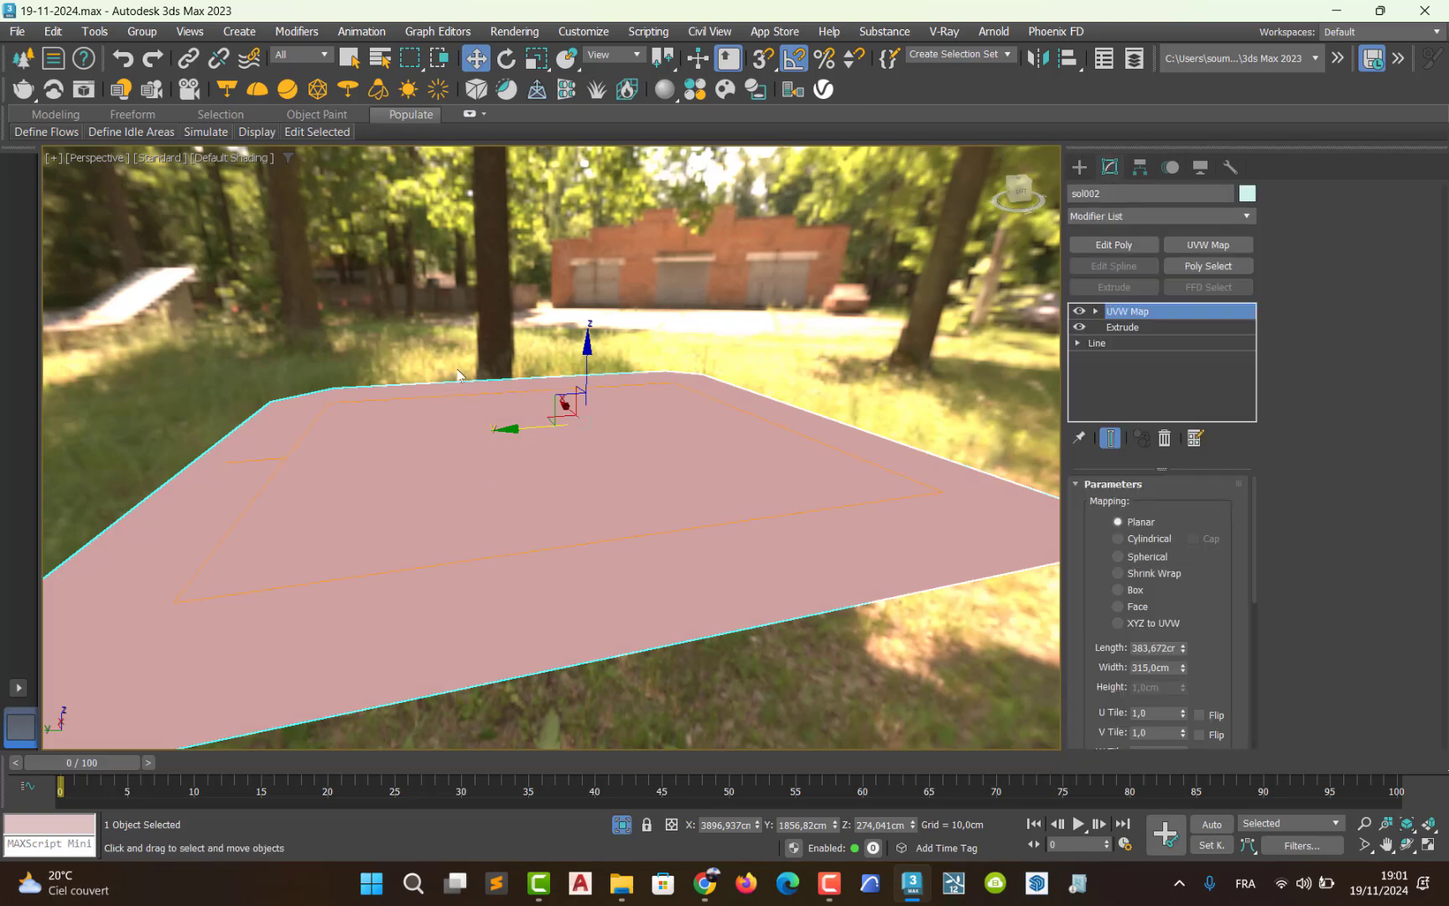
click(1094, 342)
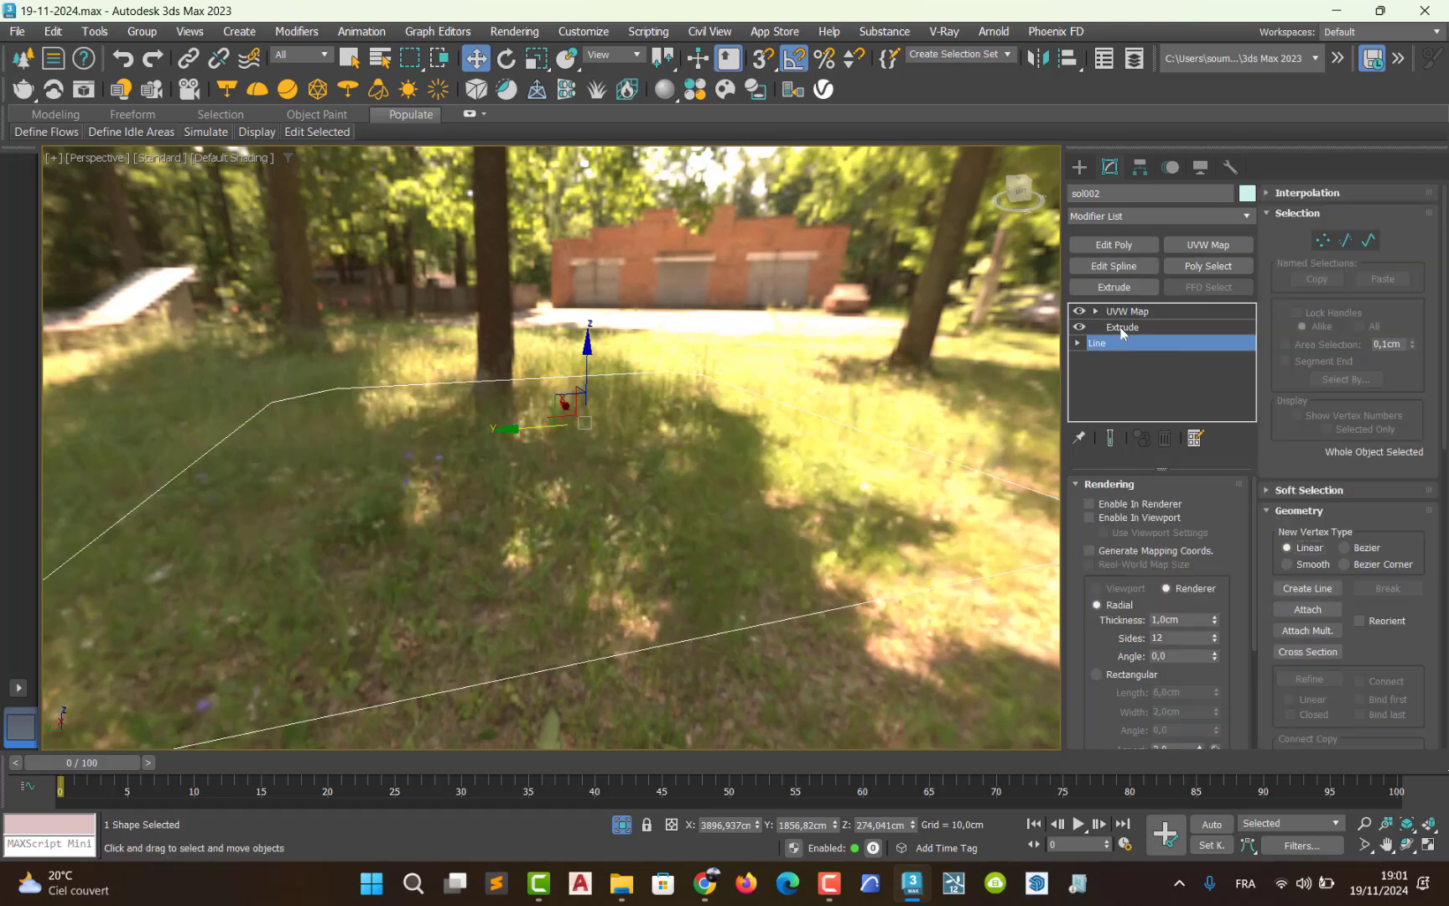
click(1121, 328)
click(1143, 312)
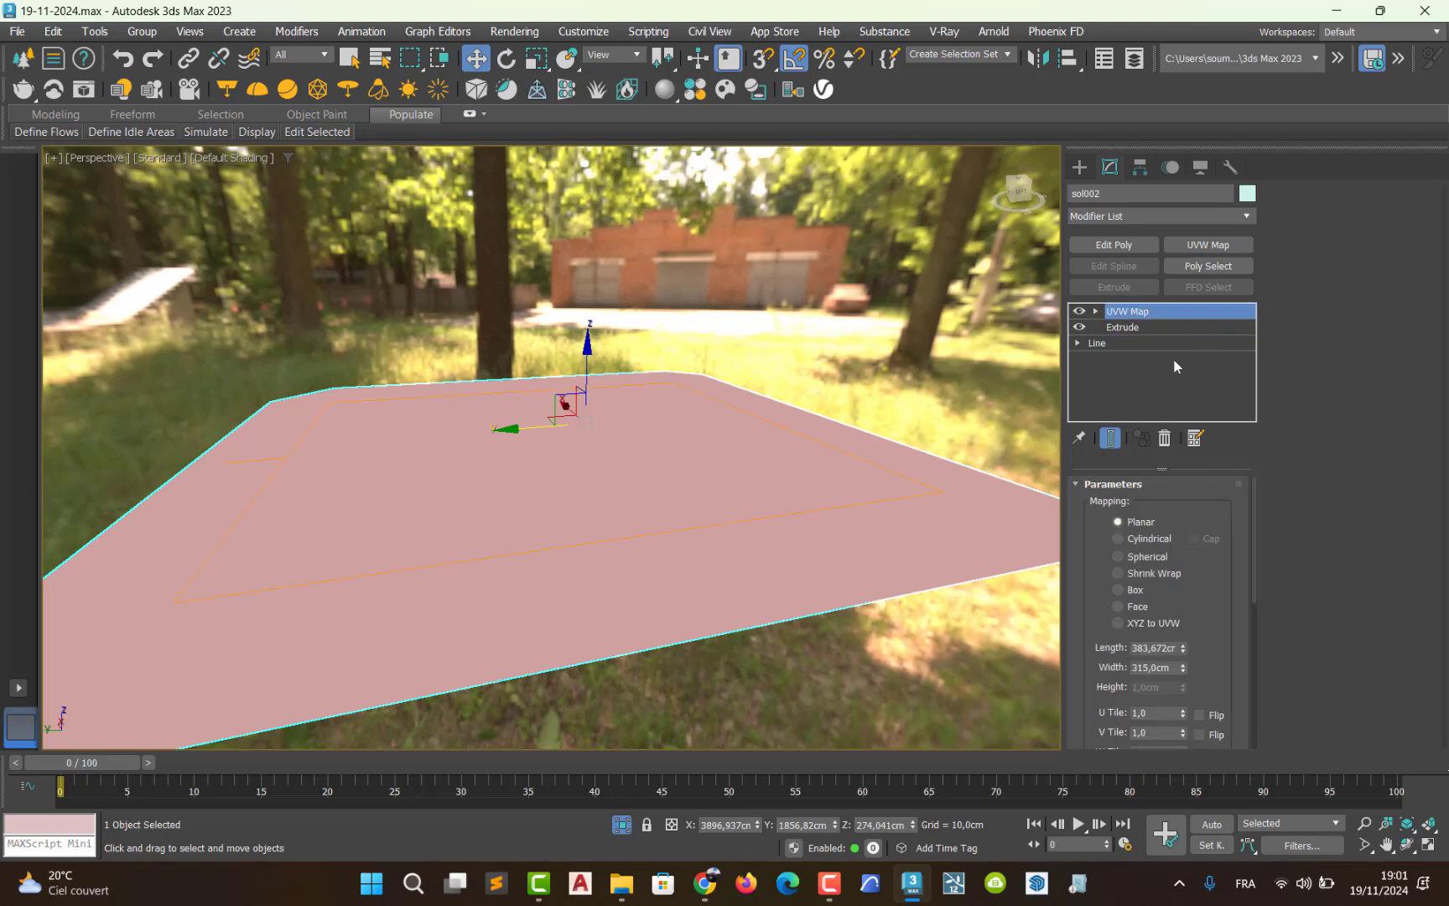
click(1165, 439)
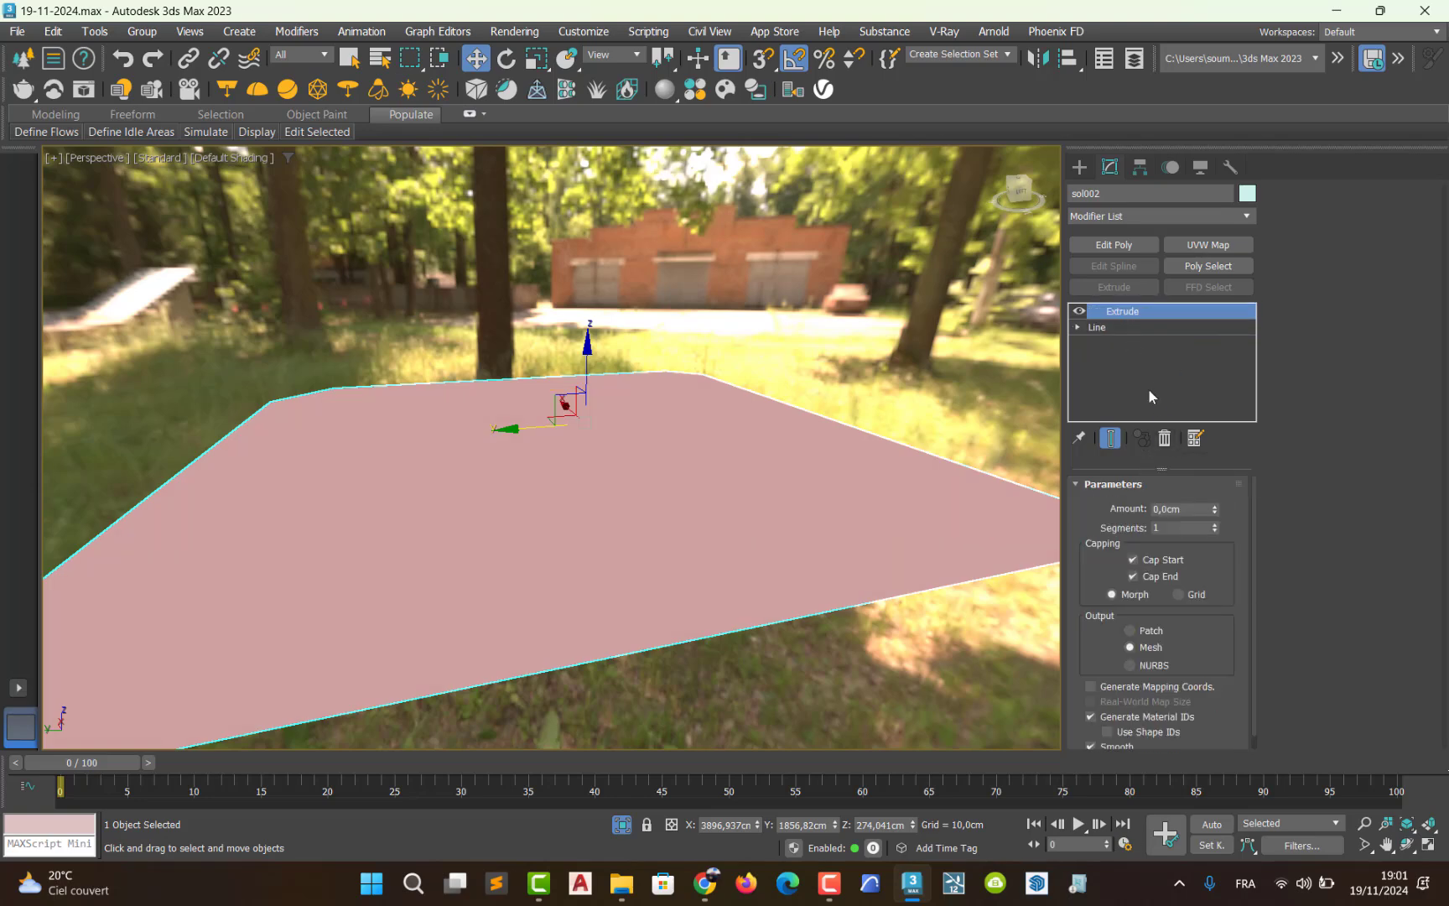
click(1164, 437)
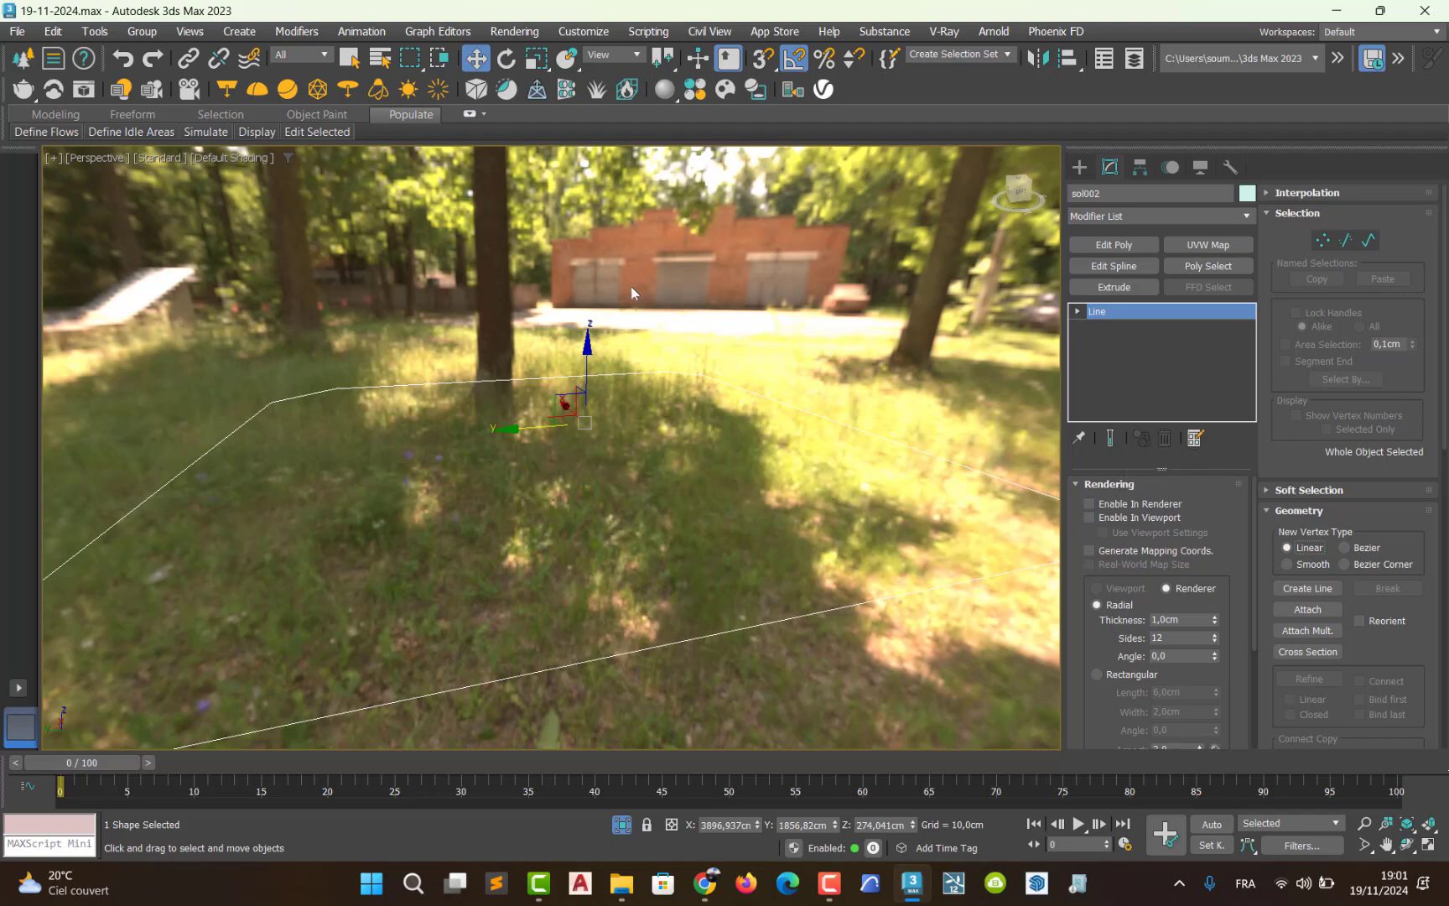
- Draw a straight vertical line across the full height of the floor outline near its right side, in the maximized Top viewport
key(alt+w)
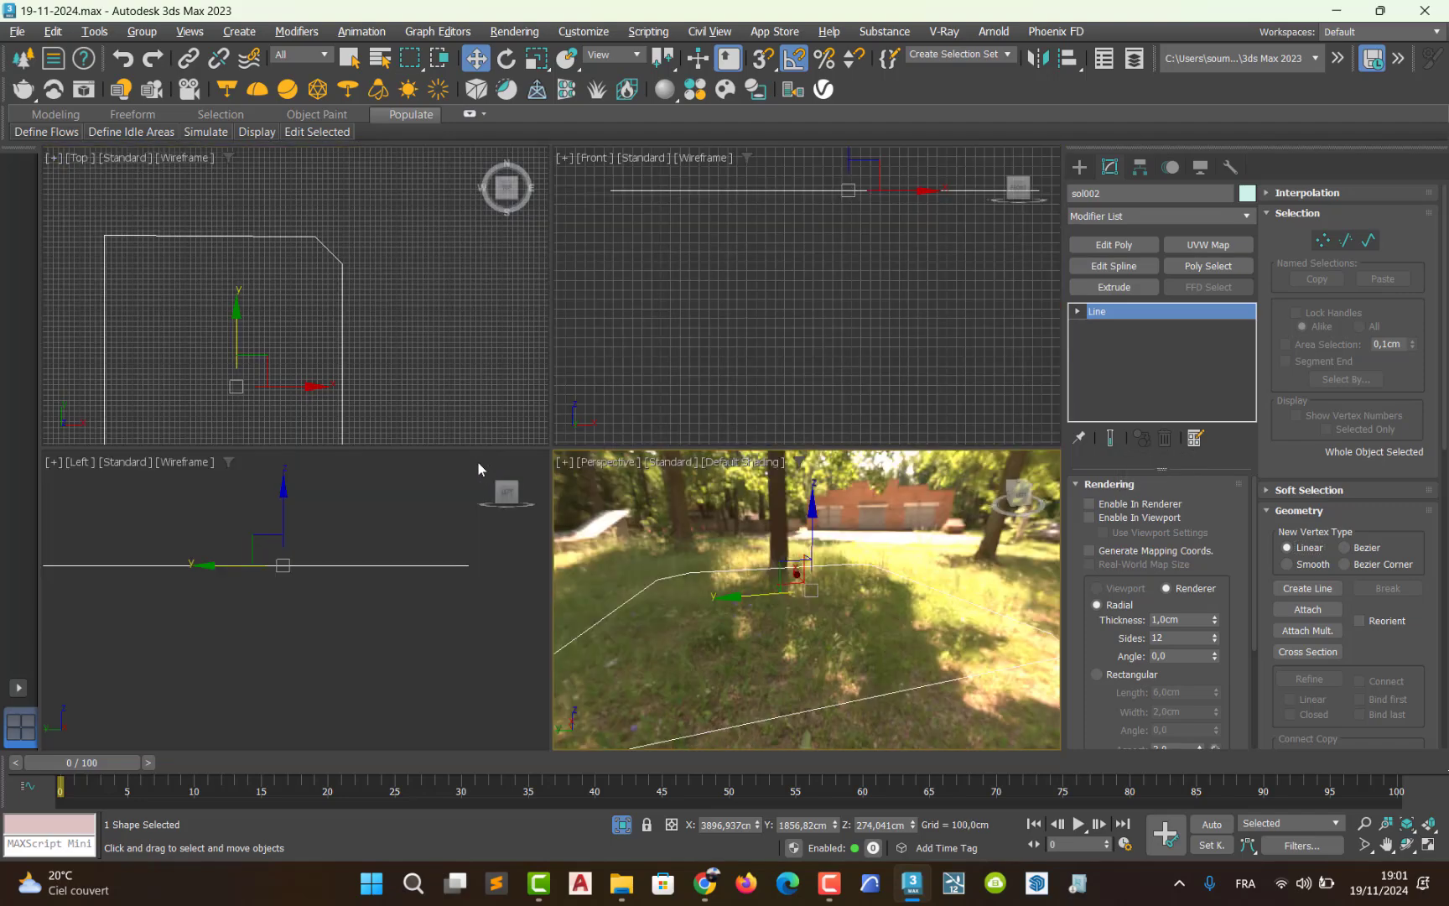
scroll(337, 373, up, 1)
key(alt+w)
scroll(457, 469, up, 3)
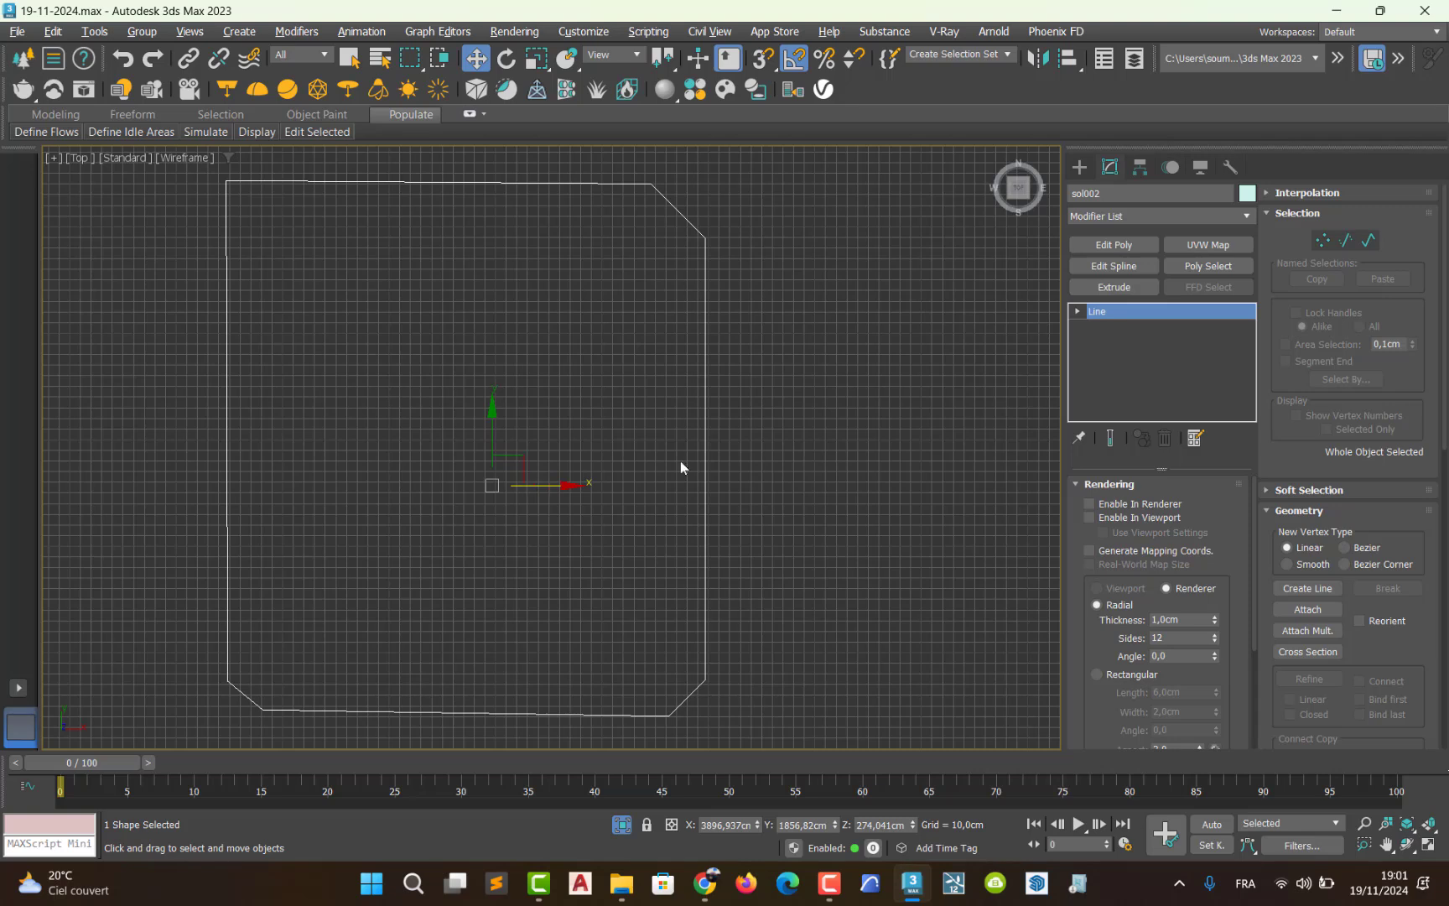
click(1079, 166)
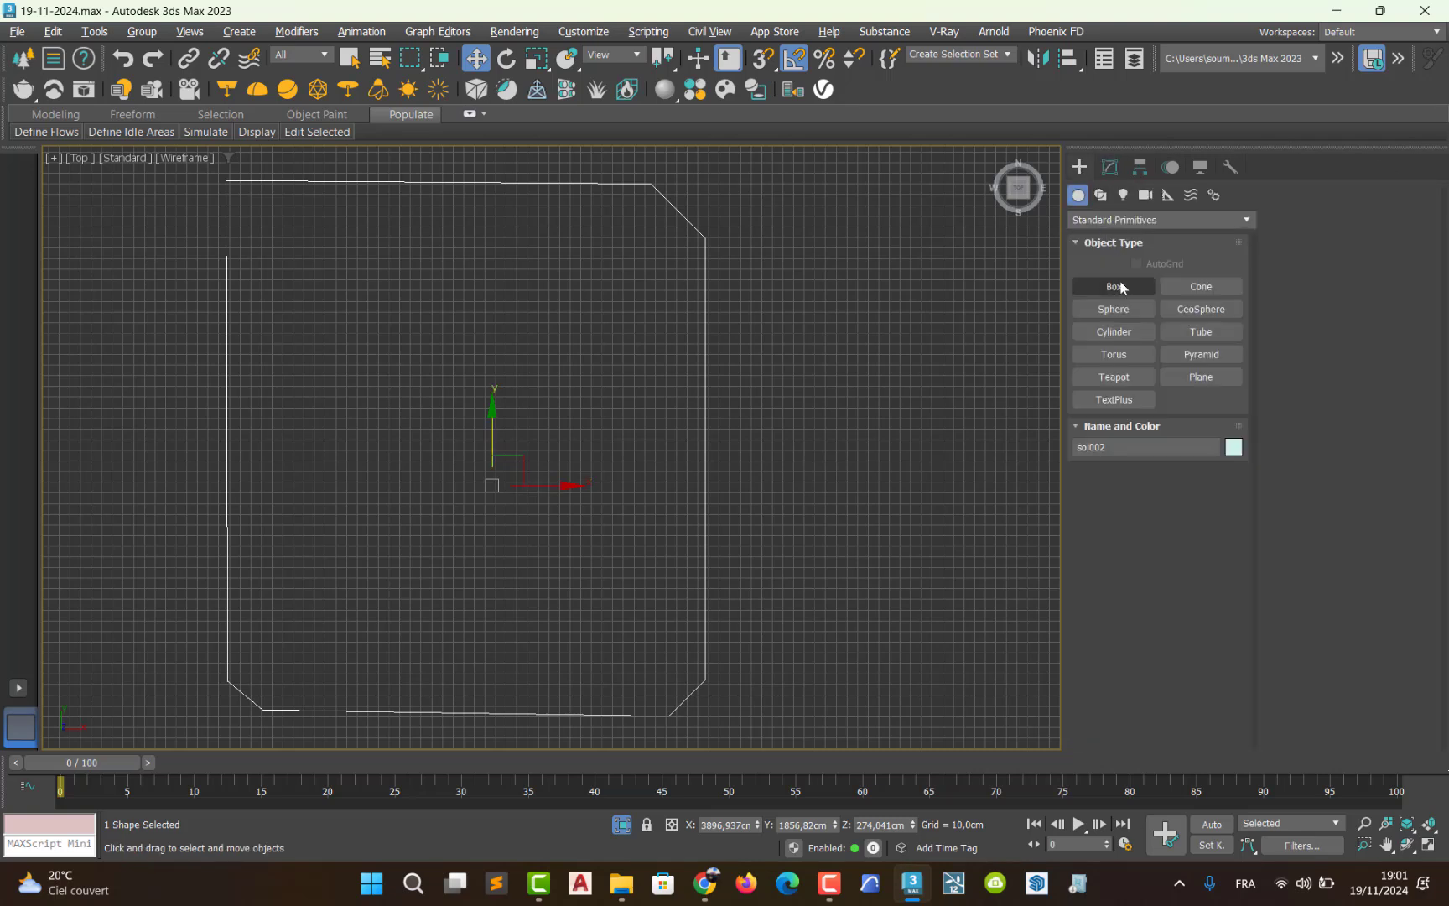
click(1100, 195)
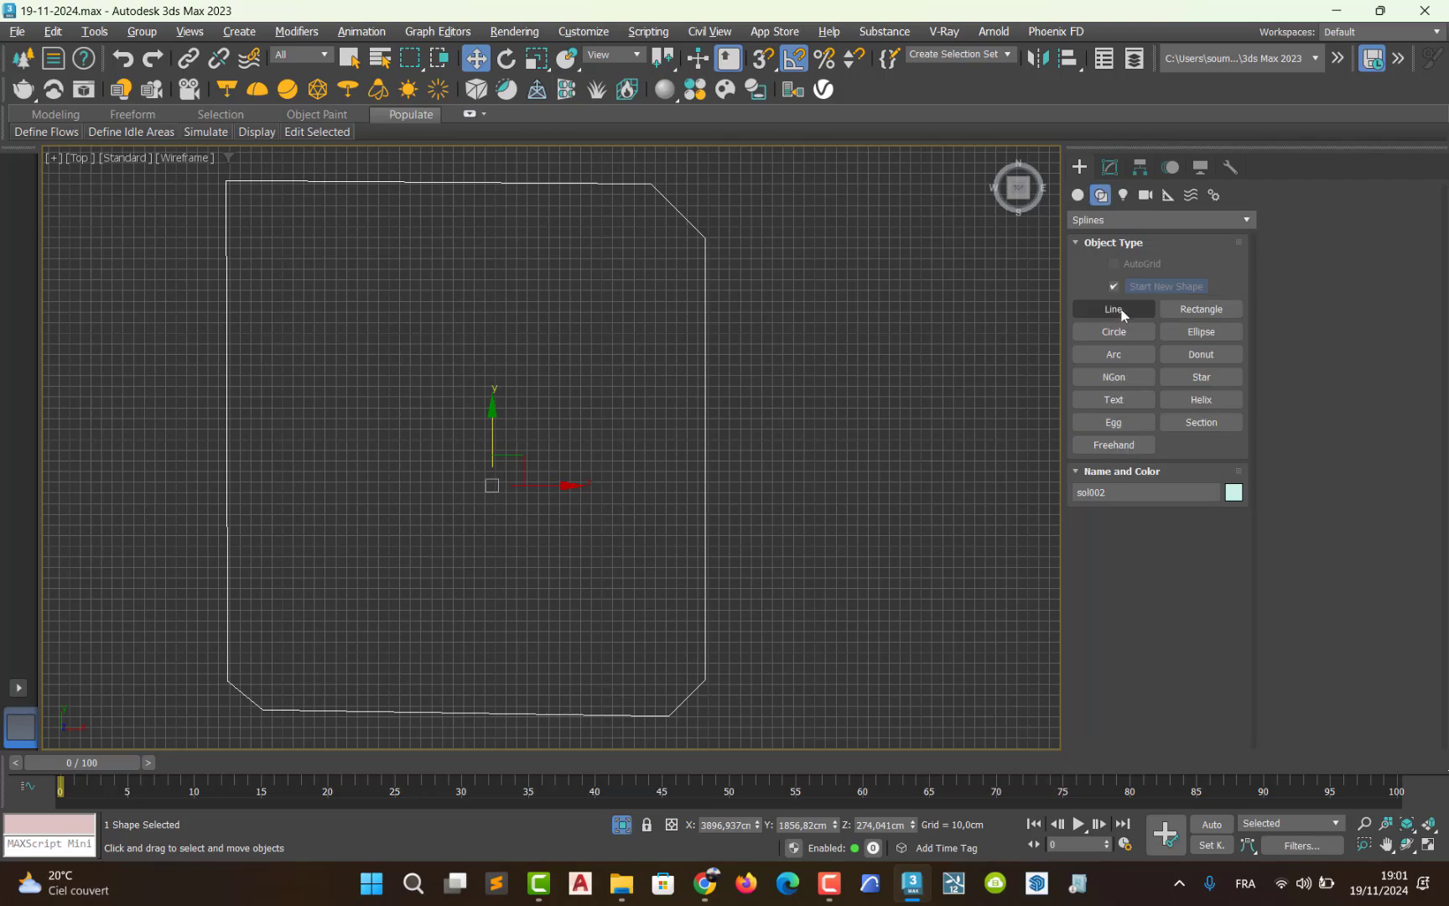
click(1115, 309)
scroll(660, 479, down, 6)
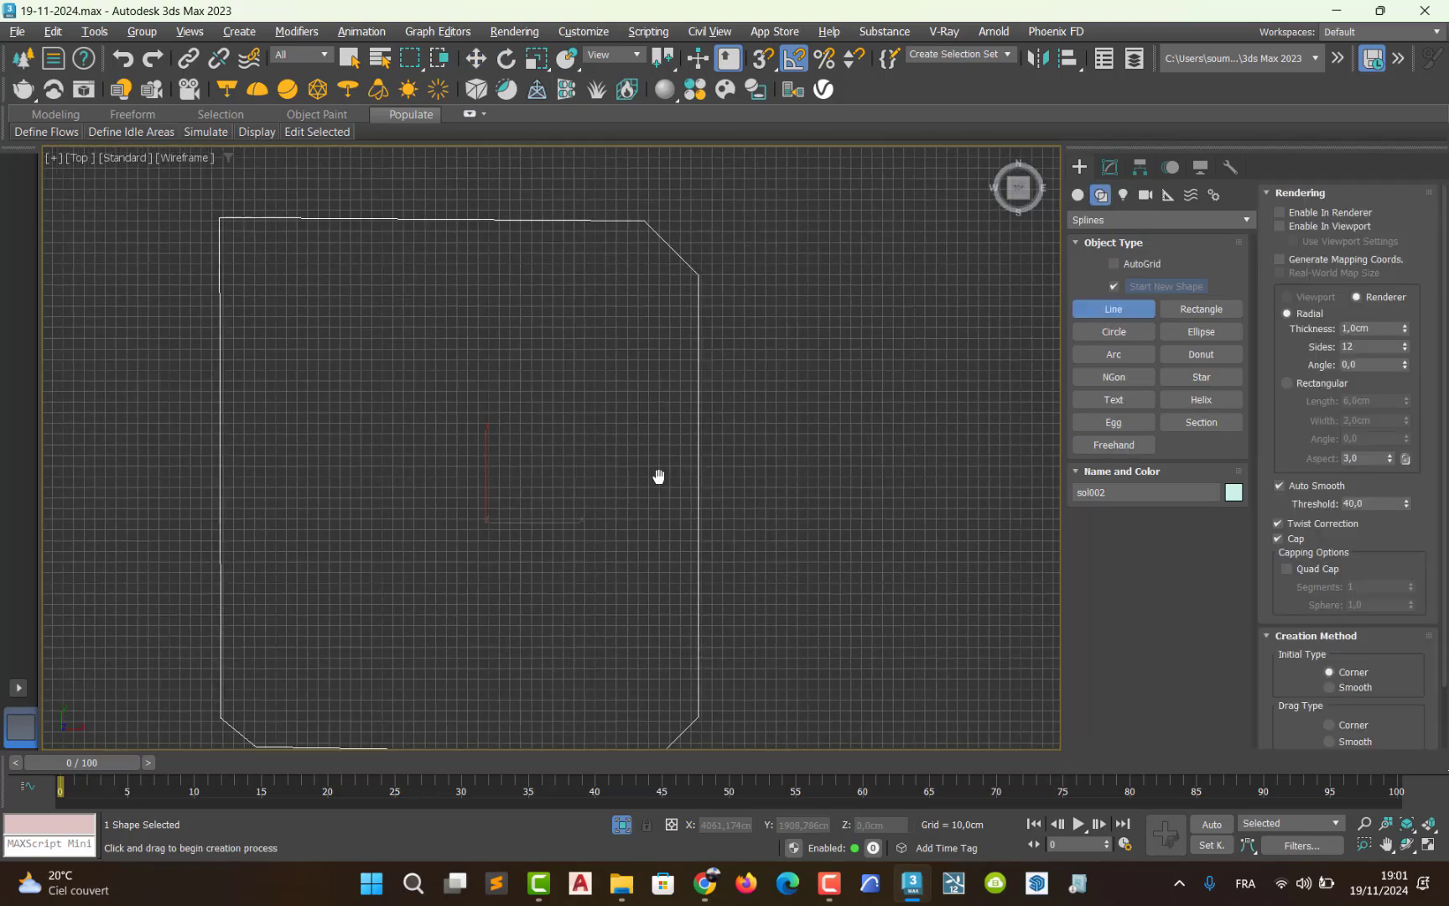
scroll(613, 486, up, 3)
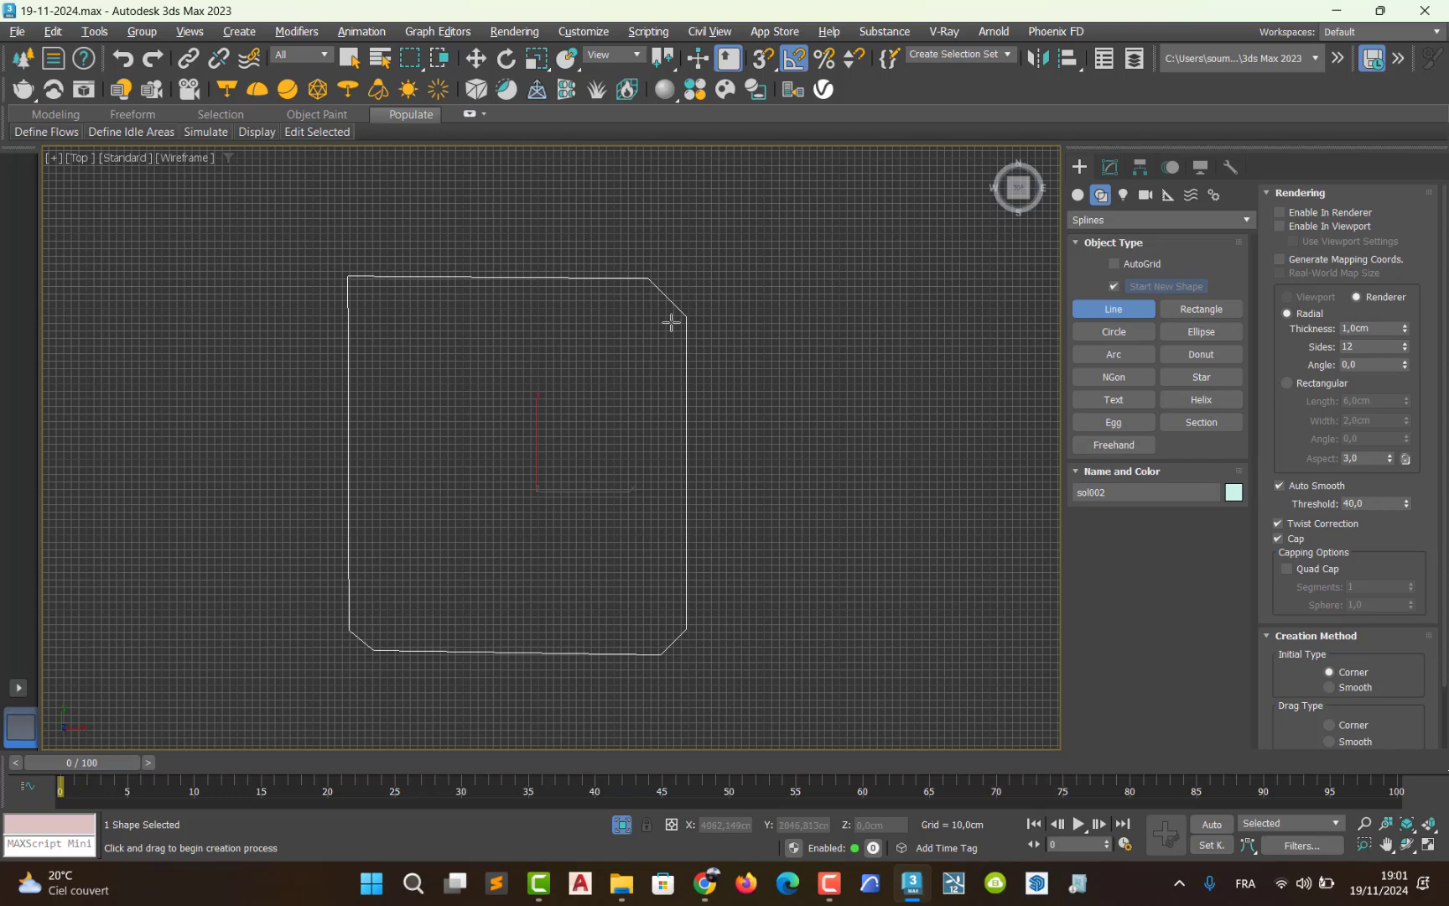
click(632, 262)
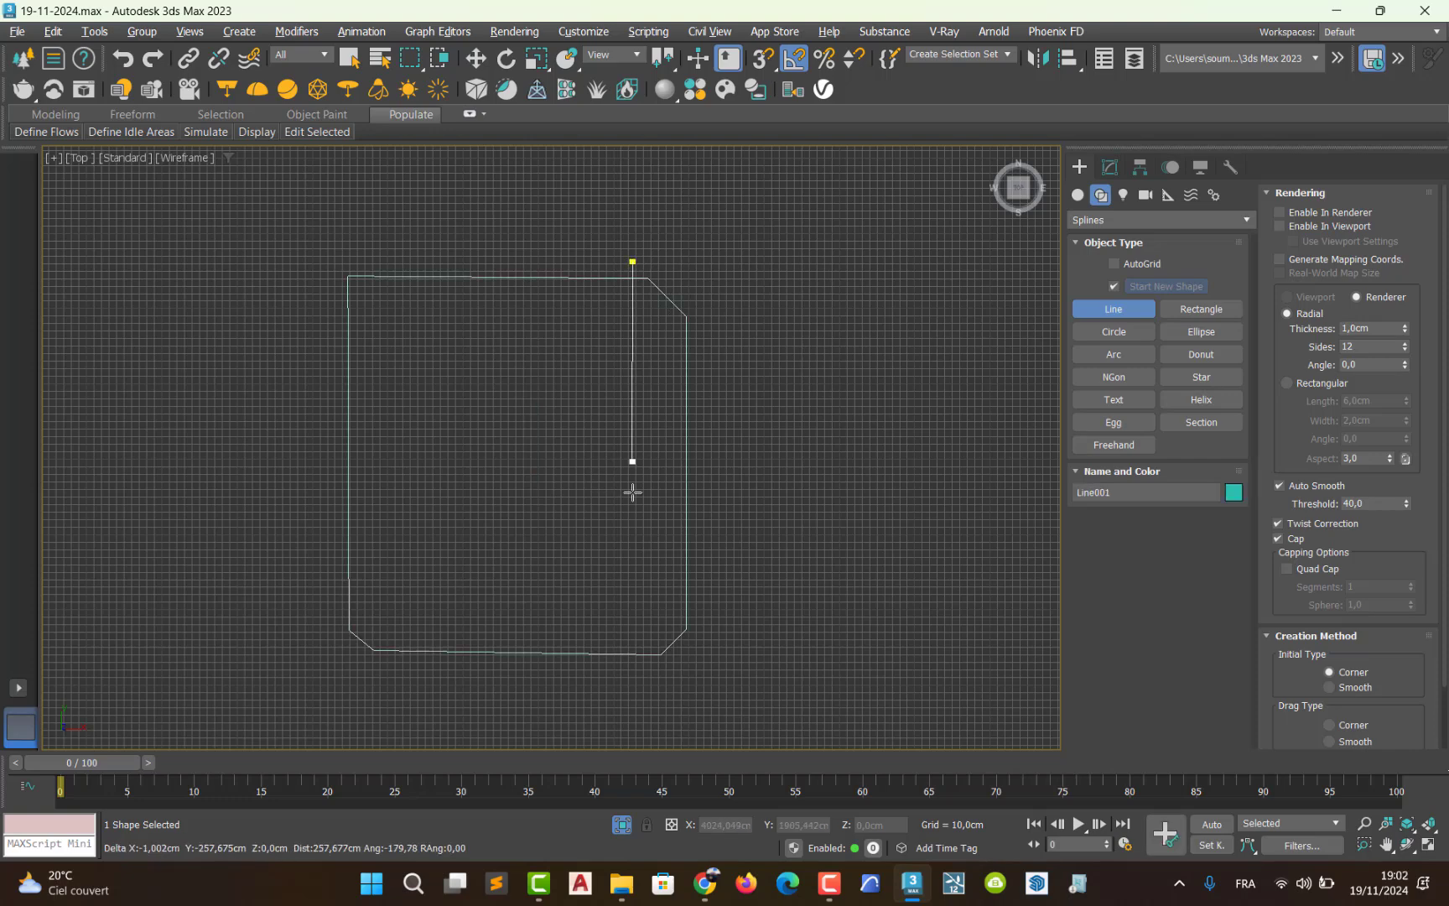
click(646, 679)
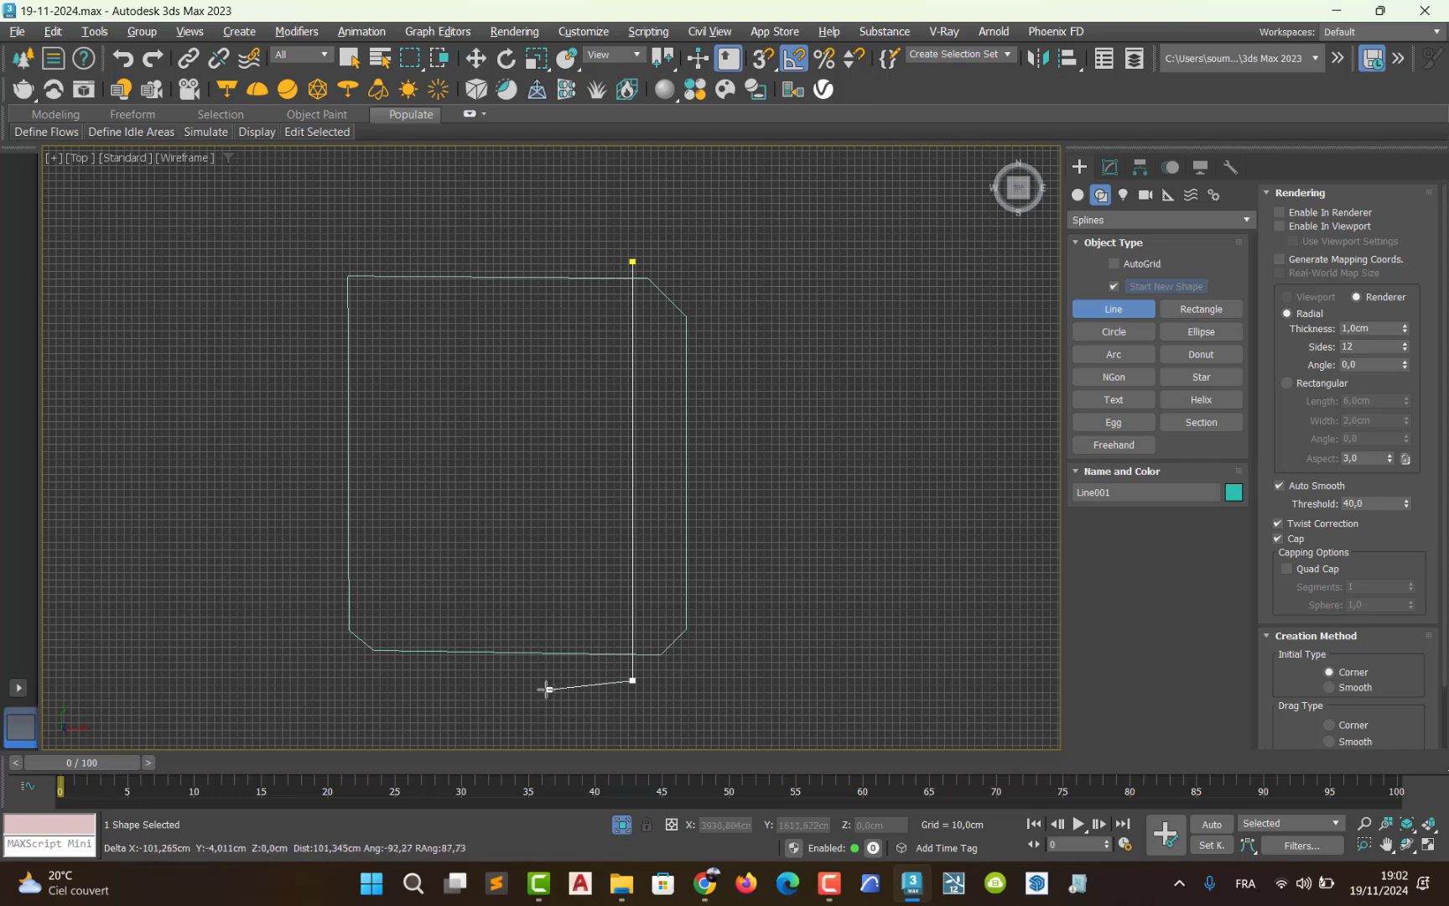
right_click(543, 661)
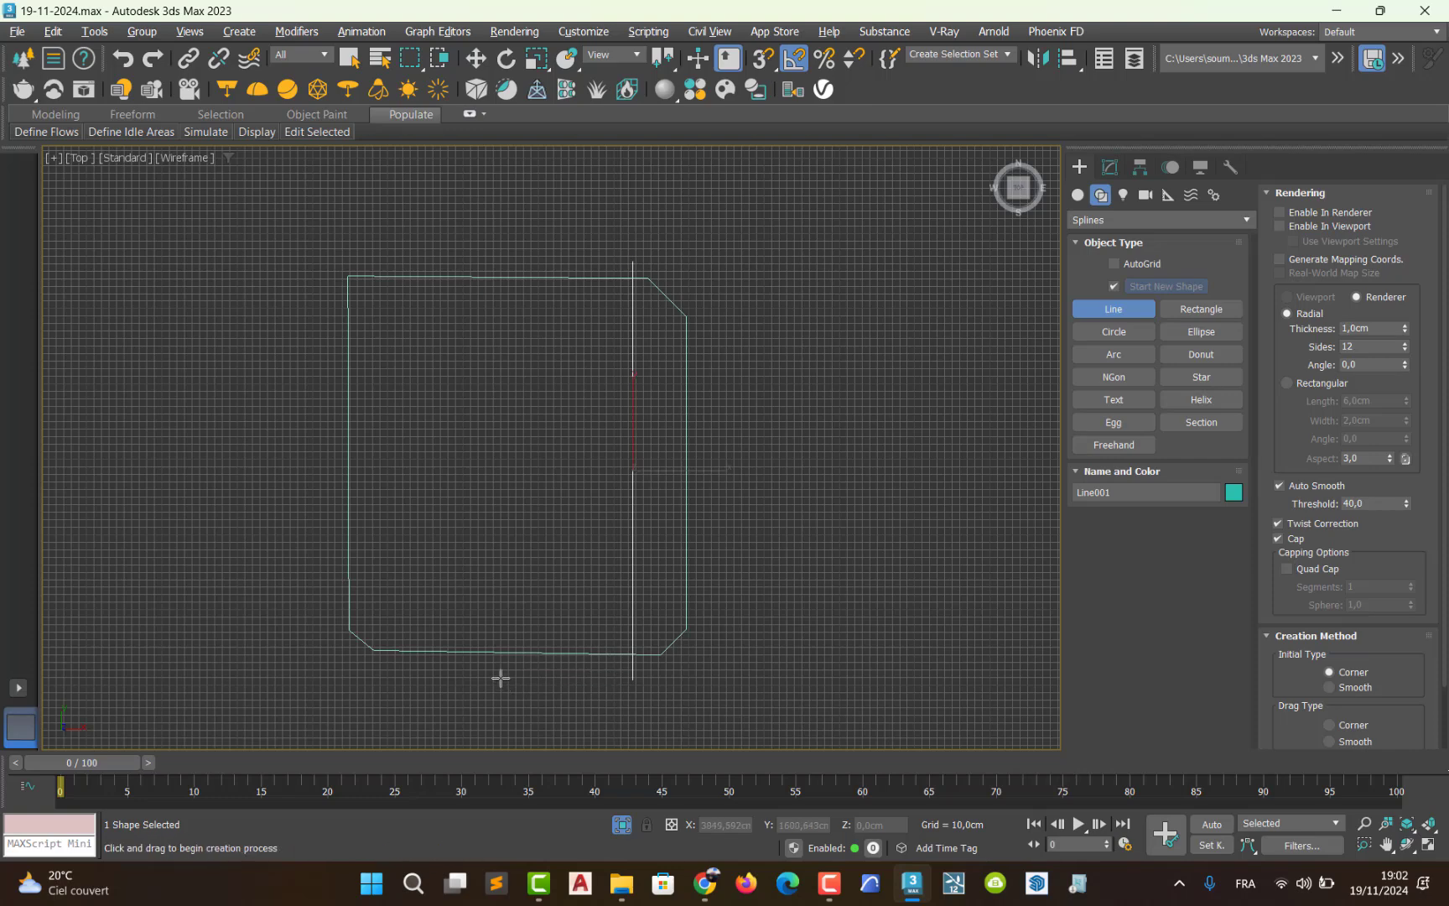
- Draw a second straight vertical line across the full height of the floor outline near its left side
click(385, 255)
shift+click(392, 700)
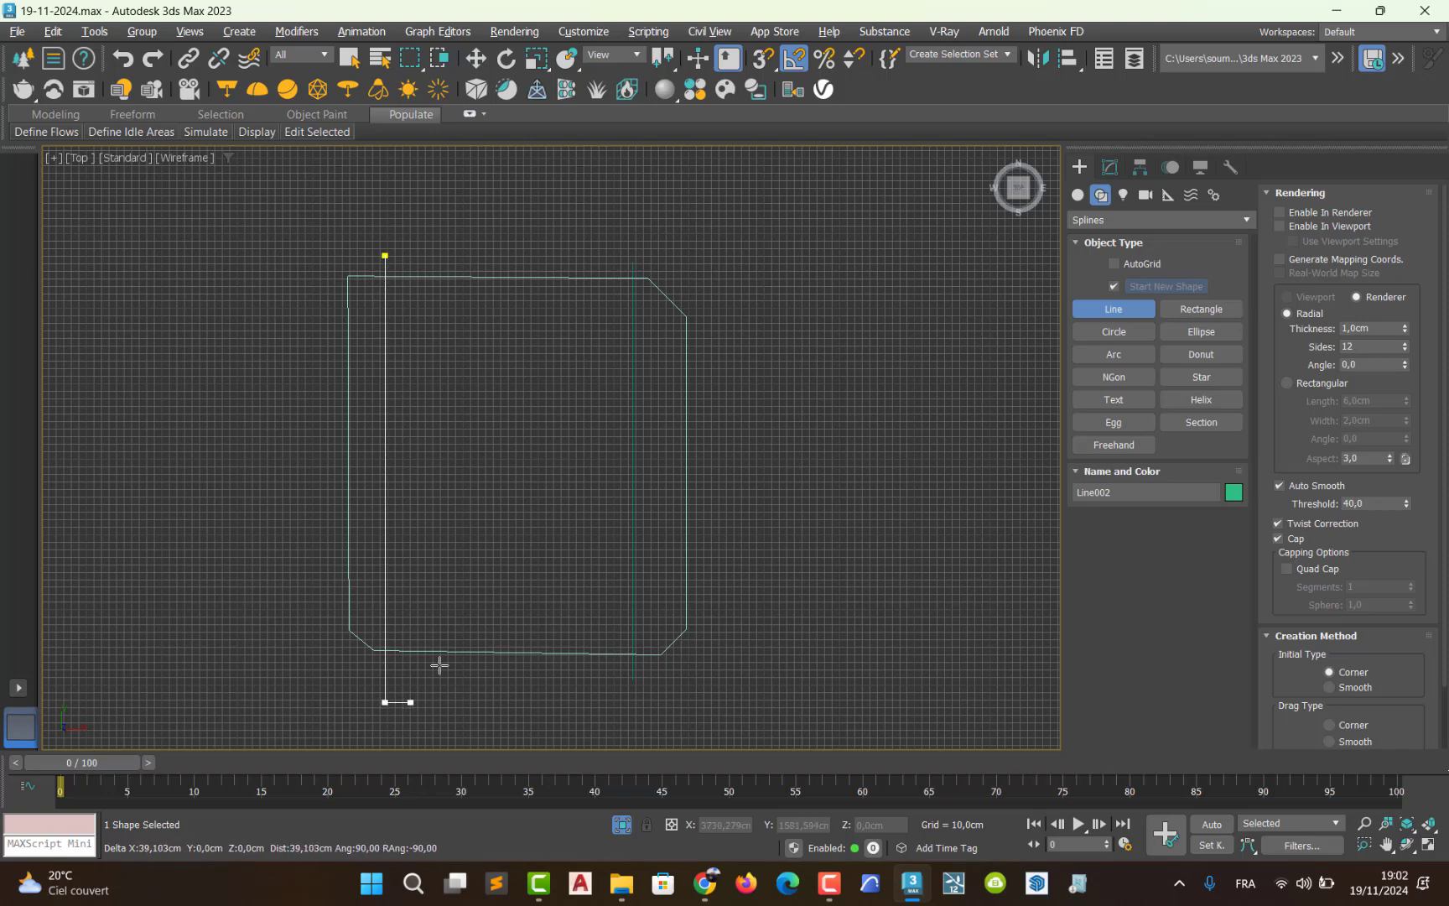
right_click(433, 609)
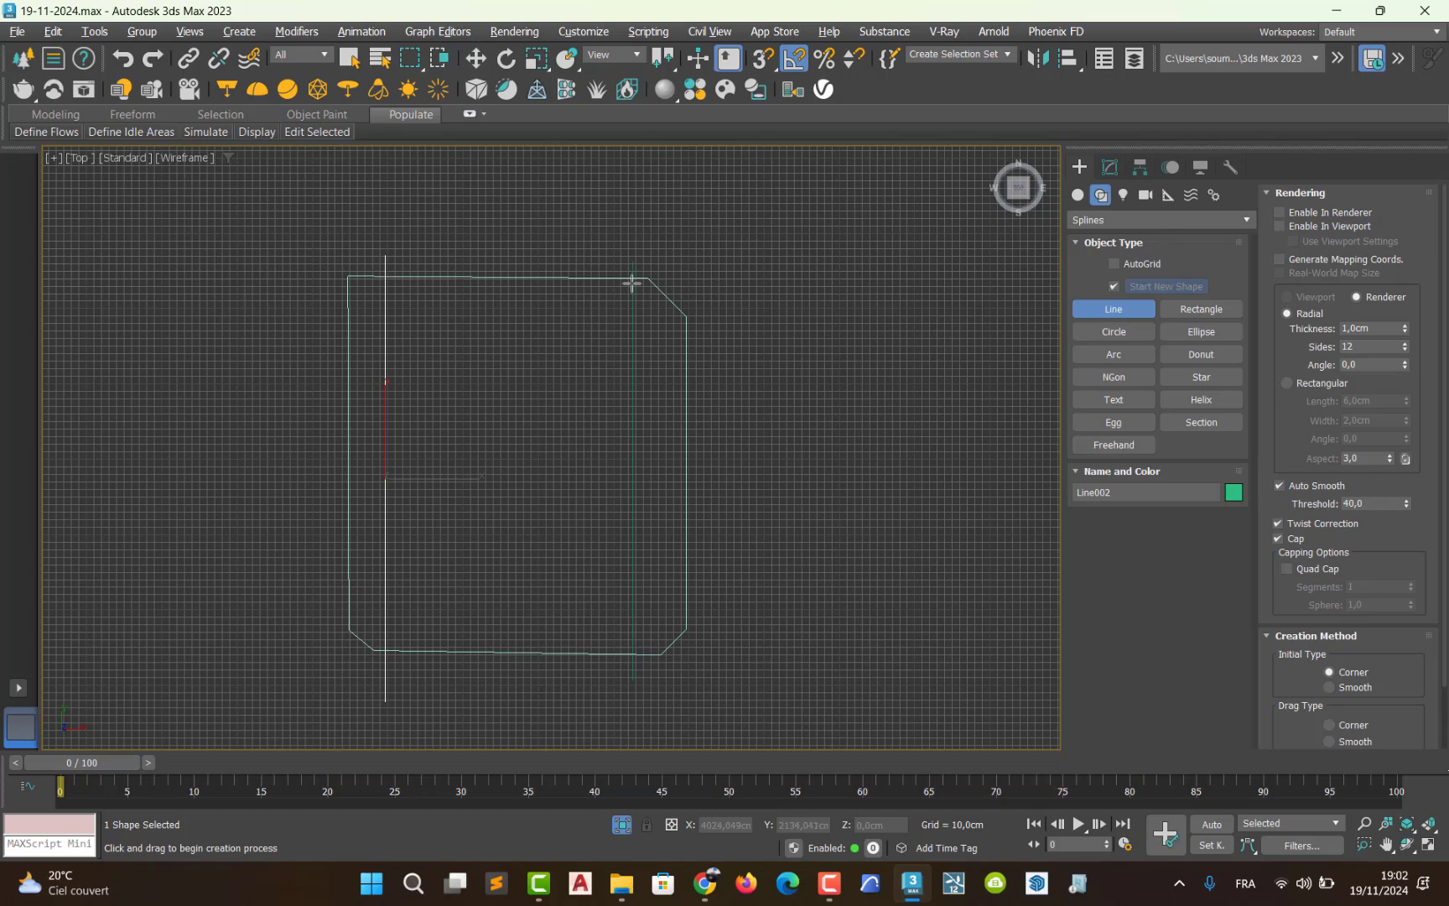
scroll(637, 282, up, 6)
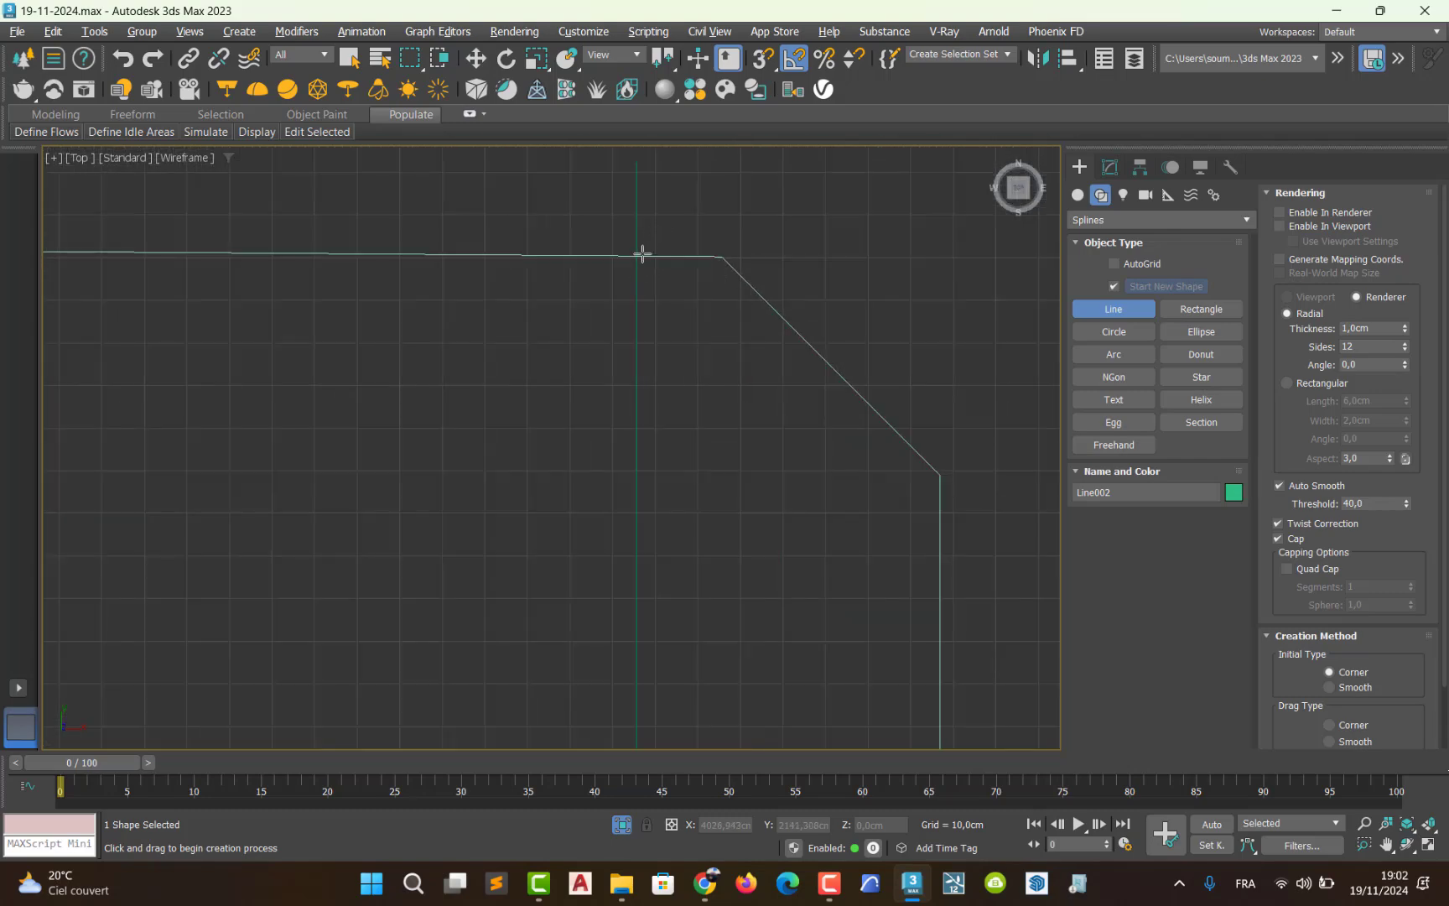
click(635, 257)
scroll(463, 533, down, 6)
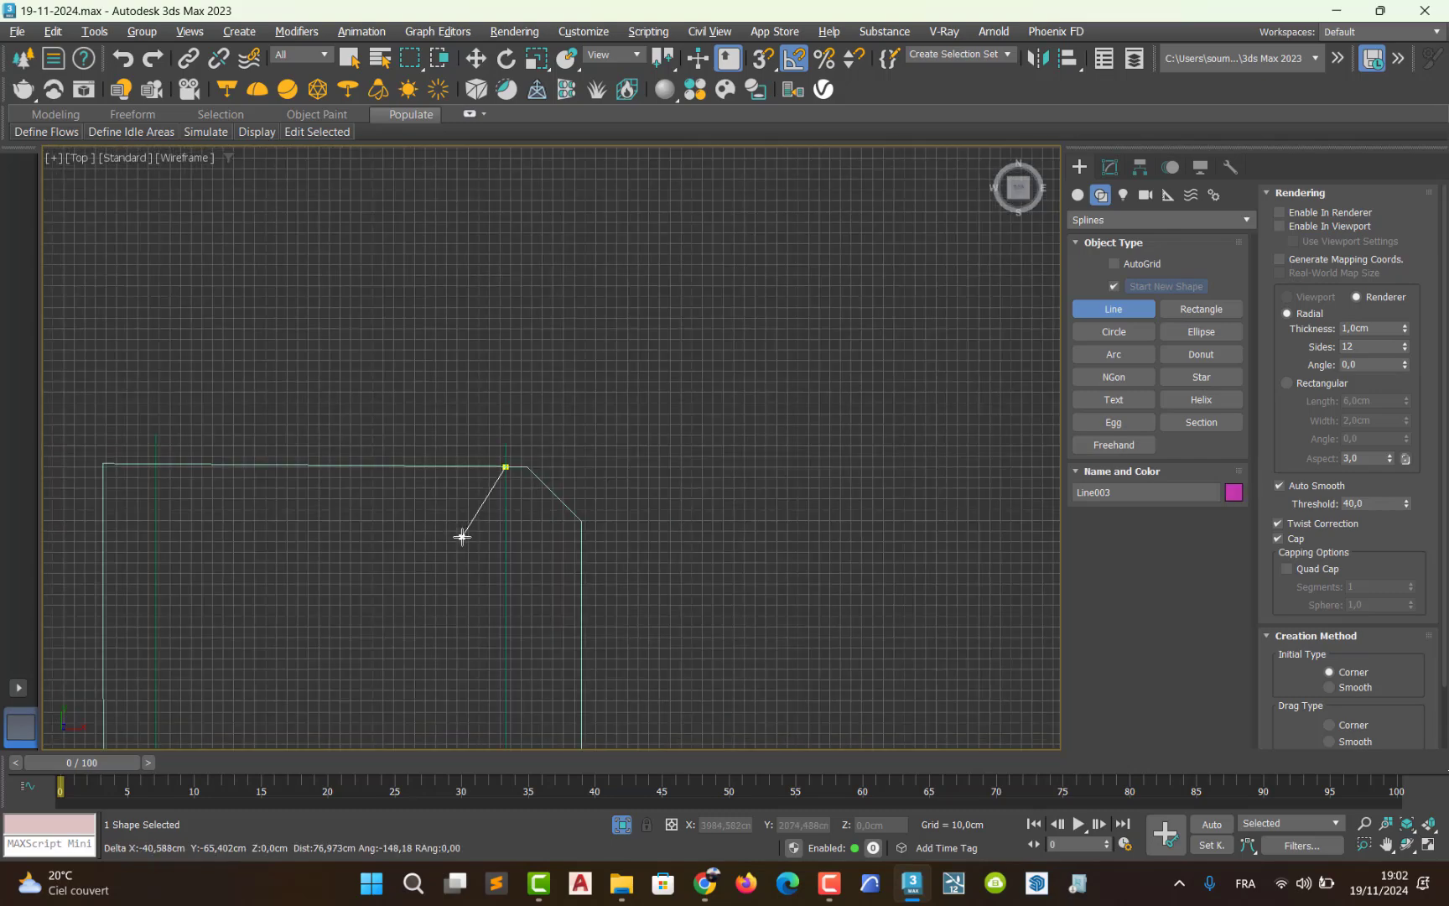
middle_drag(409, 621, 491, 441)
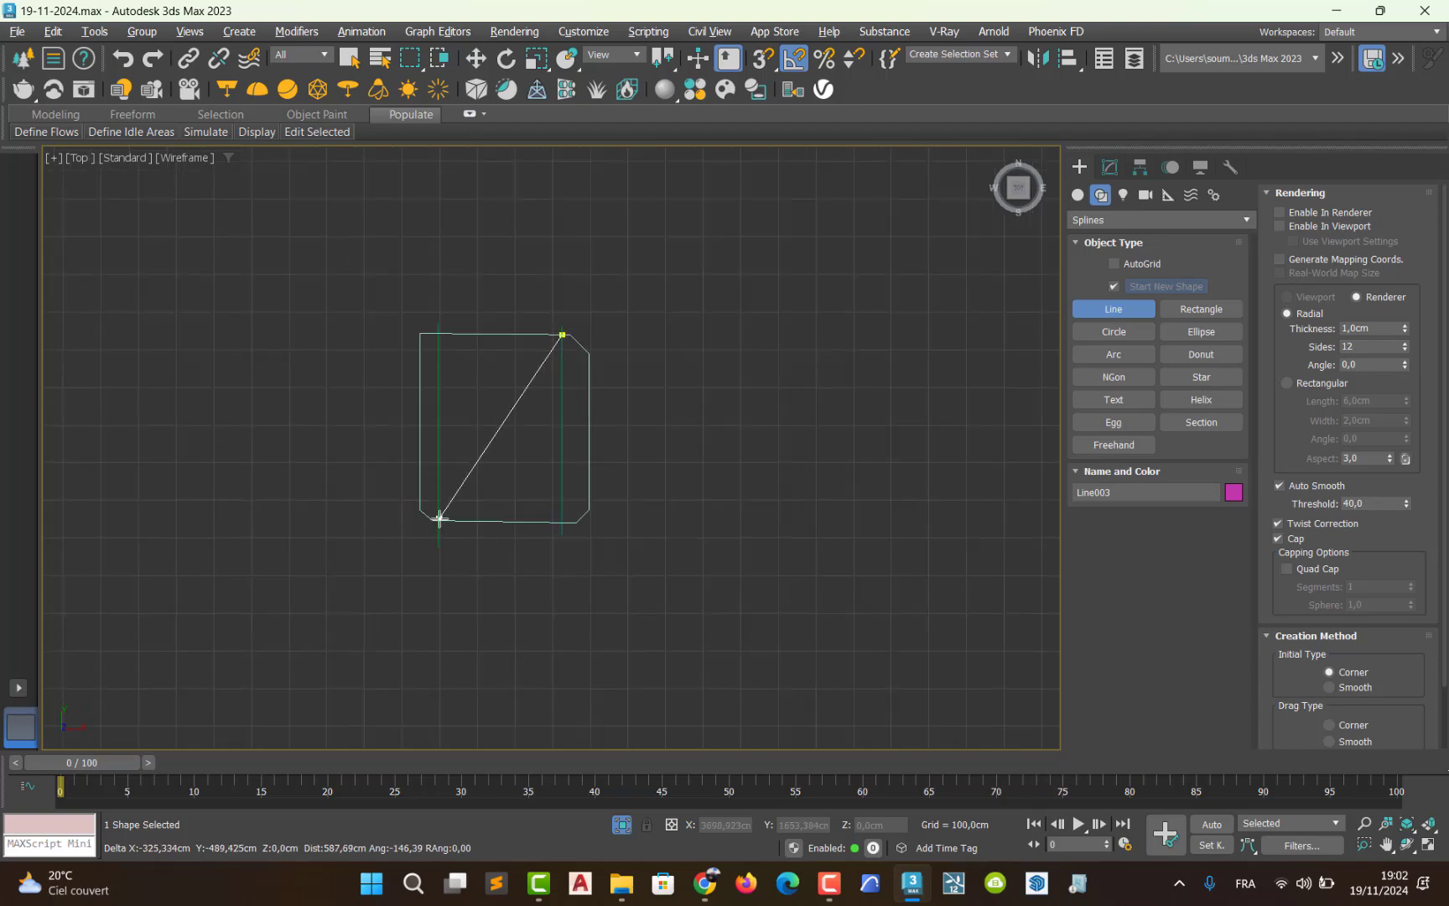
scroll(436, 517, up, 5)
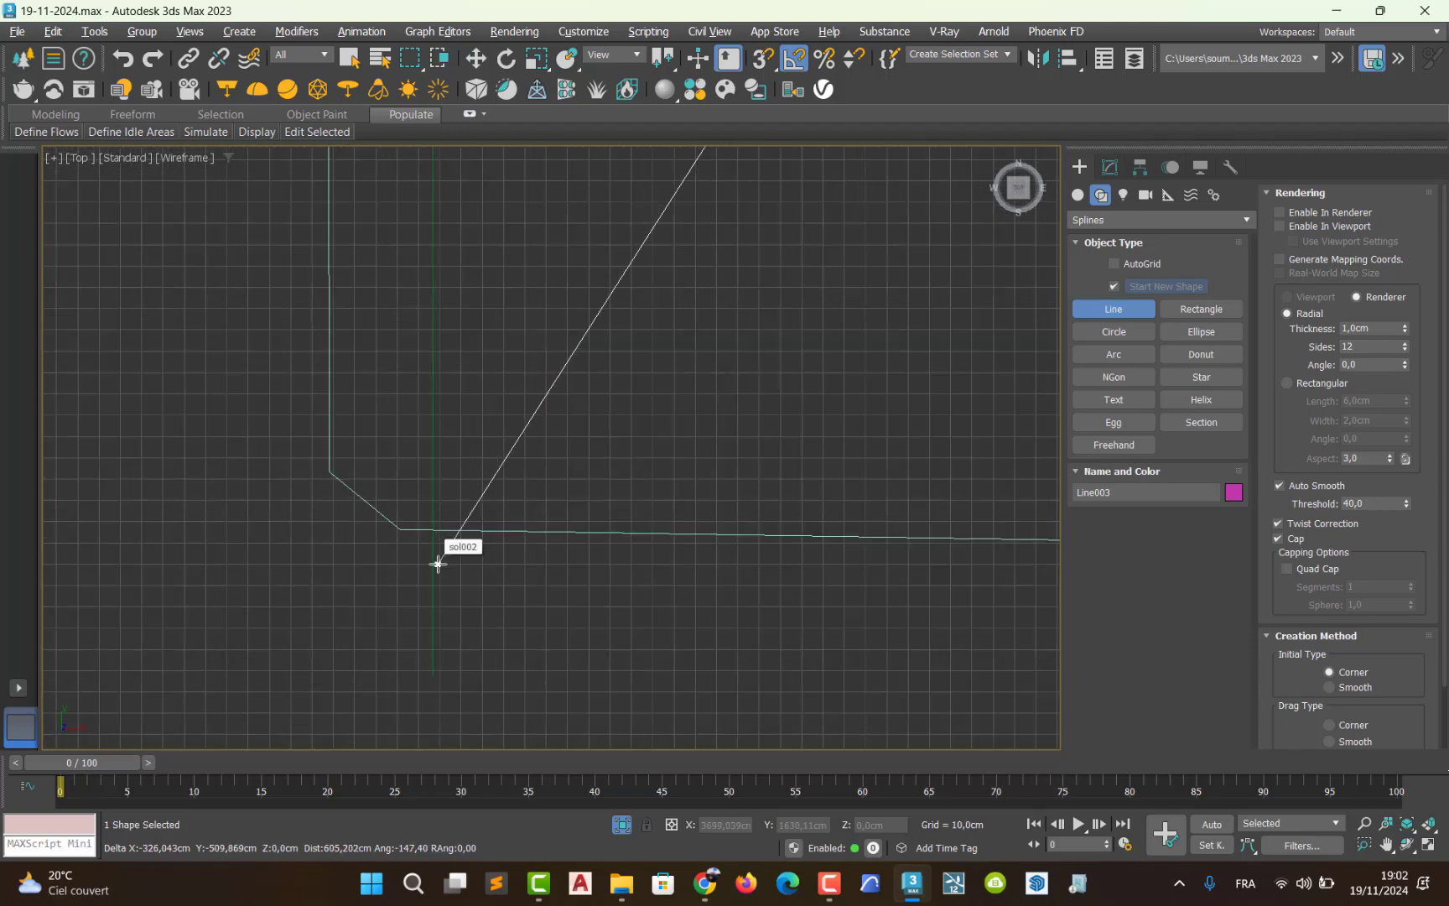
scroll(438, 549, up, 5)
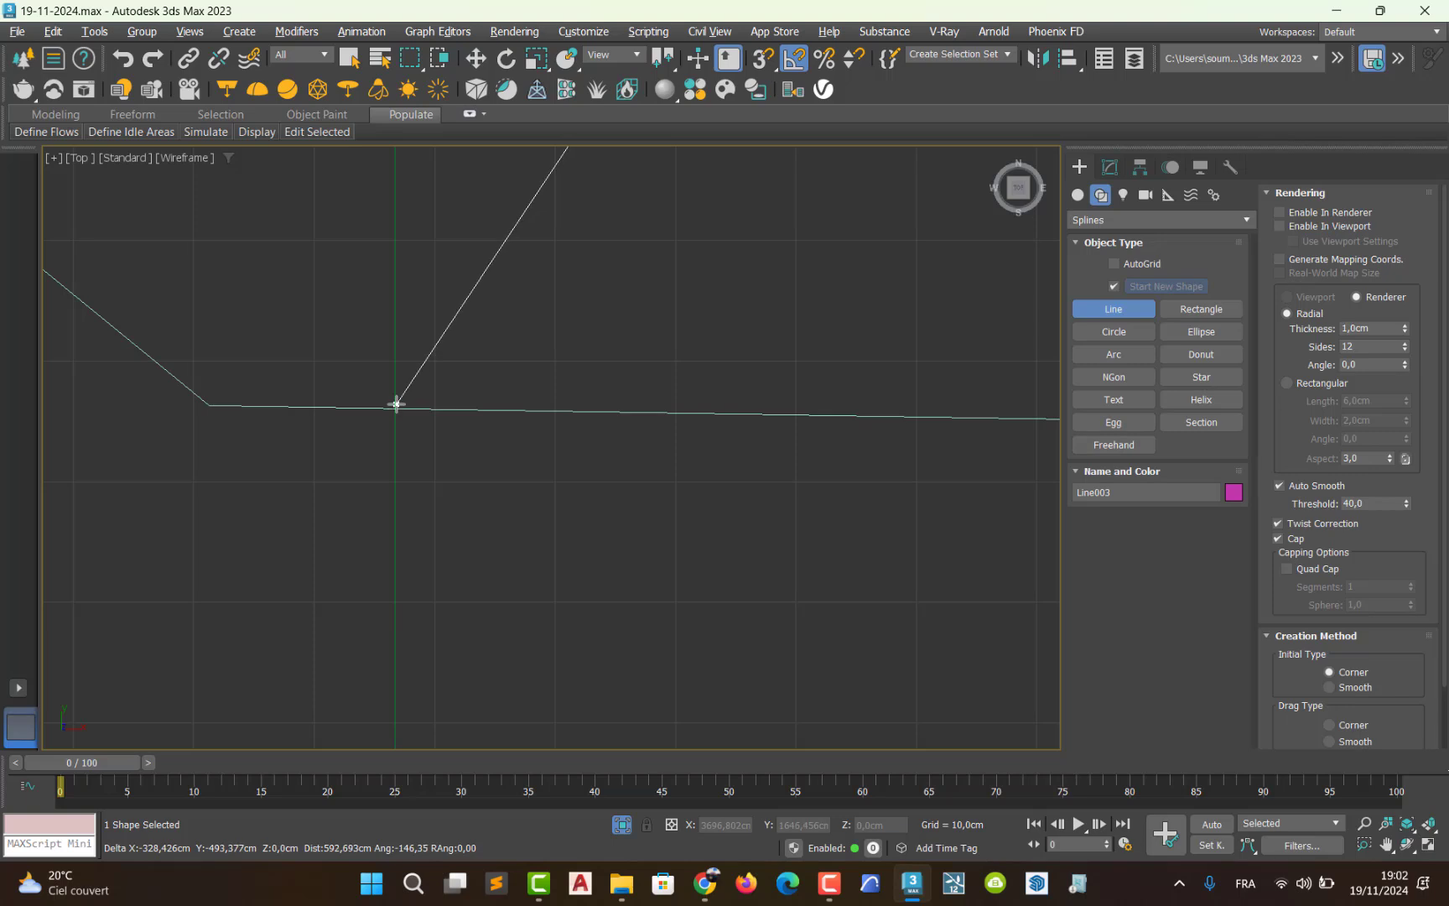
right_click(407, 460)
middle_drag(598, 365, 537, 585)
scroll(544, 569, down, 5)
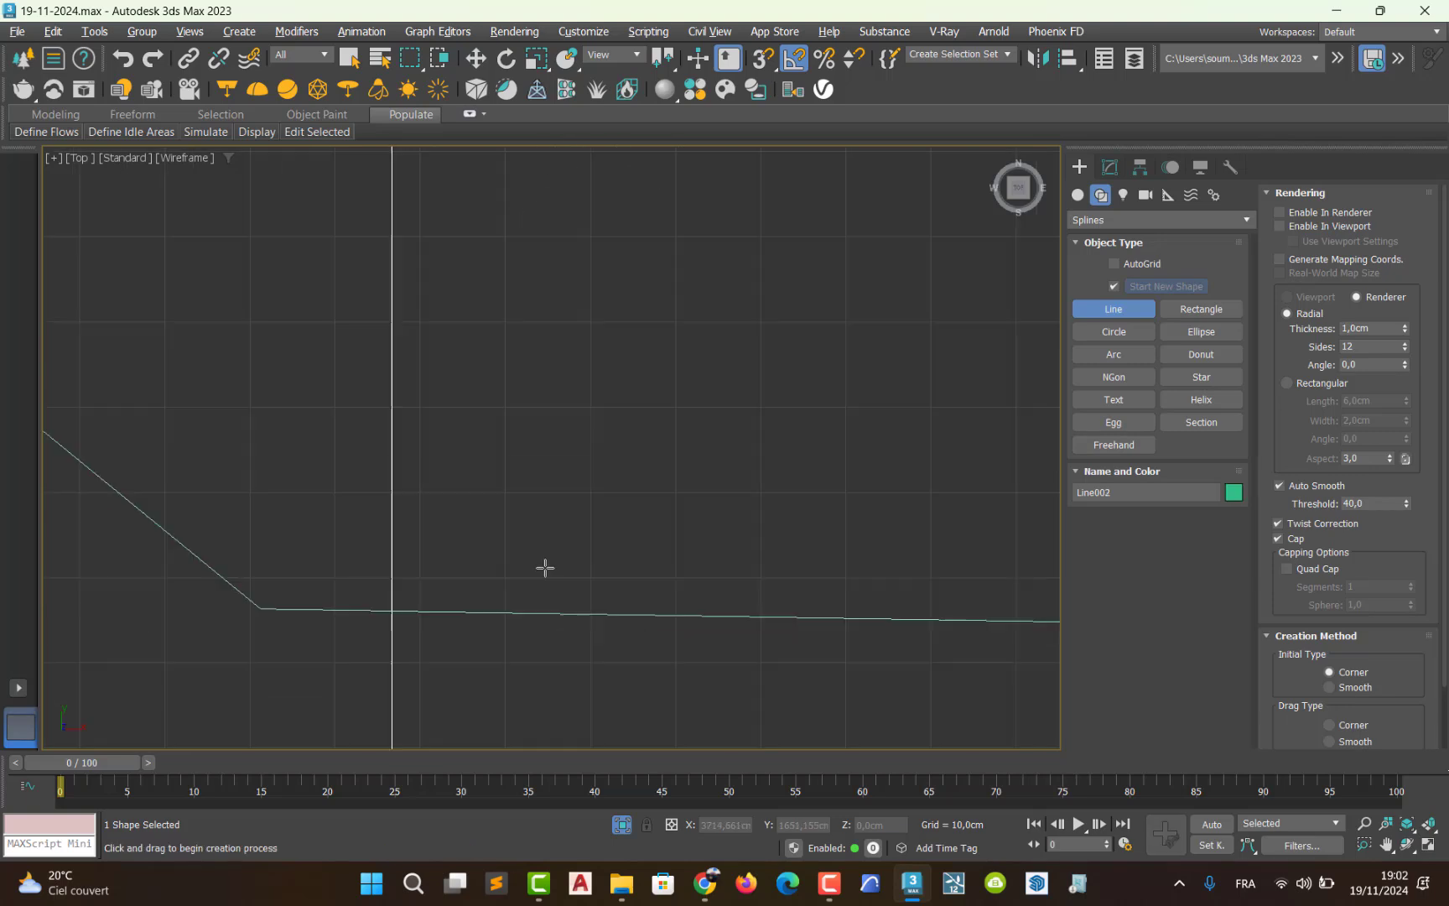
scroll(621, 389, down, 6)
middle_drag(791, 286, 621, 546)
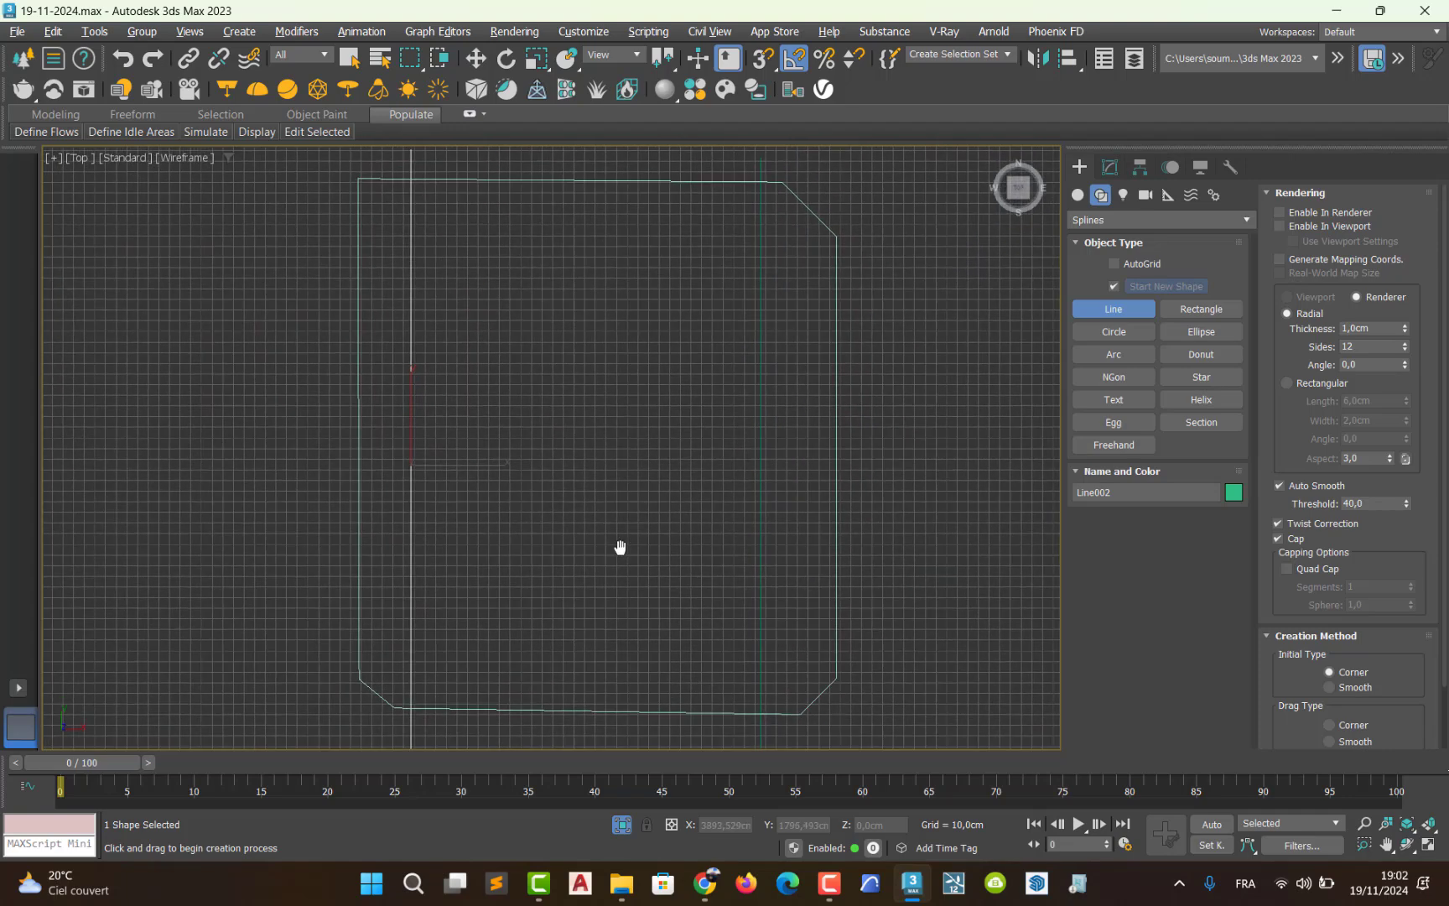
- Turn on 3D snapping and add Midpoint and Perpendicular to the active snap types
click(764, 60)
right_click(764, 60)
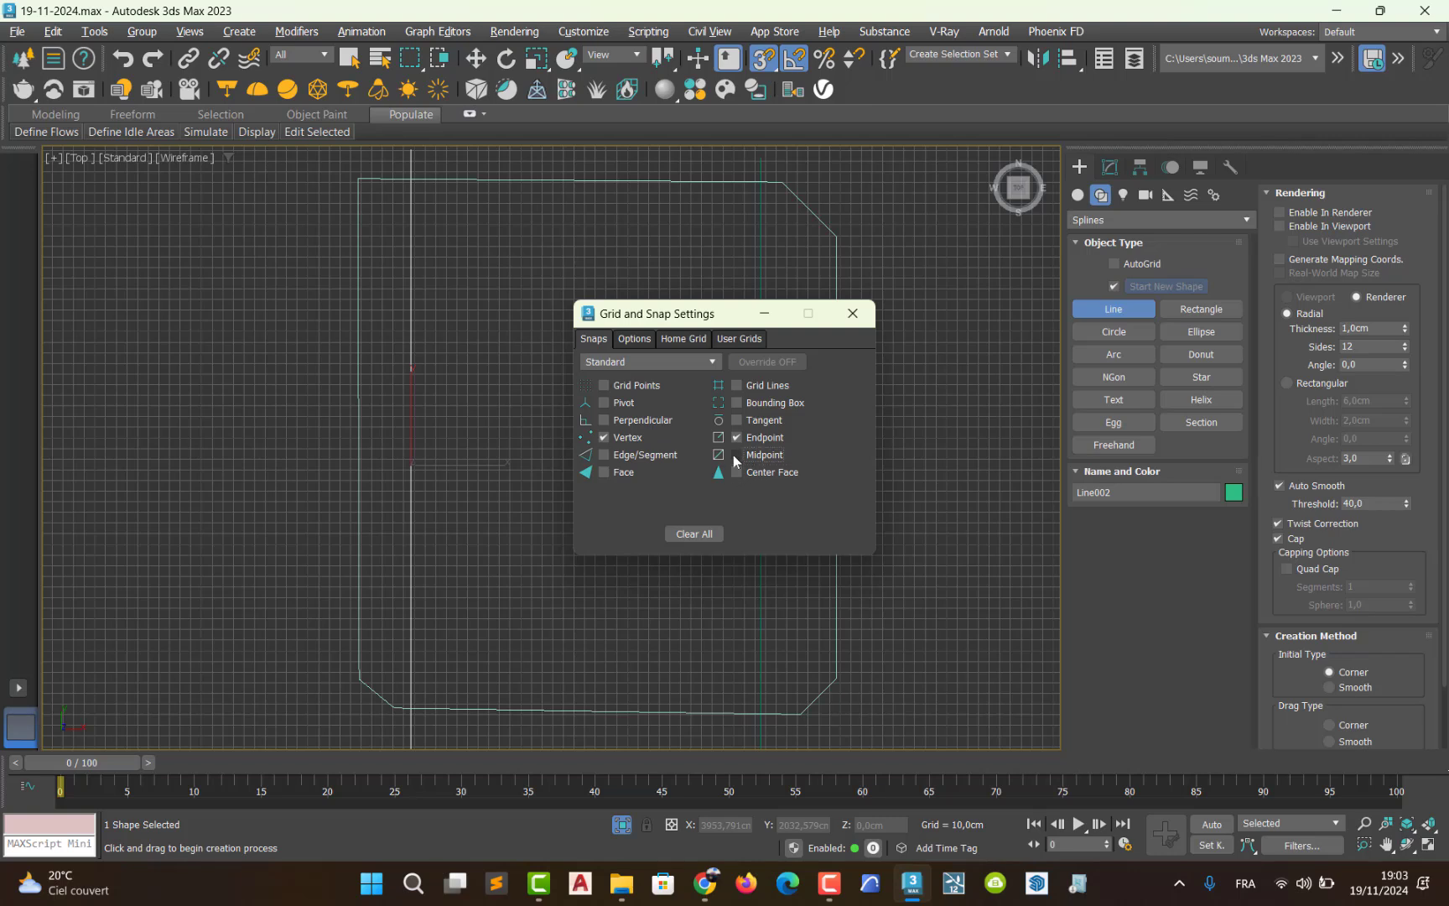
click(735, 455)
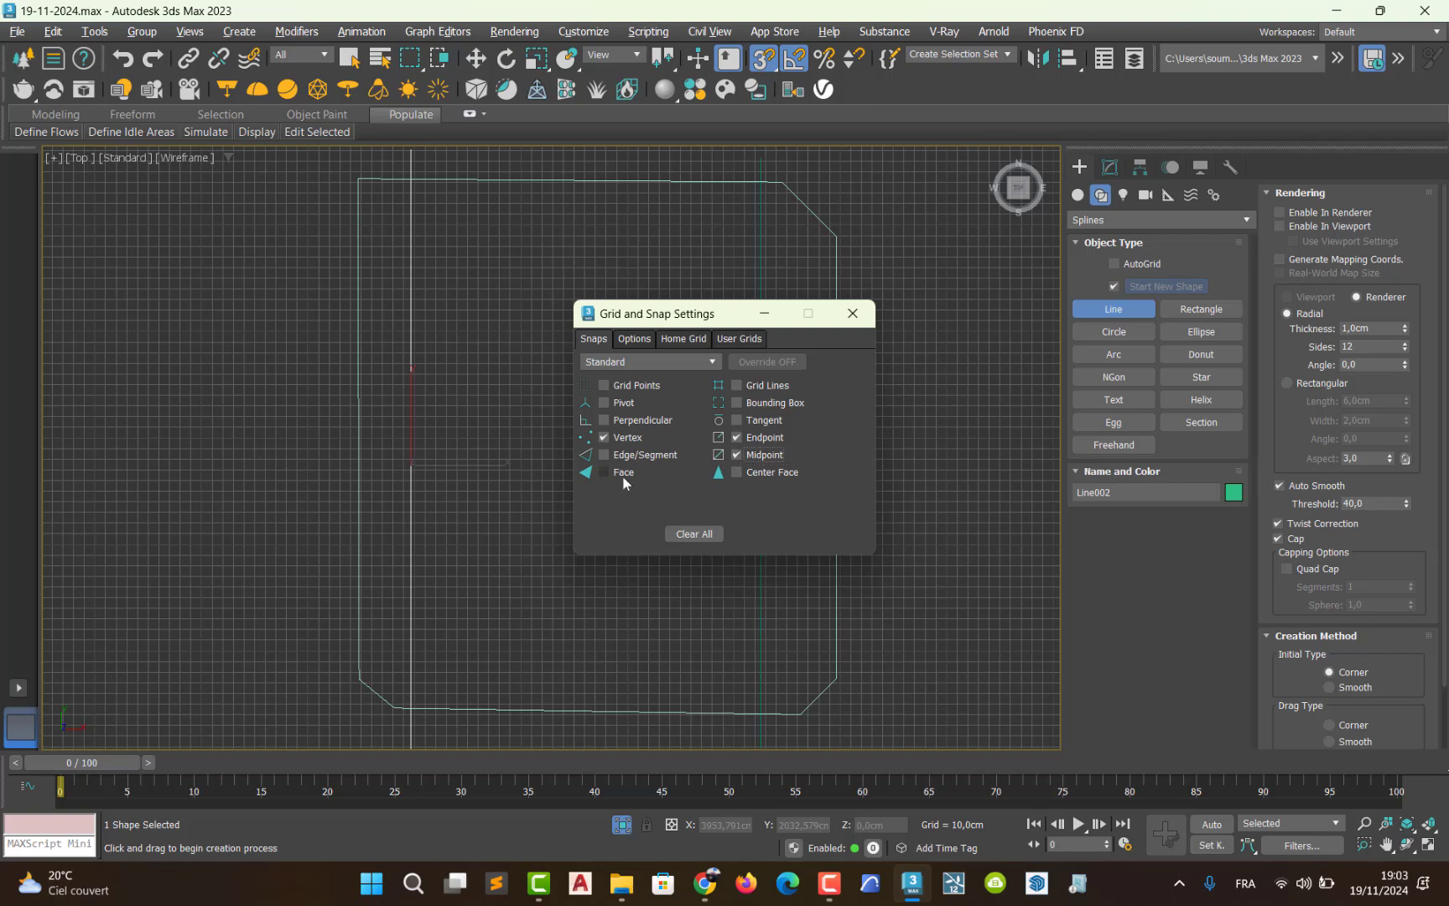
click(604, 419)
click(852, 313)
- Draw a diagonal line about 599 cm long from the right vertical line's upper crossing to just past the left one's lower crossing
scroll(770, 486, up, 6)
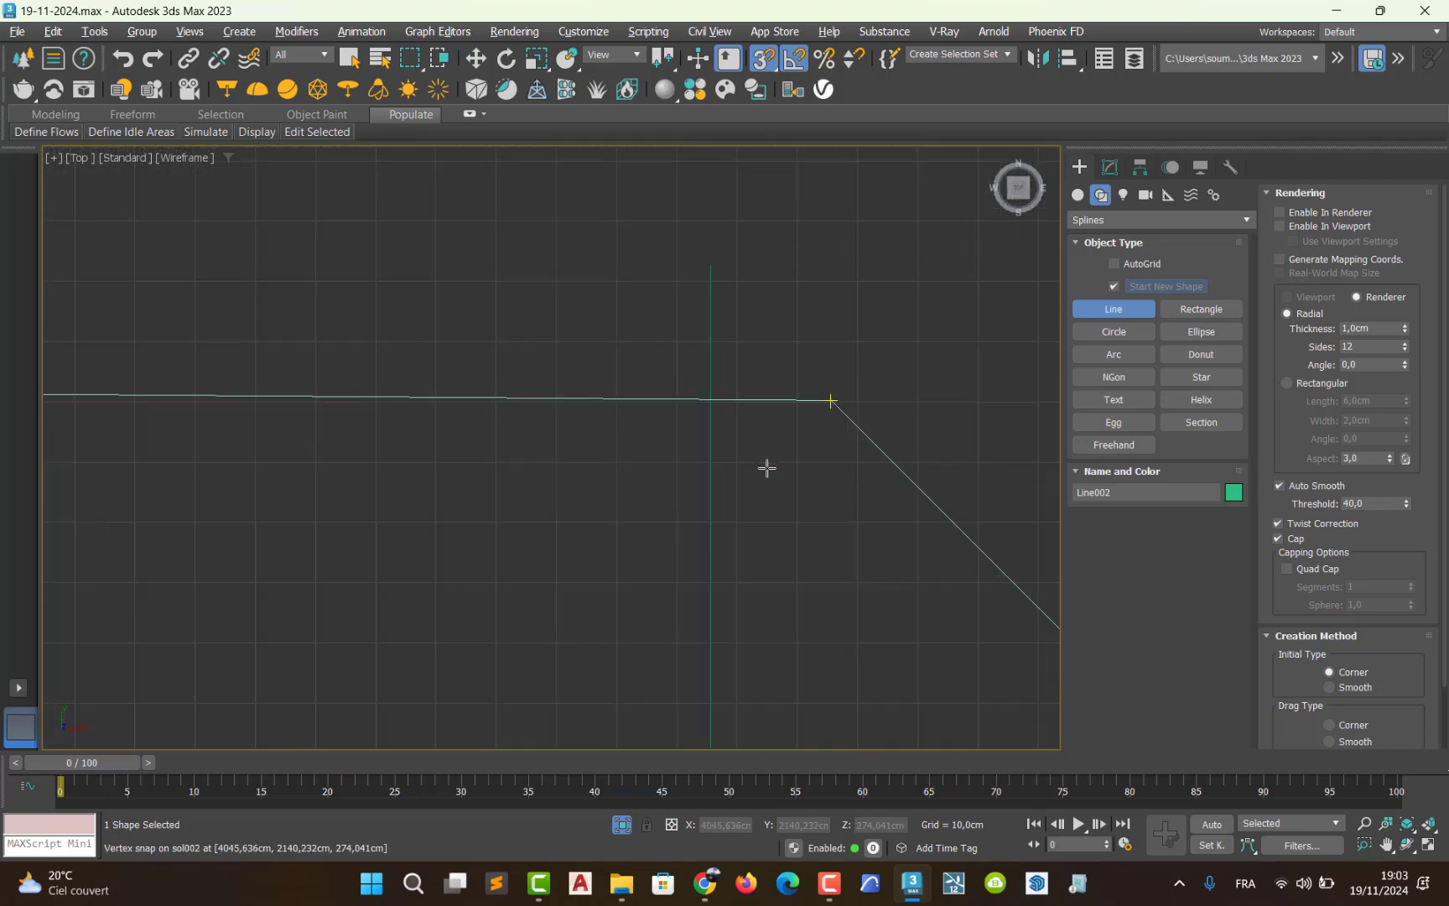
click(714, 399)
scroll(638, 542, down, 4)
scroll(581, 624, down, 4)
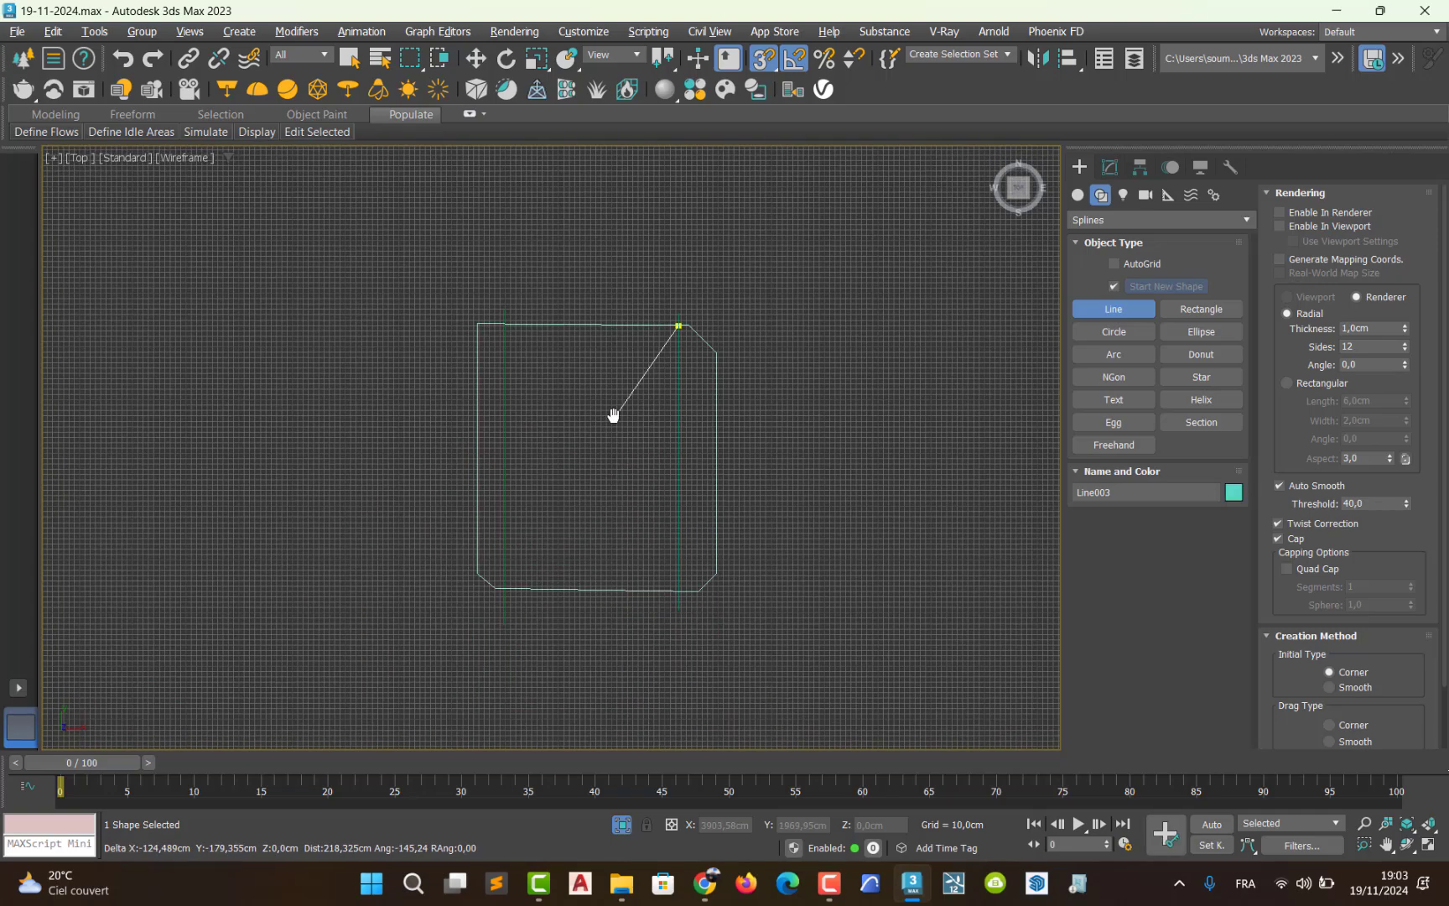
scroll(517, 582, up, 8)
scroll(494, 609, up, 3)
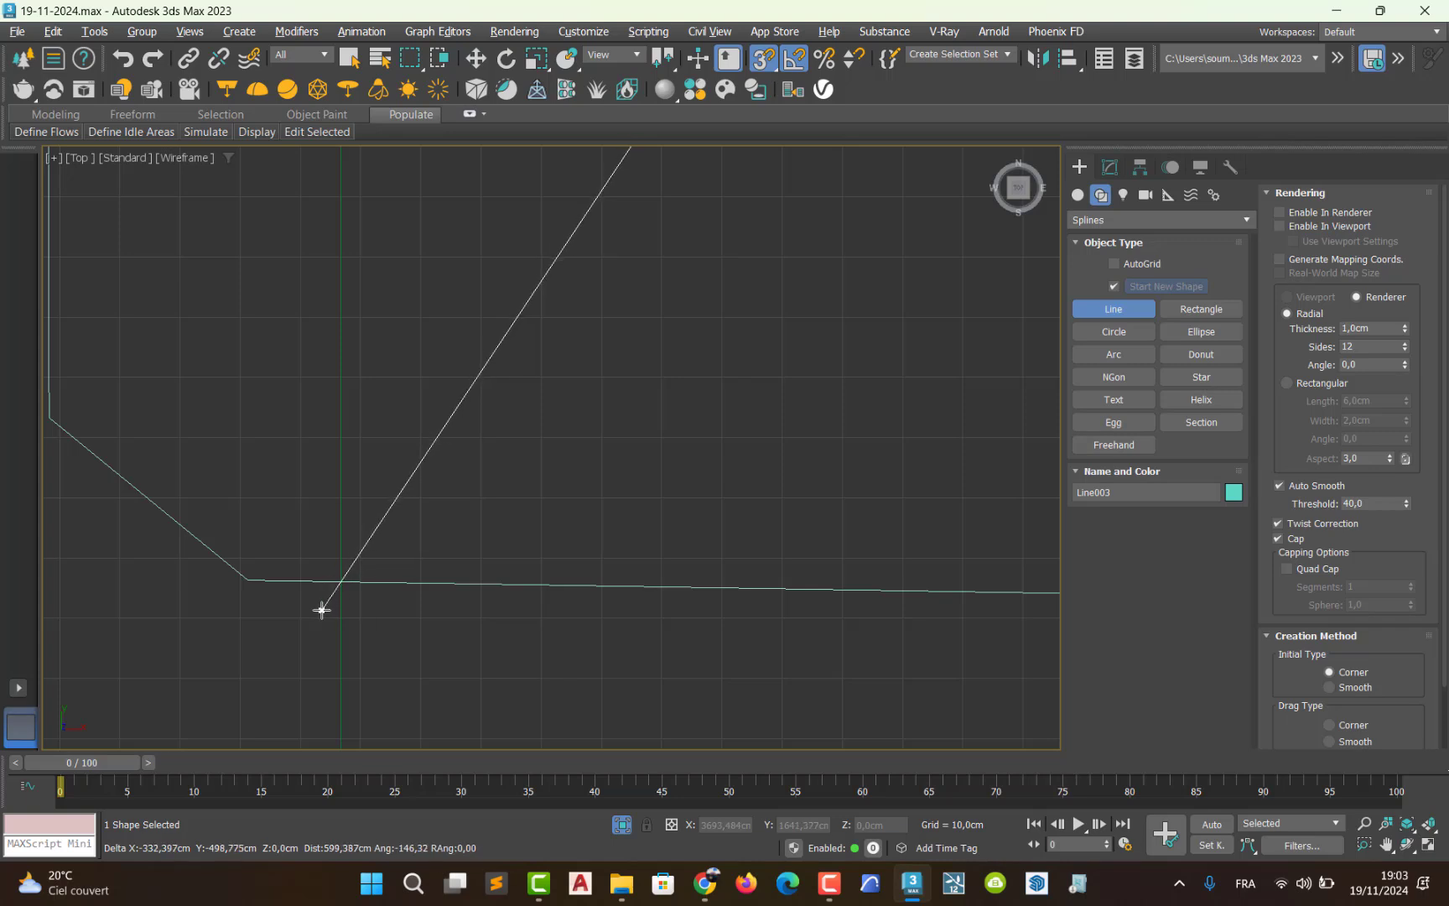
click(321, 610)
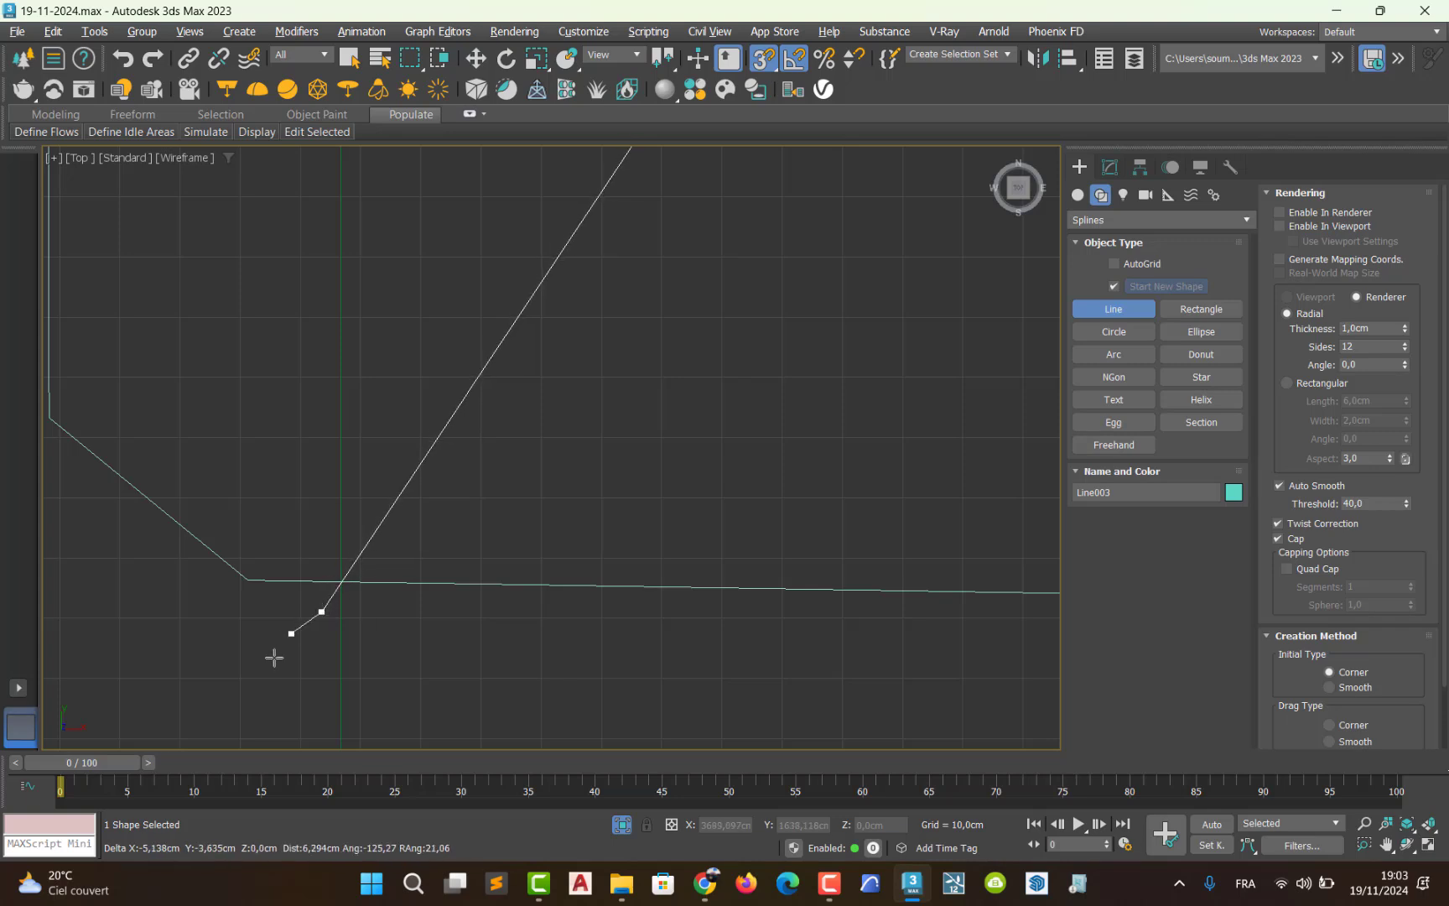
right_click(347, 627)
- Draw the opposite diagonal from the left vertical line's upper crossing with the outline to just beyond the right one's lower crossing
middle_drag(430, 290, 546, 569)
scroll(546, 570, down, 6)
middle_drag(648, 224, 609, 637)
scroll(455, 493, up, 6)
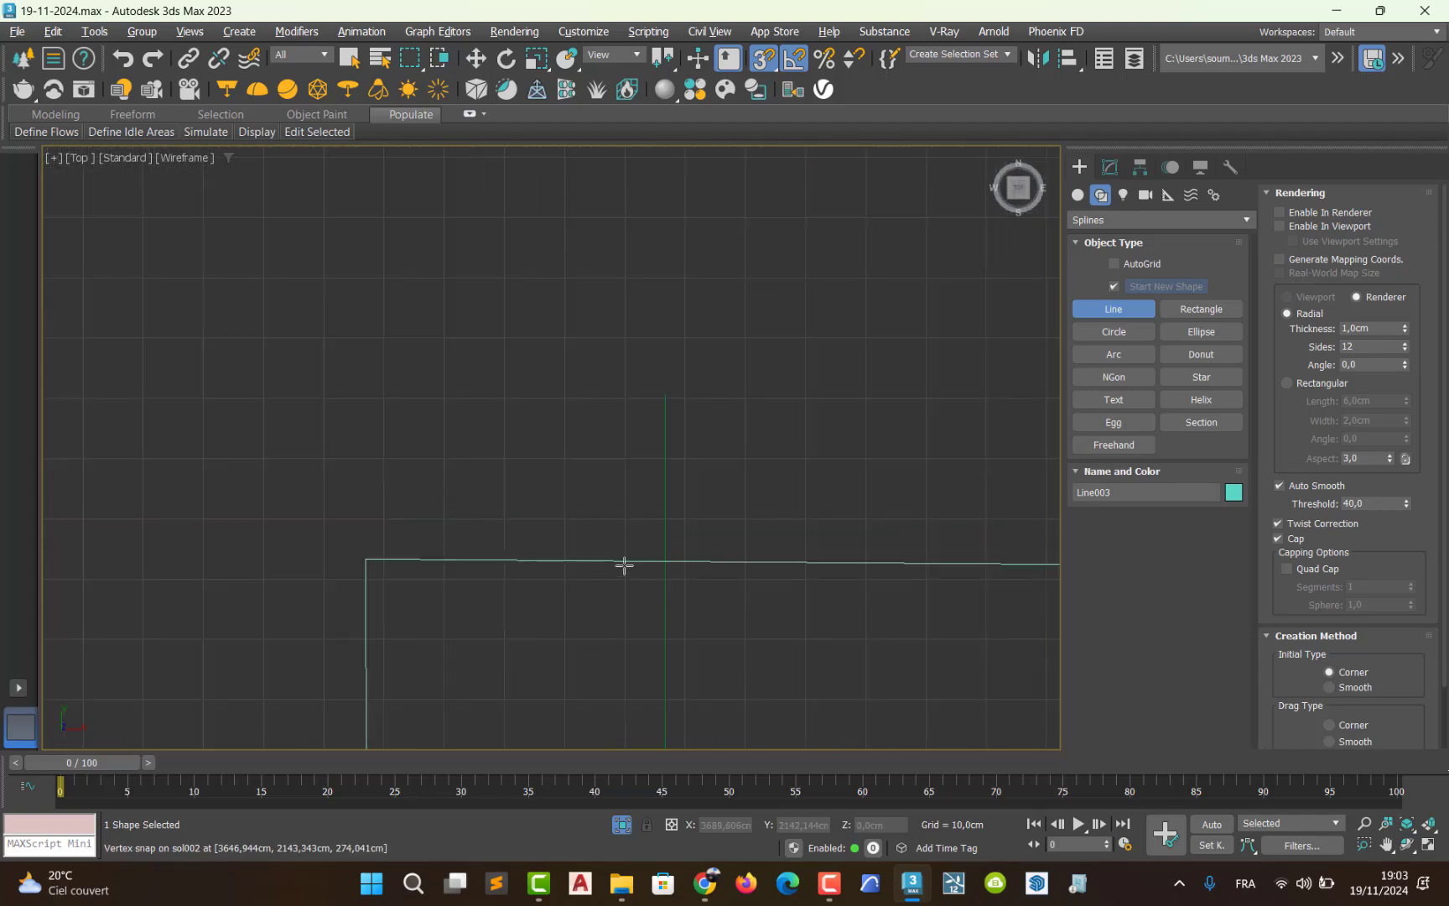
click(658, 557)
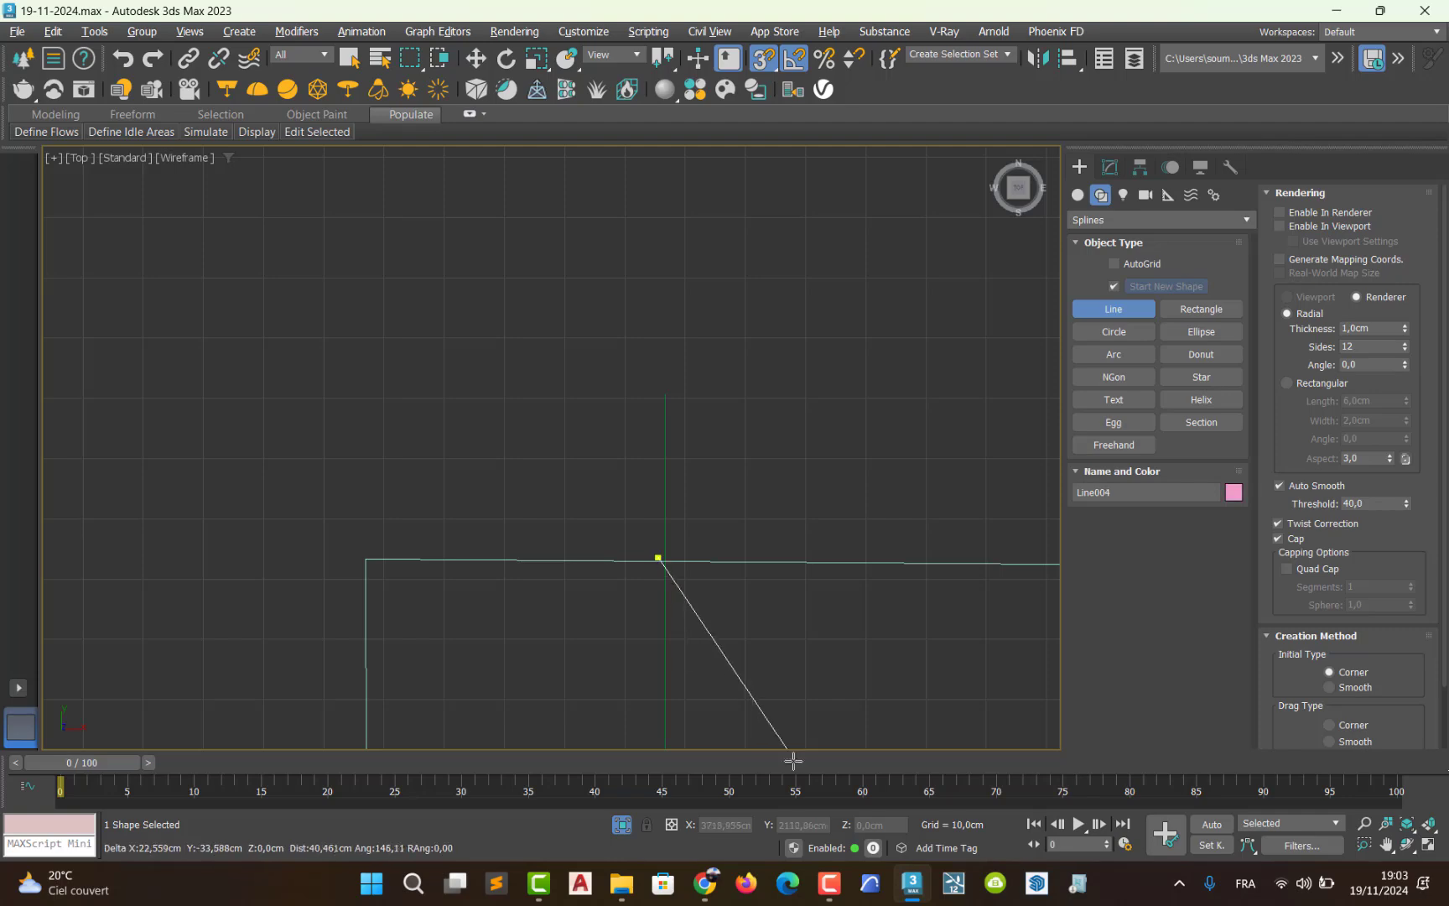
middle_drag(830, 724, 355, 297)
scroll(453, 444, down, 10)
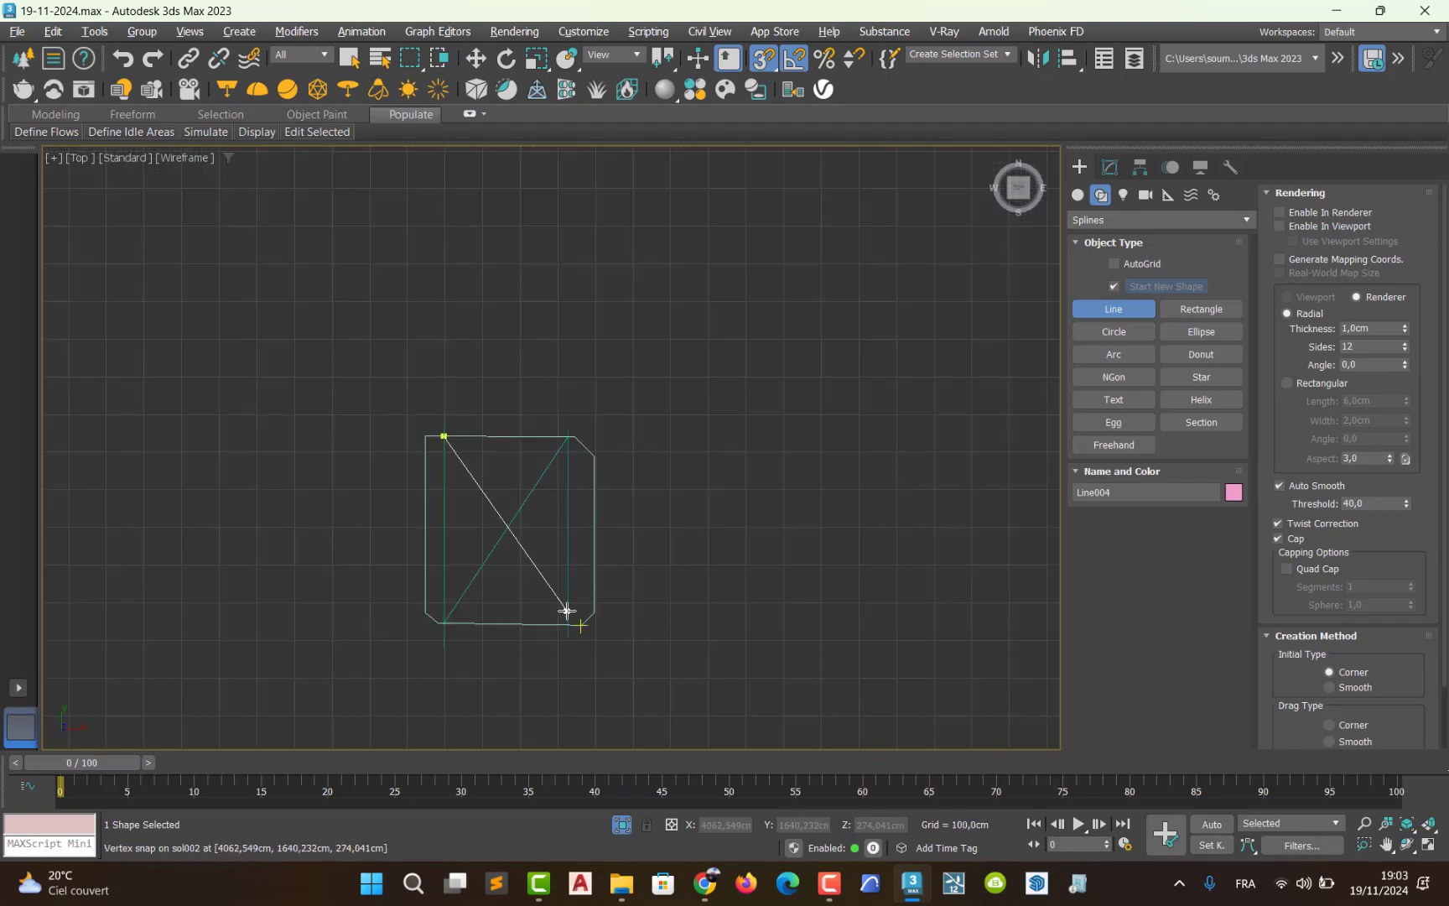
middle_drag(566, 608, 476, 478)
scroll(501, 498, up, 5)
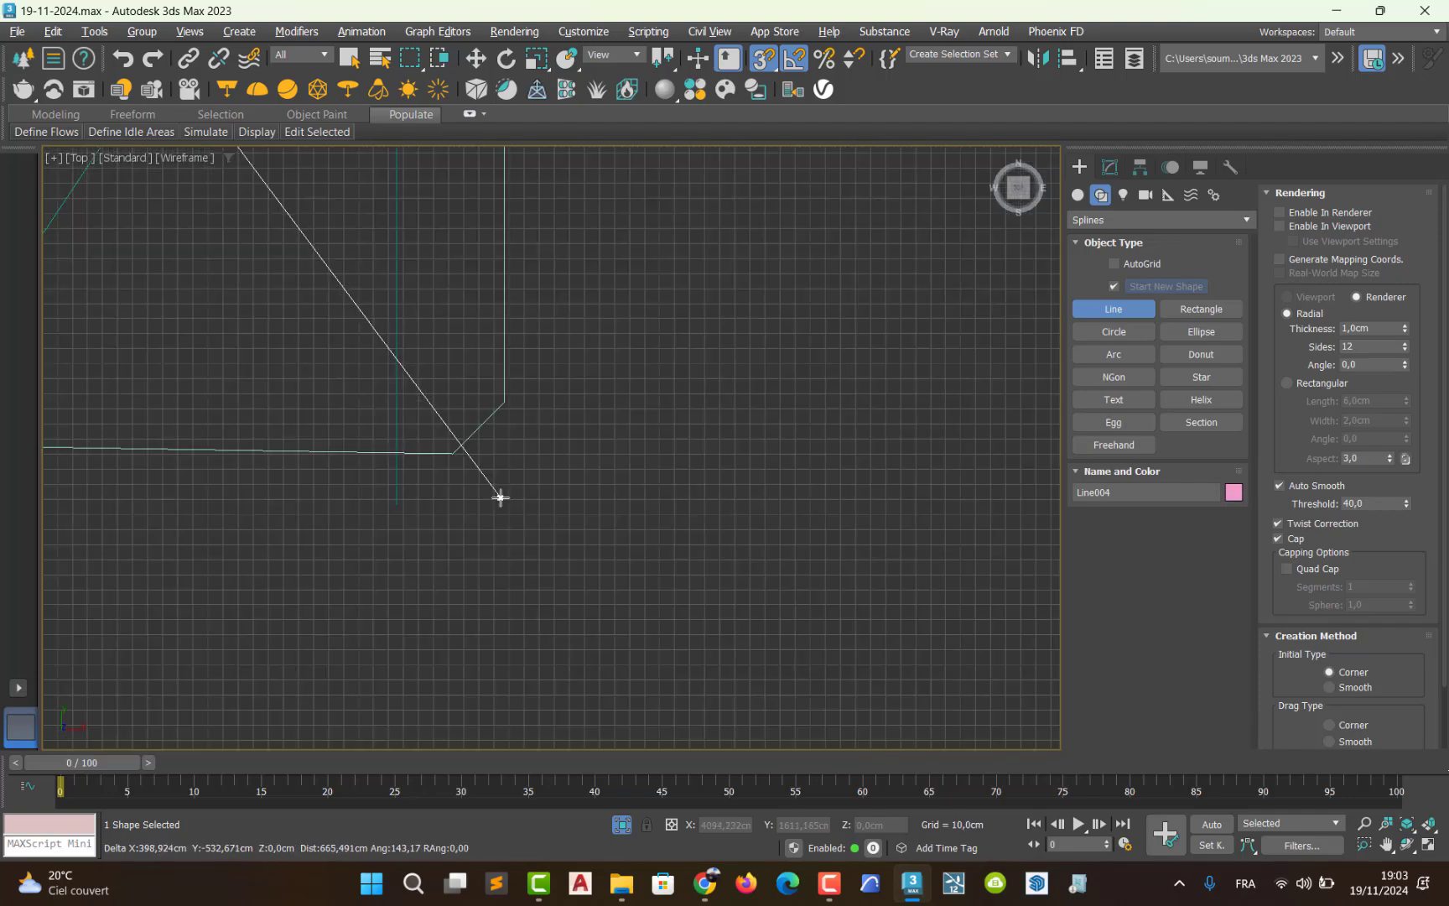
click(424, 494)
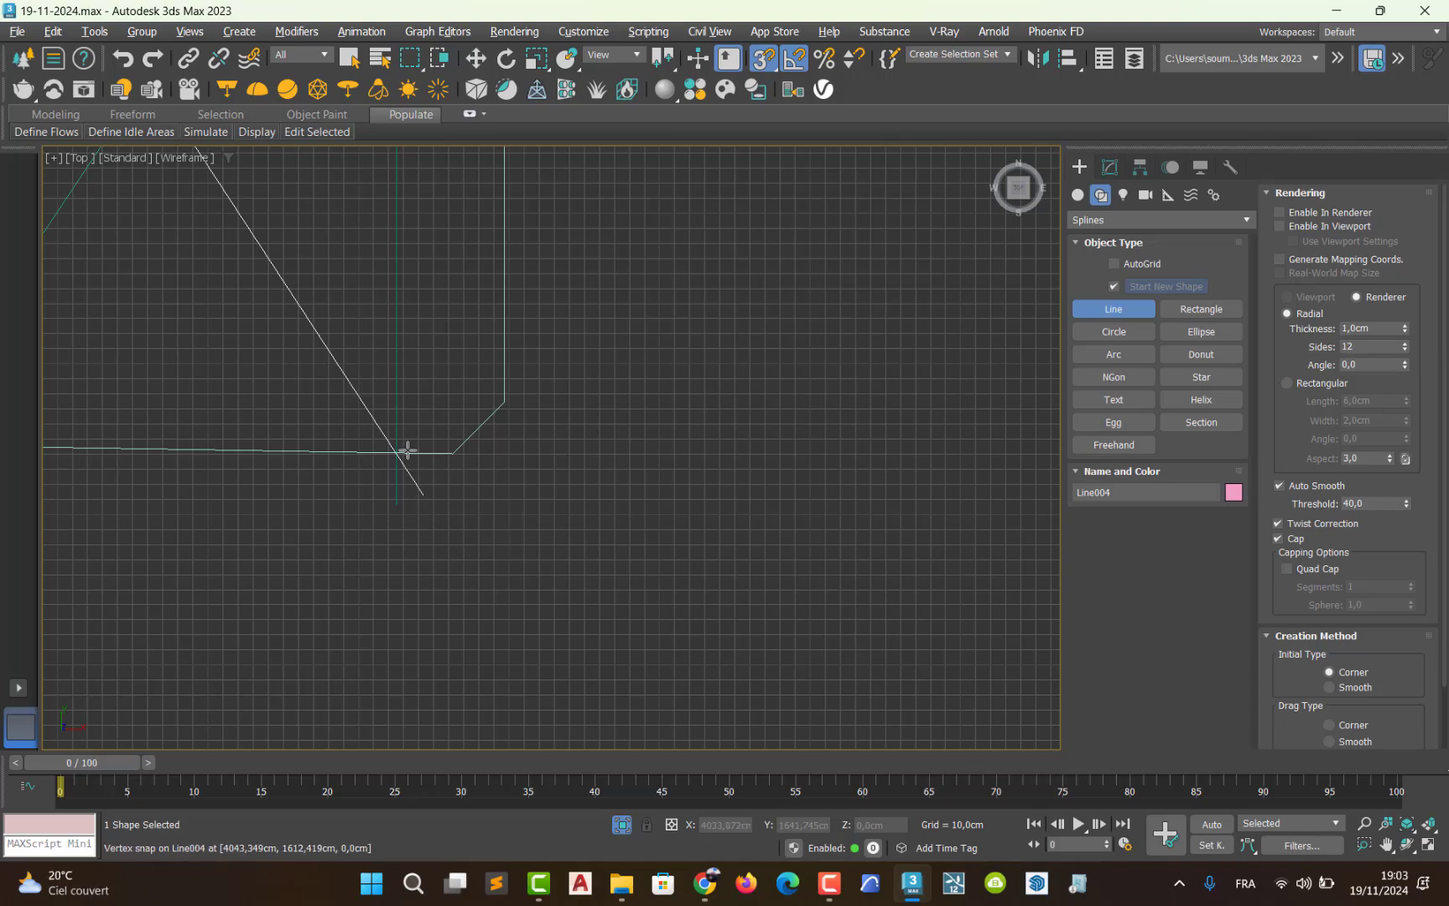
middle_drag(407, 449, 745, 685)
scroll(742, 671, down, 3)
middle_drag(672, 550, 608, 572)
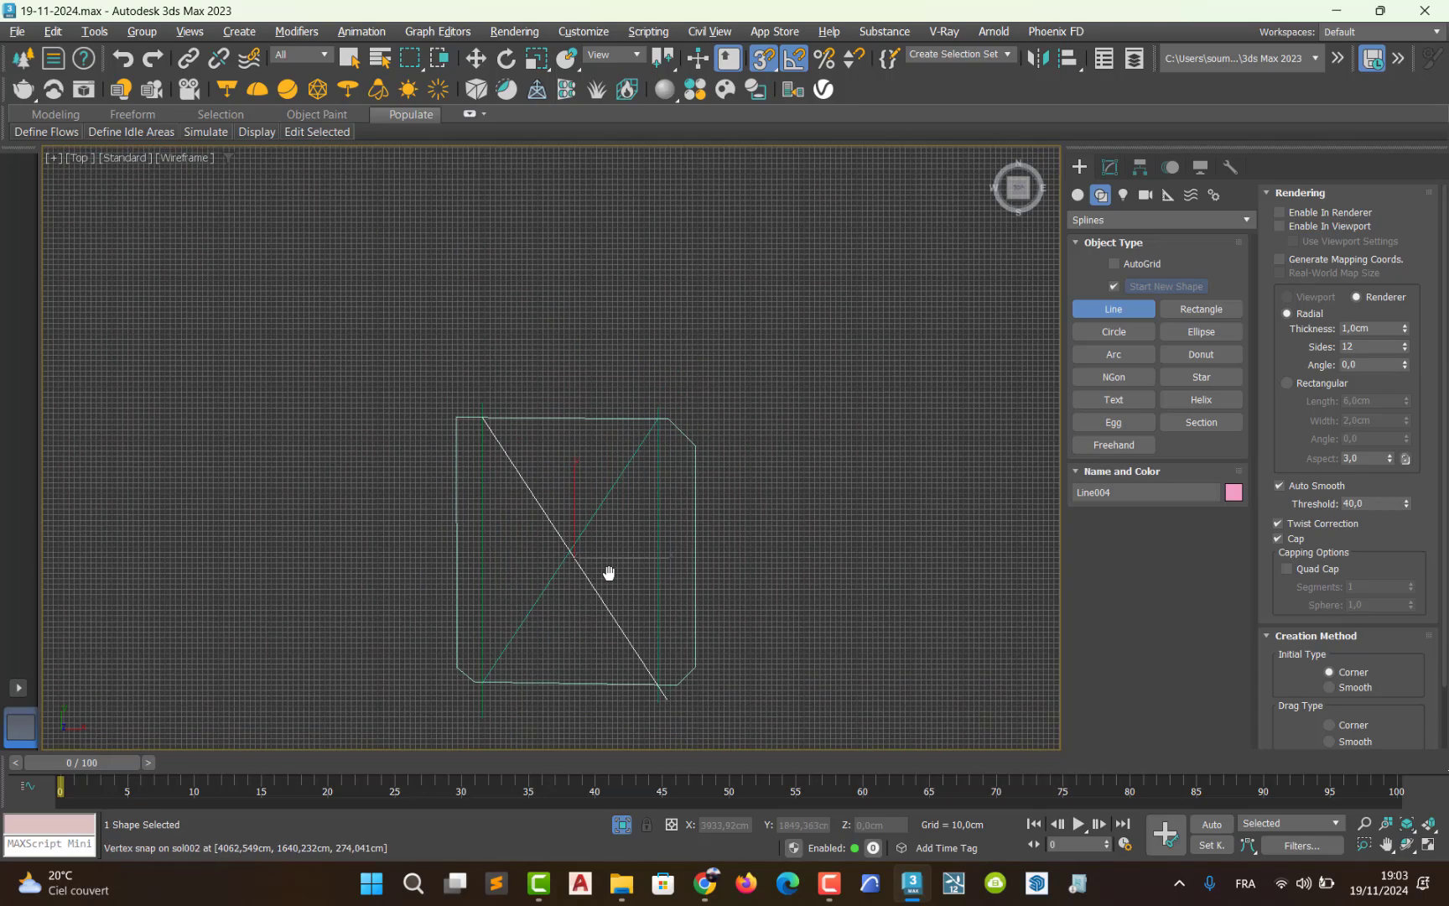
right_click(316, 261)
- Activate the Move tool with 3D snapping turned off and clear the selection
click(475, 57)
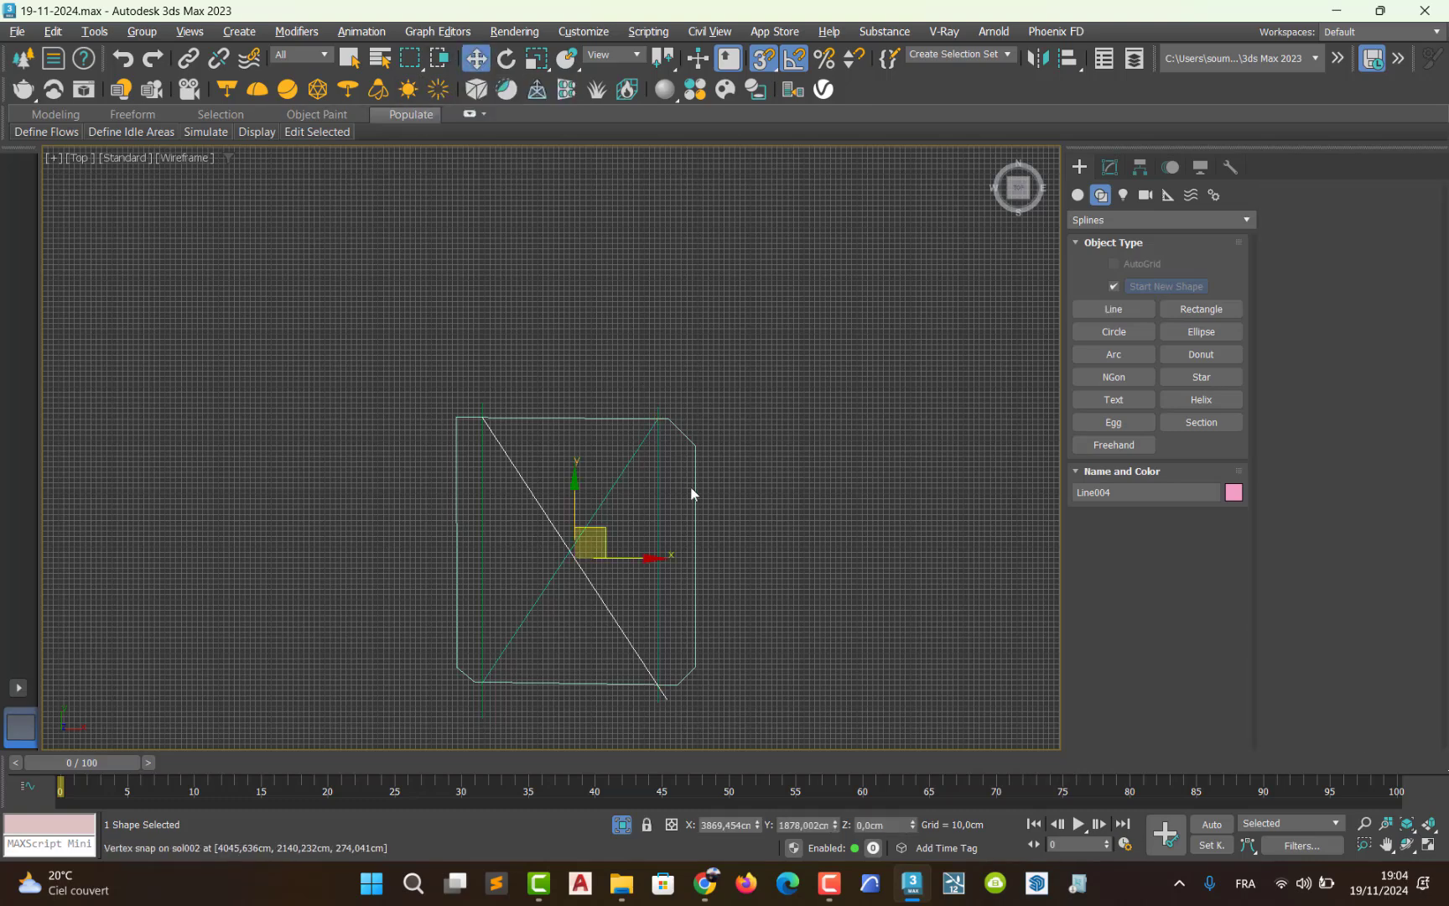
click(763, 58)
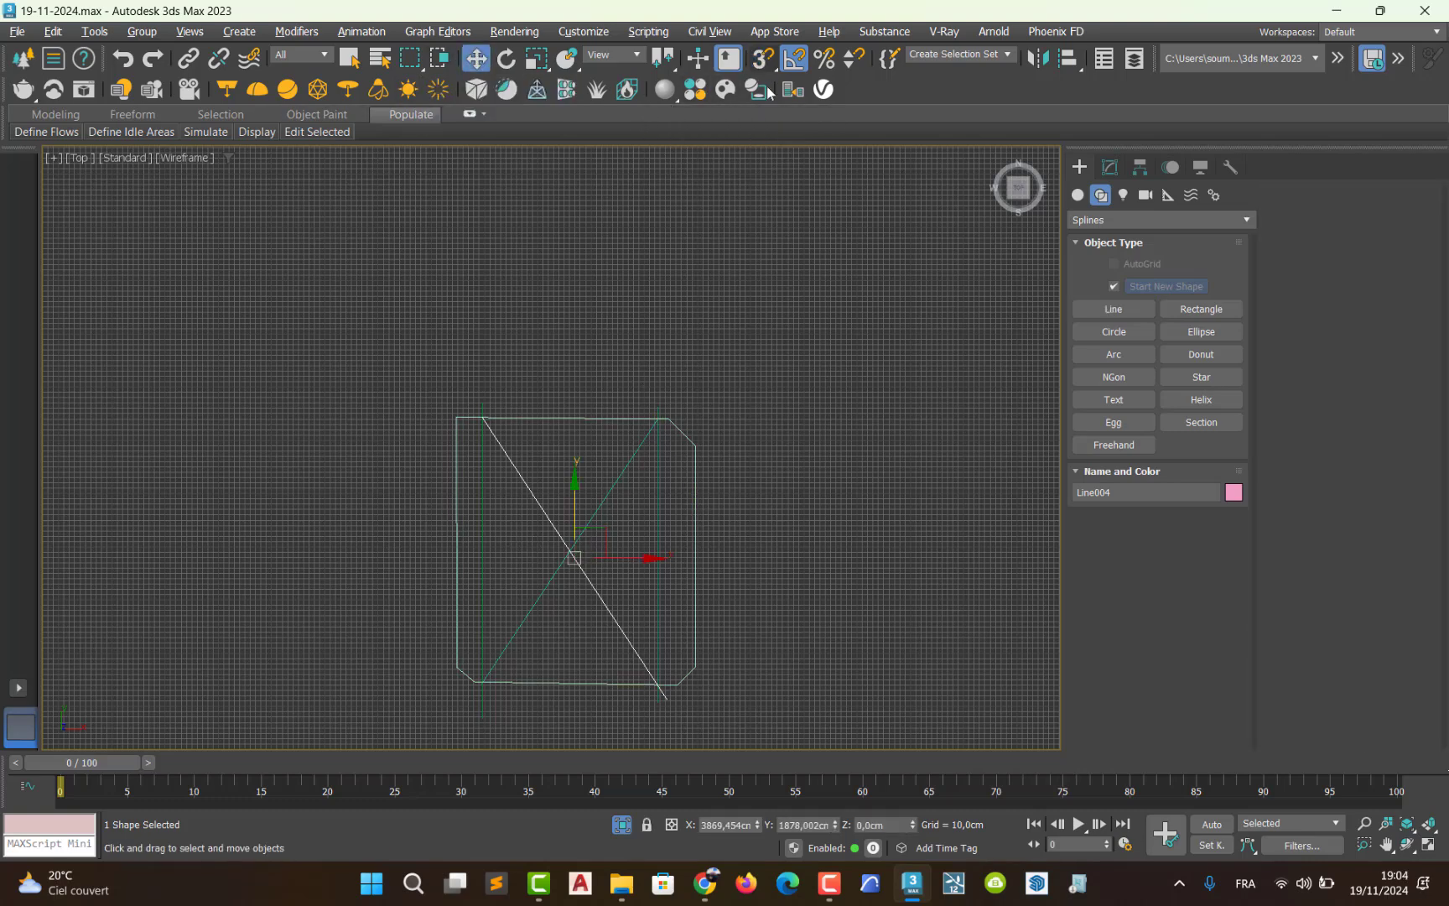
click(696, 556)
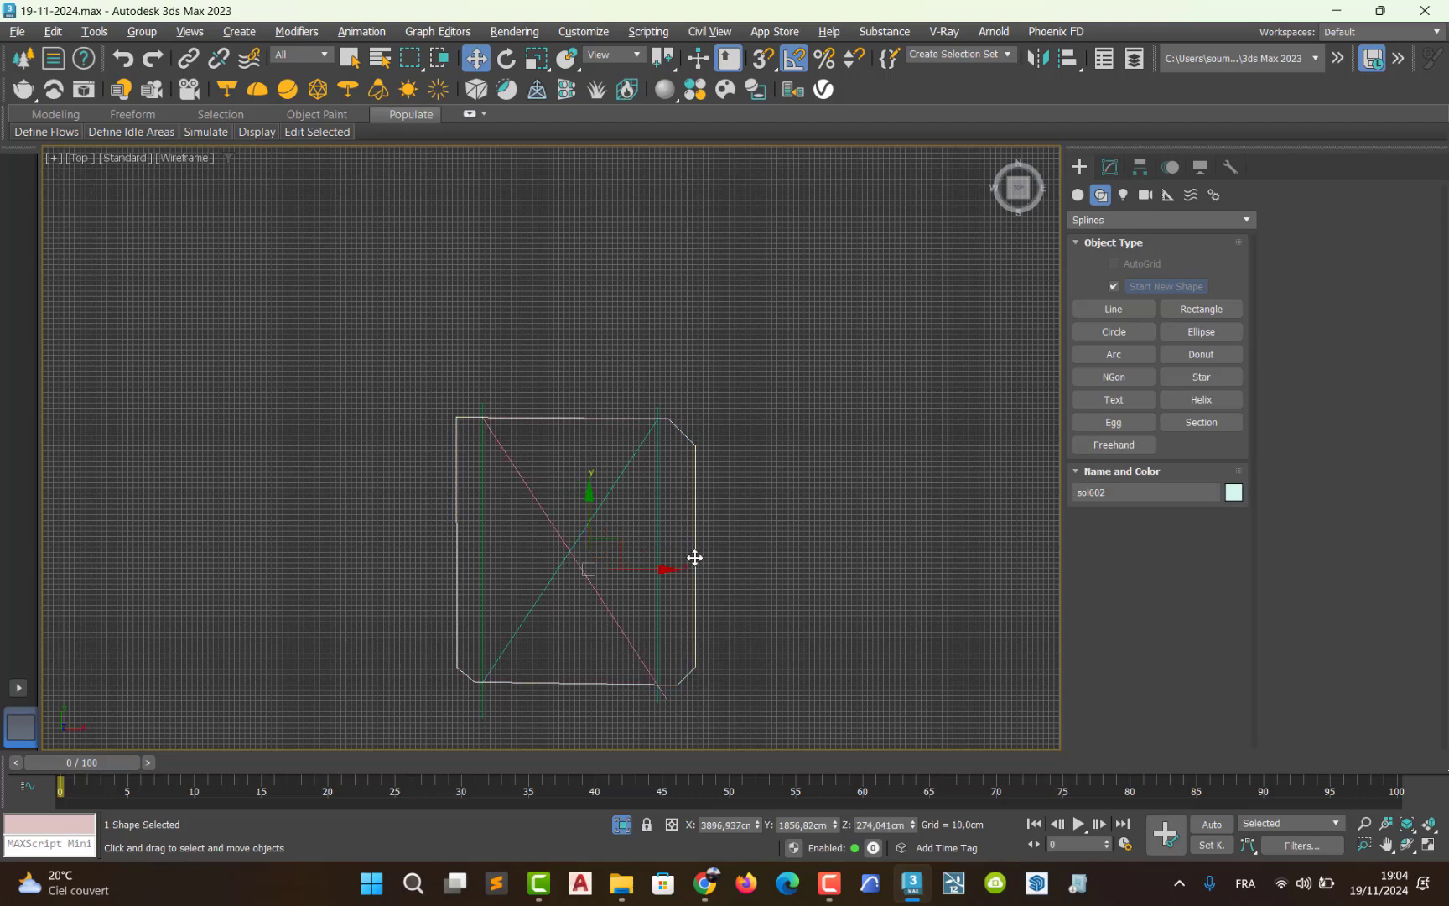
middle_drag(675, 621, 668, 587)
scroll(659, 579, up, 3)
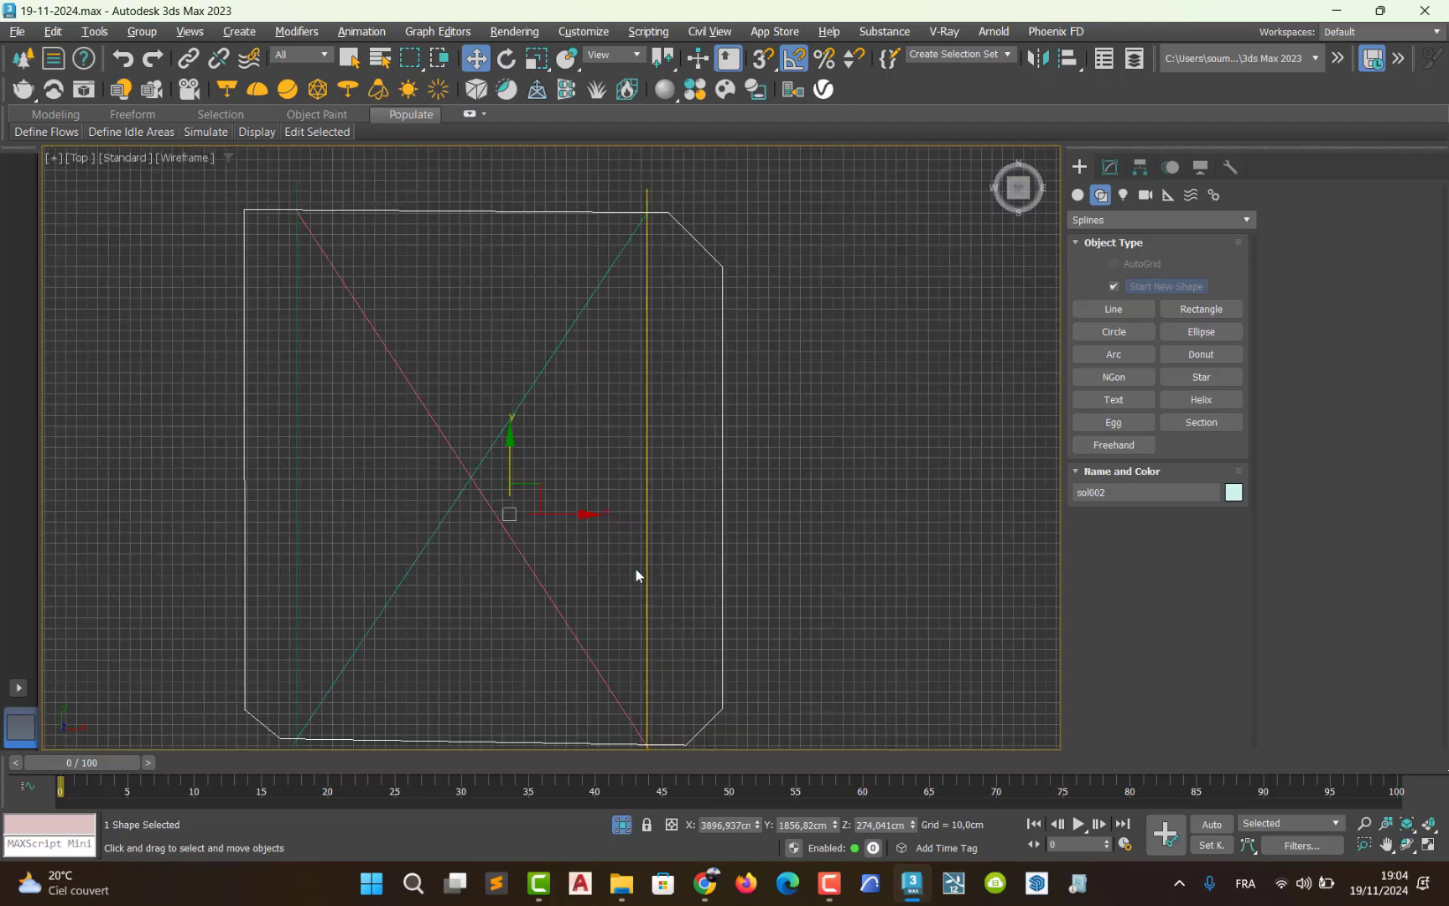
click(688, 525)
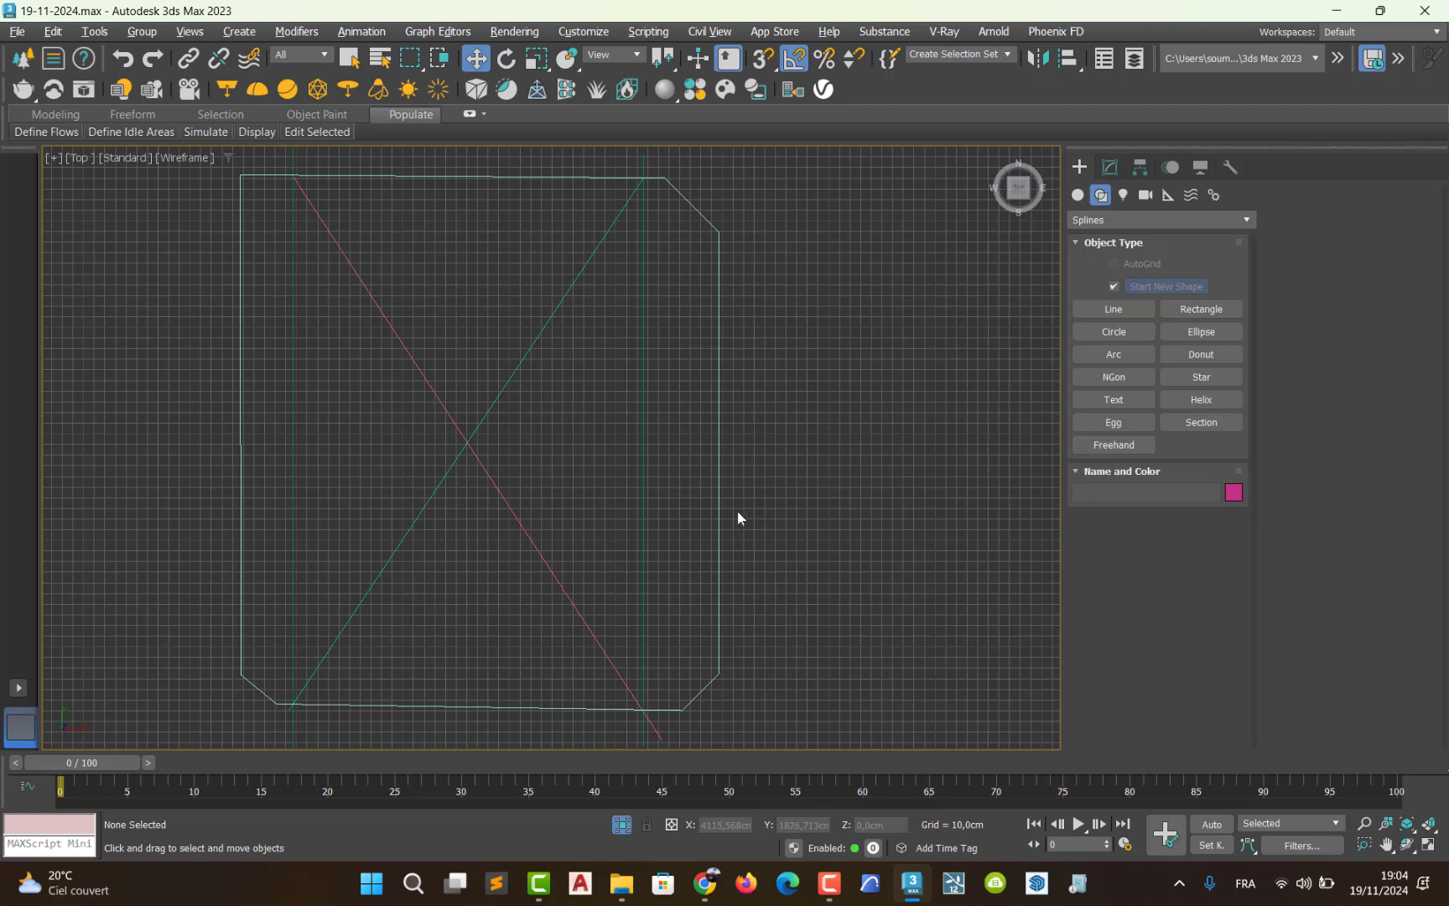
- Attach both vertical guide lines and both diagonals to the floor outline as one shape, and keep it selected
click(719, 511)
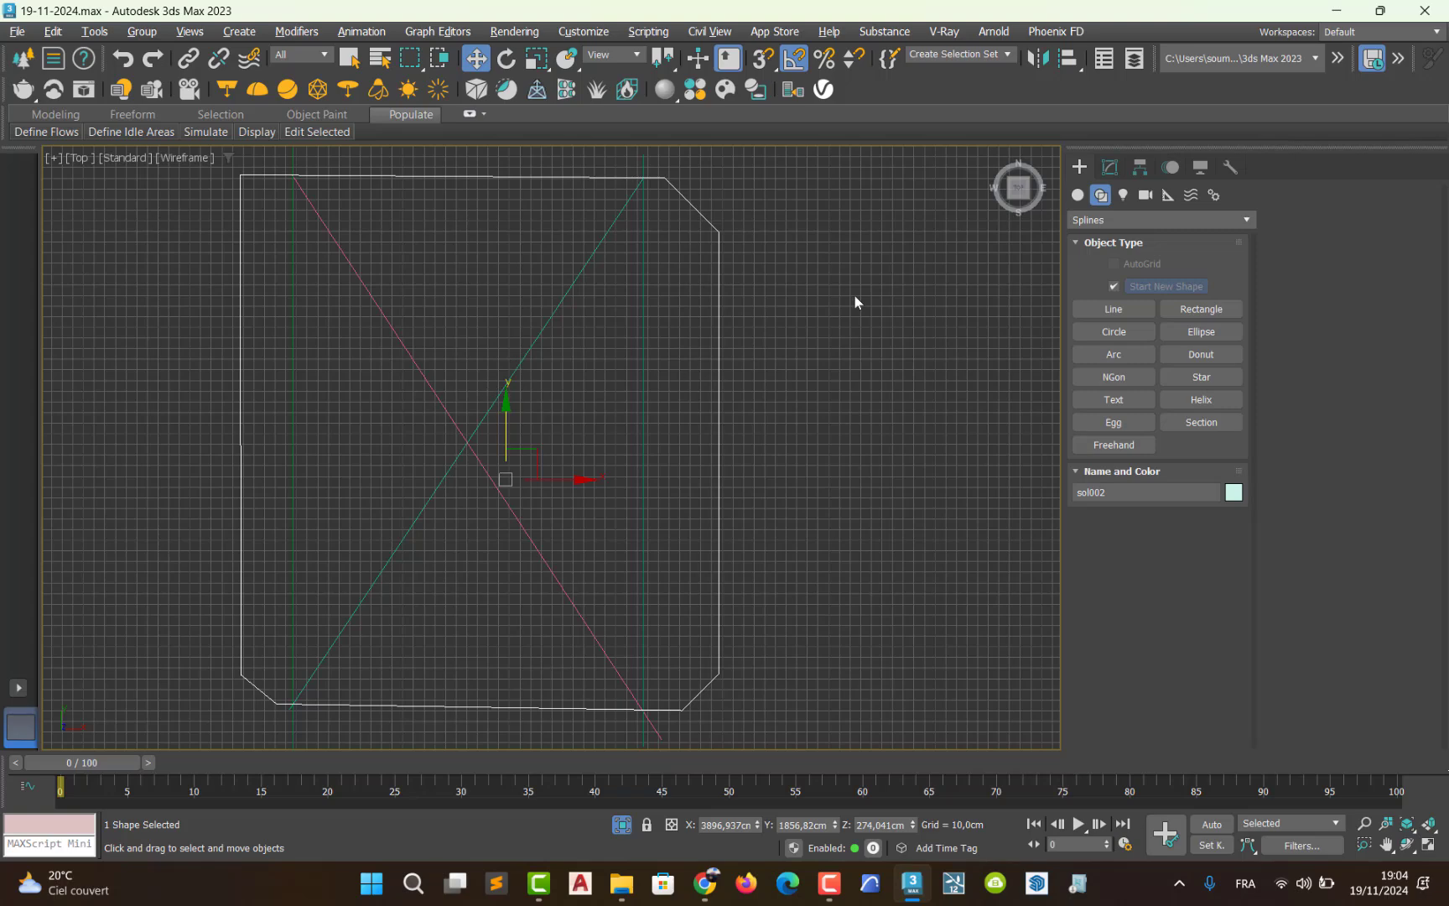
click(1109, 167)
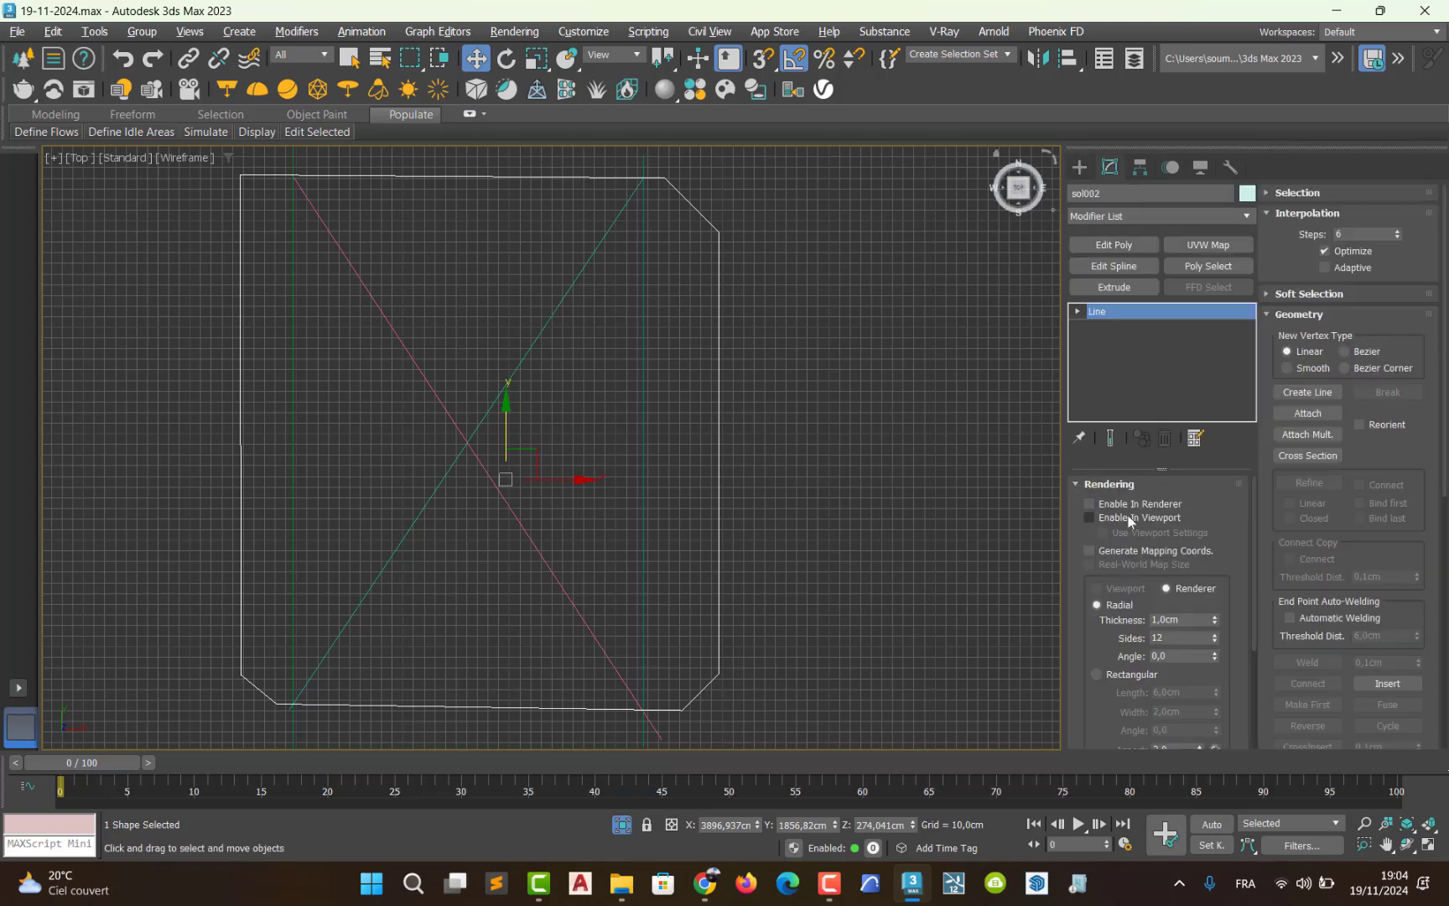
click(1308, 413)
key(Escape)
click(1318, 415)
click(1307, 413)
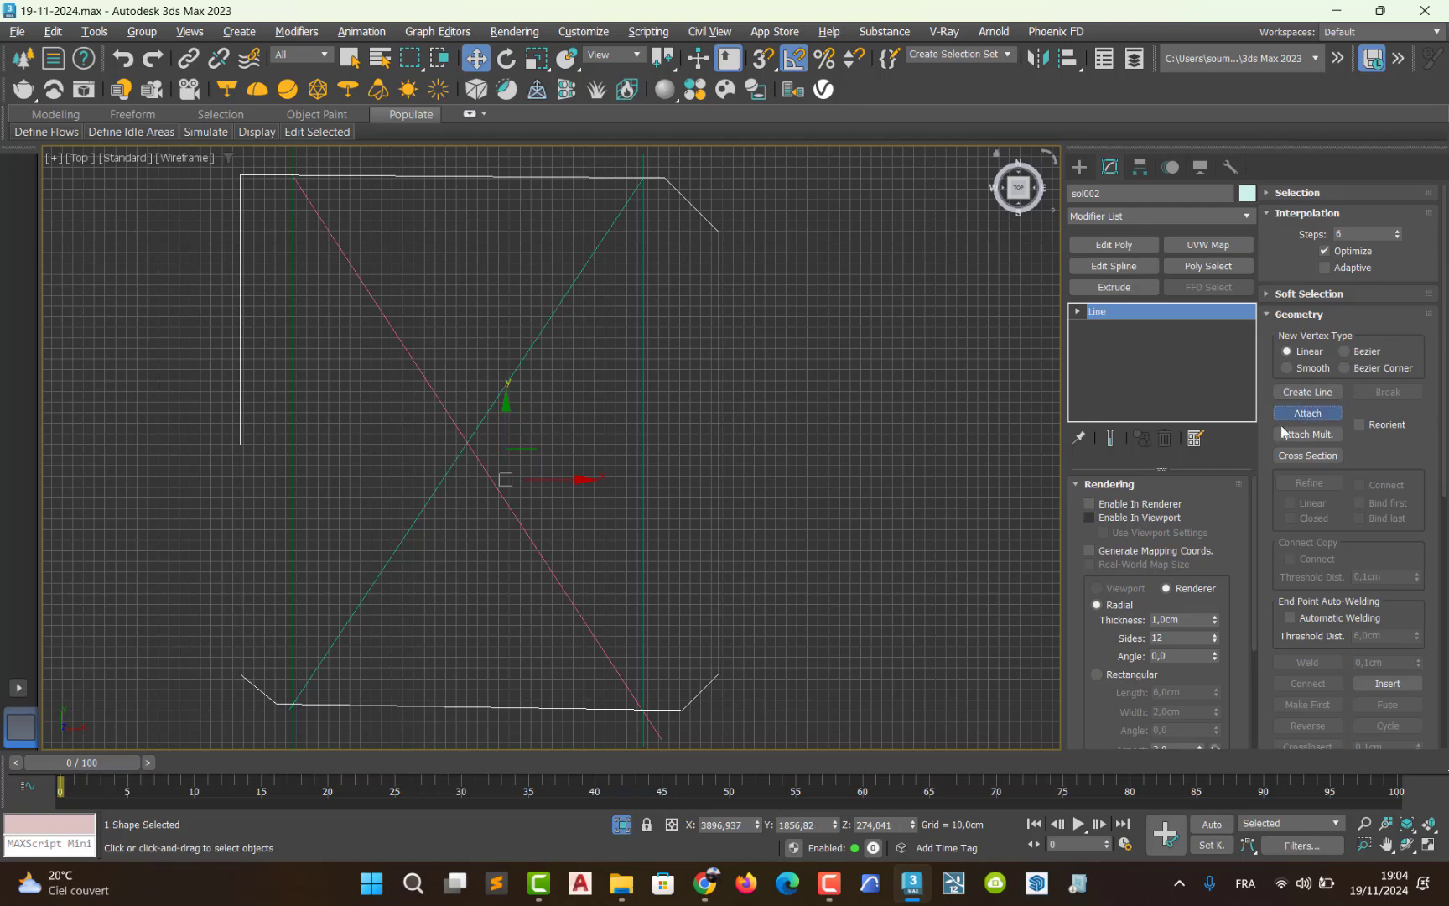
click(644, 549)
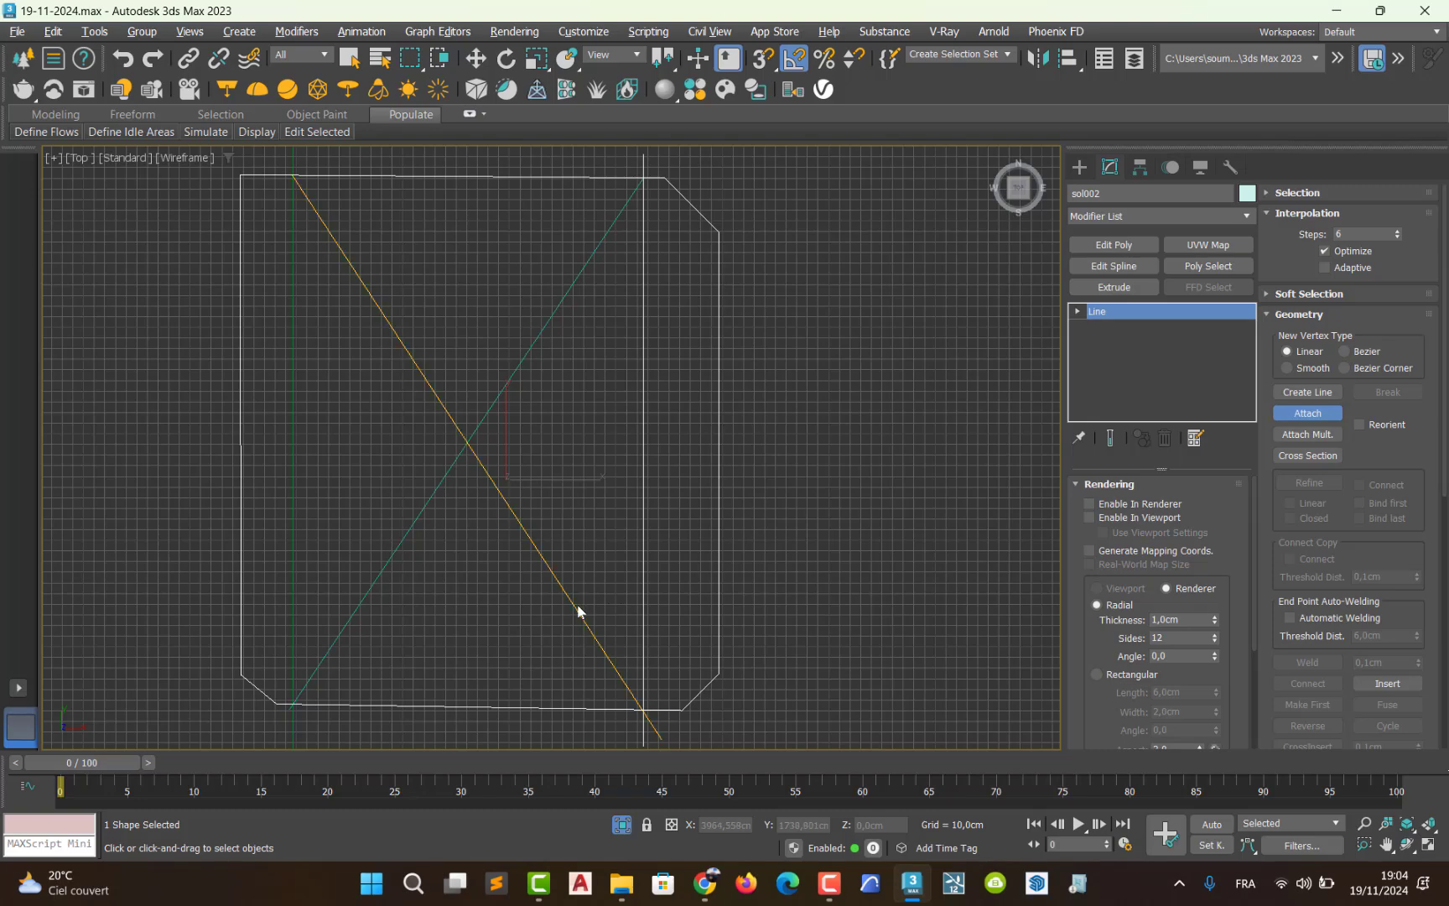
click(386, 567)
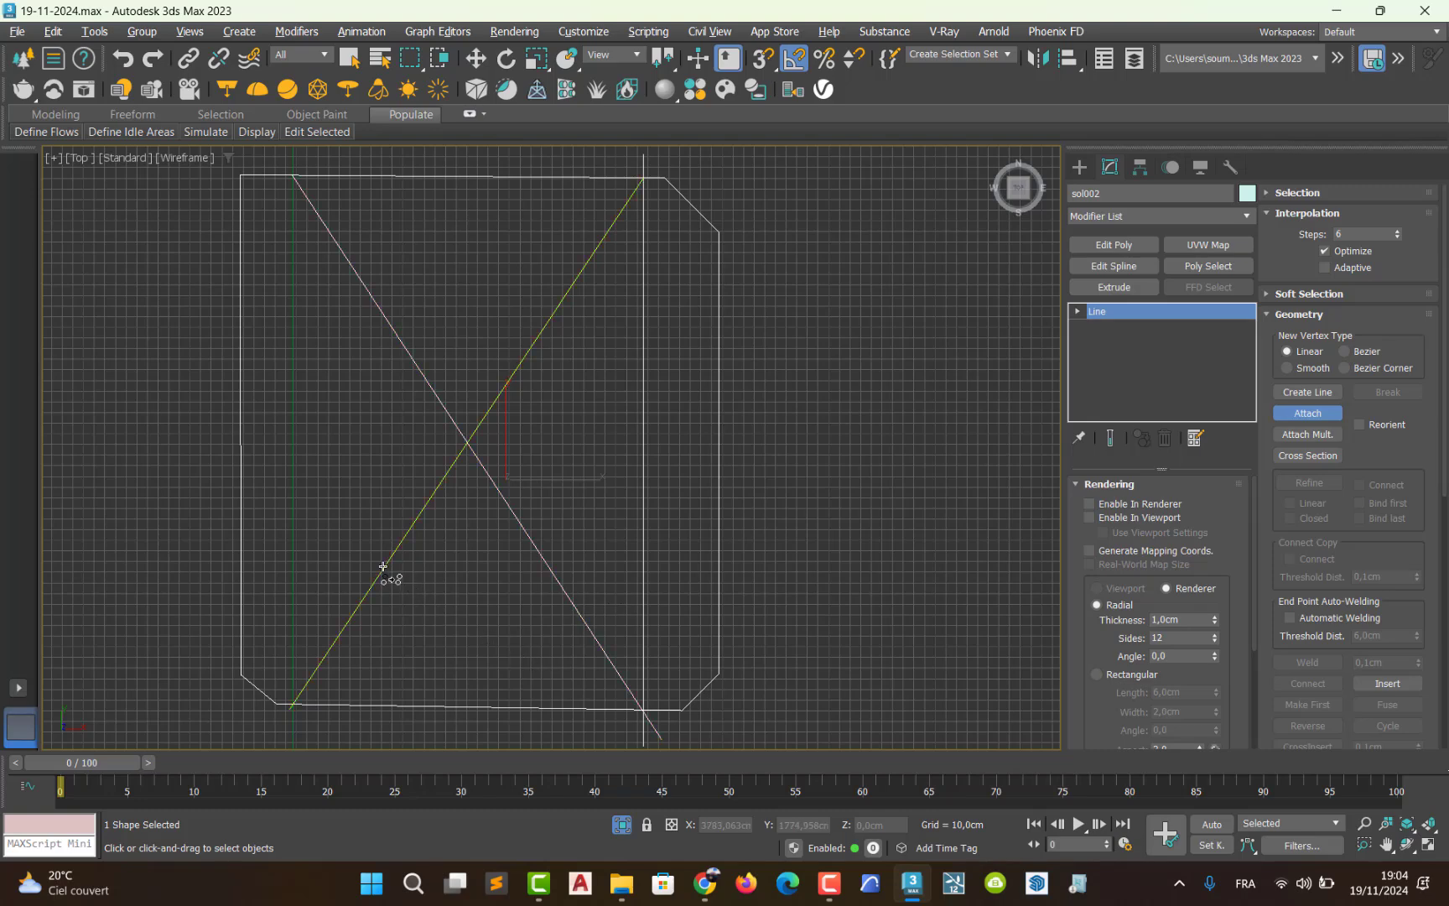
click(292, 569)
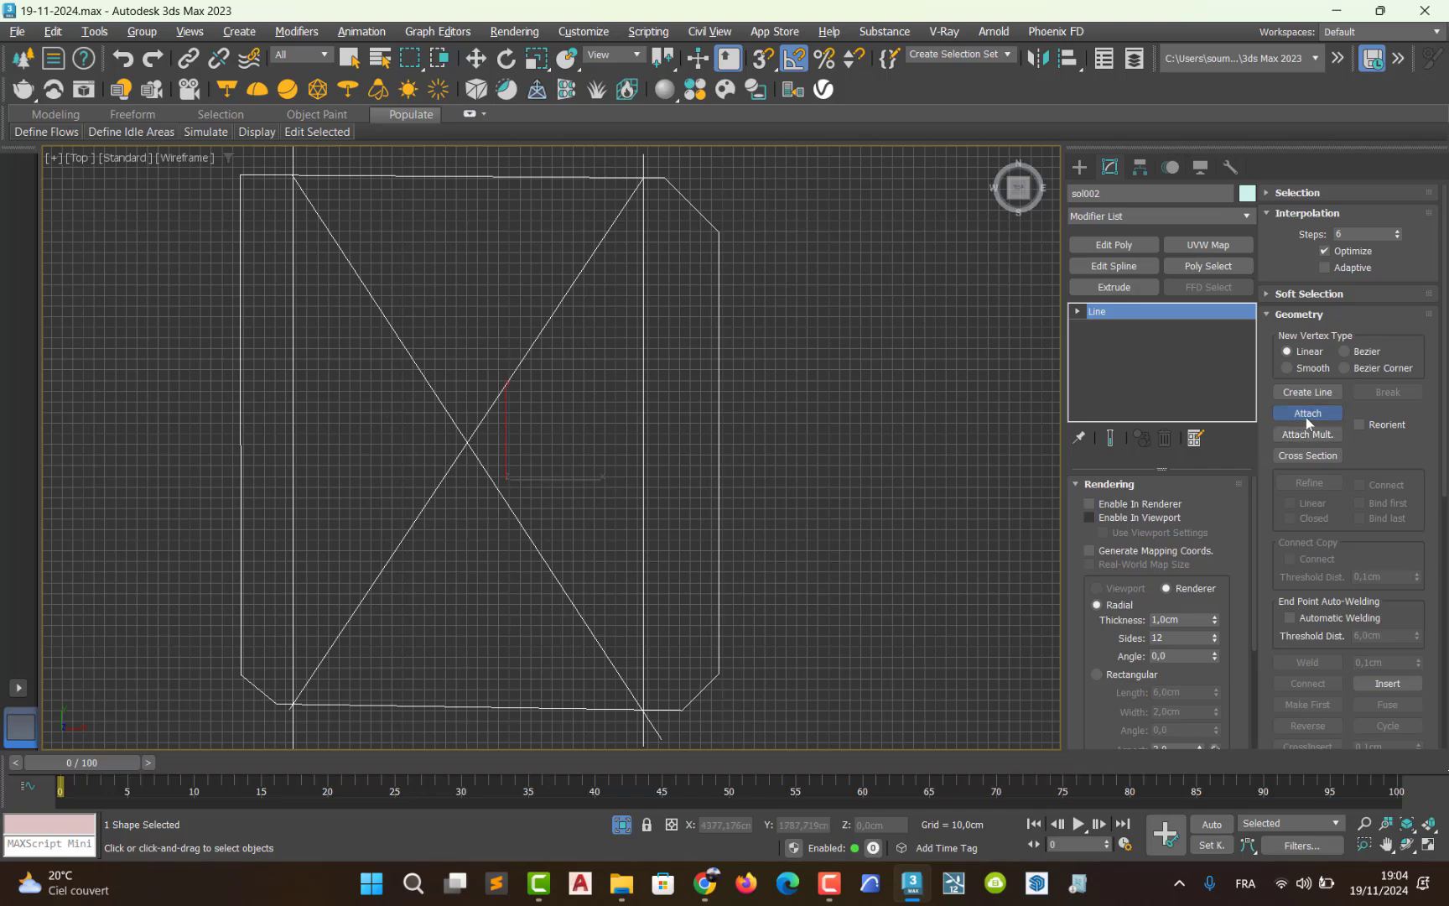
key(w)
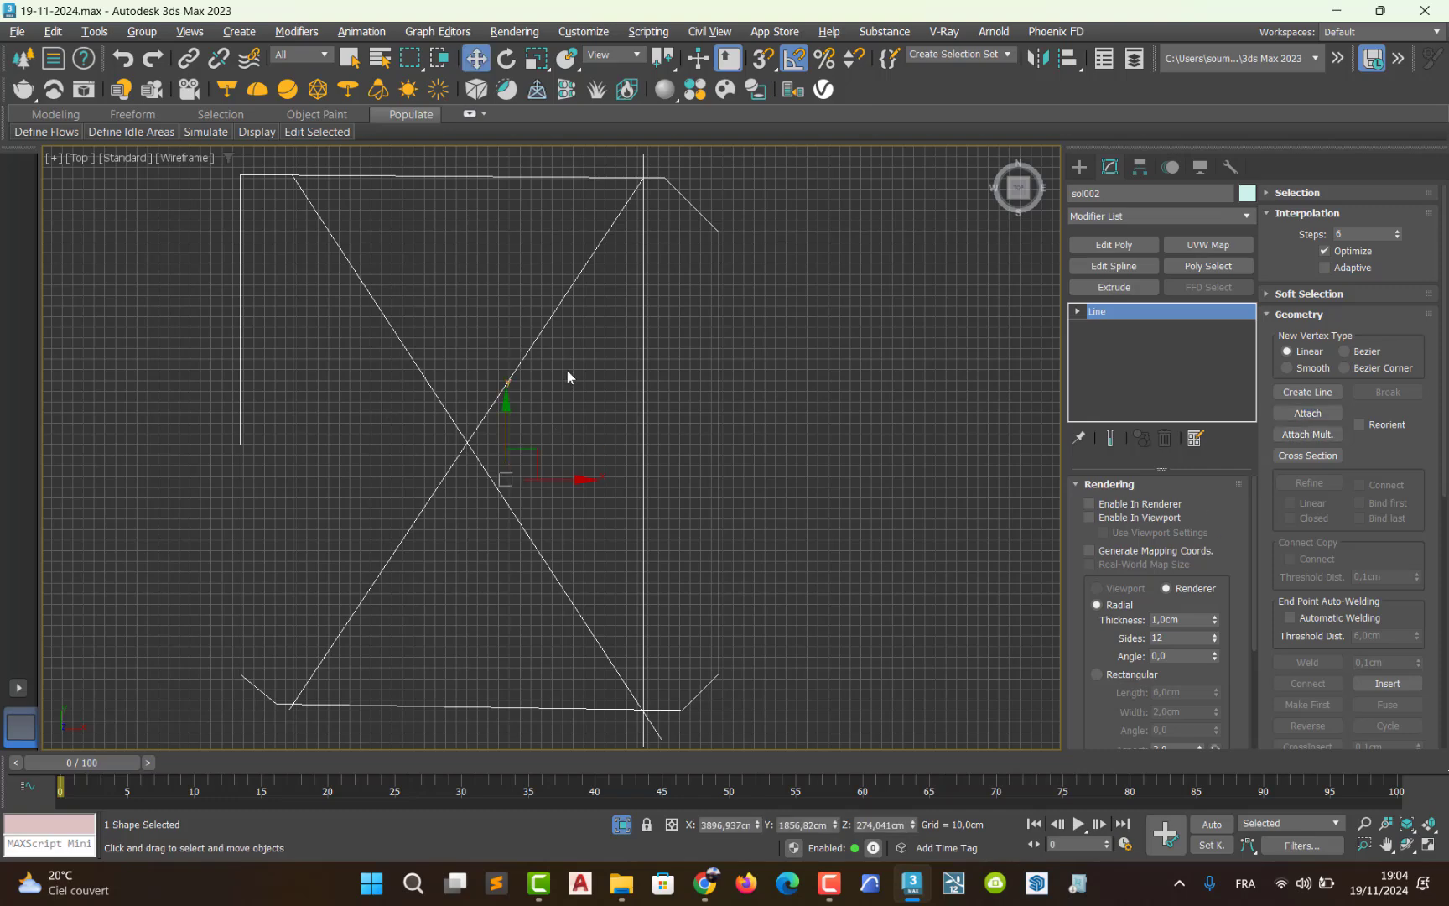
click(682, 552)
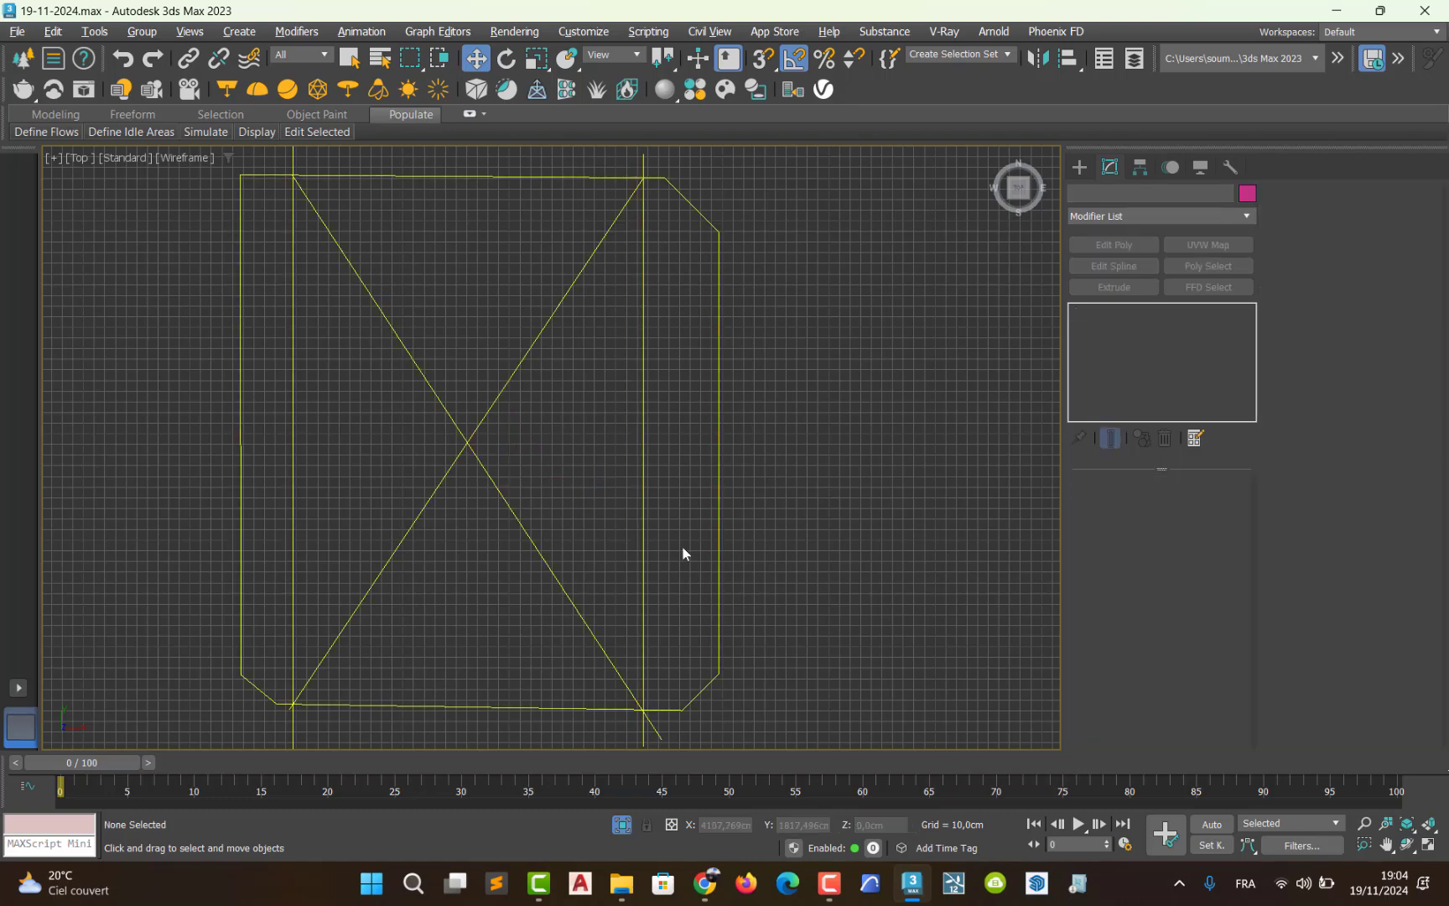
click(643, 578)
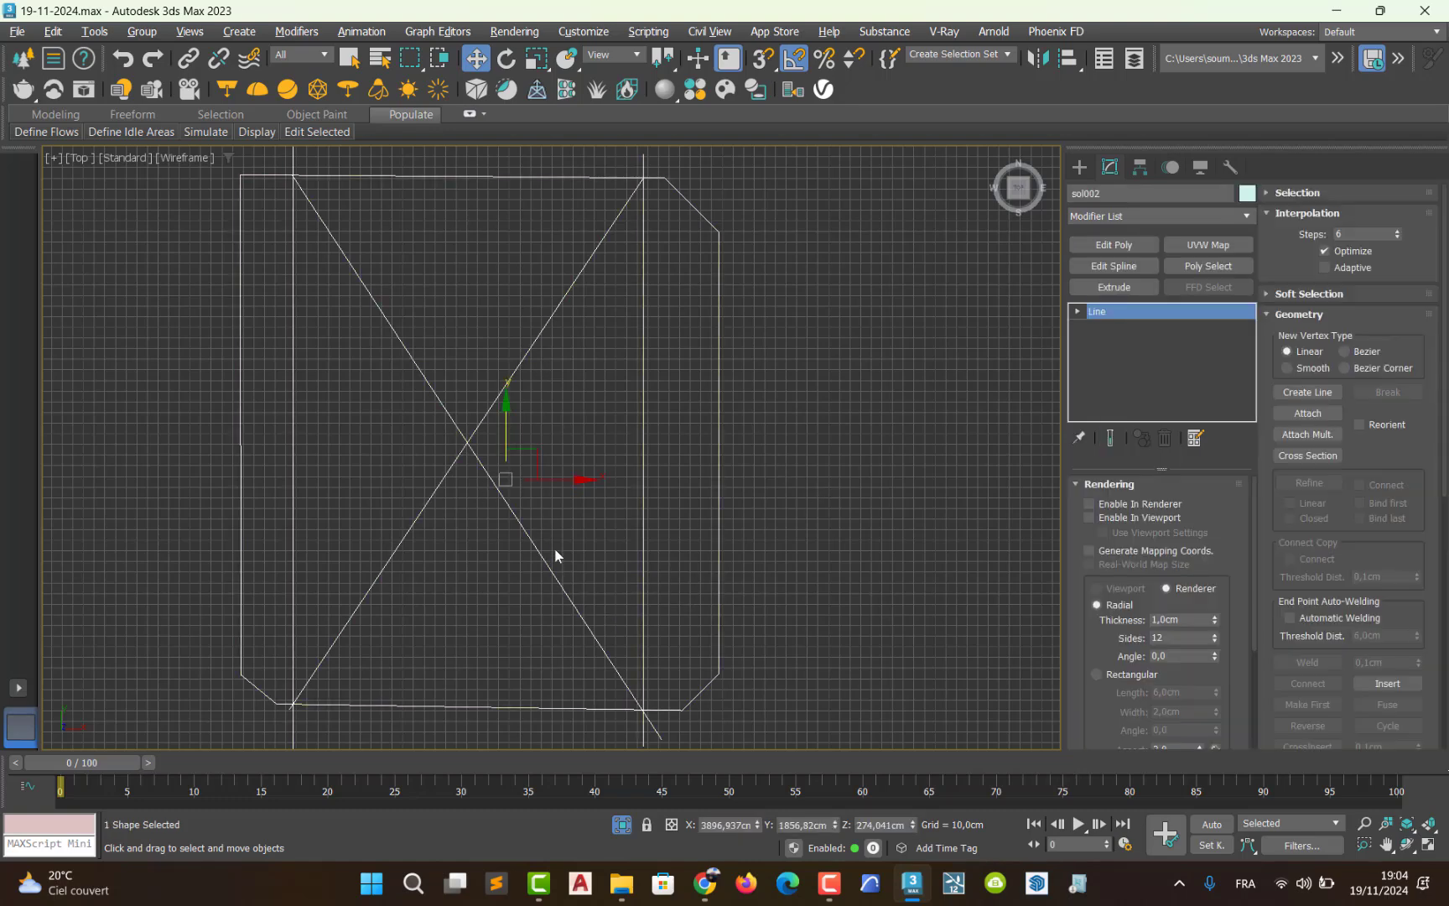
- Trim the ends of the vertical lines and the diagonal that overhang the outline at spline level, and return to whole-object level
middle_drag(554, 544, 579, 539)
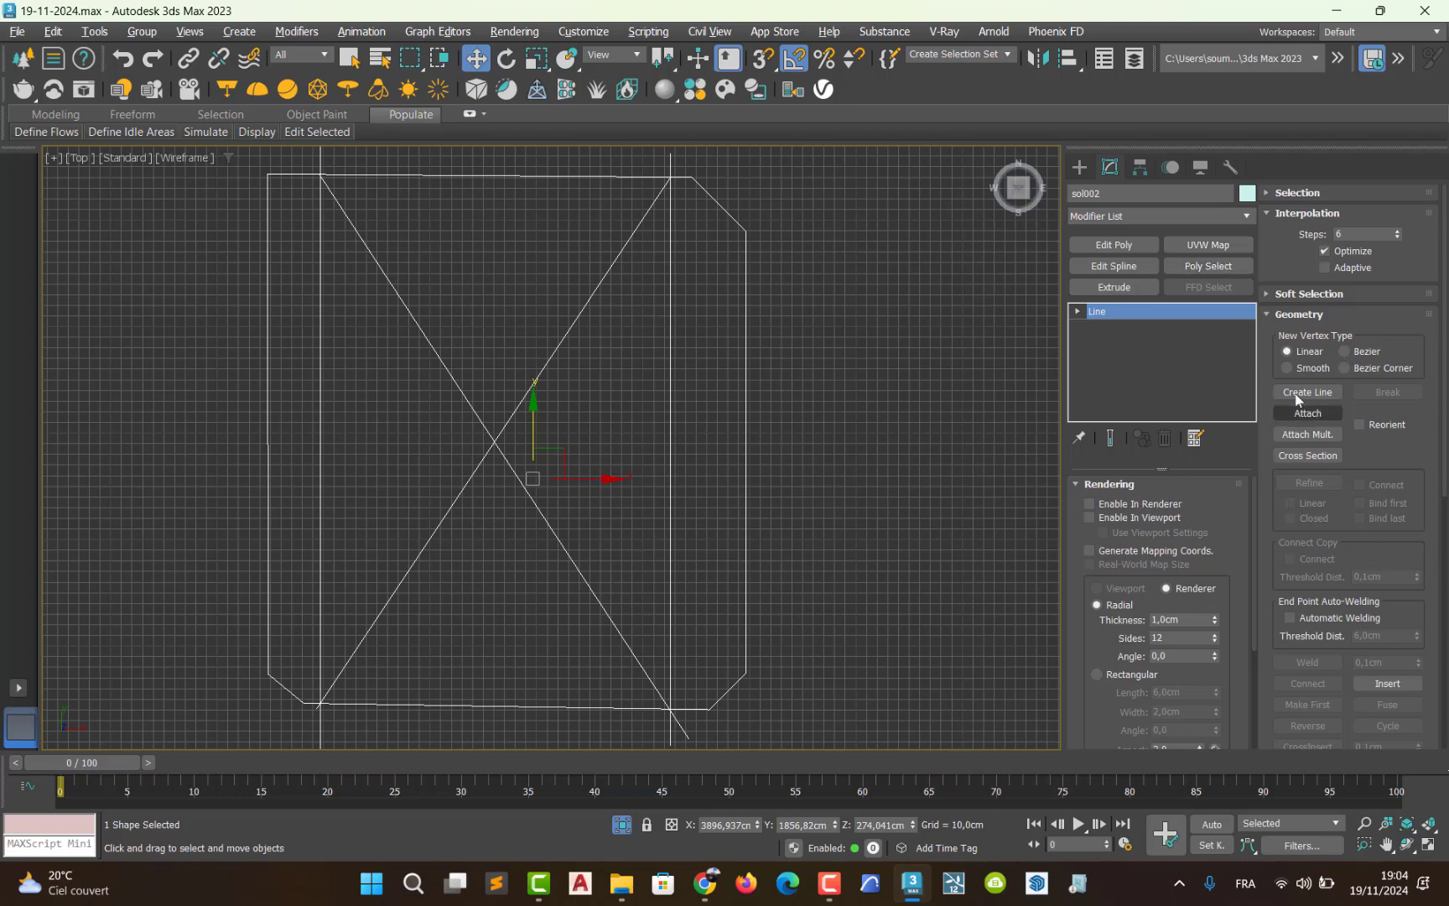
click(1349, 193)
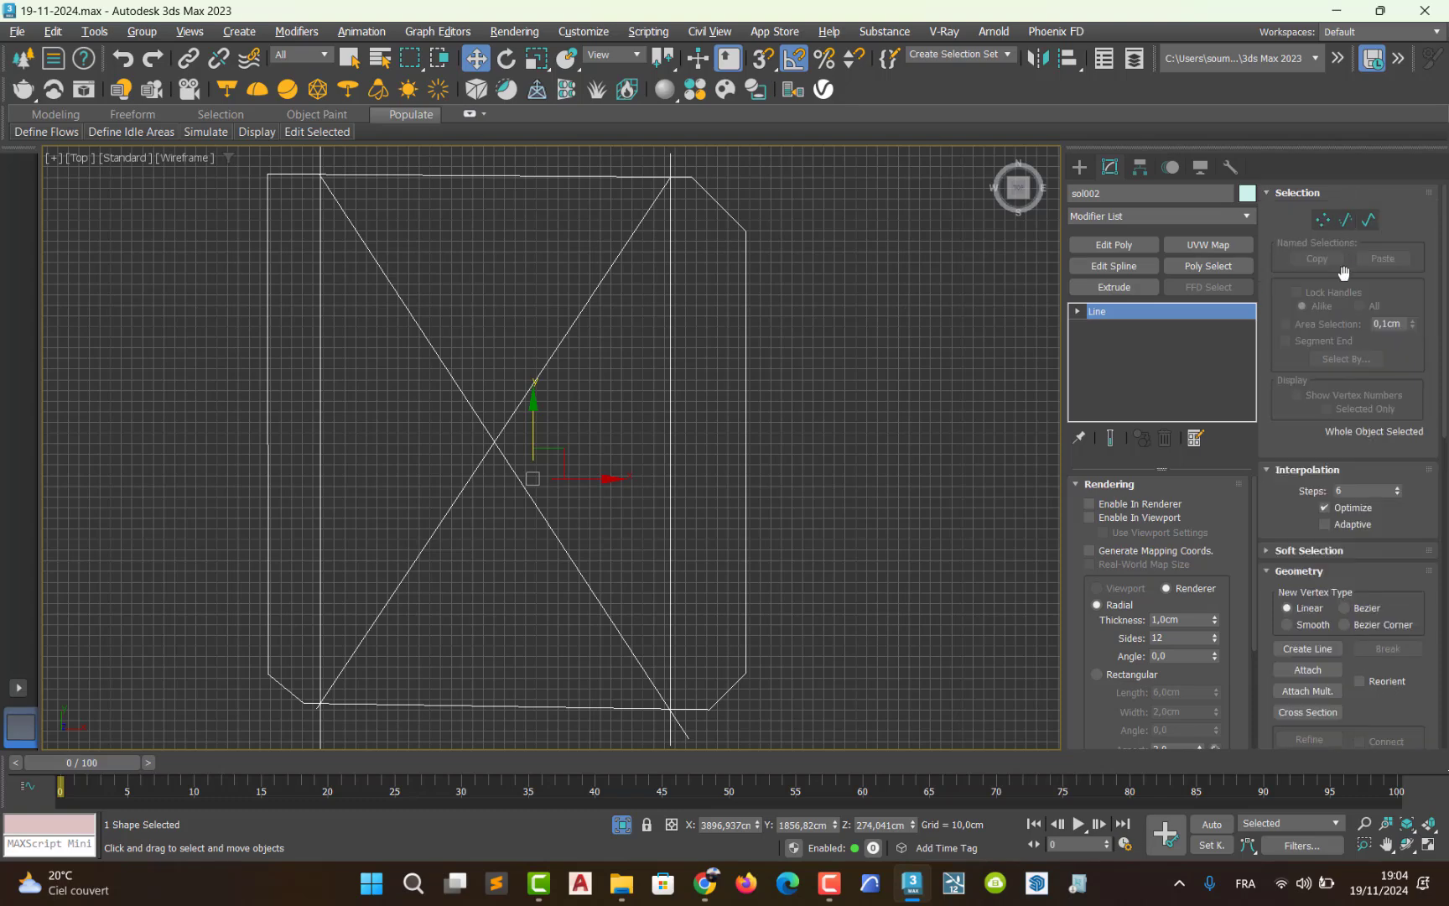
click(1369, 220)
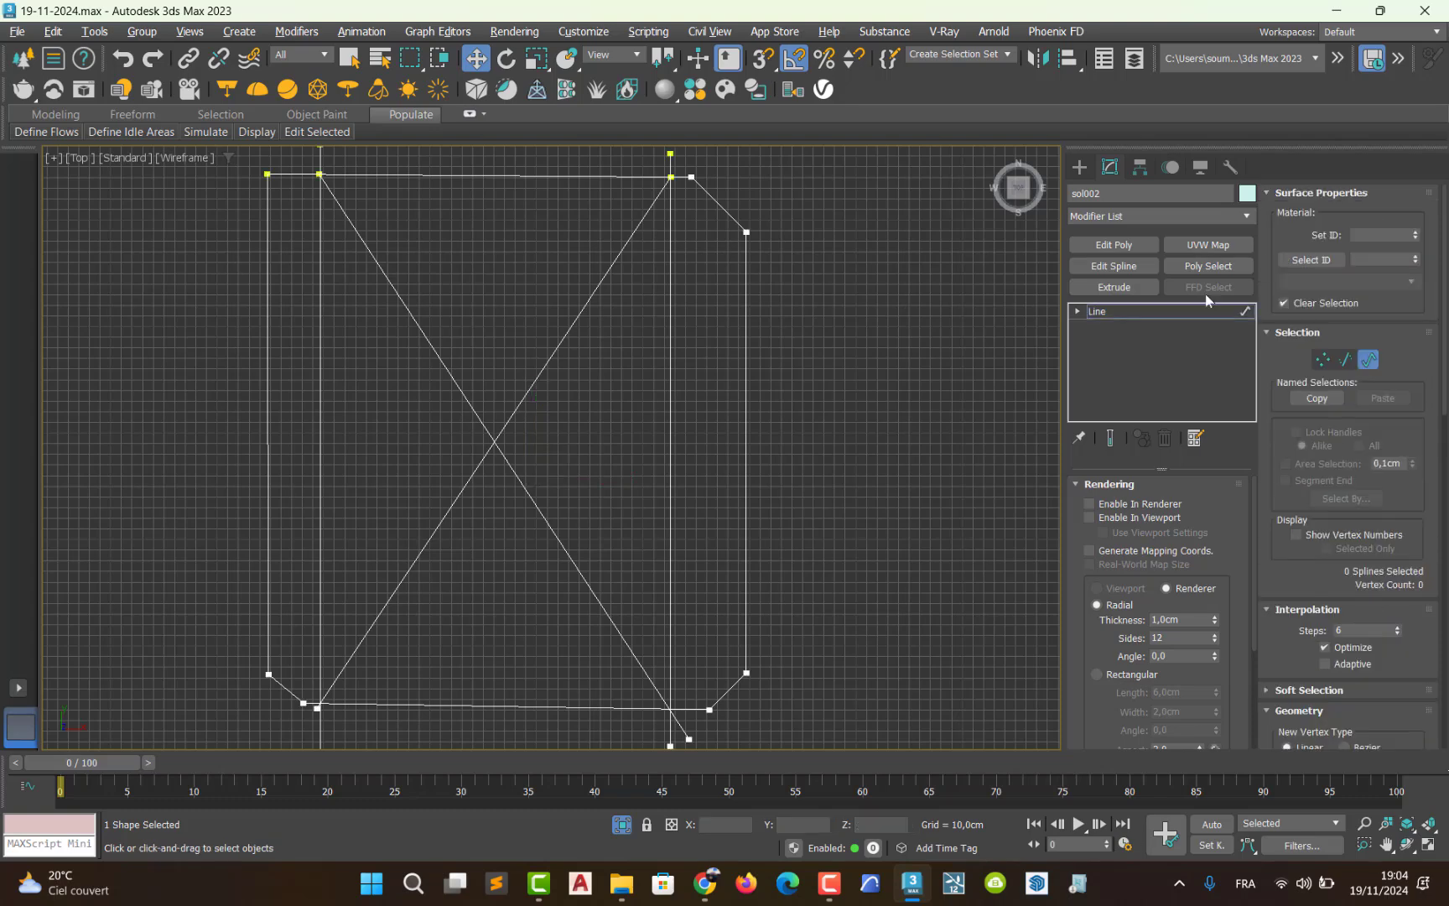
click(745, 473)
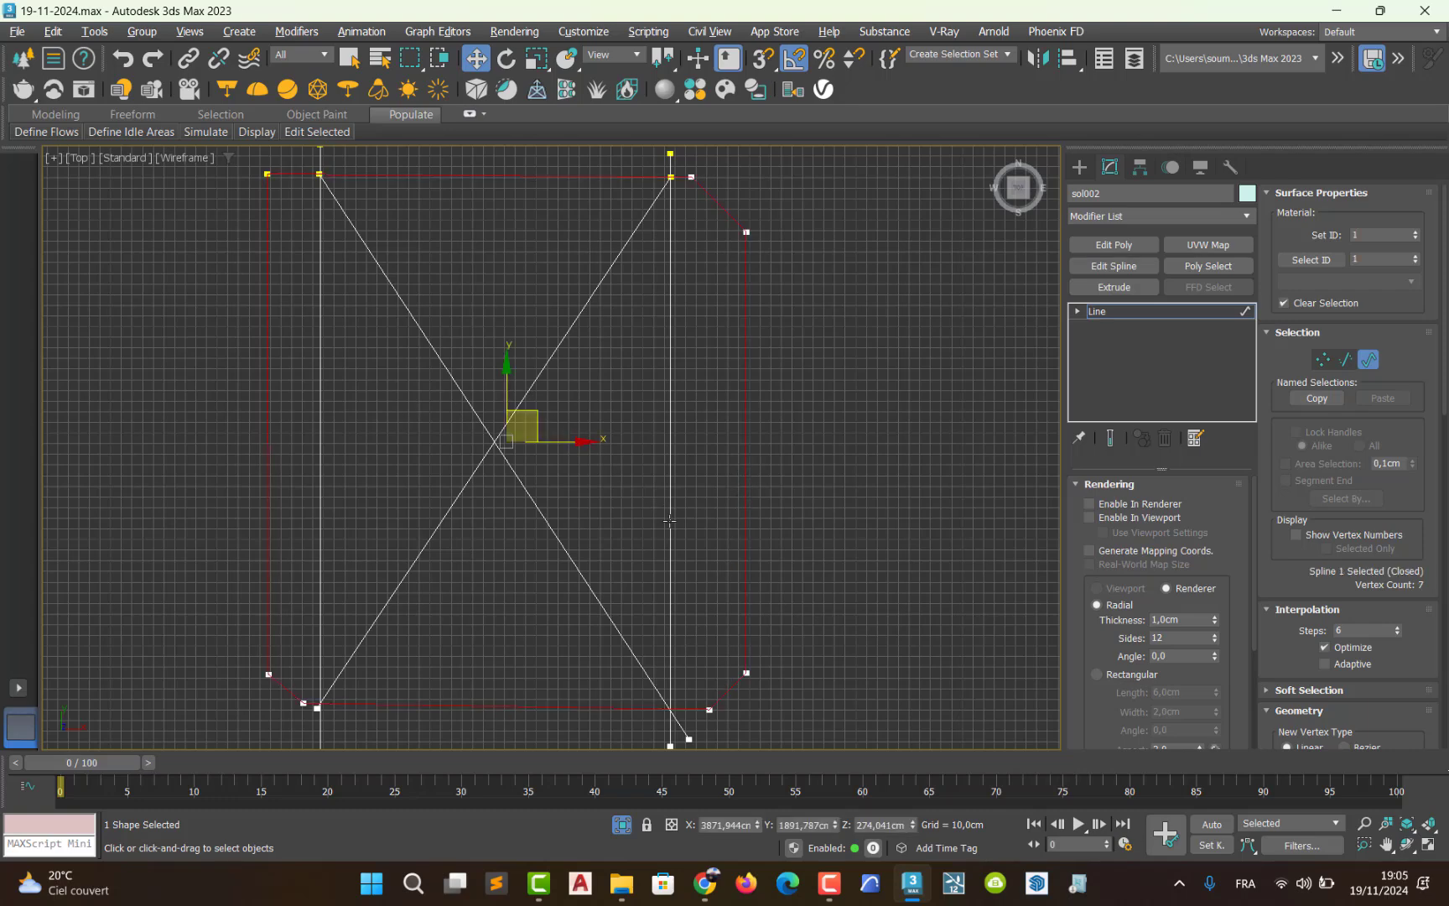
drag(1432, 553, 1423, 329)
scroll(1419, 303, down, 5)
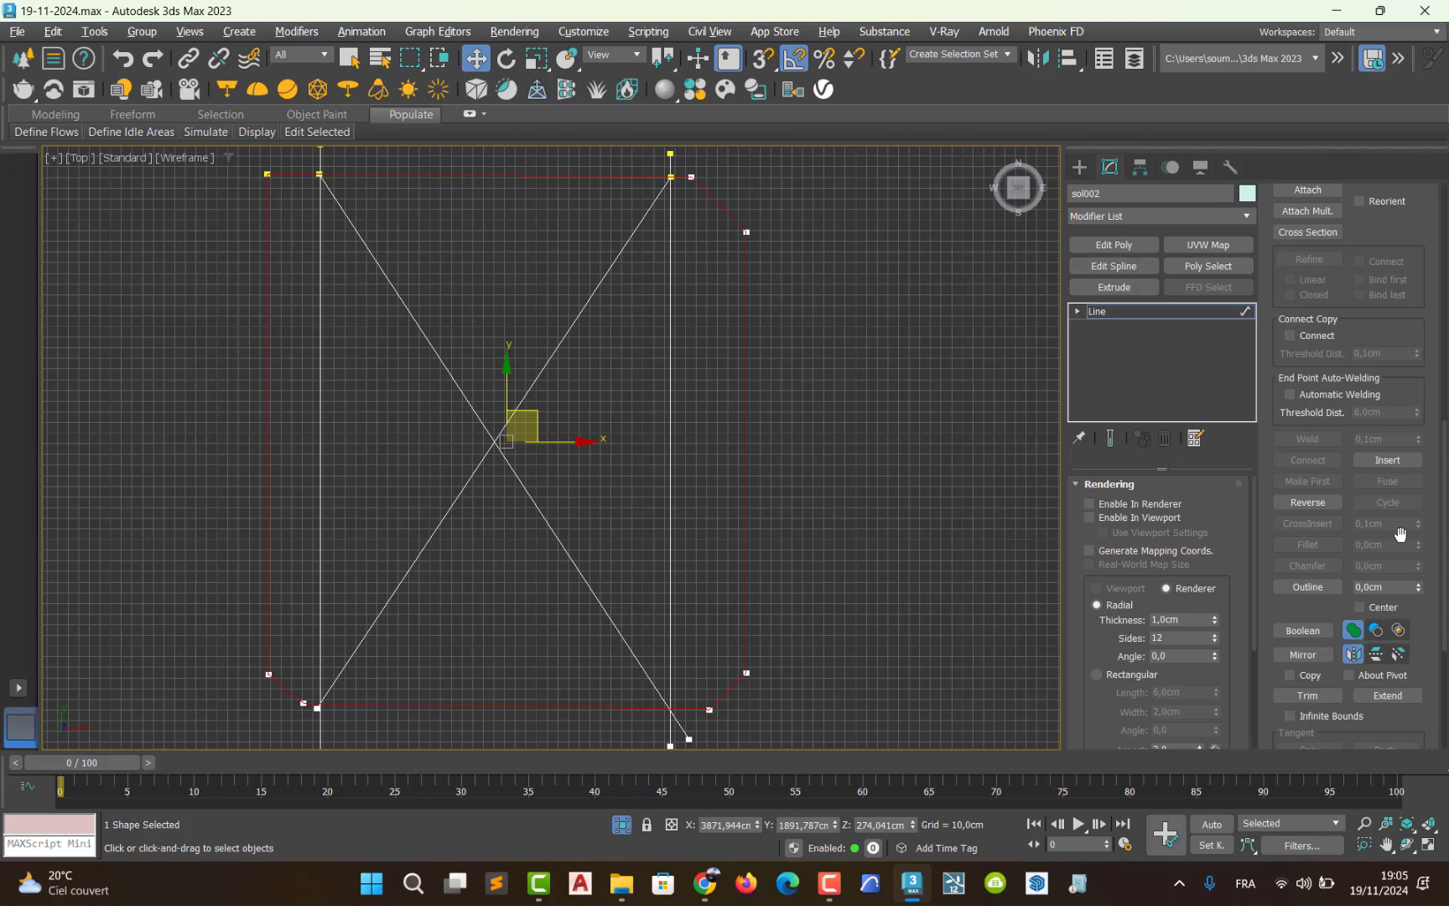
click(1303, 696)
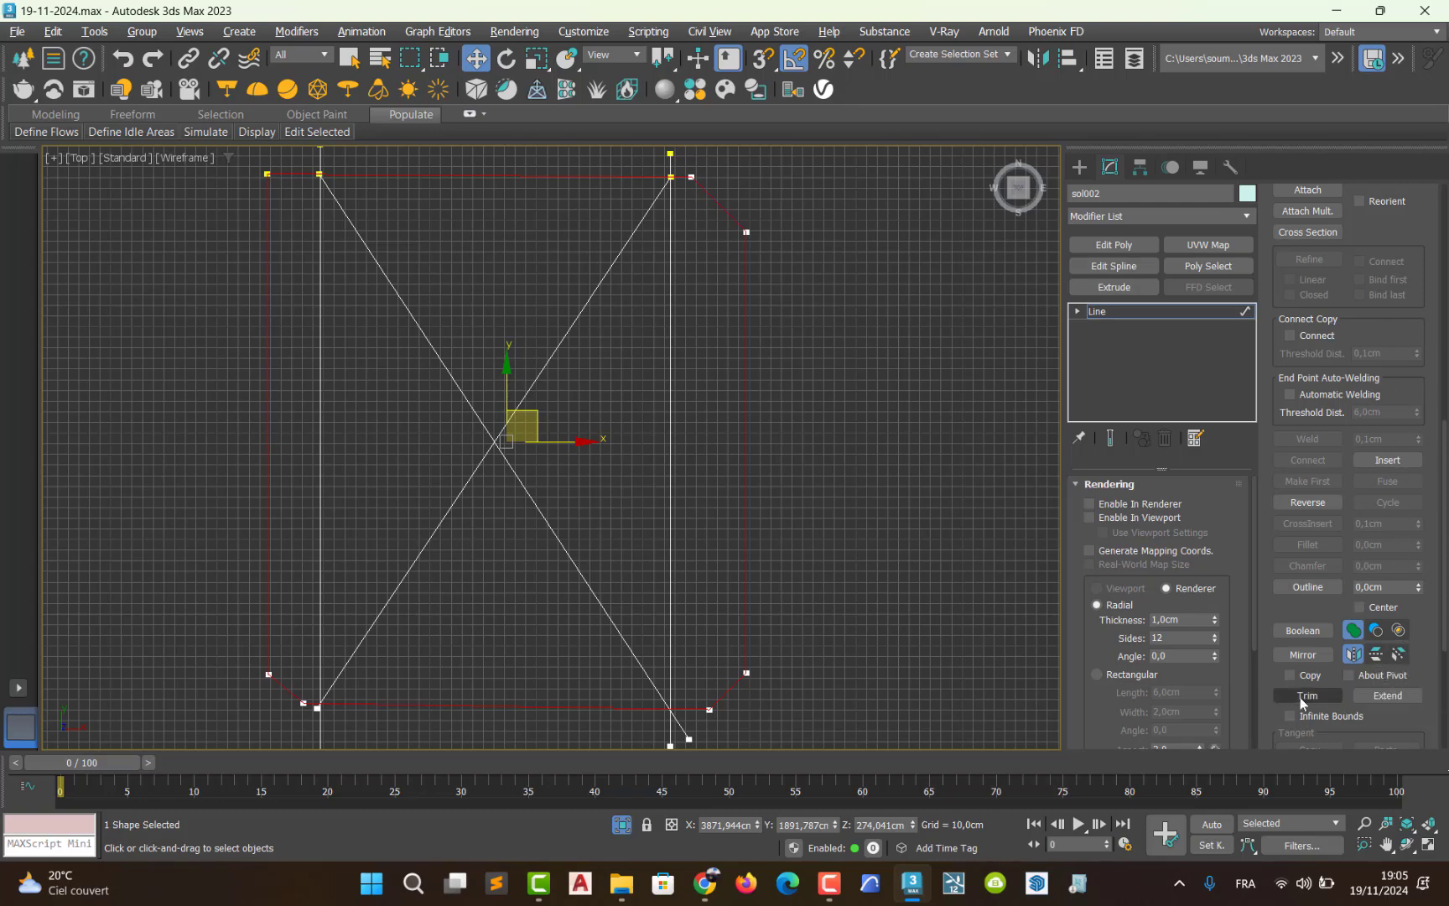
click(683, 746)
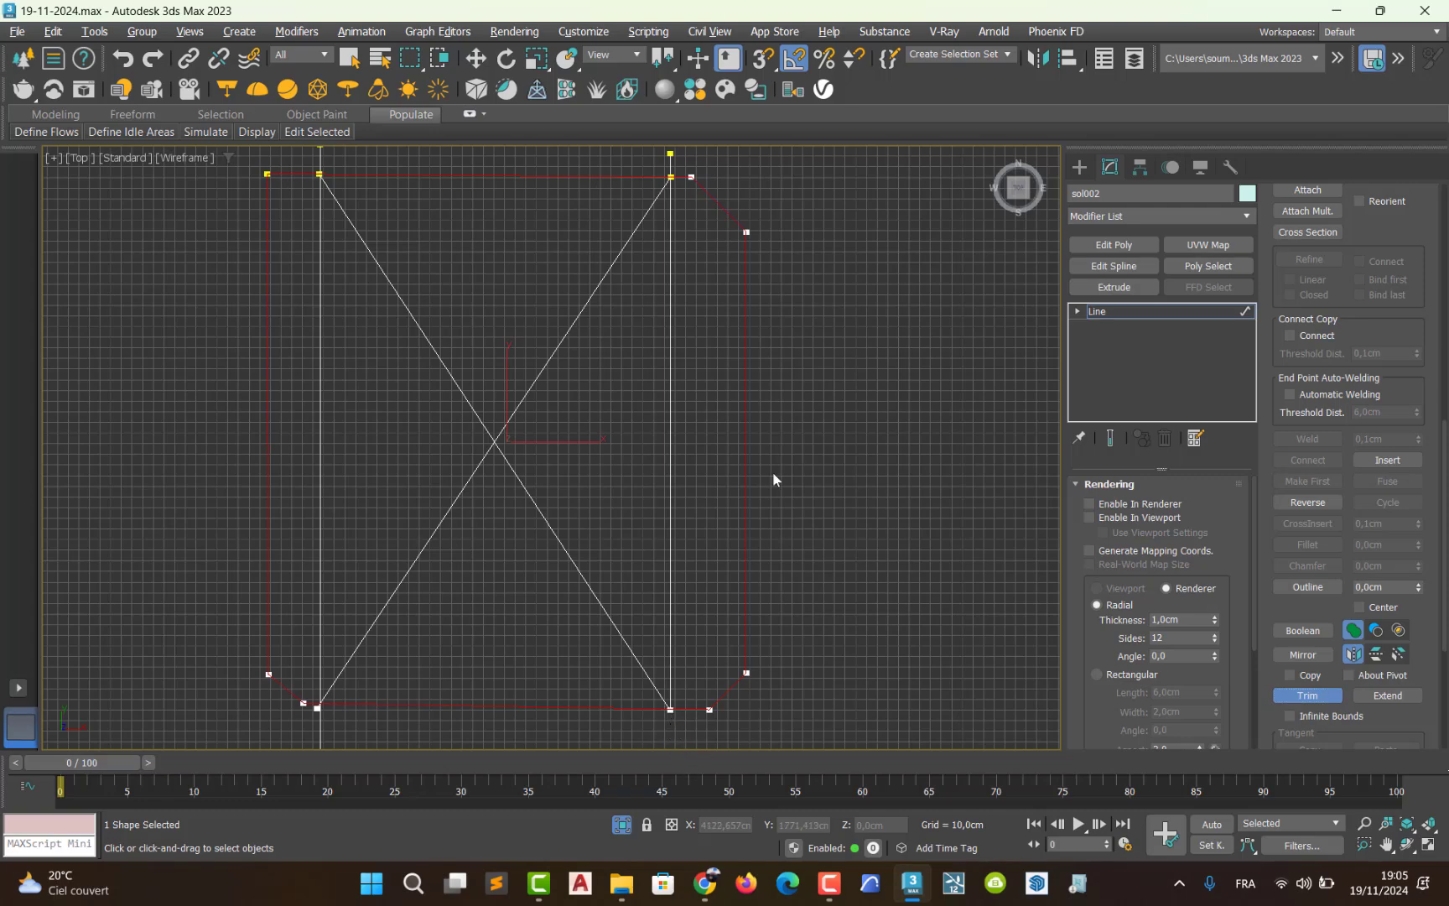
click(672, 164)
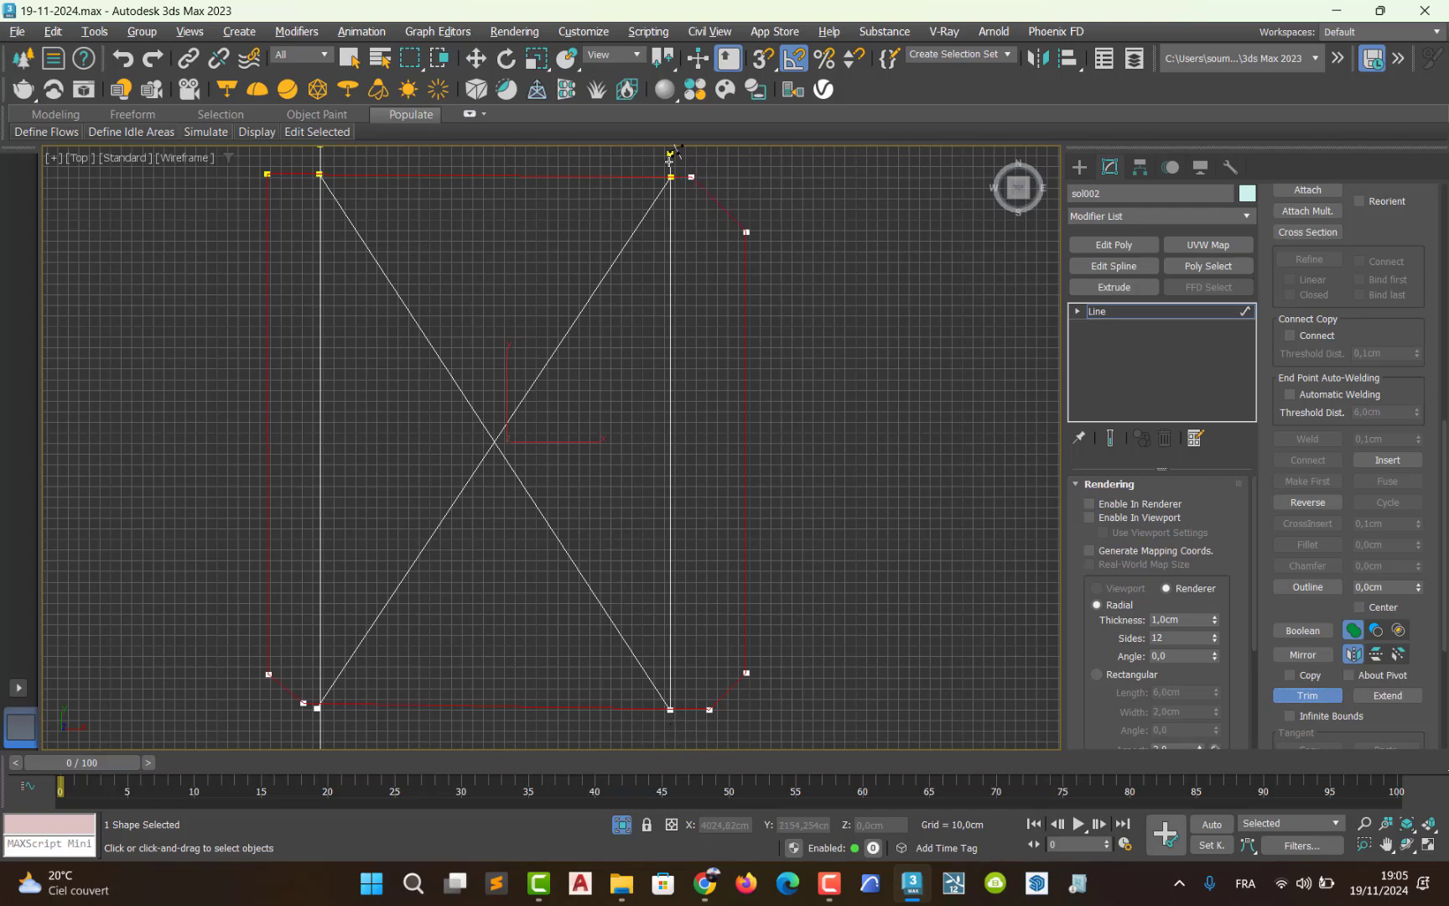
click(319, 164)
click(1310, 696)
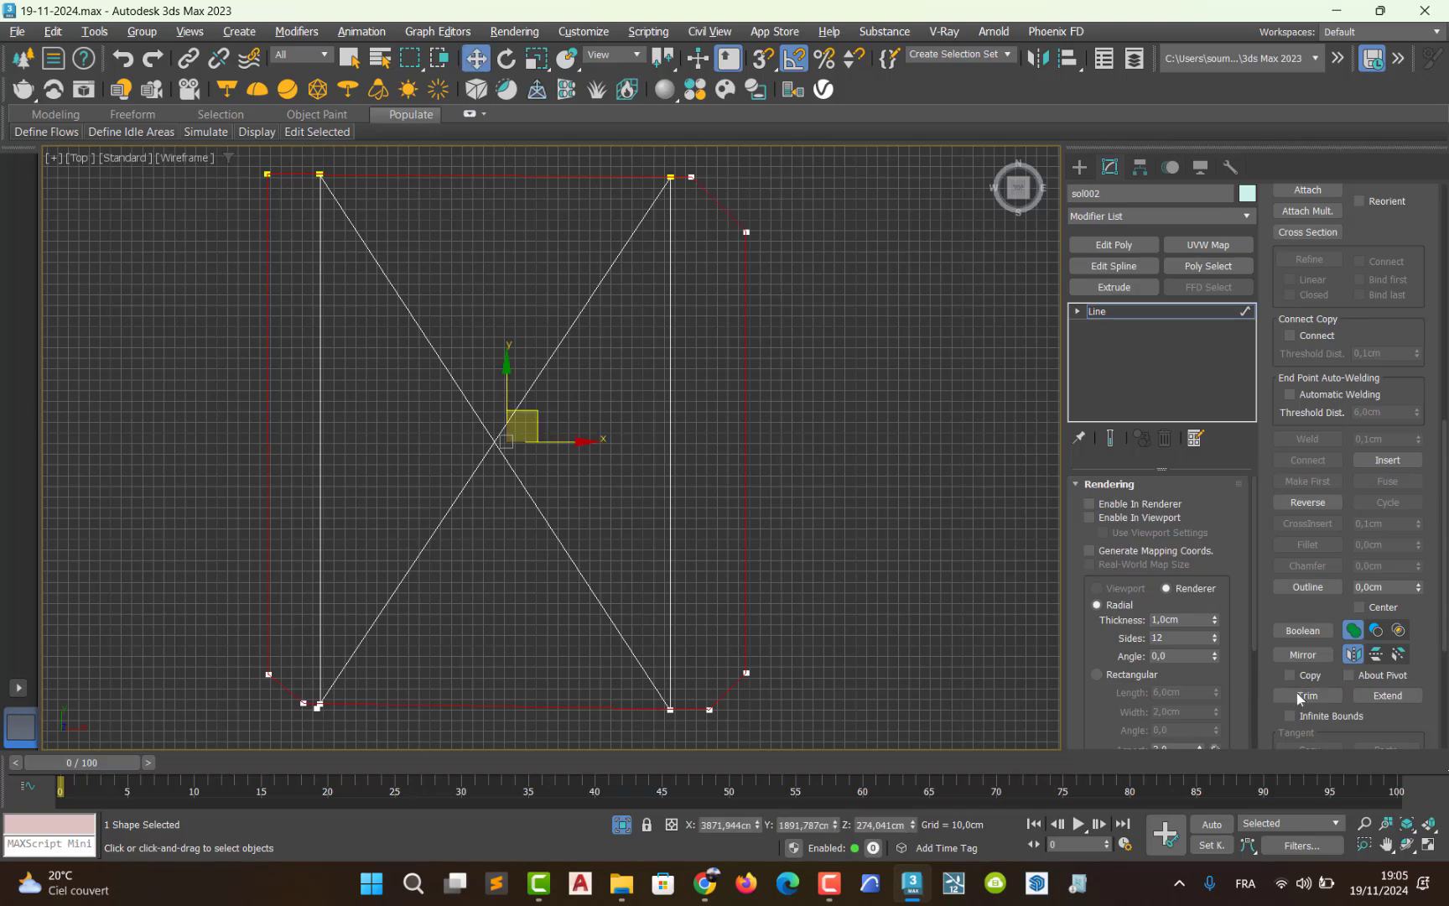
scroll(1359, 699, up, 3)
scroll(1359, 699, up, 4)
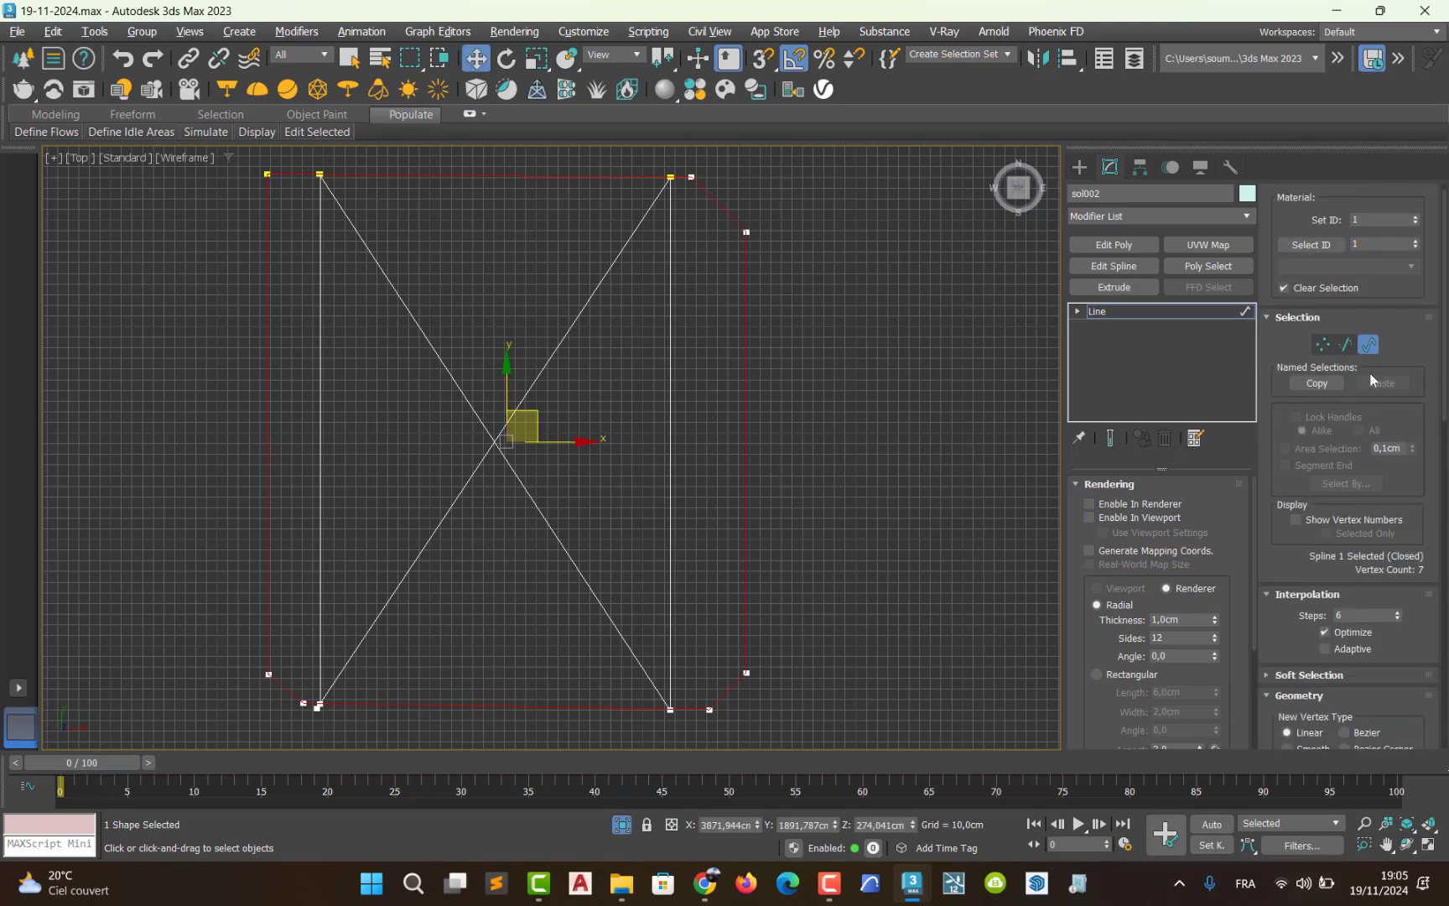
click(1369, 345)
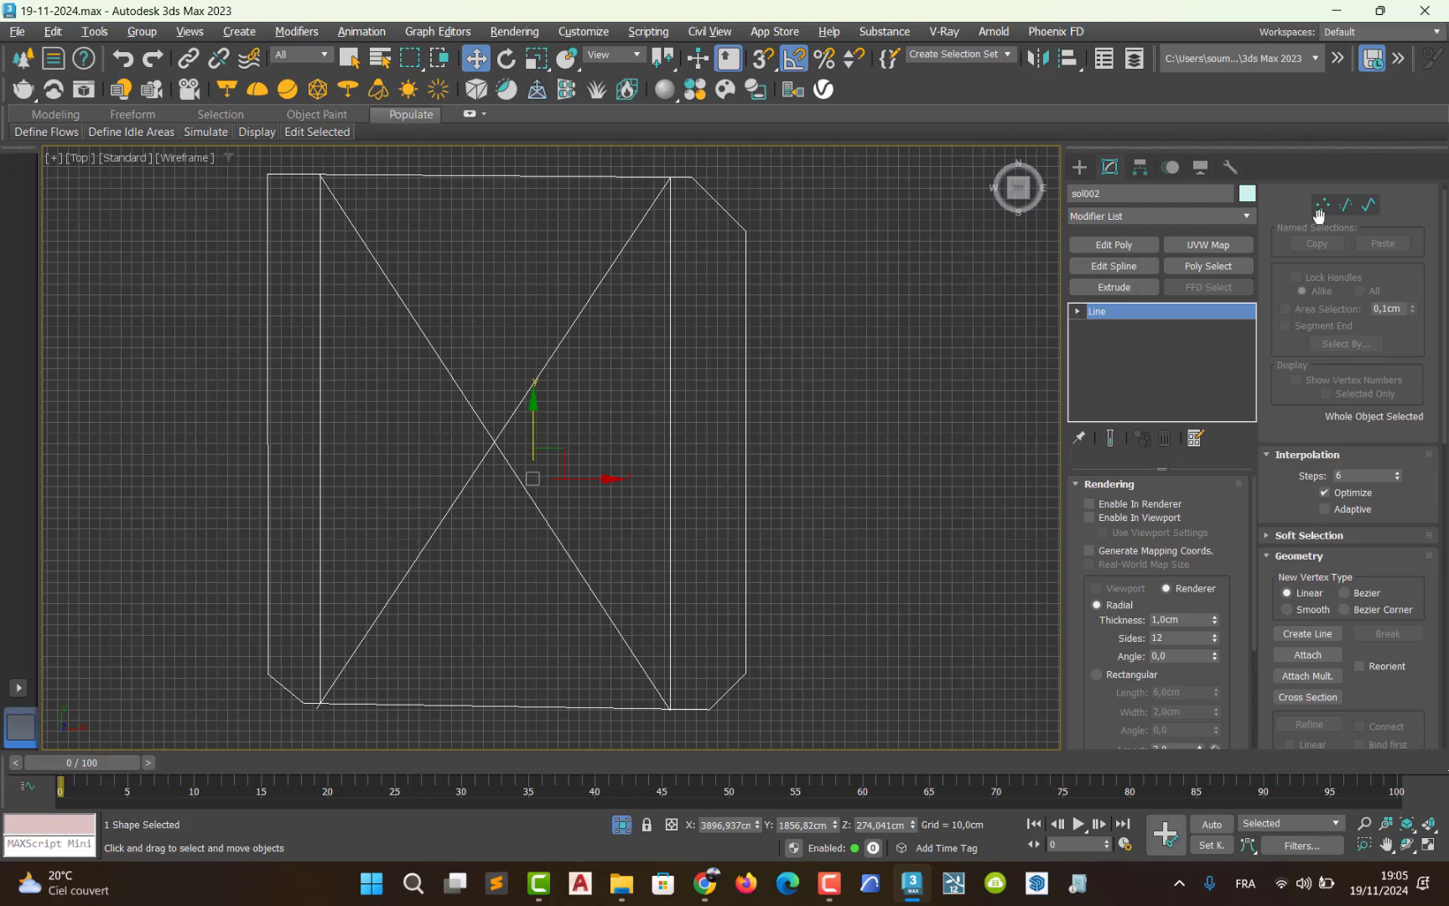
- Apply an Extrude modifier to the combined shape with an amount of 8 cm
click(1247, 218)
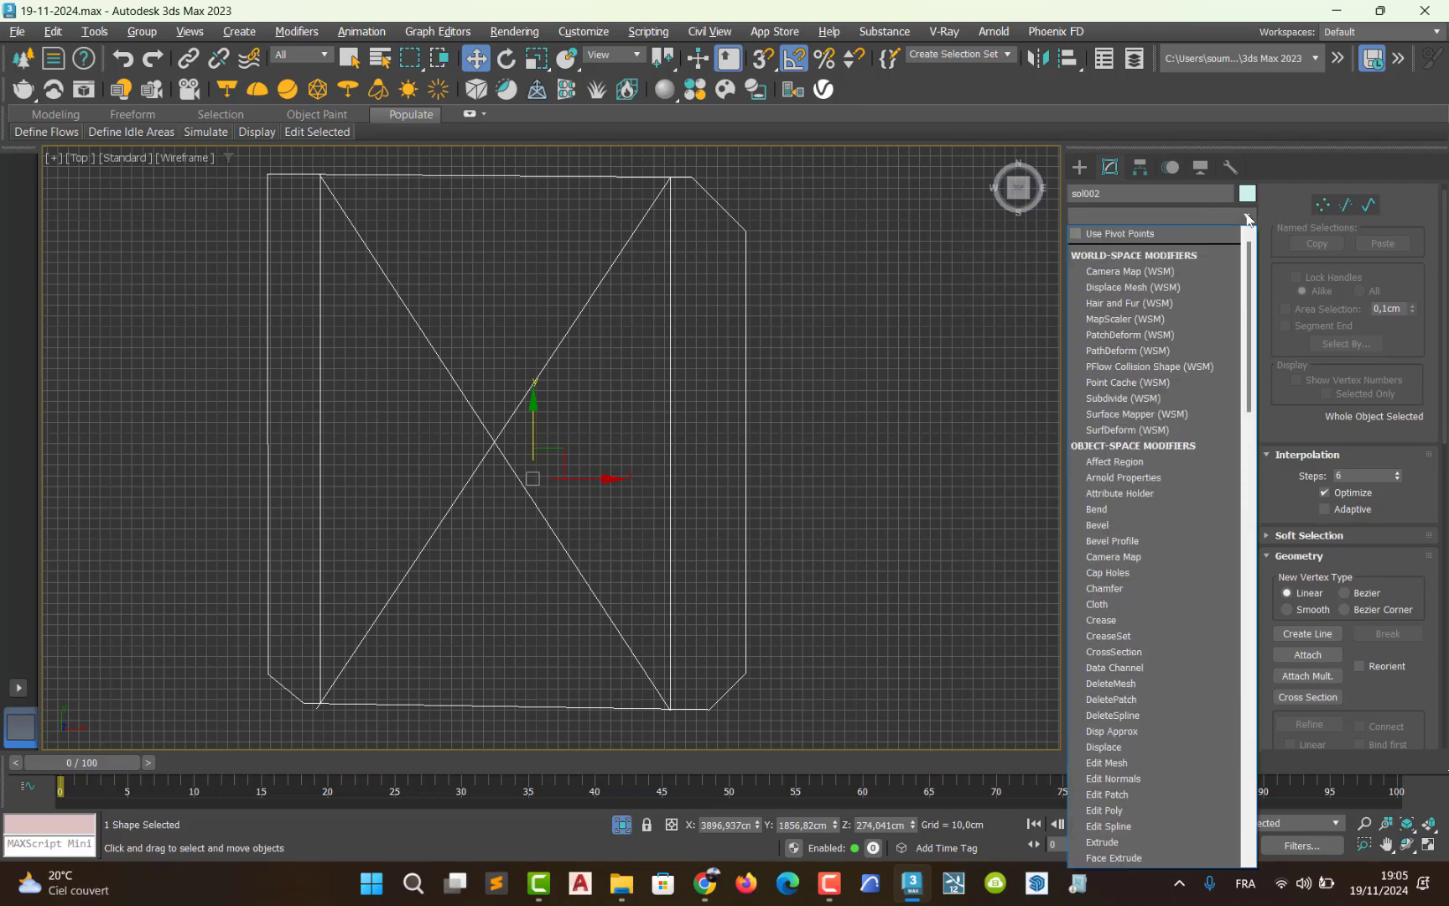
text(ex)
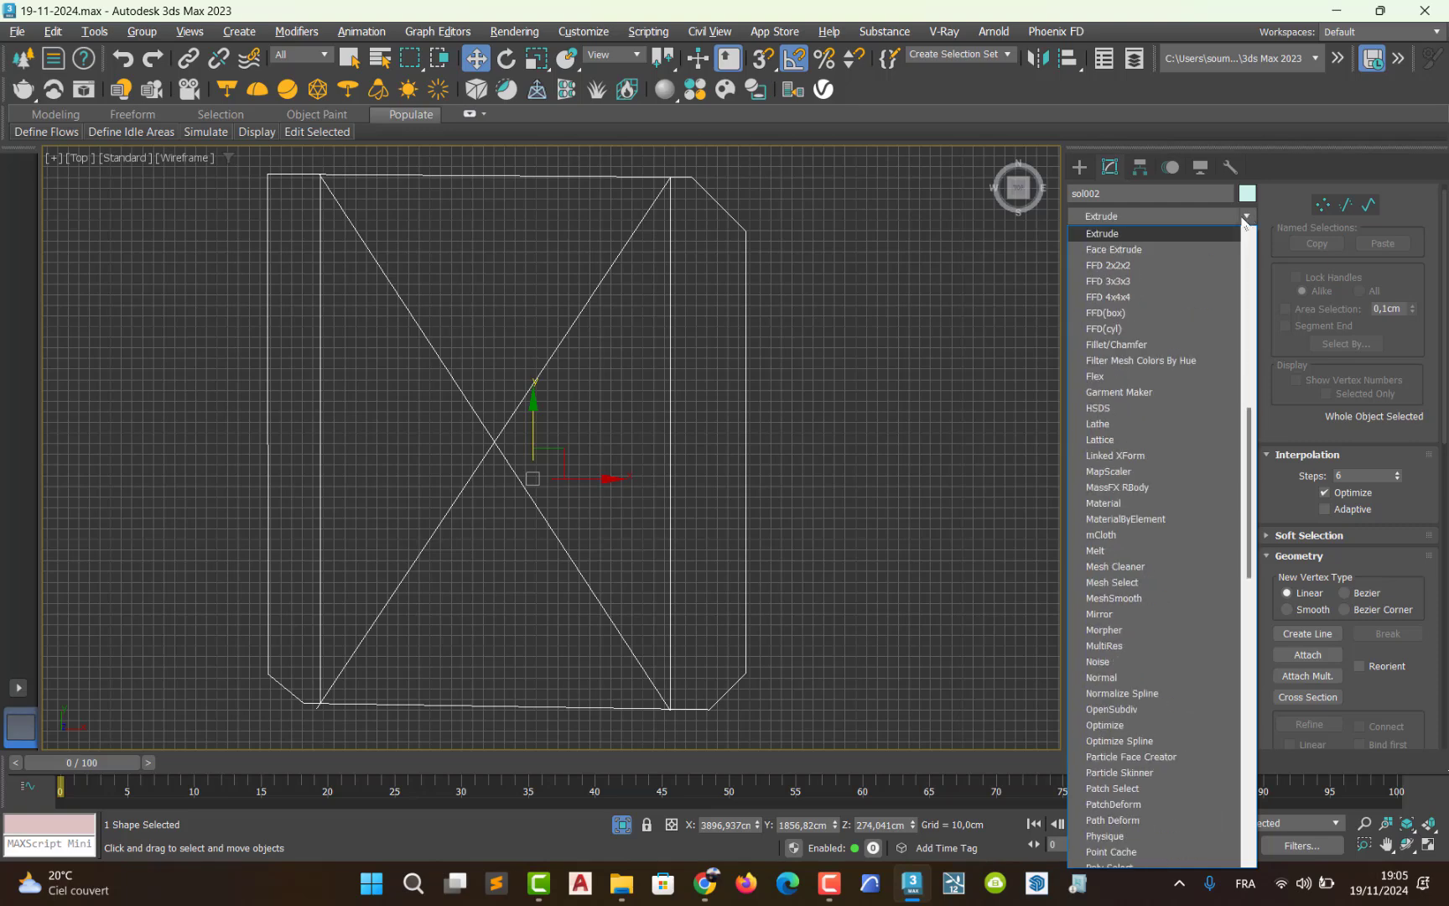
click(1127, 235)
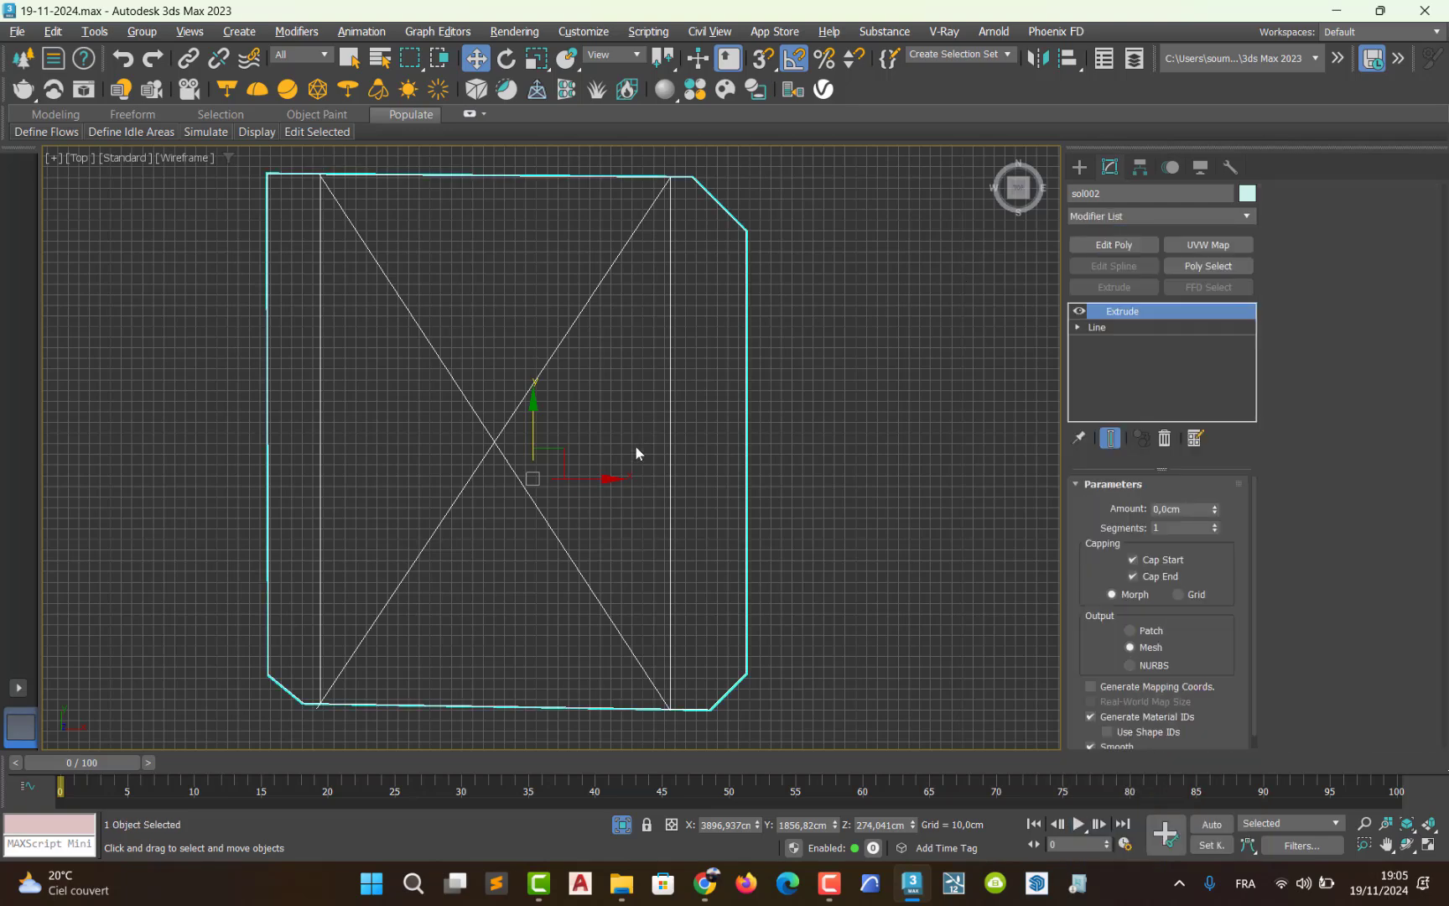
middle_drag(628, 448, 612, 450)
key(alt+w)
middle_drag(794, 632, 774, 624)
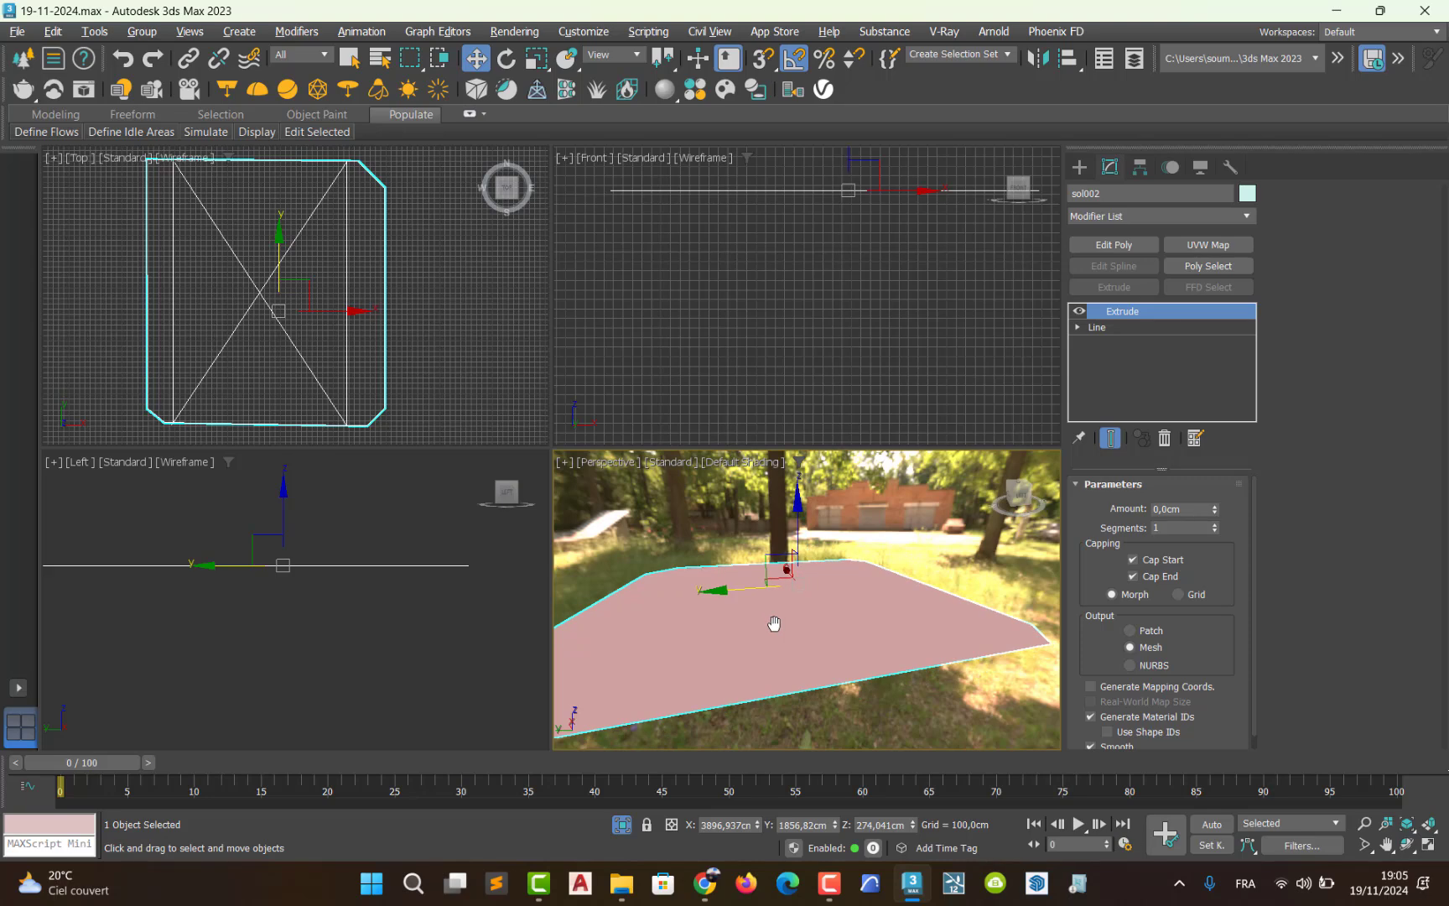
key(alt+w)
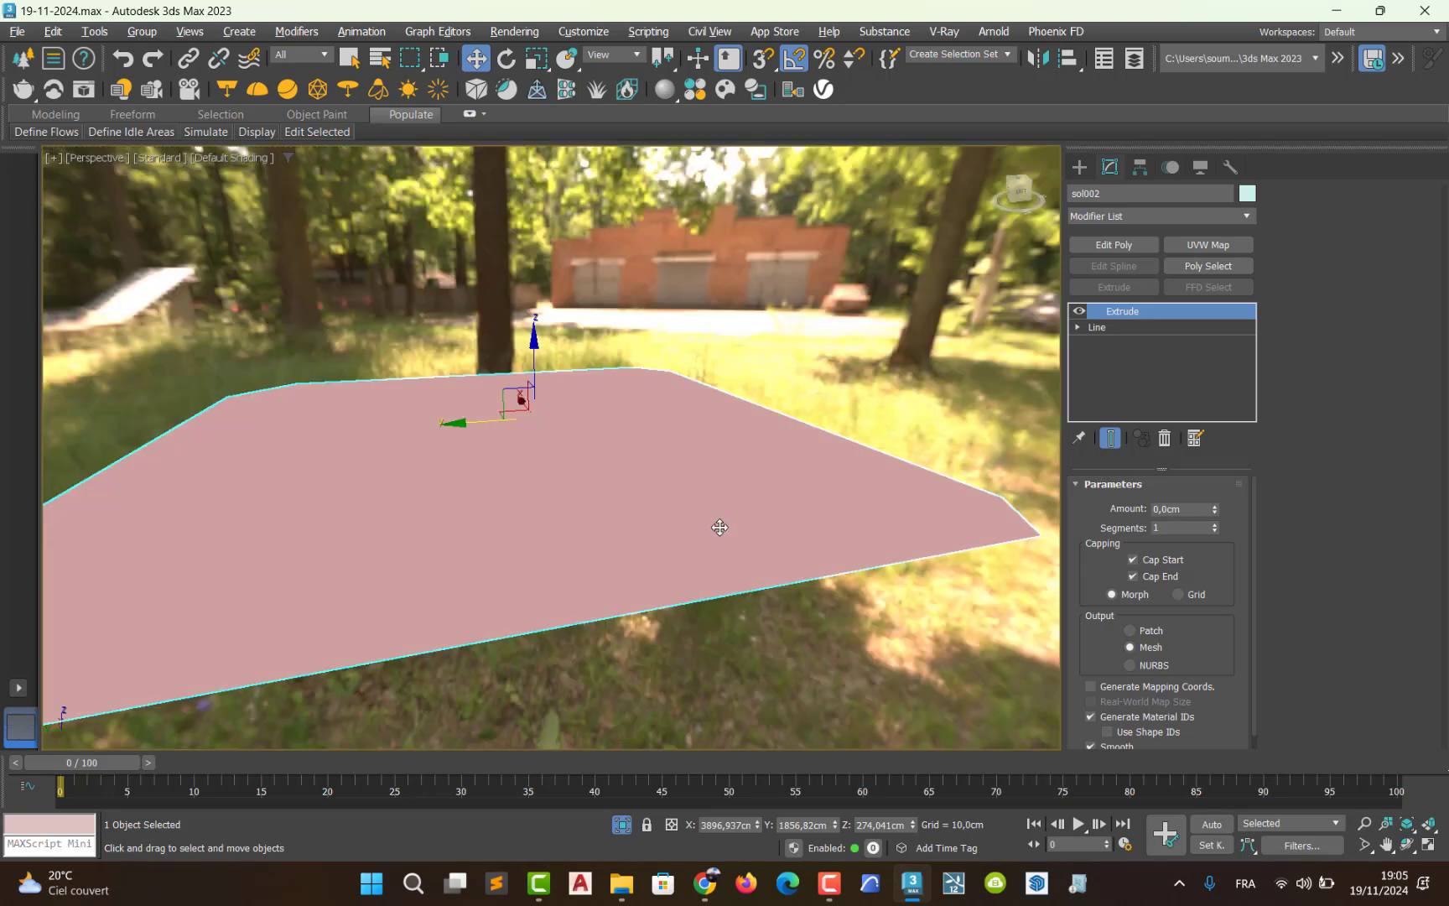
alt+middle_drag(644, 487, 599, 531)
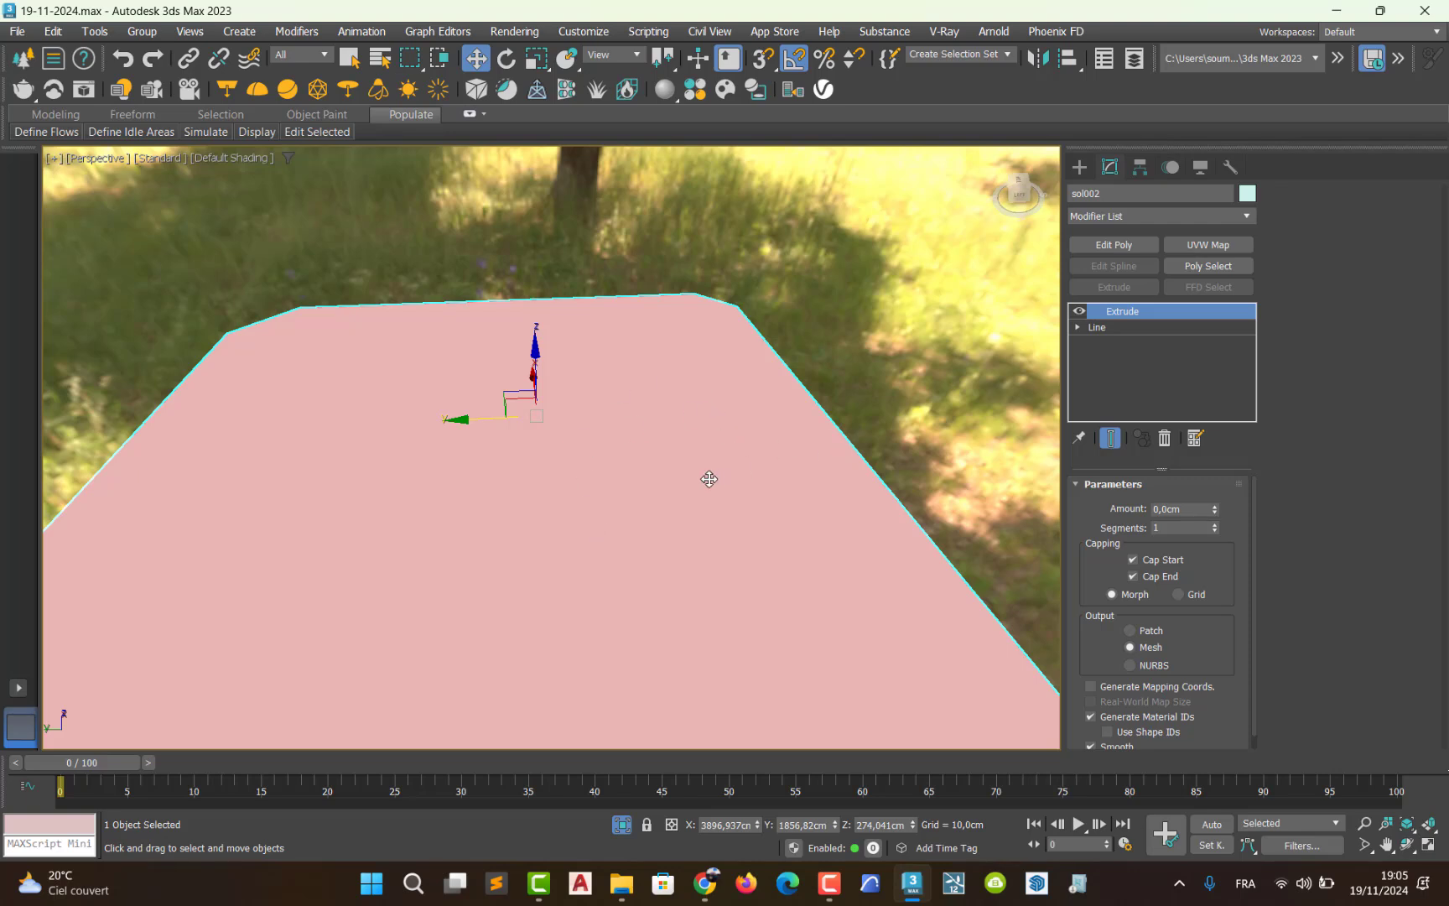
drag(1213, 510, 1213, 496)
- Turn on Edged Faces in the Perspective view and examine the extruded shape from below
click(222, 158)
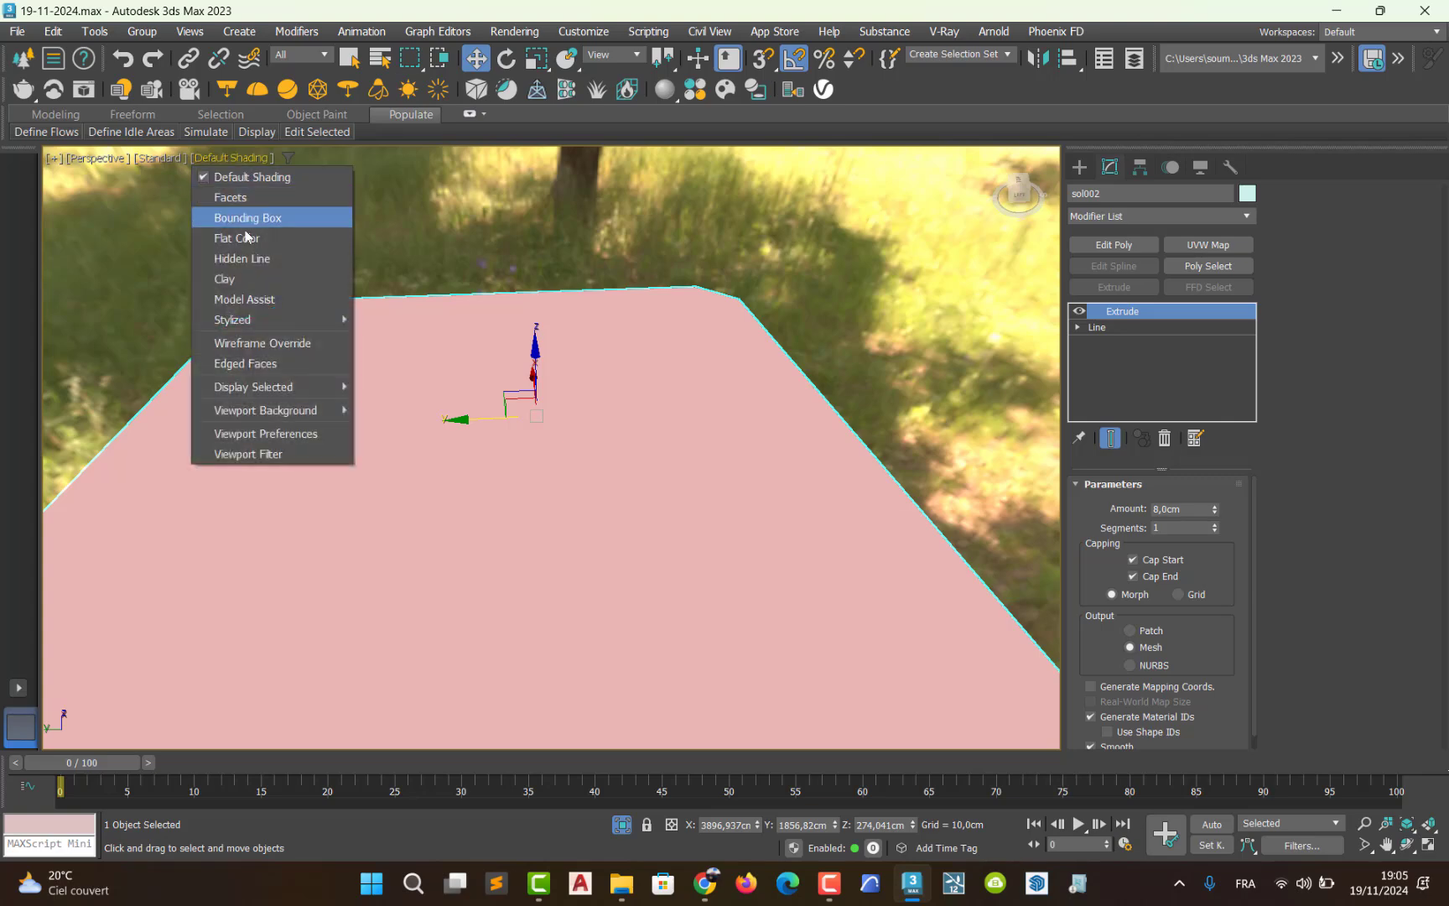
click(252, 362)
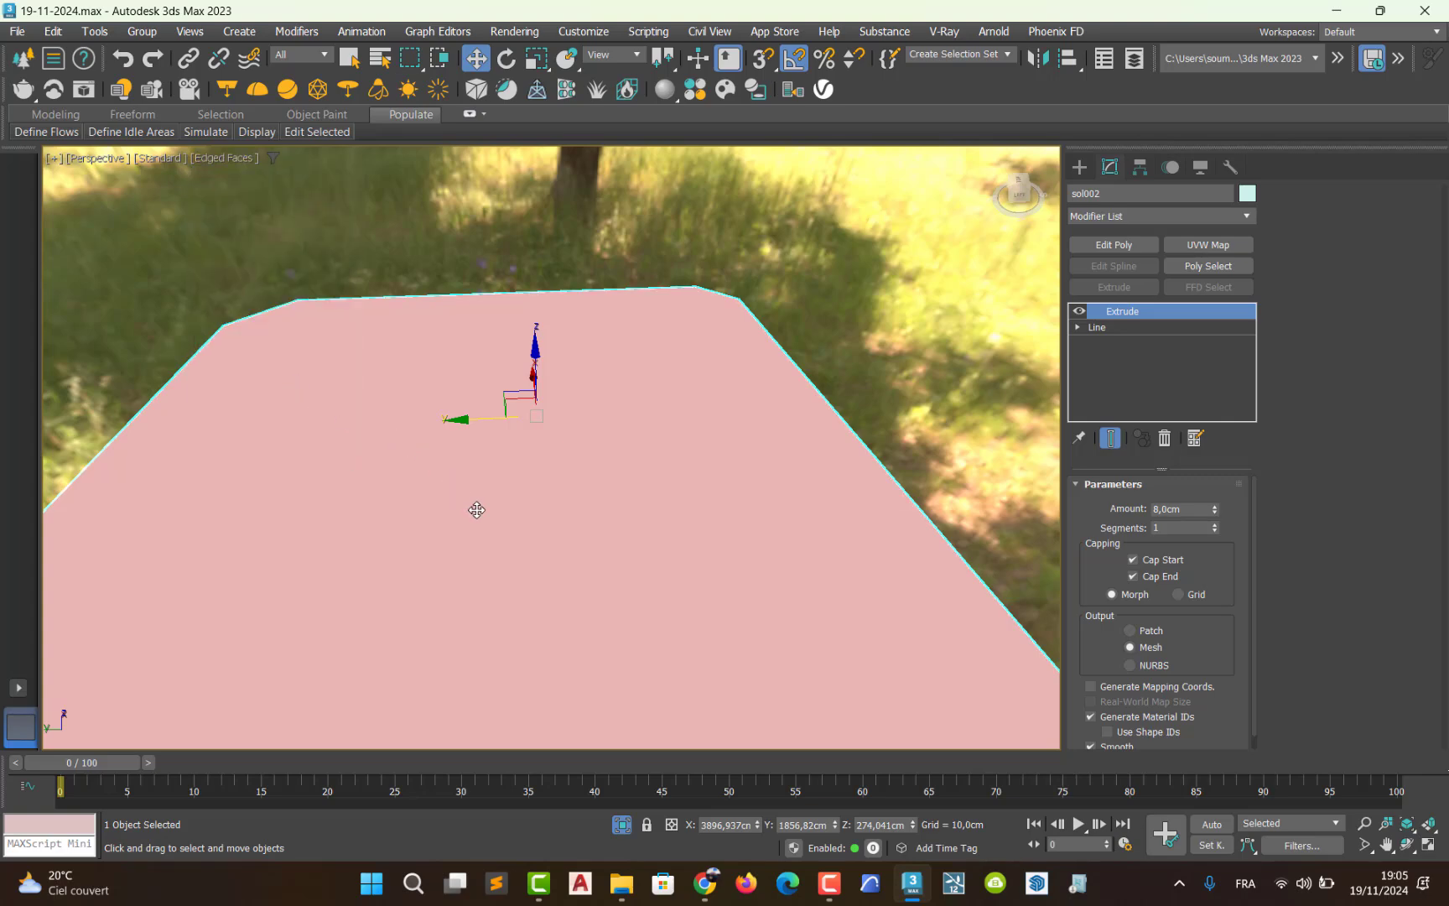
alt+middle_drag(476, 507, 470, 434)
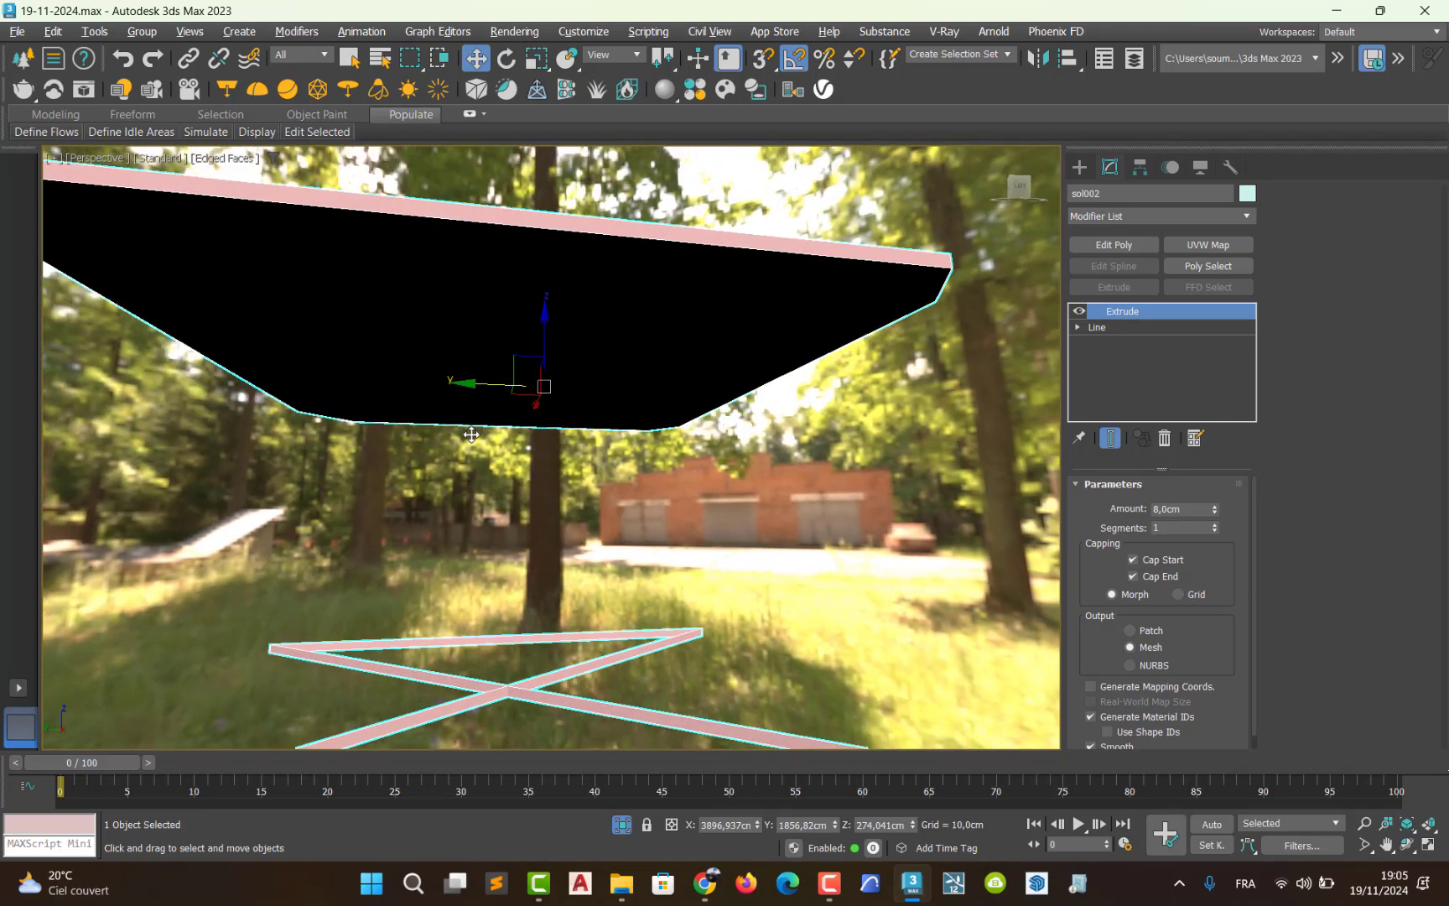
middle_drag(471, 570, 467, 541)
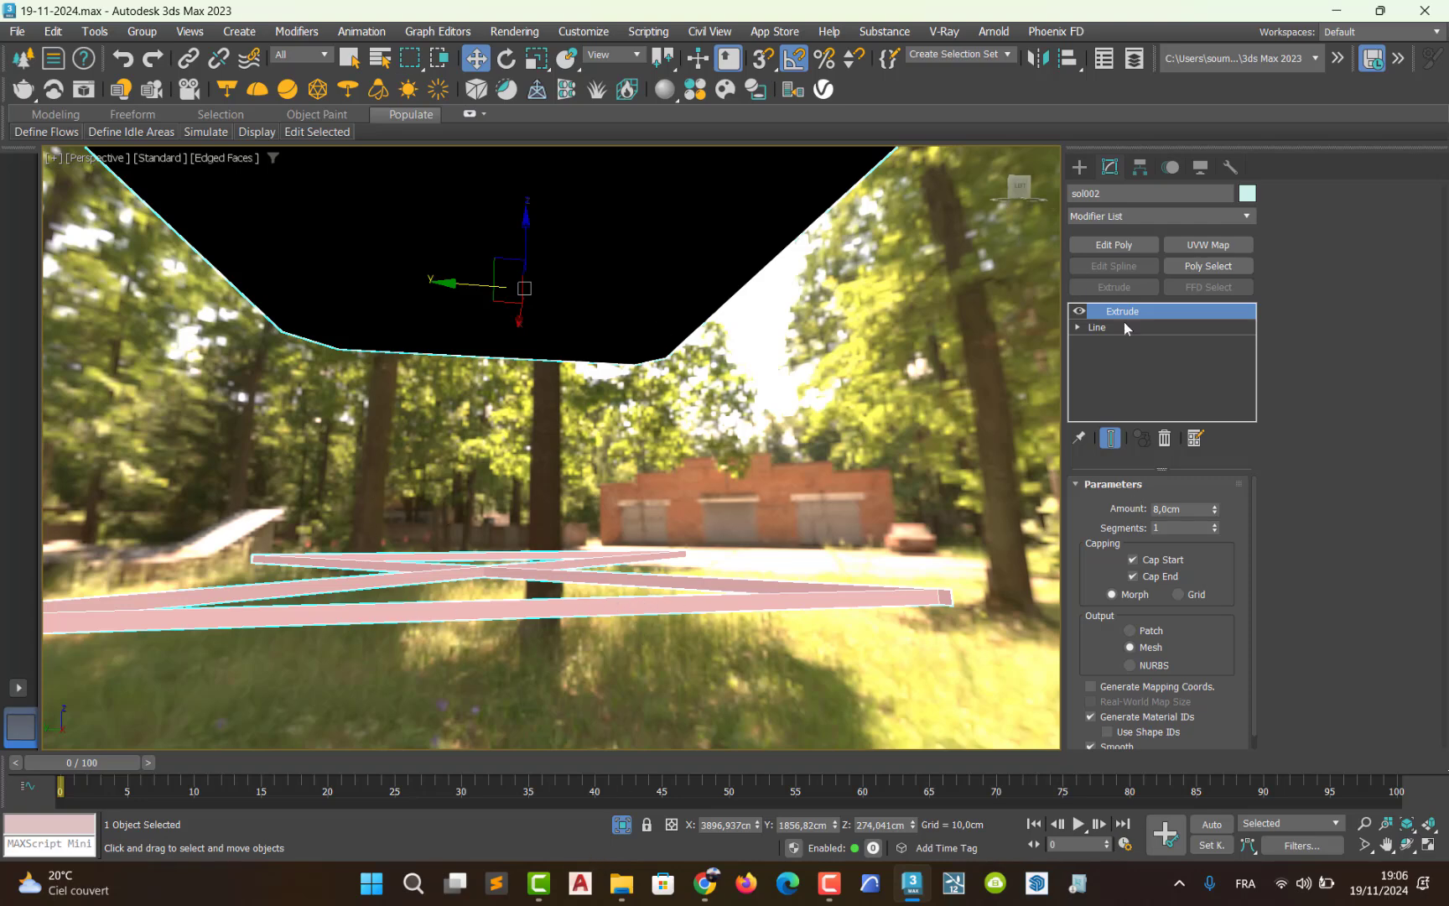
- Remove the Extrude modifier from the shape and return to a maximized Top view
click(1165, 438)
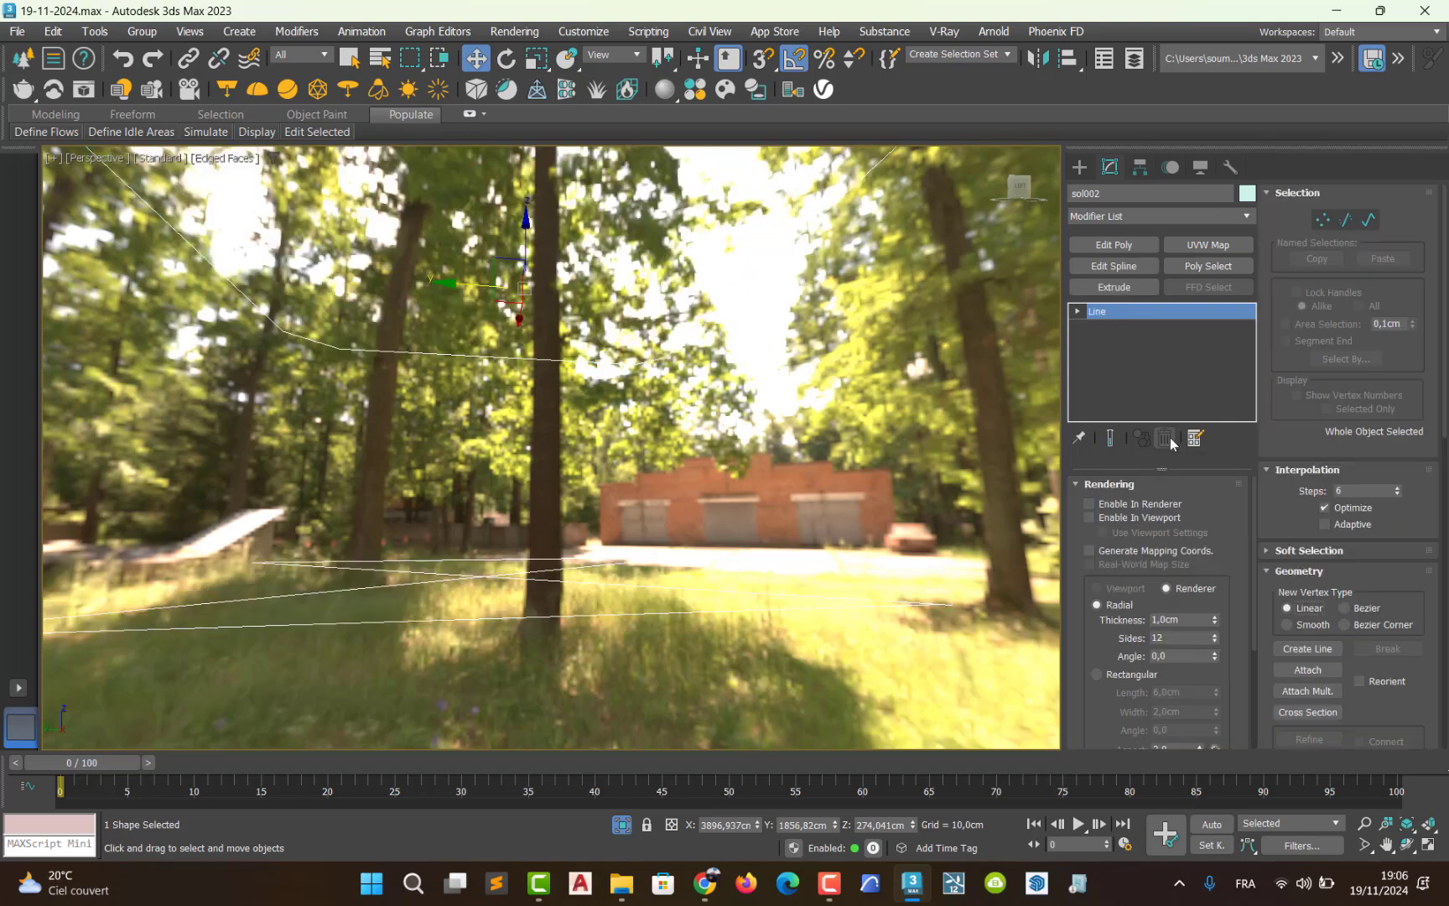
alt+middle_drag(641, 490, 609, 573)
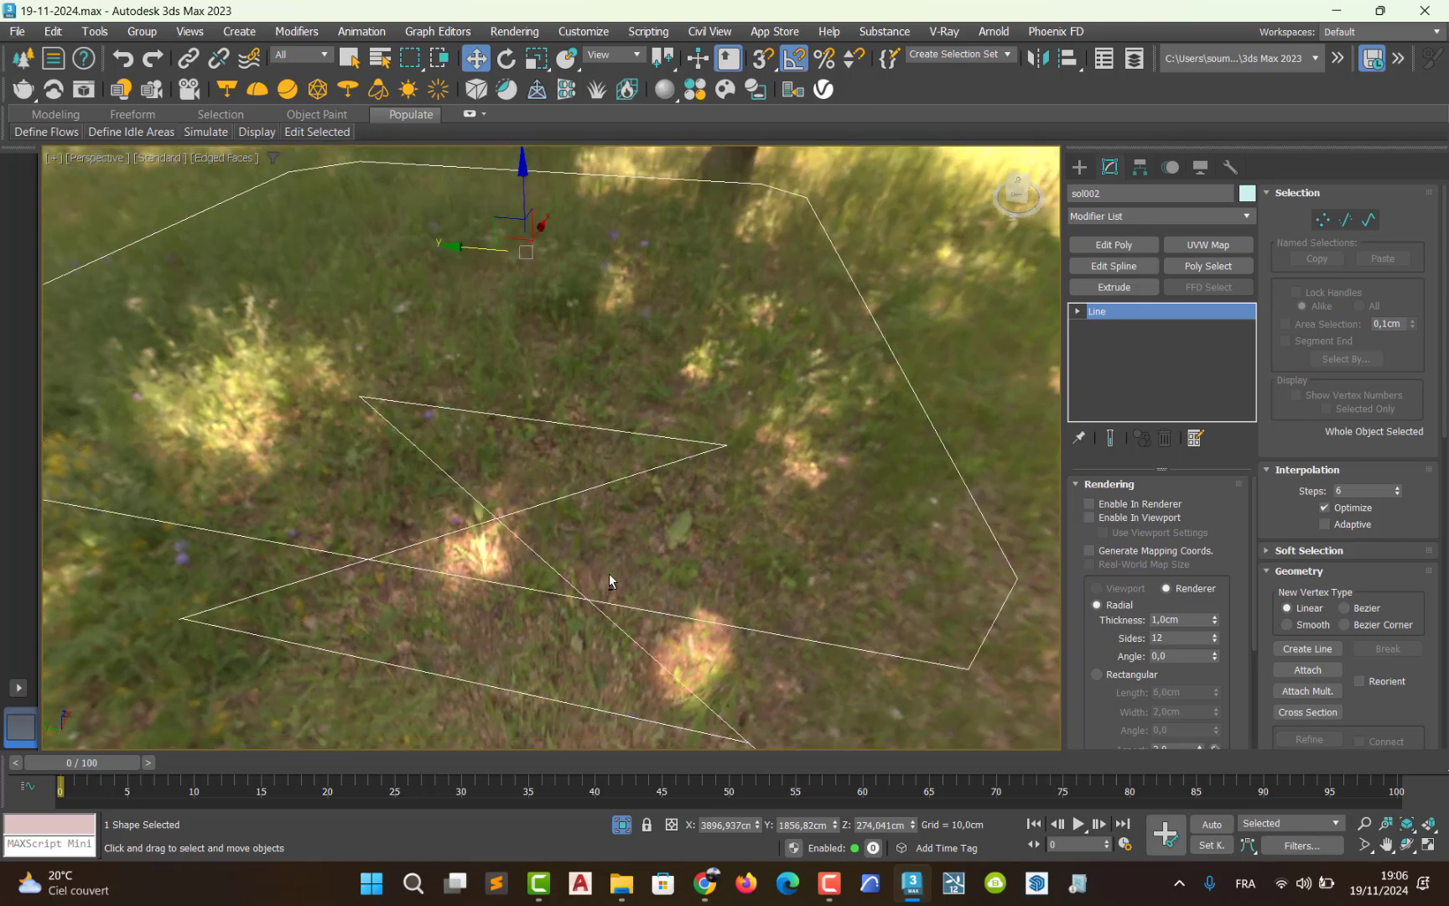
key(alt+w)
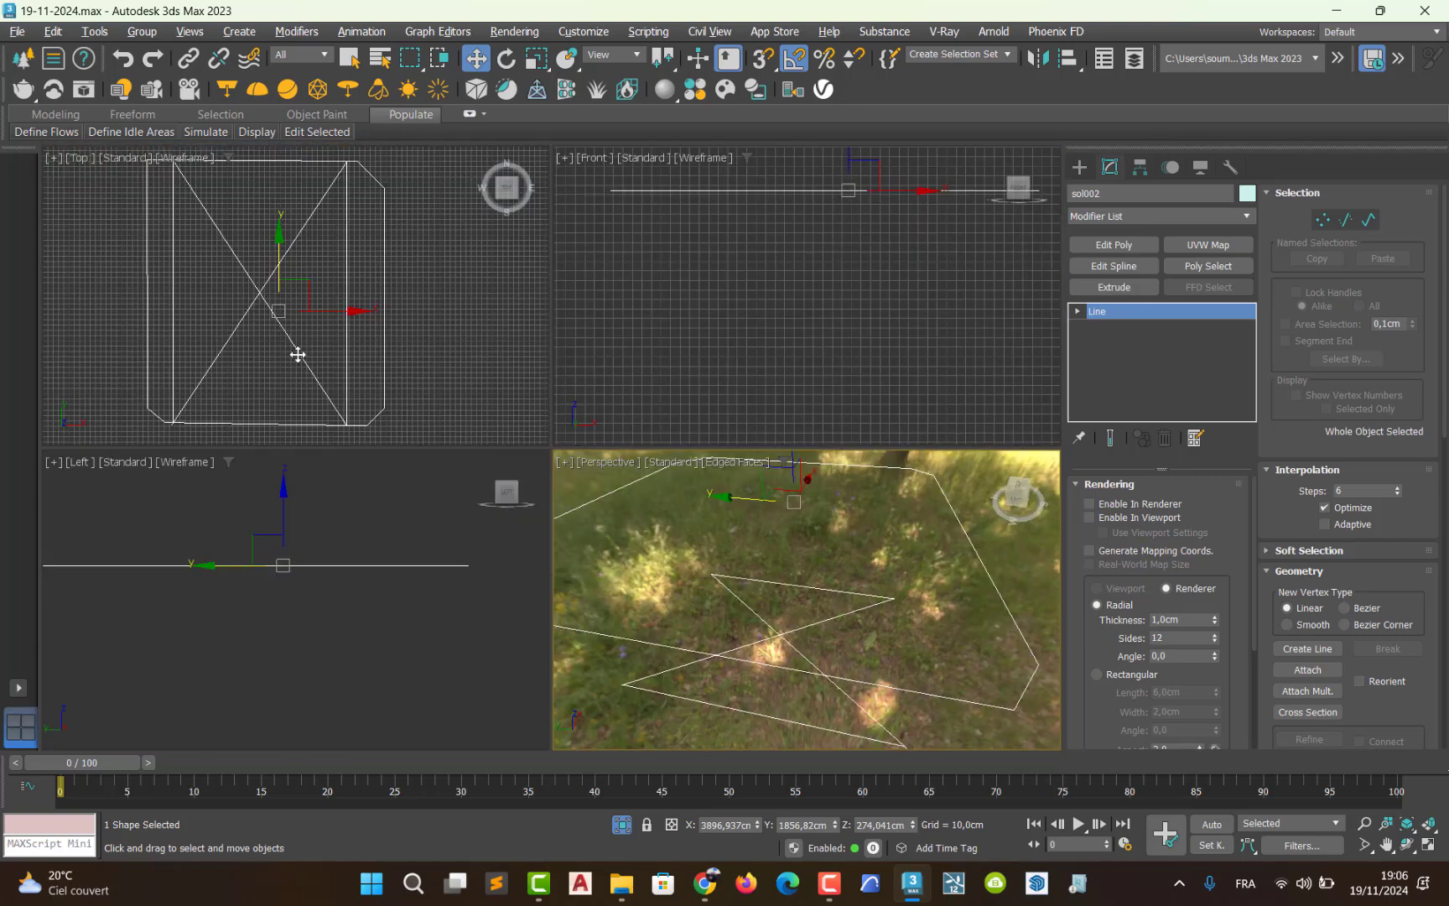
right_click(450, 339)
scroll(445, 372, up, 3)
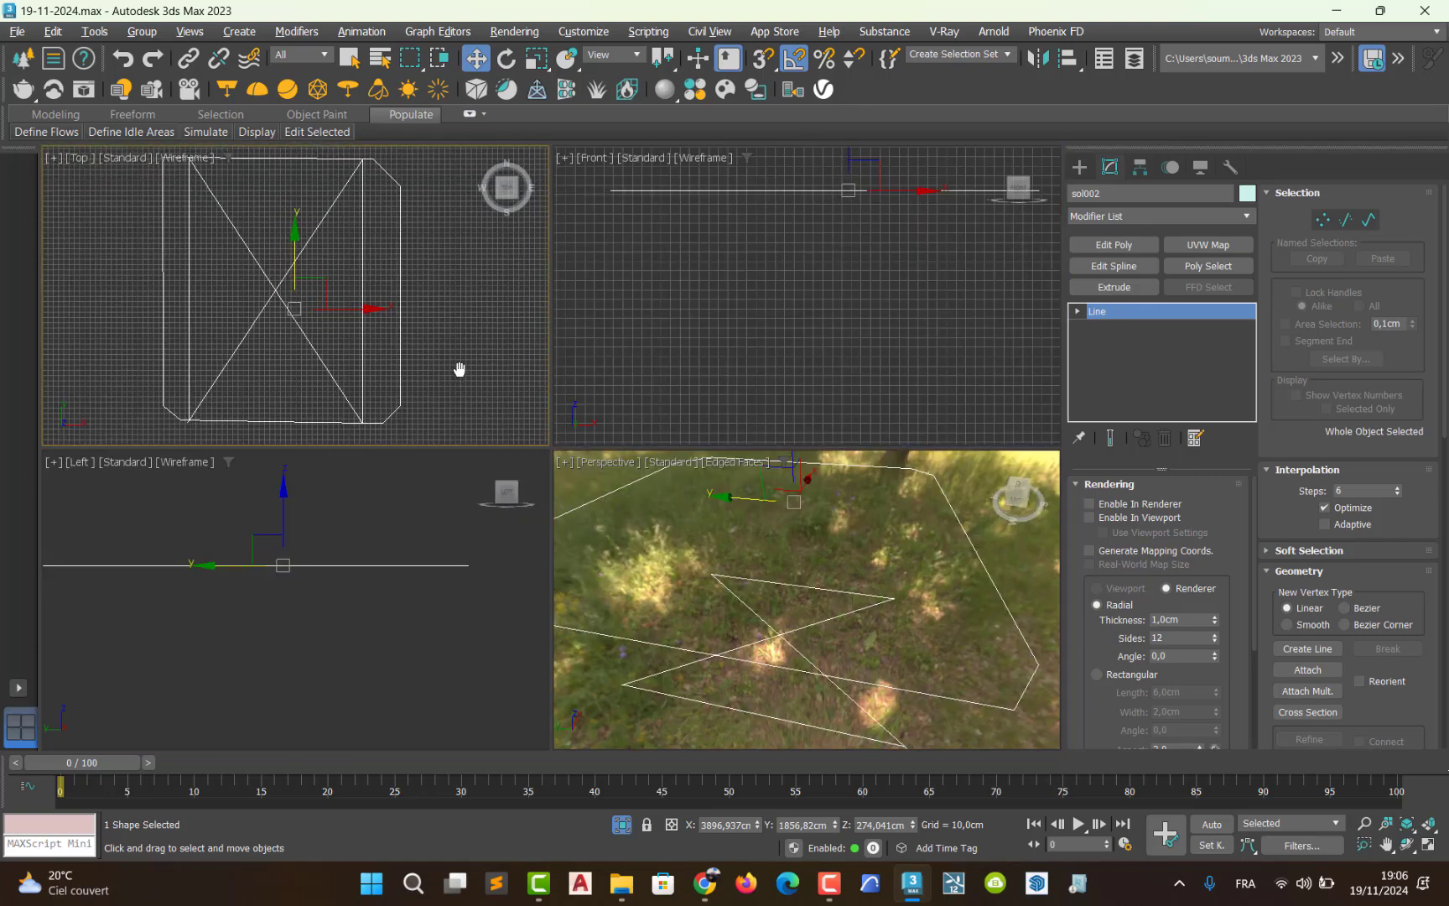
key(alt+w)
- Undo the trimming of the guide lines and their attachment to the floor outline
key(ctrl+z)
key(ctrl+z)
key(ctrl+z)
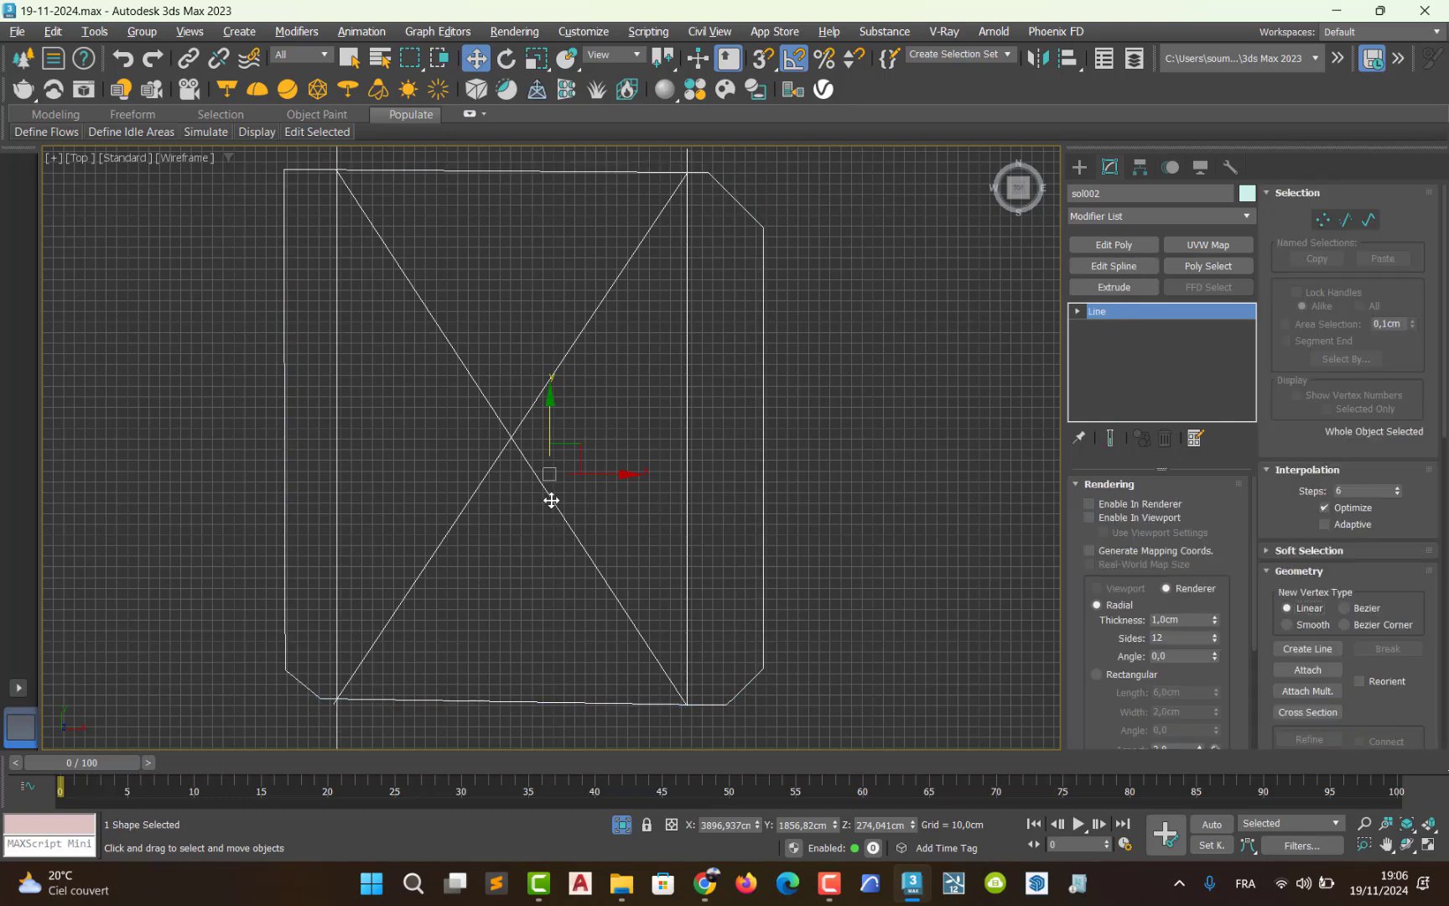
click(631, 536)
key(ctrl+z)
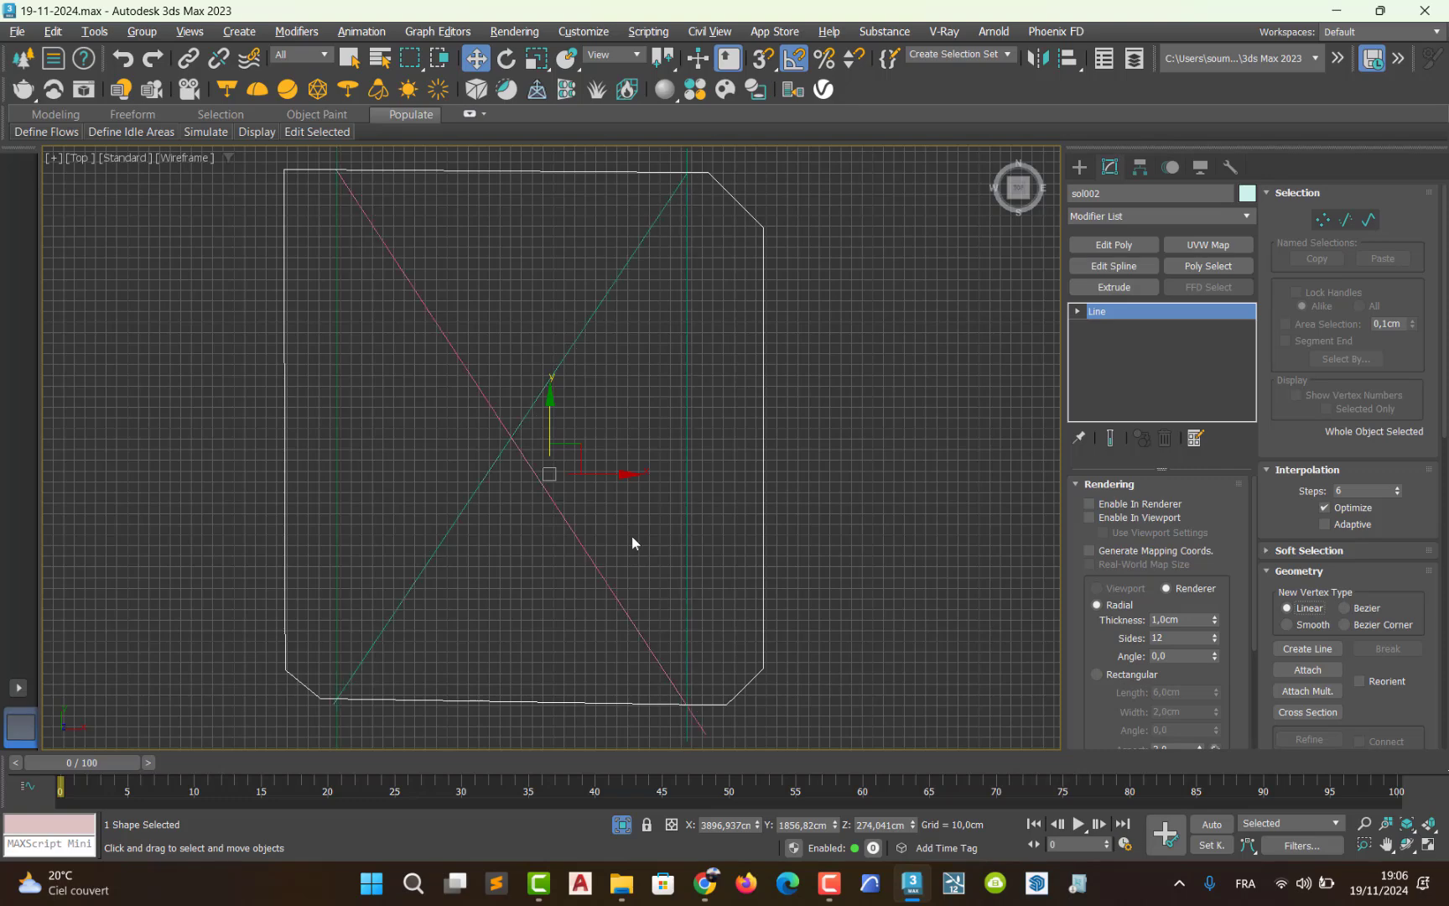
- Align the four guide lines in height to the floor outline in the Left view, using only Y Position, center to center
key(alt+w)
middle_click(360, 597)
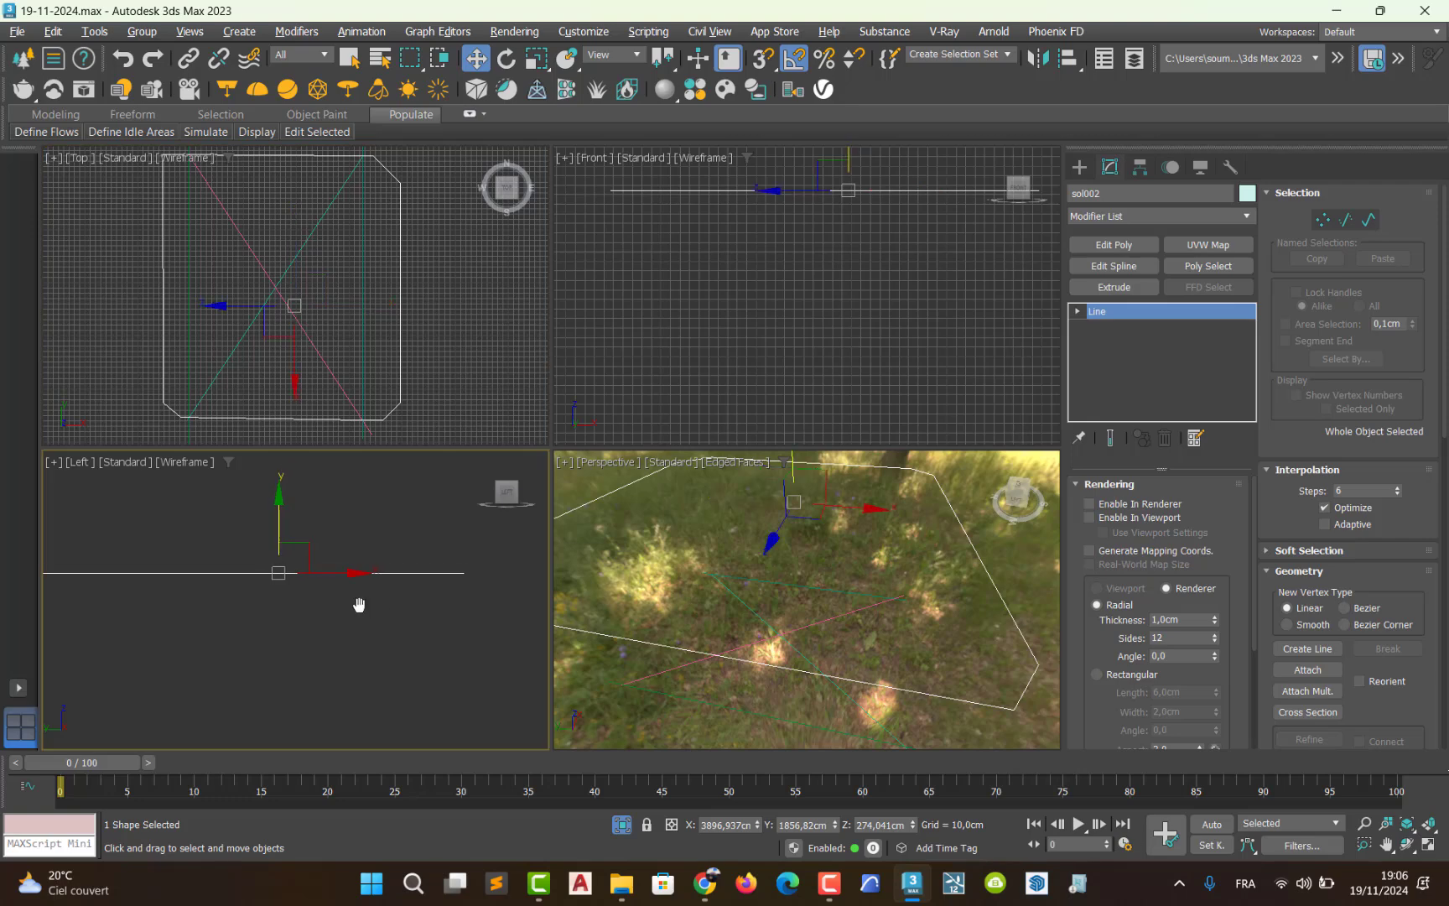
scroll(384, 680, down, 3)
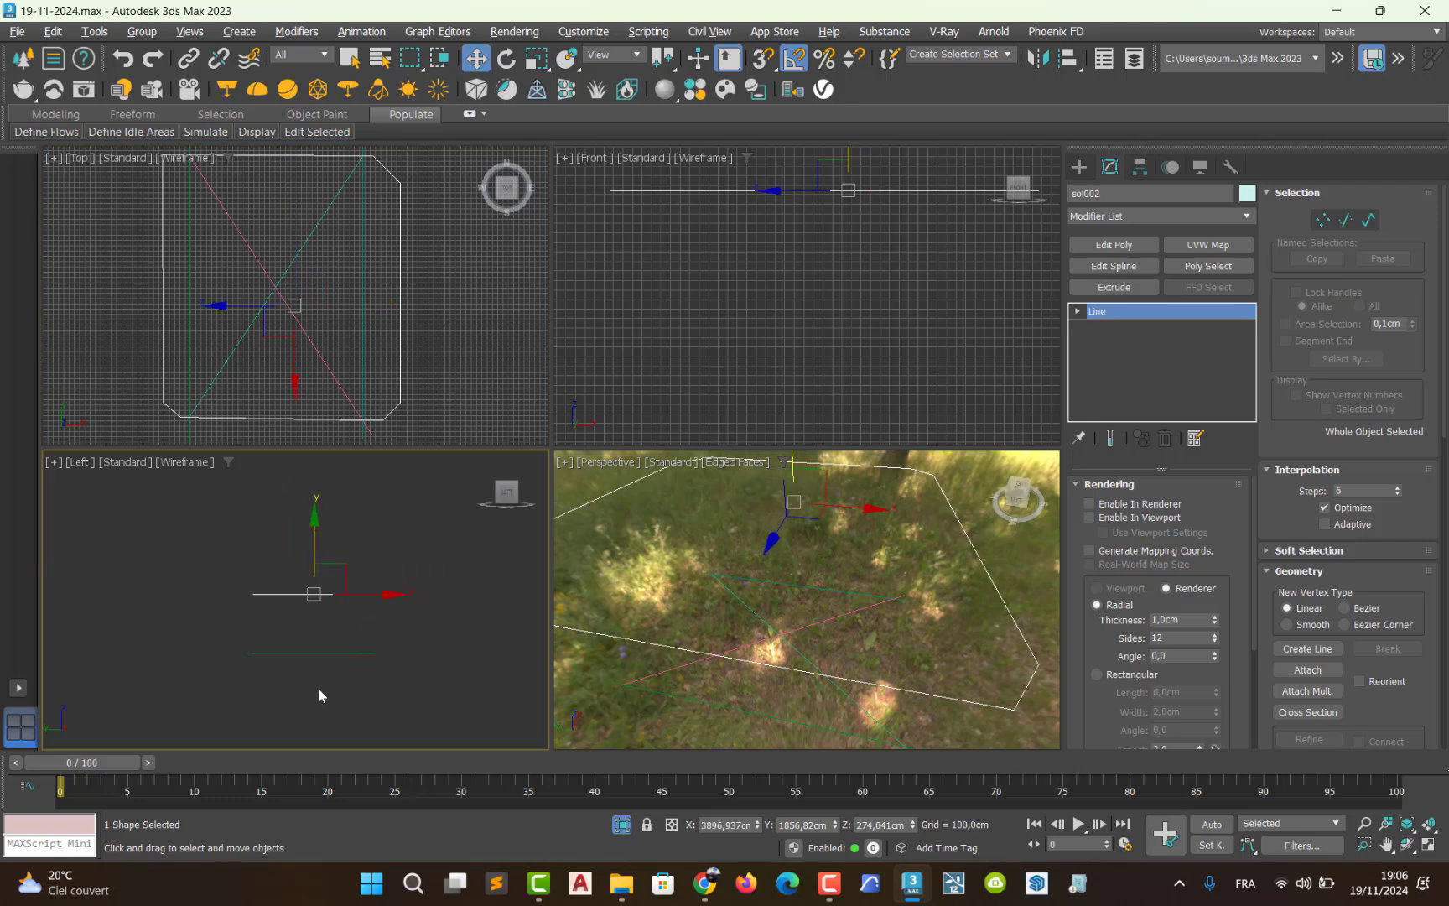
click(318, 688)
click(297, 653)
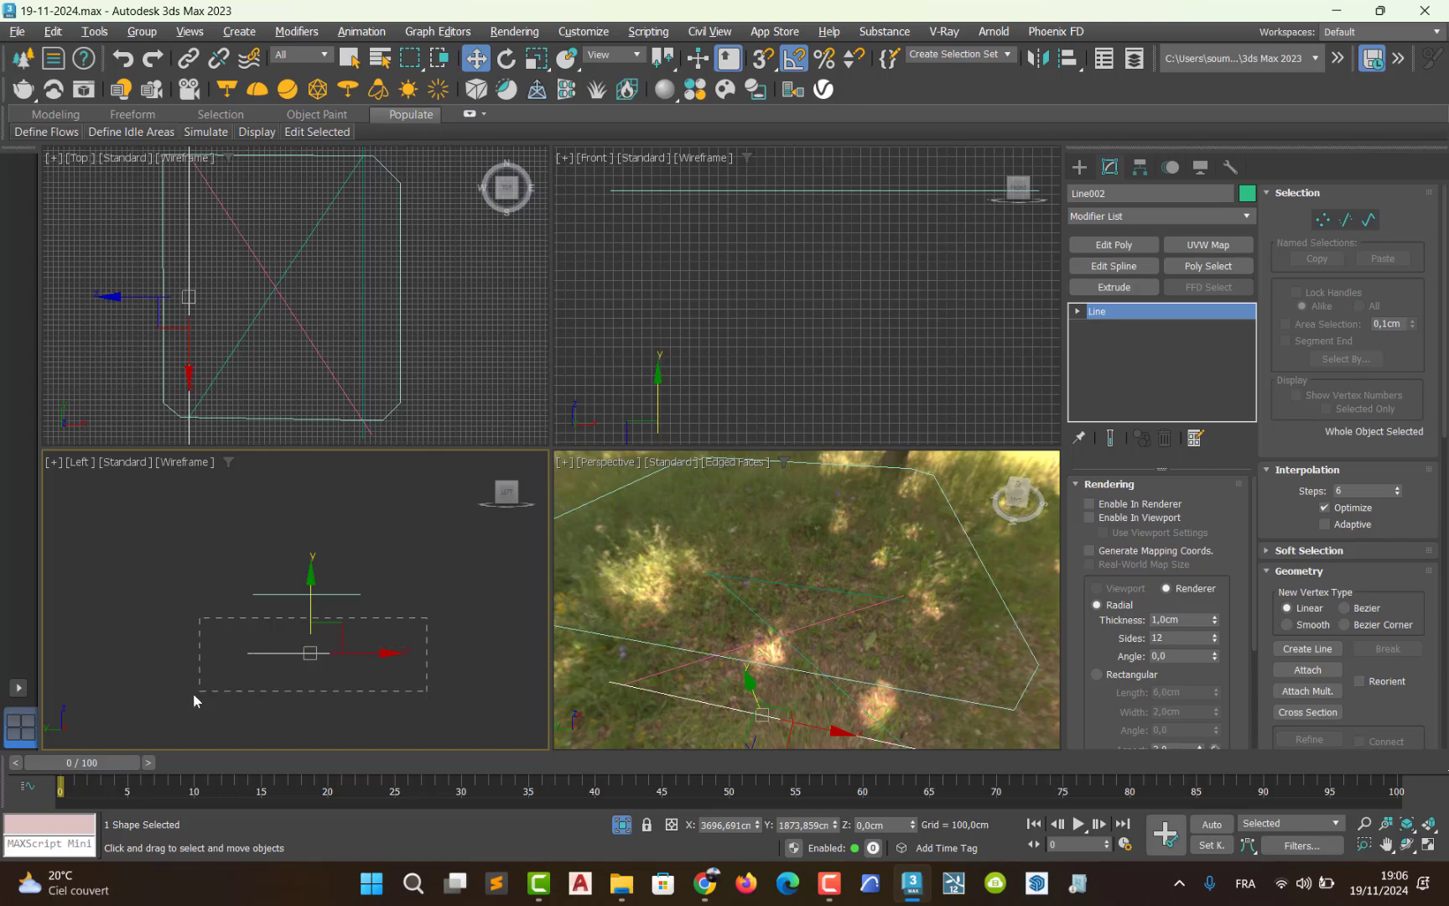
drag(193, 693, 193, 692)
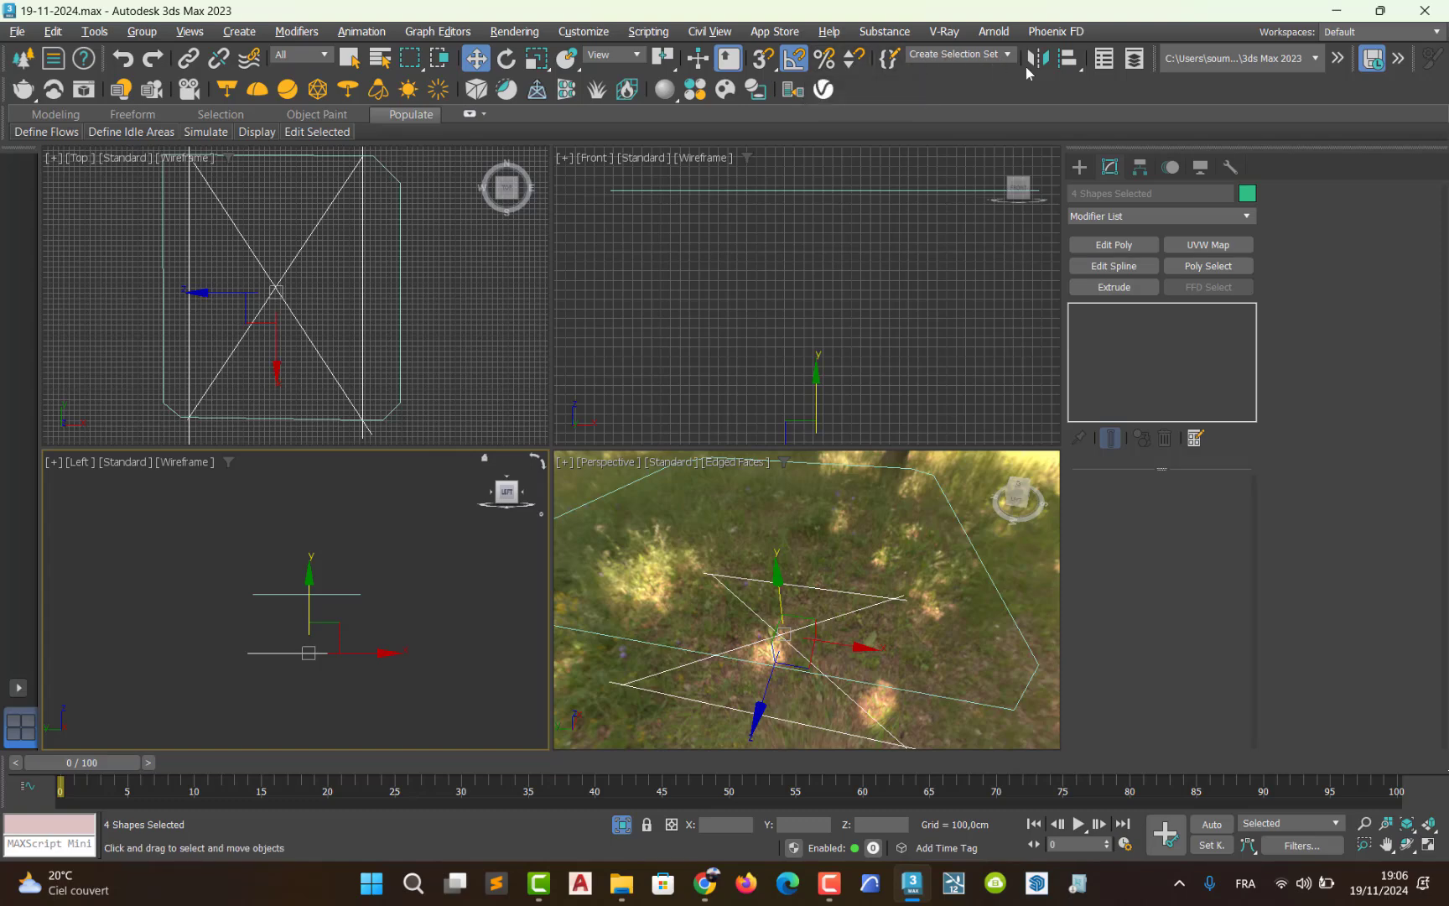
click(1063, 60)
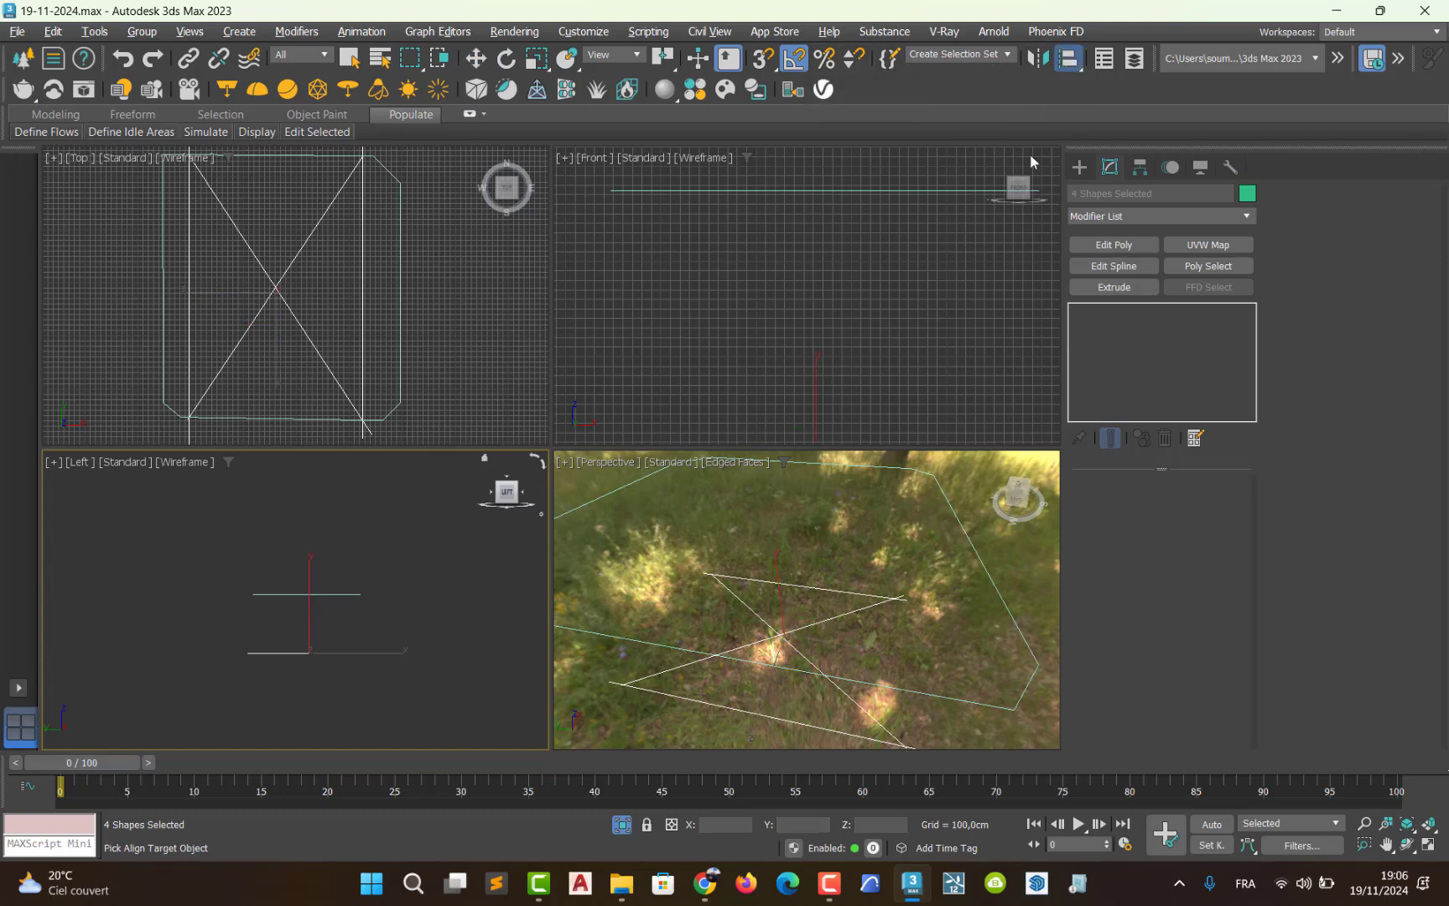
click(332, 595)
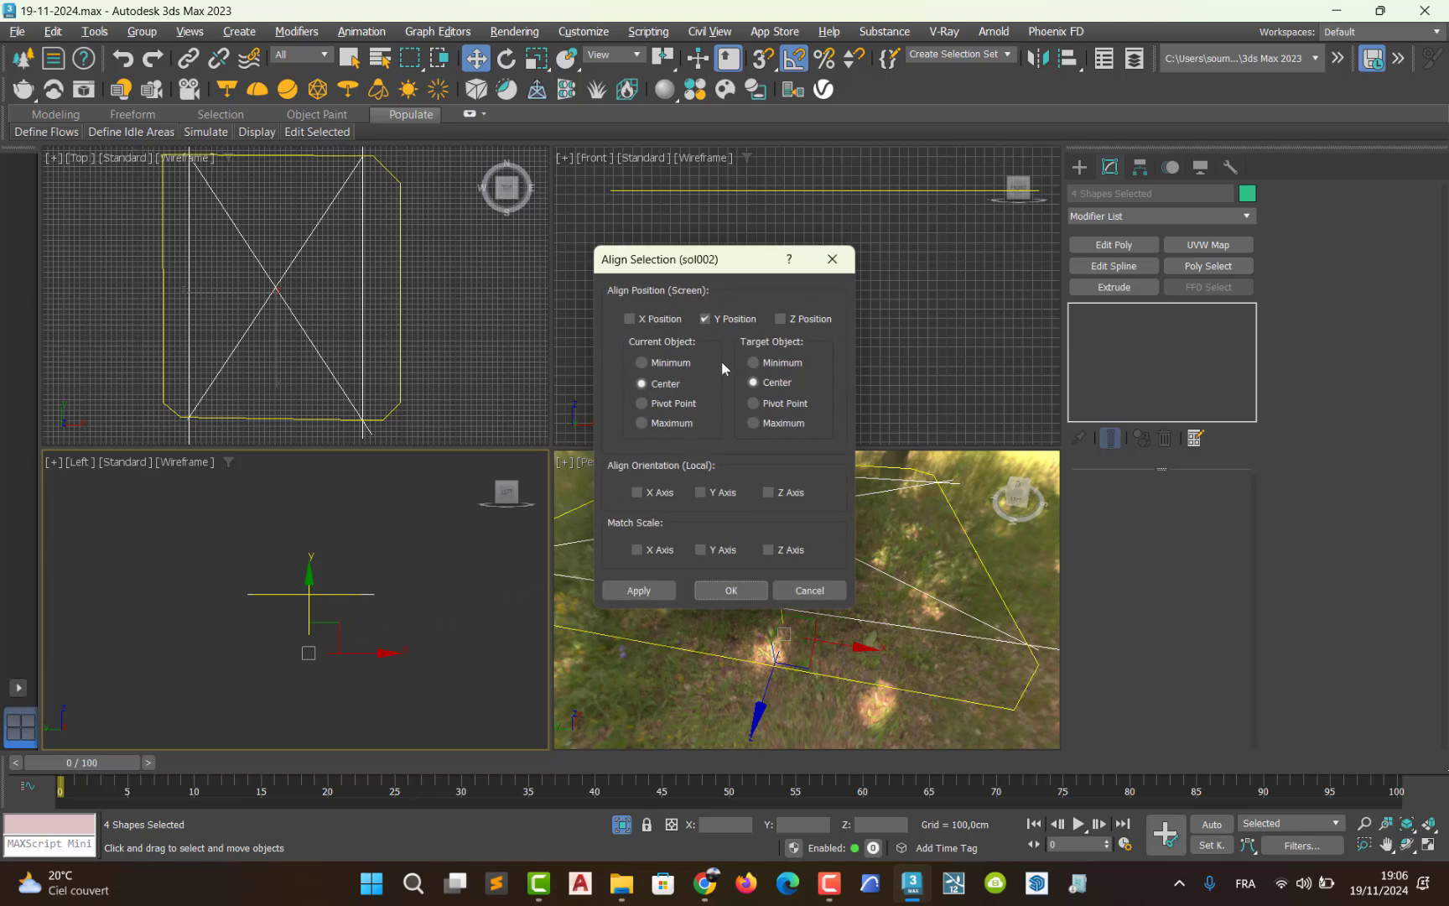
click(628, 318)
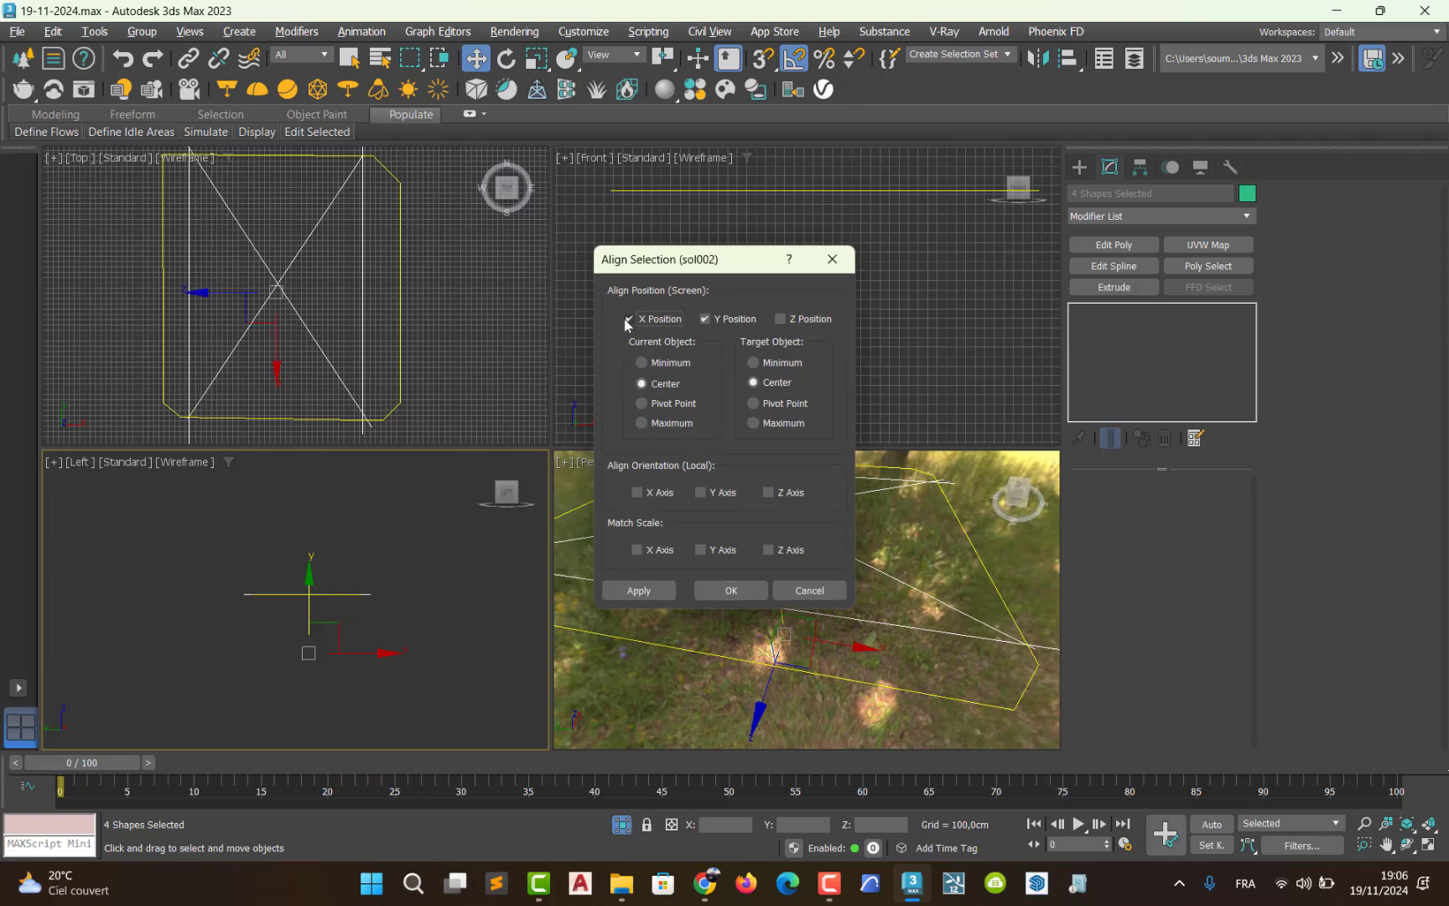
click(628, 318)
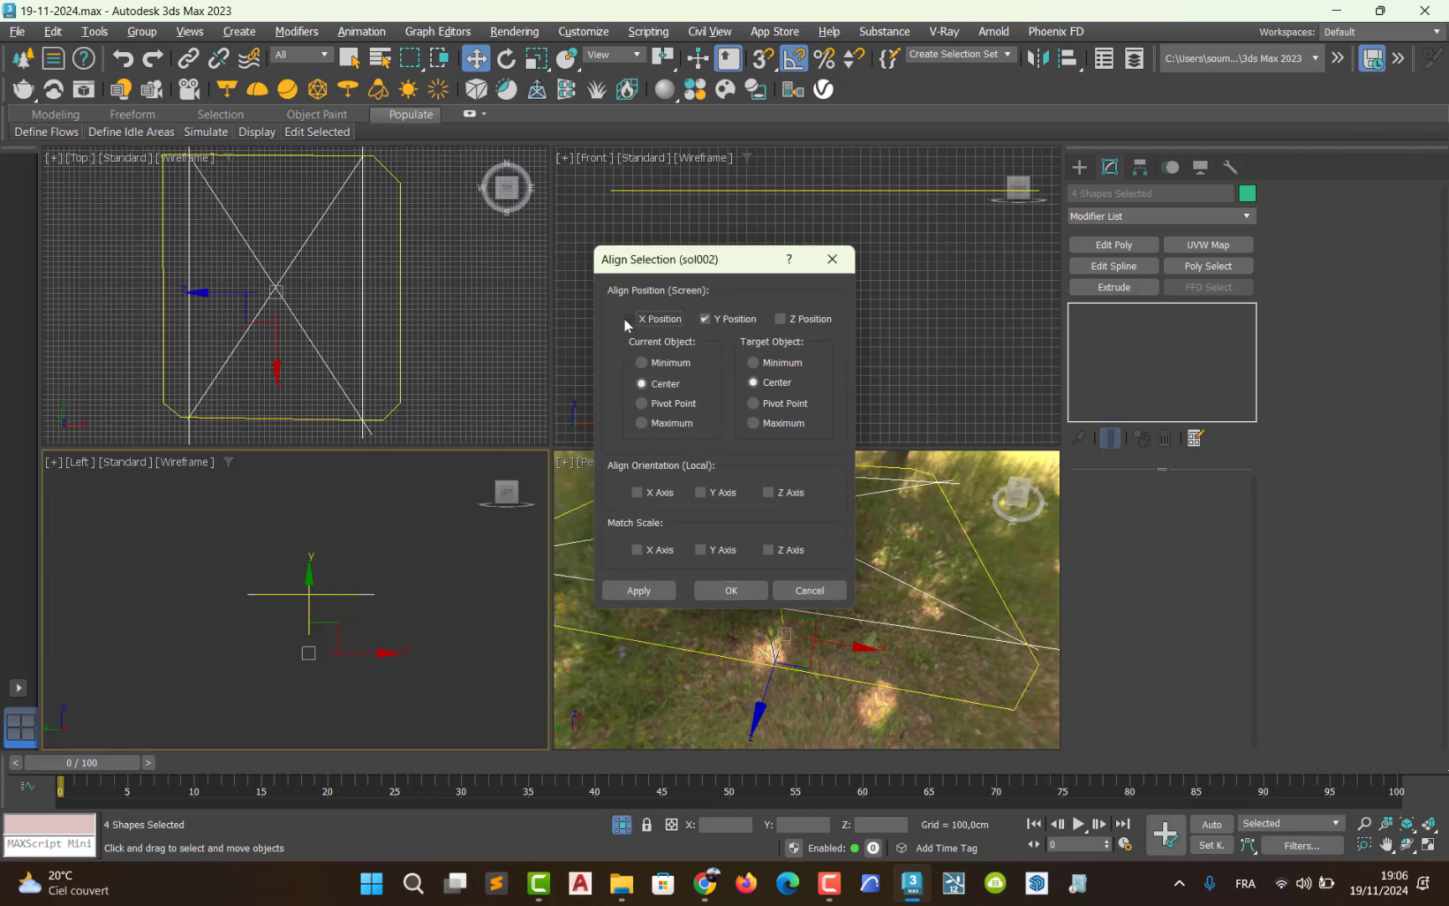
click(704, 319)
click(705, 319)
click(780, 319)
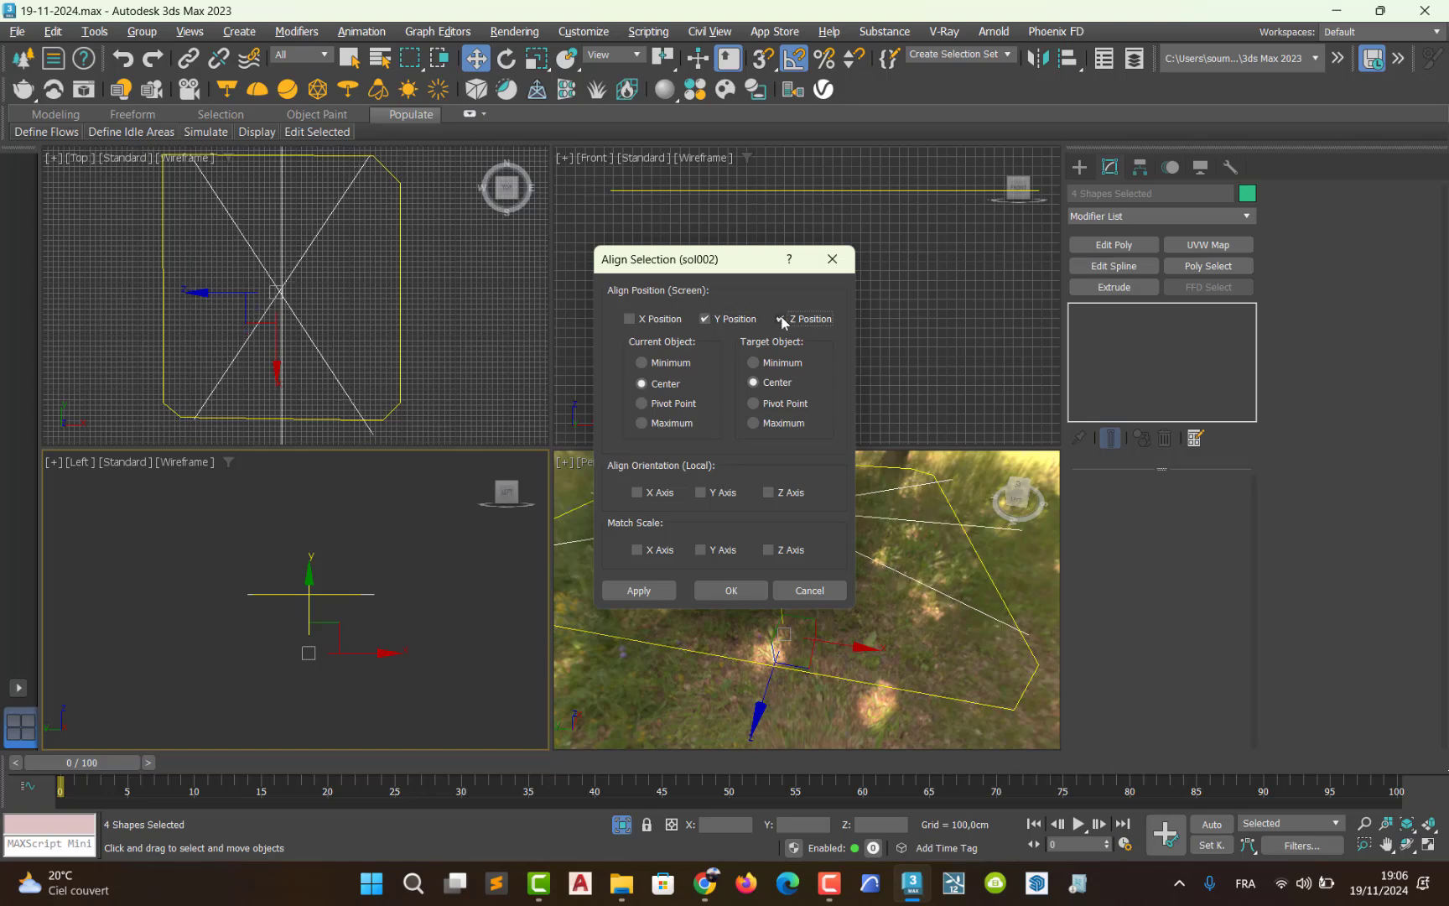
click(780, 318)
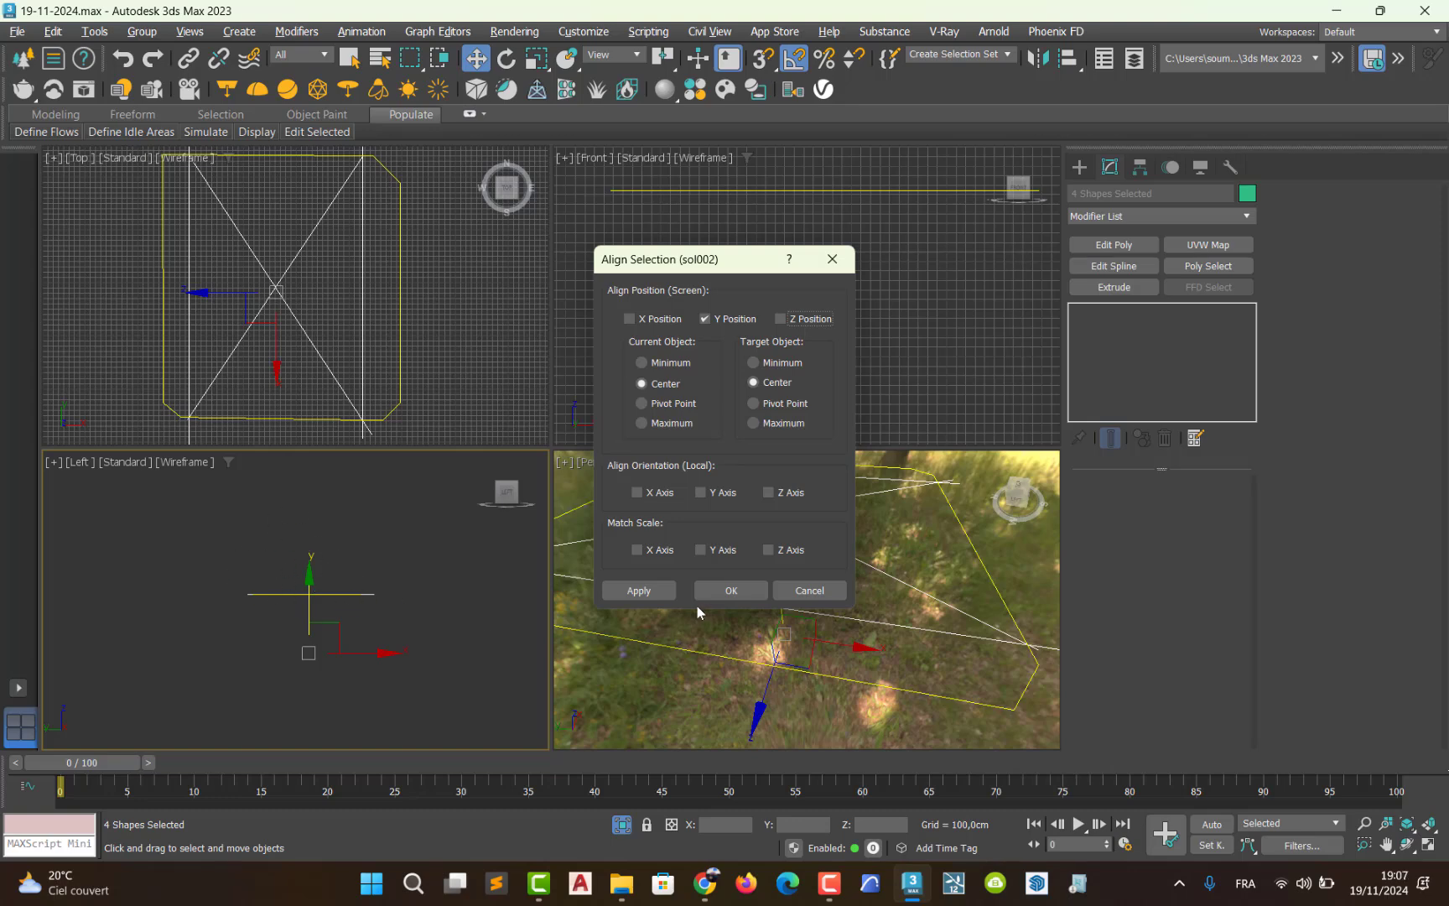
click(723, 590)
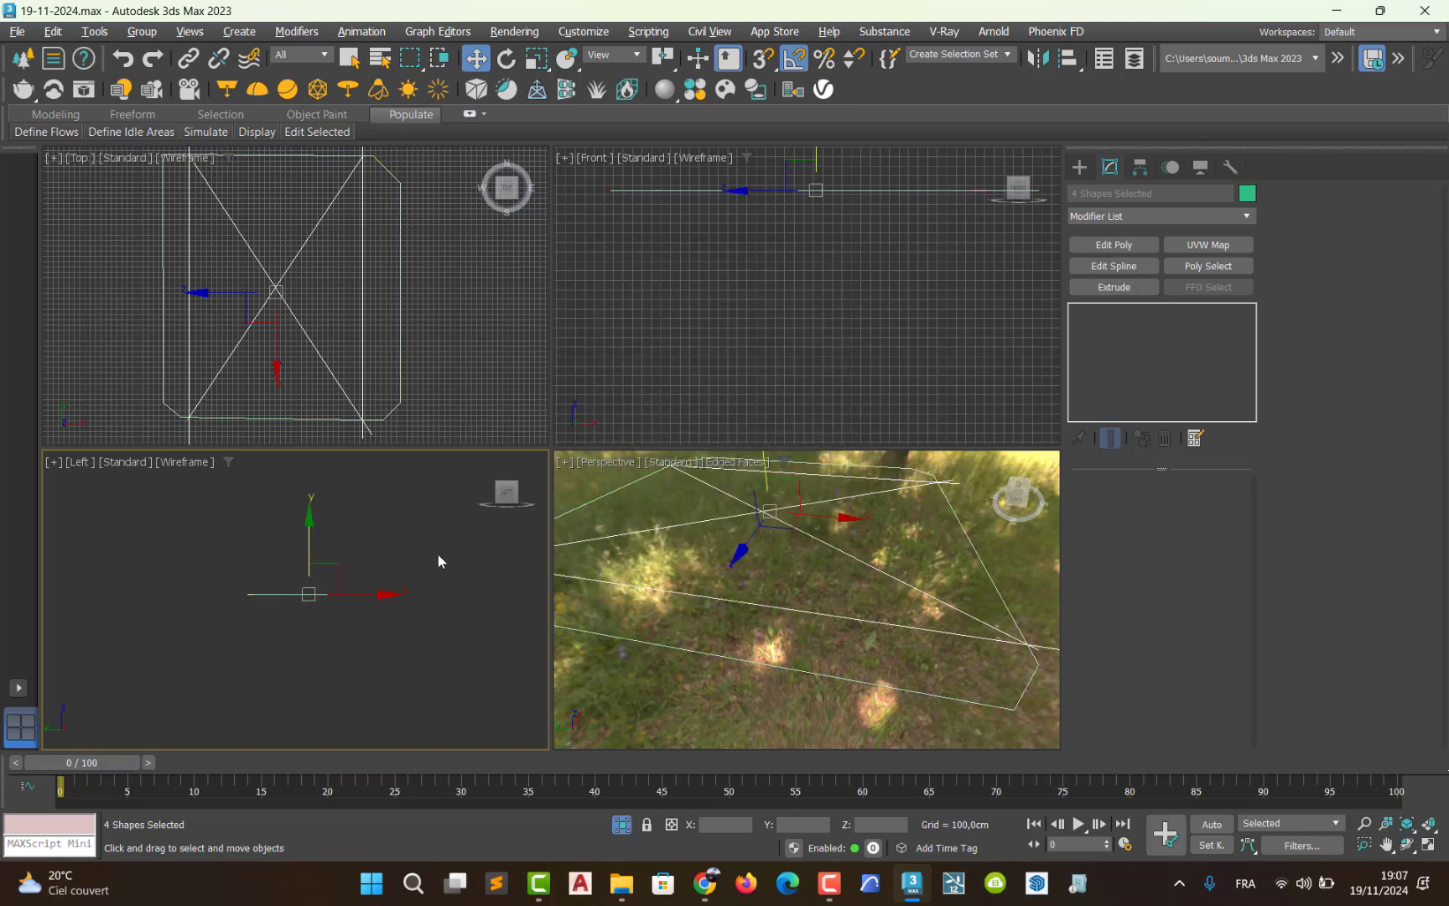
- Check in the Left and Perspective views that the guide lines and the outline lie in the same plane
click(406, 570)
drag(186, 648, 280, 618)
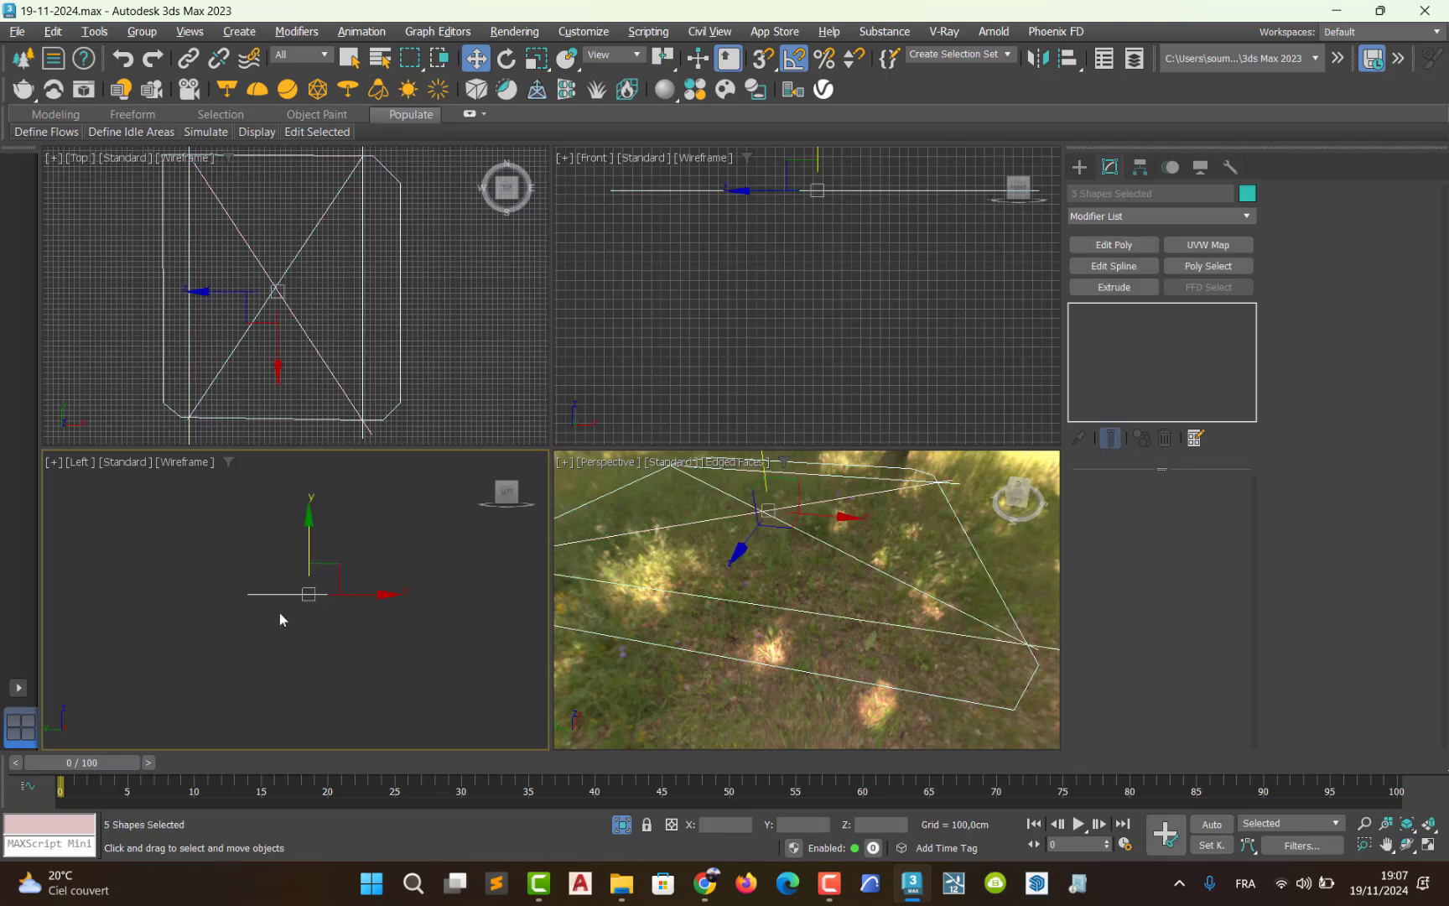
click(845, 629)
key(alt+w)
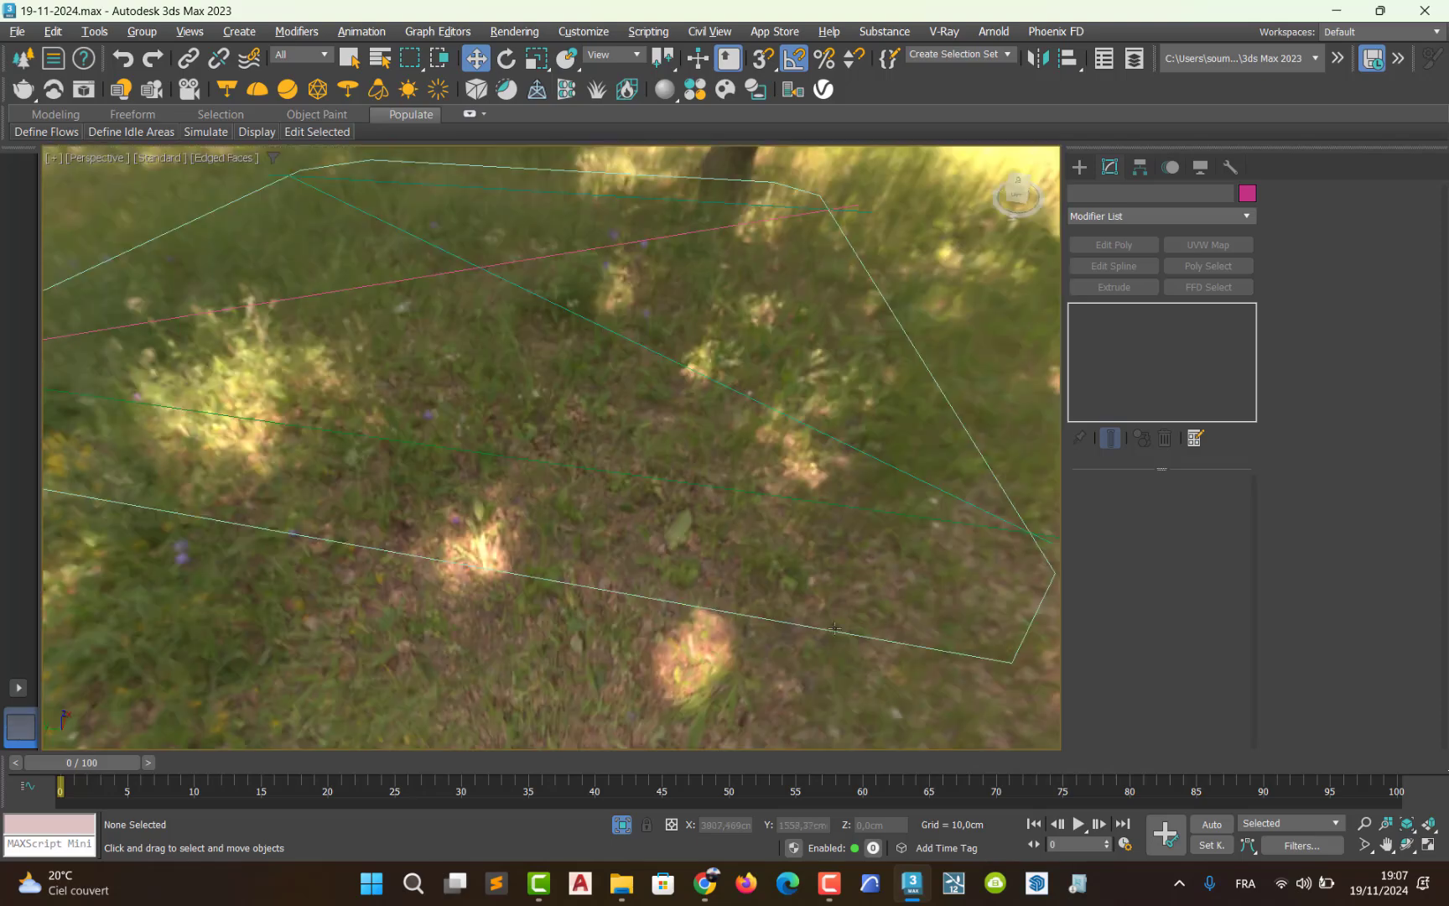
alt+middle_drag(780, 597, 789, 631)
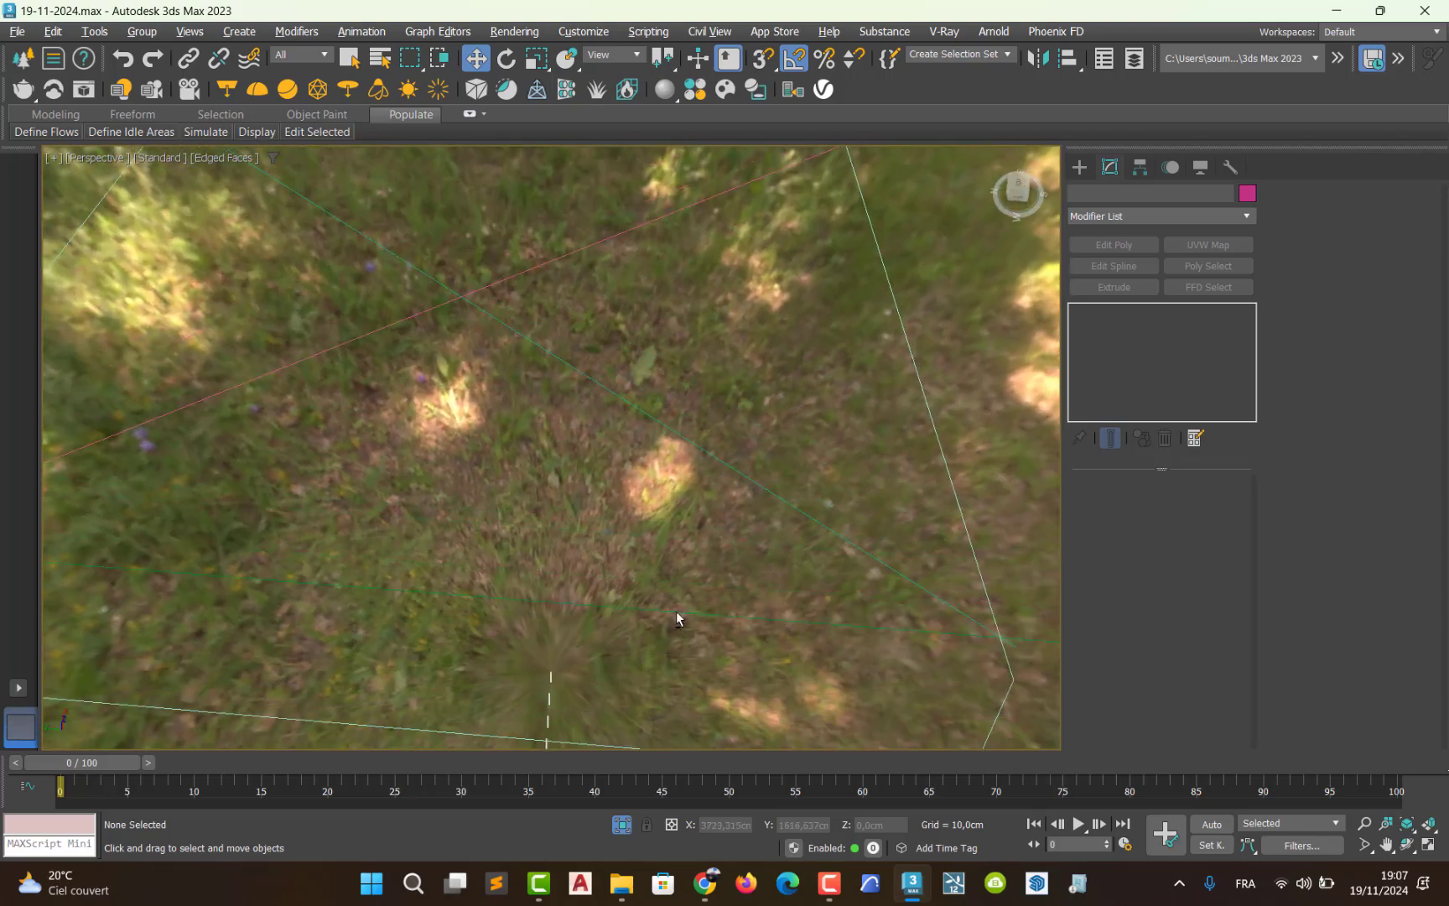
- Attach the two vertical lines and both diagonals to the floor outline as a single shape
key(alt+w)
click(384, 333)
middle_drag(353, 344, 372, 349)
click(418, 375)
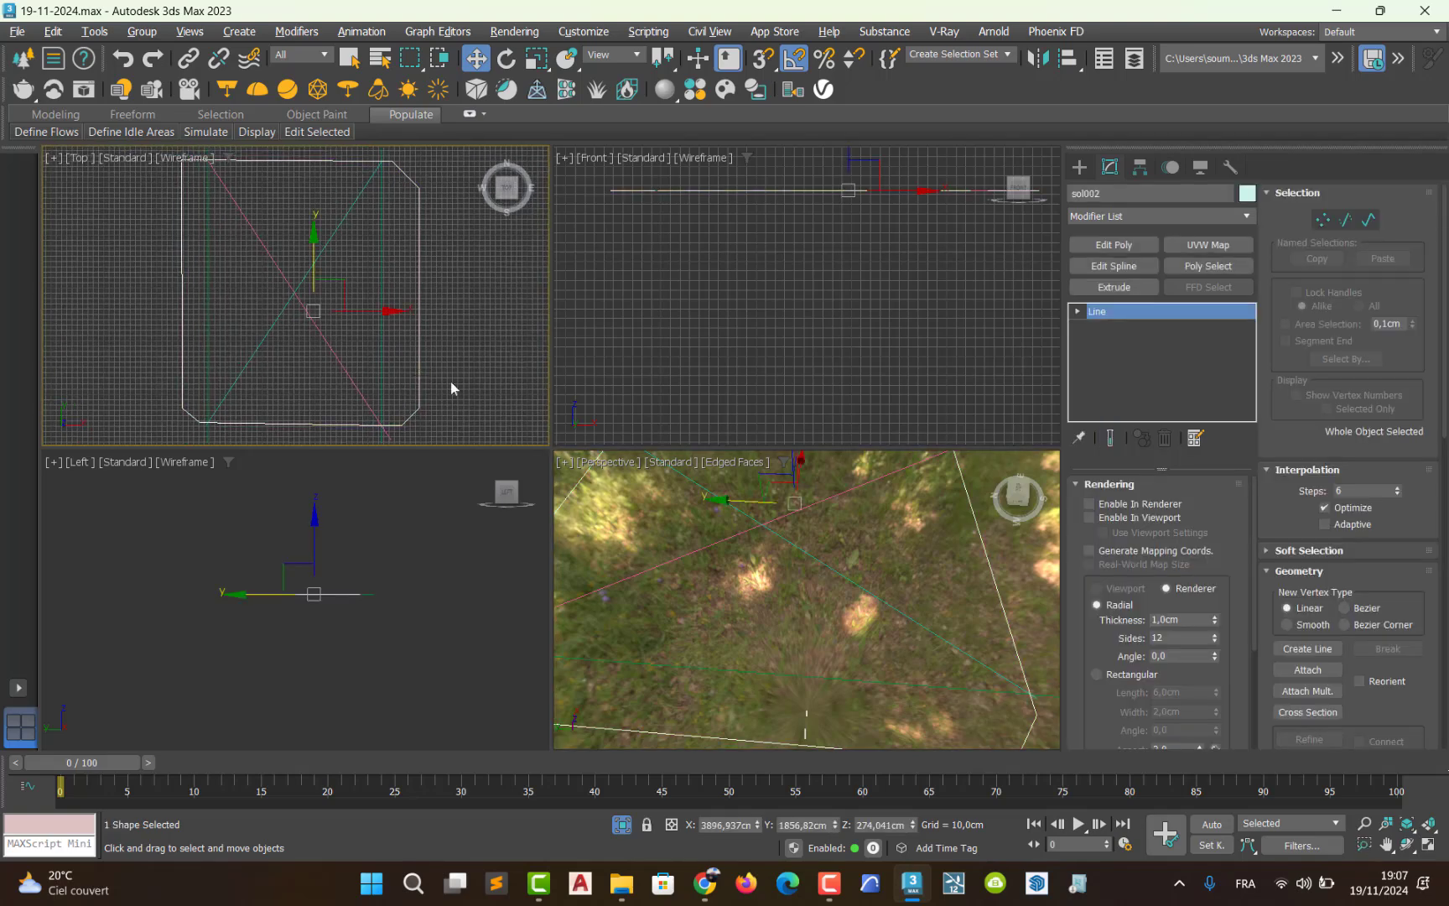
click(1369, 221)
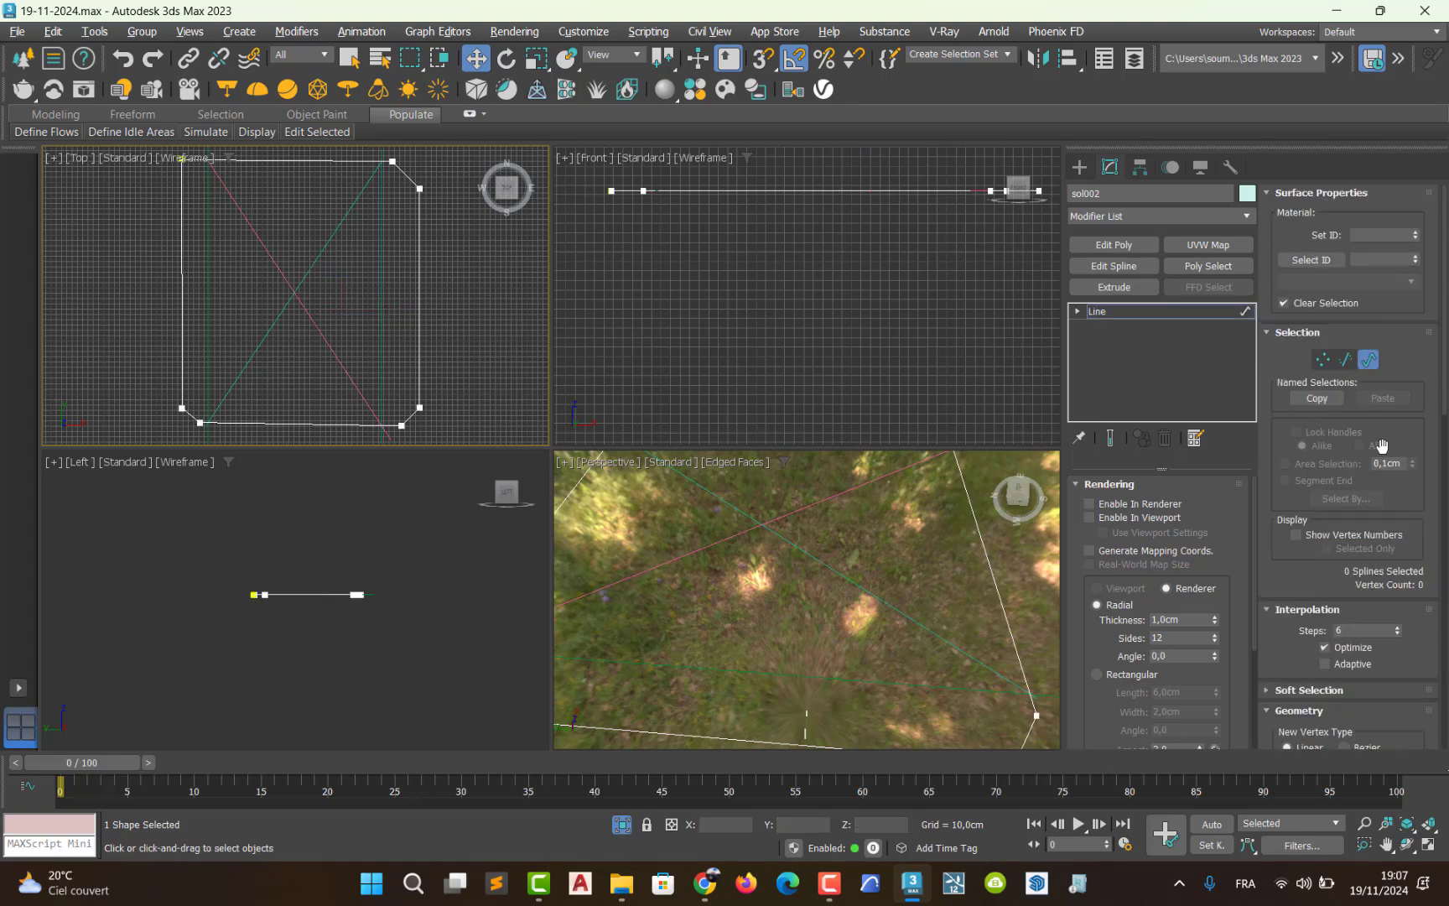
scroll(1393, 503, down, 5)
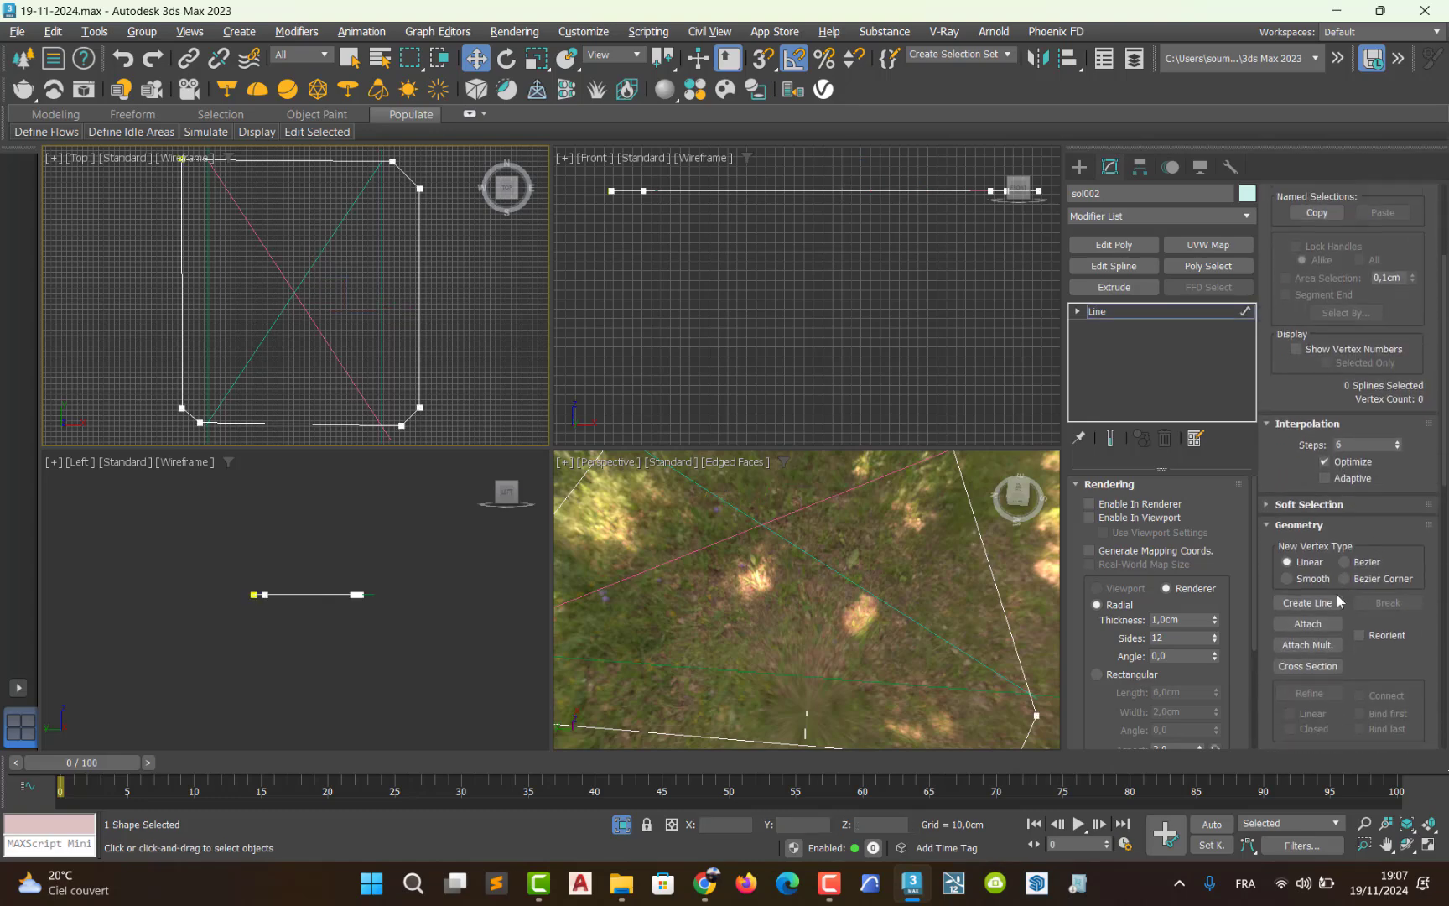
click(1304, 624)
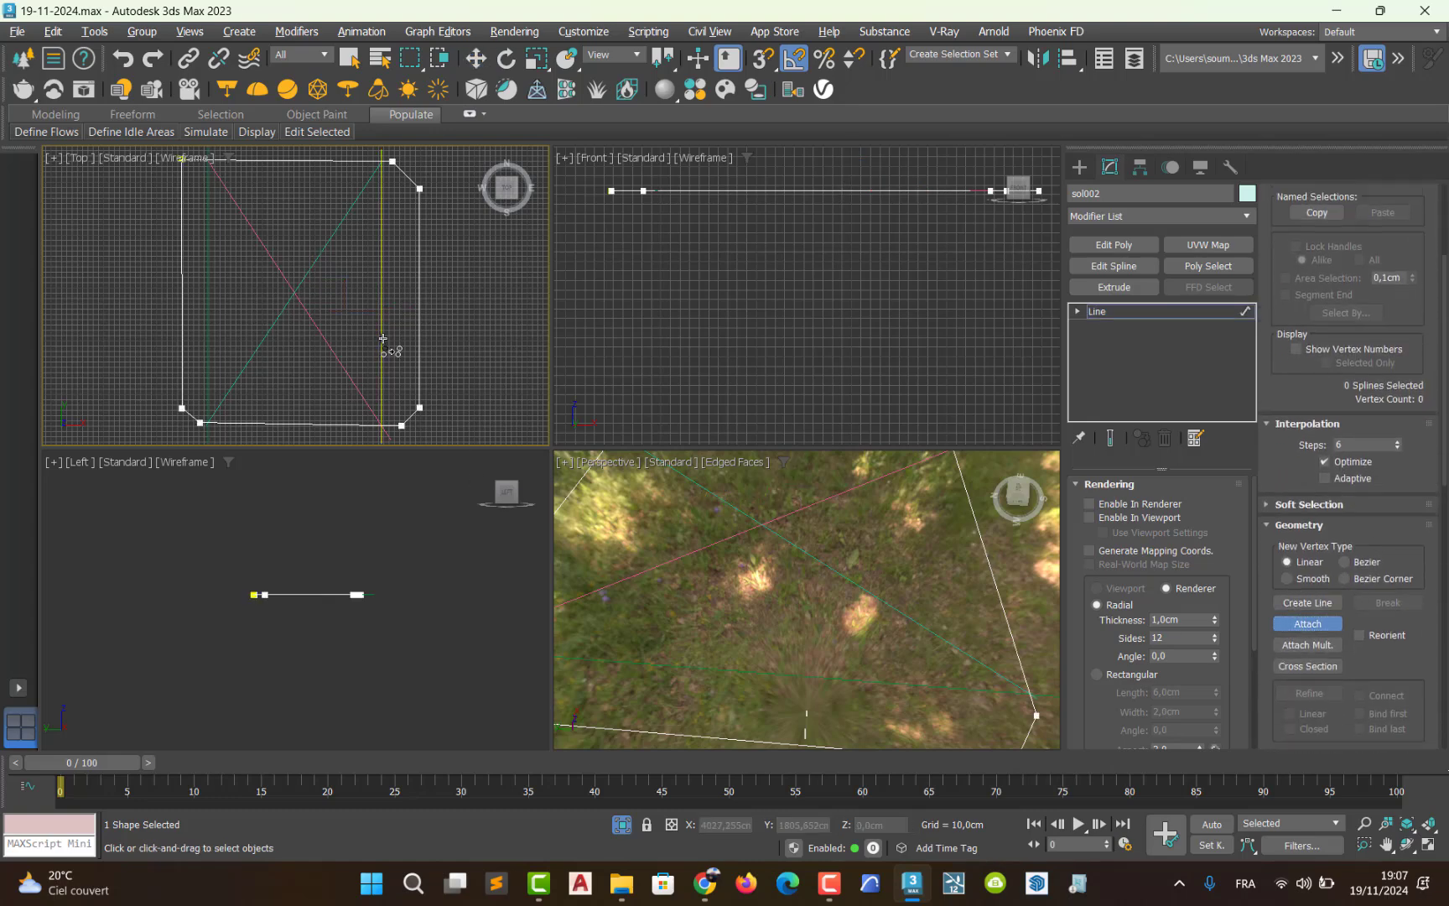
click(337, 365)
click(261, 352)
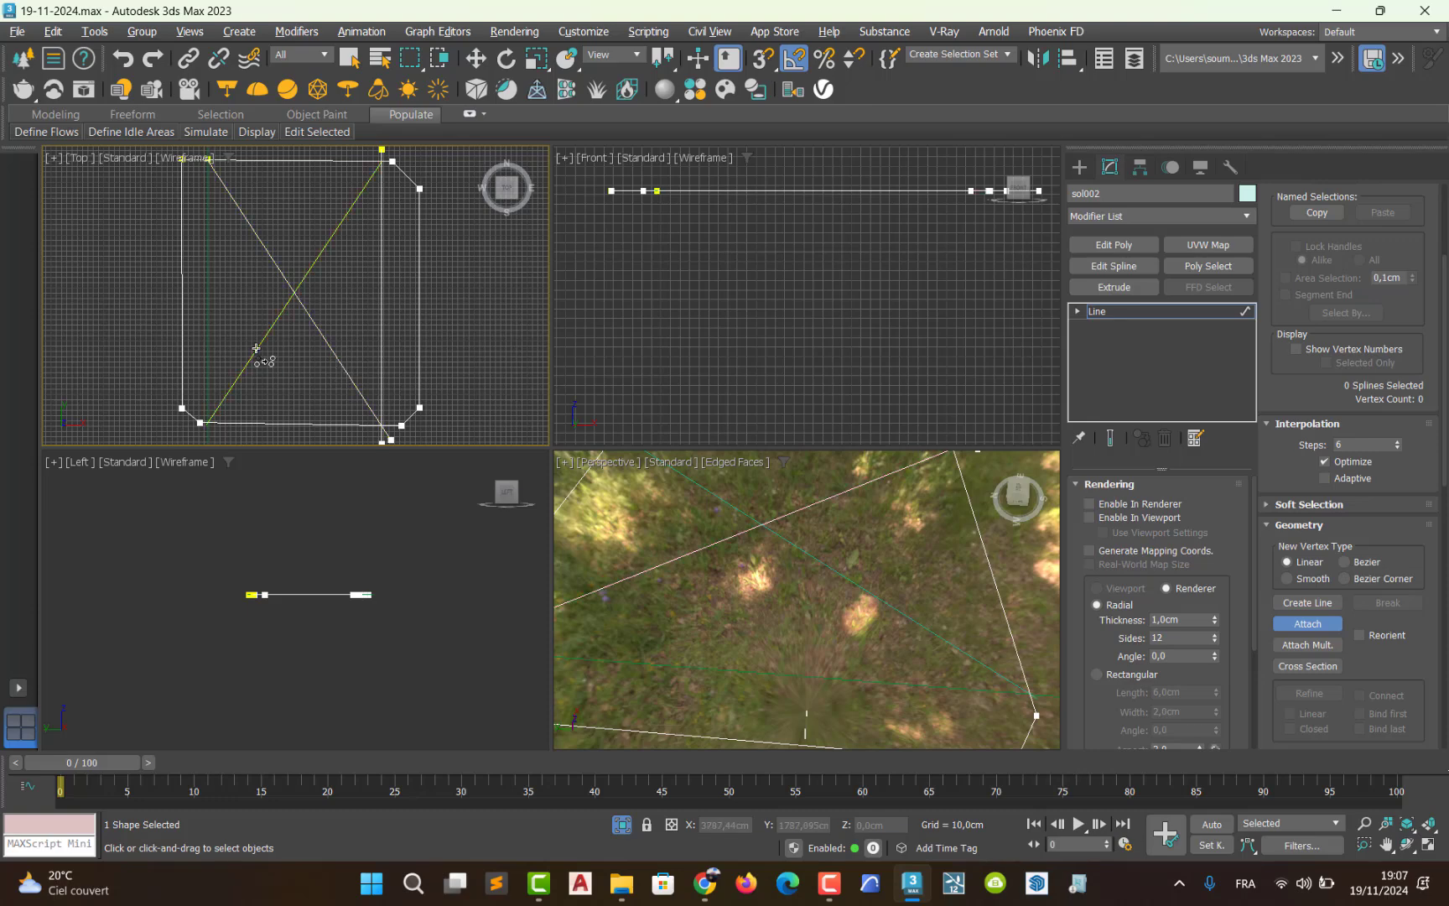
click(209, 323)
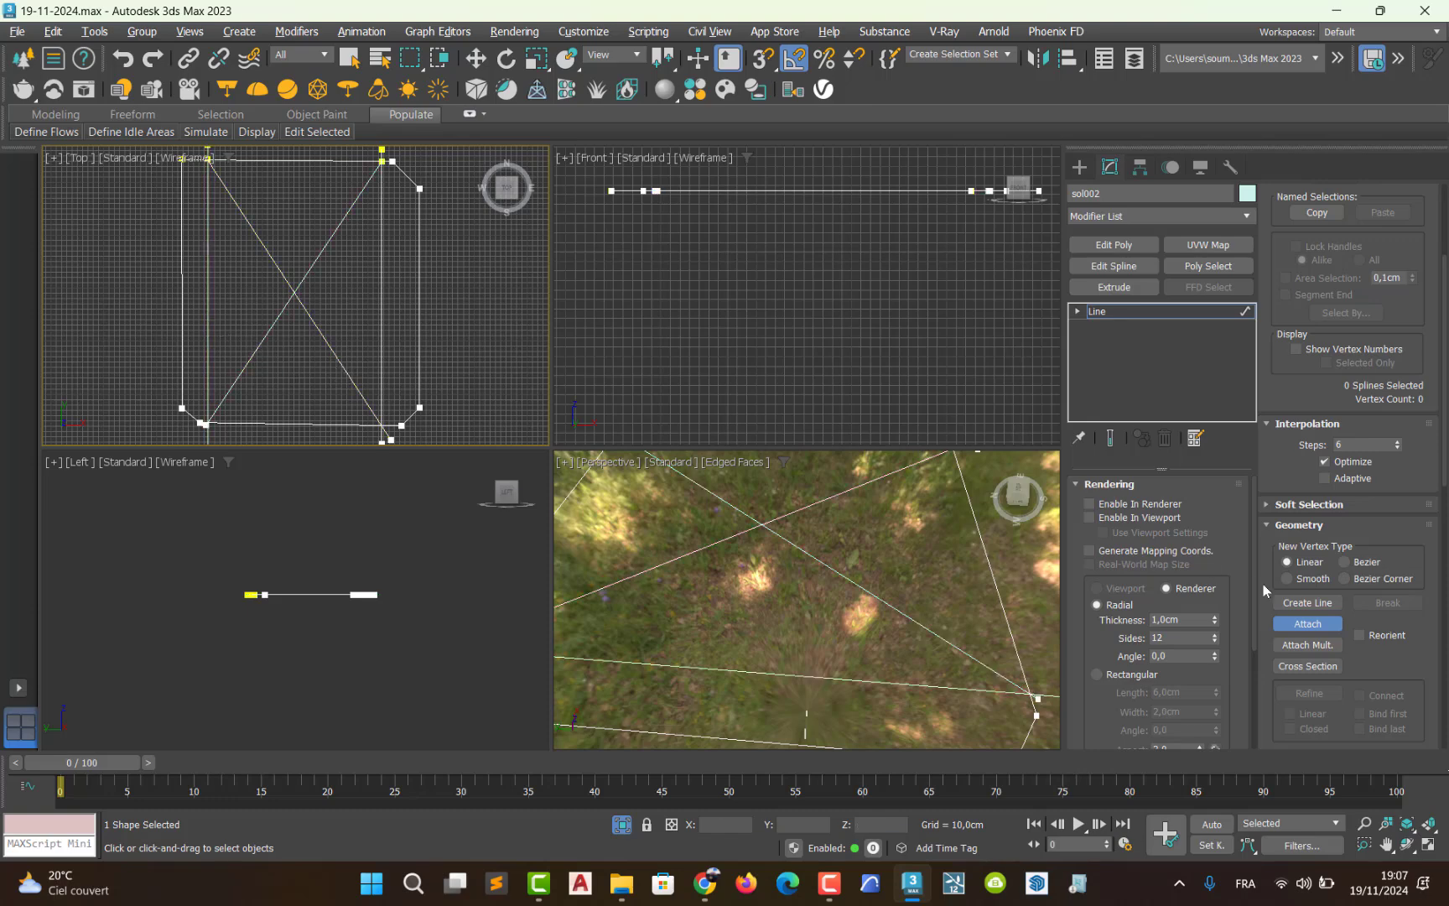
click(1313, 626)
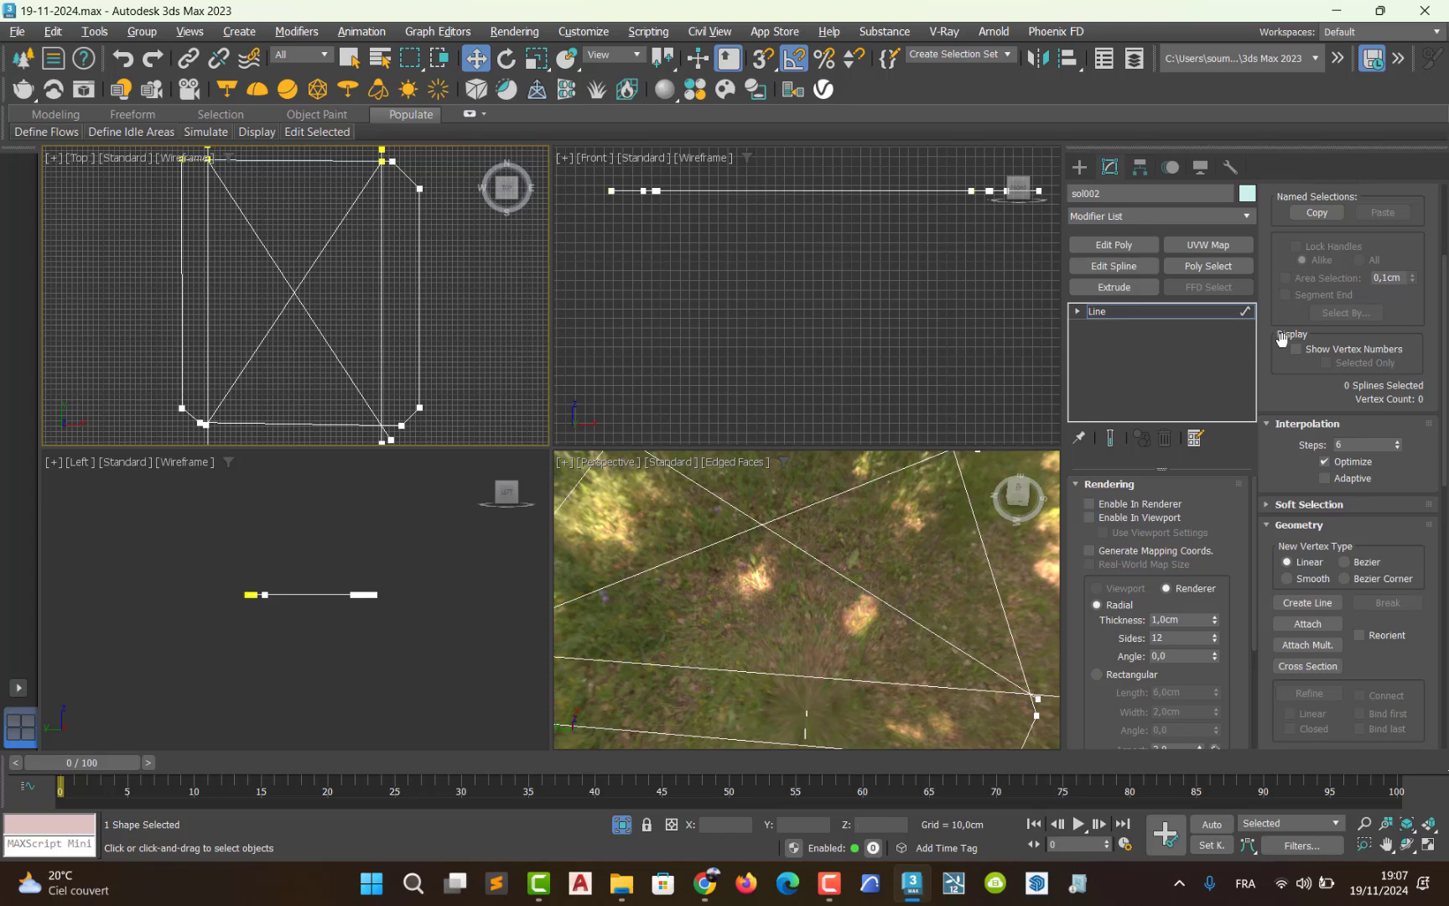
- Trim the ends of the vertical lines and the diagonal that overhang the outline's upper and lower edges
scroll(1294, 377, up, 4)
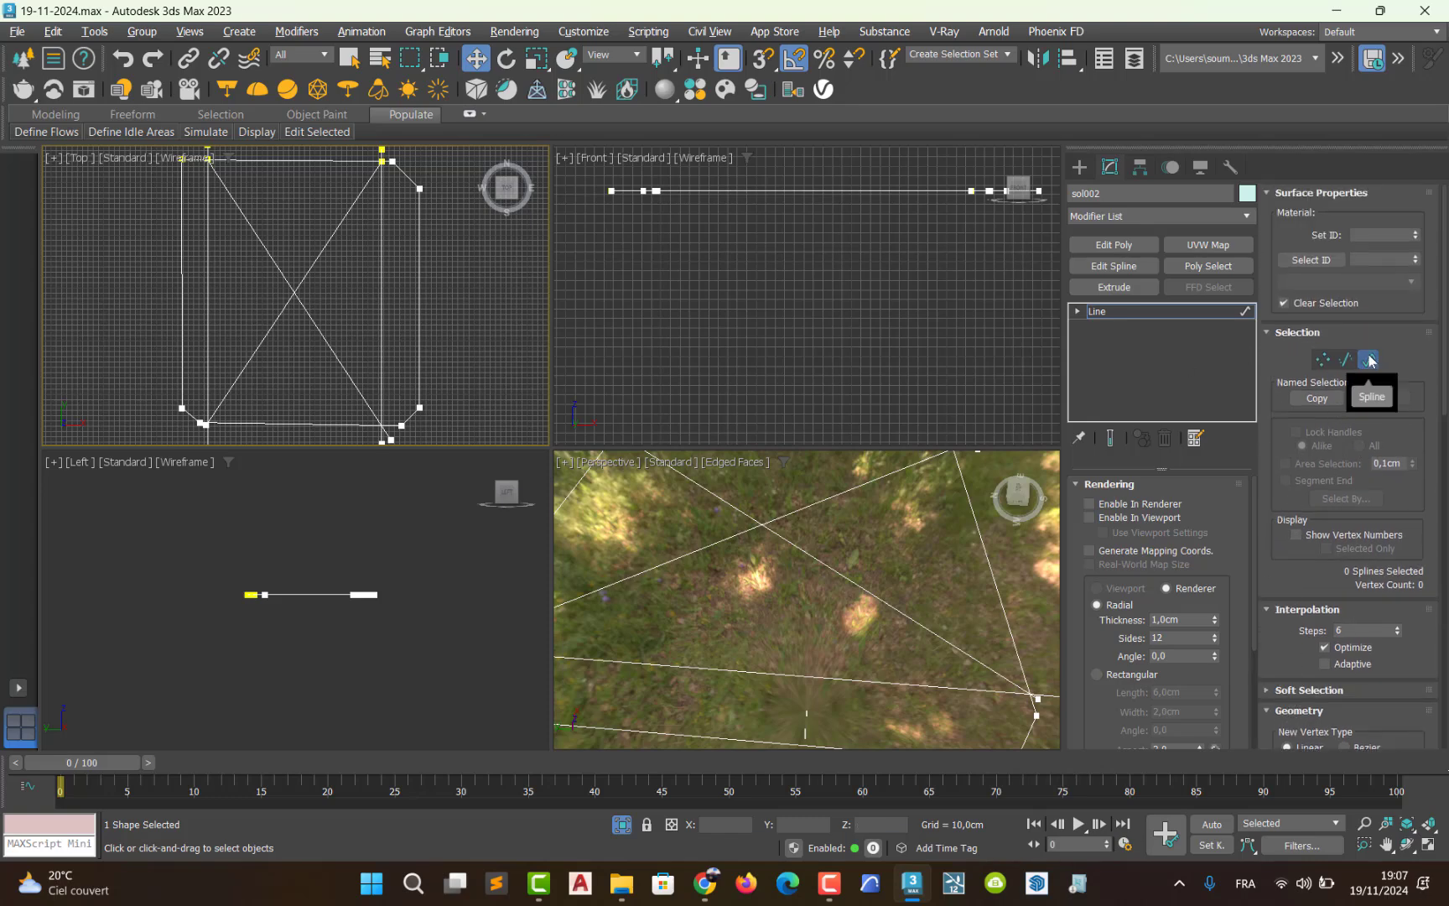
scroll(1326, 219, down, 10)
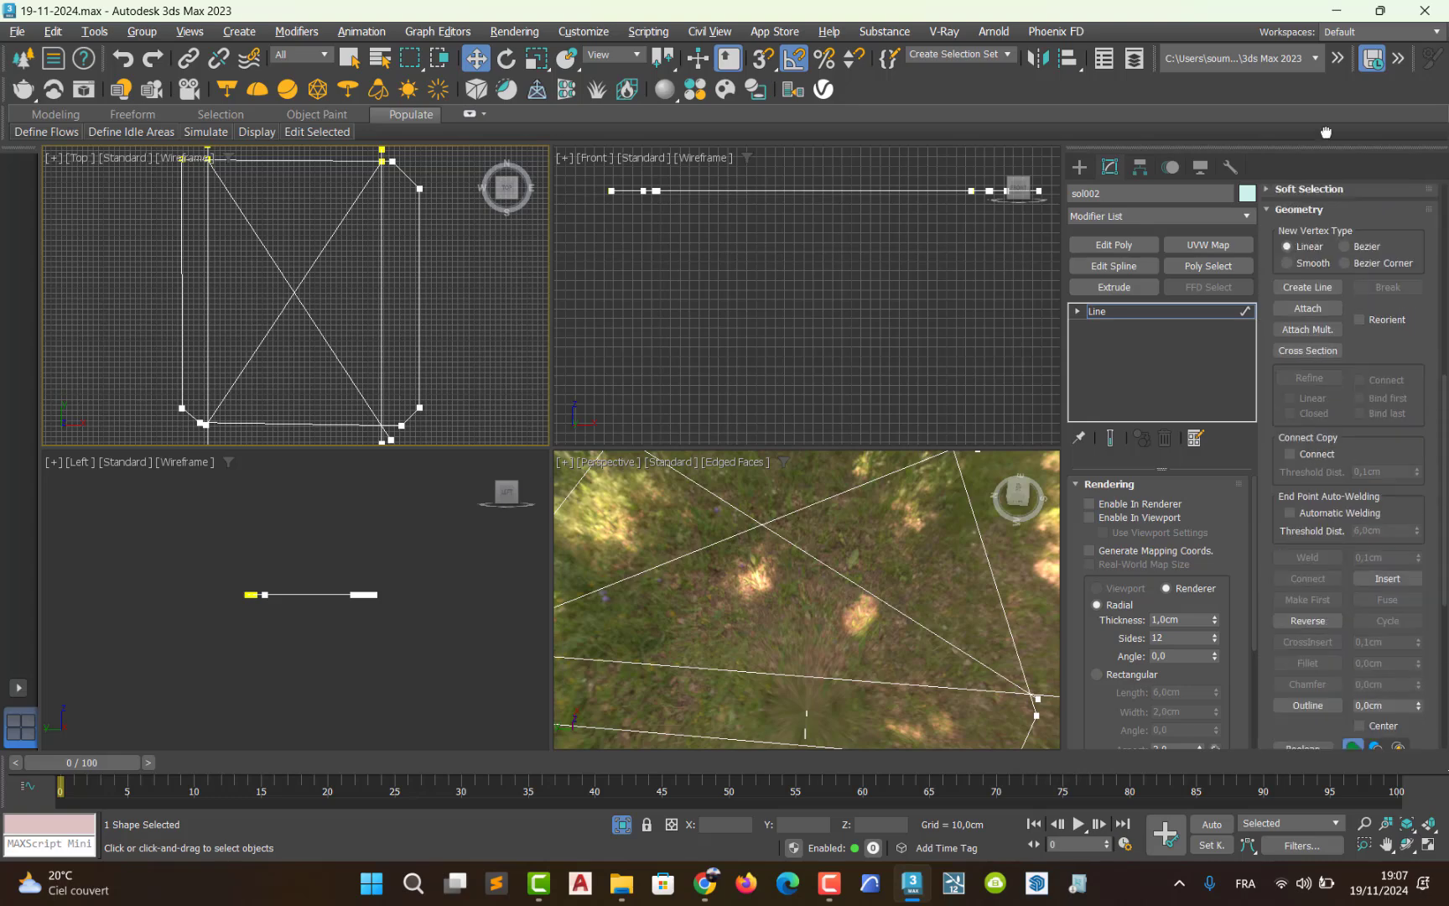
click(1324, 671)
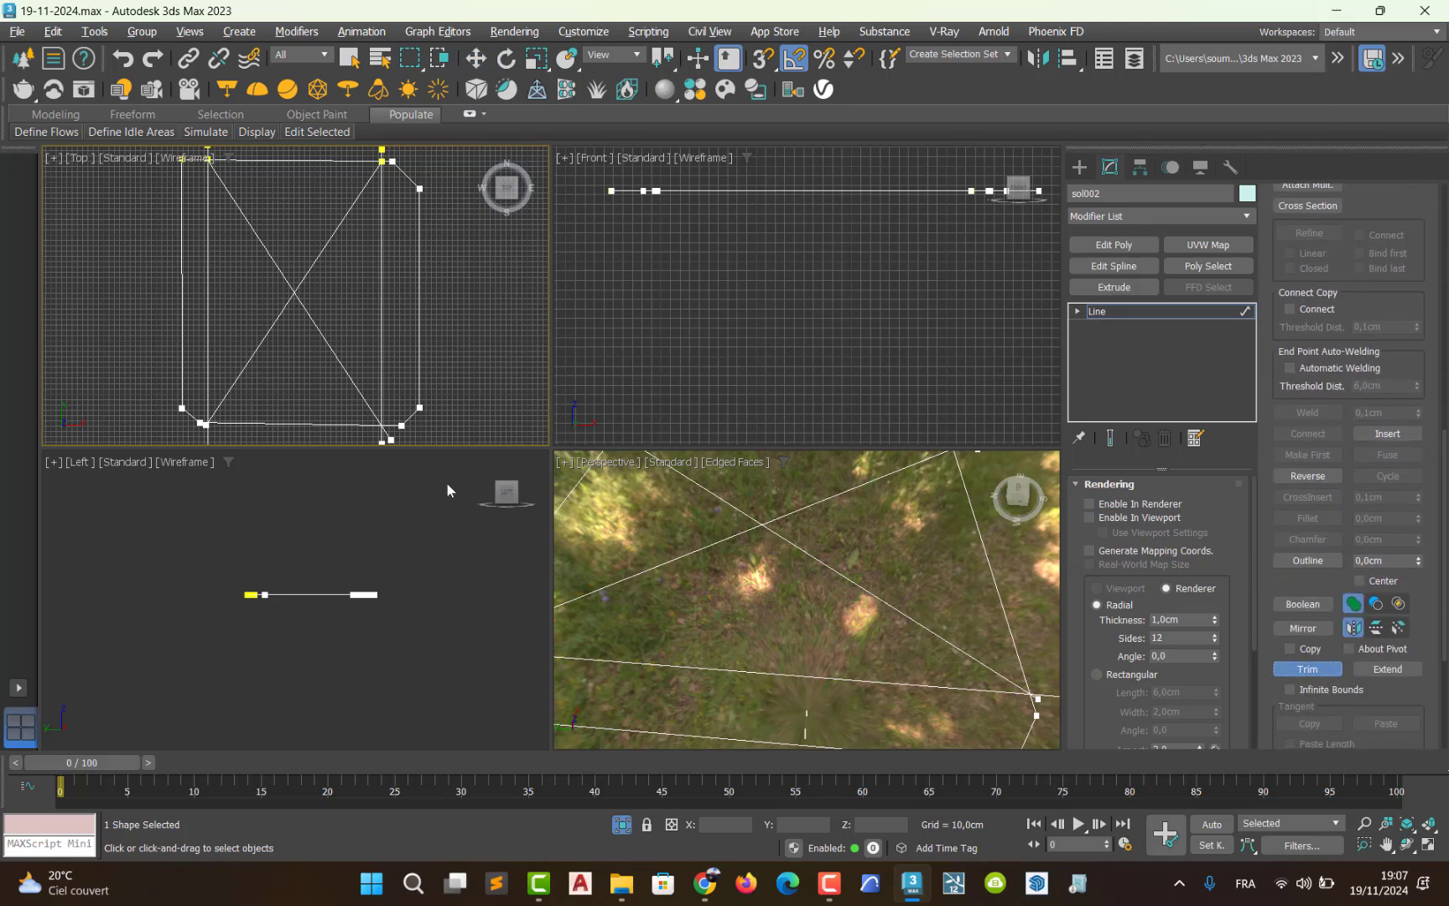
middle_drag(385, 167, 406, 205)
key(alt+w)
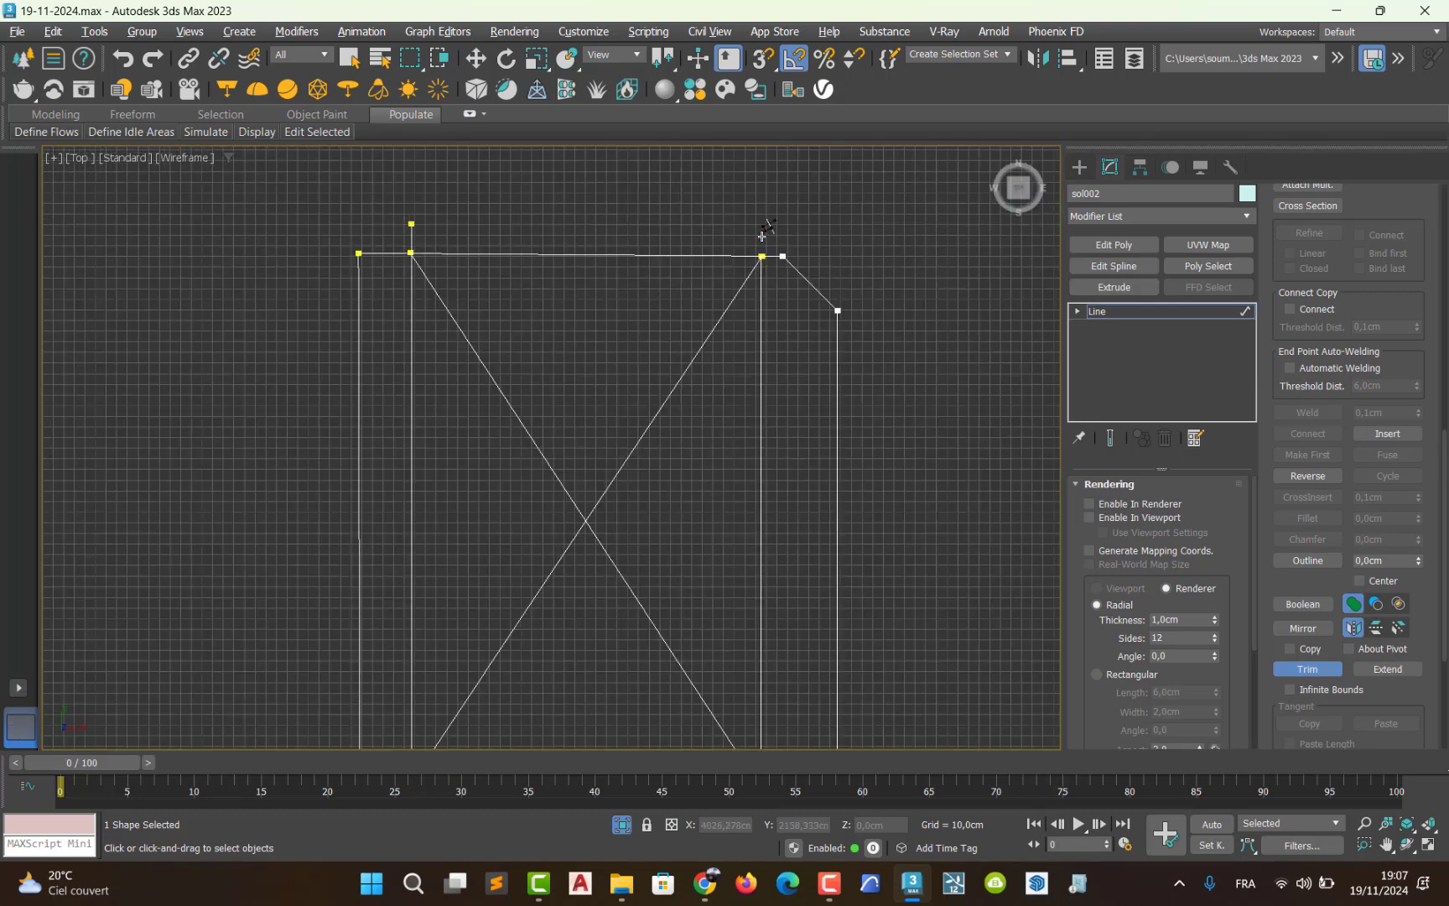
click(411, 236)
middle_drag(519, 533, 536, 376)
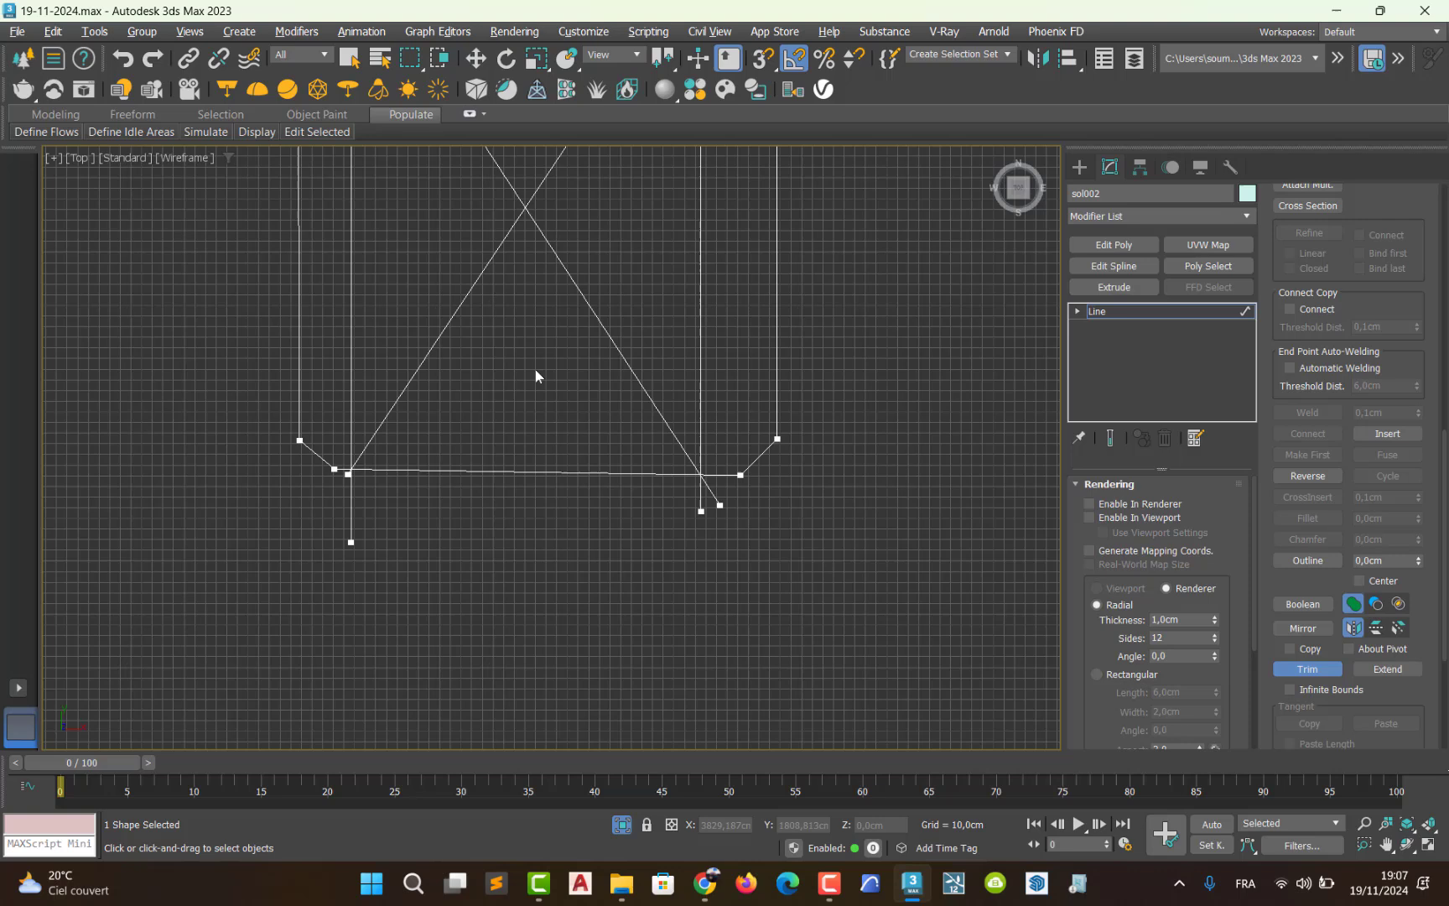
click(700, 500)
click(351, 528)
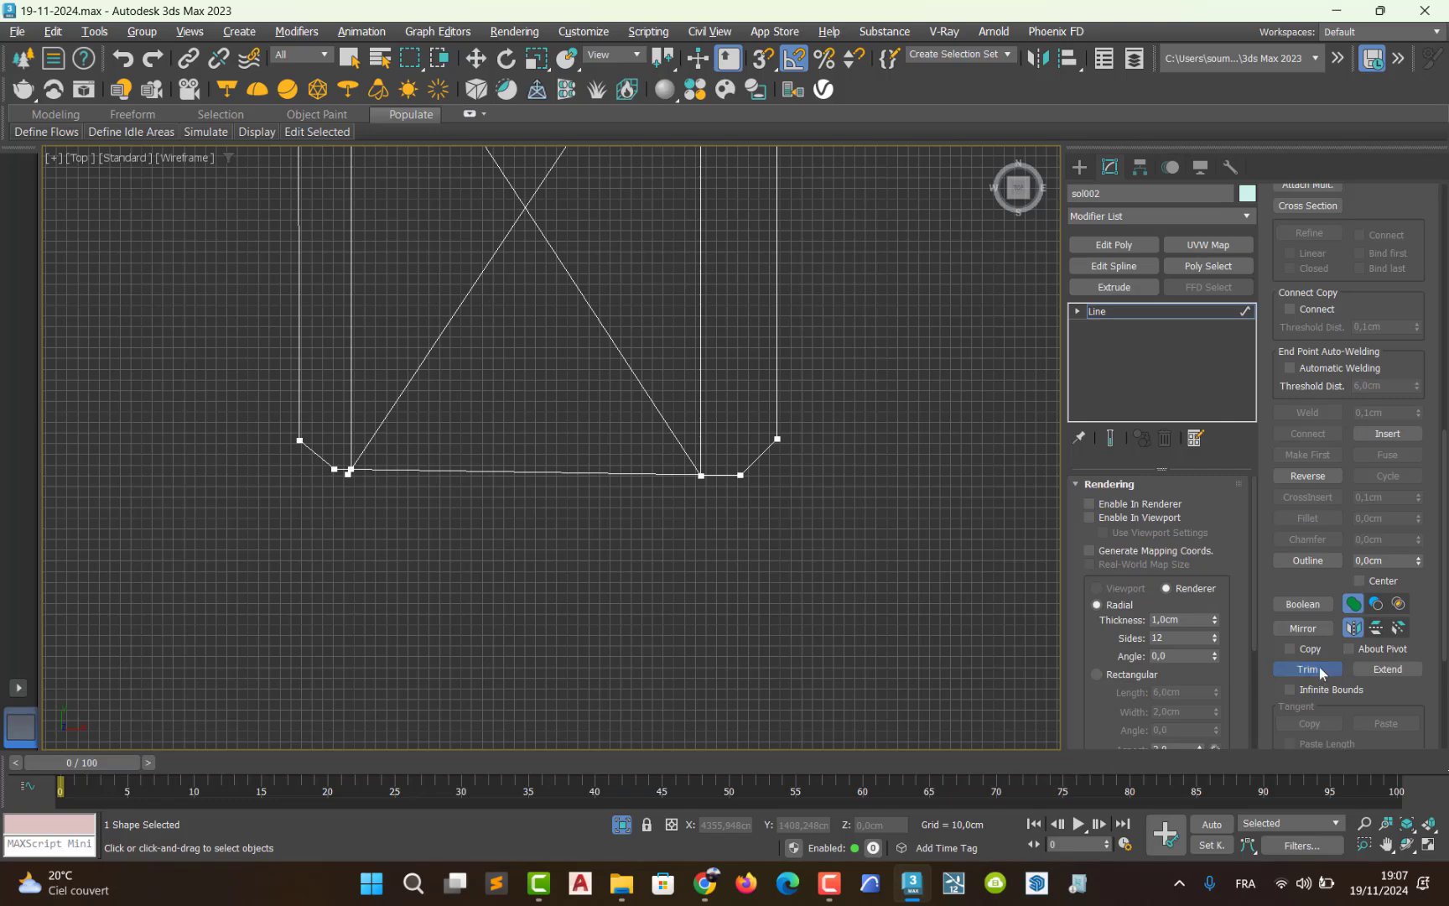
key(w)
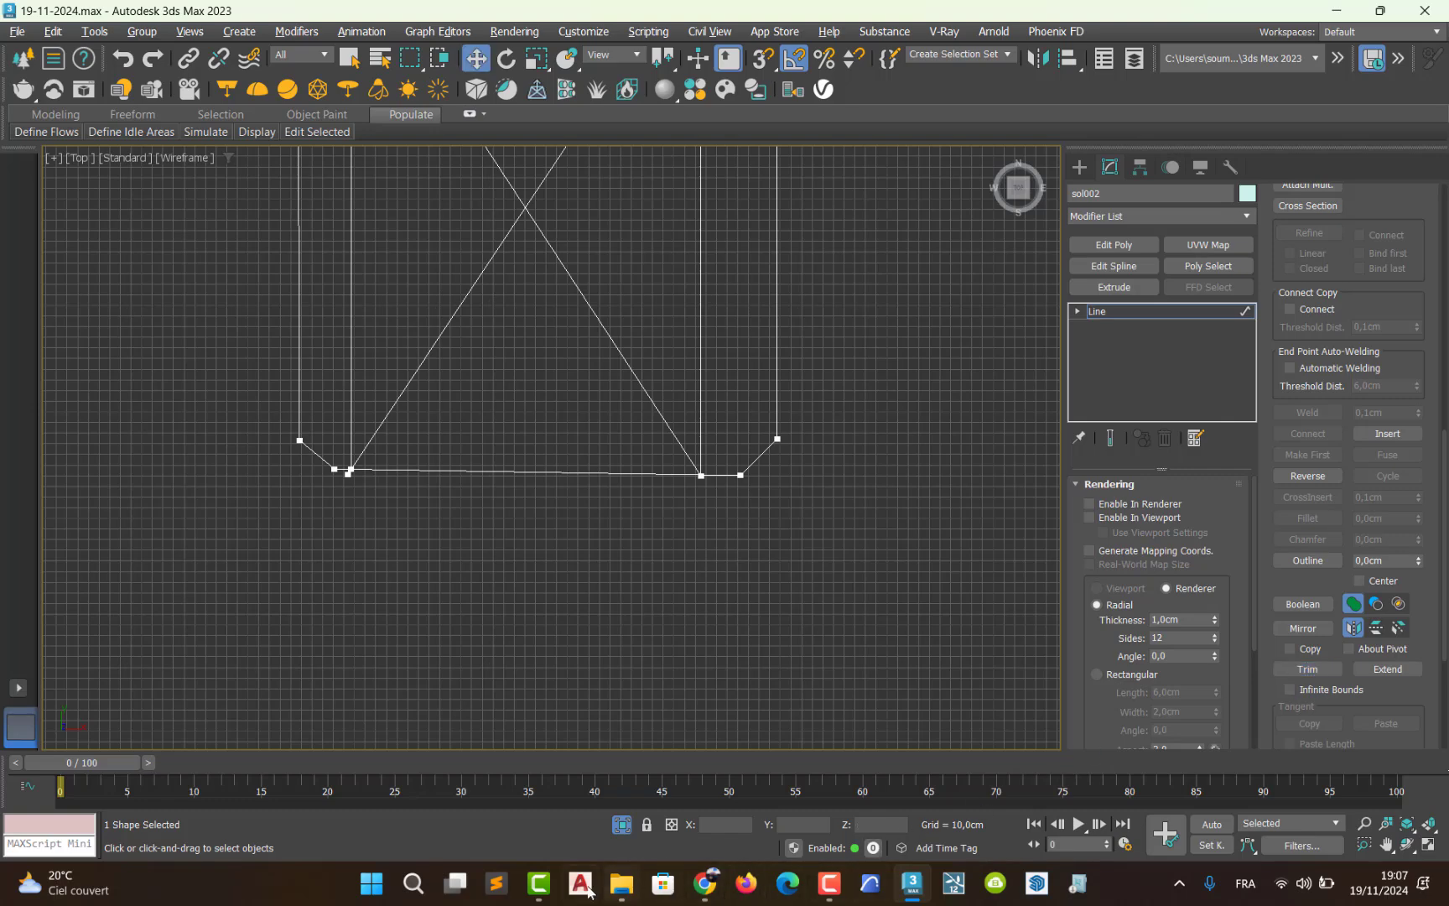
click(538, 883)
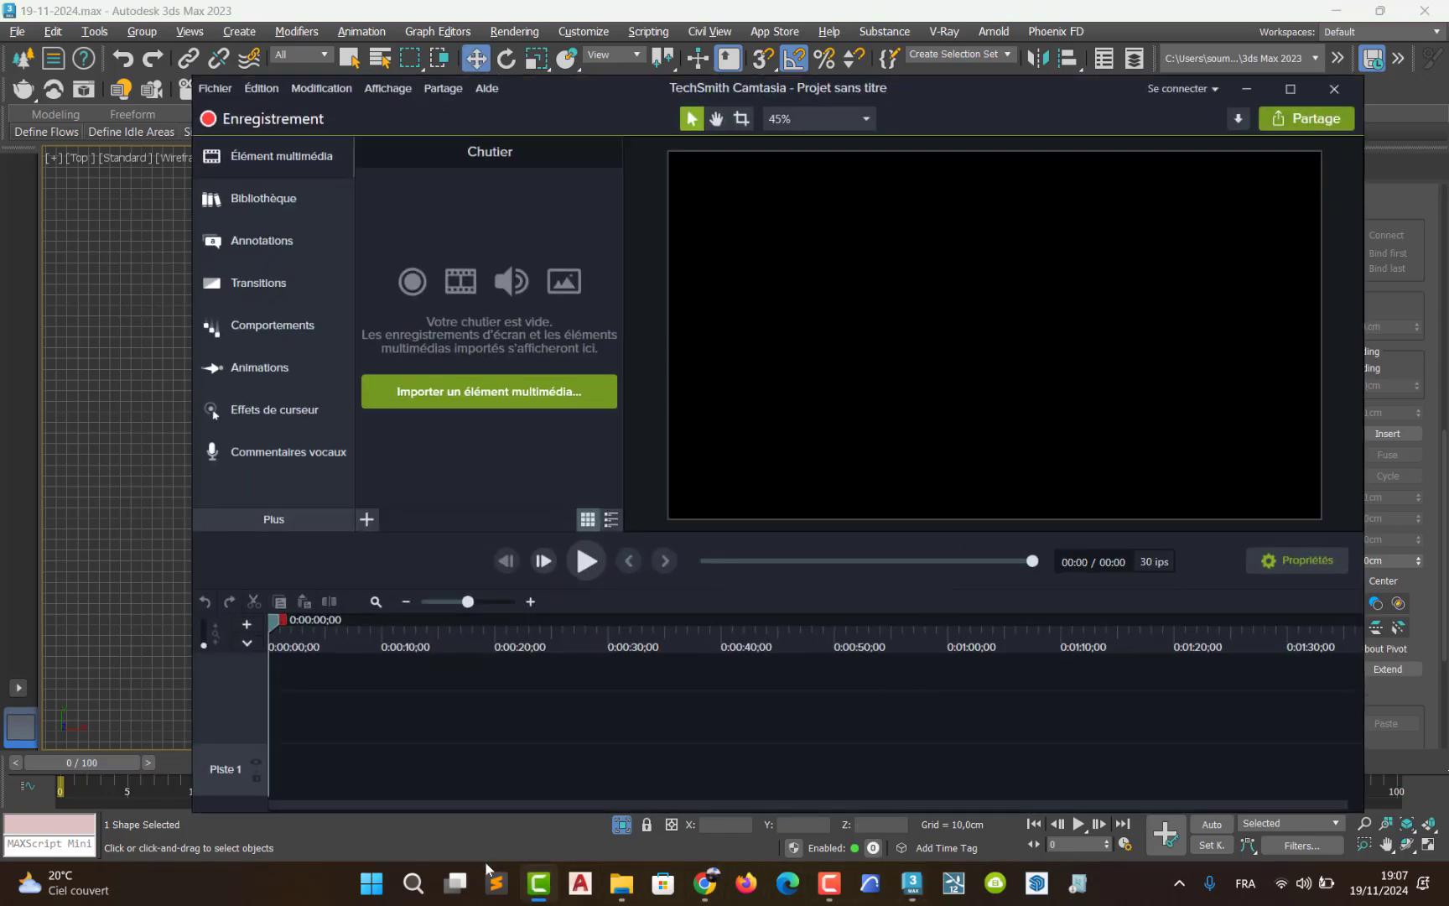
click(538, 883)
click(828, 883)
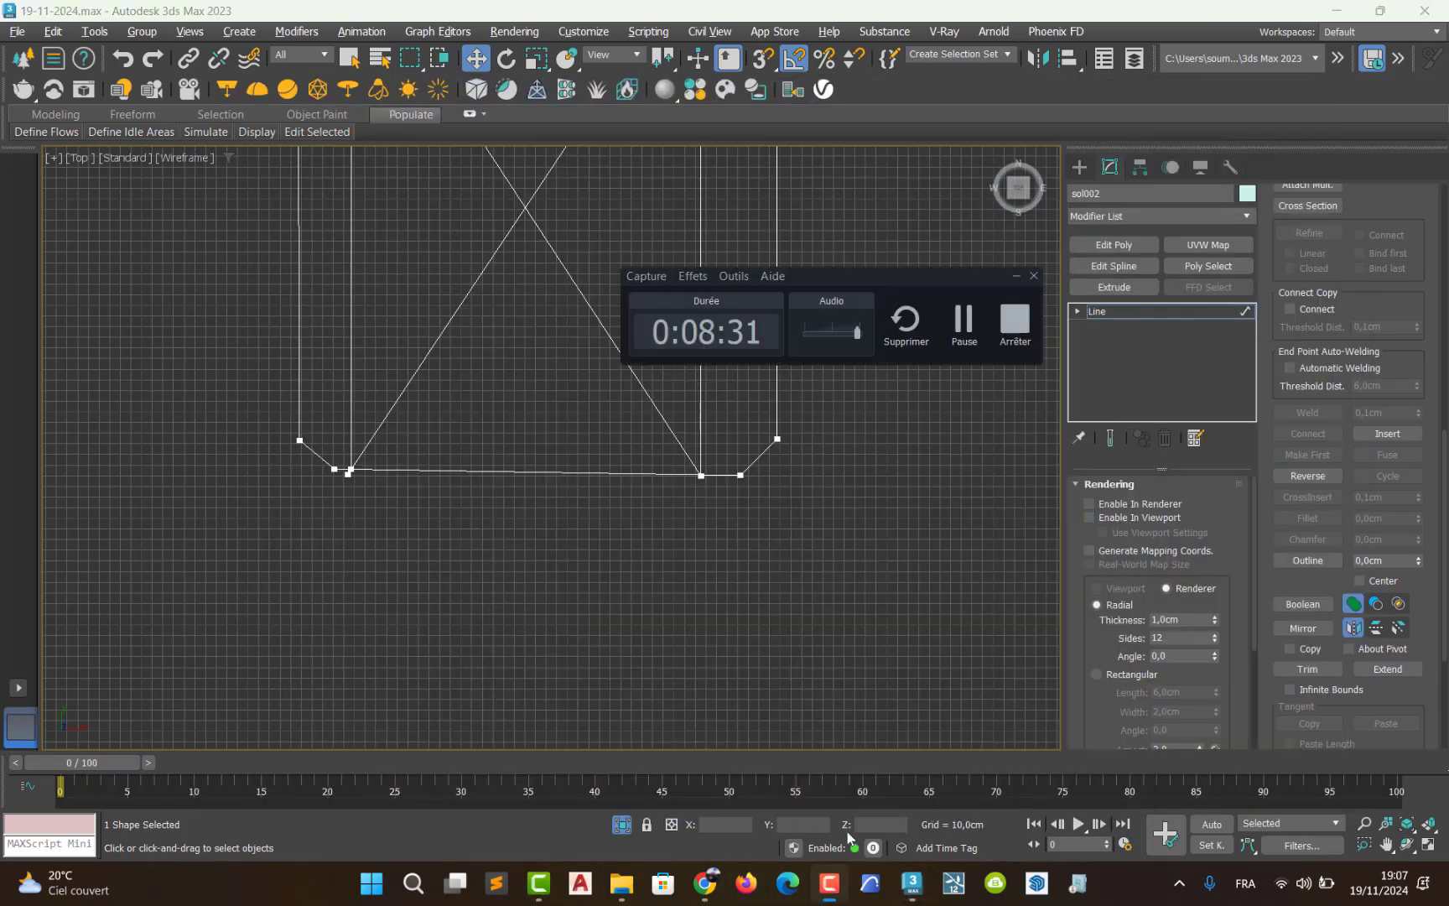
click(964, 320)
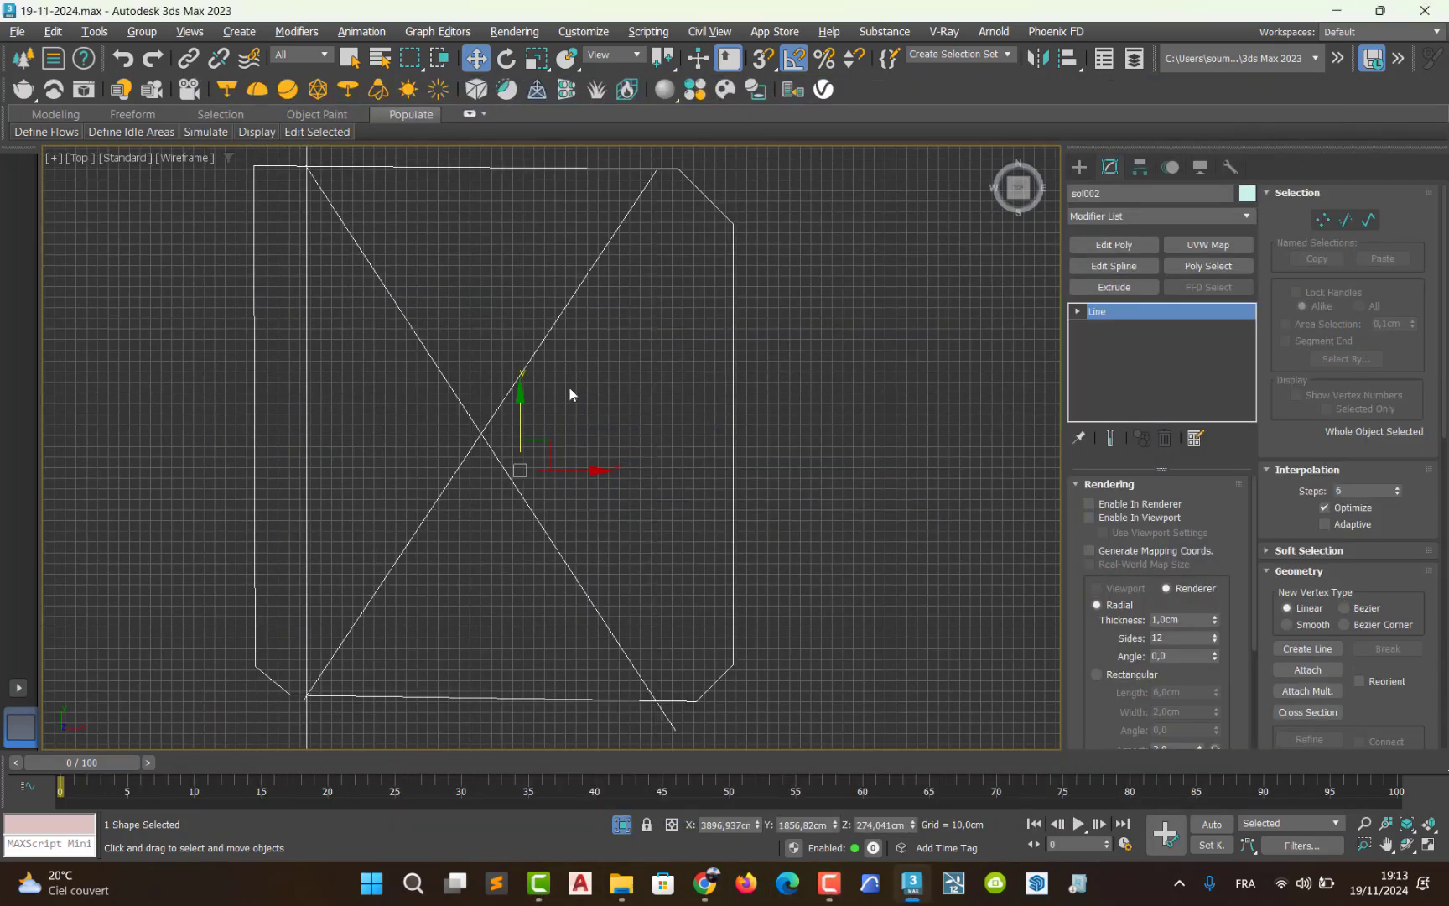
- Start the Line tool and turn on 3D snapping with Vertex as the snap target
middle_drag(569, 388, 594, 407)
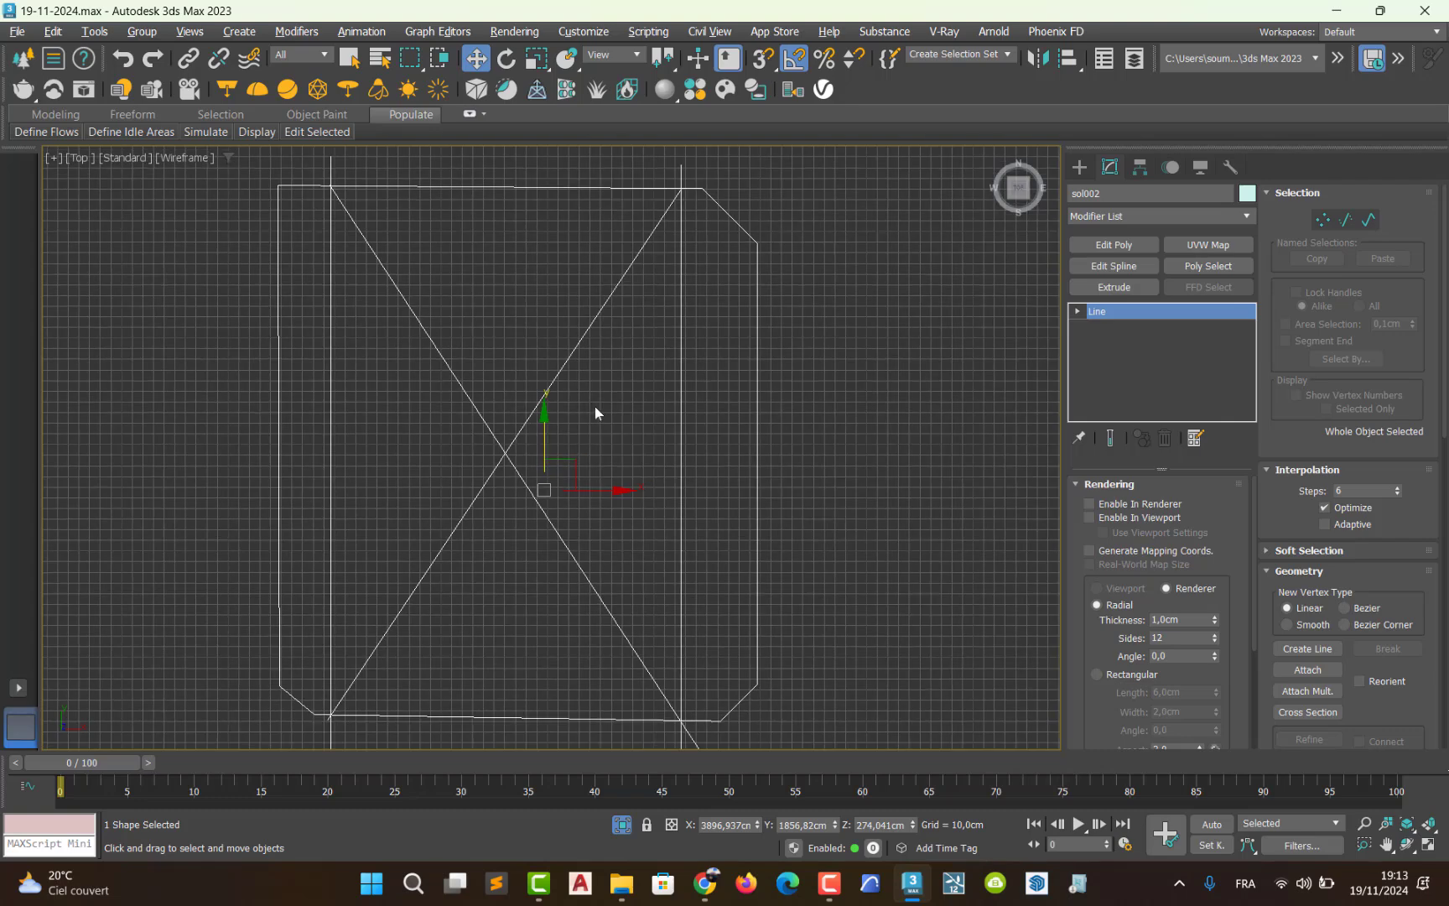
click(1079, 167)
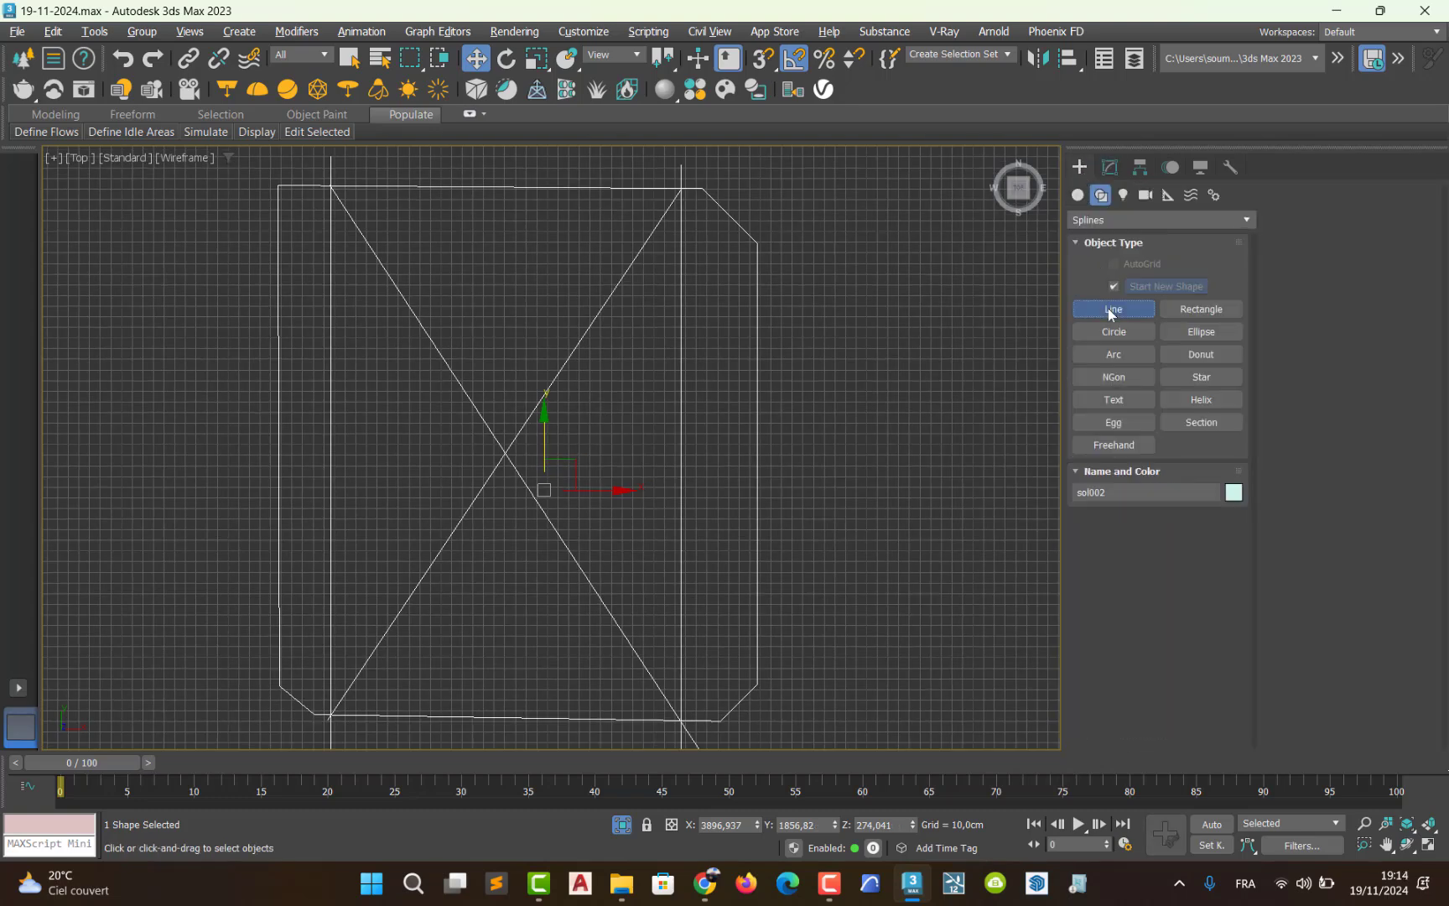
click(1108, 307)
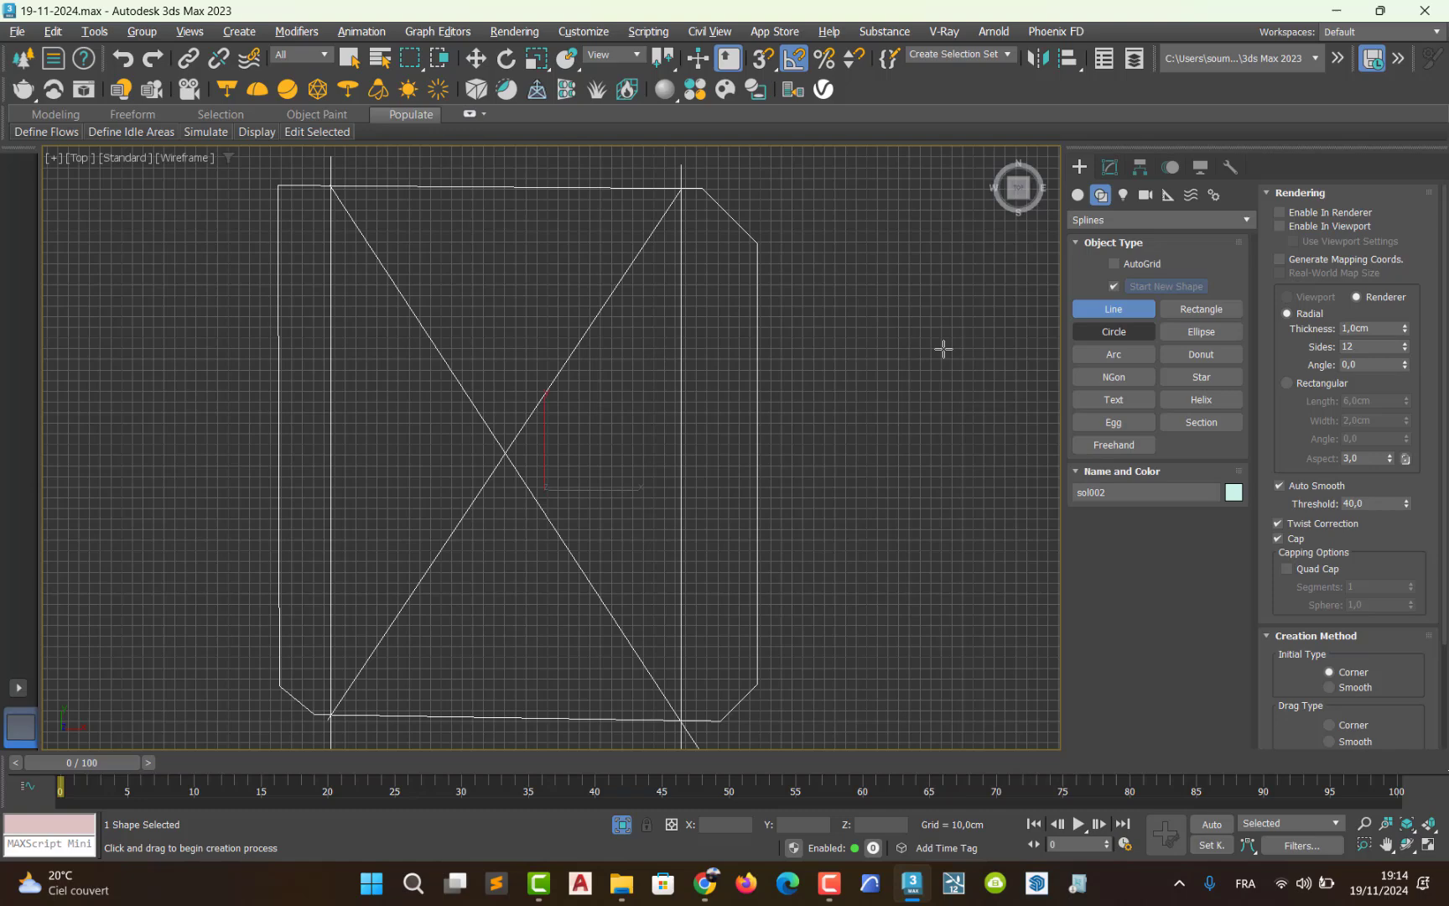
click(763, 60)
right_click(763, 60)
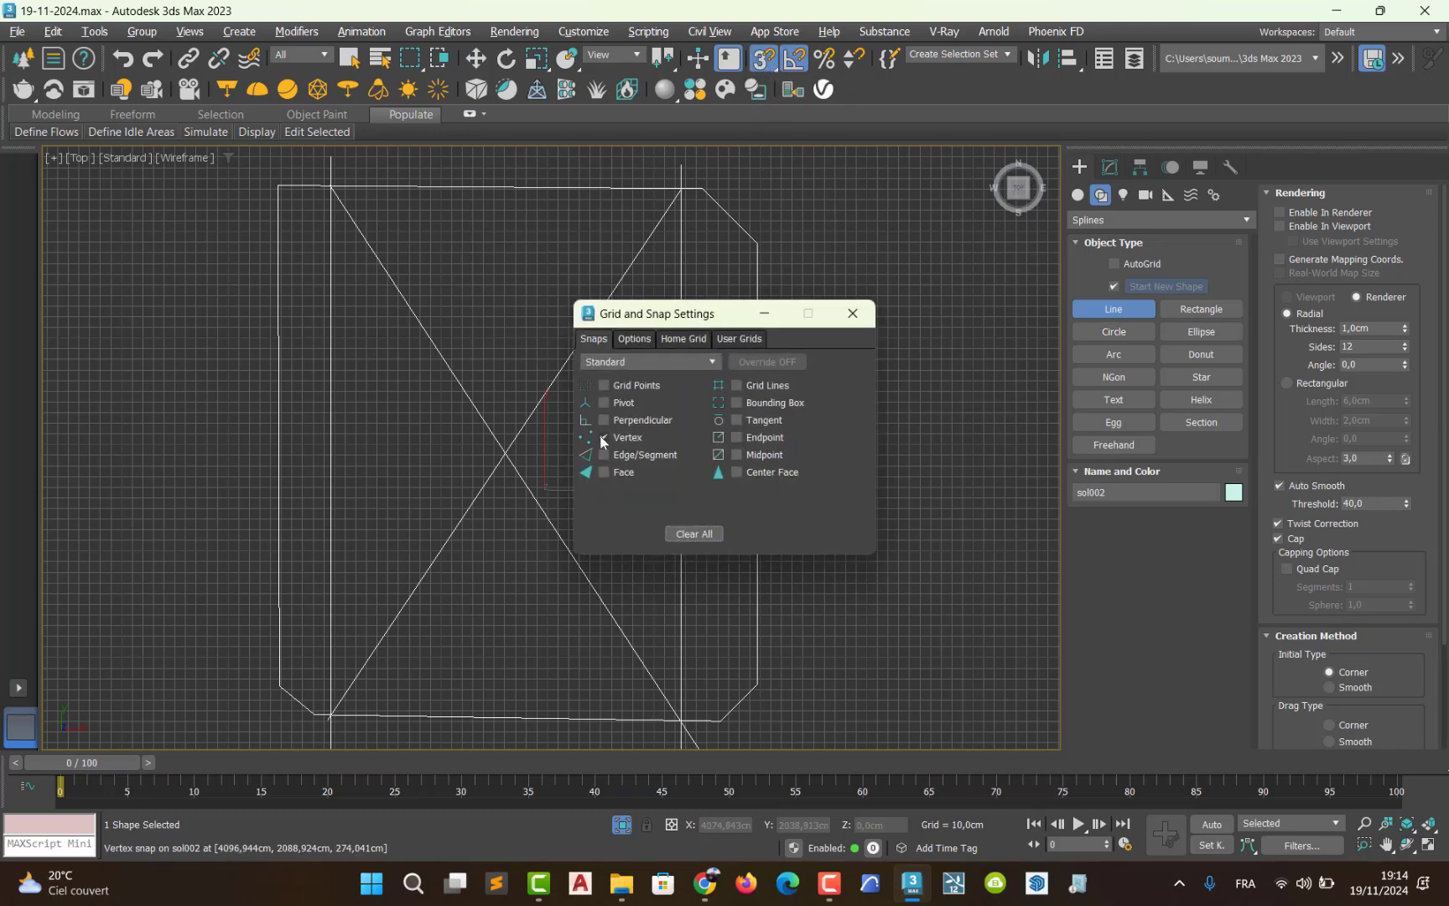
click(853, 313)
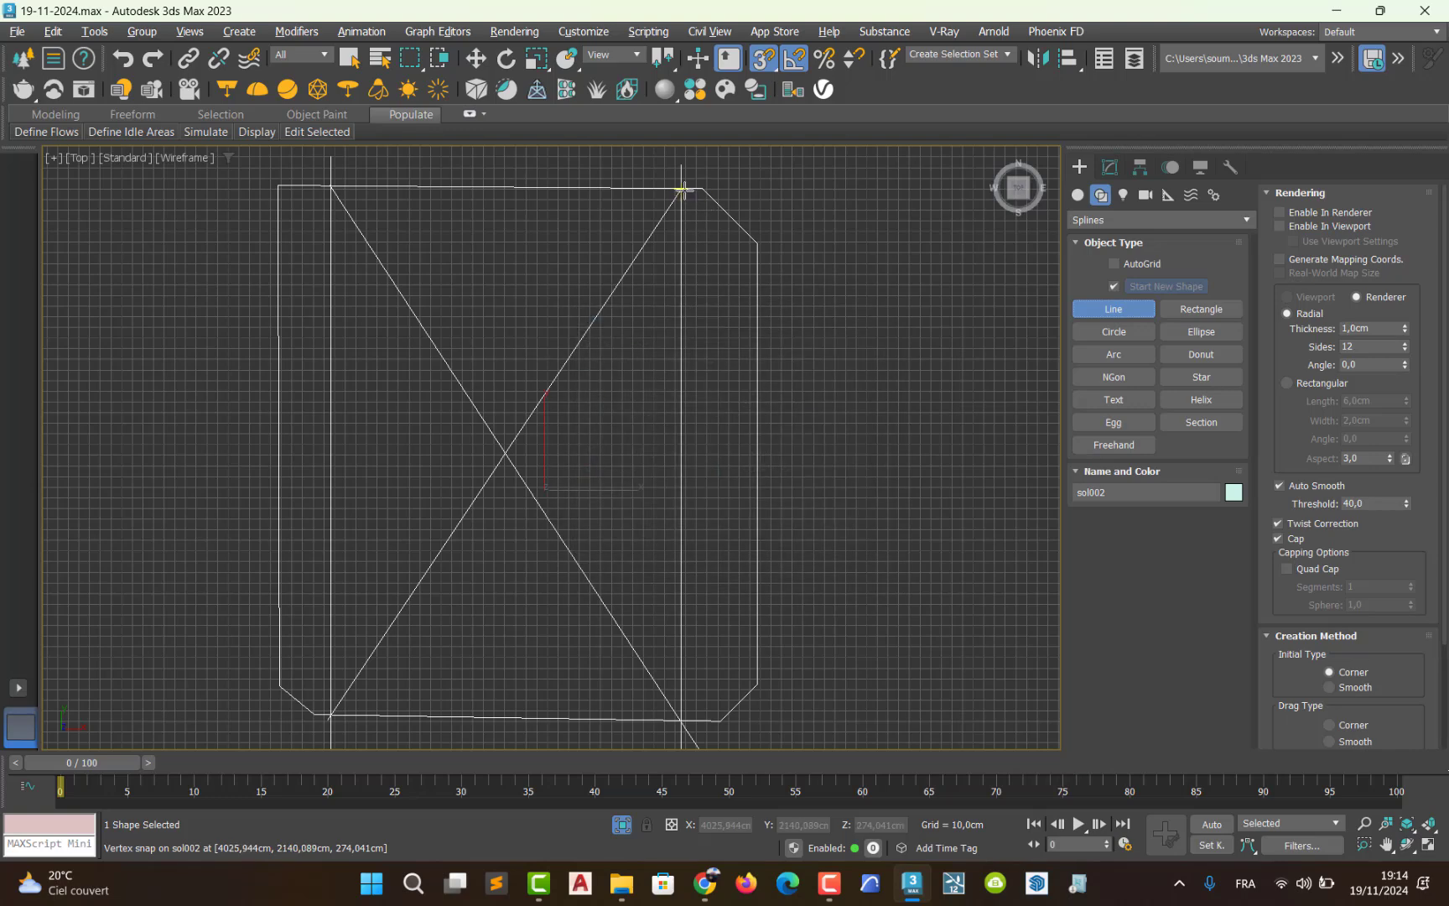
- Draw a line from the outline's upper-right intersection to the diagonals' crossing, continuing toward the lower-right intersection
scroll(684, 193, up, 5)
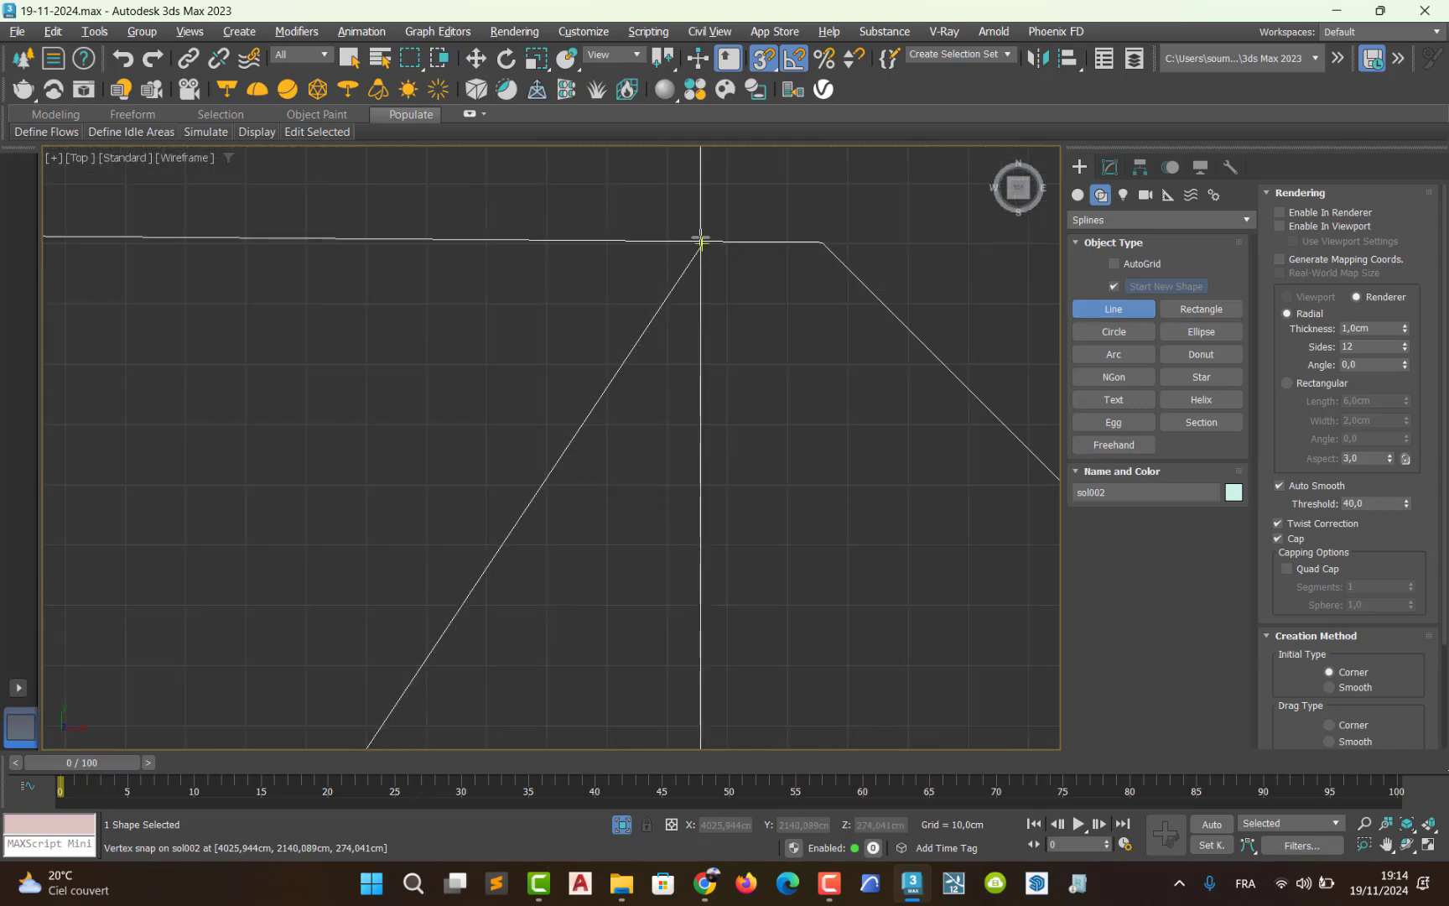
click(702, 243)
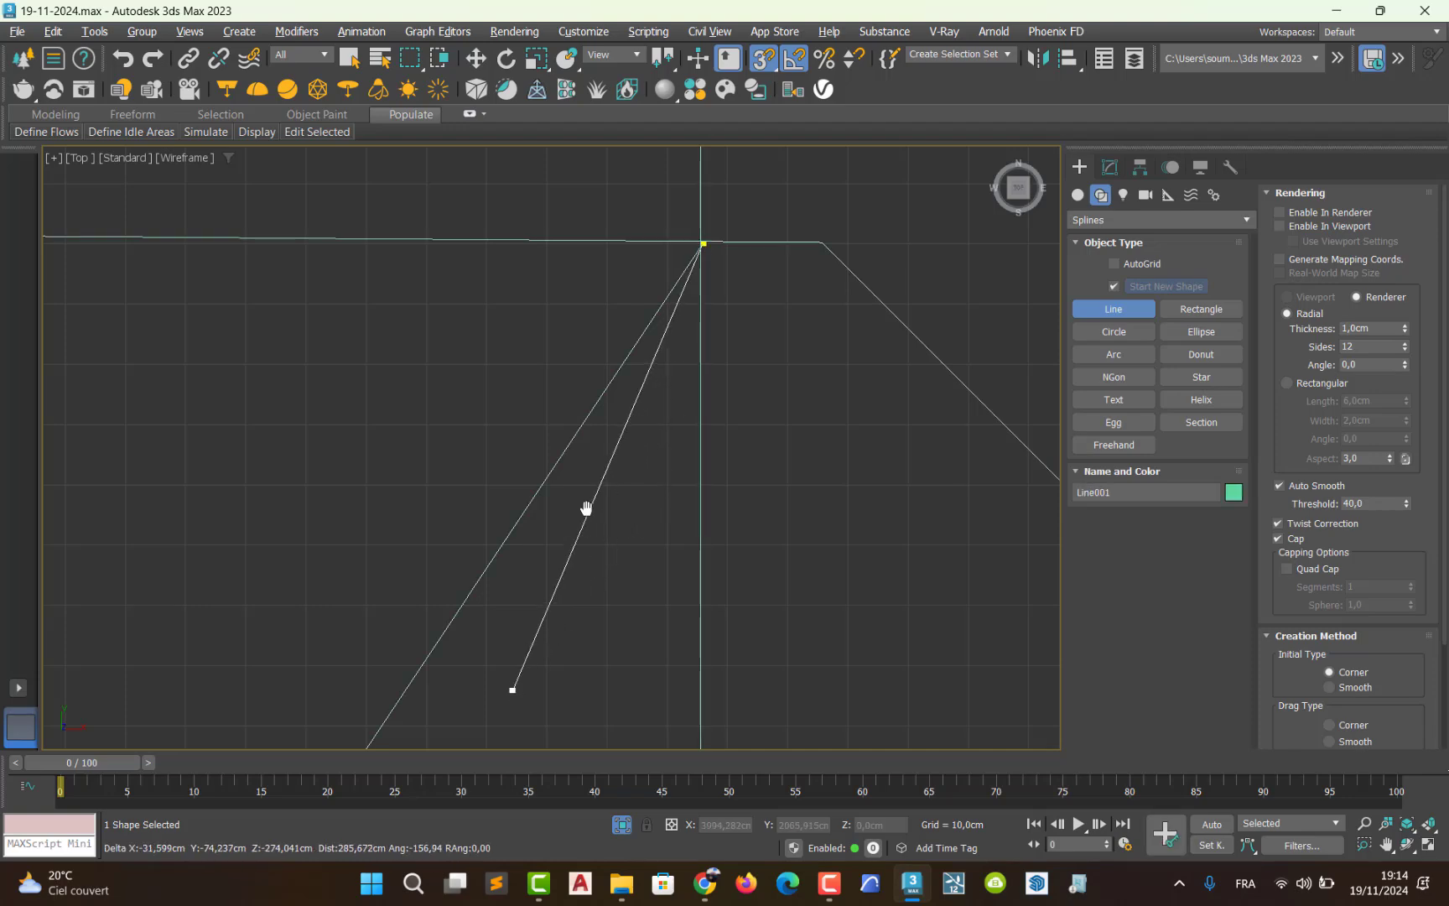
middle_drag(586, 508, 582, 343)
scroll(447, 672, down, 3)
scroll(534, 365, up, 6)
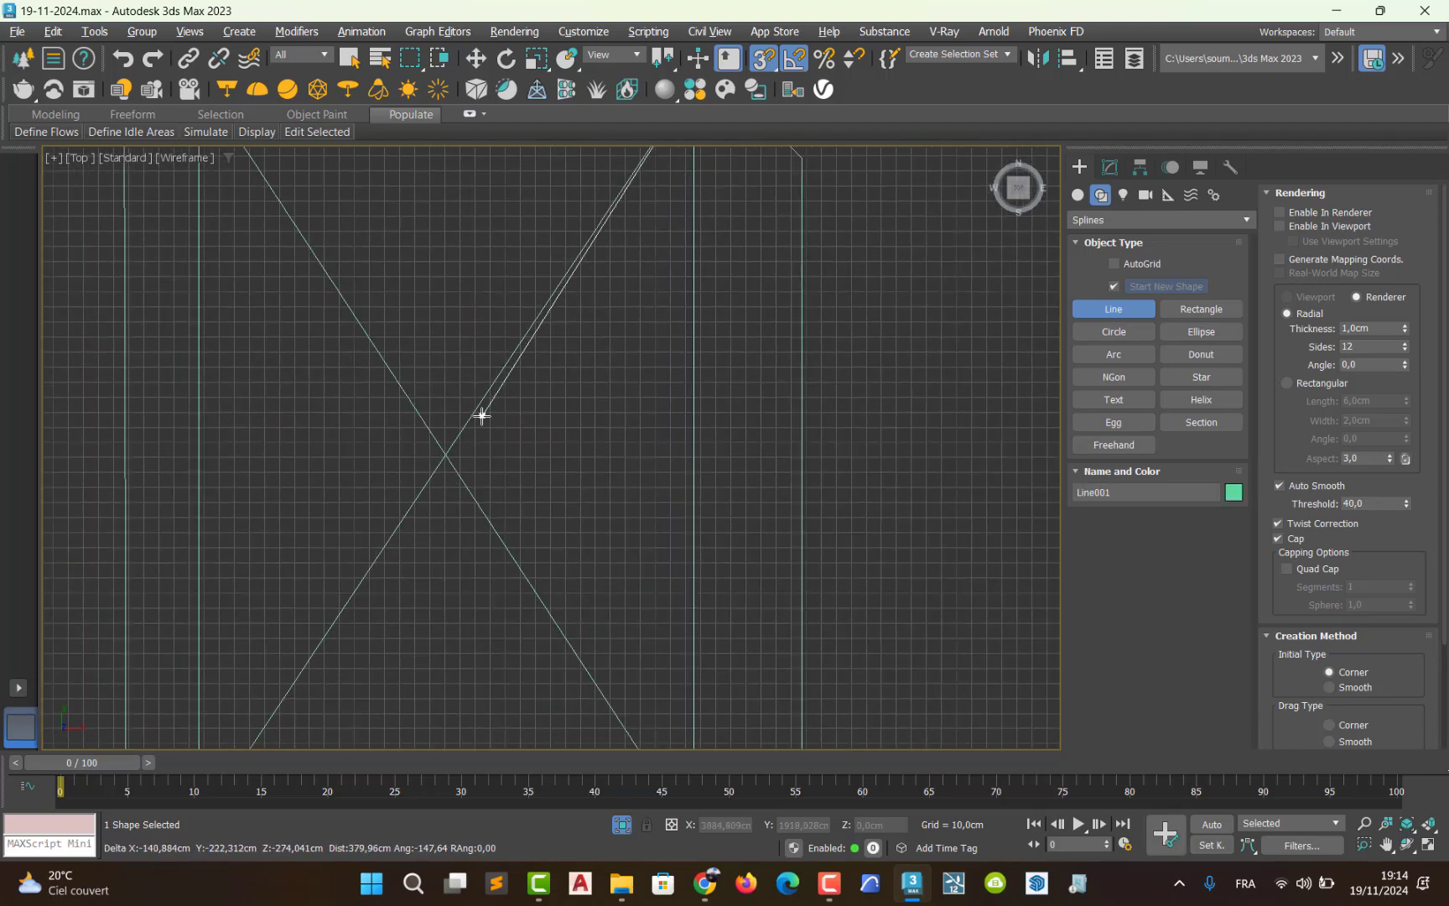
click(444, 455)
middle_drag(566, 637, 505, 382)
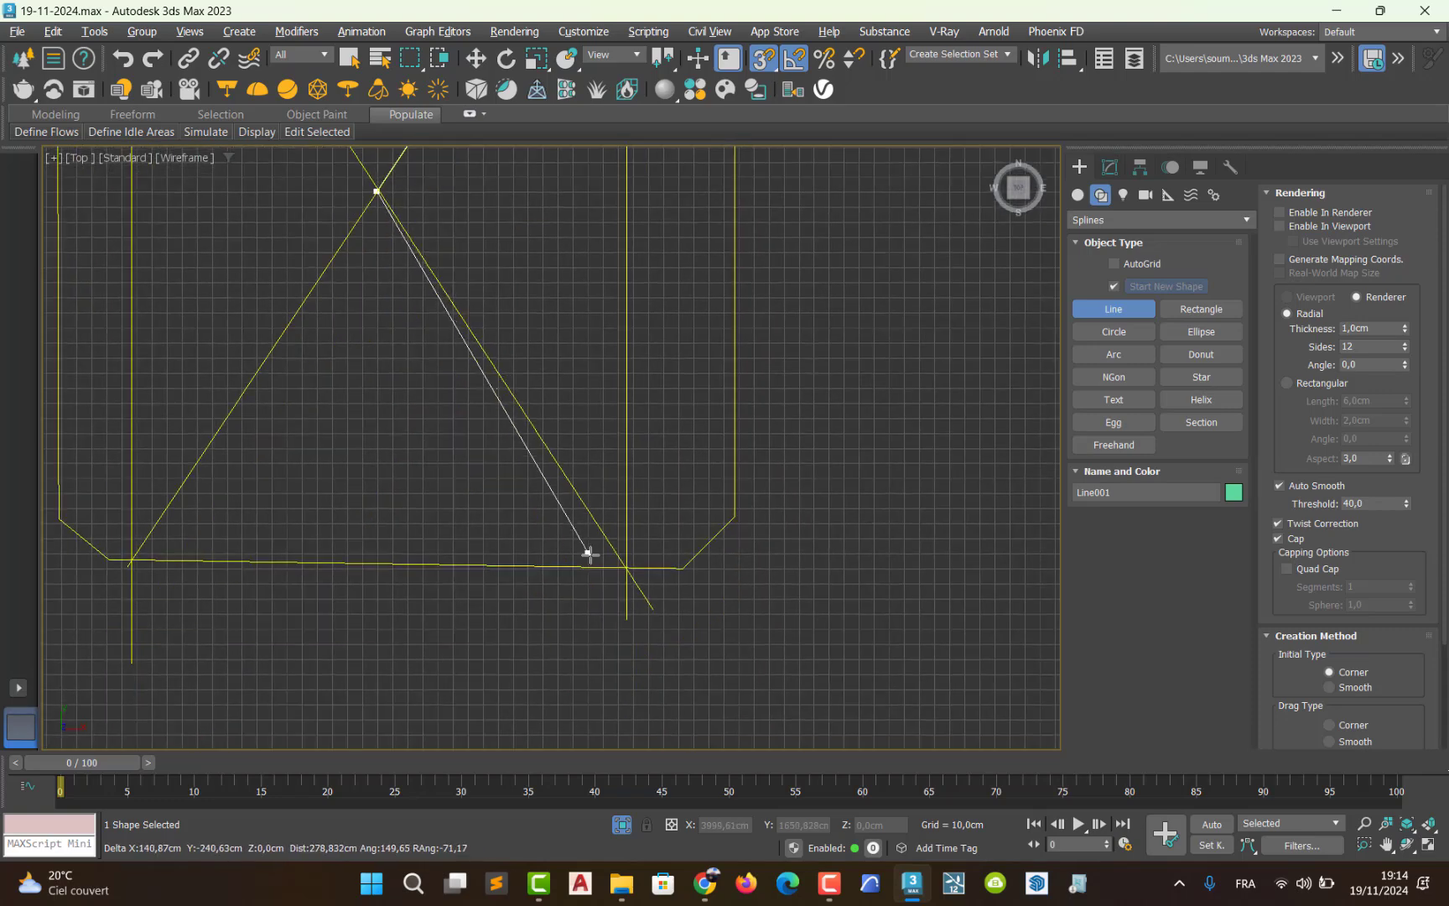
click(629, 570)
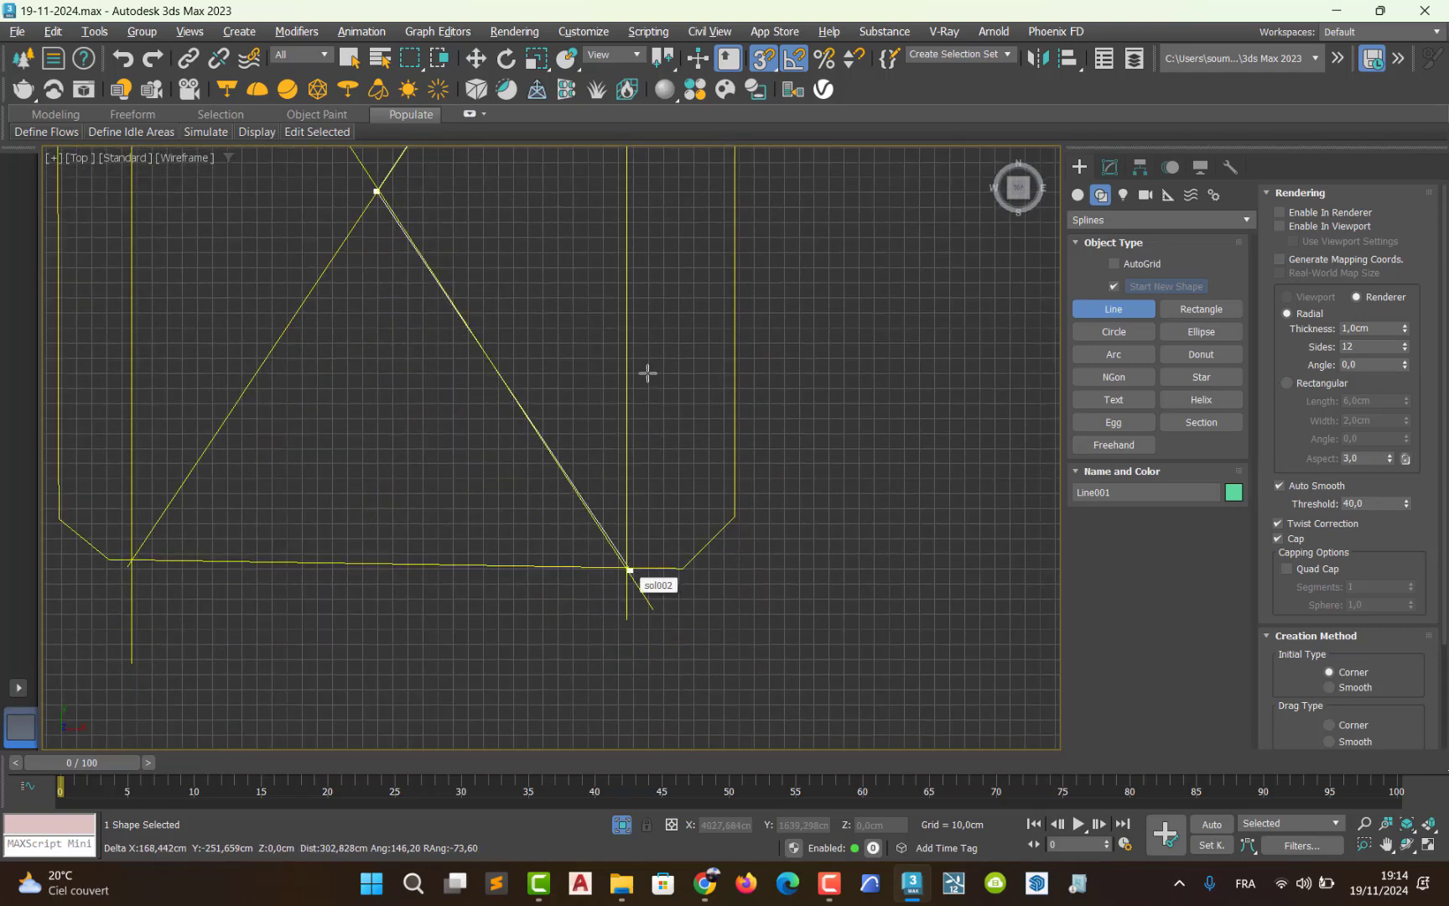
- End the line and add Perpendicular to the active snap targets alongside Vertex
right_click(763, 62)
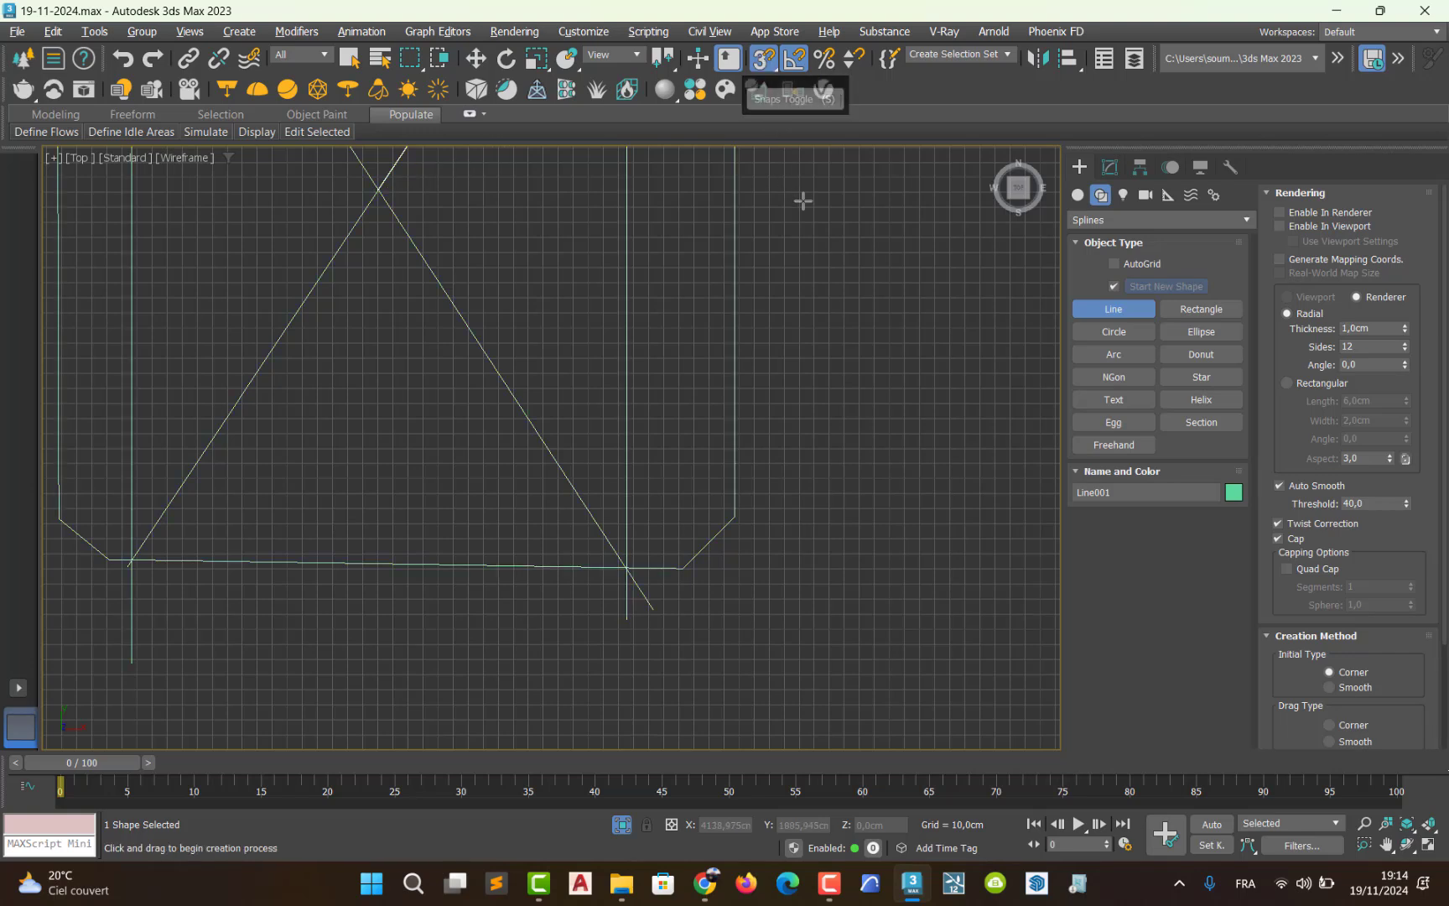
right_click(763, 63)
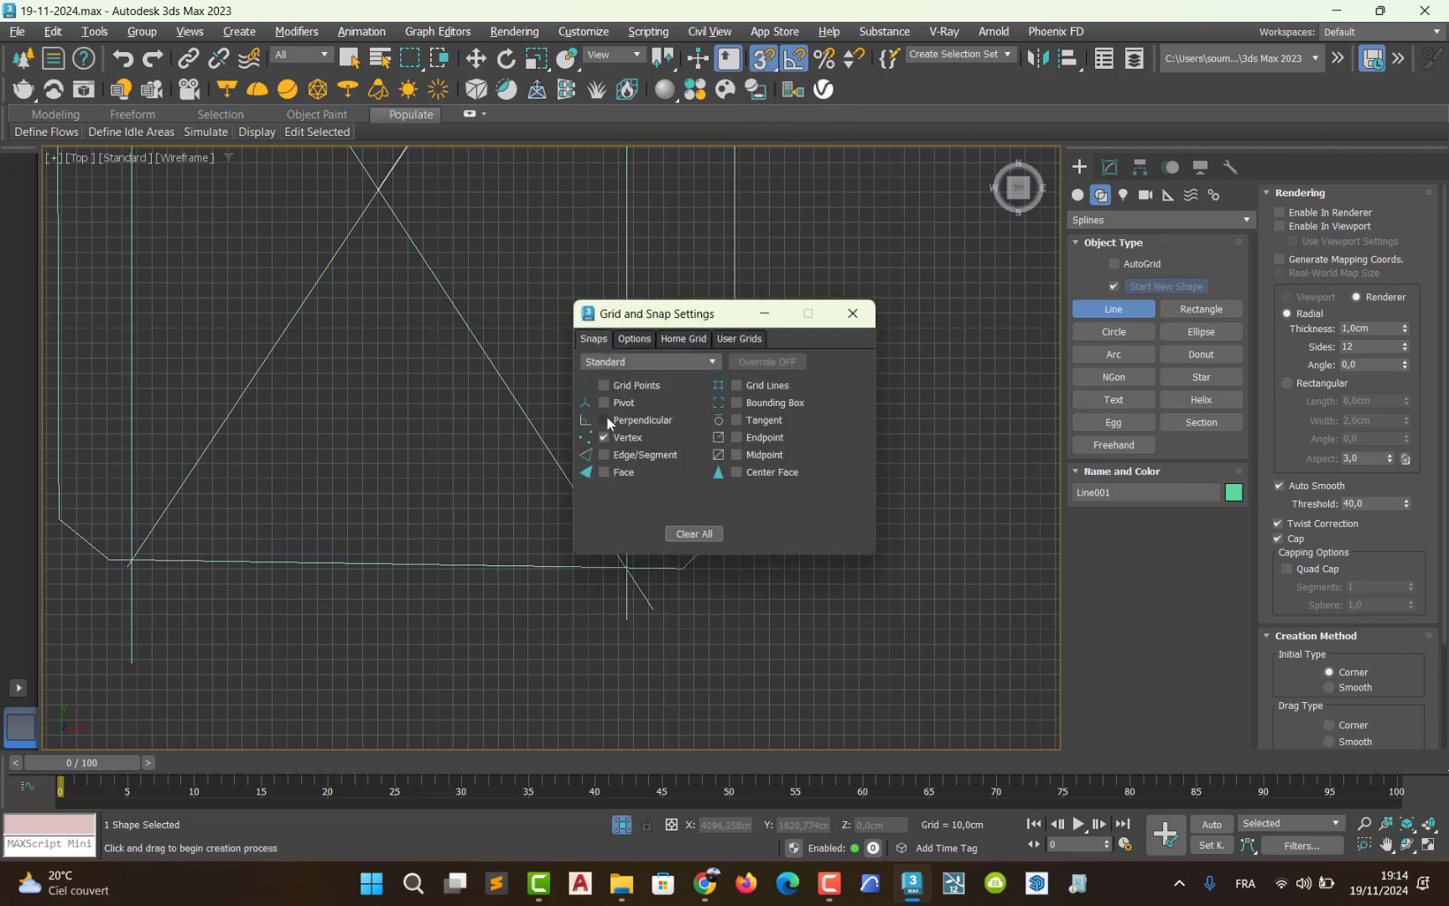
click(852, 315)
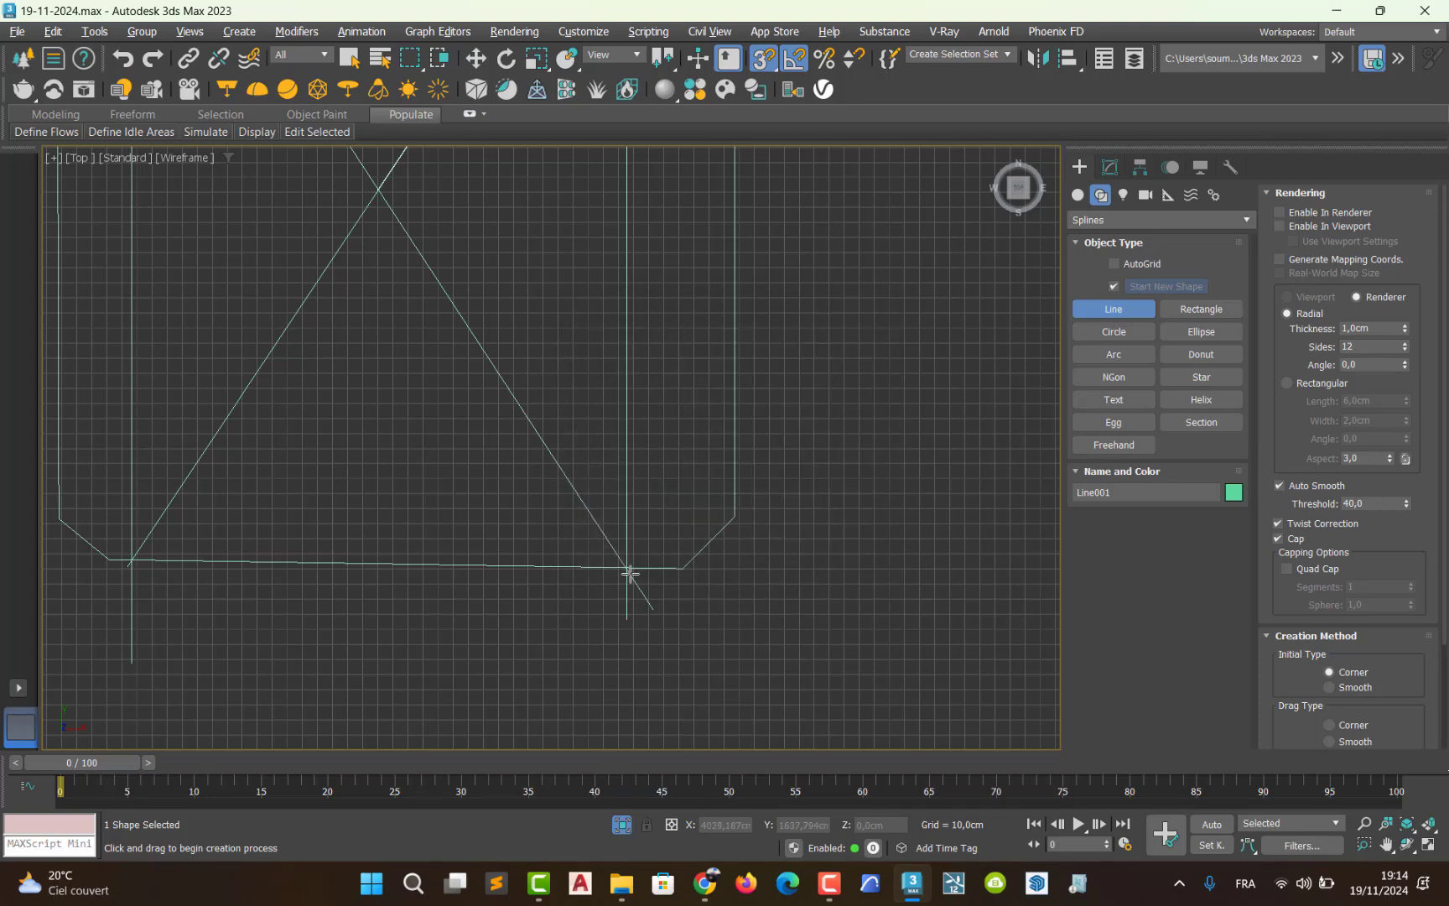
- Begin the right-hand triangle at the upper-right intersection and place its second vertex at the diagonals' crossing
scroll(611, 554, down, 4)
scroll(573, 559, up, 6)
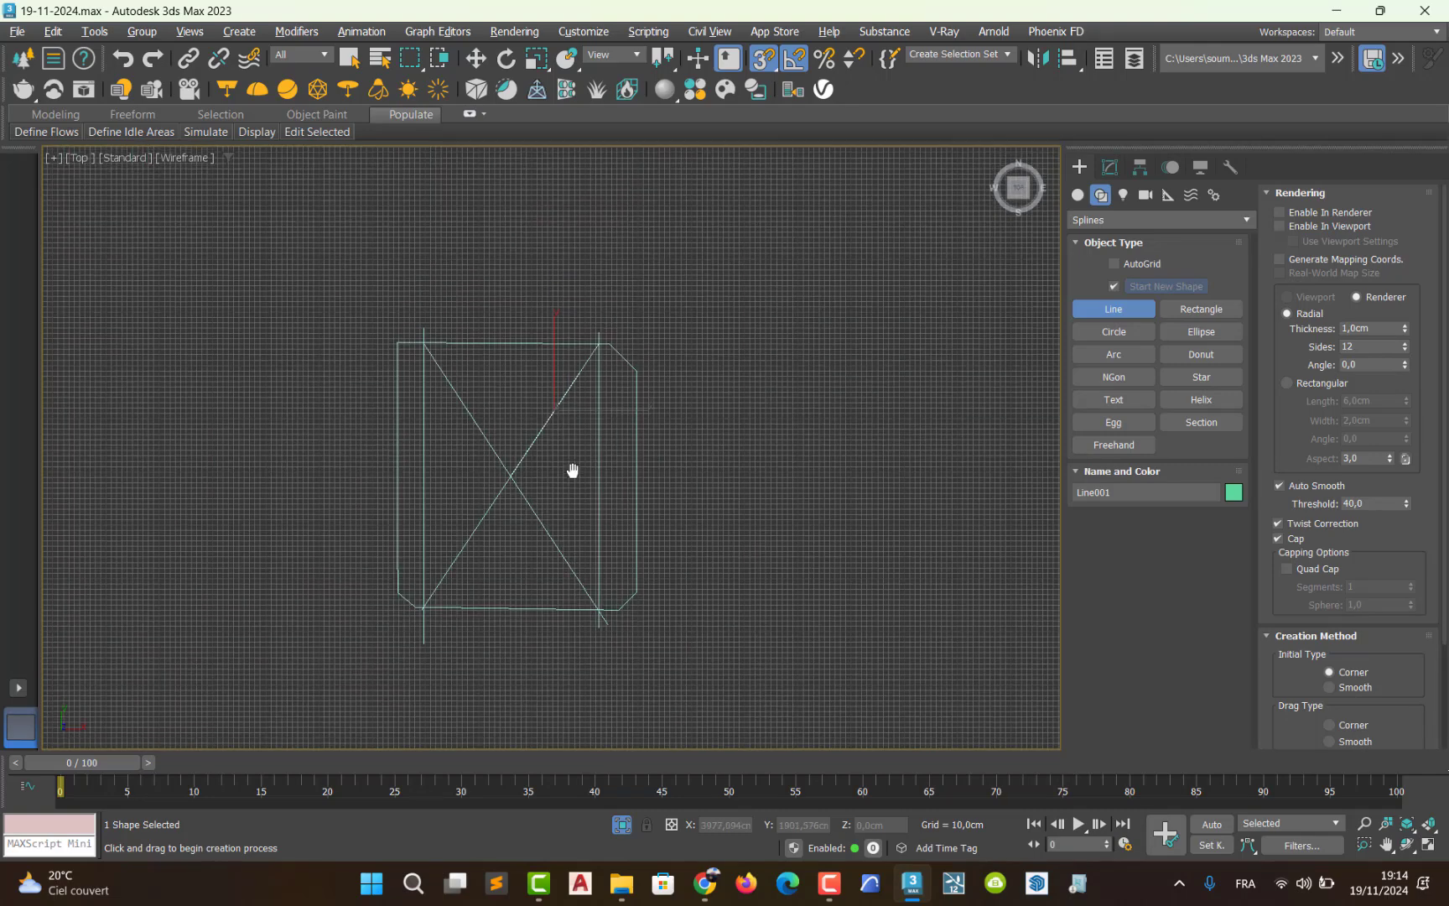
middle_drag(635, 249, 640, 379)
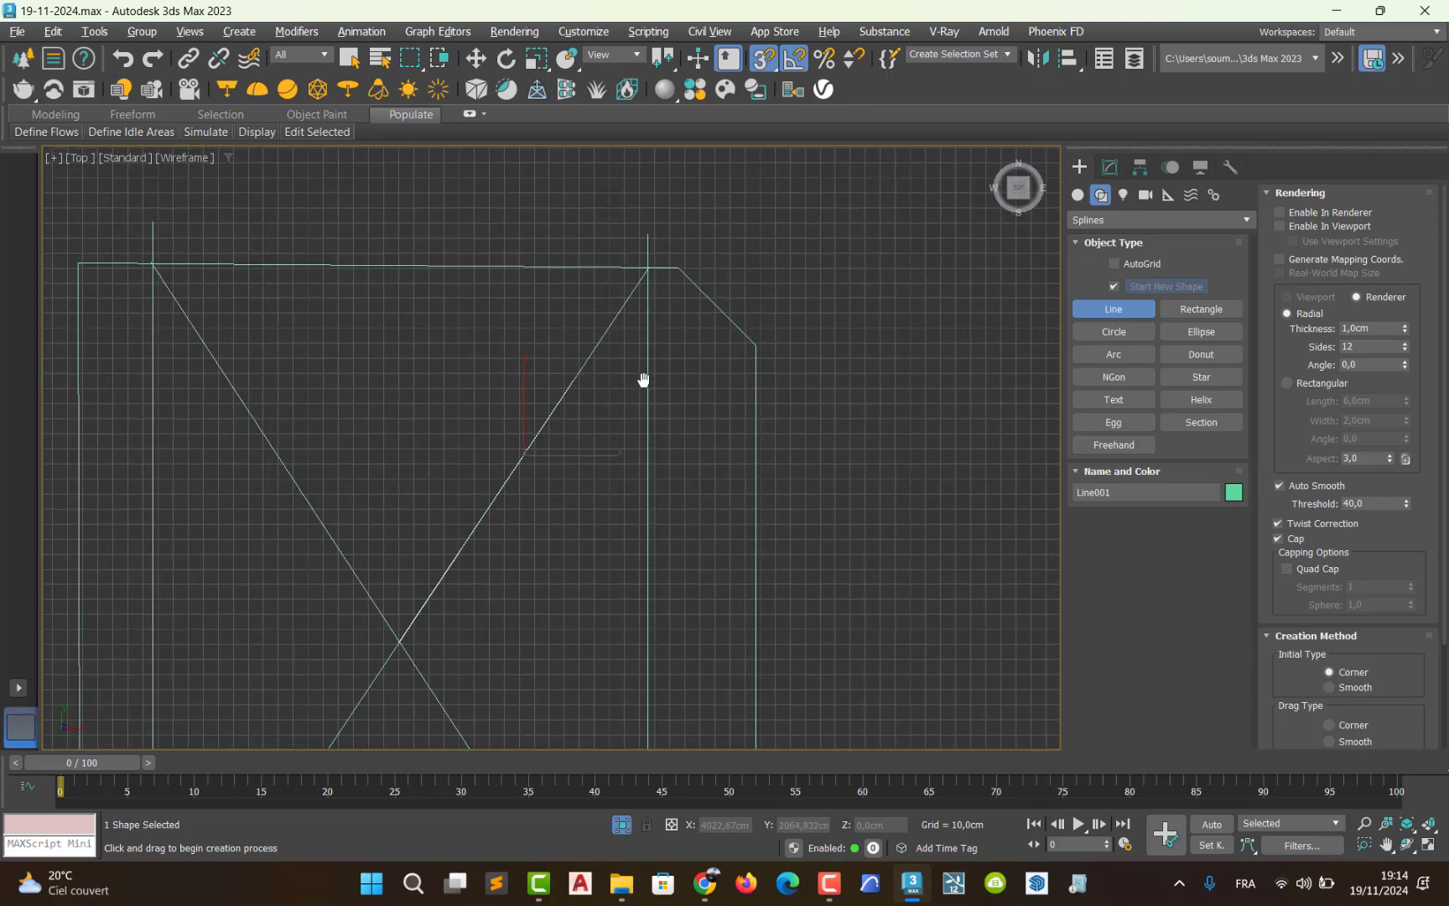
click(648, 267)
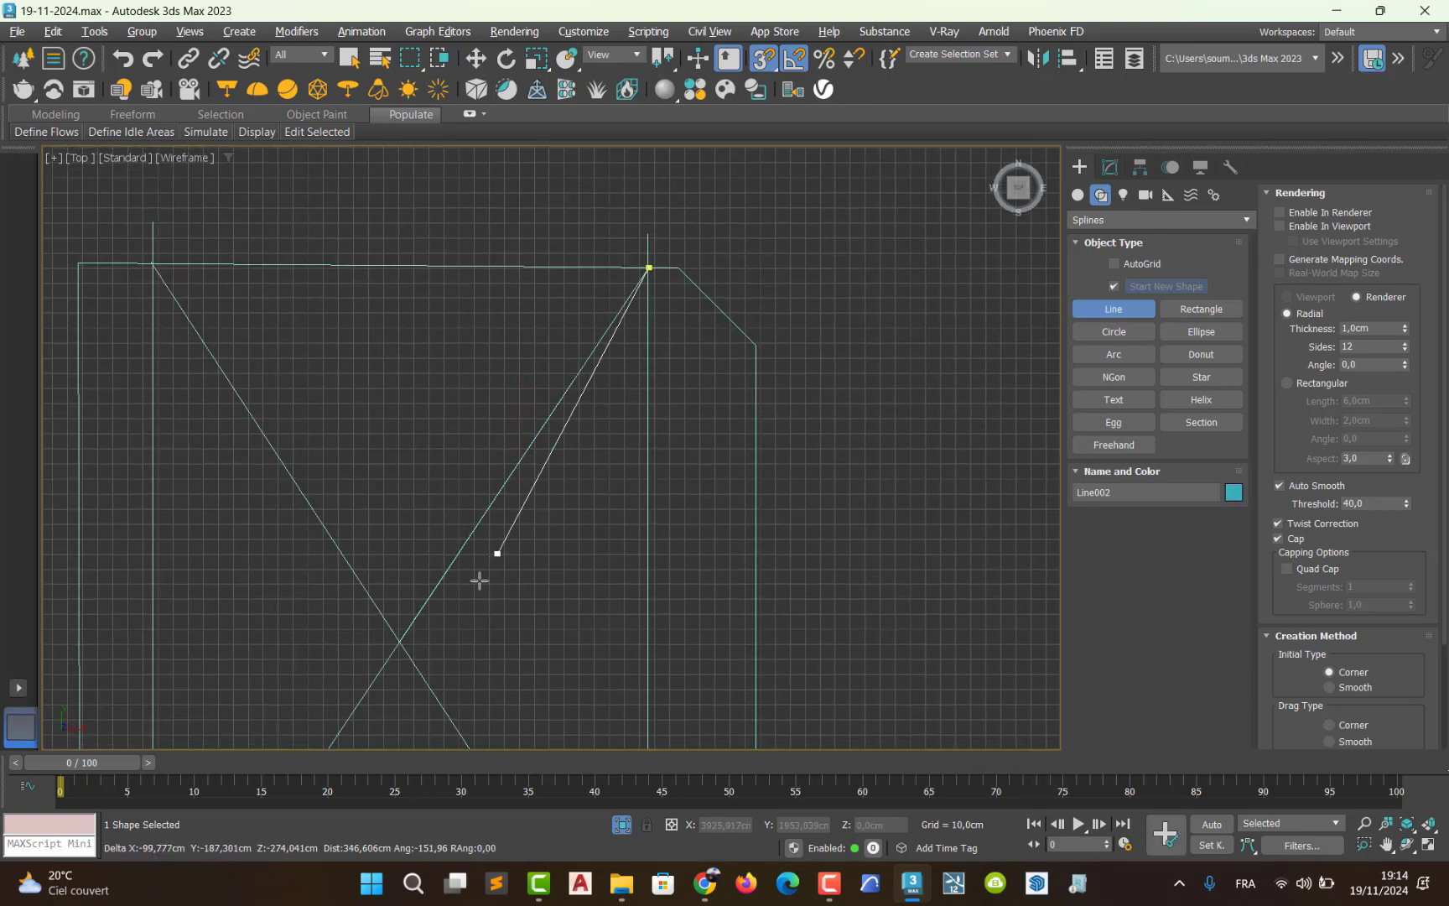
click(399, 642)
middle_drag(460, 695, 404, 396)
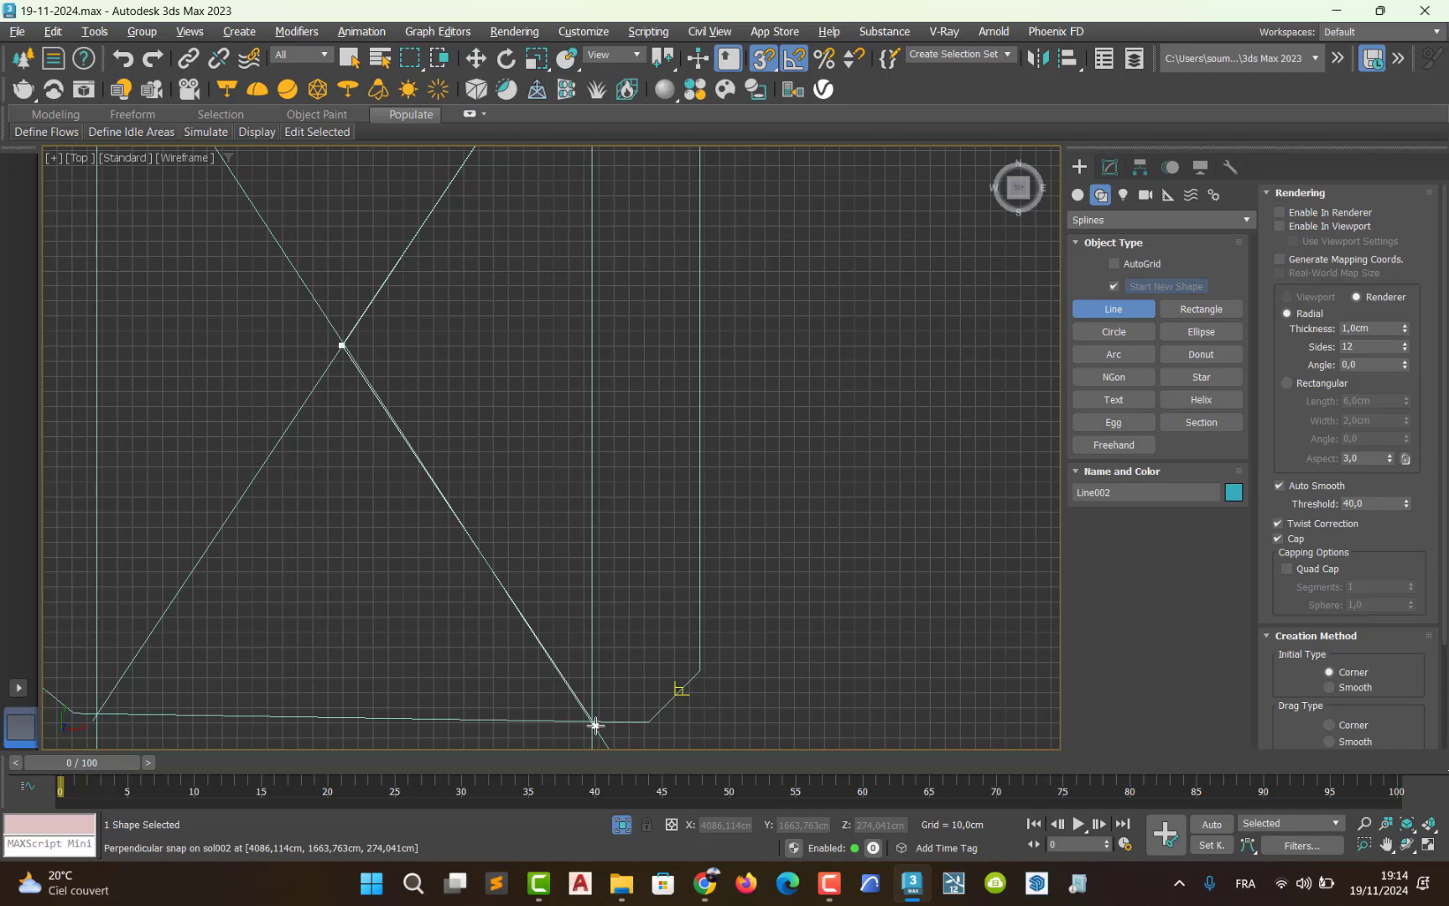
scroll(587, 725, up, 5)
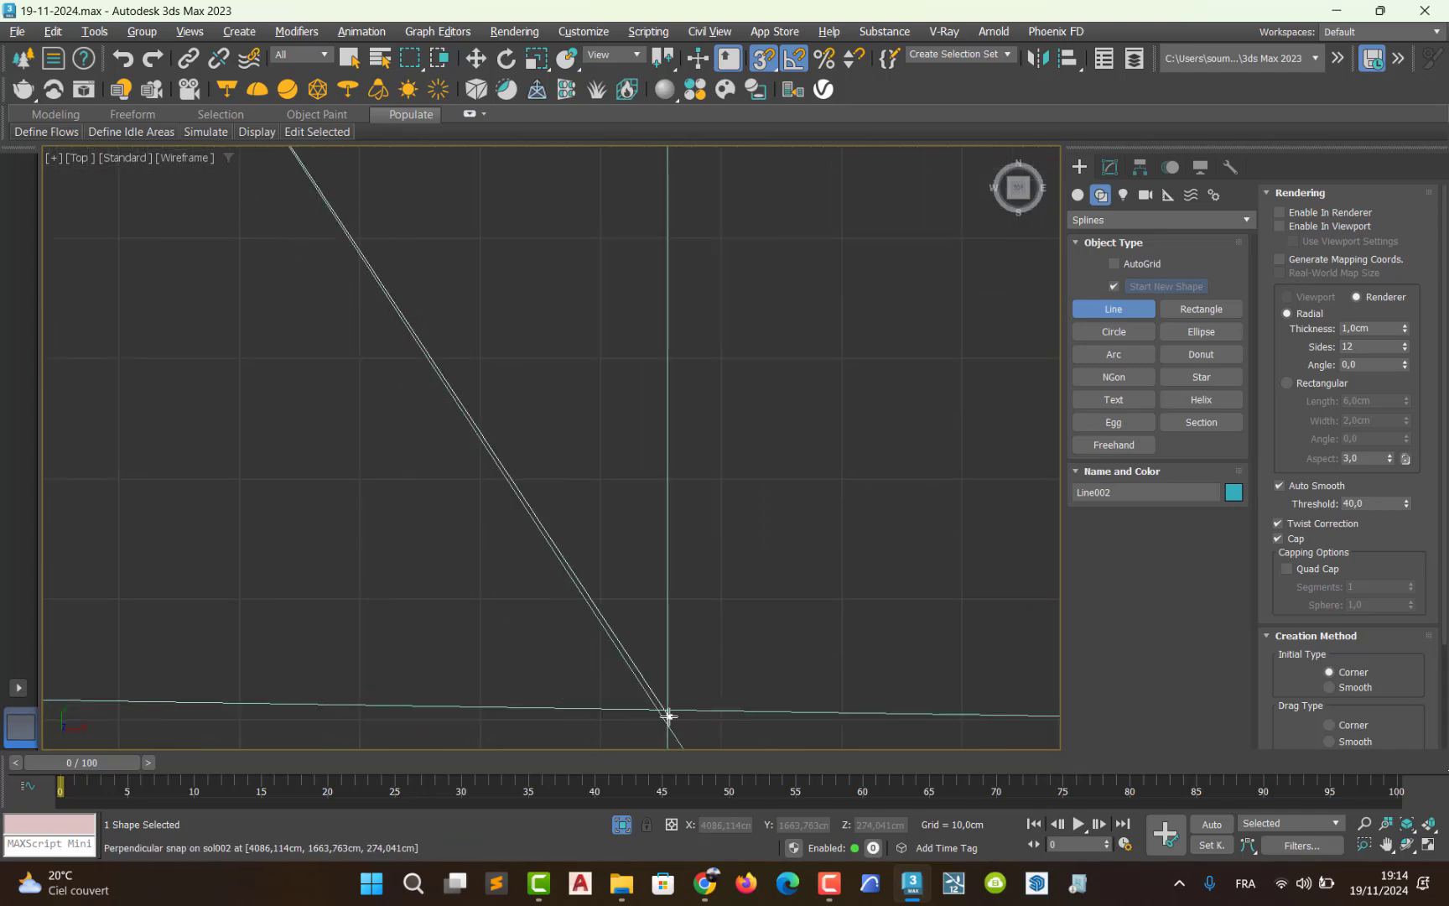
scroll(664, 708, up, 2)
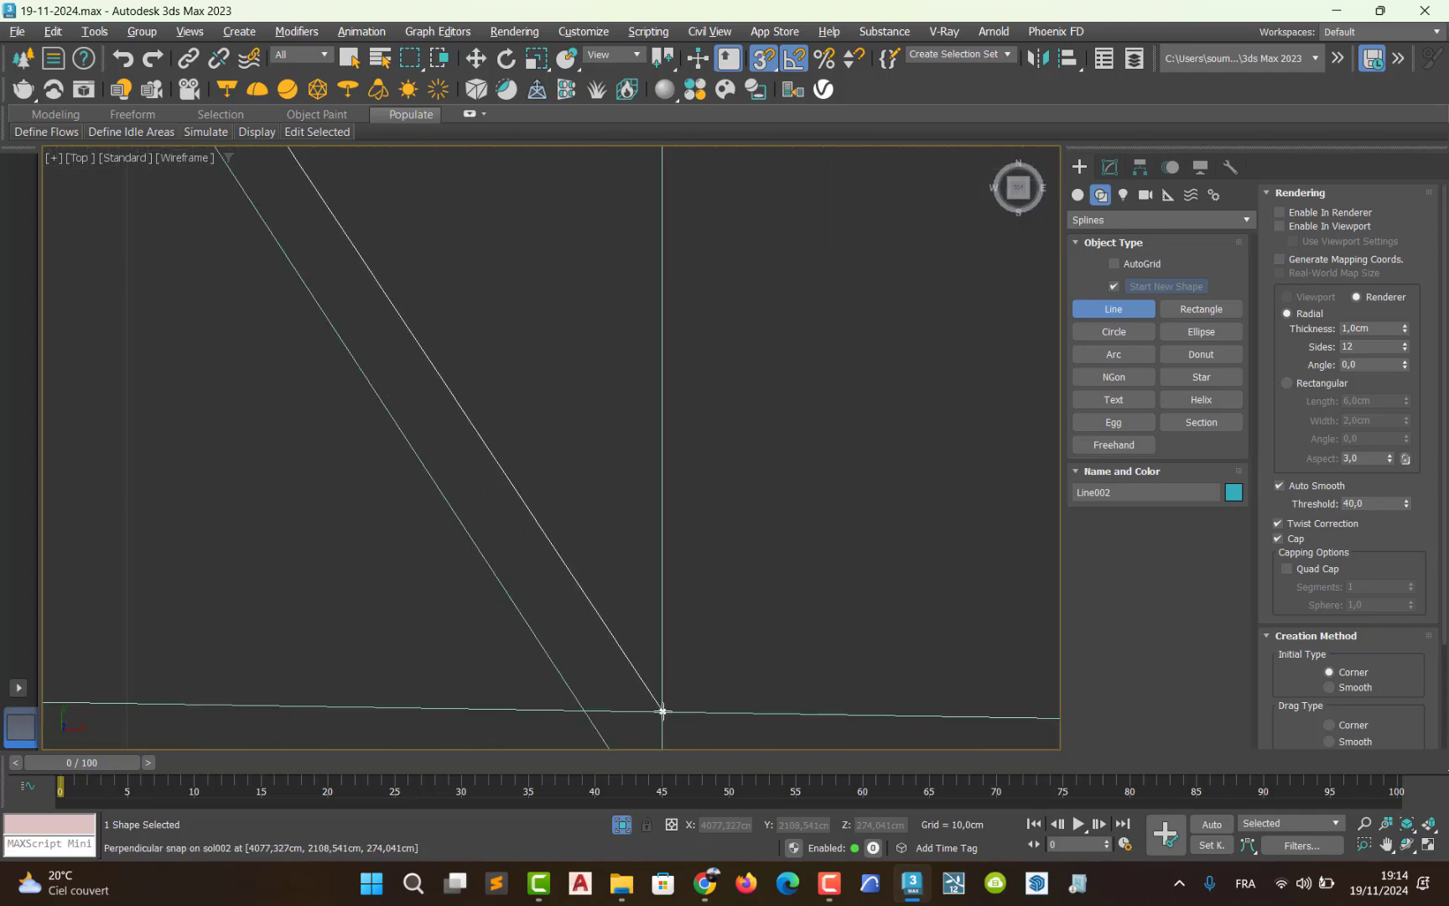
scroll(663, 710, down, 7)
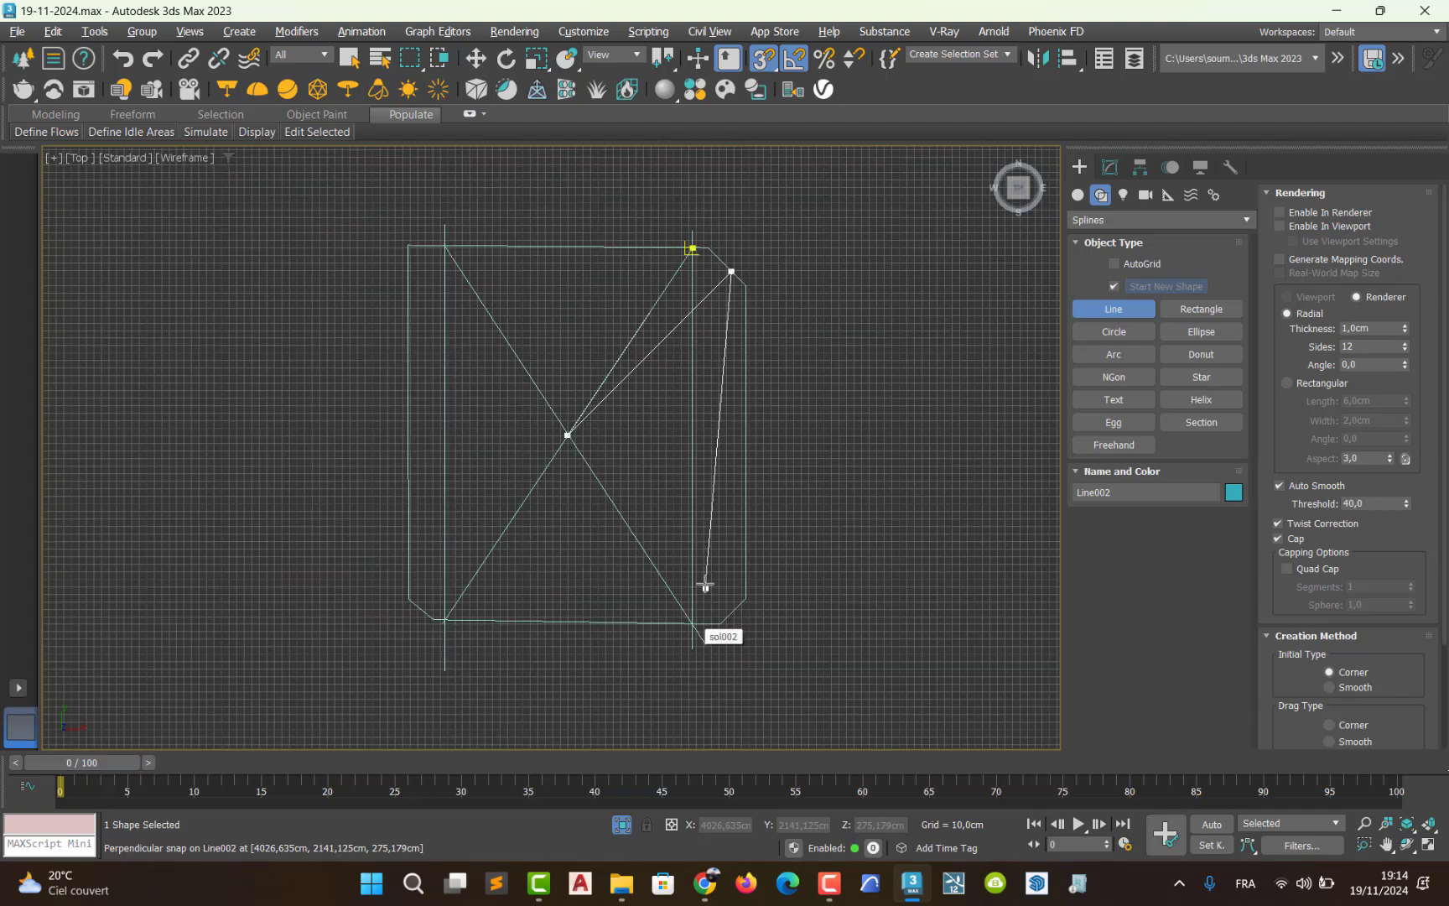
click(724, 495)
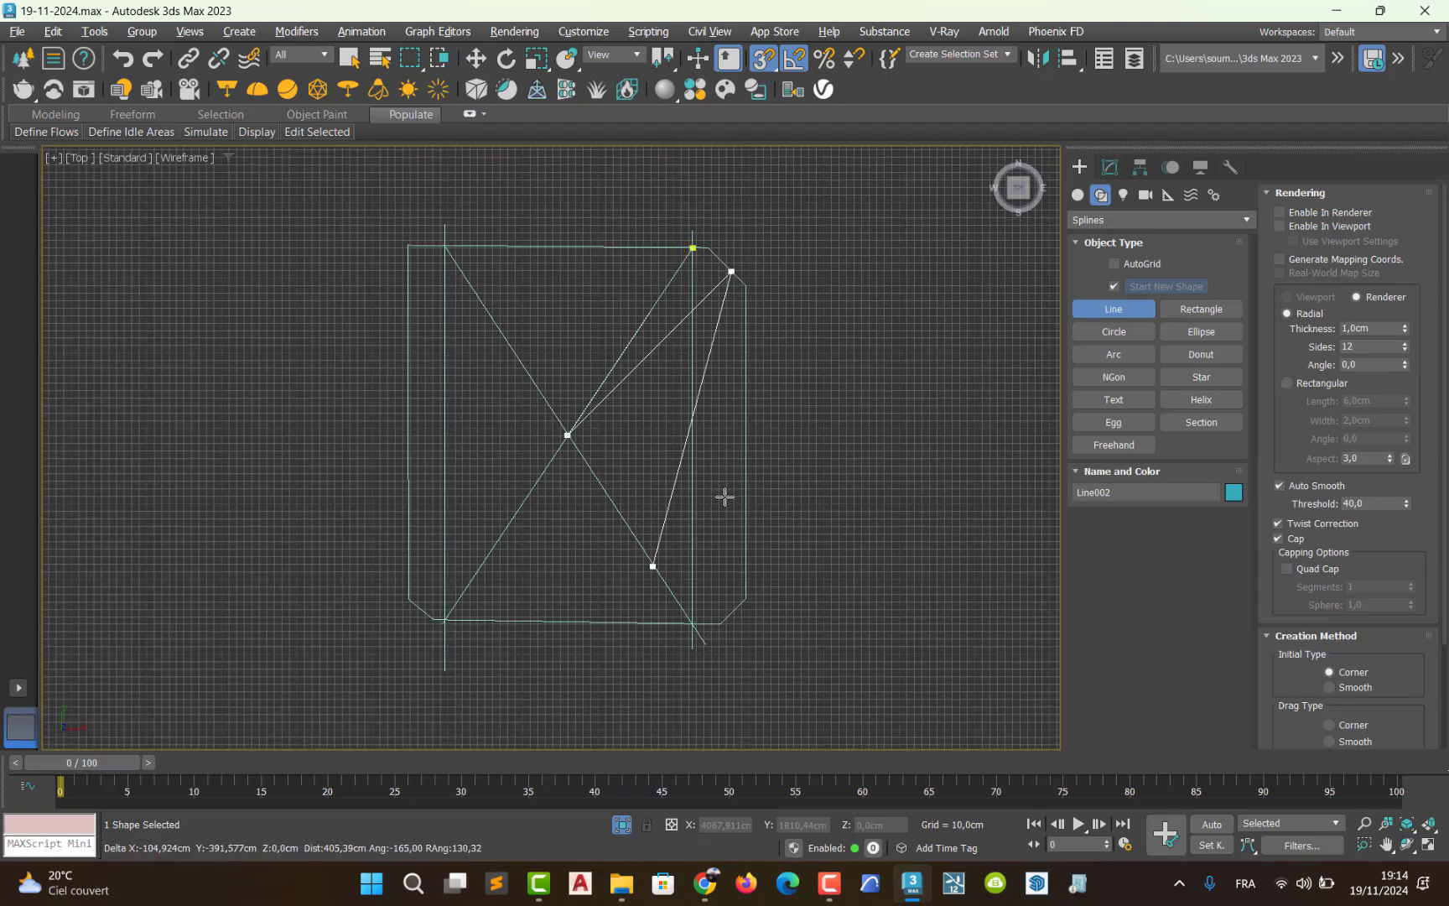
key(BackSpace)
key(BackSpace)
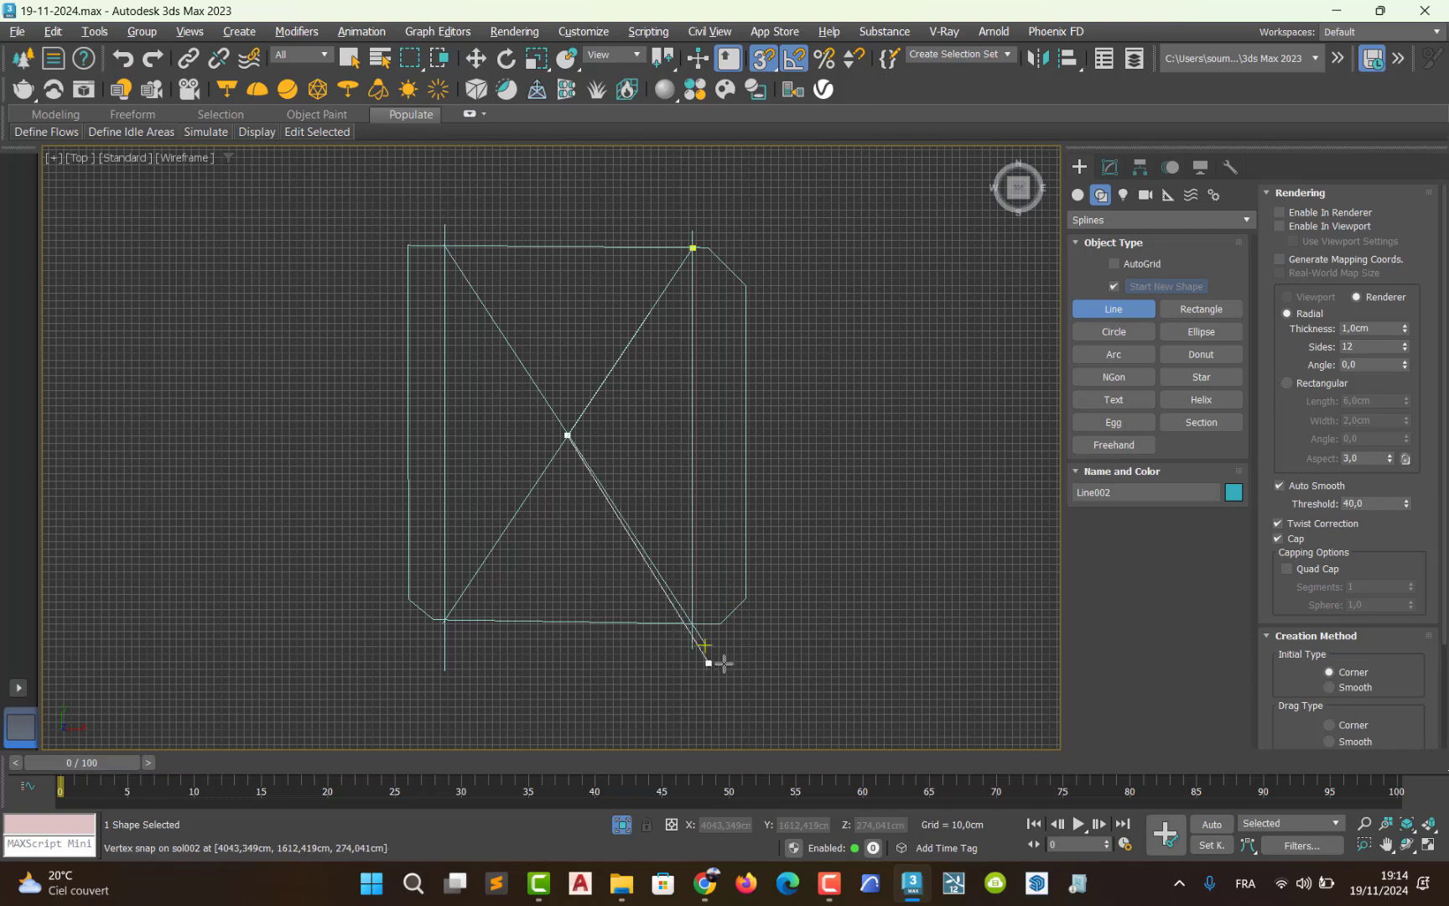
- Place the right triangle's third vertex just beyond the lower-right end of the diagonal and close the spline at its start
click(728, 674)
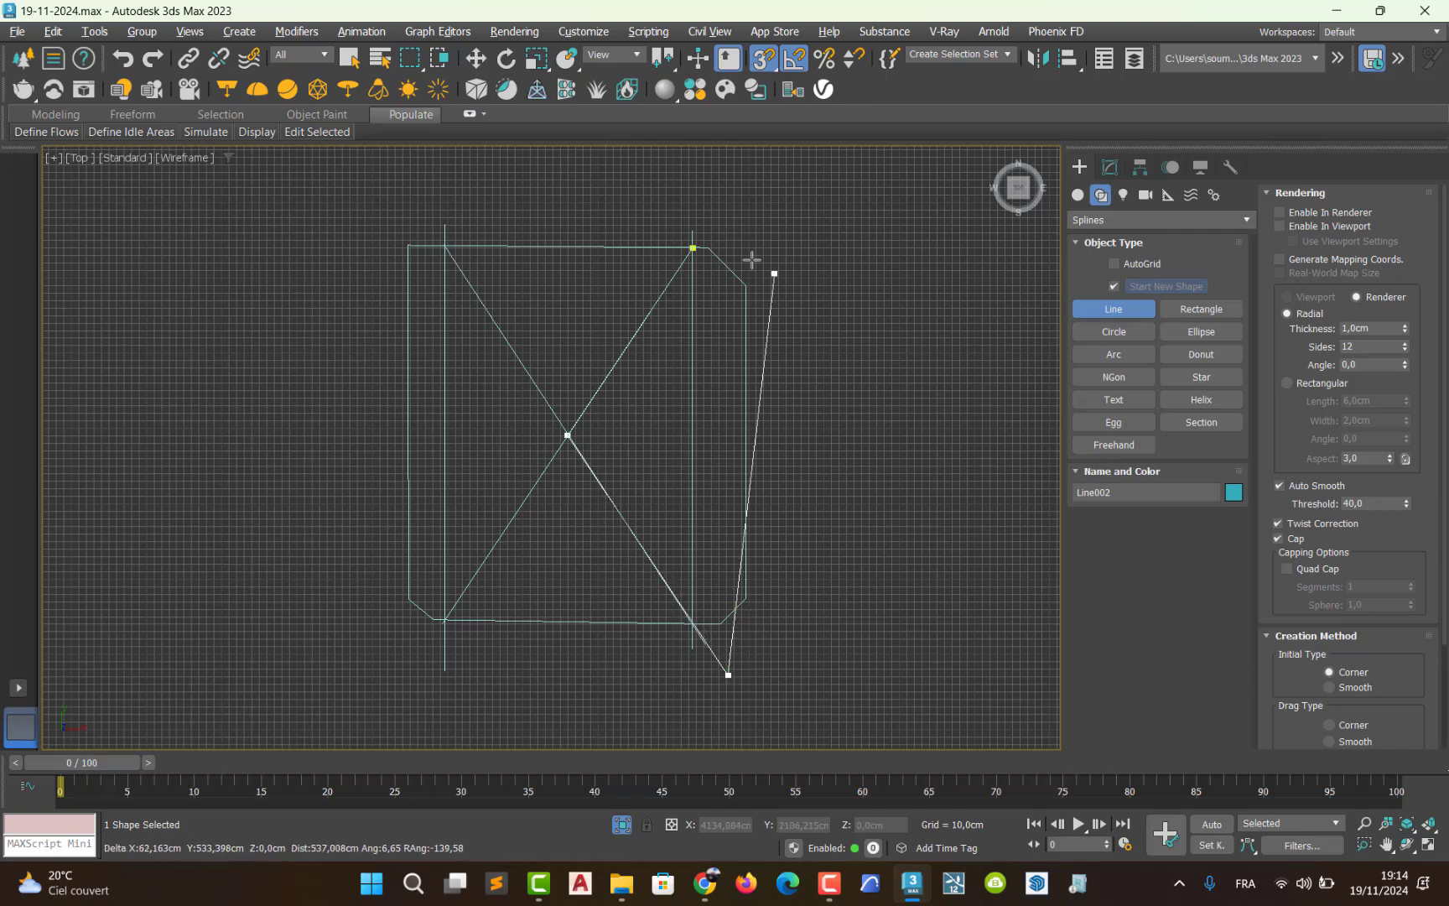
click(692, 247)
click(686, 454)
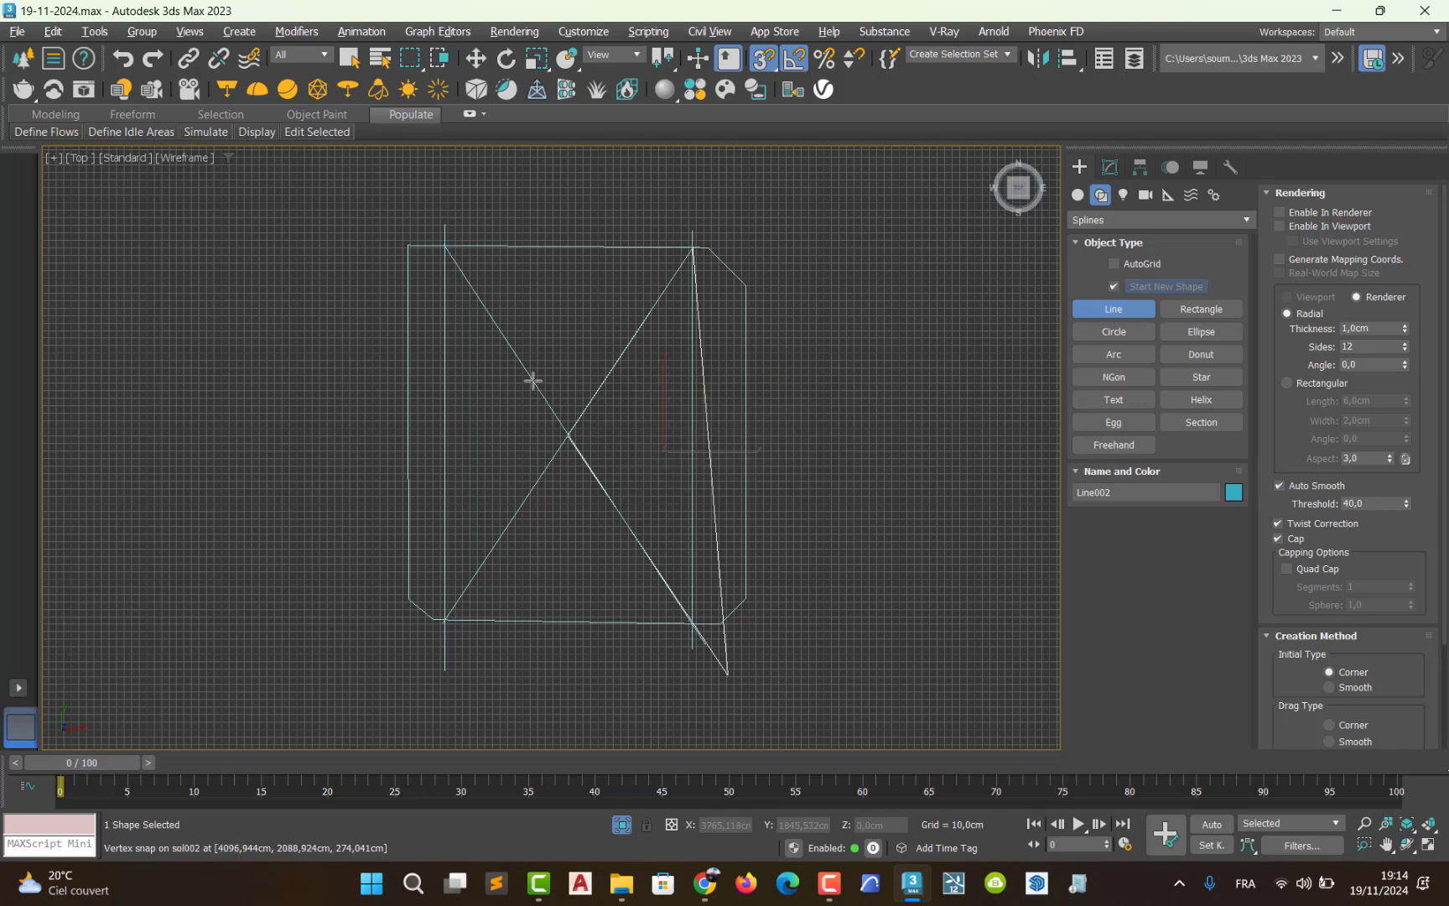
- Draw the left triangle as a closed spline through the upper-left intersection, the diagonals' crossing and the lower-left intersection
click(443, 245)
click(543, 477)
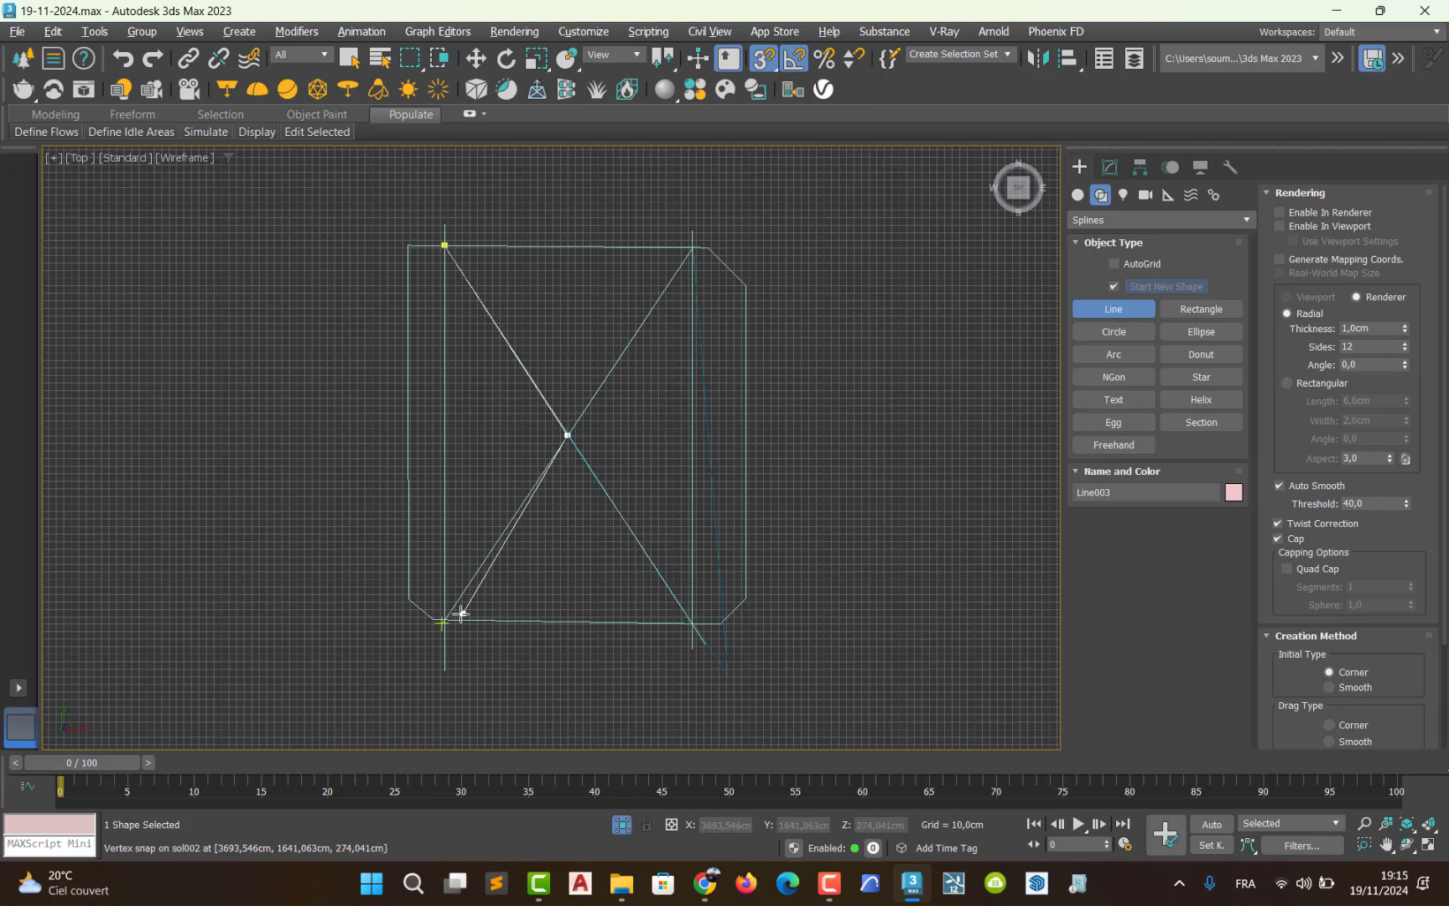
click(447, 621)
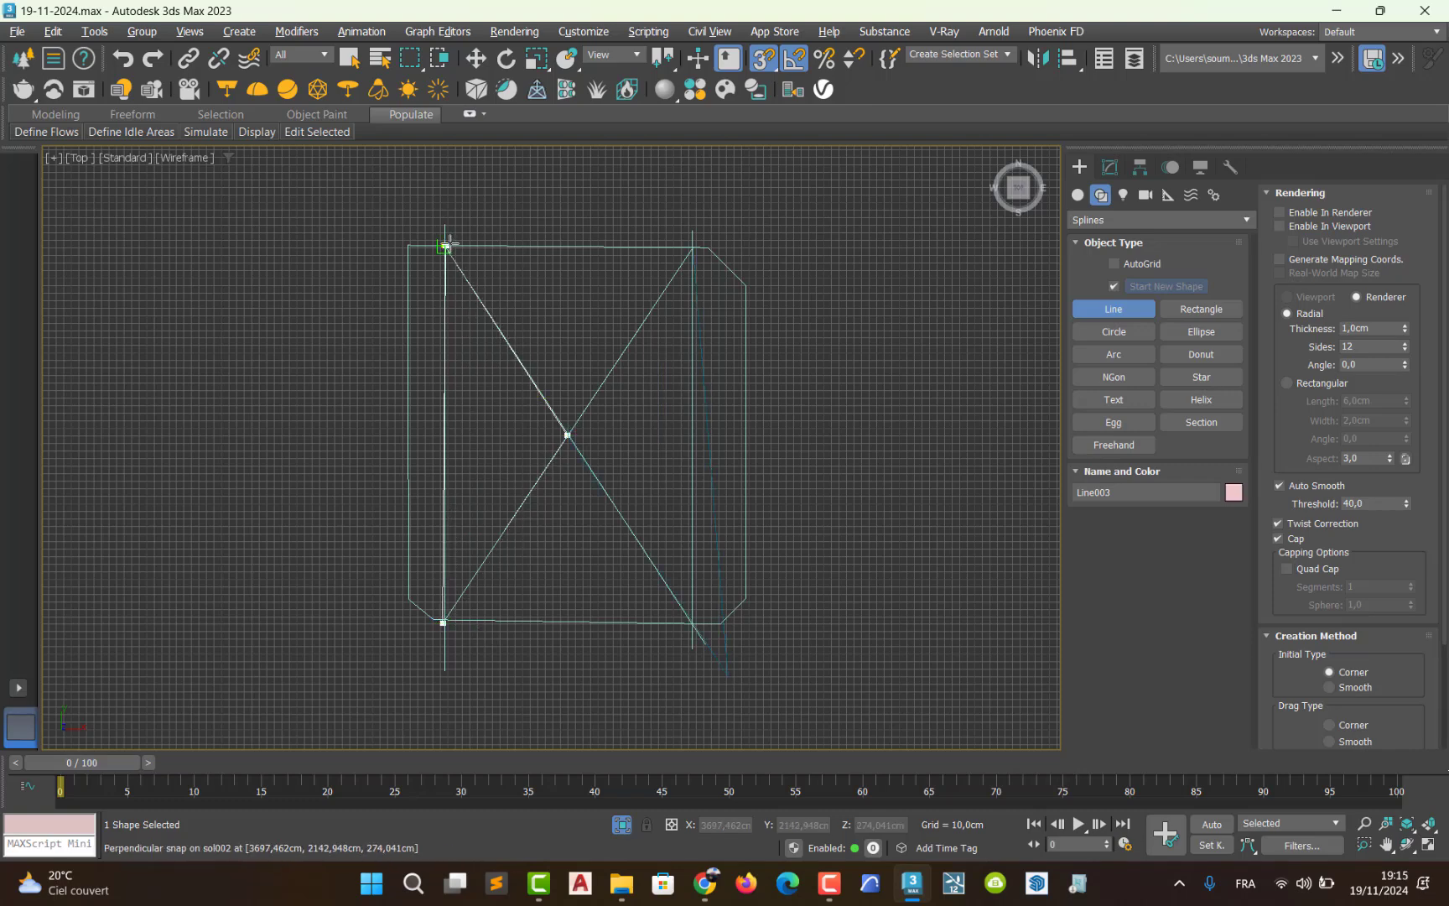
click(447, 277)
click(683, 452)
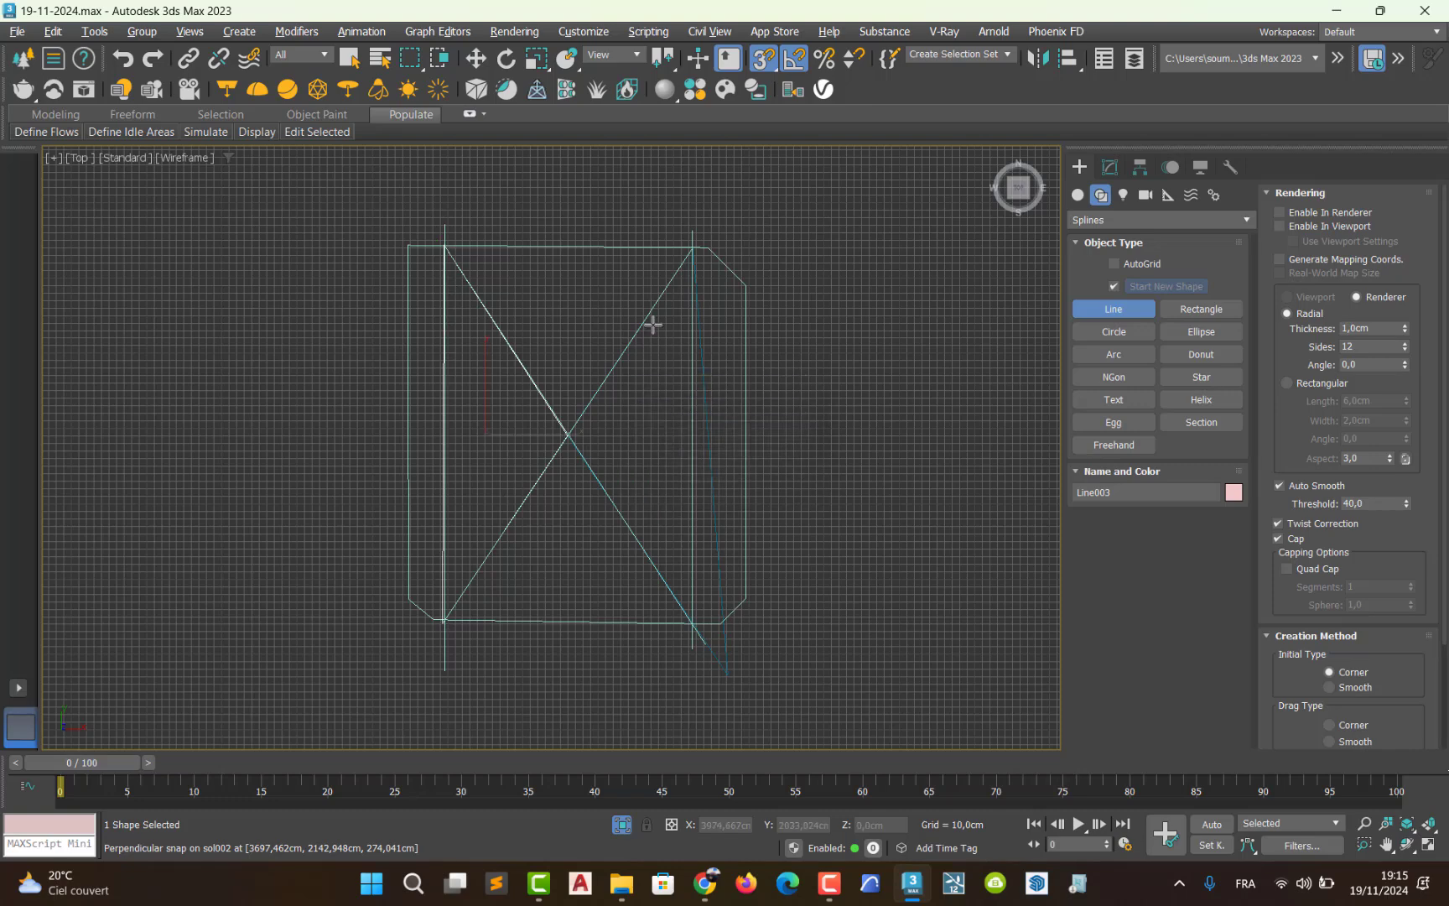
- Draw the upper triangle as a closed spline through the diagonals' crossing, the upper-left intersection and the upper-right intersection
scroll(544, 412, up, 6)
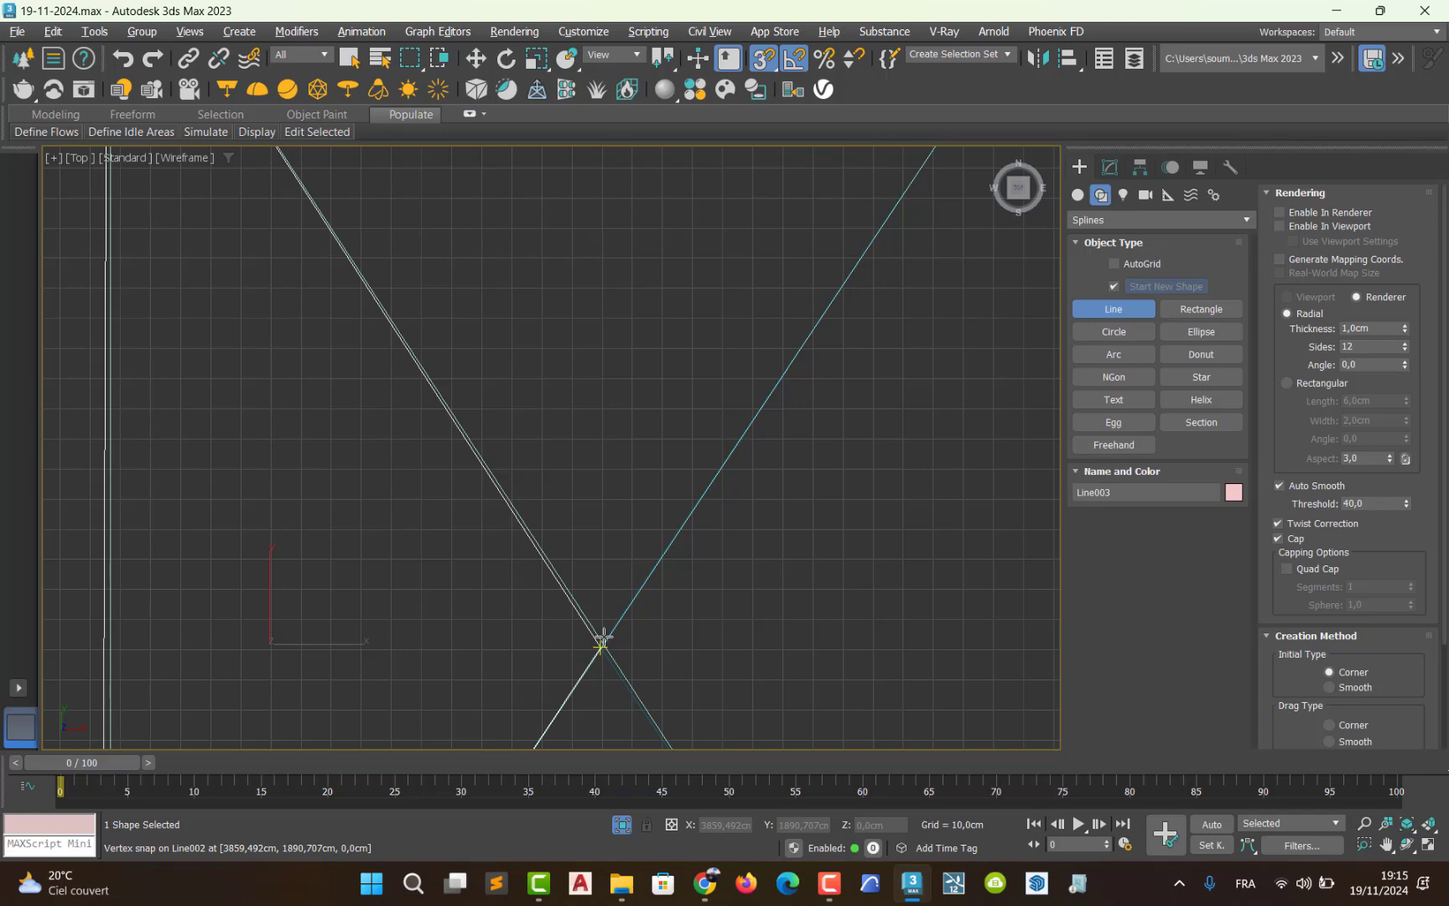
click(602, 642)
middle_drag(462, 323, 550, 570)
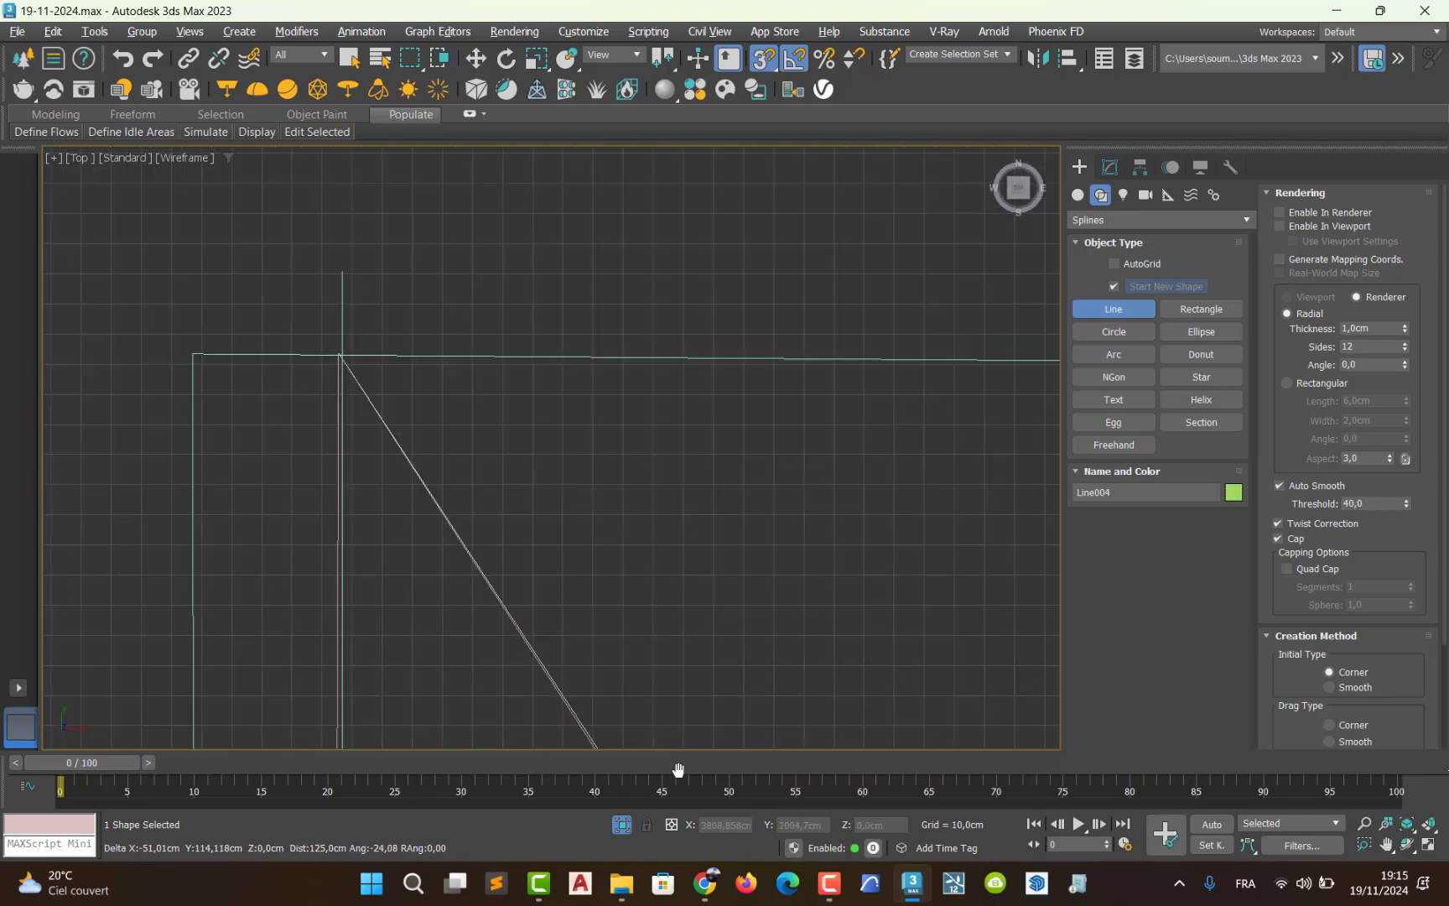
click(338, 353)
middle_drag(815, 388, 152, 381)
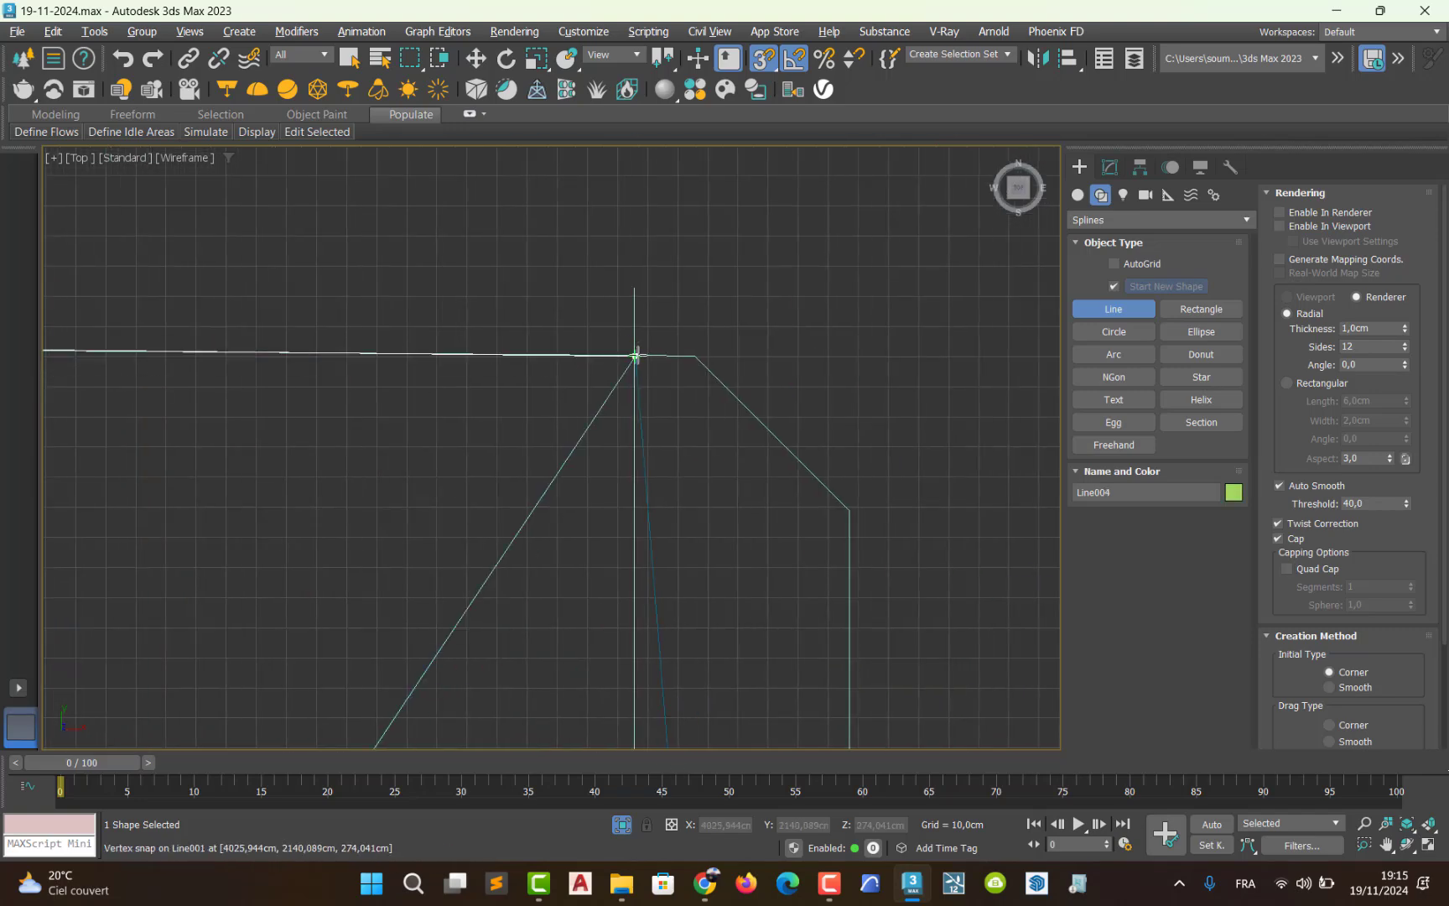
click(634, 355)
middle_drag(355, 605, 553, 197)
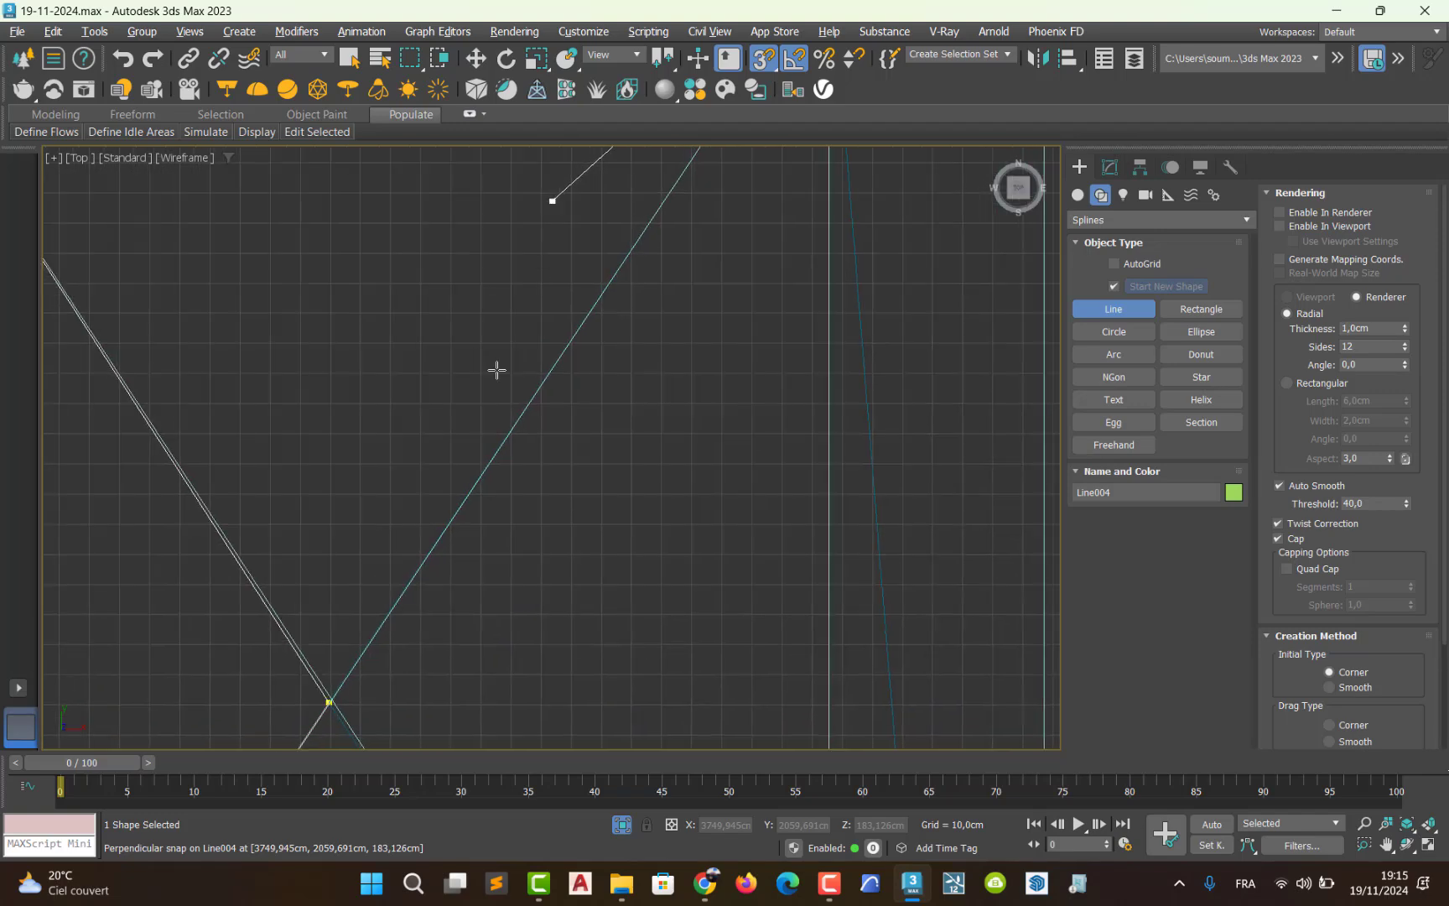
click(332, 705)
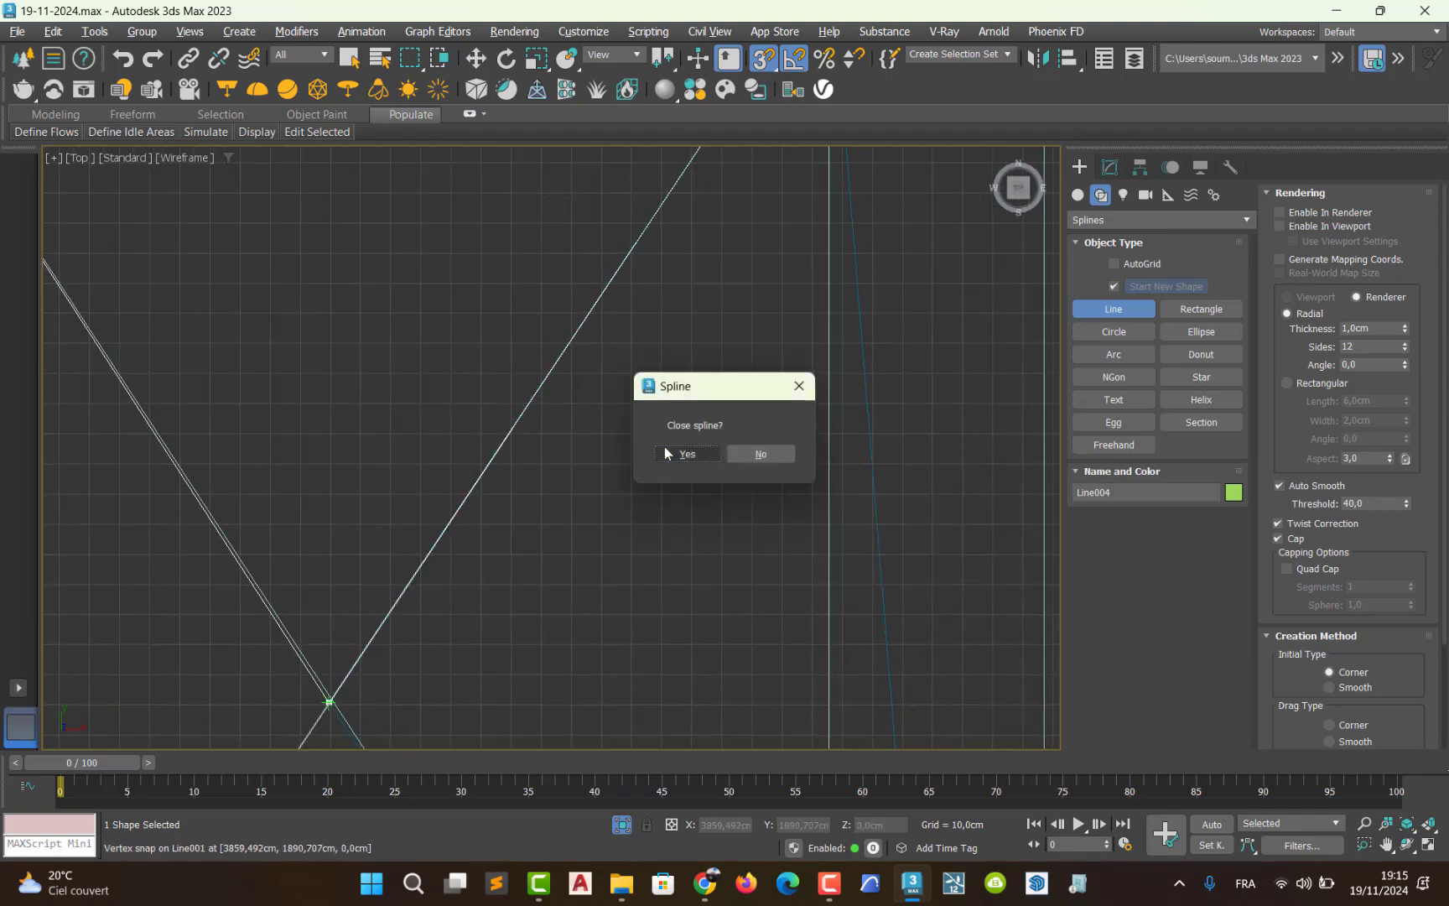
click(664, 446)
- Start the lower triangle's spline at the lower-left intersection and place its second vertex at the diagonals' crossing
middle_drag(514, 637, 578, 418)
scroll(479, 543, down, 5)
scroll(475, 536, up, 4)
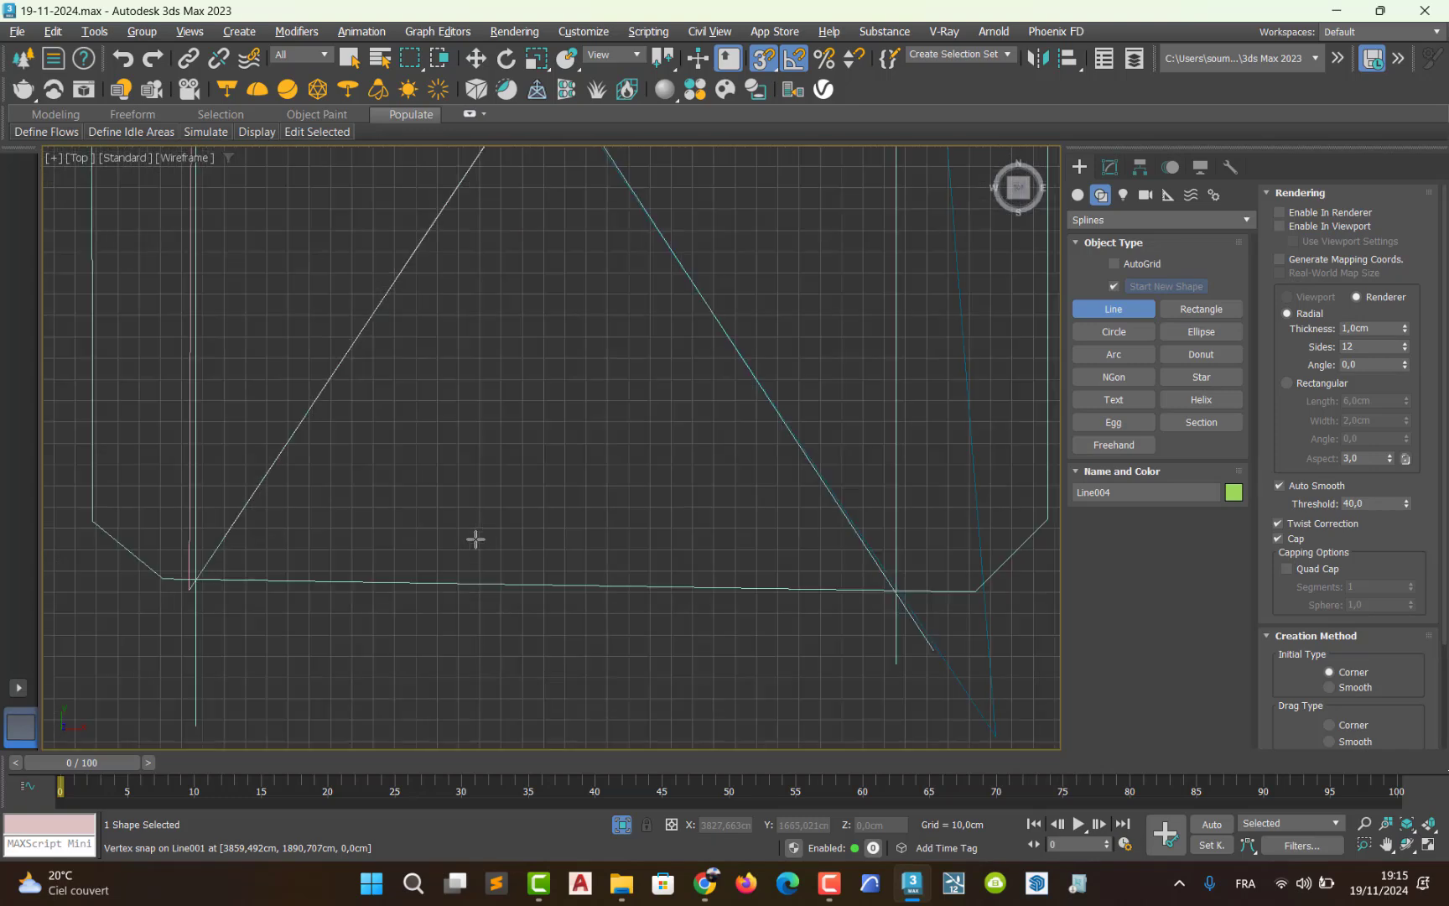
scroll(177, 614, up, 2)
scroll(80, 598, up, 3)
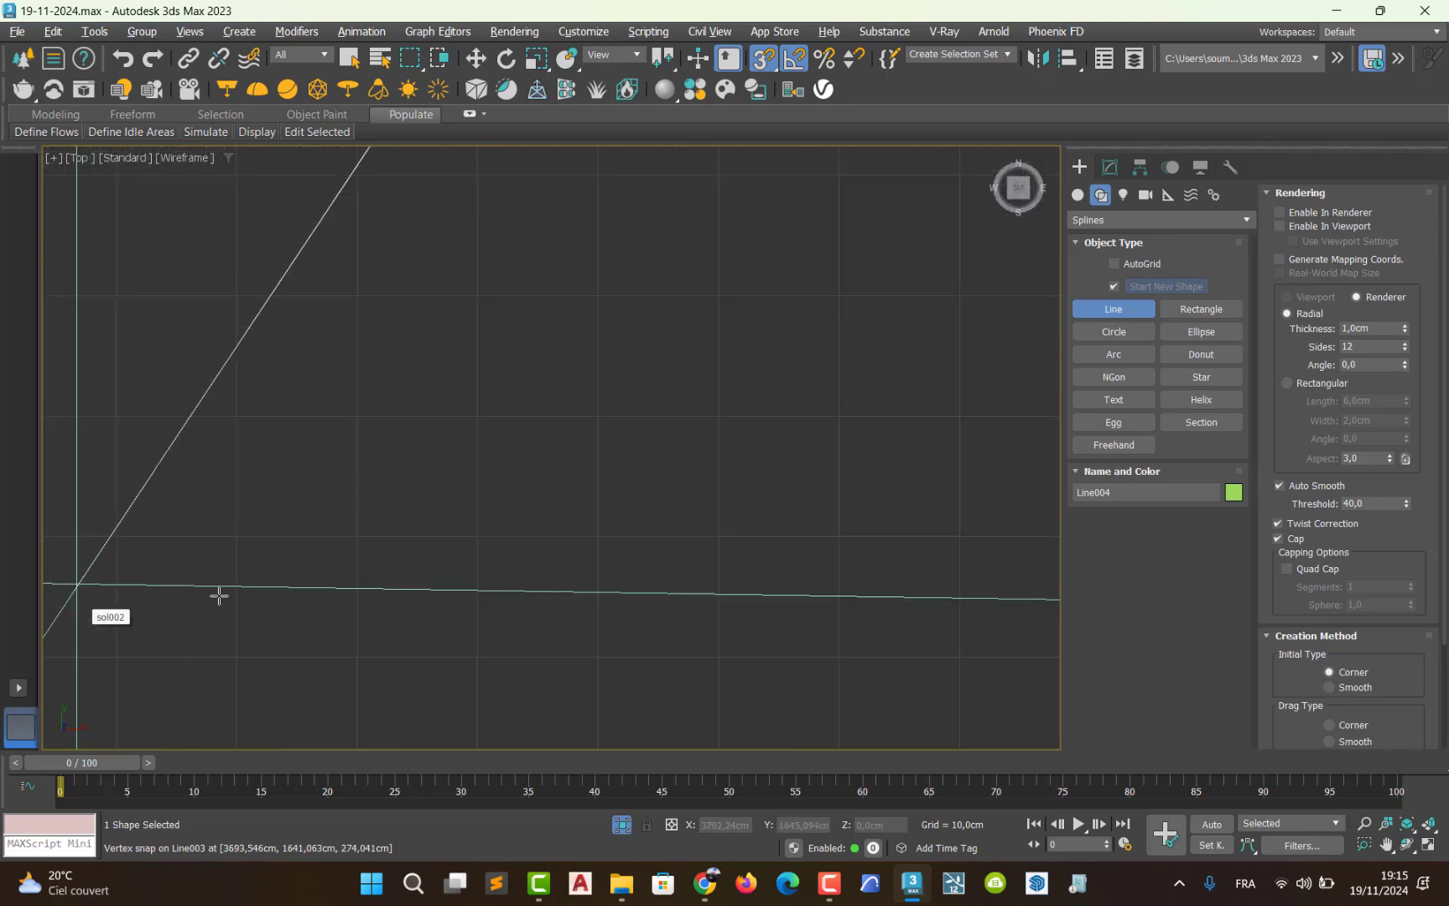
click(76, 584)
middle_drag(524, 368, 294, 784)
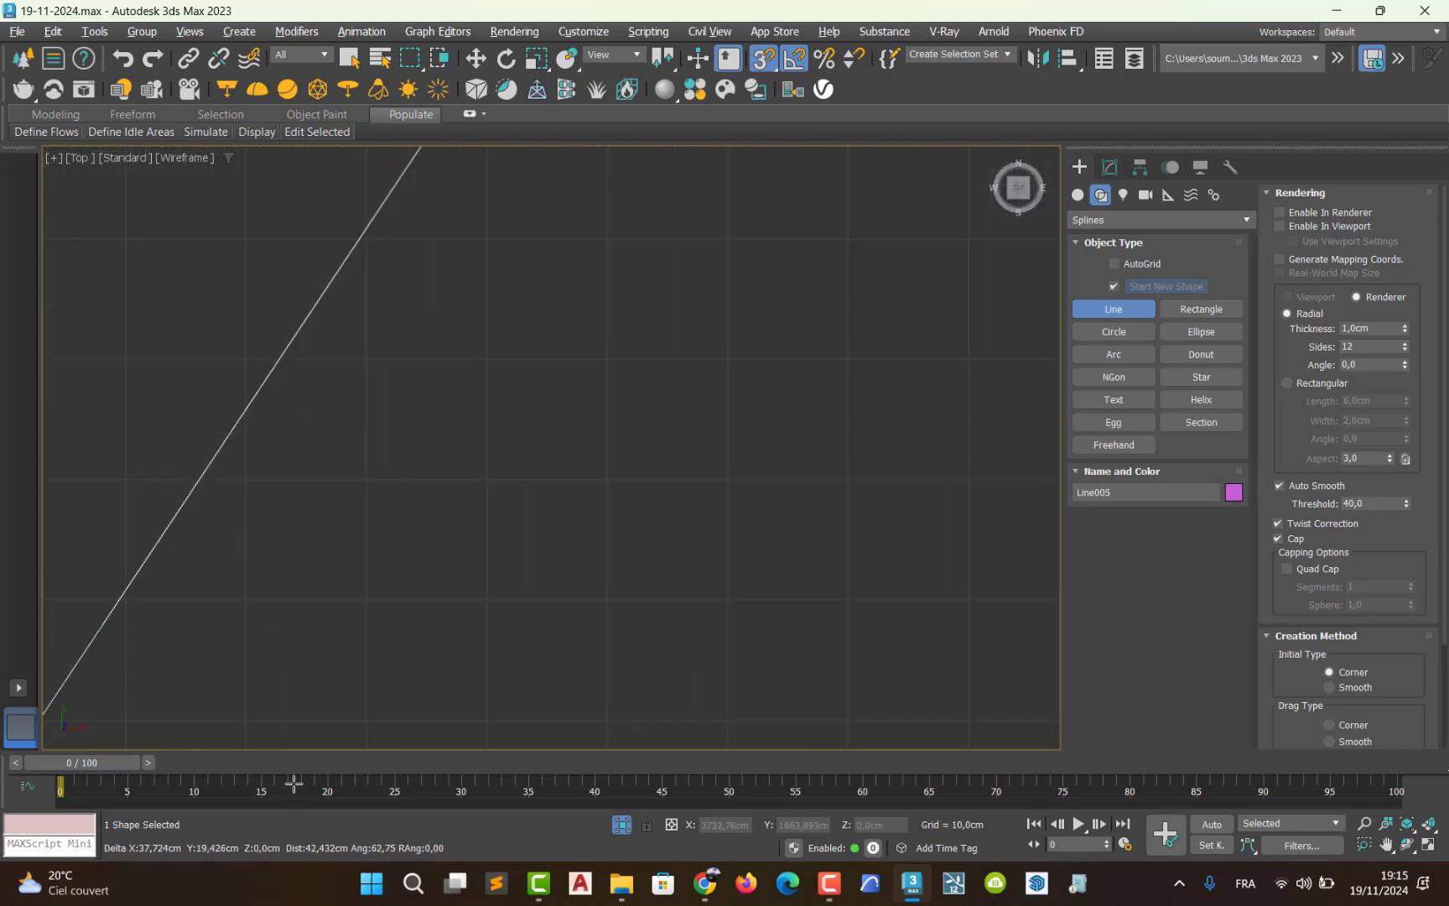
scroll(317, 741, down, 3)
middle_drag(633, 253, 427, 544)
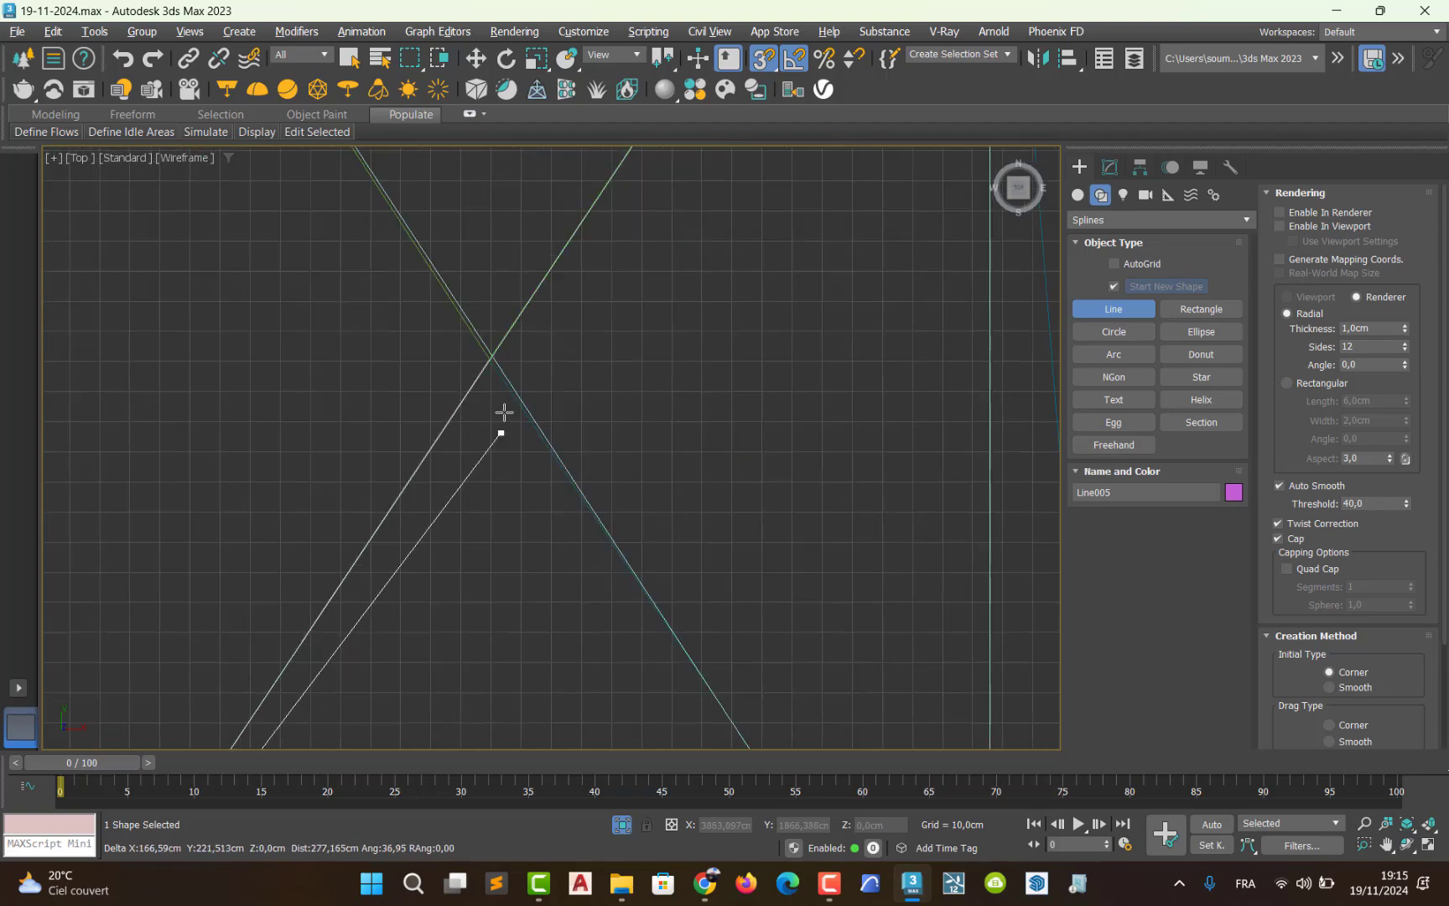
click(490, 359)
middle_drag(653, 629, 480, 278)
middle_drag(630, 624, 544, 396)
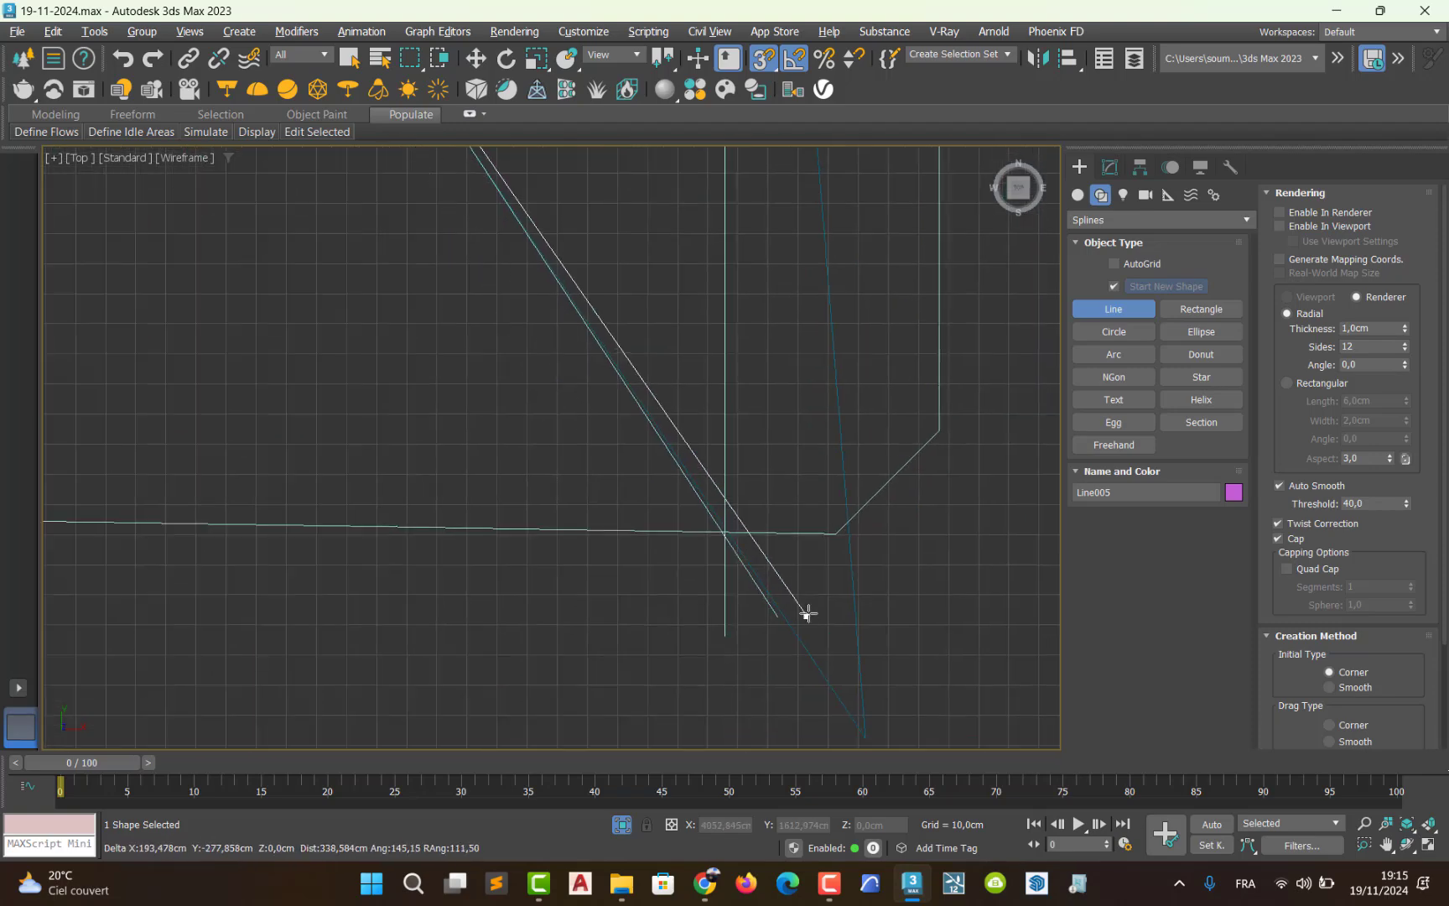
click(731, 534)
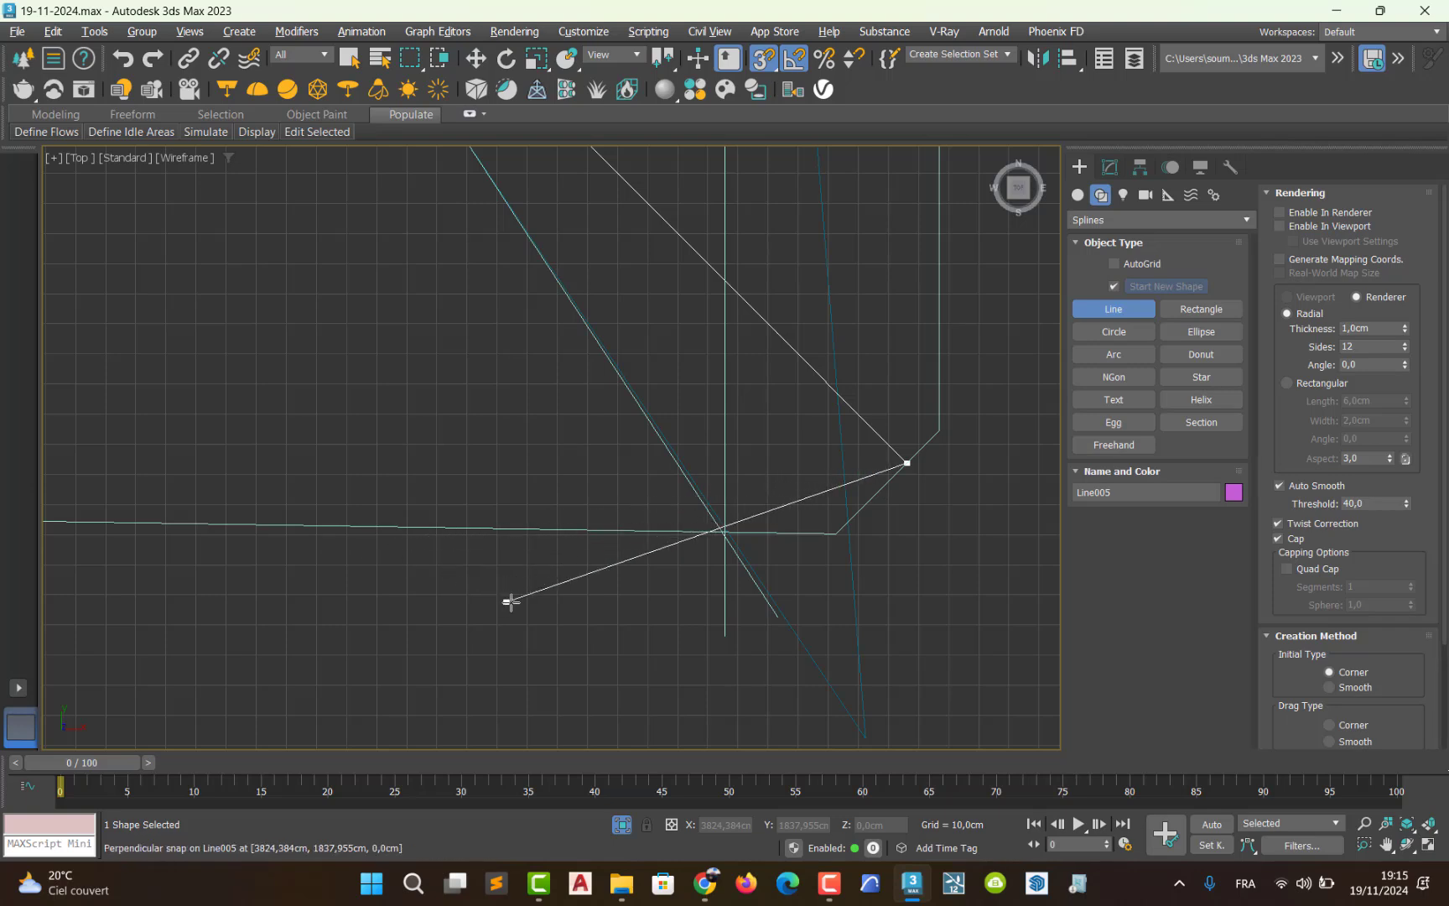
key(BackSpace)
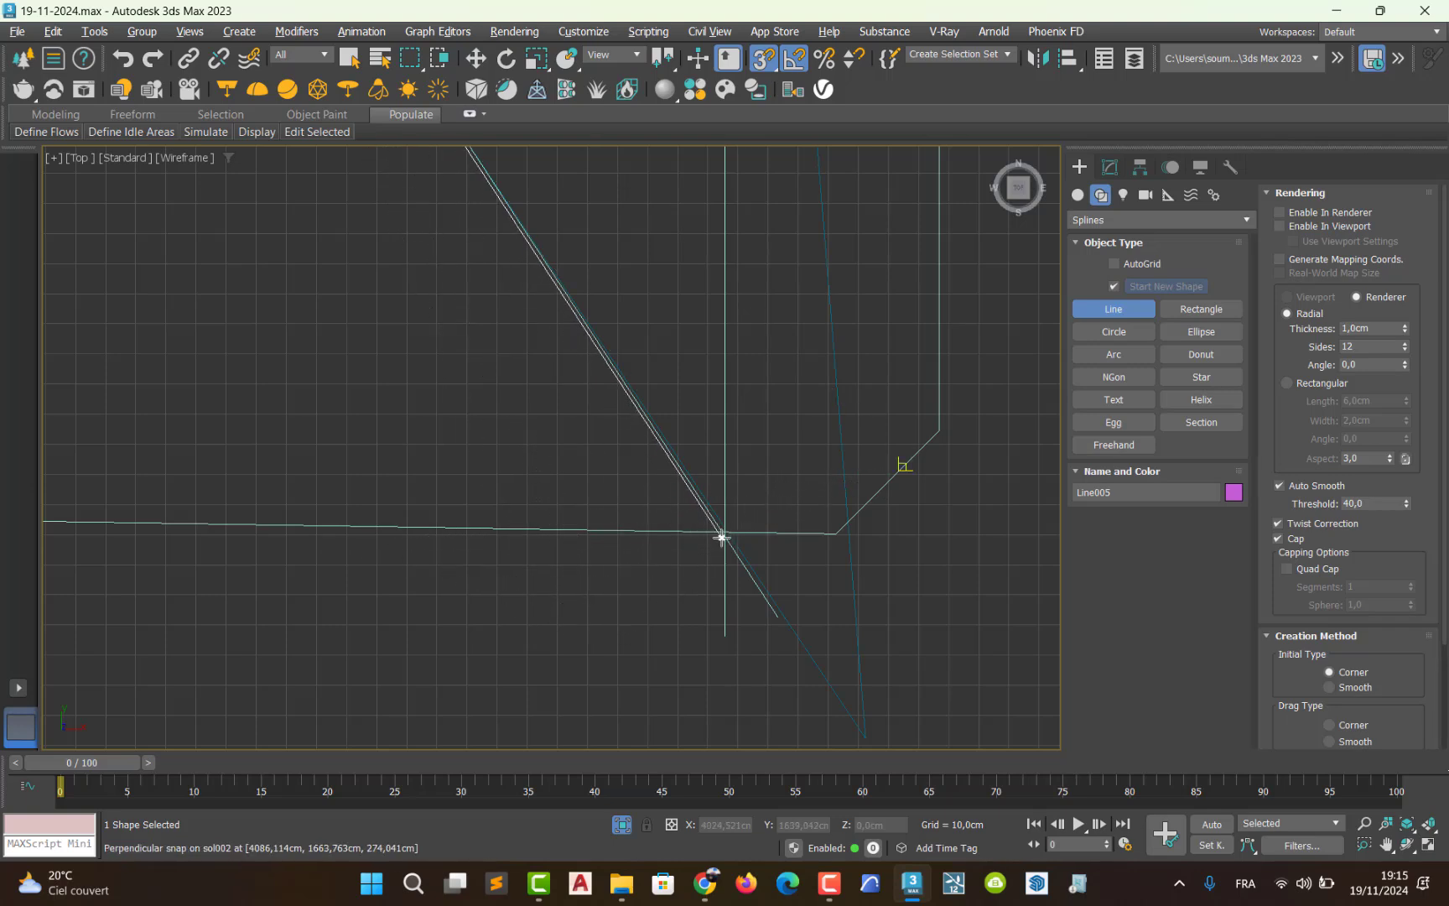
drag(724, 535, 679, 543)
key(BackSpace)
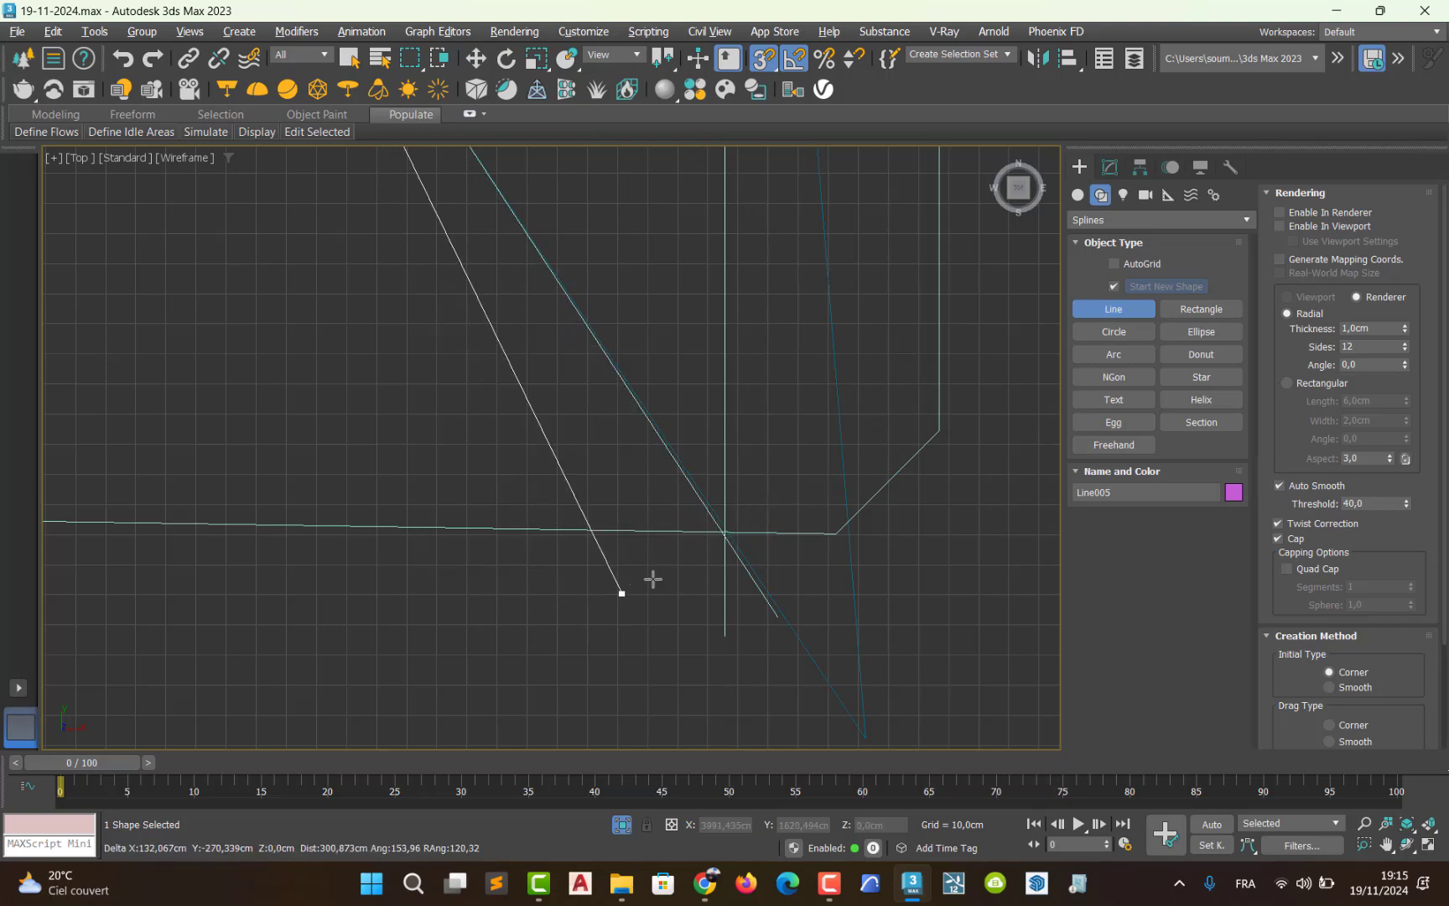
- Place the lower triangle's third vertex just beside the lower-right intersection and close the spline at its starting point
click(711, 535)
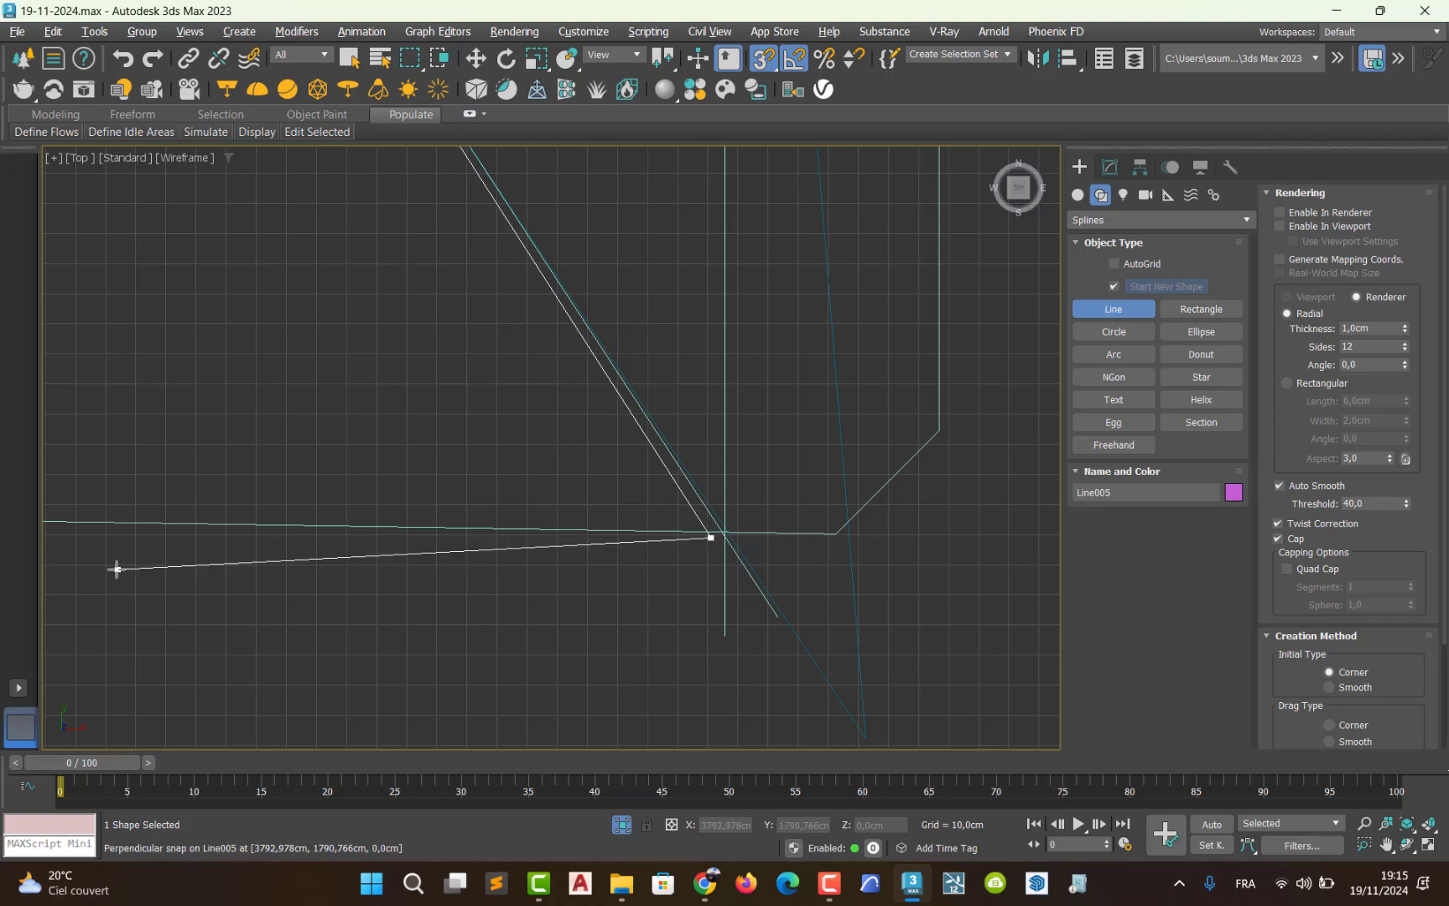
middle_drag(117, 569, 731, 596)
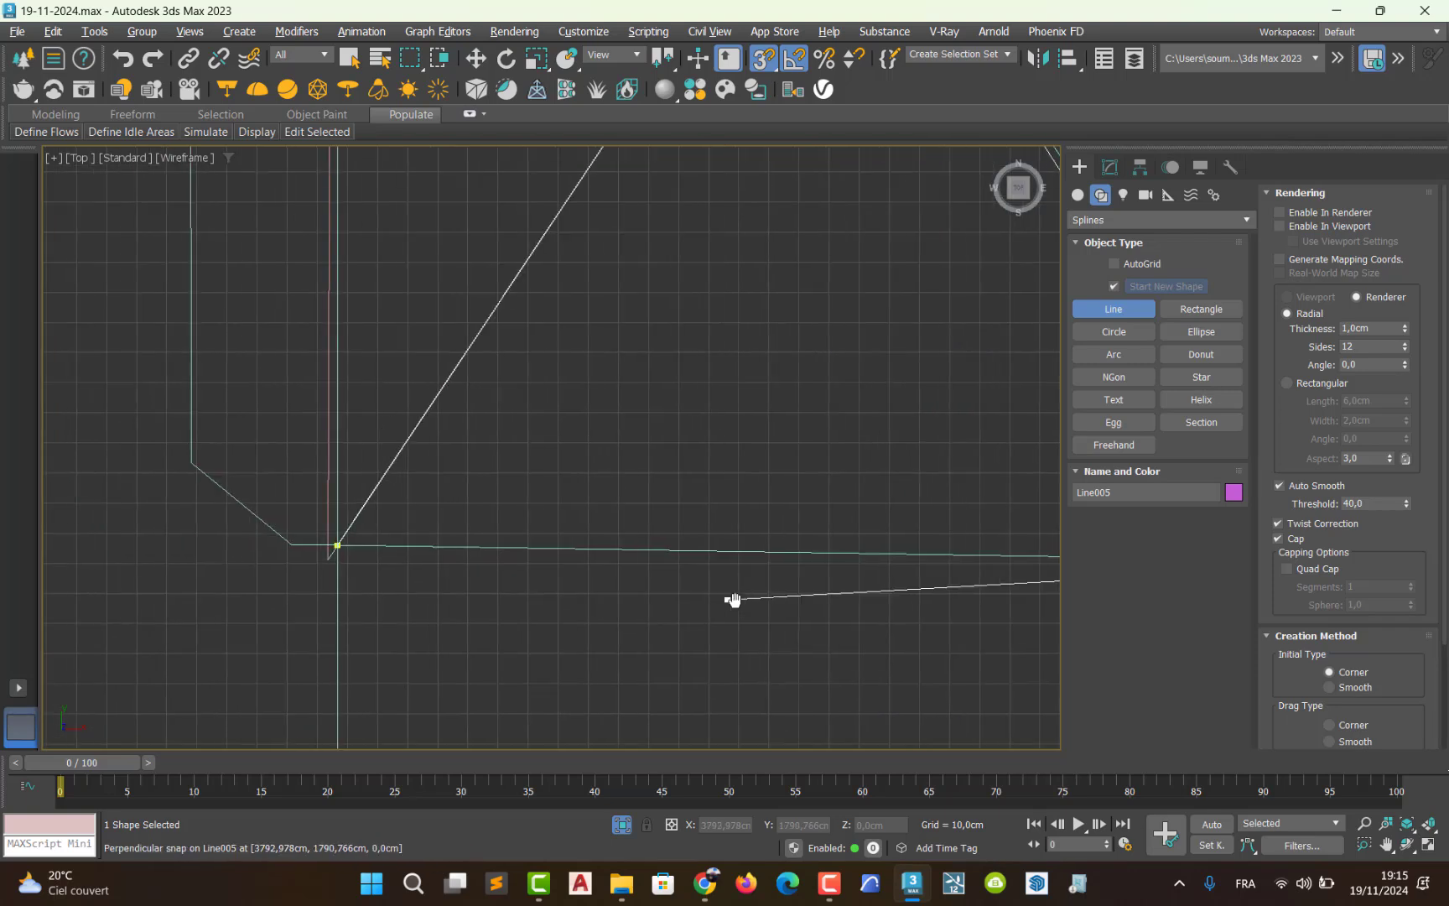
click(337, 545)
scroll(694, 468, down, 6)
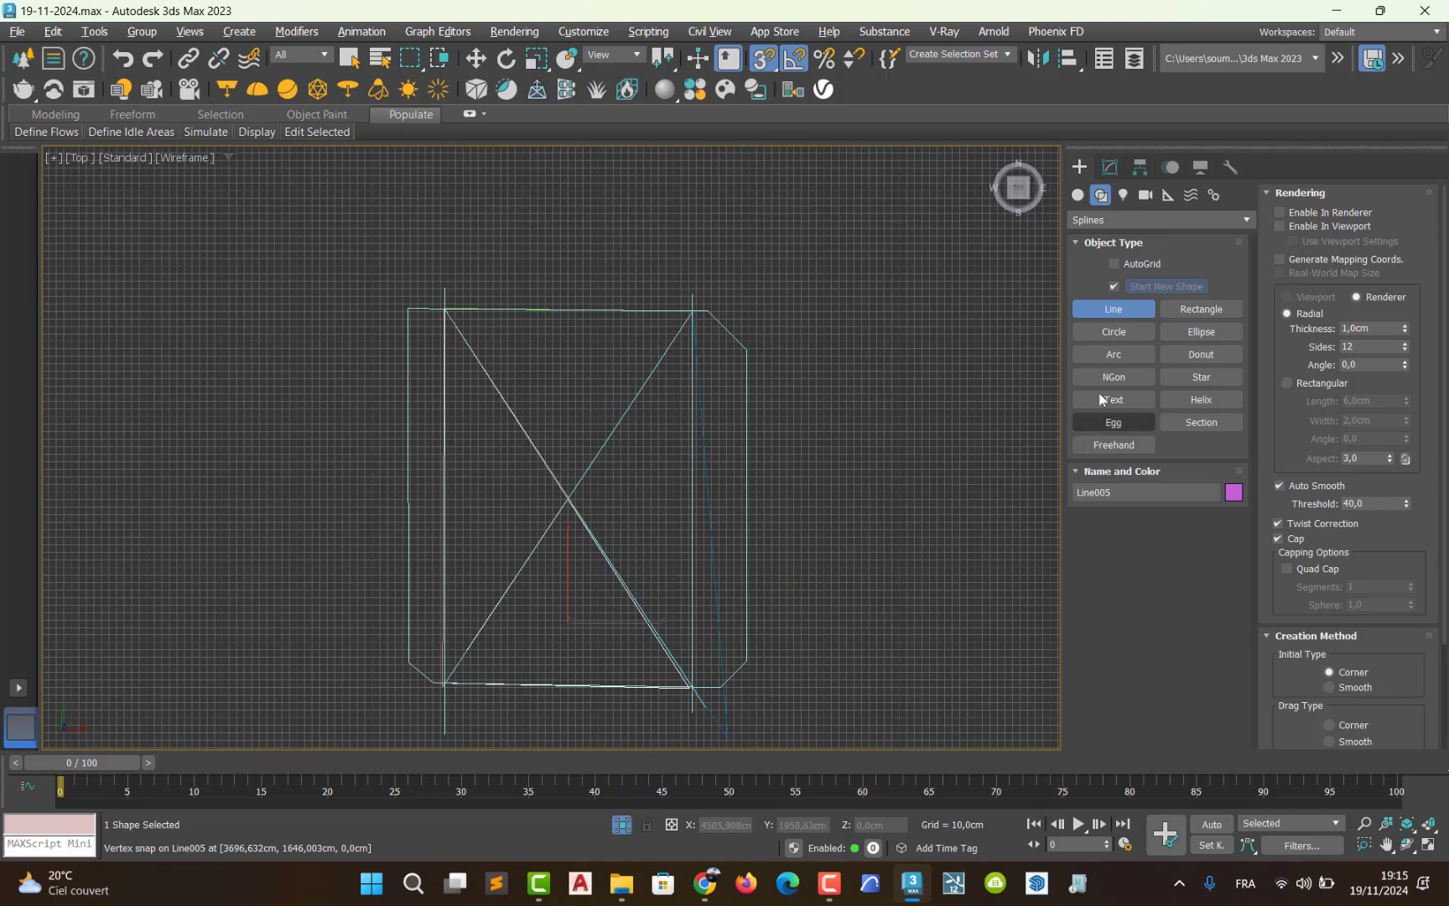
- Delete the combined outline and guide-line shape and exit isolation to show the whole scene
key(w)
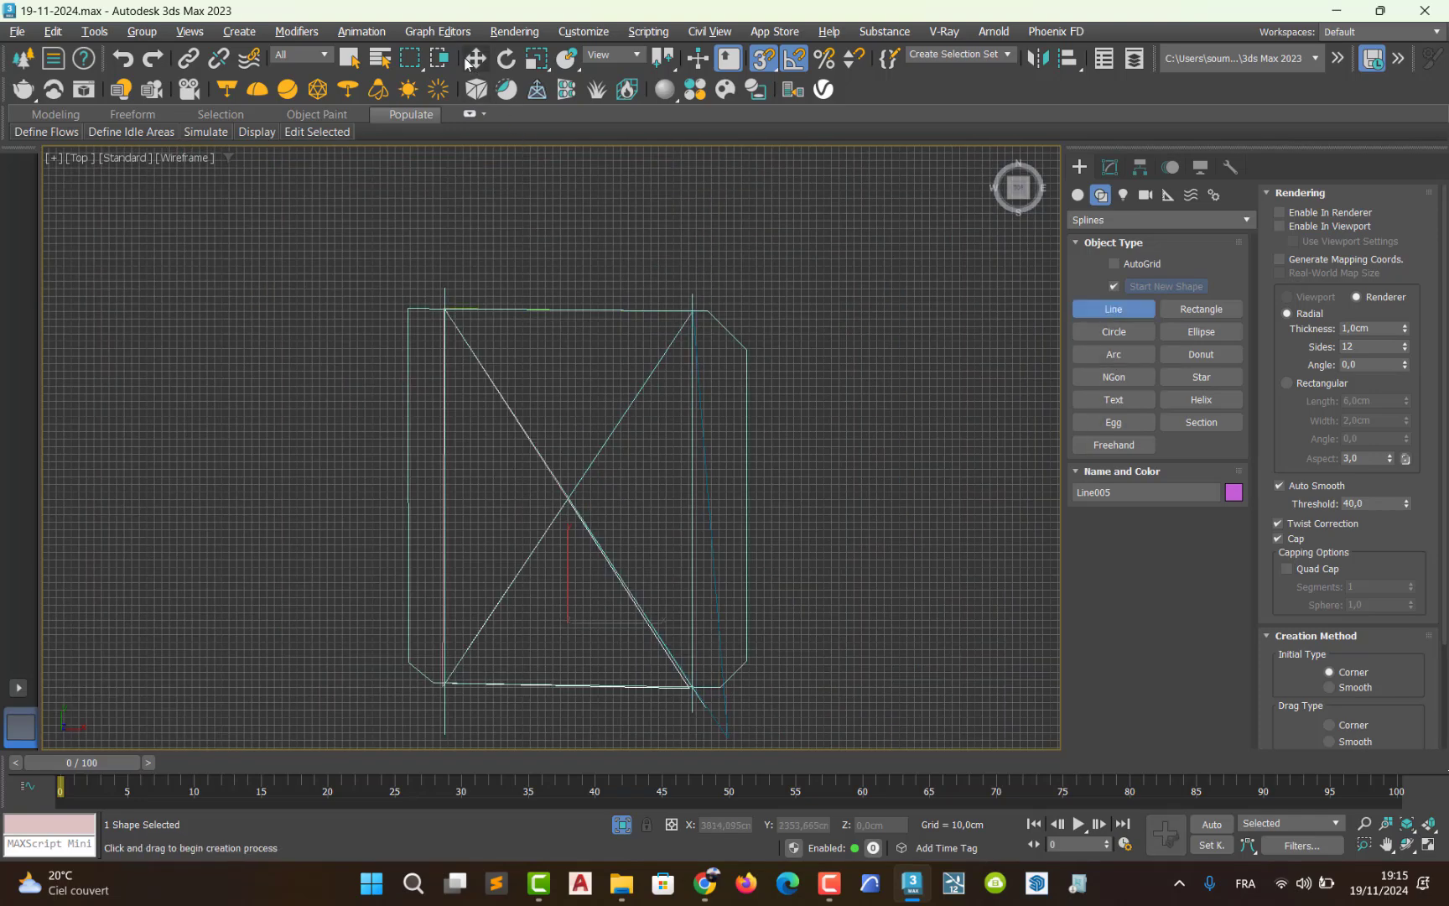
click(747, 386)
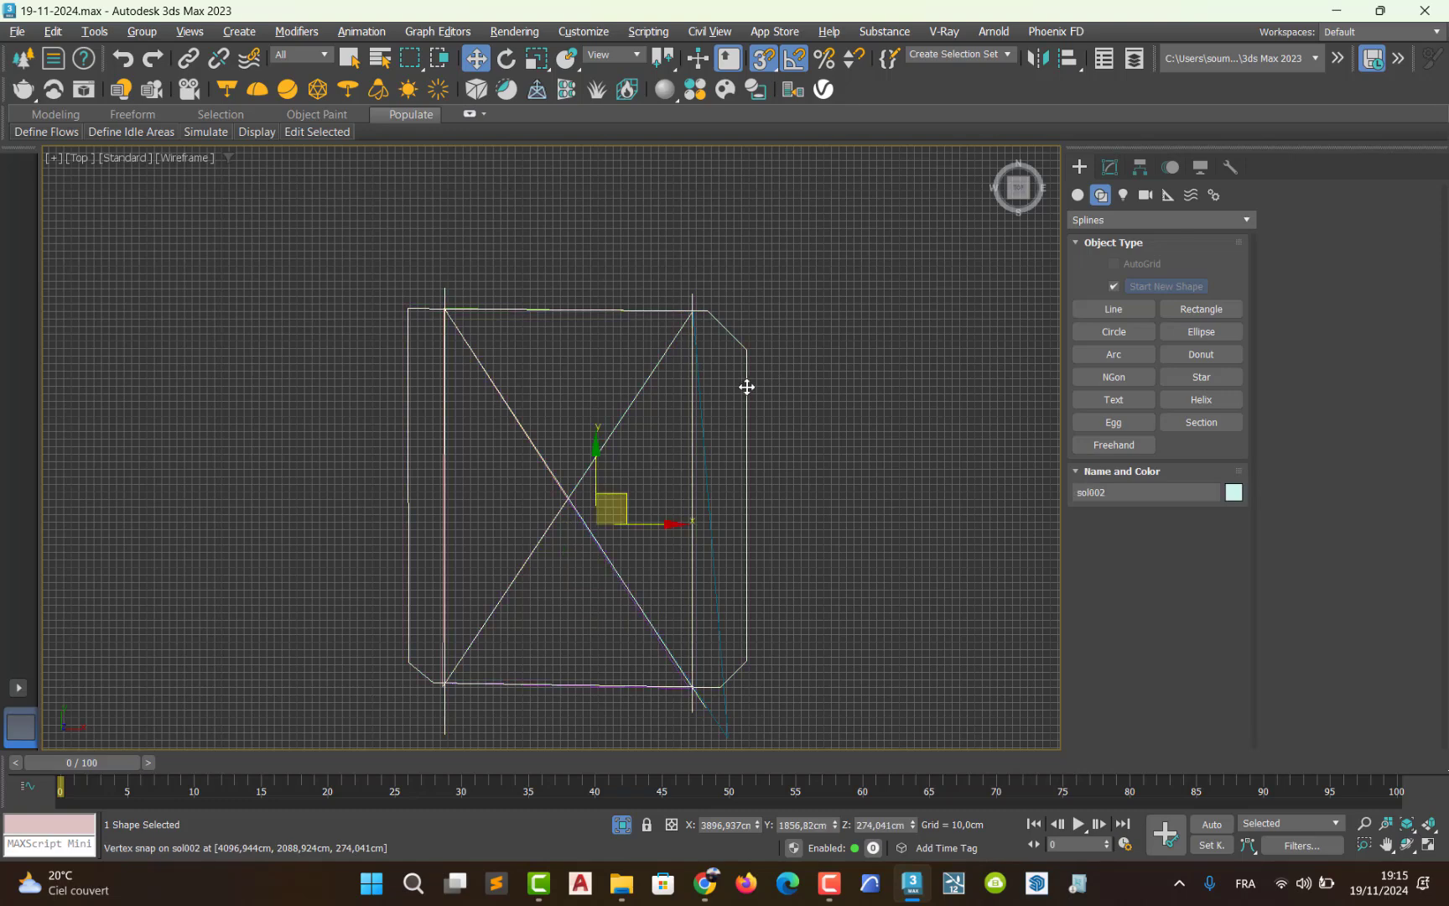
key(alt+q)
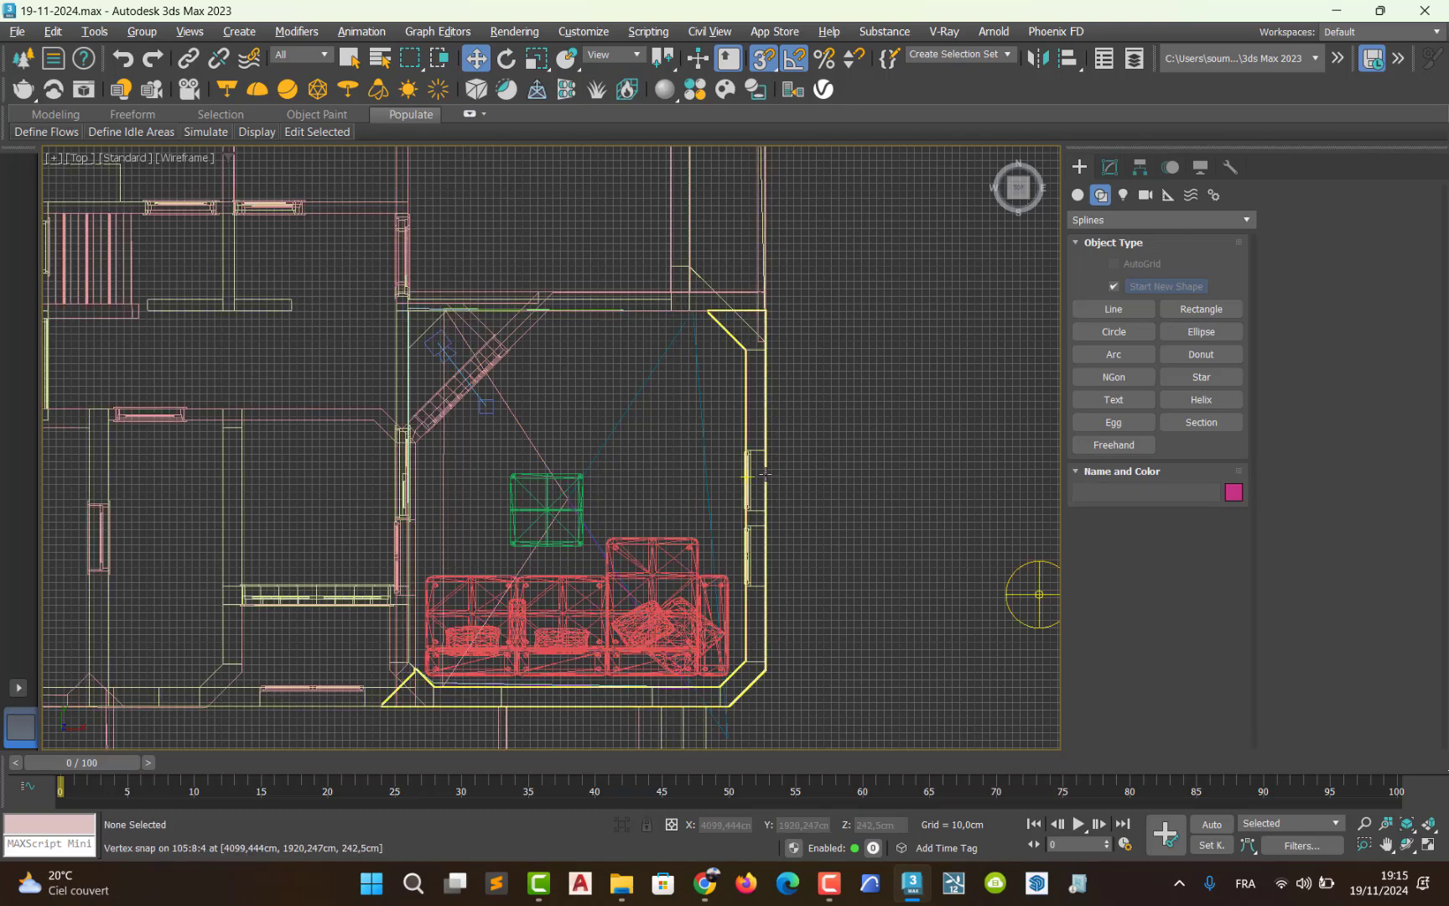
- Select the remaining diagonal line together with the right, lower and left triangles, and isolate them
click(622, 425)
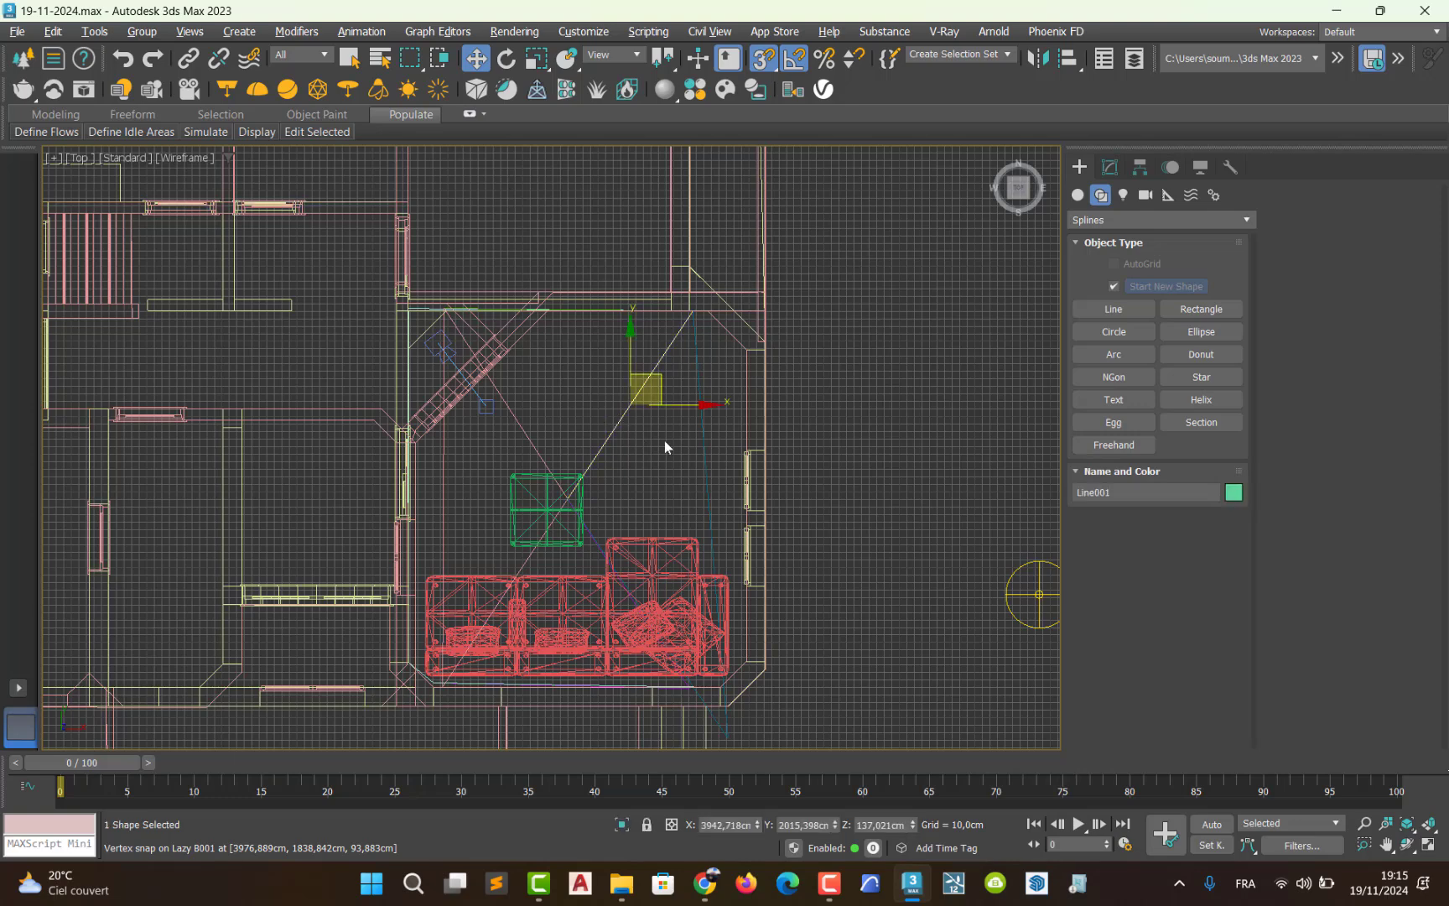
ctrl+click(705, 467)
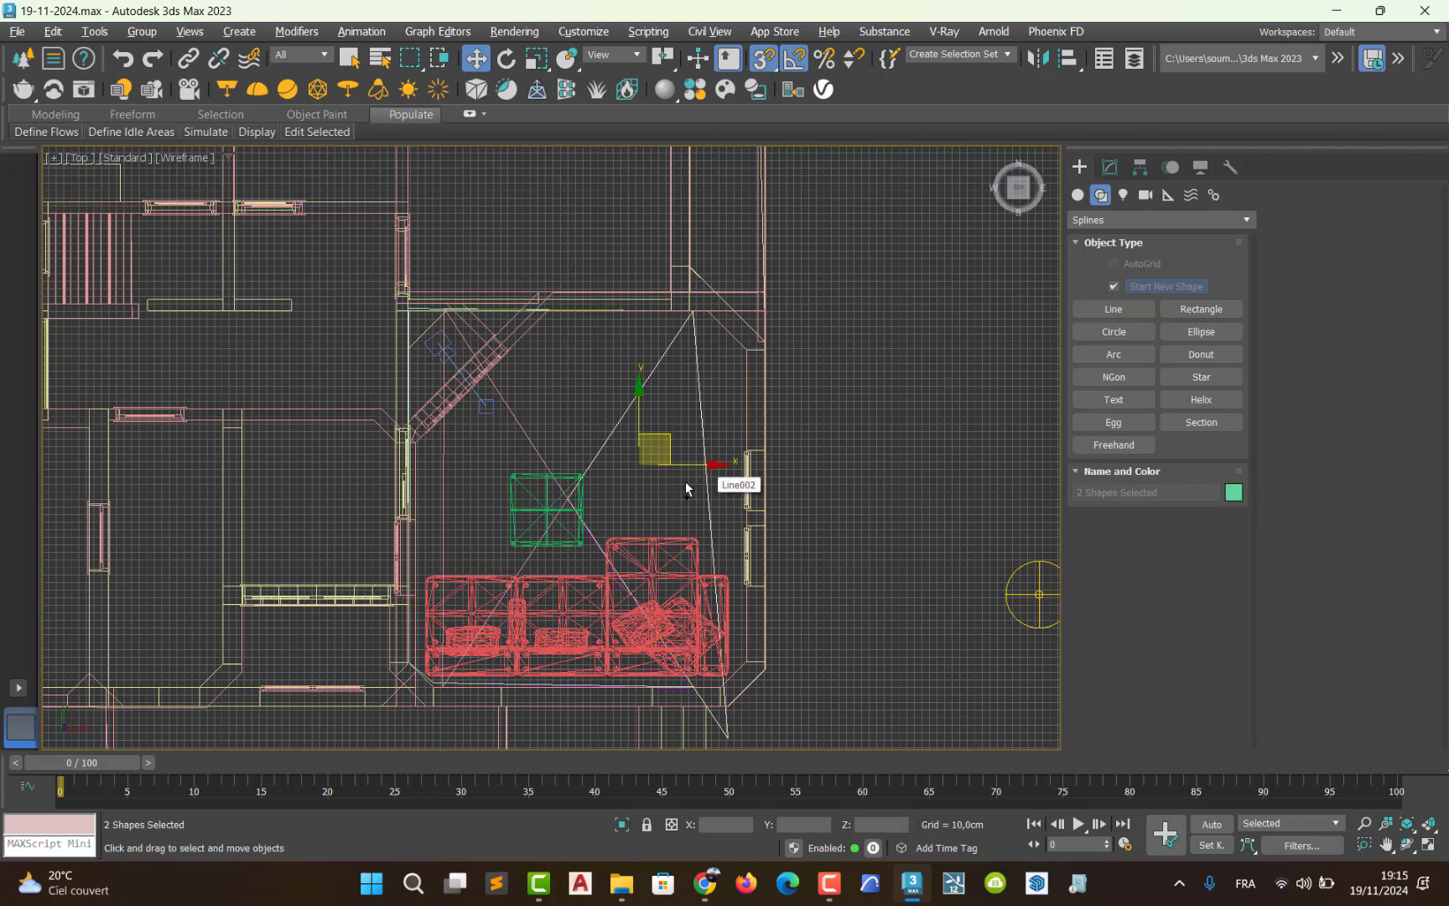
ctrl+click(599, 545)
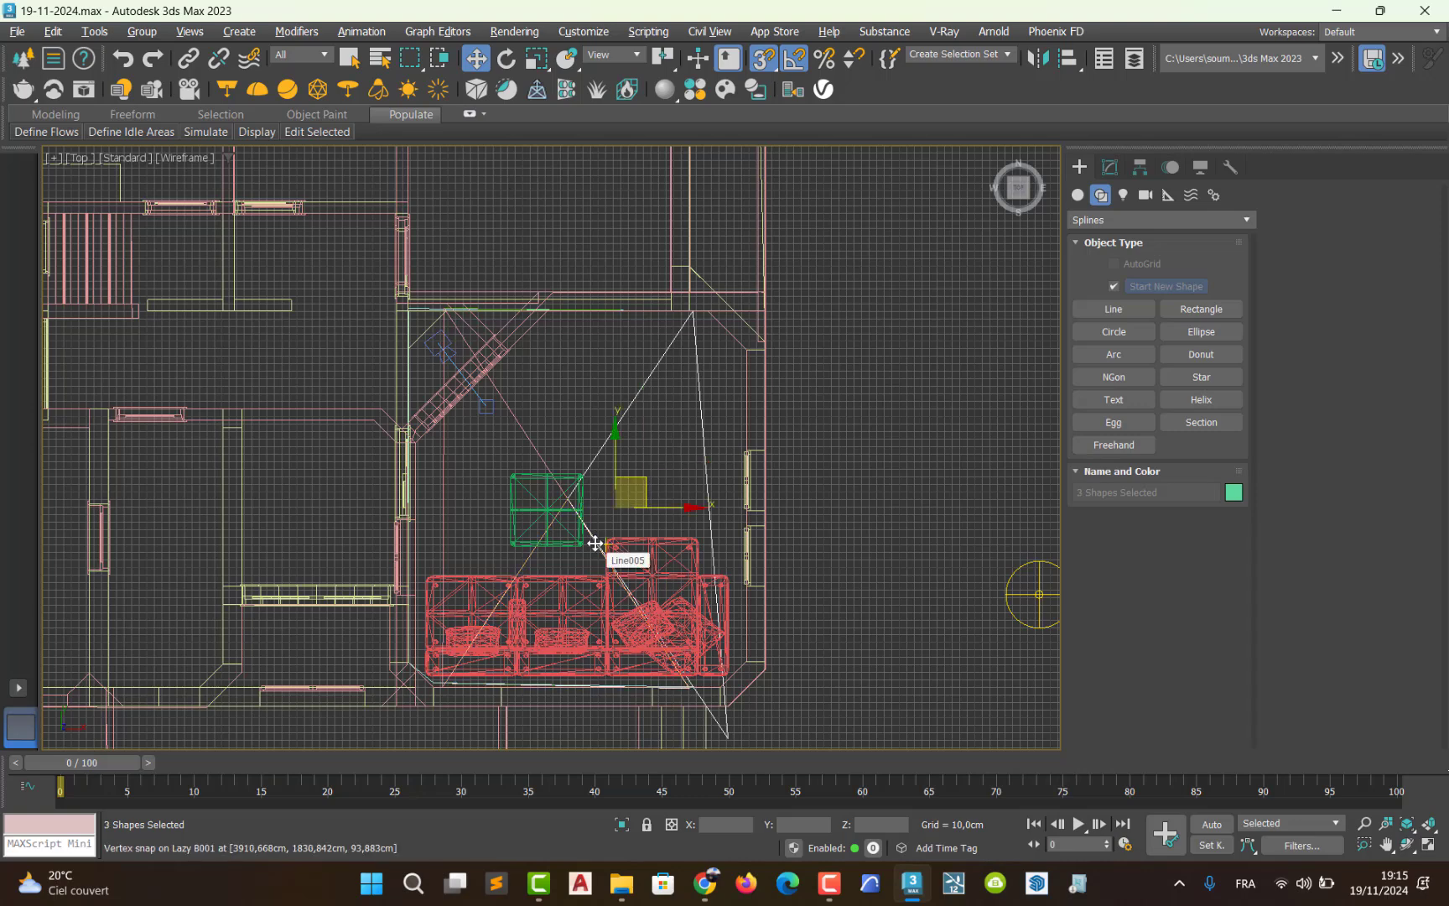
ctrl+click(447, 524)
click(621, 827)
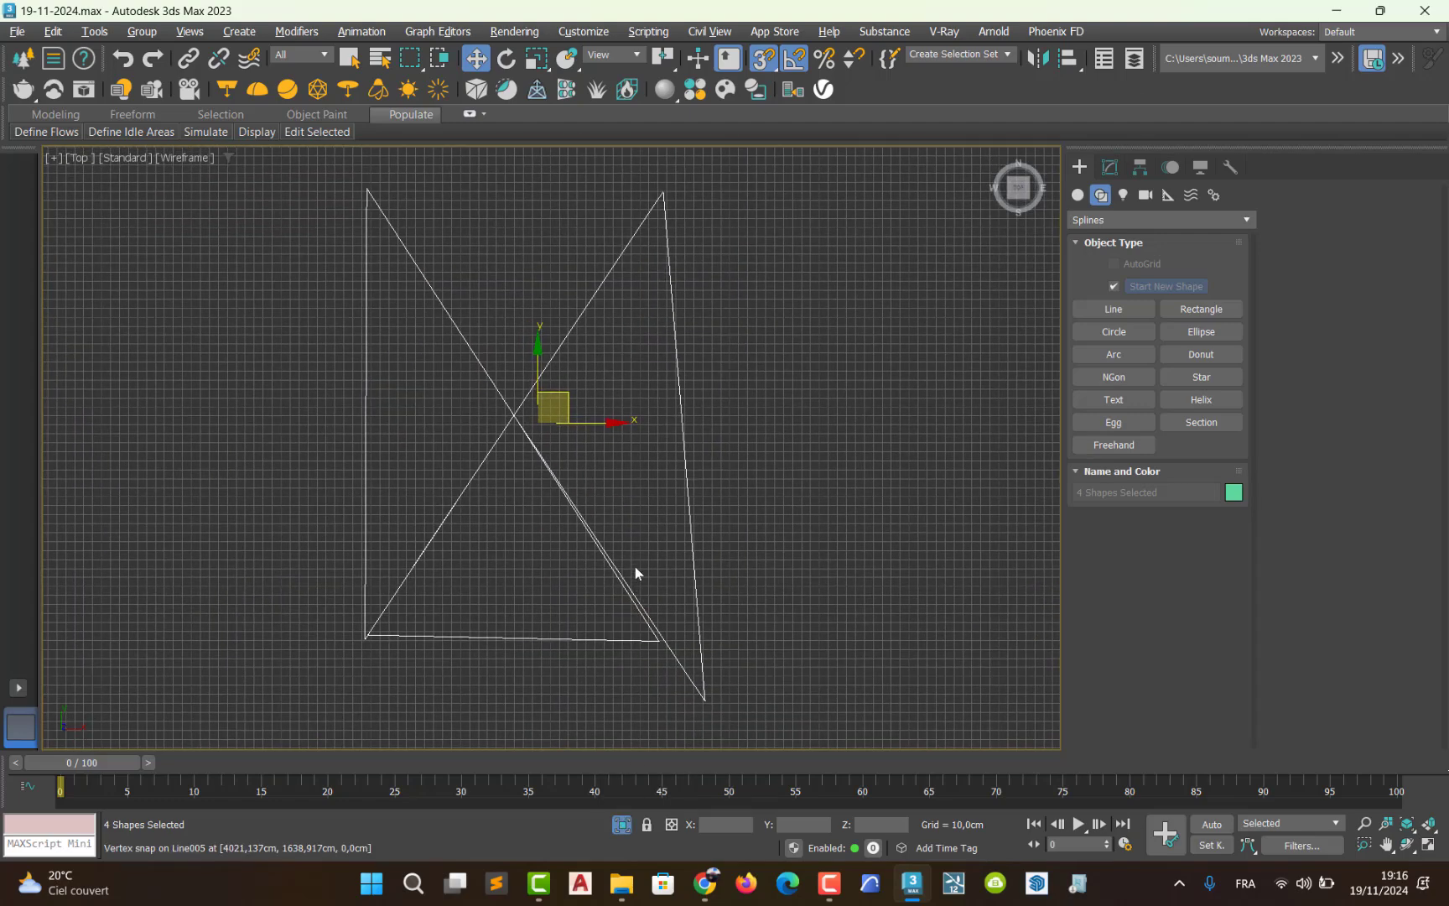
- Exit isolation, add the missing upper triangle to the selection, and isolate all five shapes
click(621, 824)
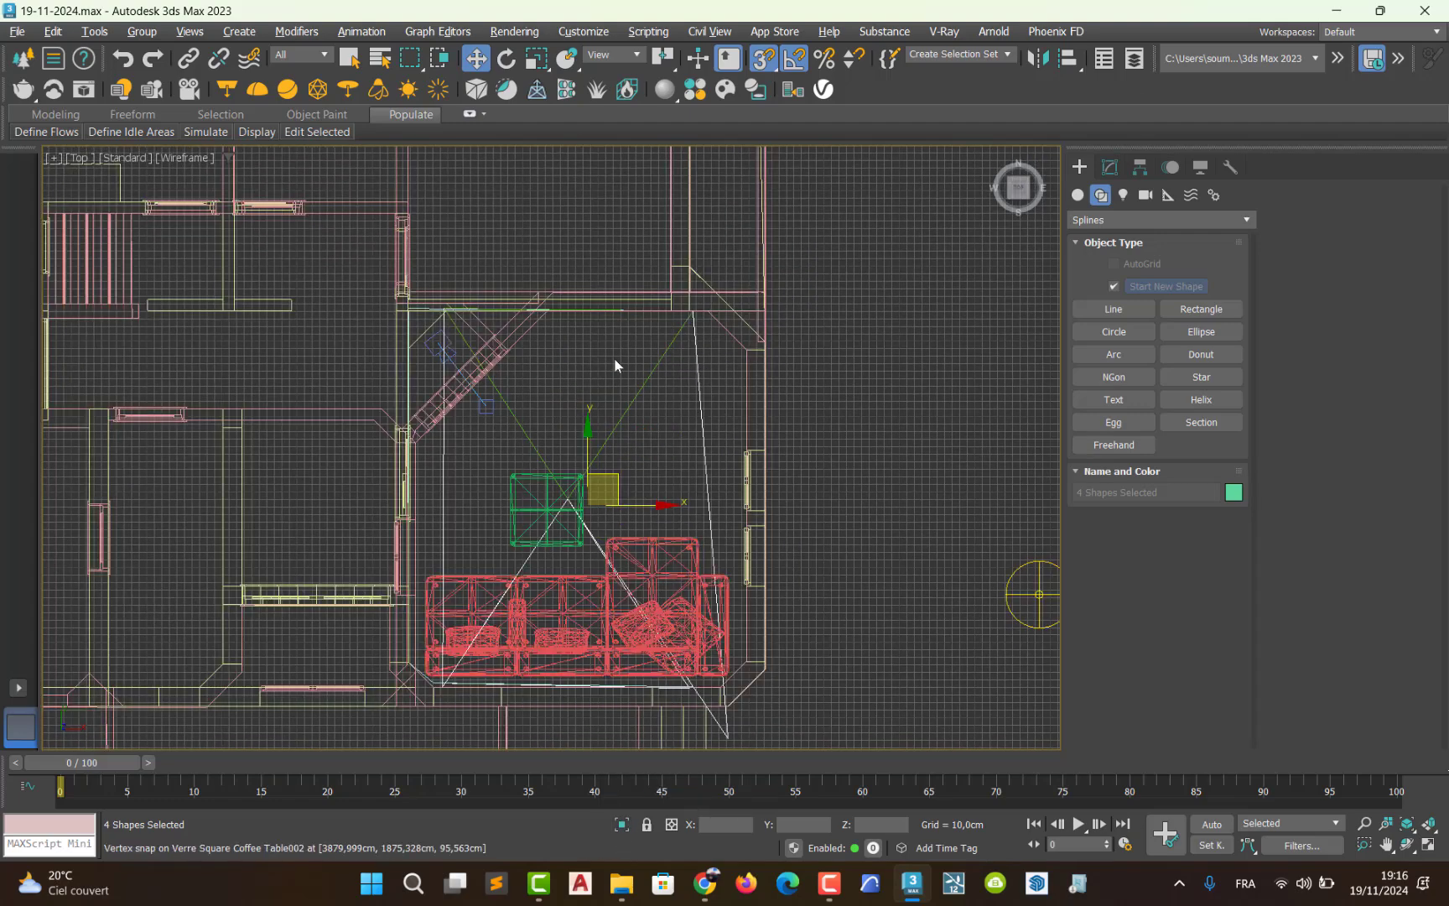
scroll(655, 486, up, 4)
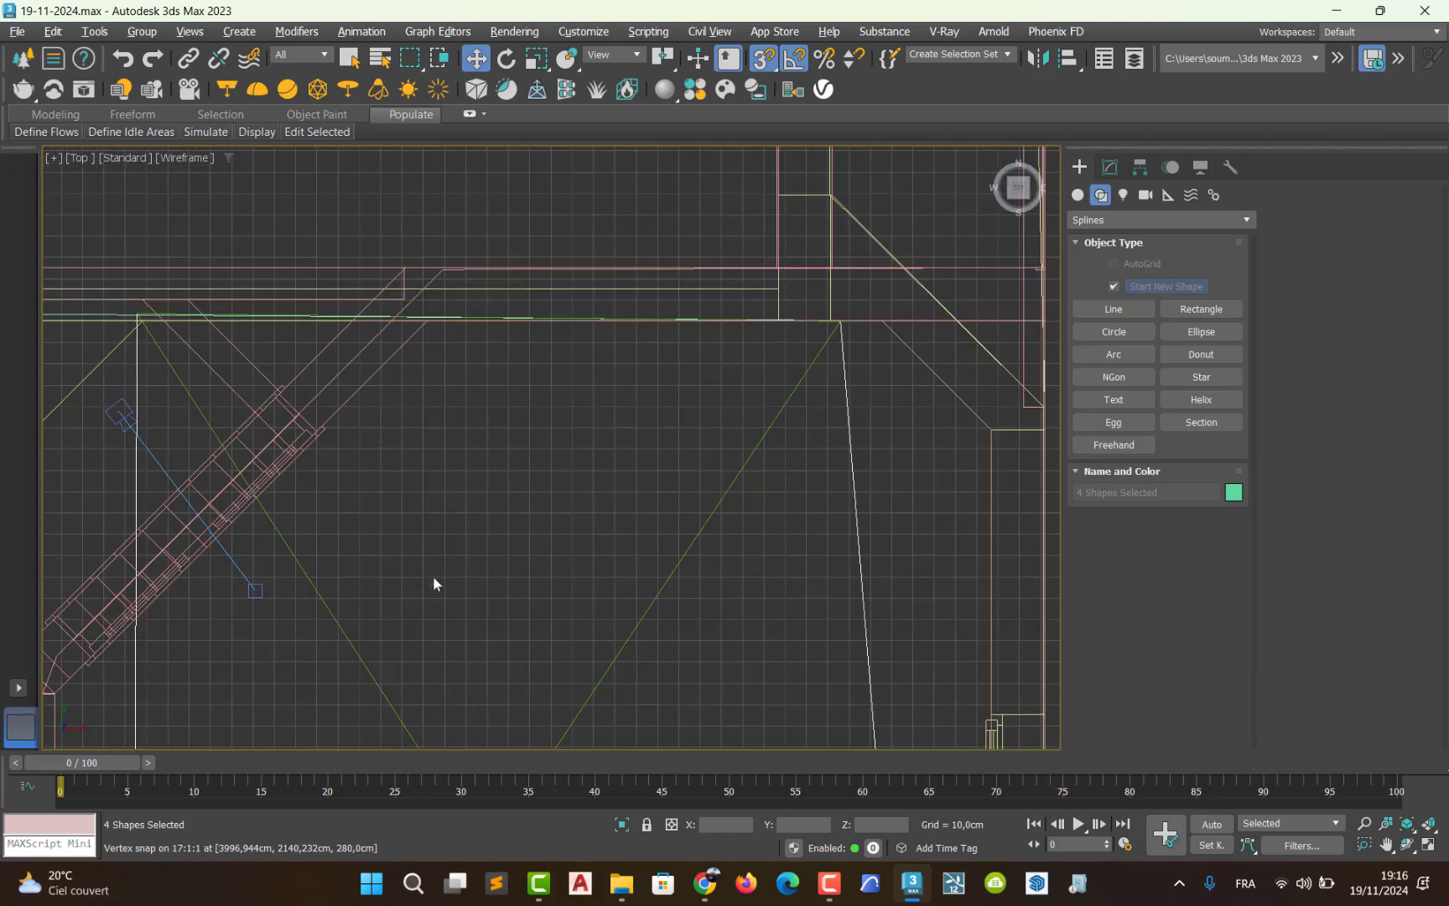
ctrl+click(362, 662)
click(620, 825)
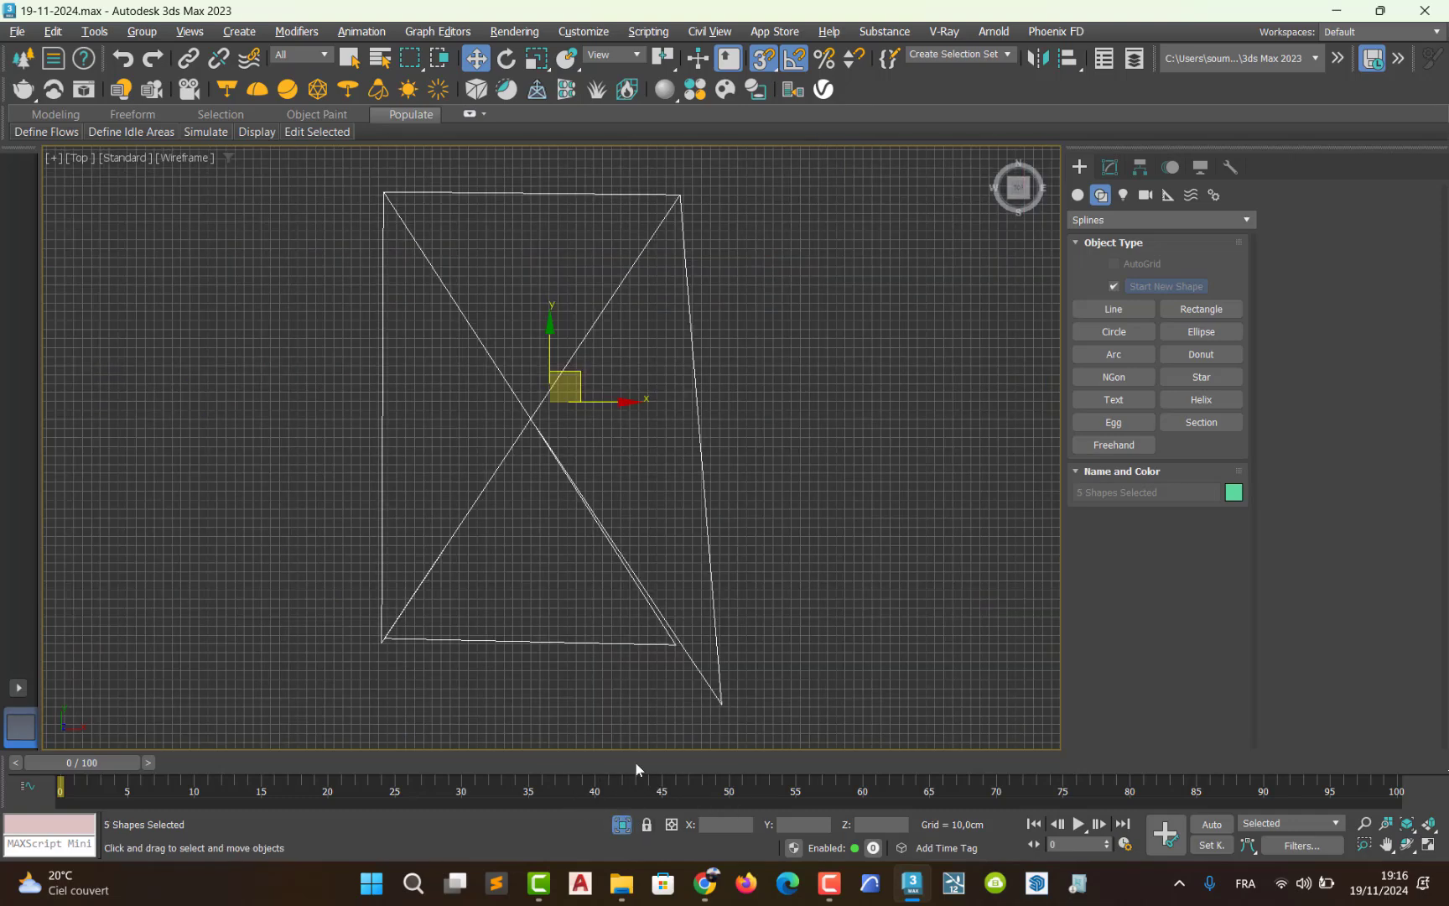
middle_drag(656, 612, 646, 557)
middle_drag(605, 467, 642, 558)
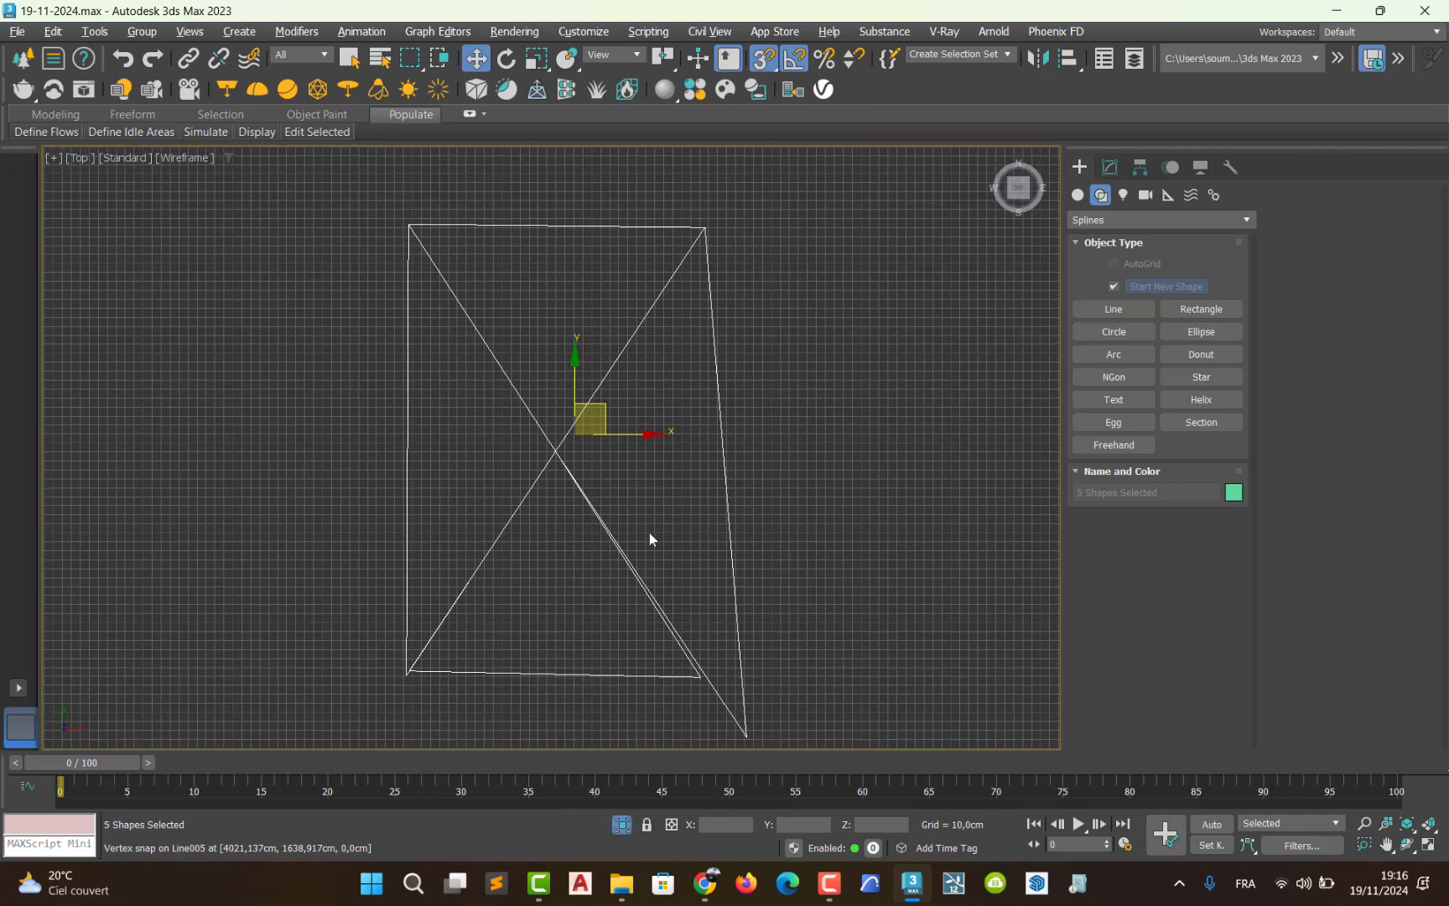
- Shift the upper triangle's upper-left vertex about 5 cm to the right at vertex level, with snapping turned off
click(753, 375)
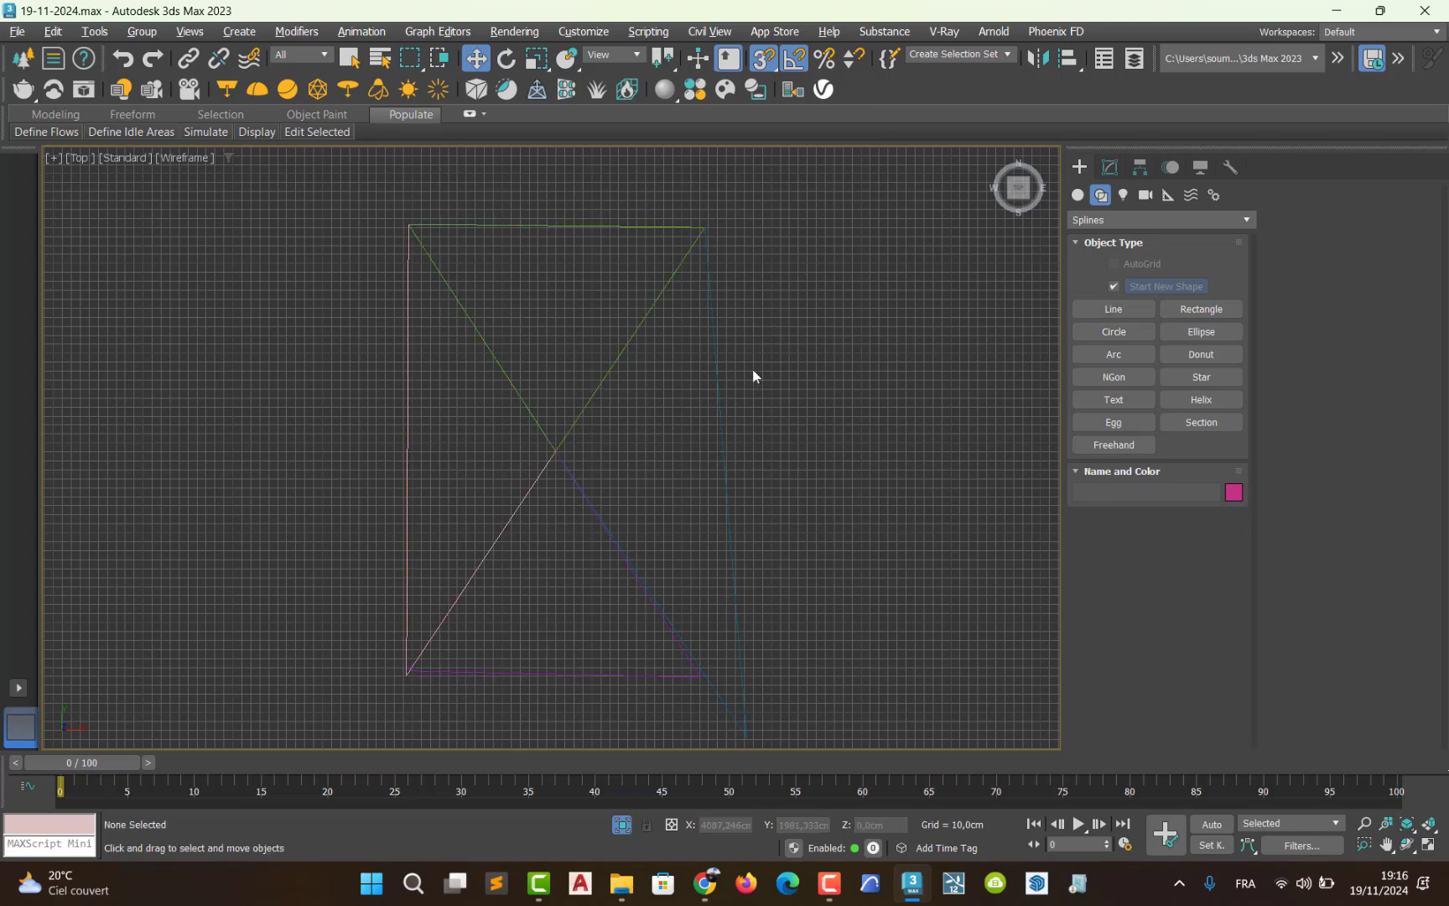
click(641, 227)
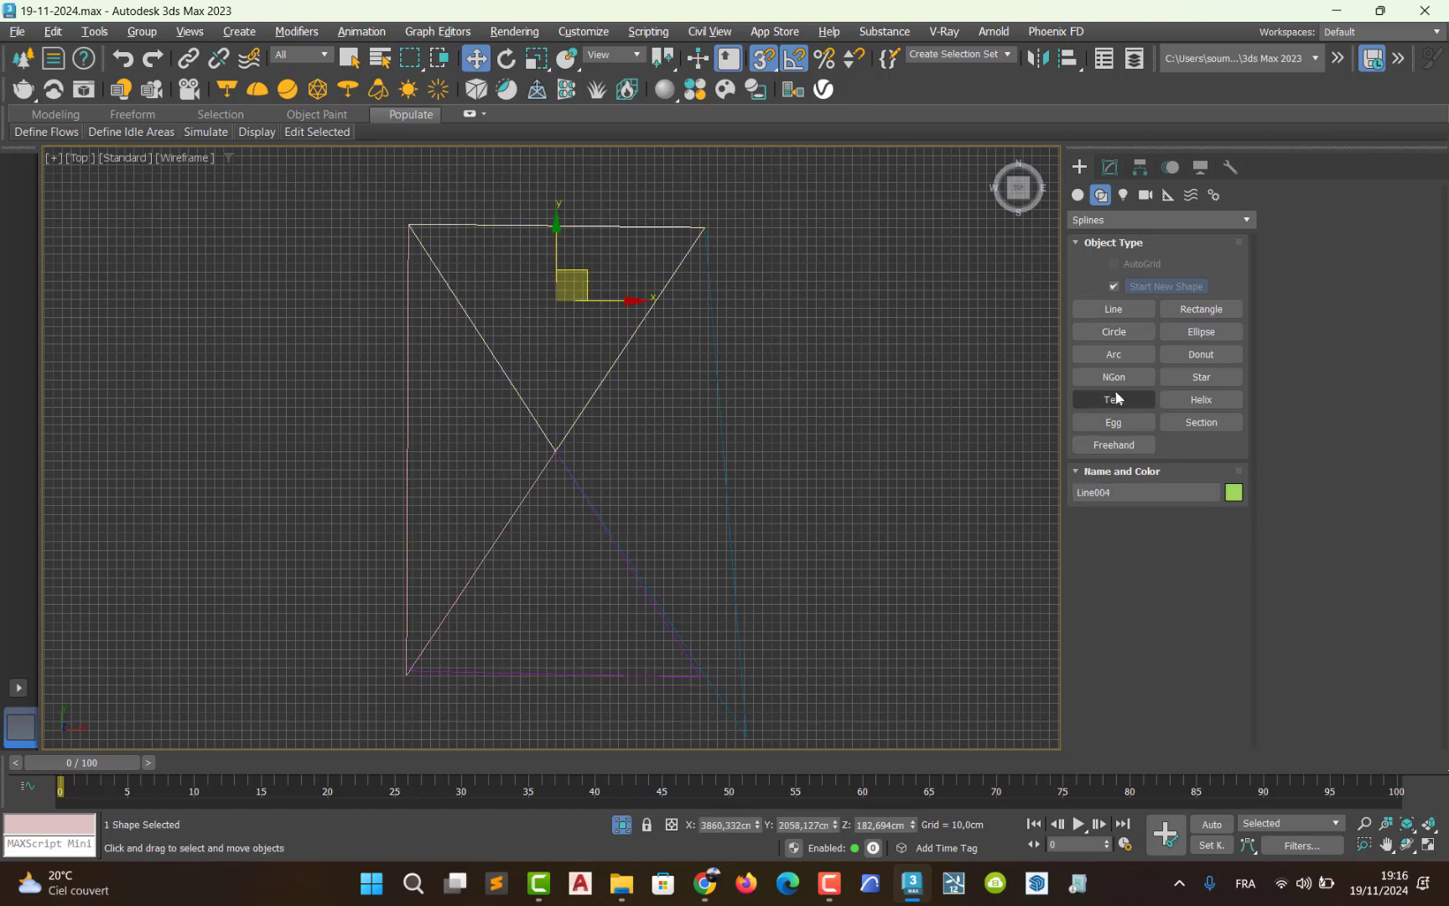
click(1110, 166)
scroll(620, 255, up, 5)
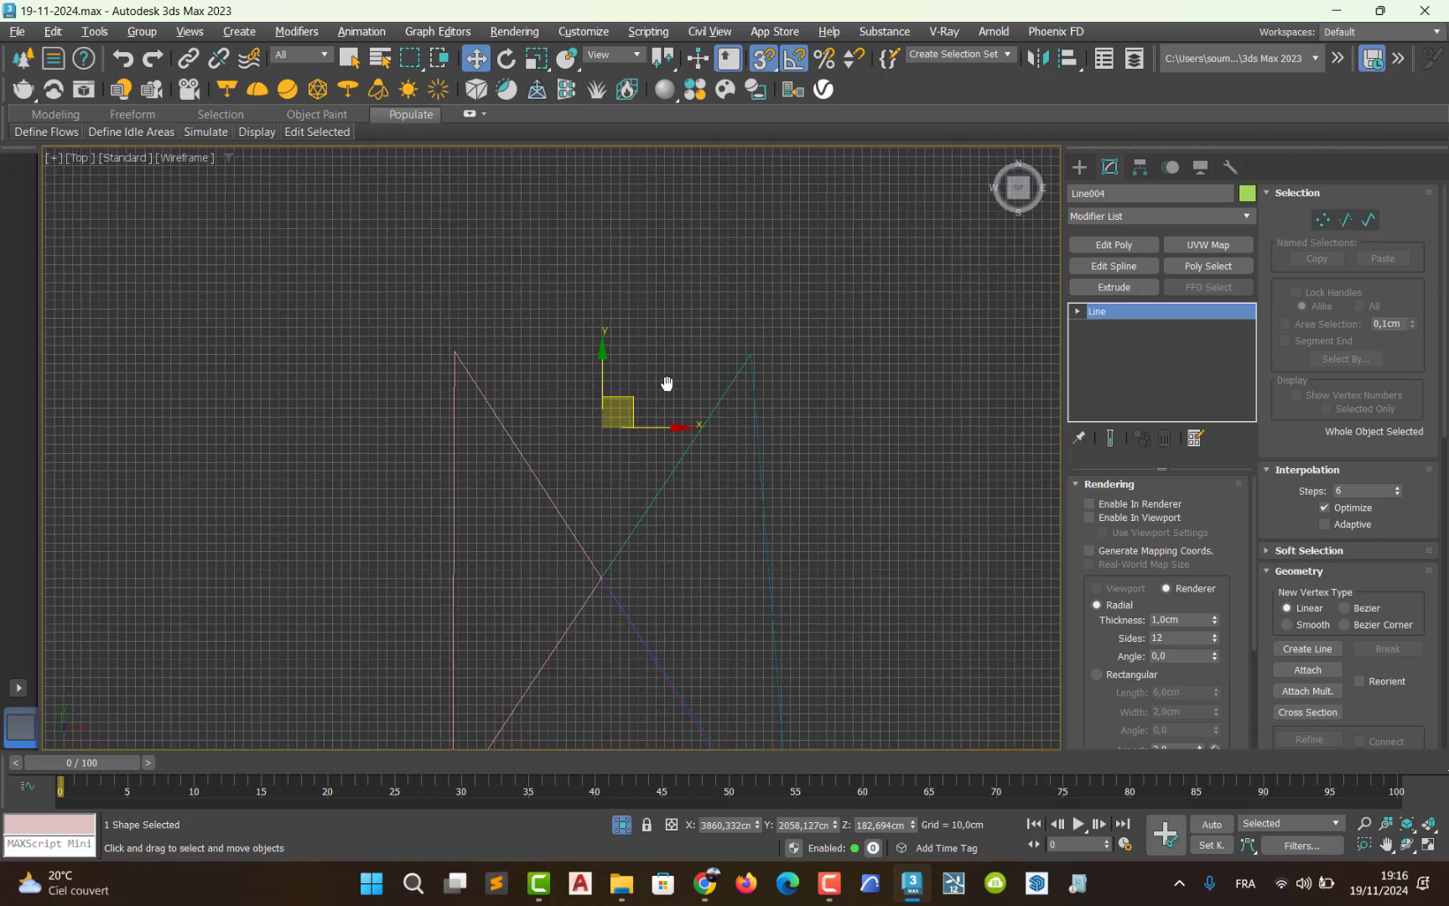
middle_drag(502, 327, 581, 627)
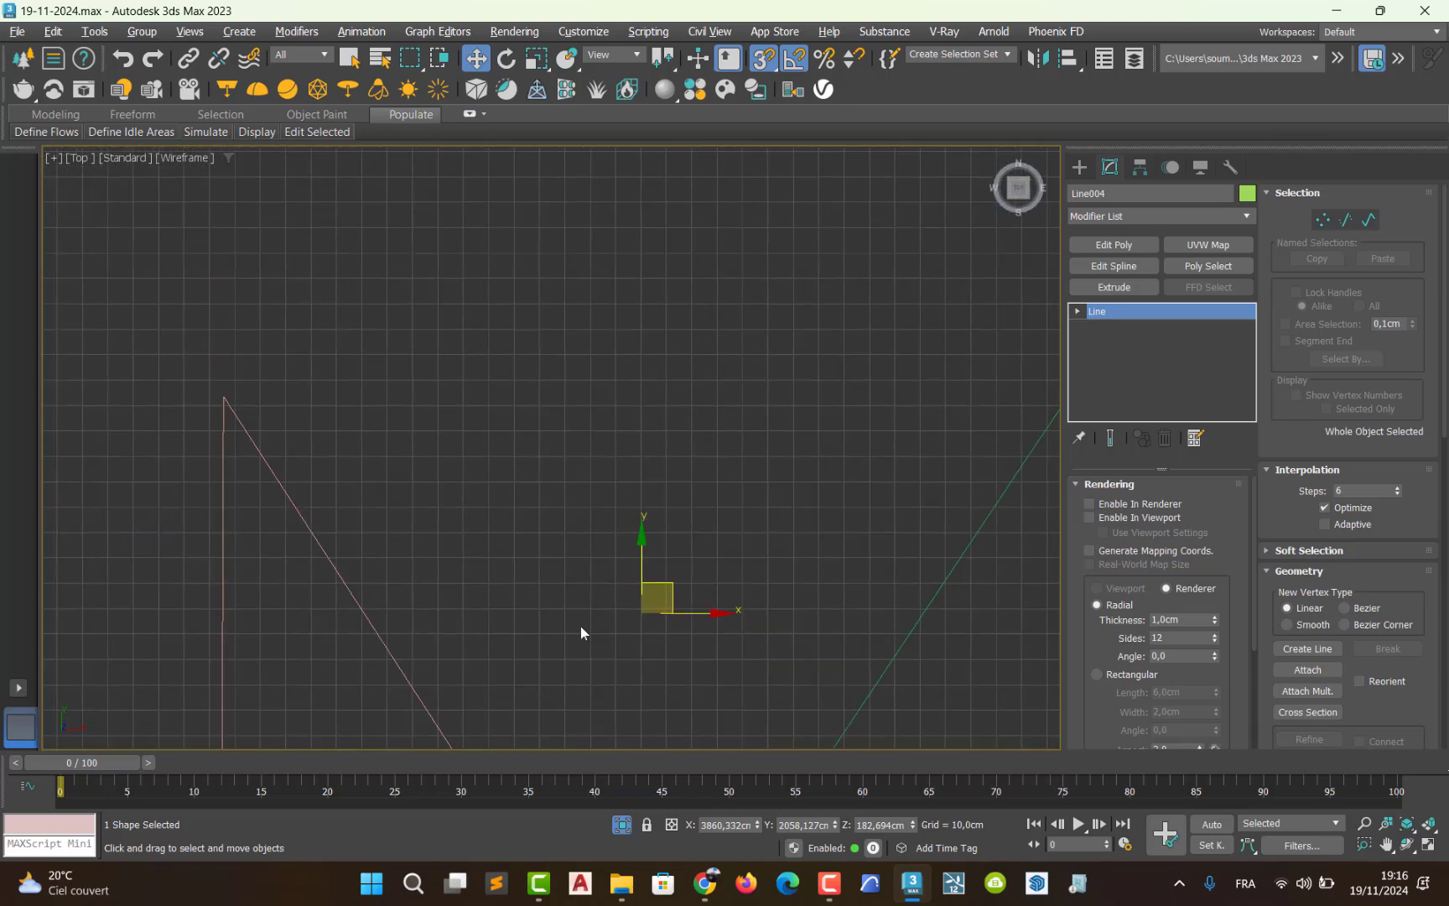
click(1322, 219)
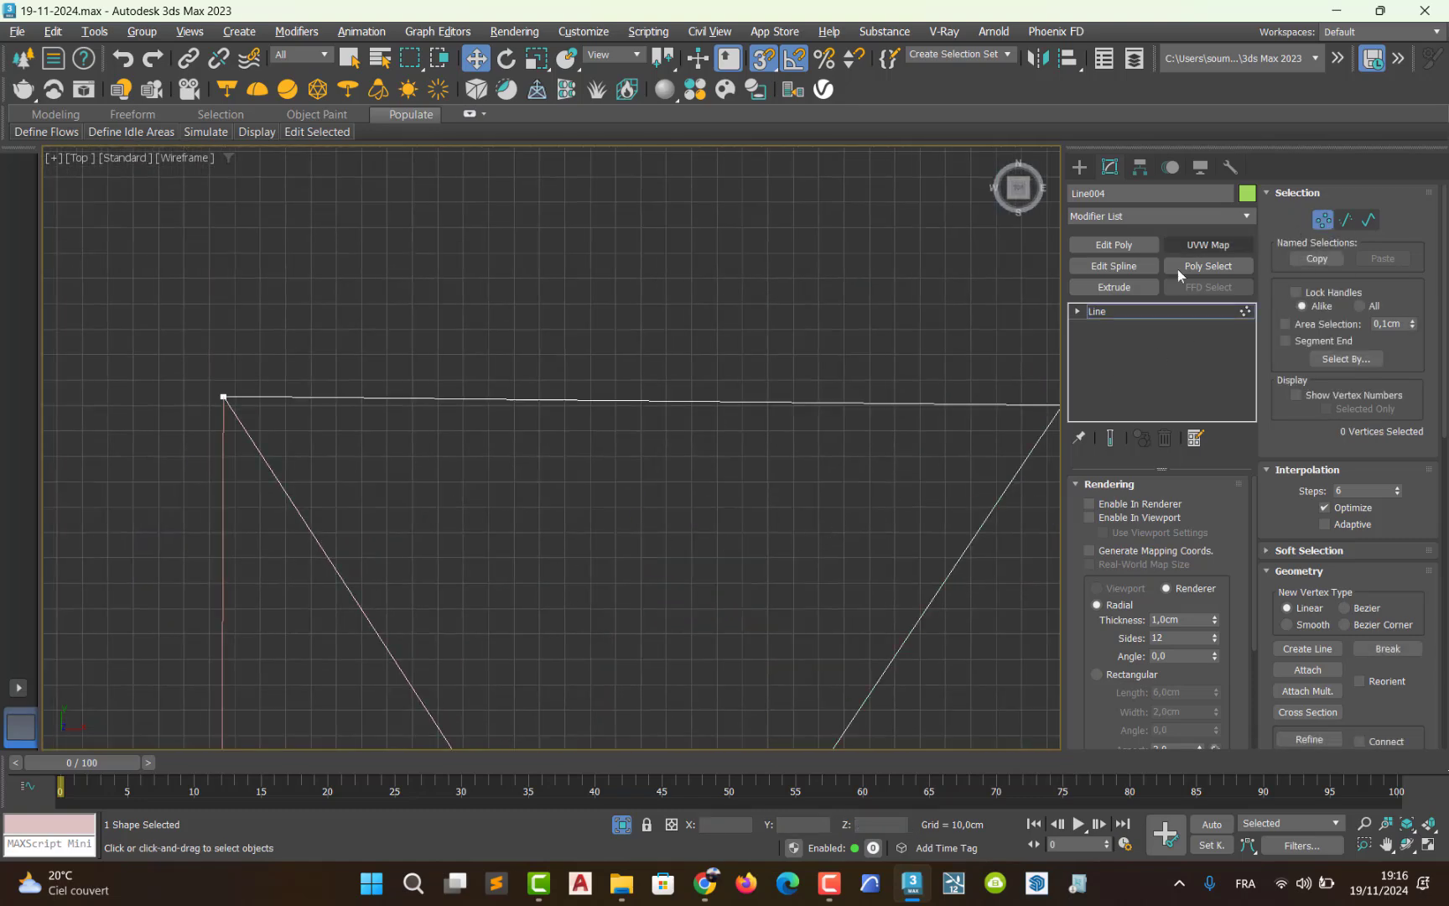
middle_drag(570, 527, 587, 530)
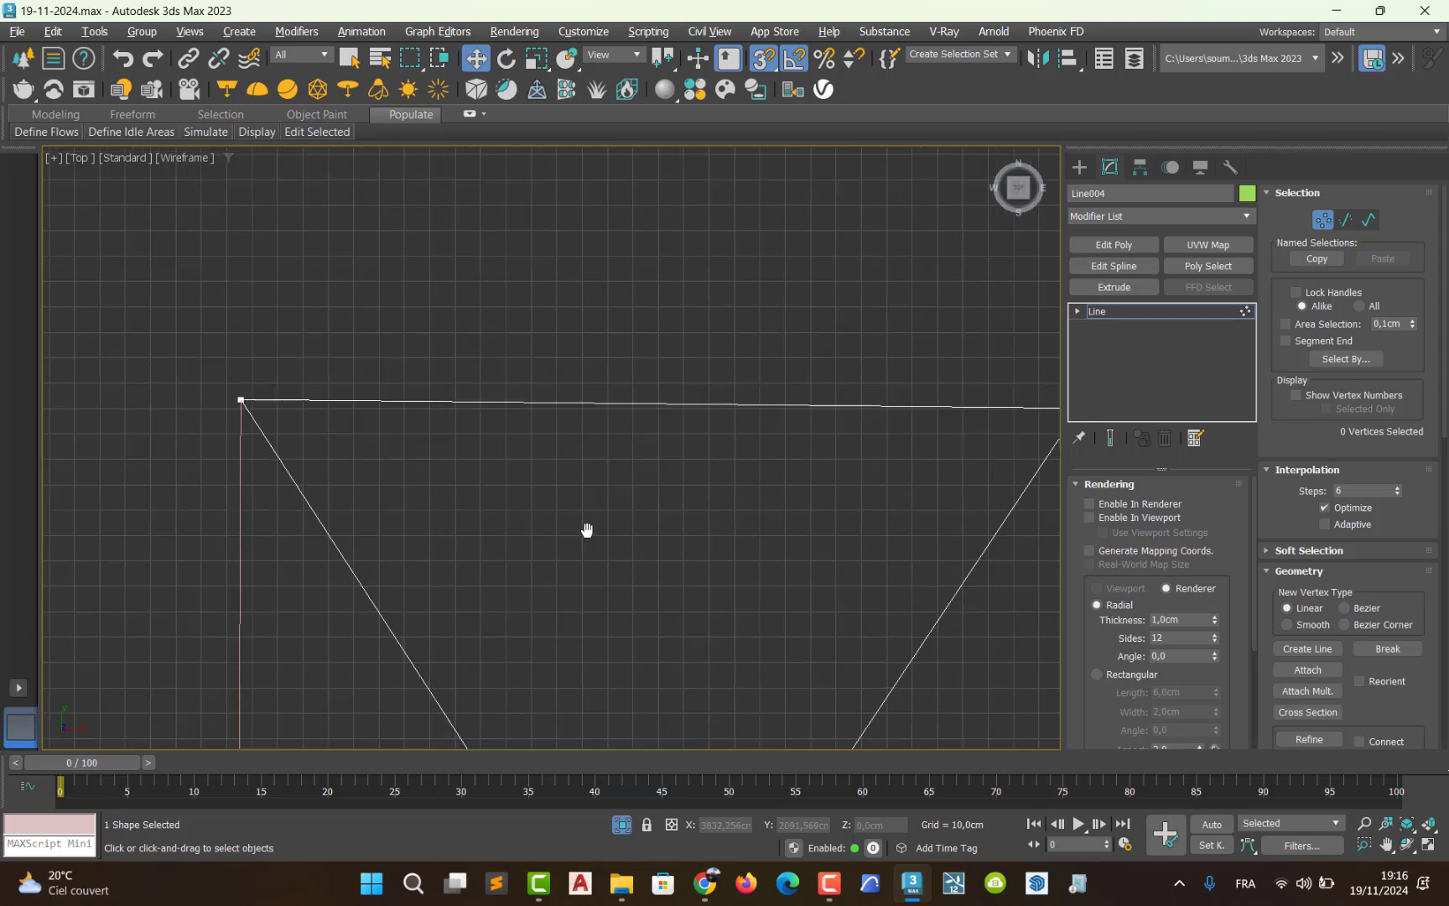
click(240, 400)
click(762, 58)
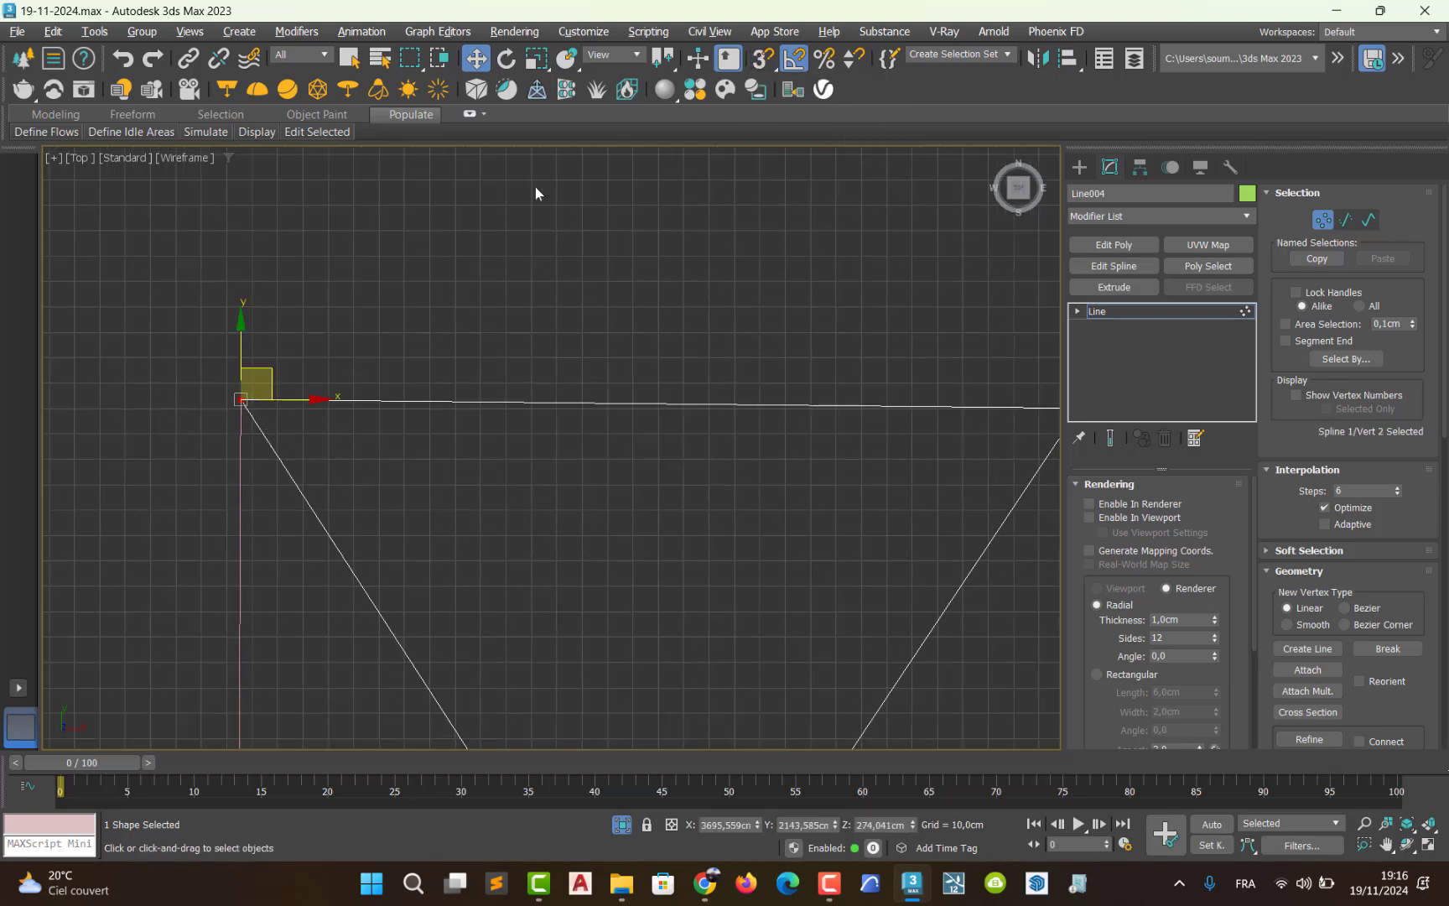
drag(291, 399, 303, 399)
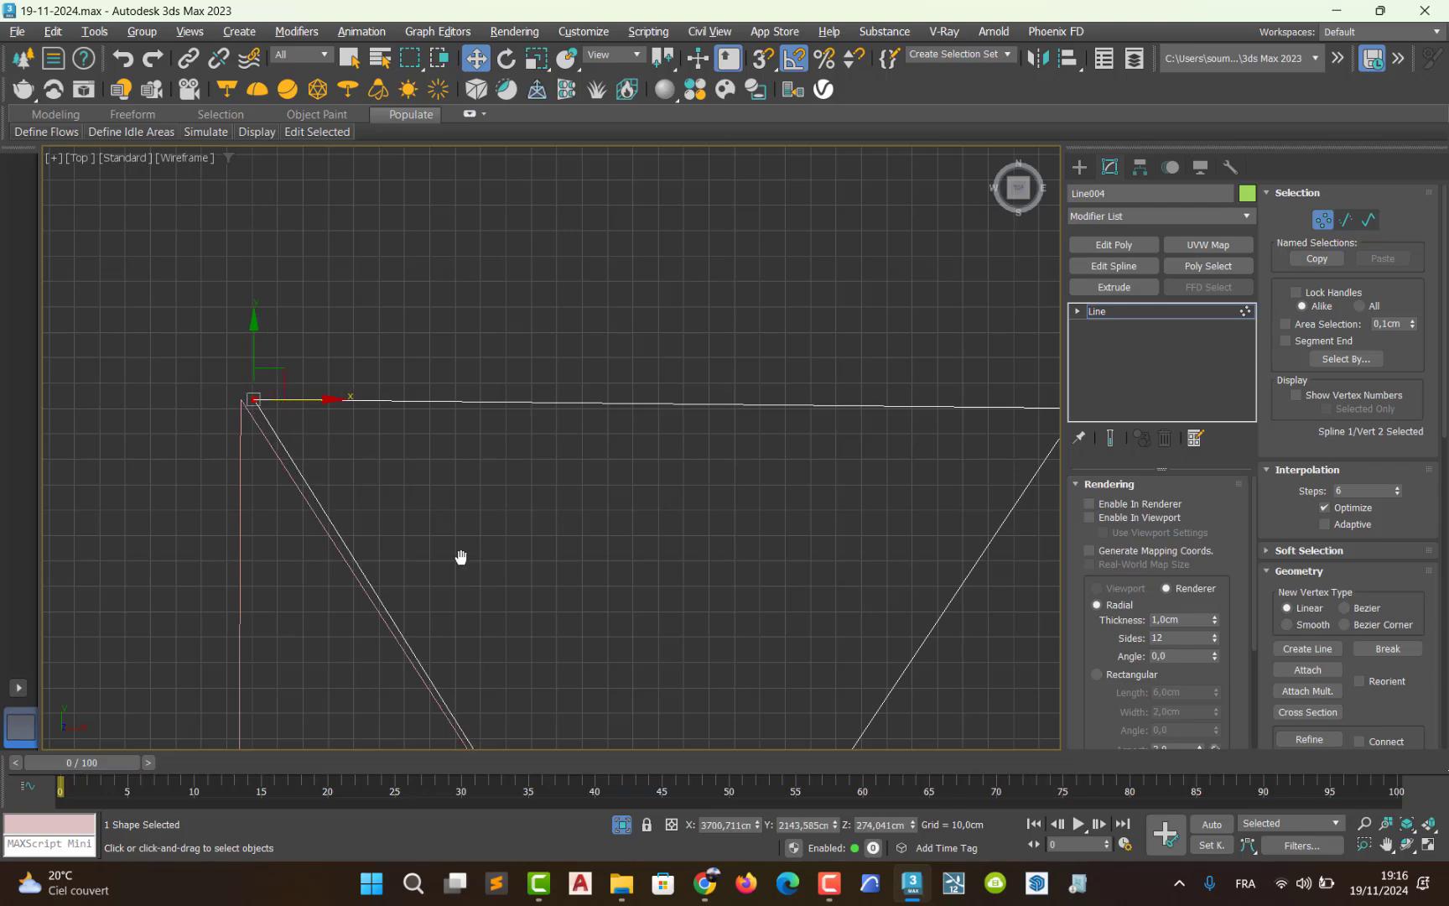
- Raise the upper triangle's bottom vertex about 8 cm above the diagonals' crossing
middle_drag(461, 557, 347, 352)
middle_drag(443, 520, 400, 362)
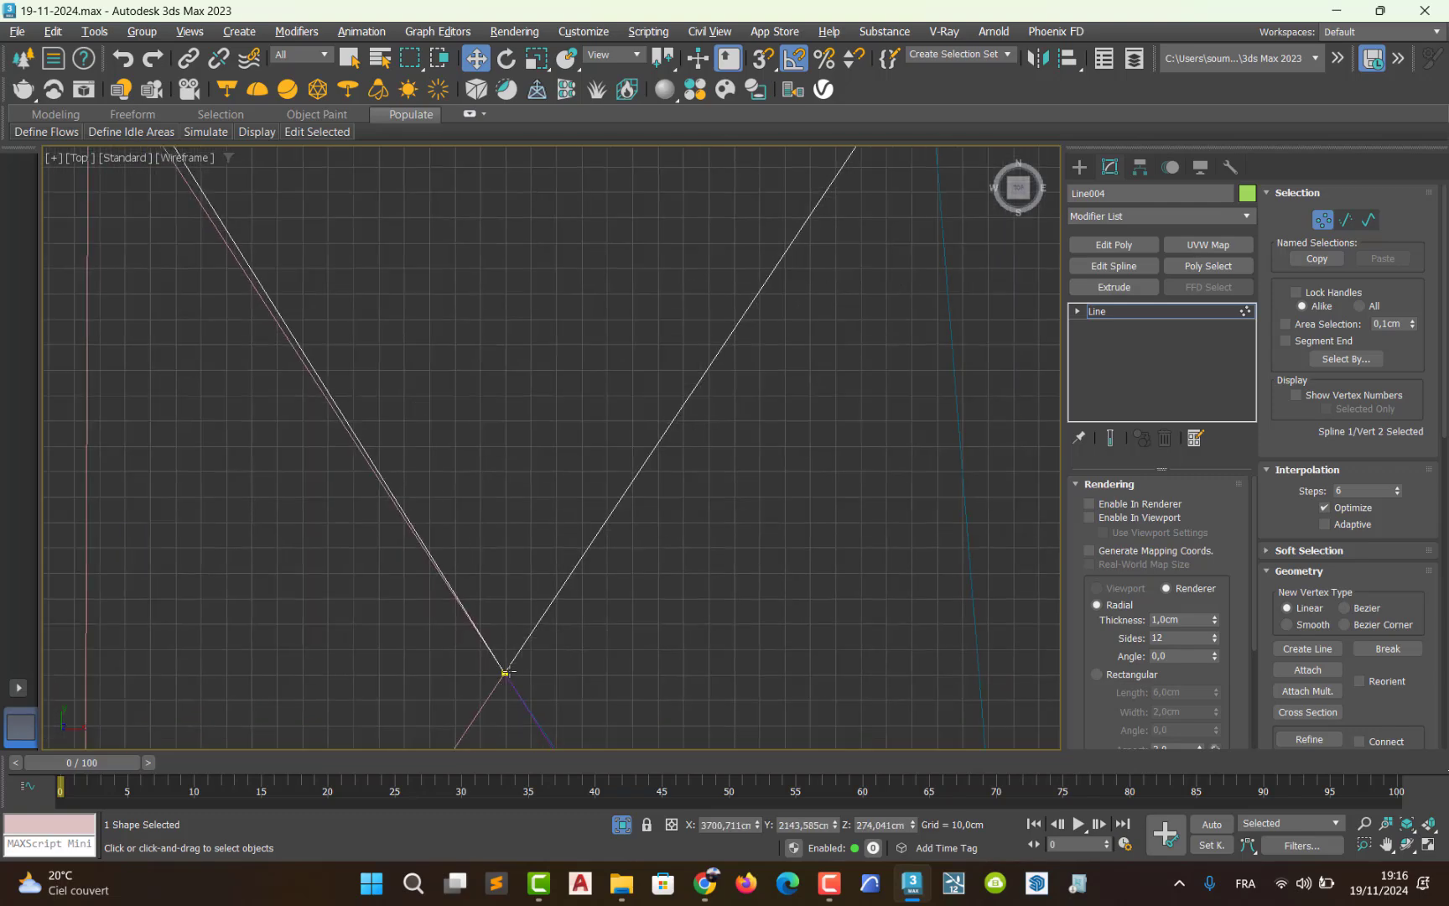
click(504, 671)
drag(505, 604, 503, 585)
- Shift the upper triangle's upper-right vertex slightly to the left, away from the neighbouring right triangle
middle_drag(723, 227, 479, 611)
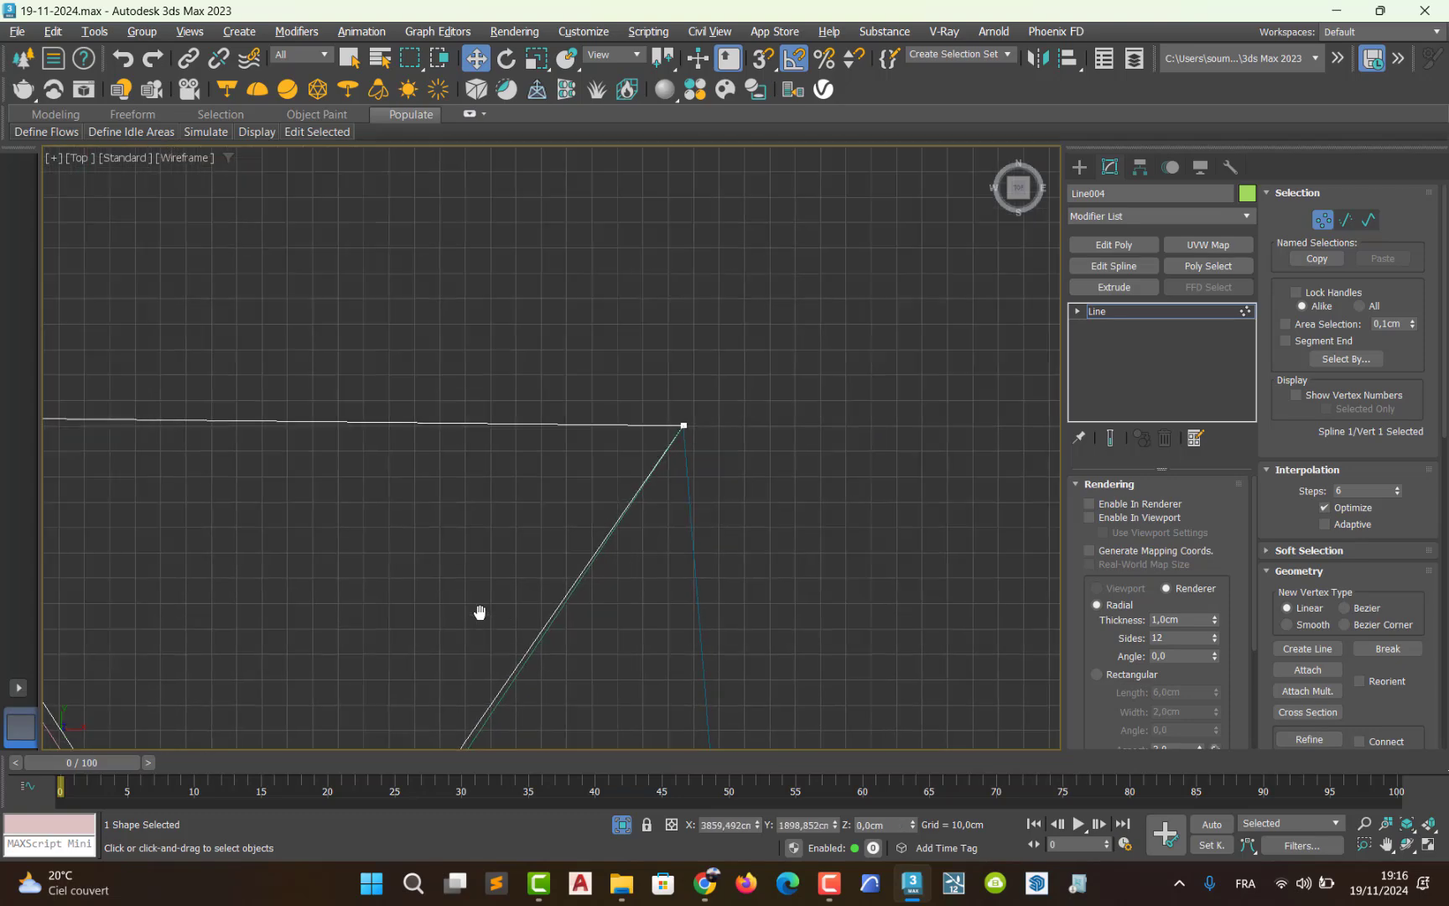
click(684, 425)
drag(741, 423, 726, 426)
middle_drag(566, 479, 760, 484)
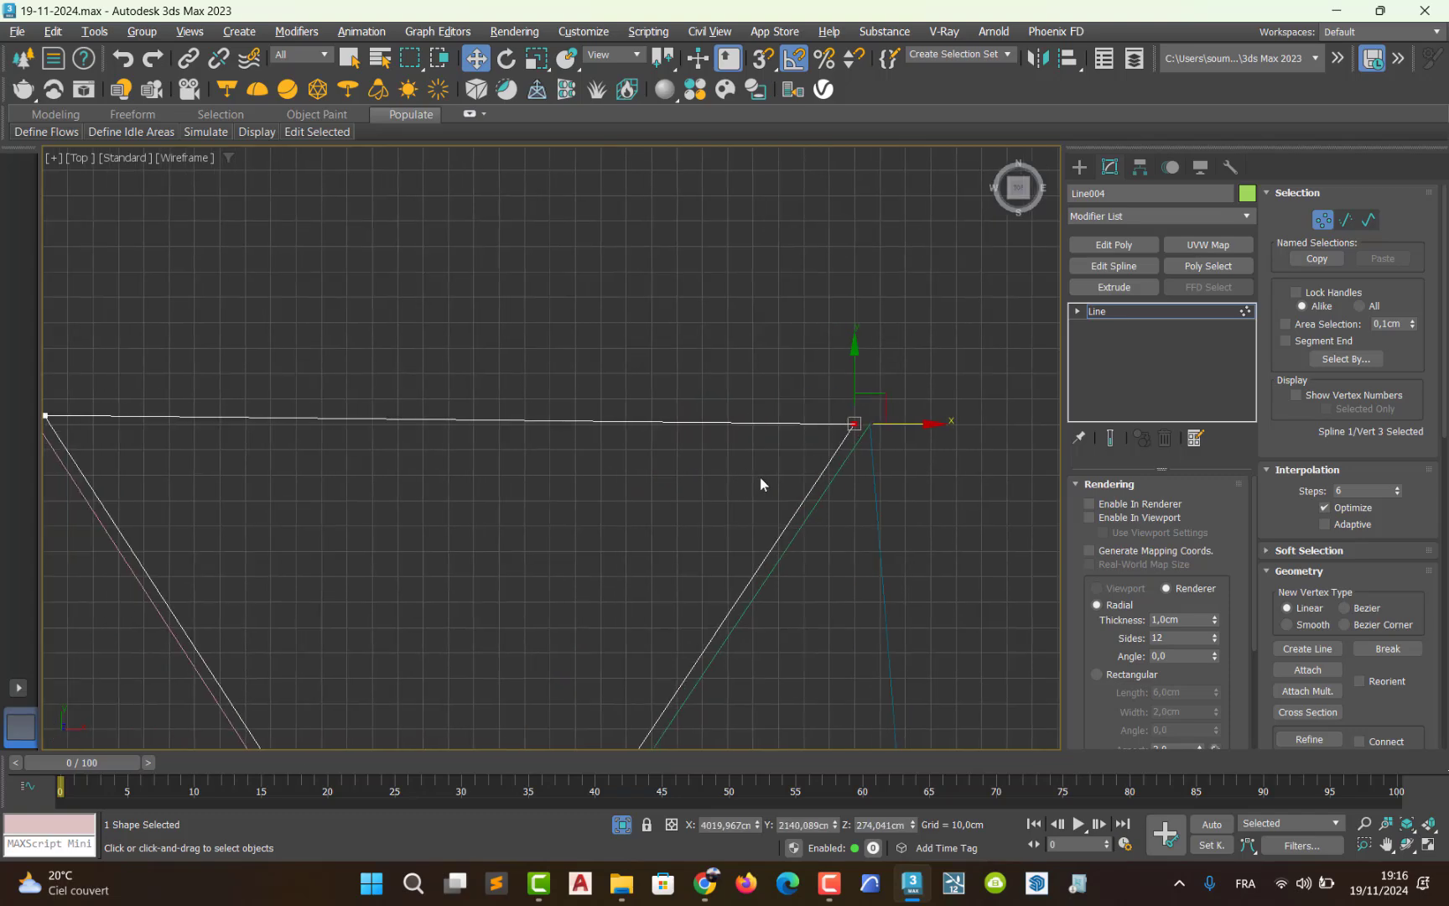
- Level the upper triangle's top edge by giving its upper-right vertex the upper-left vertex's Y coordinate, 2143,585 cm, and leave vertex level
middle_drag(230, 547, 304, 573)
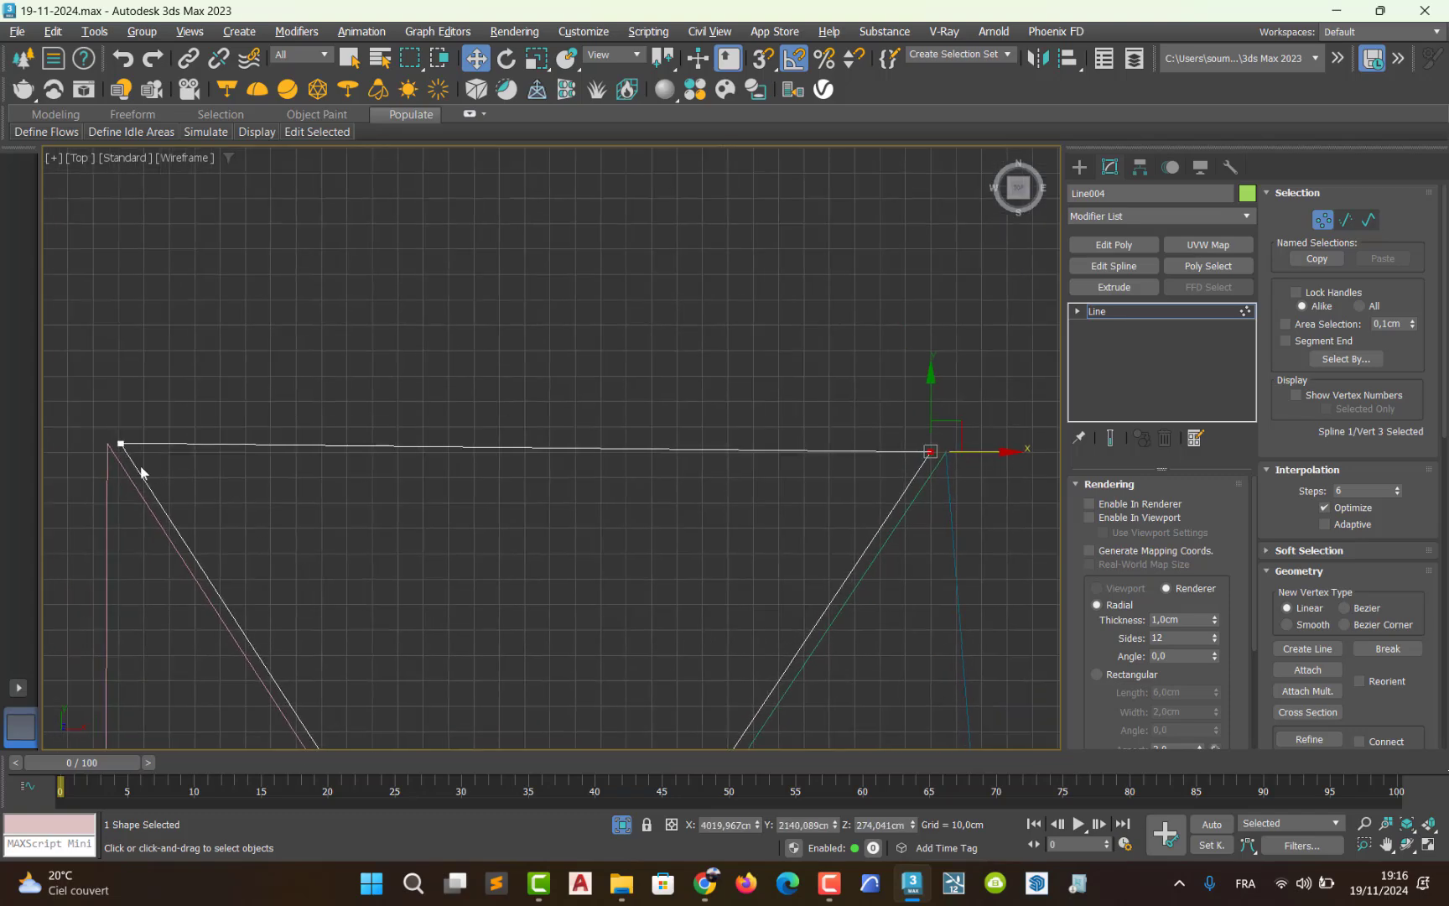
click(118, 444)
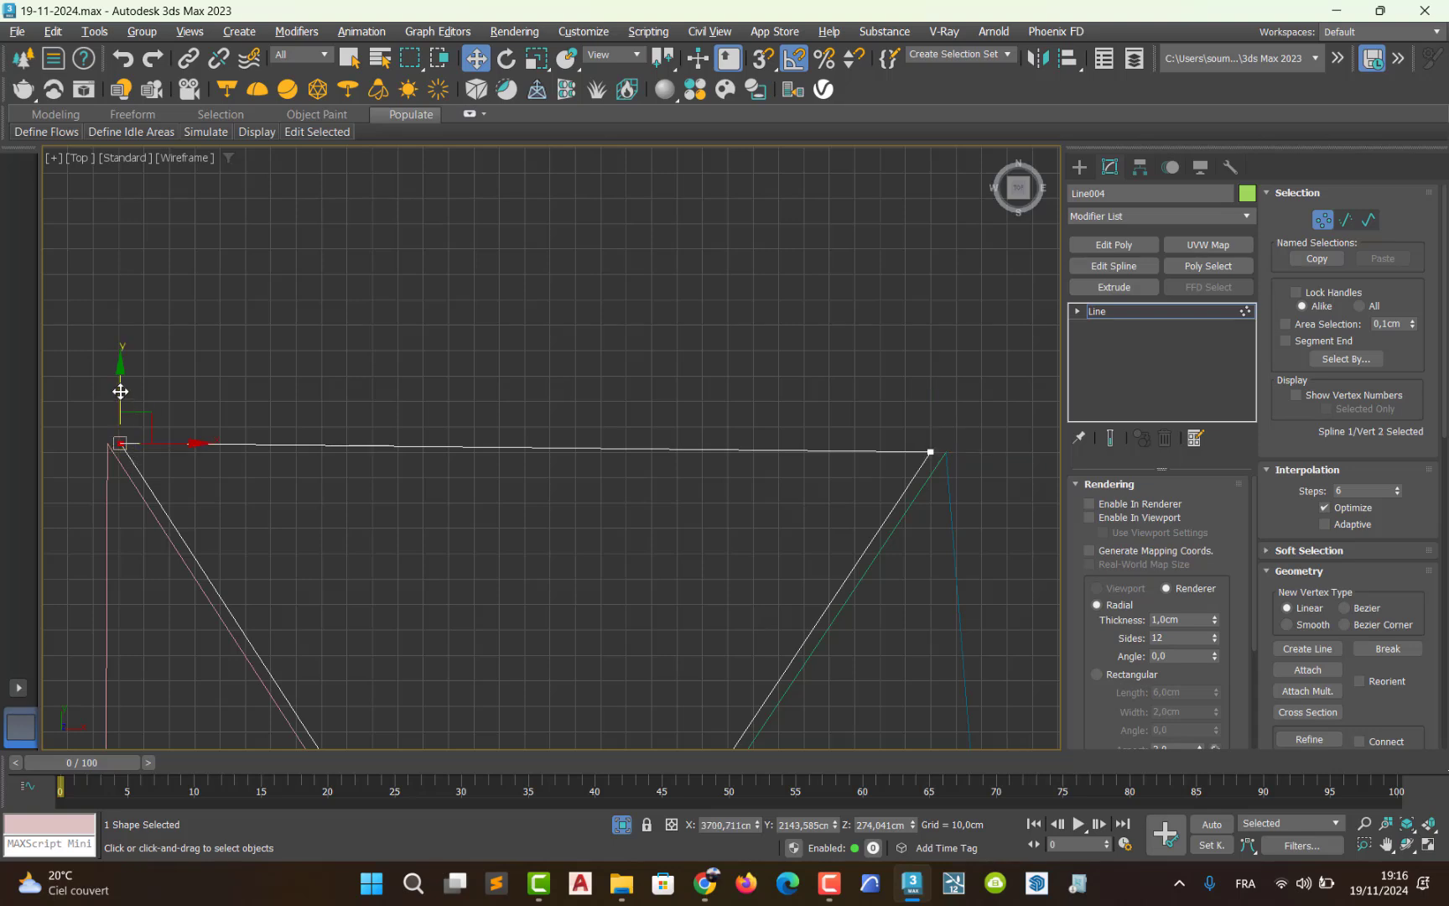
drag(119, 391, 129, 359)
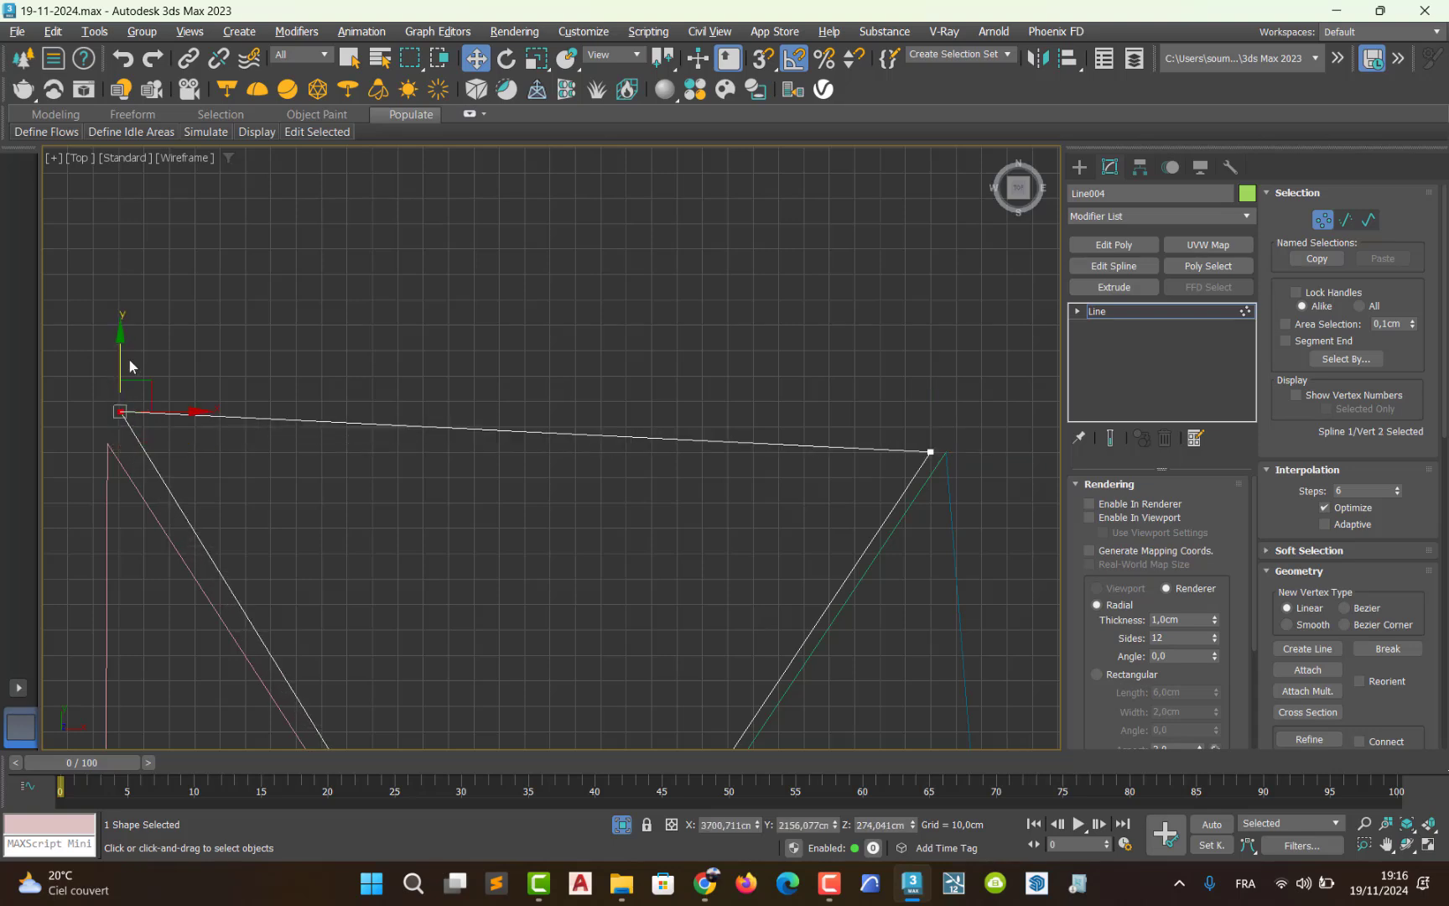
key(ctrl+z)
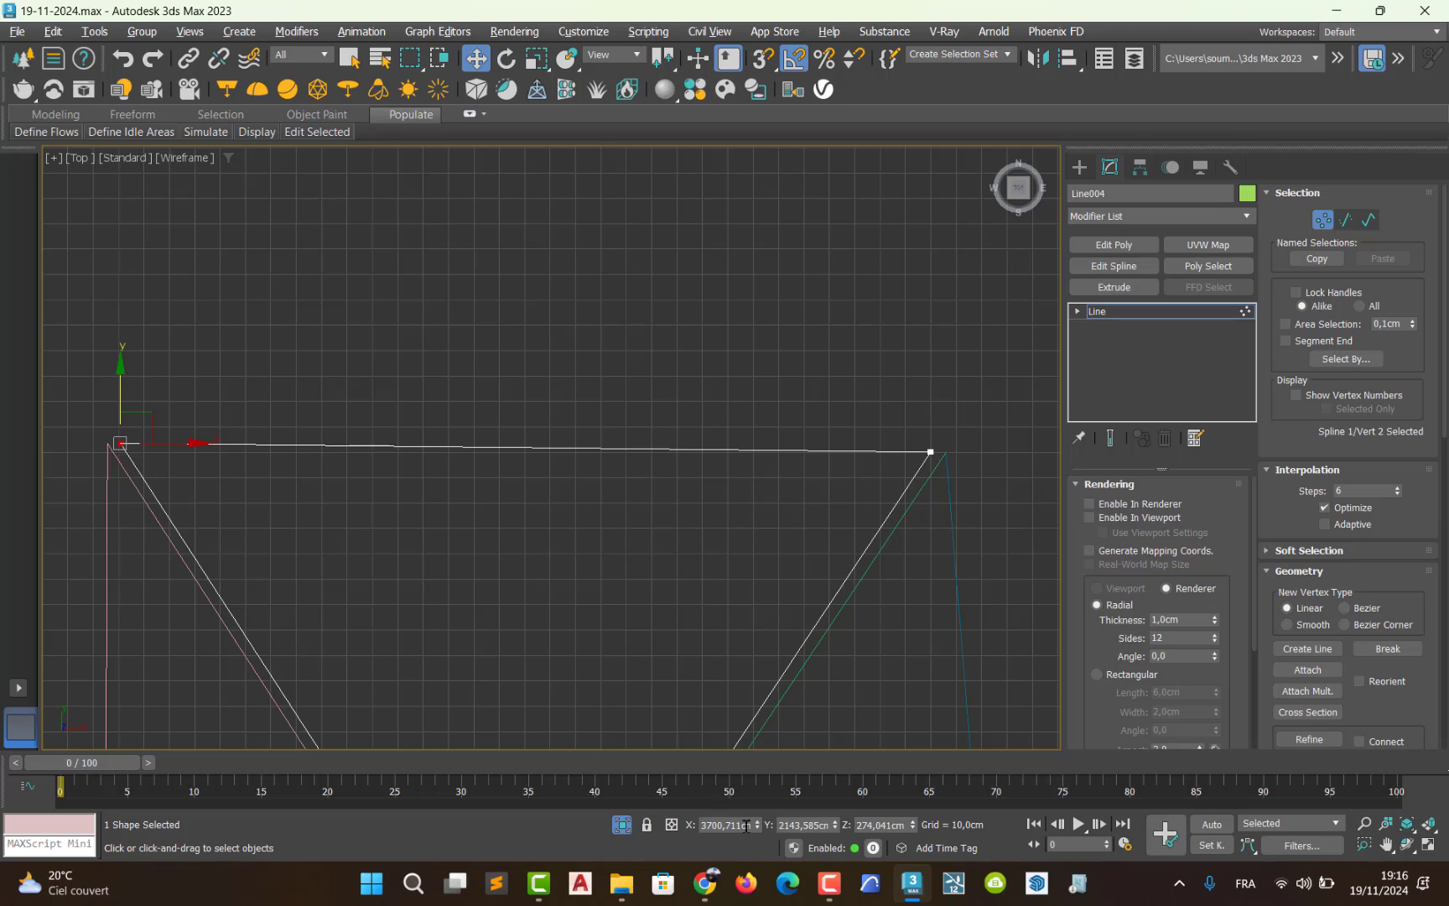
double_click(792, 825)
click(929, 452)
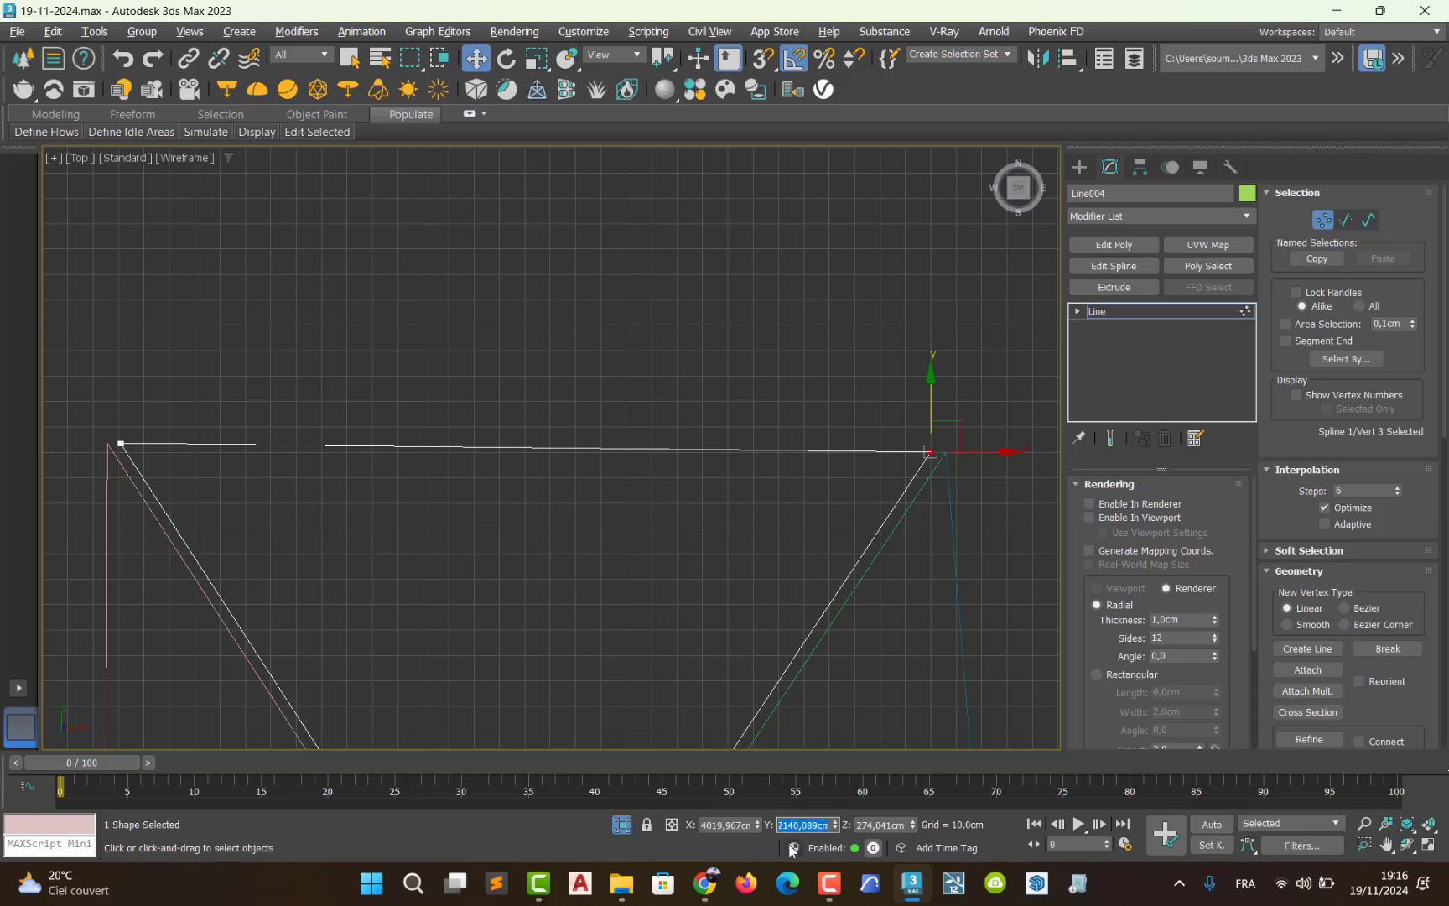
key(Return)
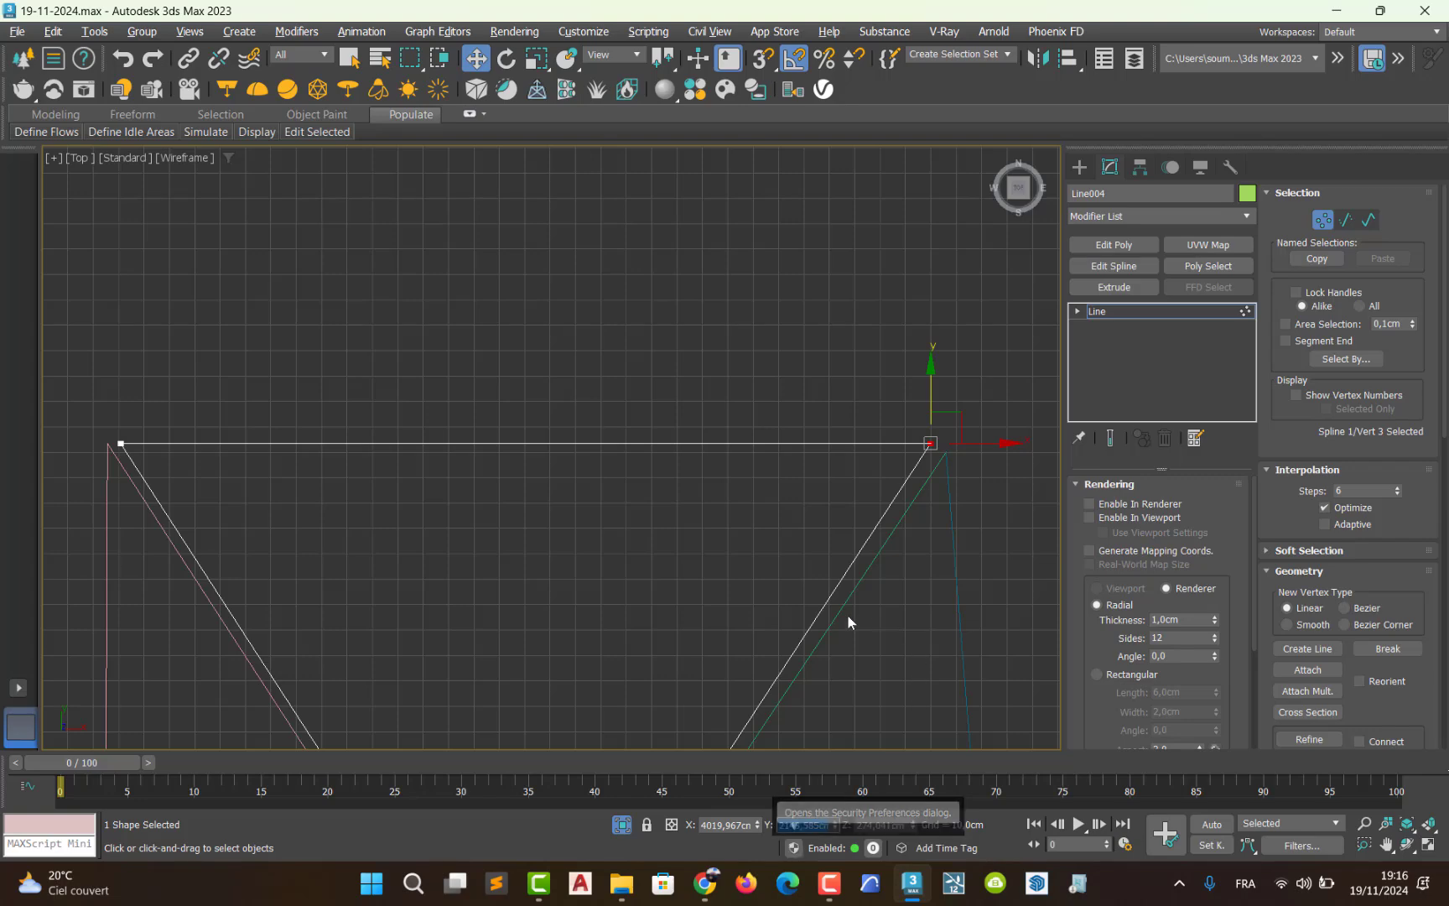
middle_drag(803, 589, 725, 210)
middle_drag(532, 721, 542, 399)
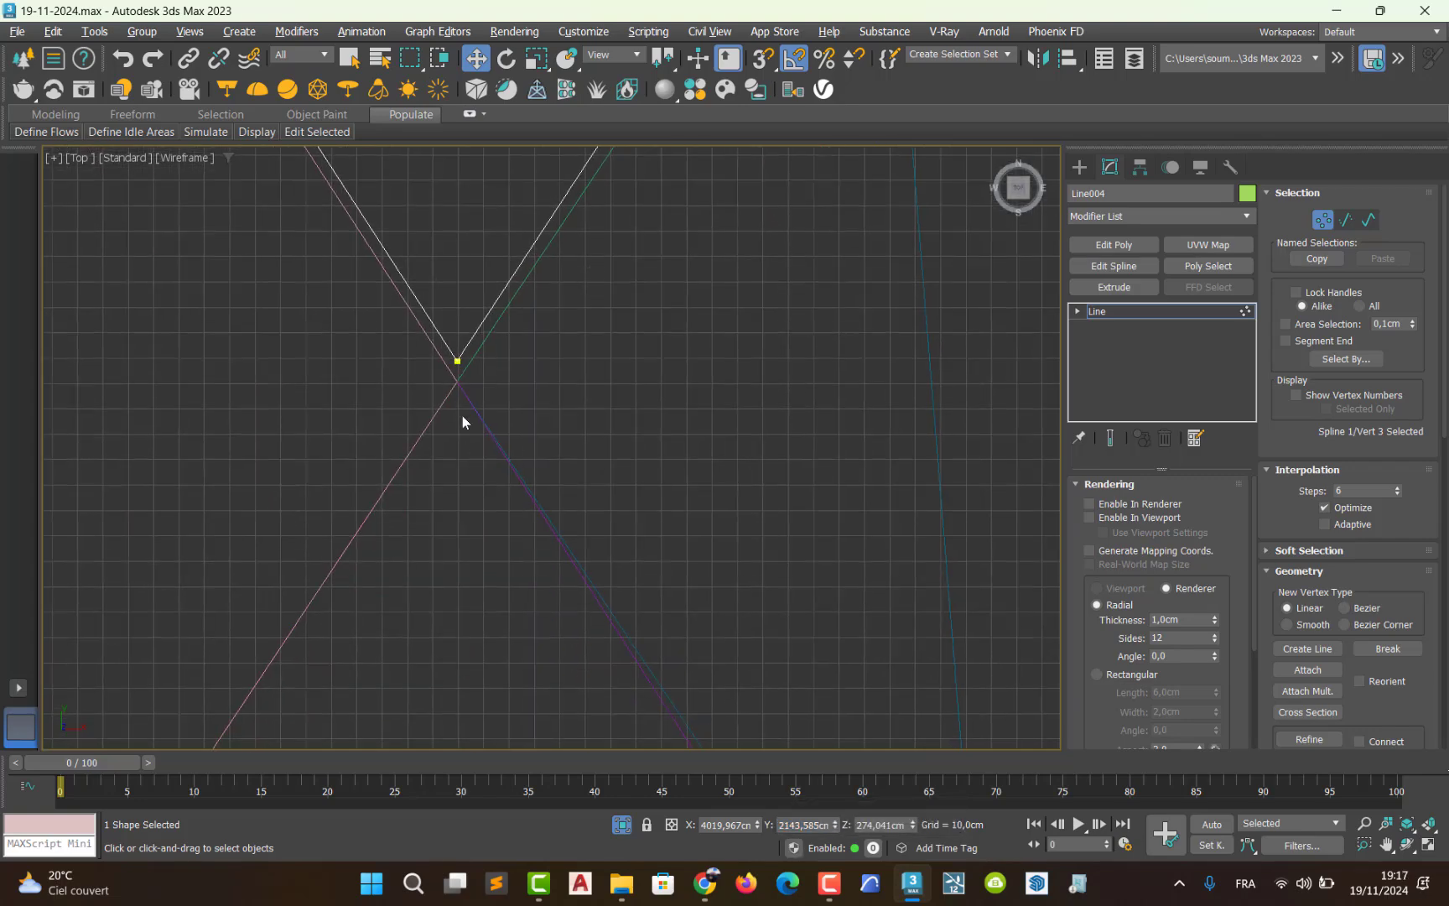
click(1323, 220)
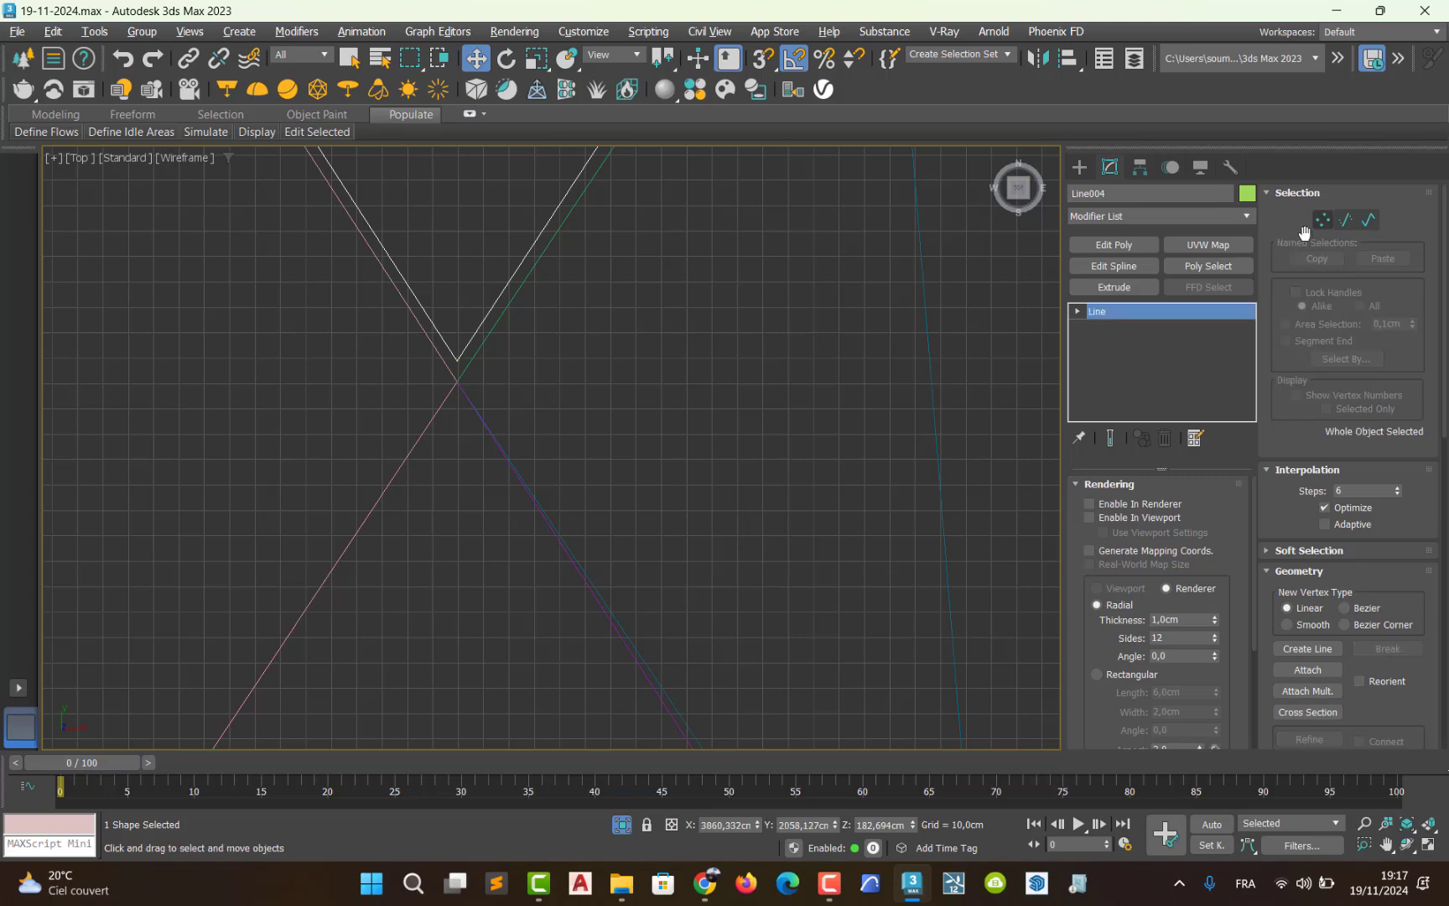
- Move the right triangle's protruding bottom vertex up and inward to about X 4028,6 cm, Y 1641,8 cm, beside the lower triangle's corner
click(939, 477)
scroll(940, 478, down, 5)
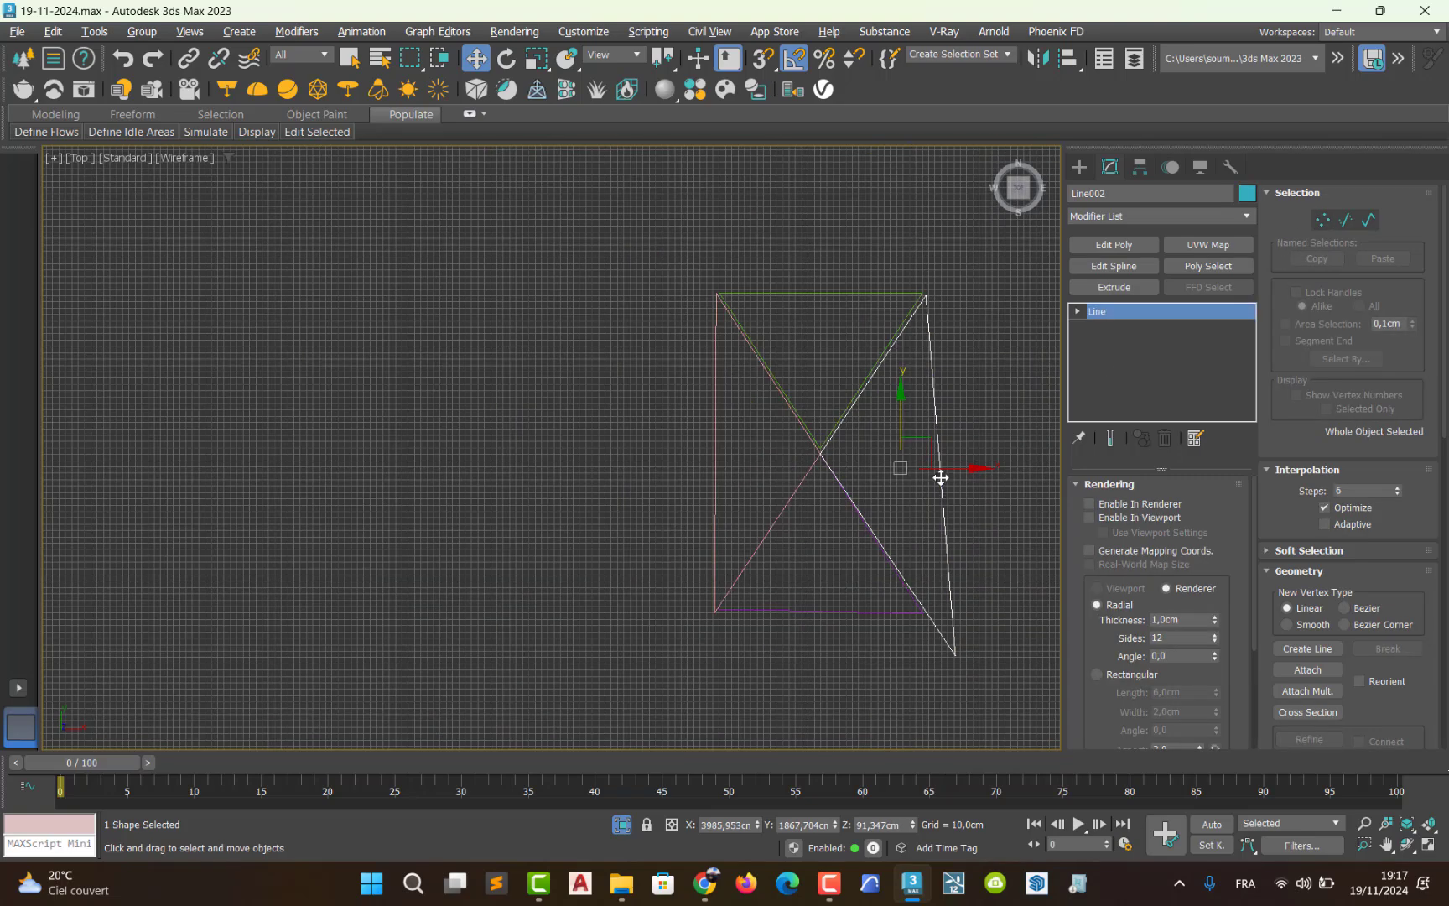
middle_drag(940, 477, 814, 485)
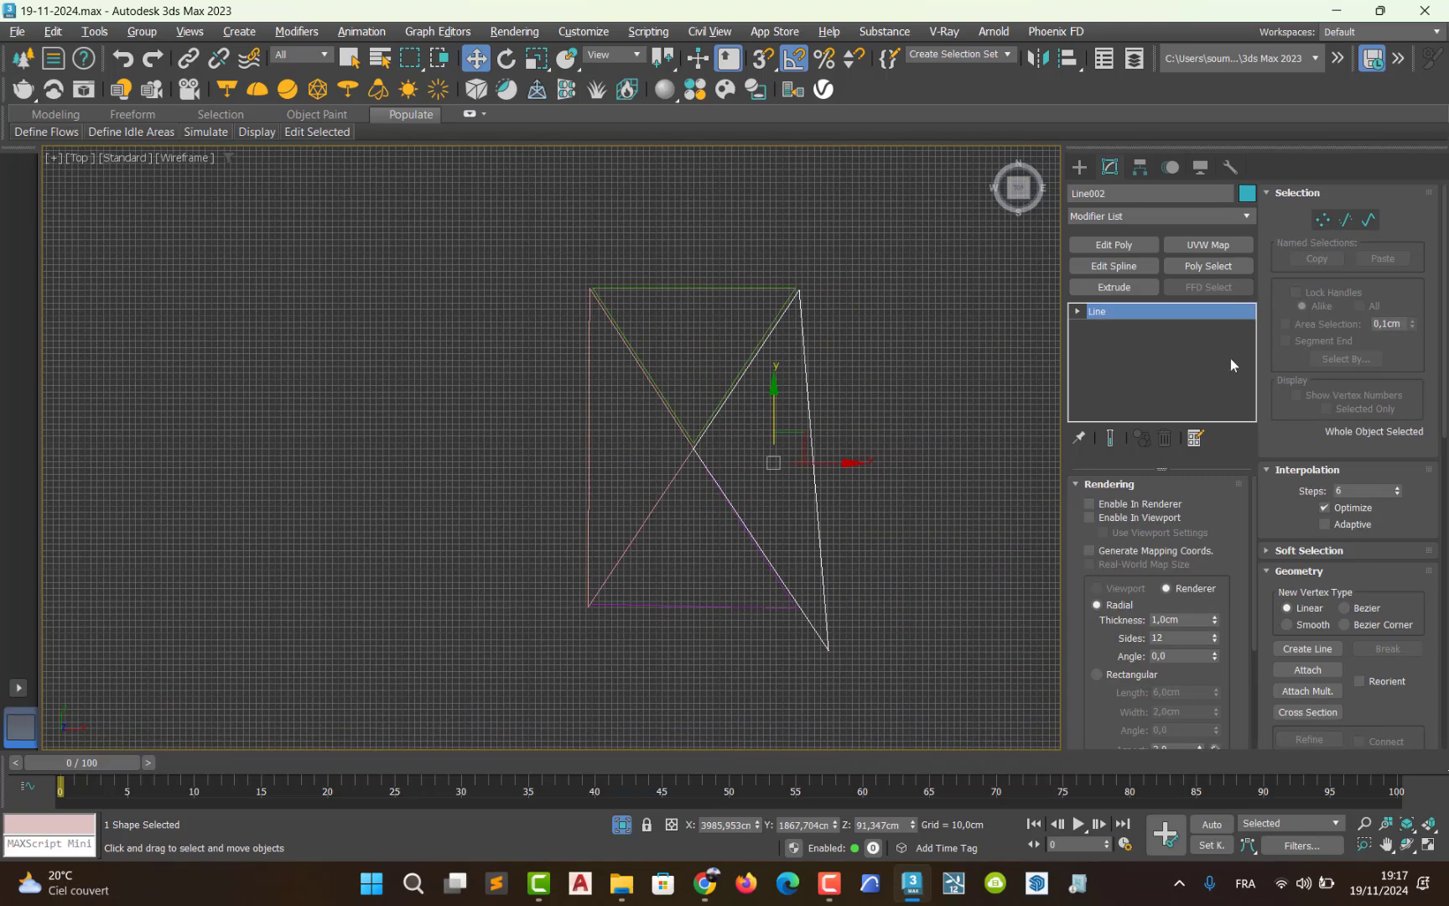
click(1323, 219)
click(828, 650)
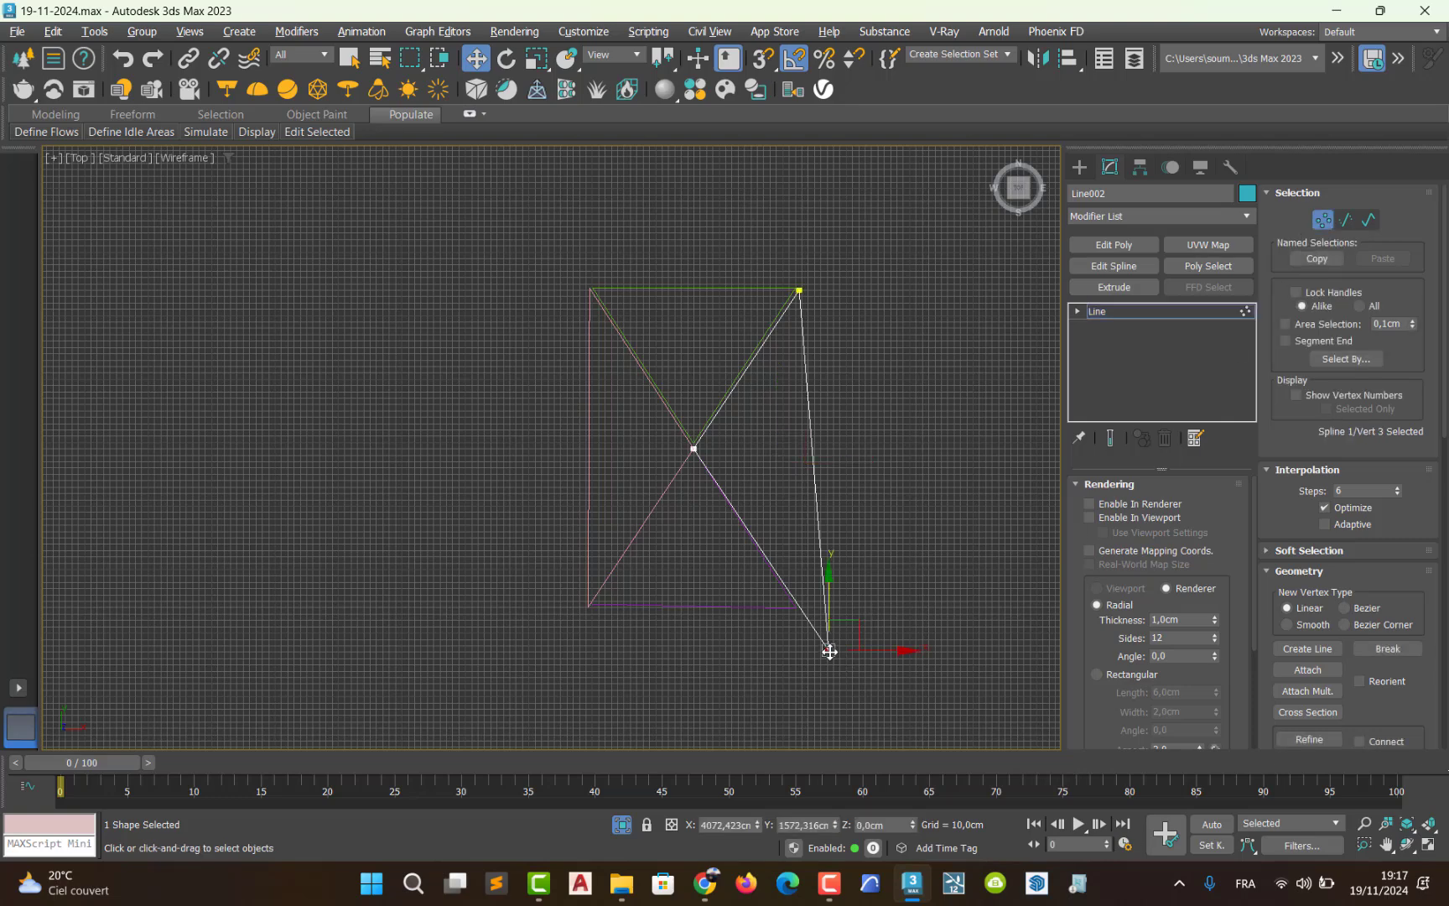
scroll(828, 650, up, 5)
drag(847, 627, 772, 504)
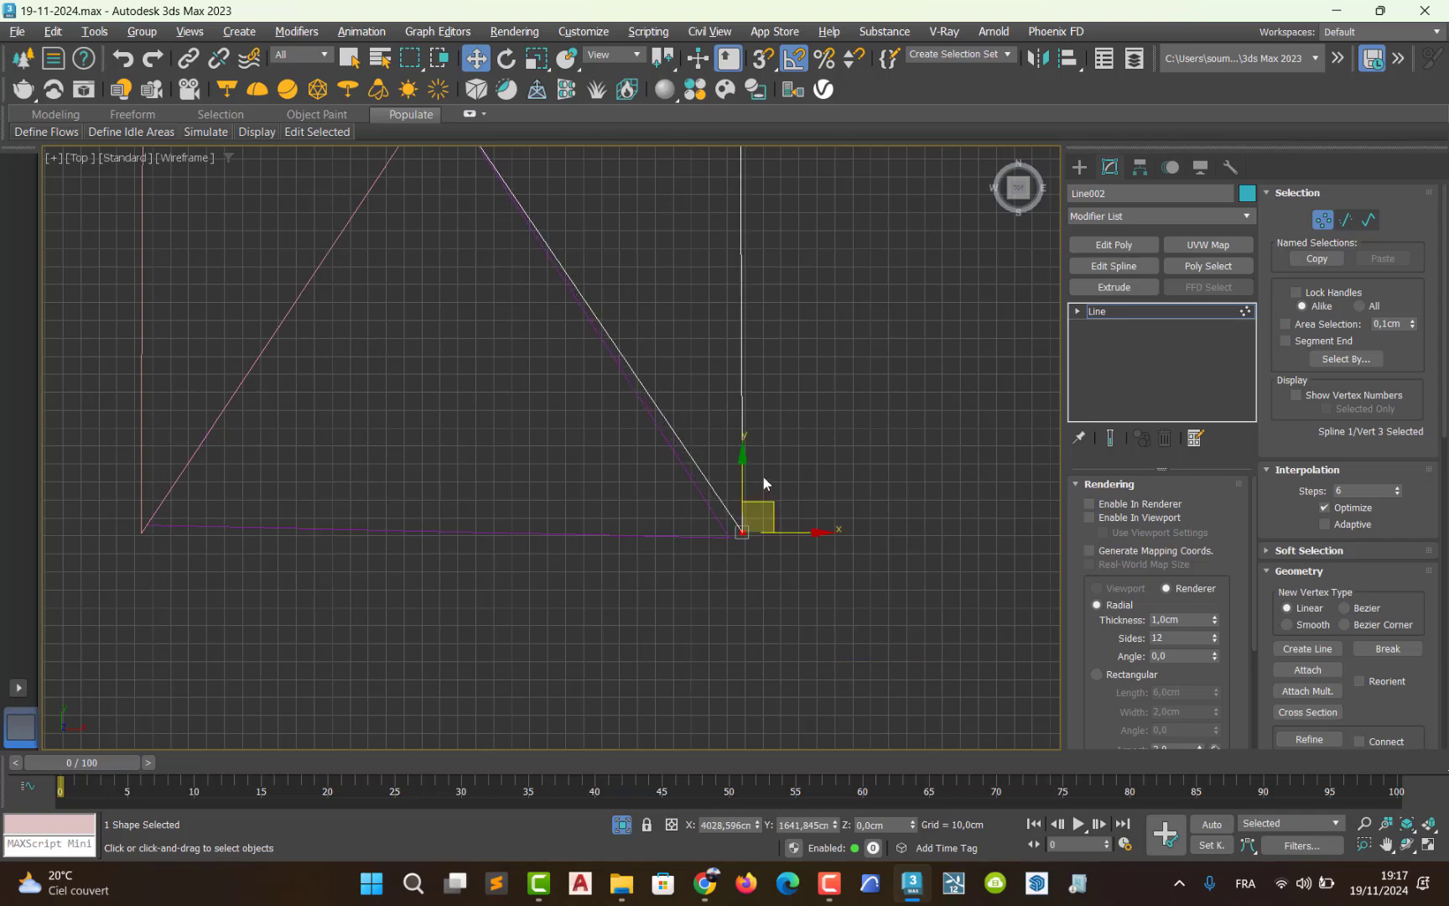
- Make the right triangle's outer edge vertical by giving its bottom vertex the upper vertex's X coordinate, 4025,944 cm
middle_drag(763, 474, 766, 780)
scroll(762, 746, up, 2)
scroll(723, 275, down, 2)
middle_drag(751, 167, 783, 537)
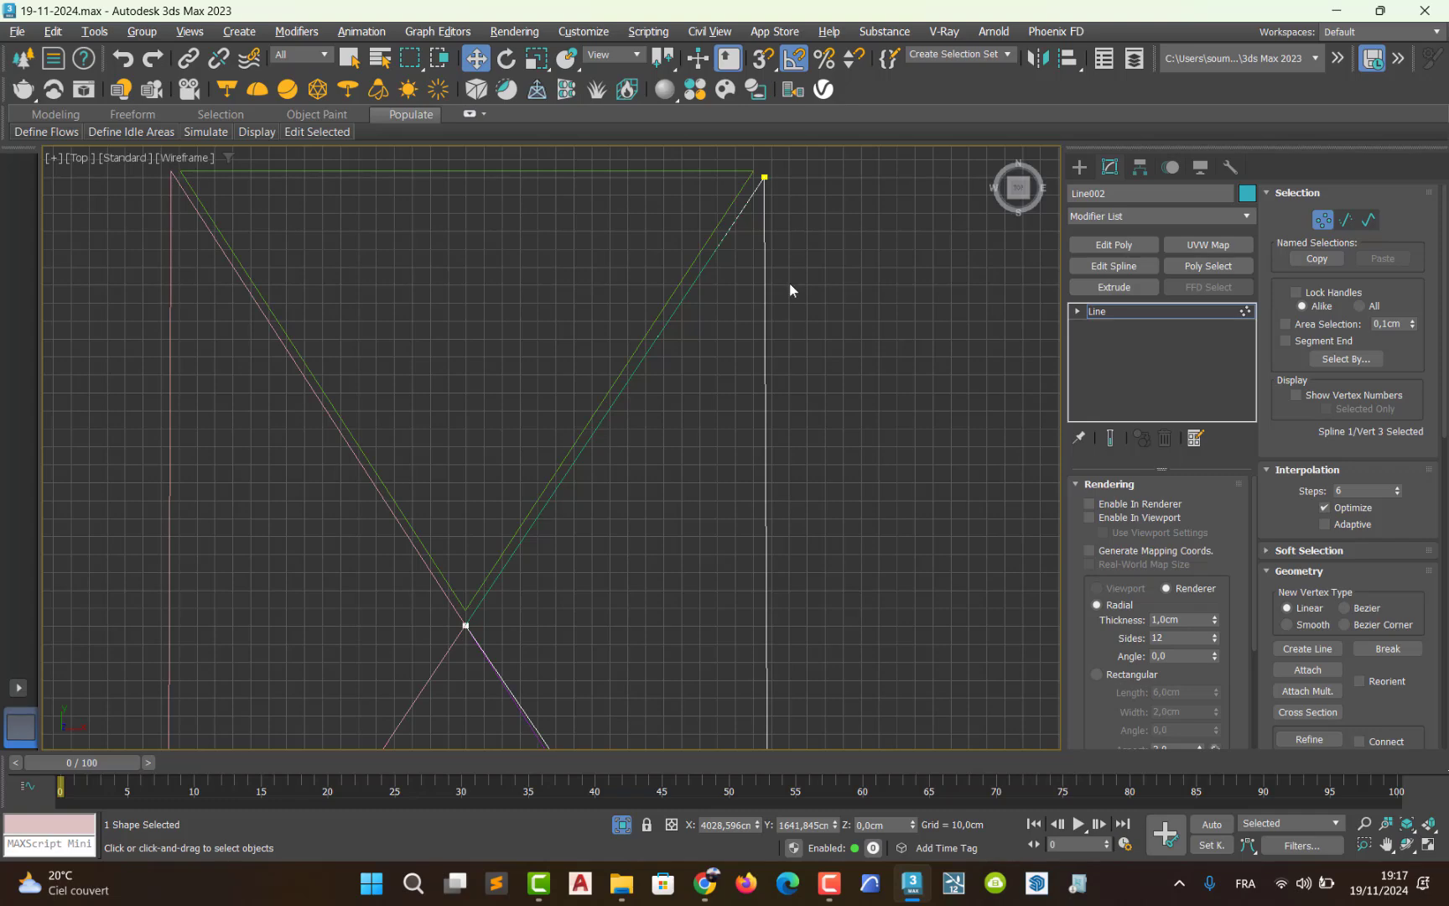
middle_drag(790, 290, 746, 386)
scroll(754, 353, up, 3)
click(759, 344)
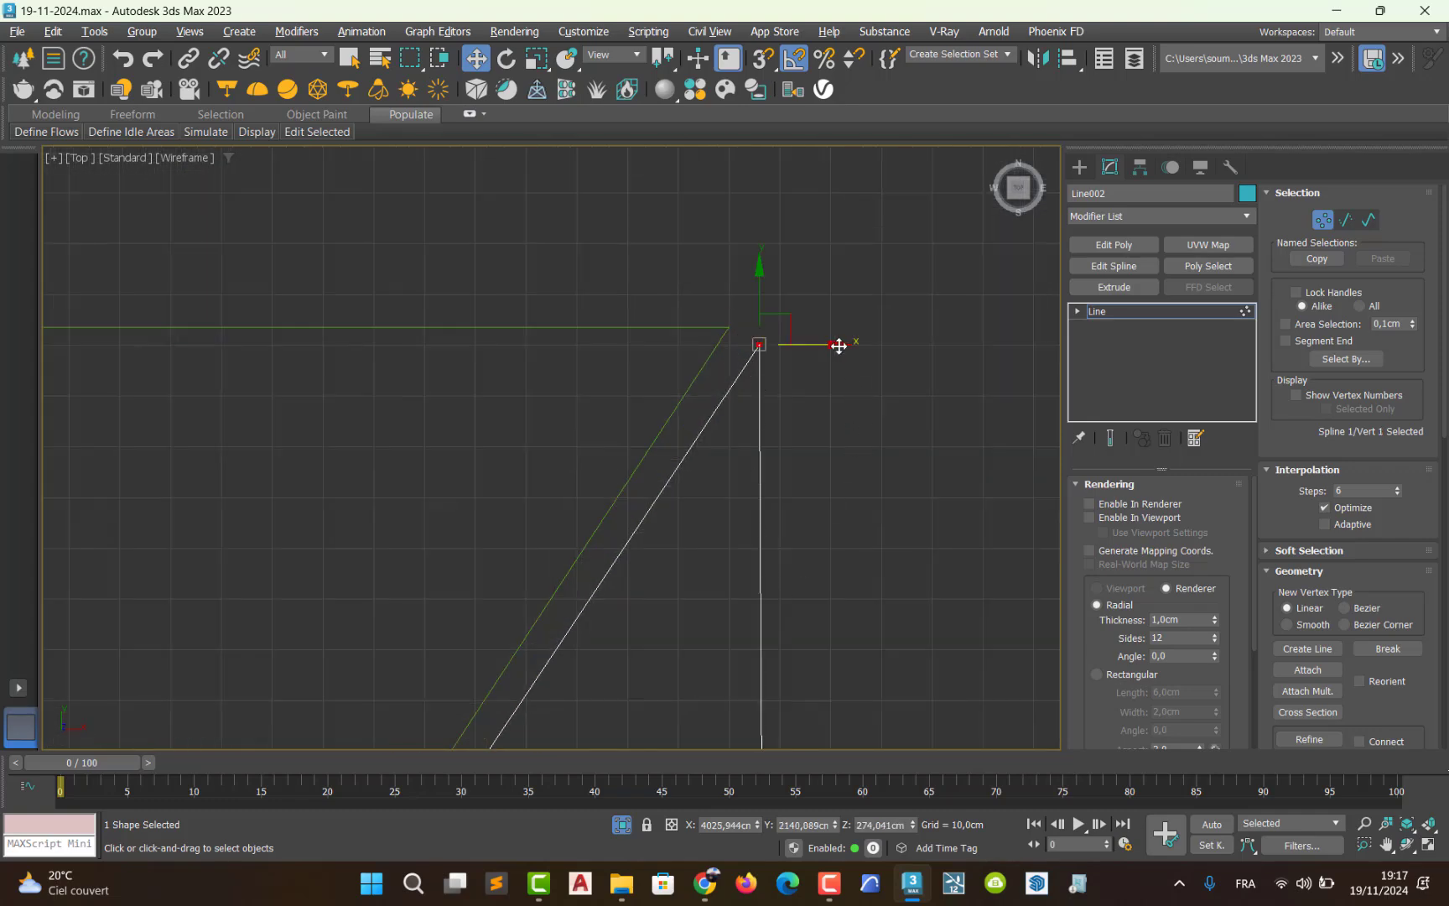
drag(839, 343, 827, 373)
right_click(827, 374)
double_click(720, 824)
middle_drag(780, 520, 807, 547)
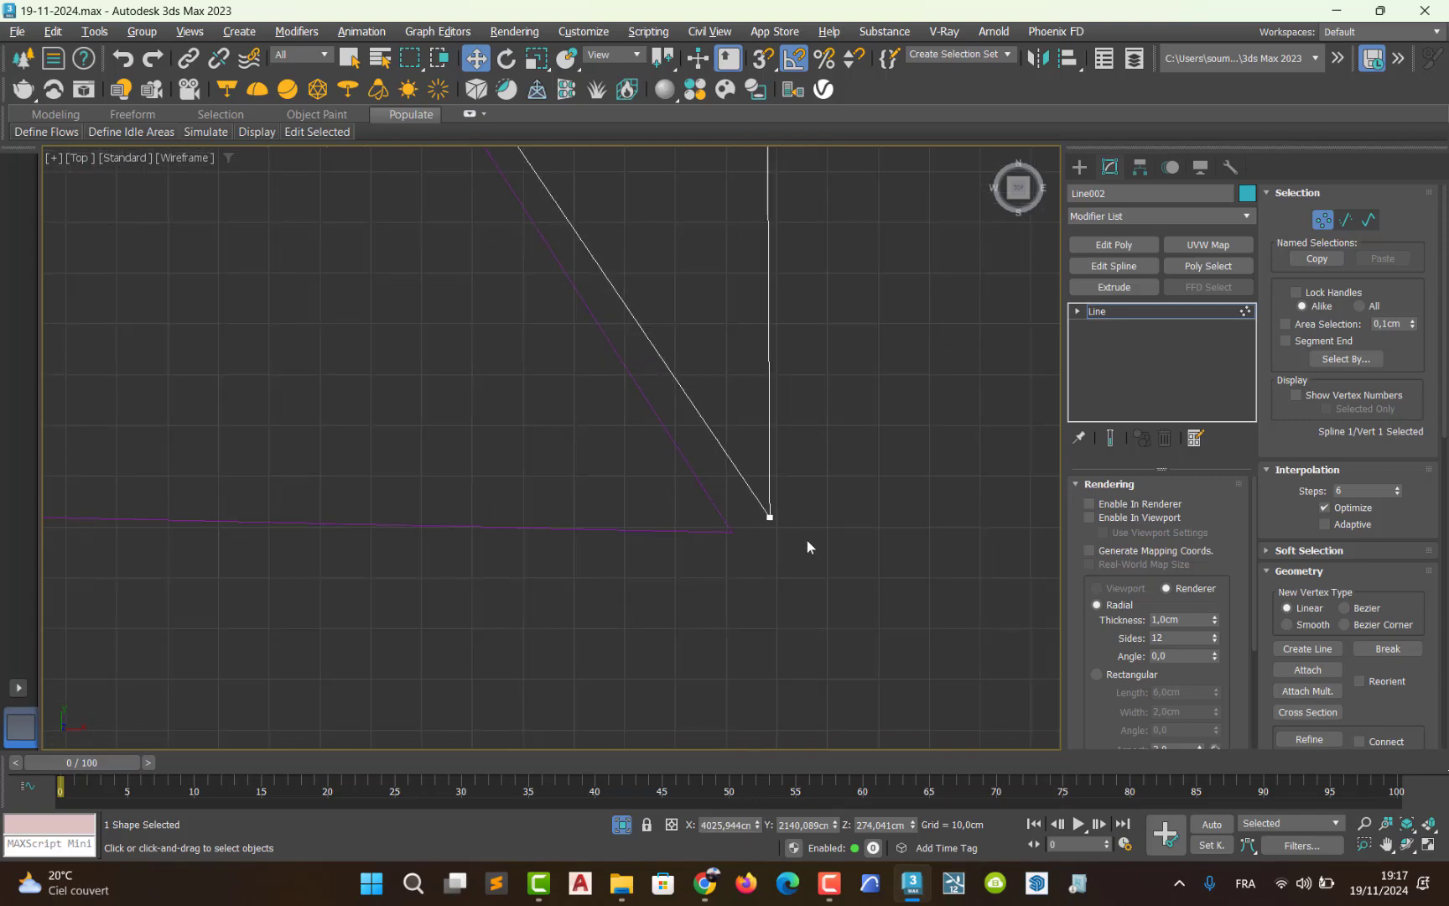
click(769, 517)
double_click(712, 825)
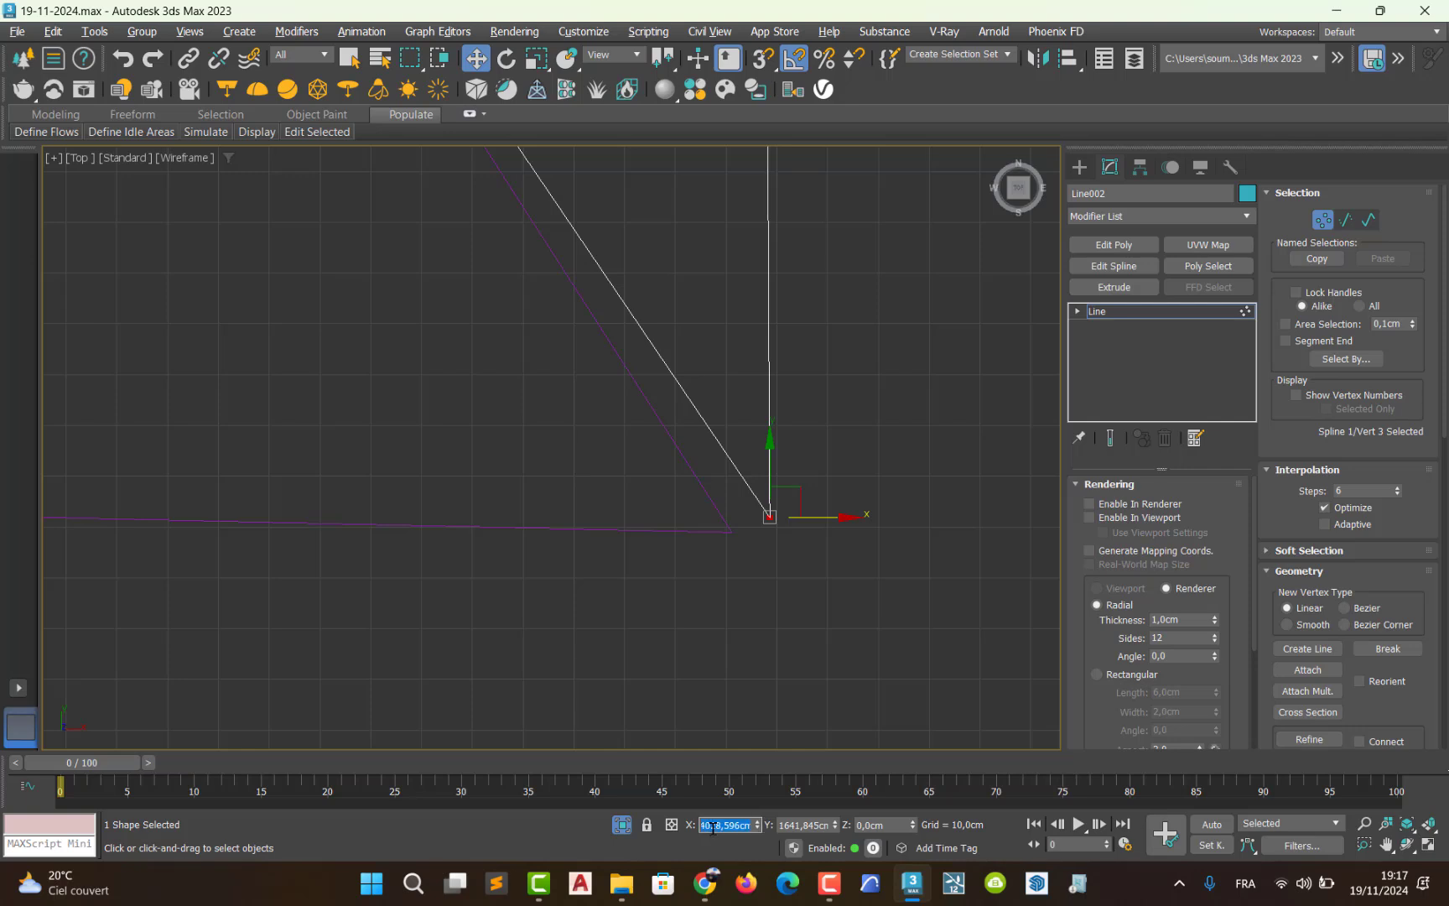
key(Return)
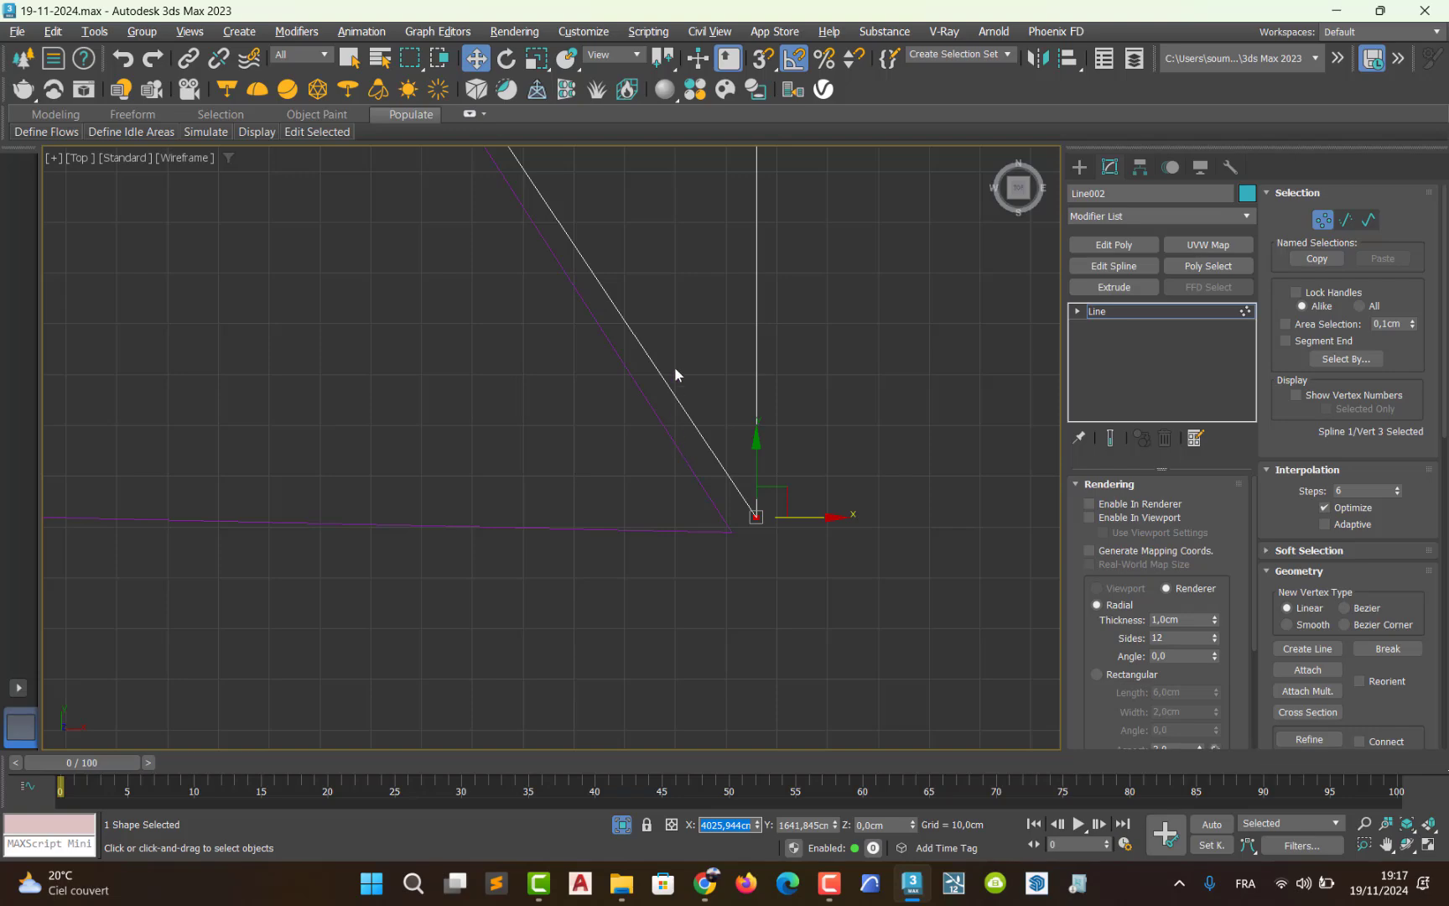
- Shift the right triangle's central vertex about 3 cm to the right of the diagonals' crossing and leave vertex level
middle_drag(675, 366, 685, 465)
scroll(684, 457, down, 4)
middle_drag(662, 362, 731, 543)
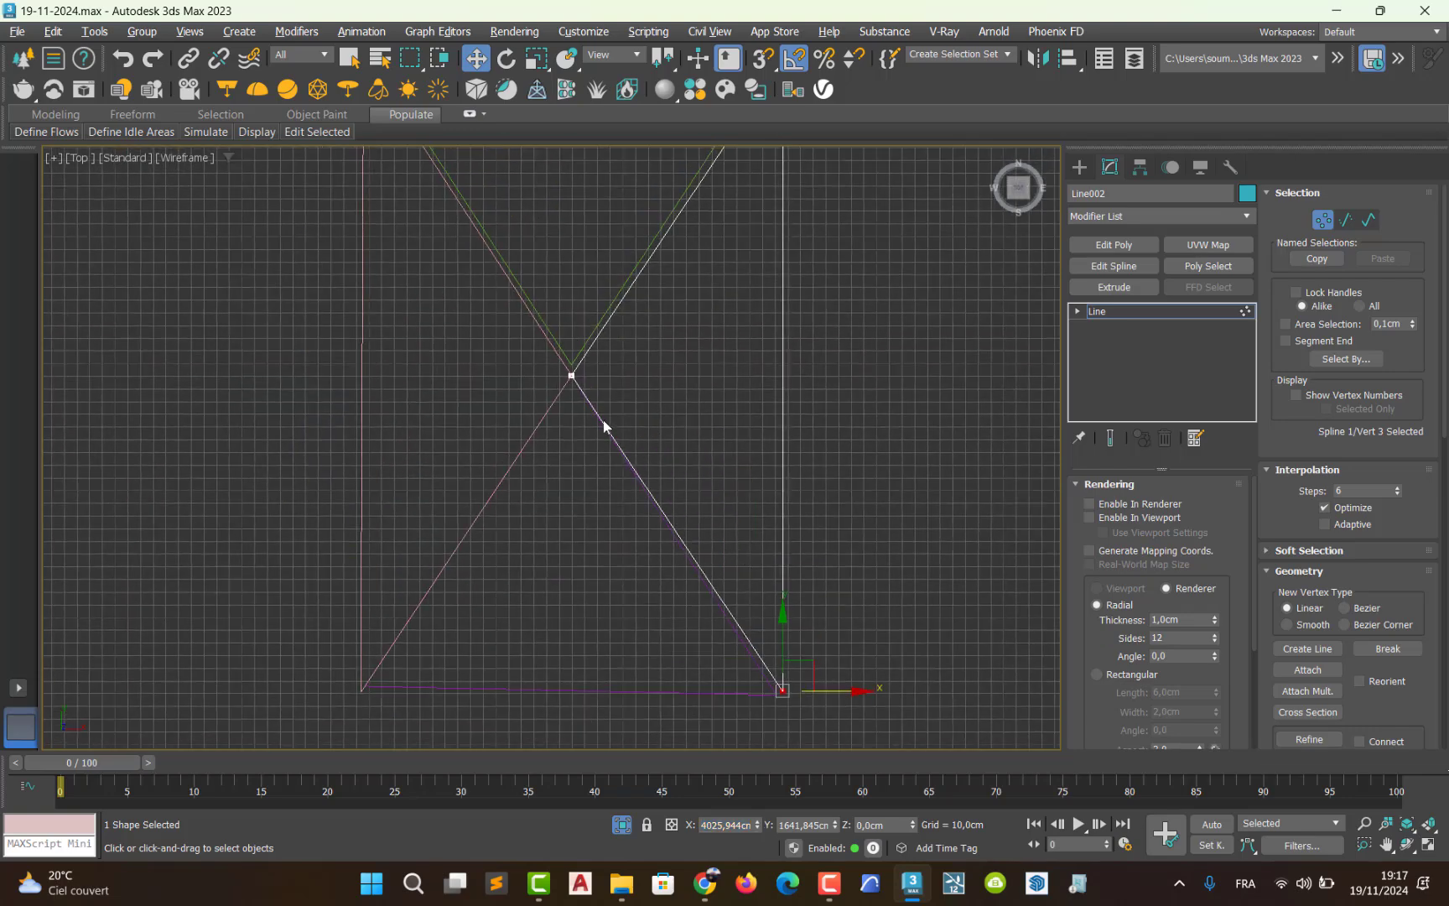
scroll(579, 377, up, 3)
click(518, 414)
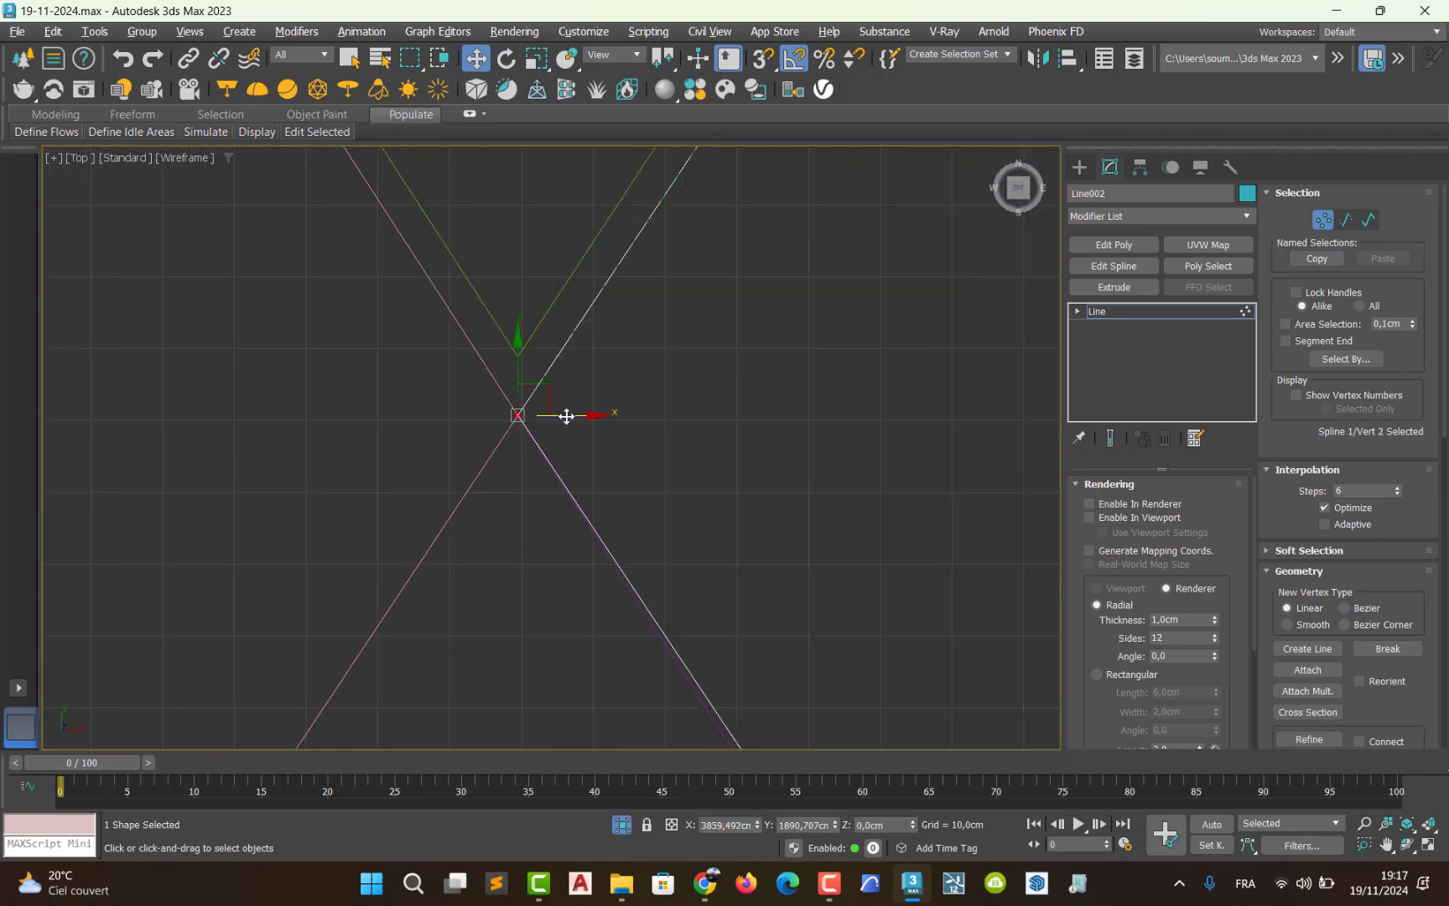
drag(566, 414, 592, 415)
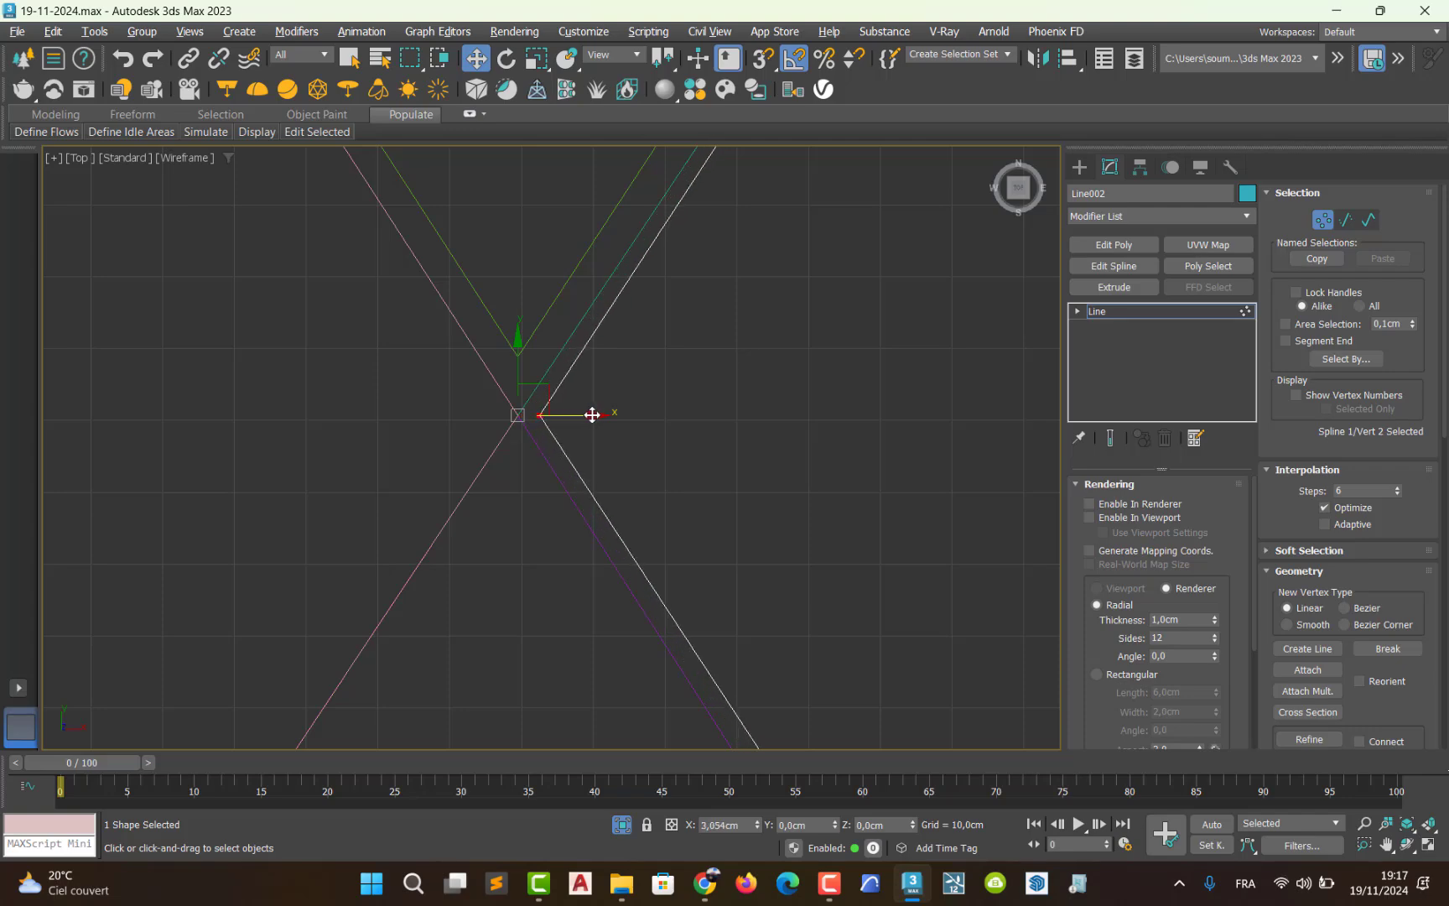
scroll(592, 414, down, 6)
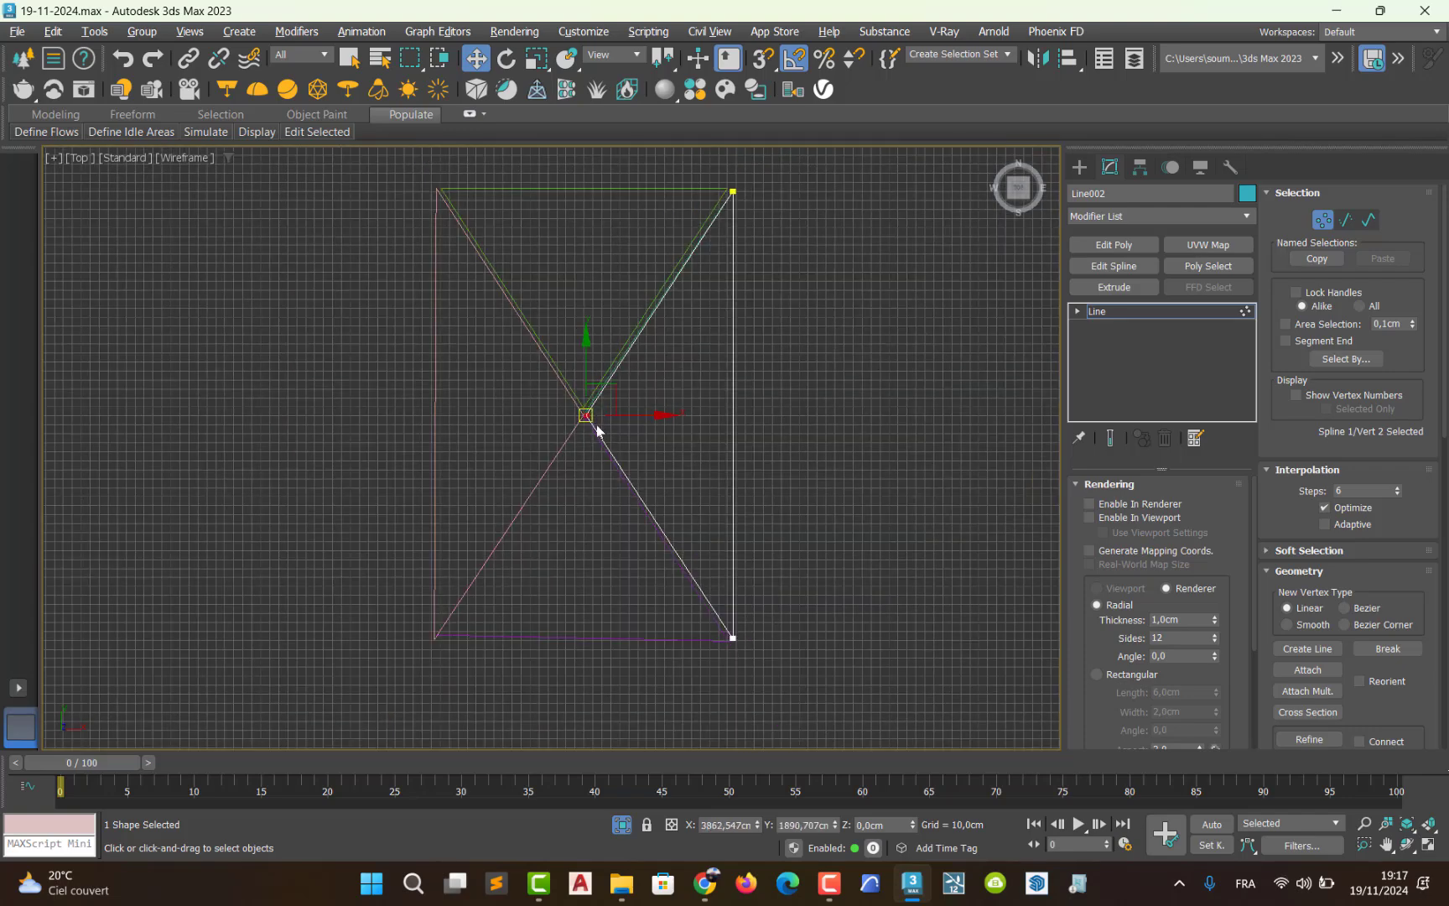
click(1323, 220)
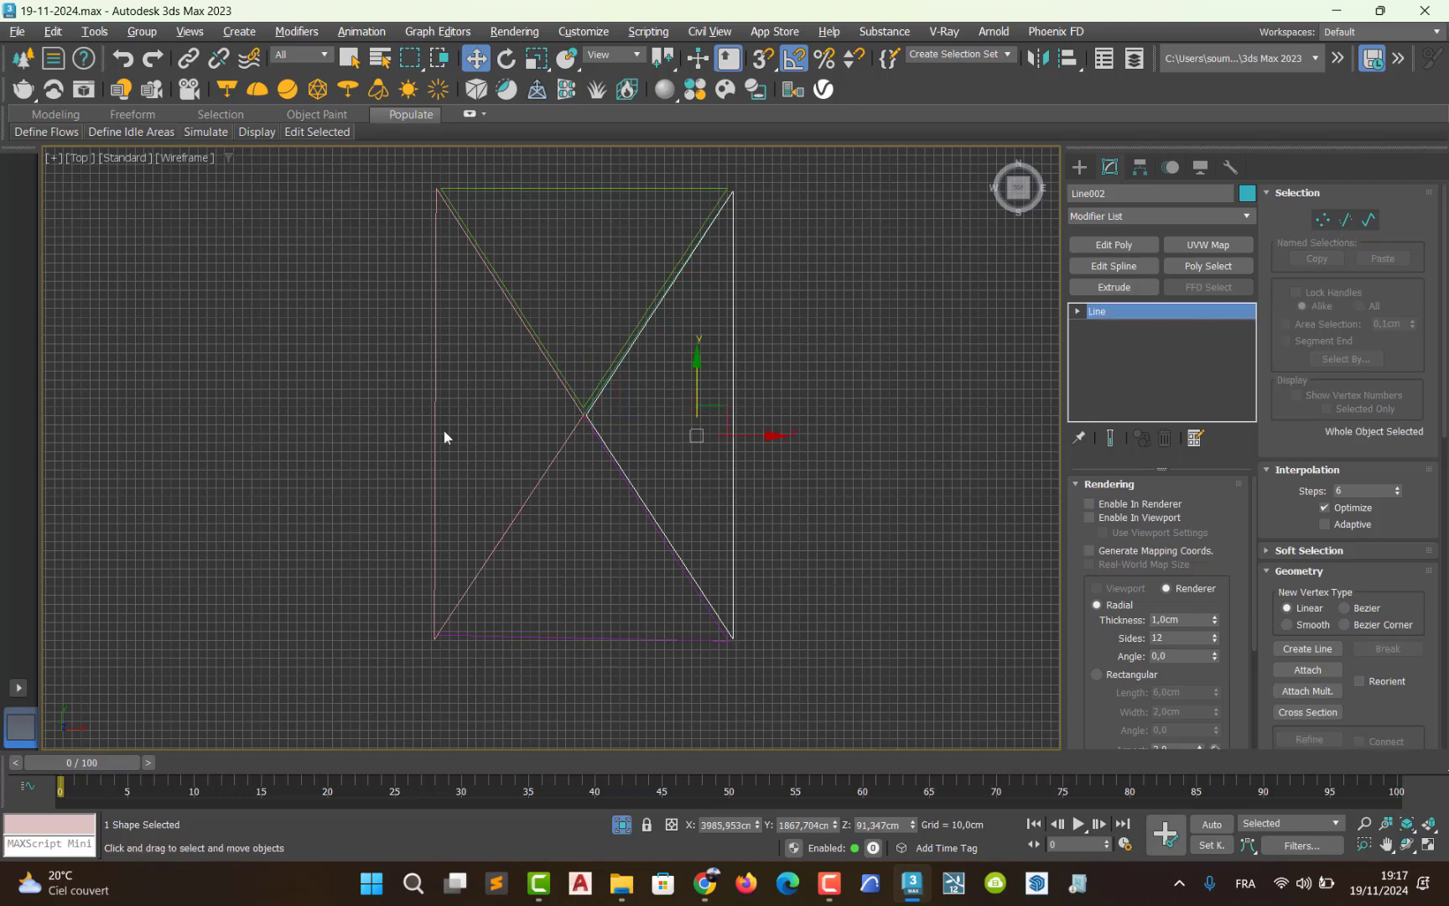
click(829, 882)
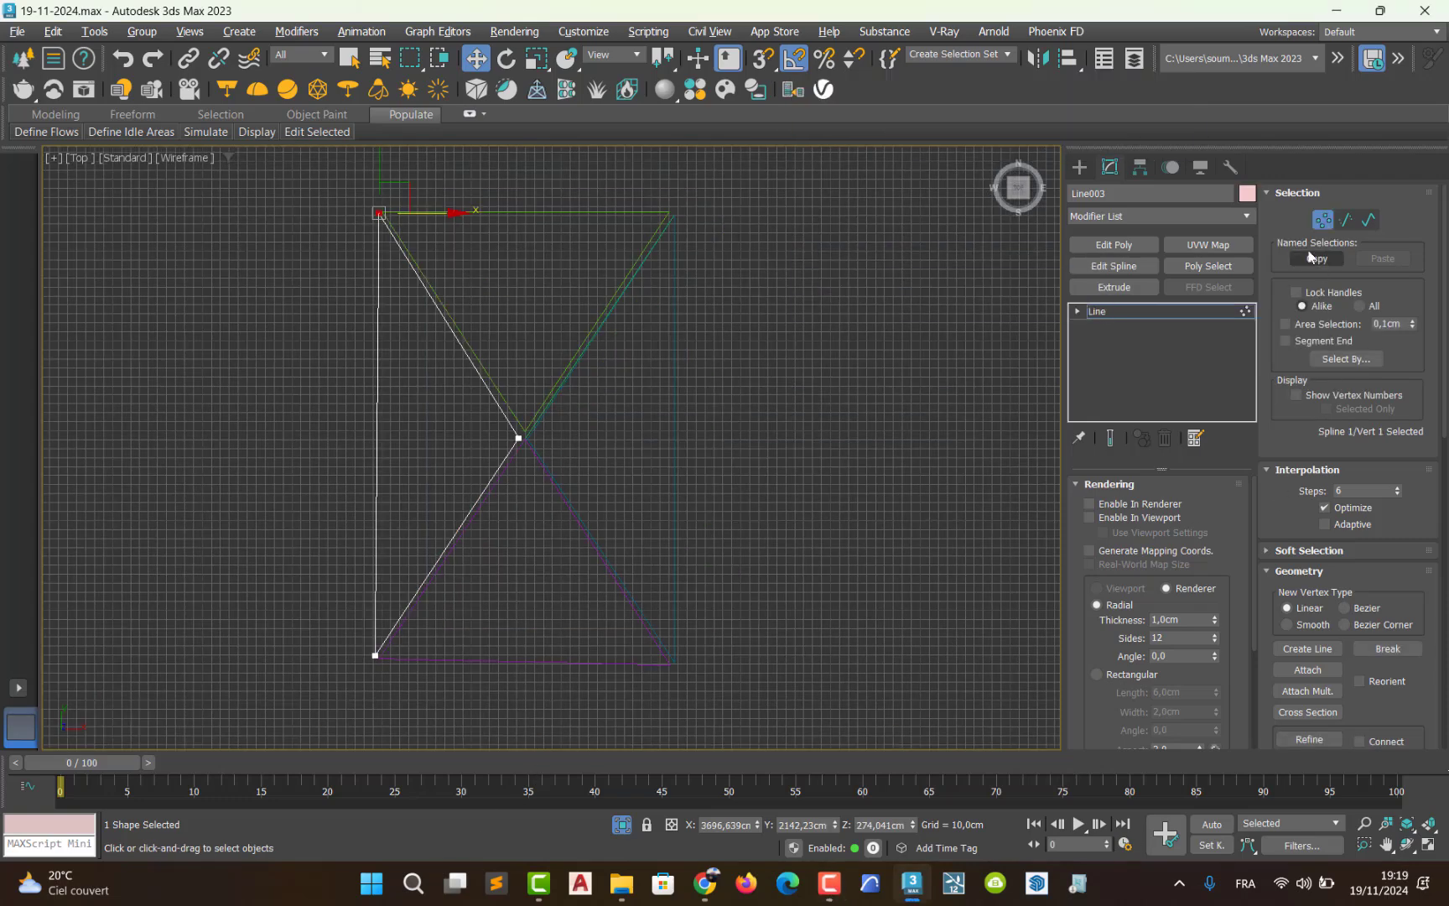
- Leave vertex level on the left triangle and delete the lower triangle
click(1322, 219)
click(552, 663)
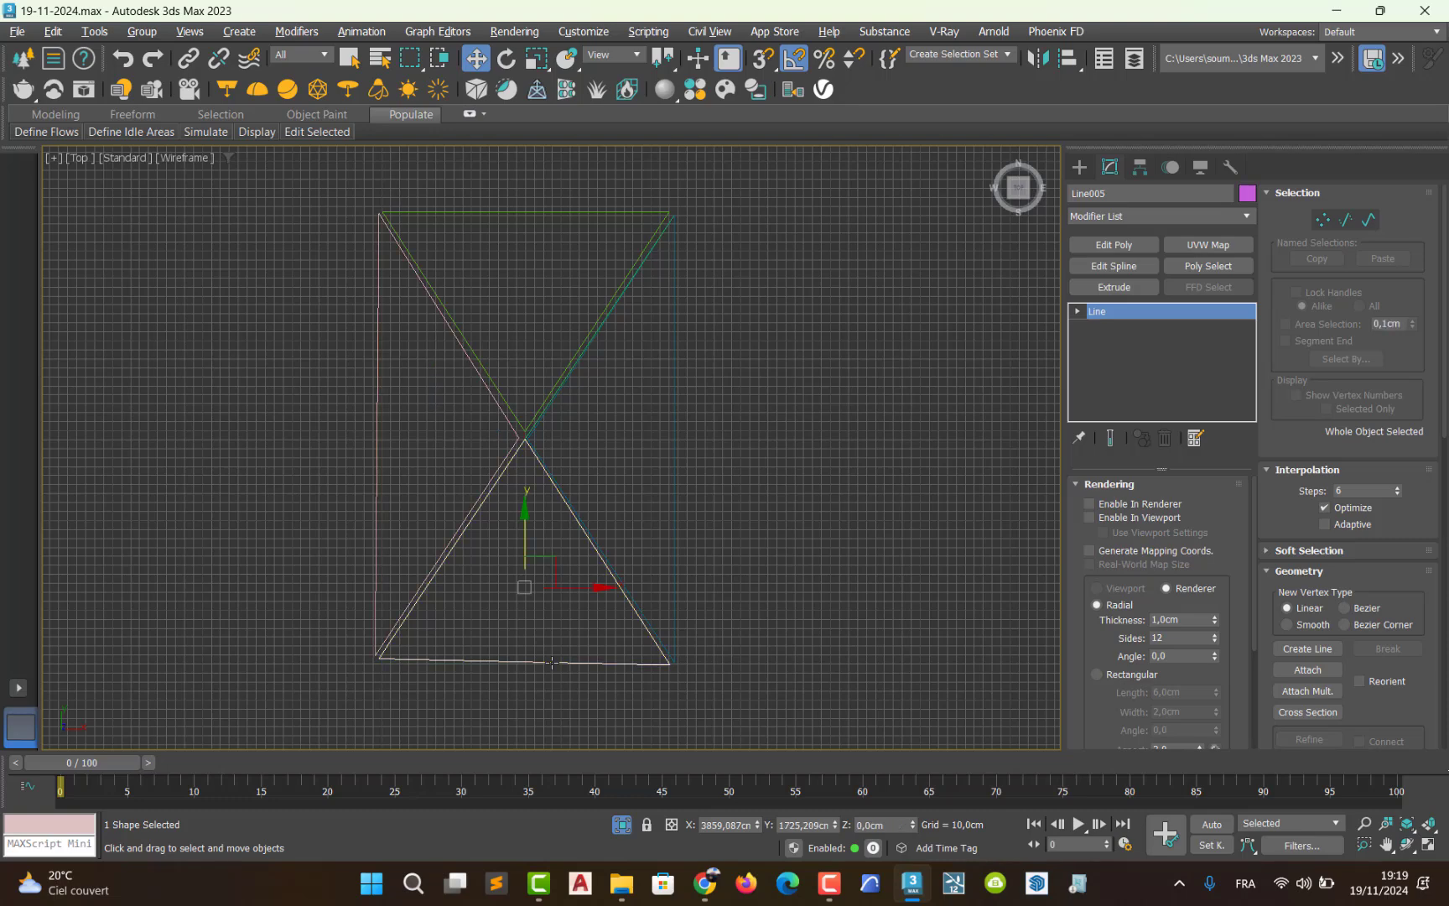
key(Delete)
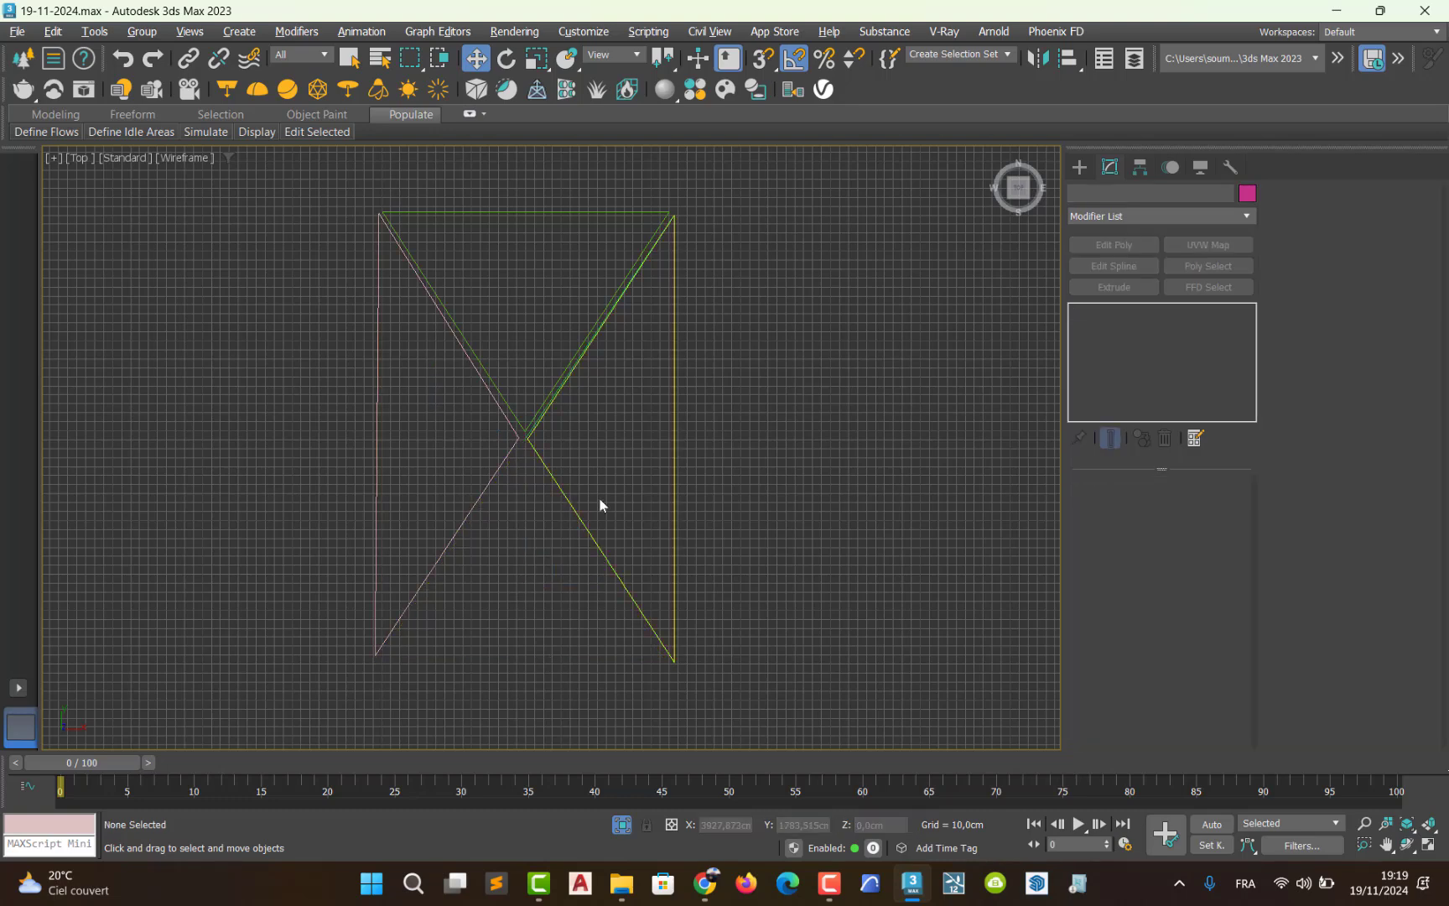
- Mirror the upper triangle on the Y axis as an instance, with an offset of -329,461 cm, to form the lower triangle
click(502, 391)
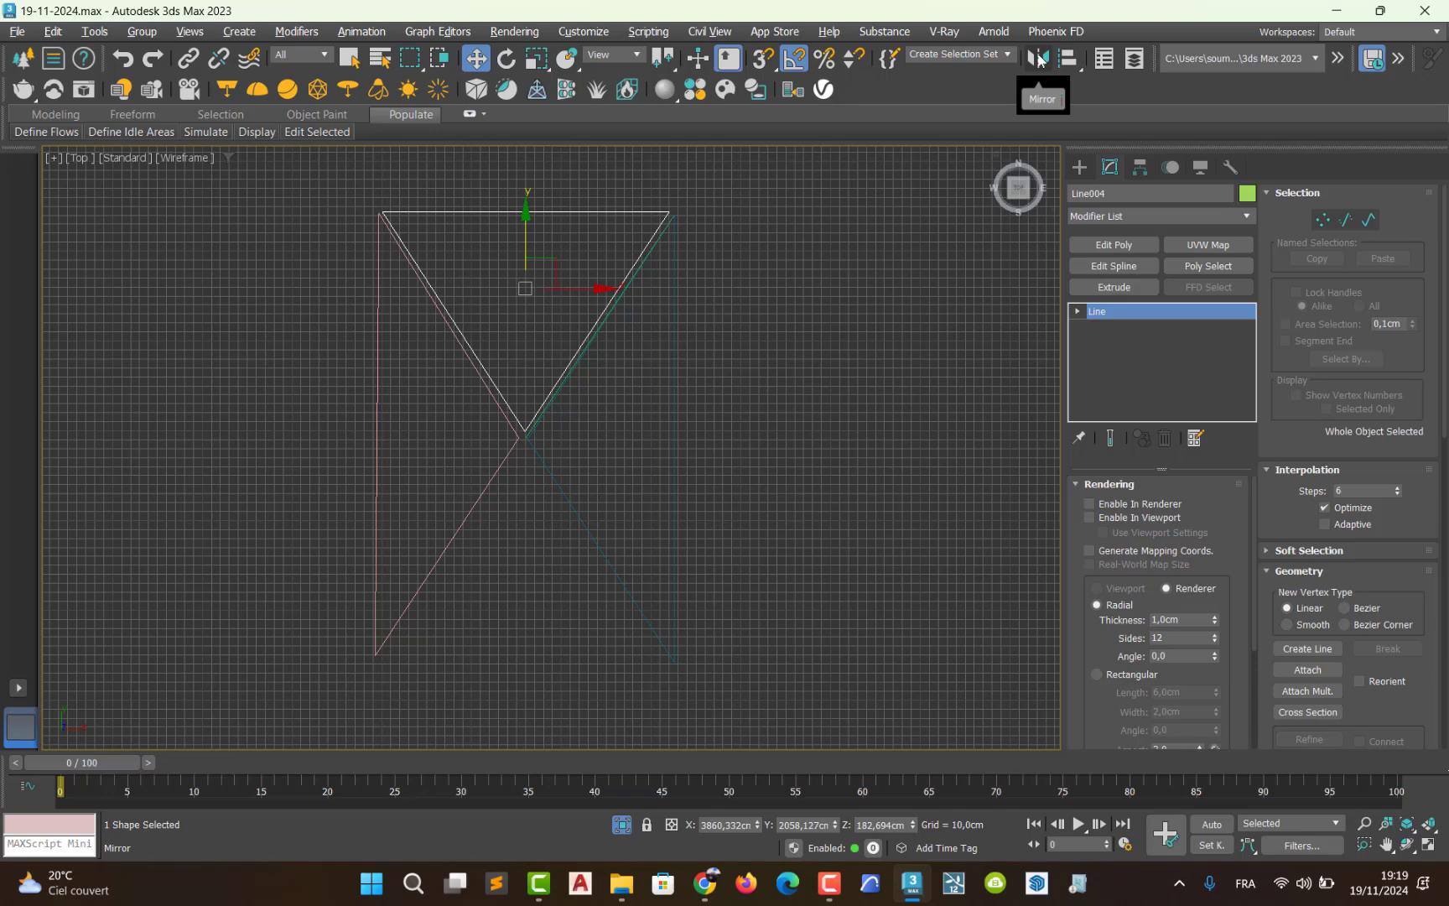
click(1038, 58)
drag(686, 268, 888, 189)
click(884, 285)
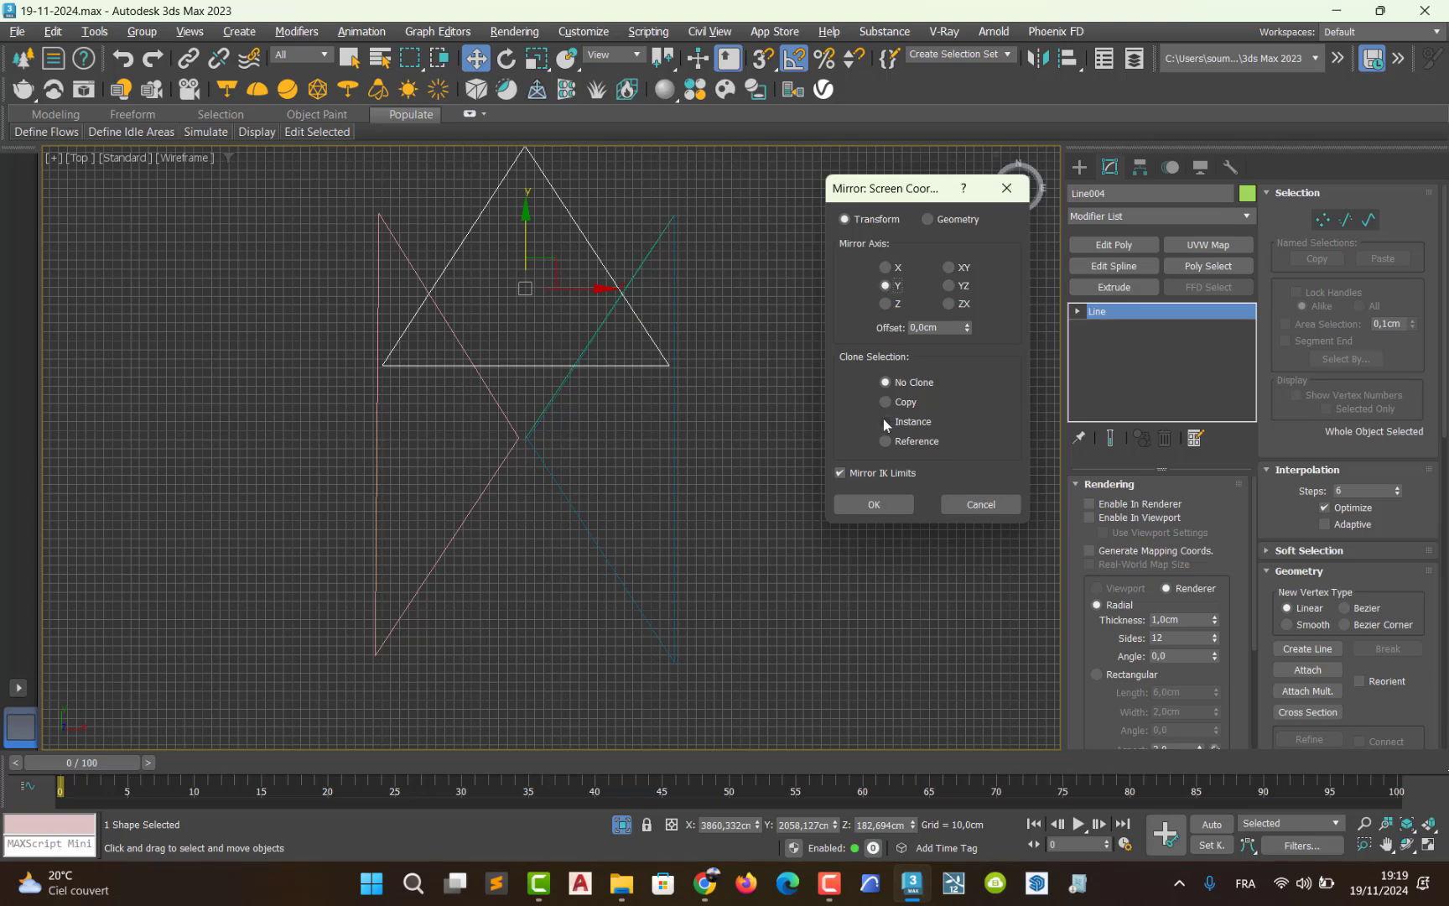
drag(967, 328, 1007, 807)
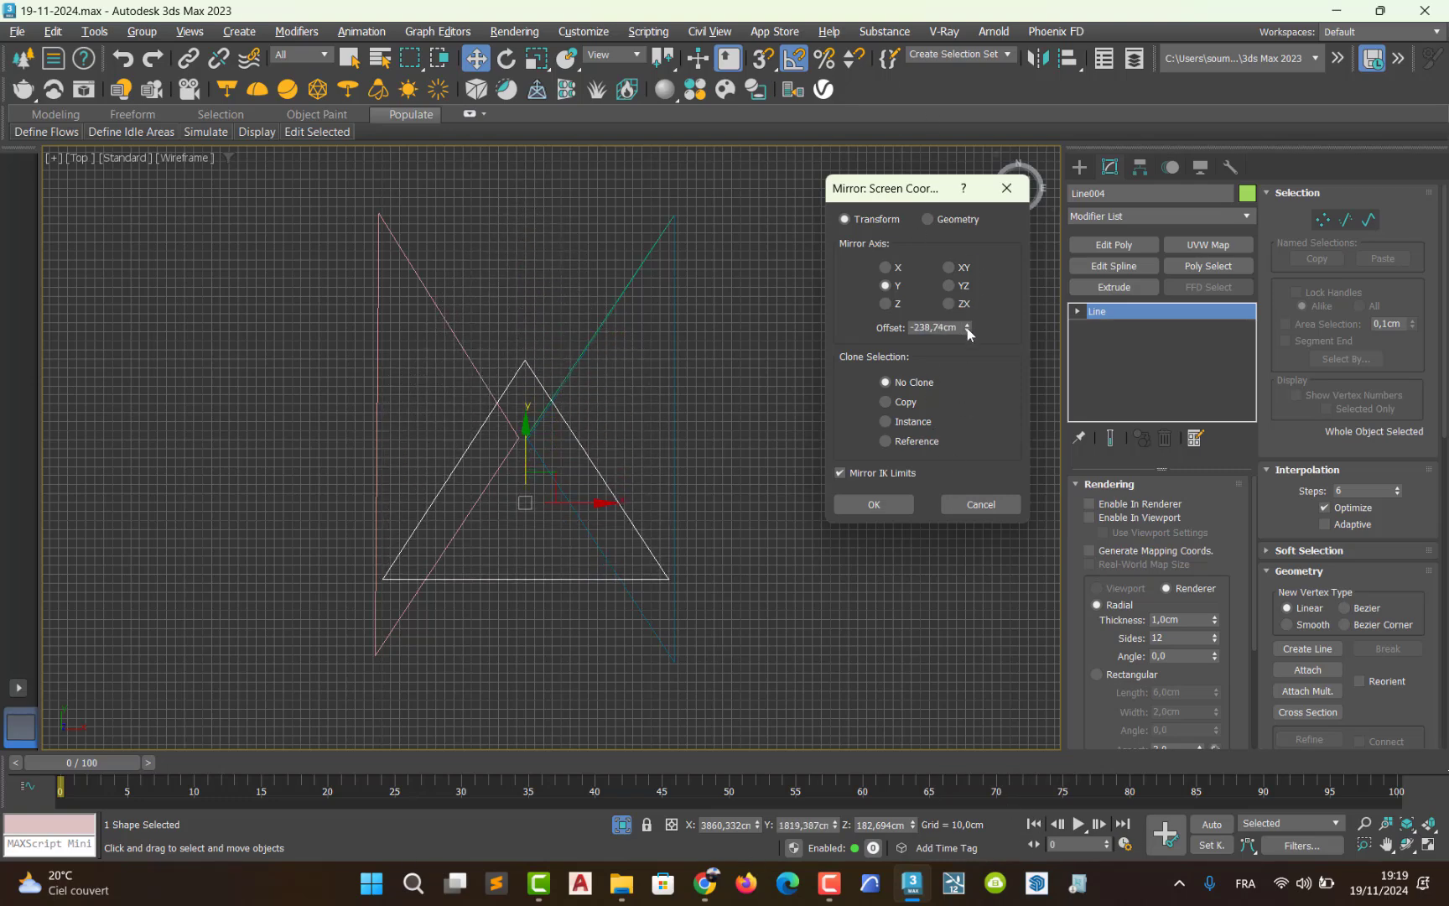
mouse_move(967, 329)
mouse_down()
mouse_move(990, 507)
mouse_move(978, 357)
mouse_up()
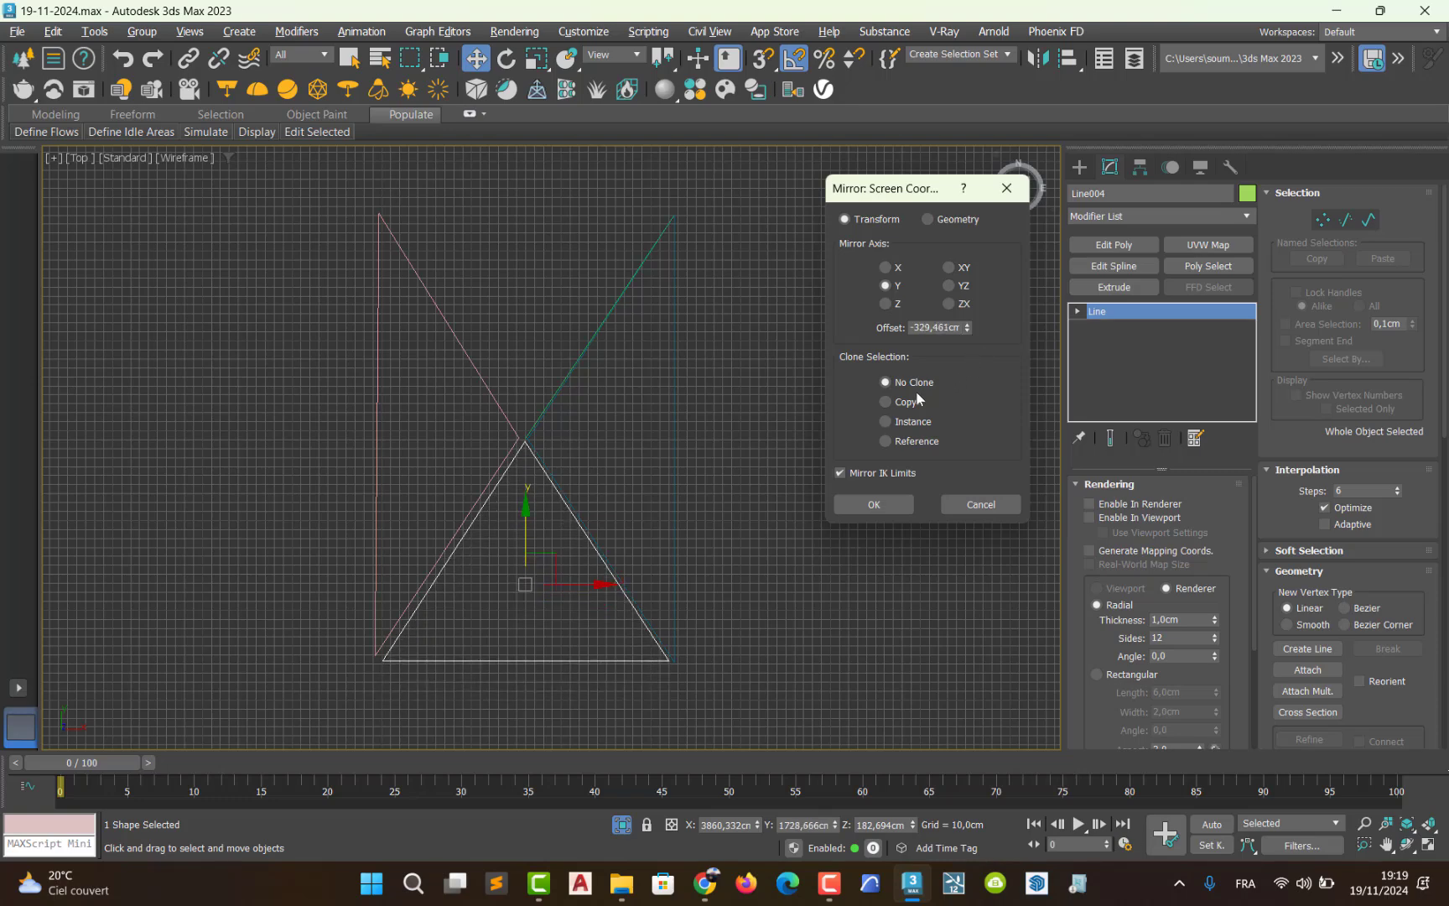
click(885, 421)
click(872, 503)
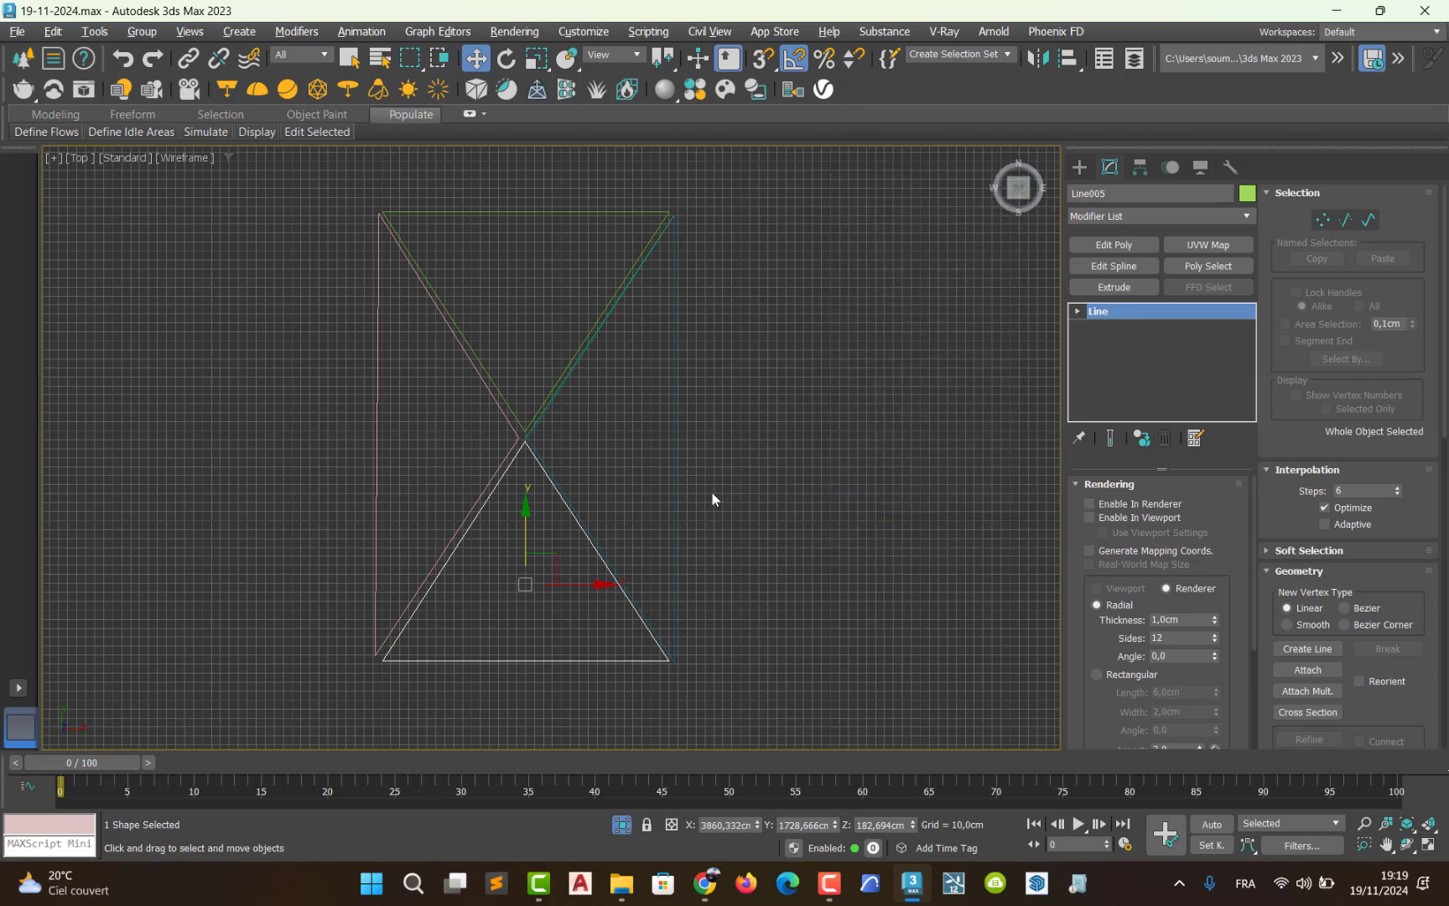
- Shift the right triangle about 4 cm to the right and delete the leftover teal diagonal spline between it and the upper triangle
click(677, 496)
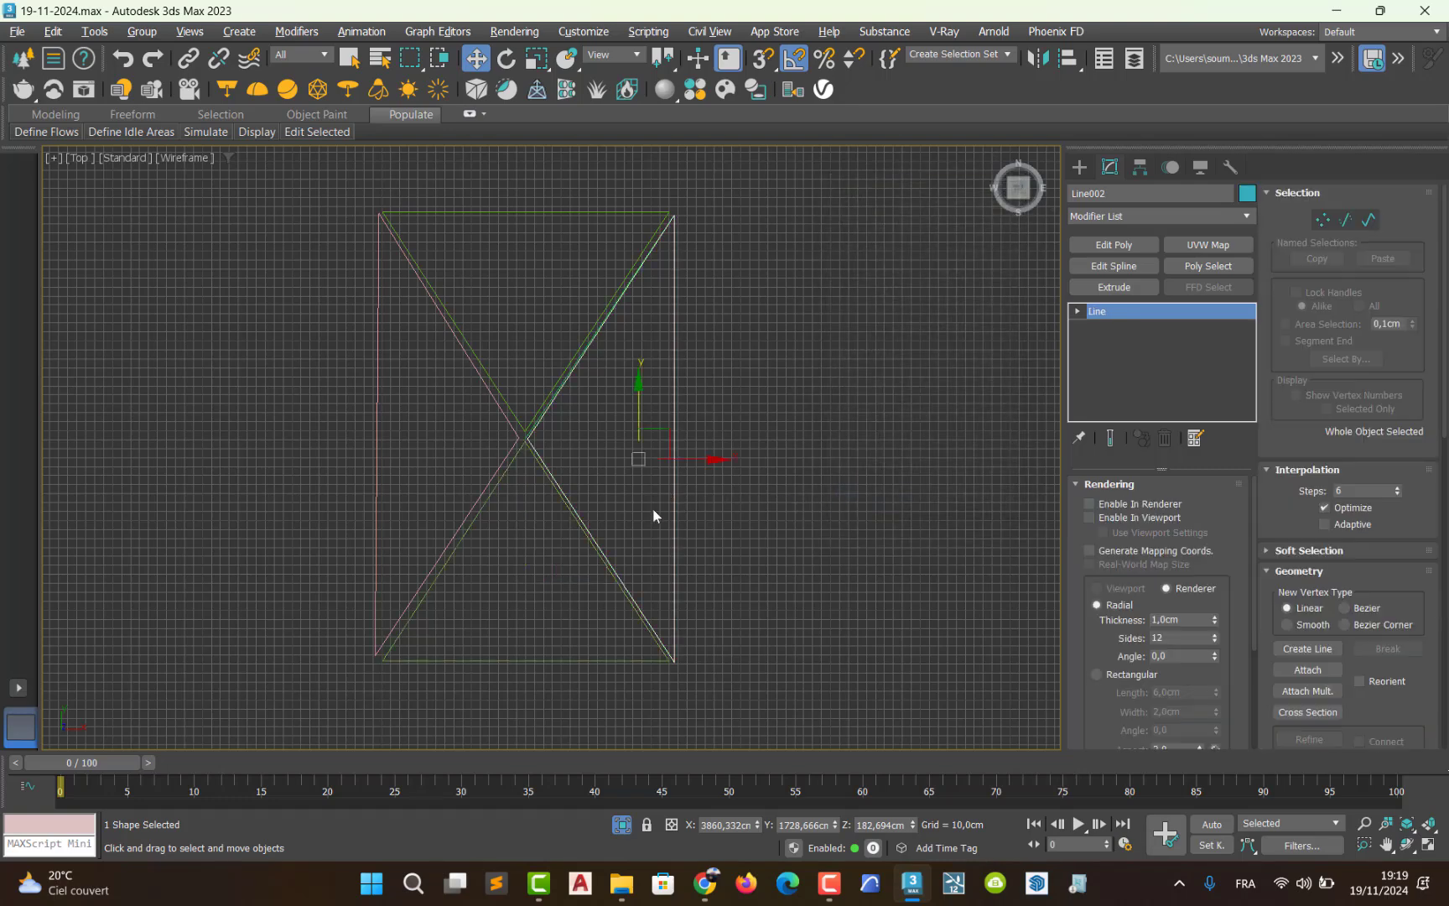
drag(714, 457, 716, 455)
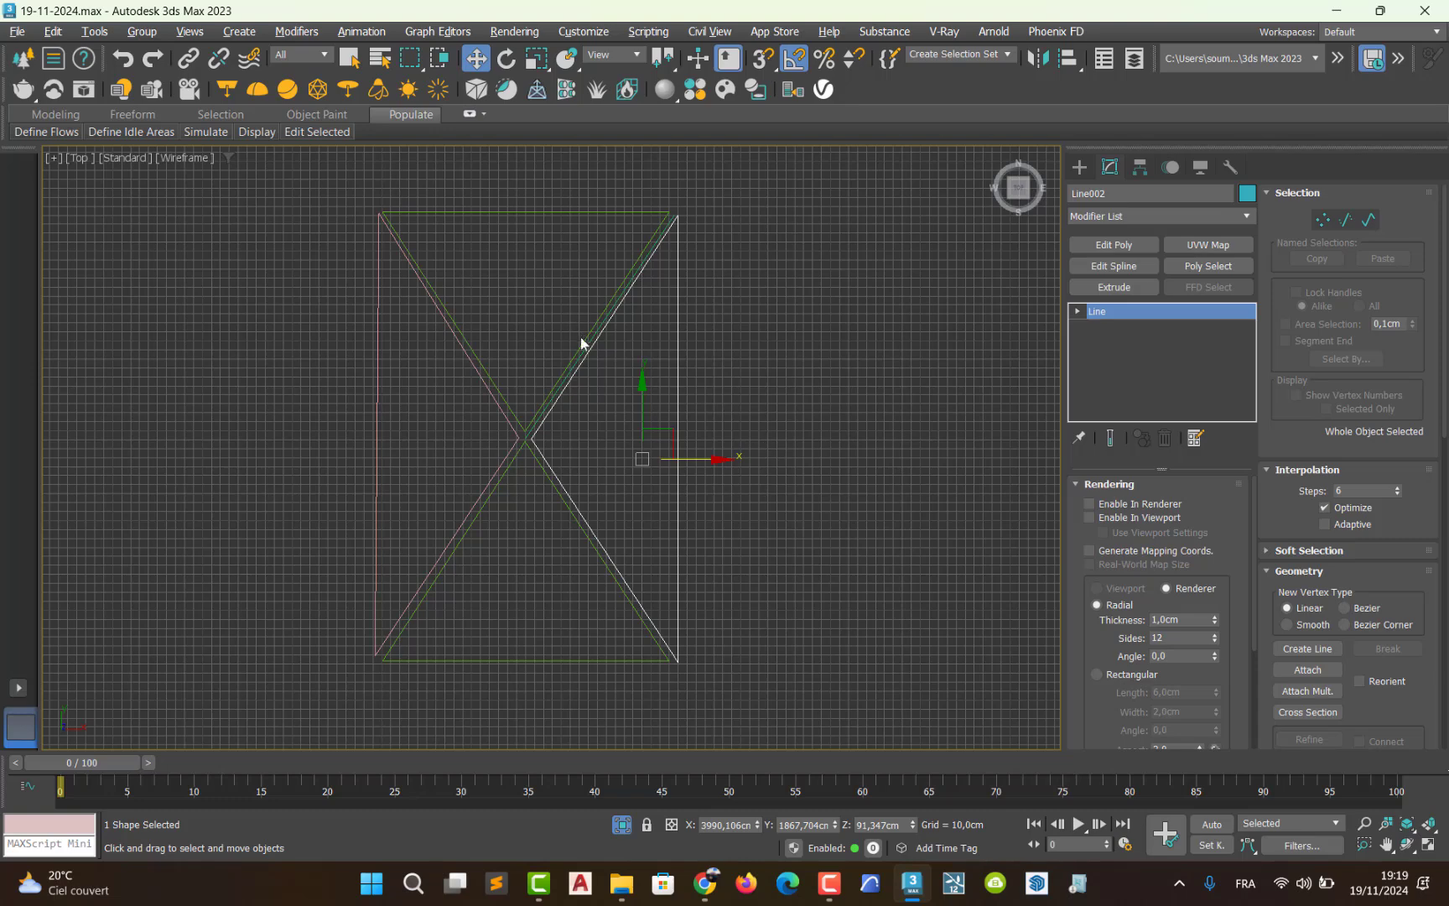
scroll(581, 342, up, 4)
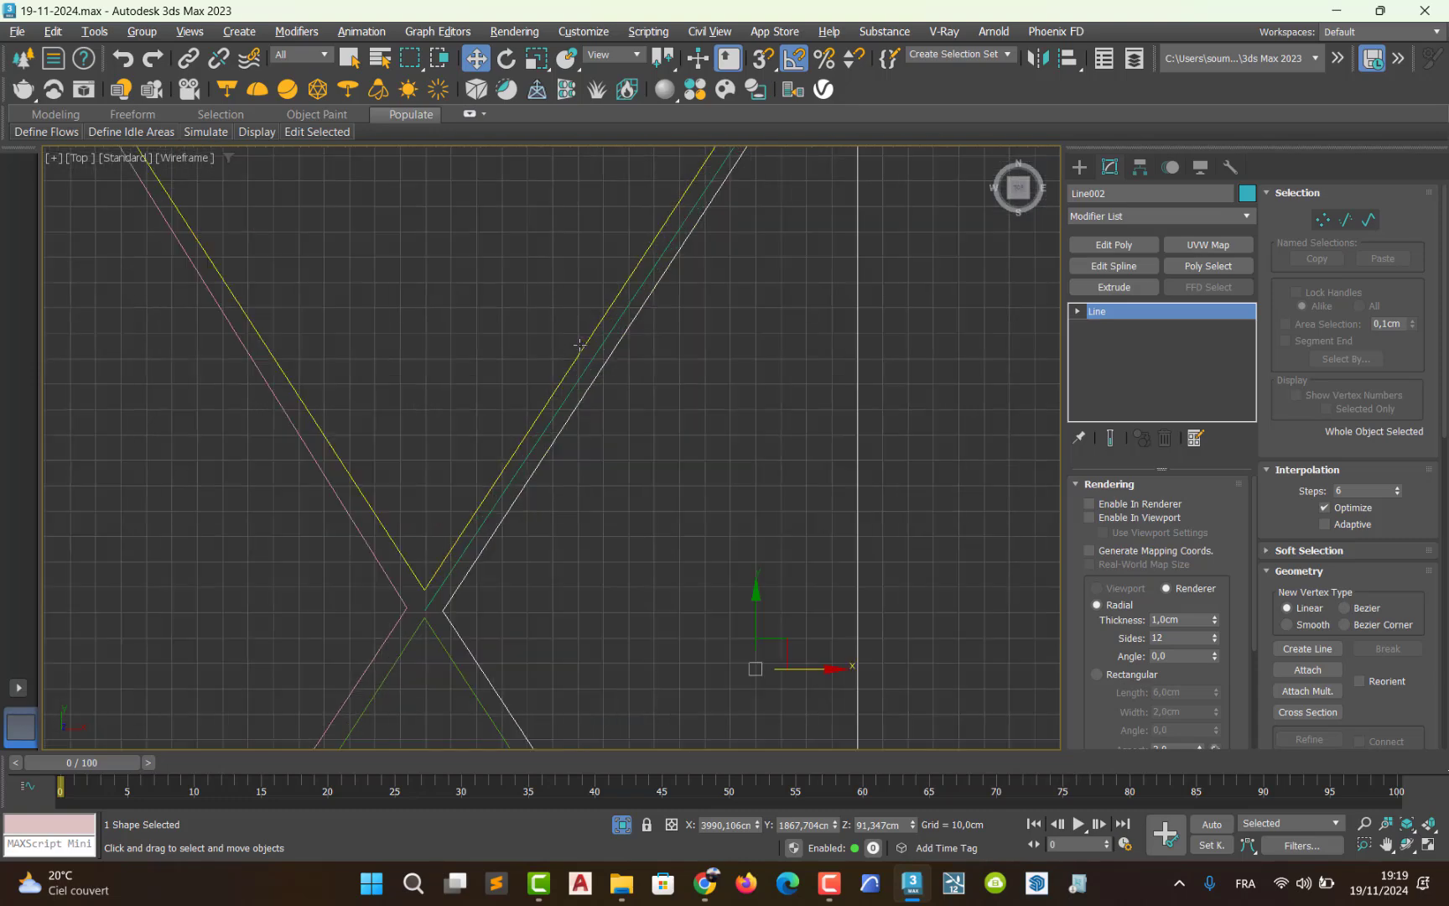
click(467, 543)
click(494, 553)
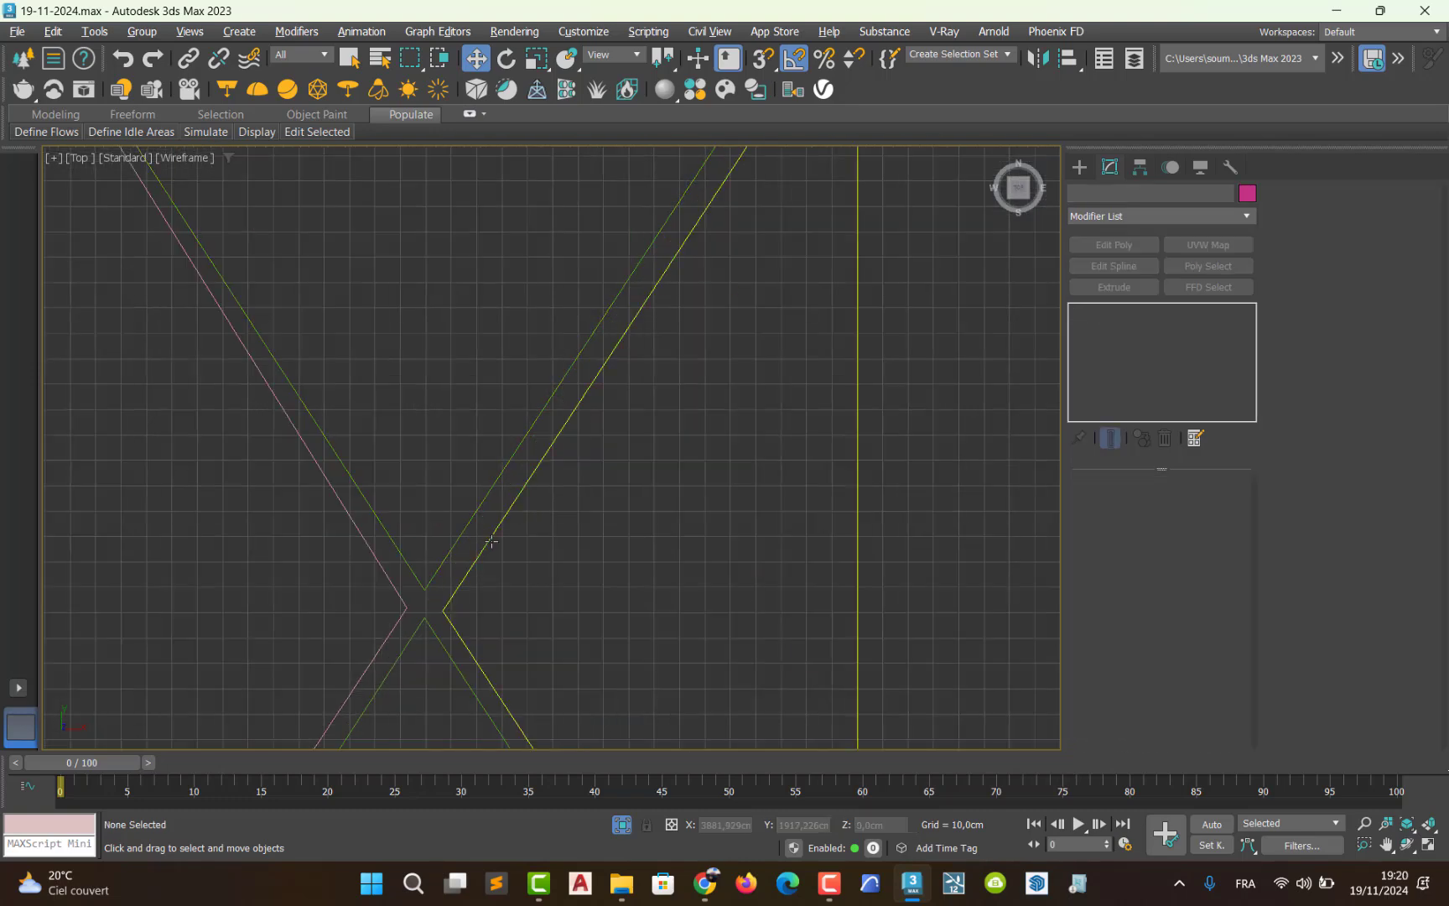
scroll(503, 555, down, 8)
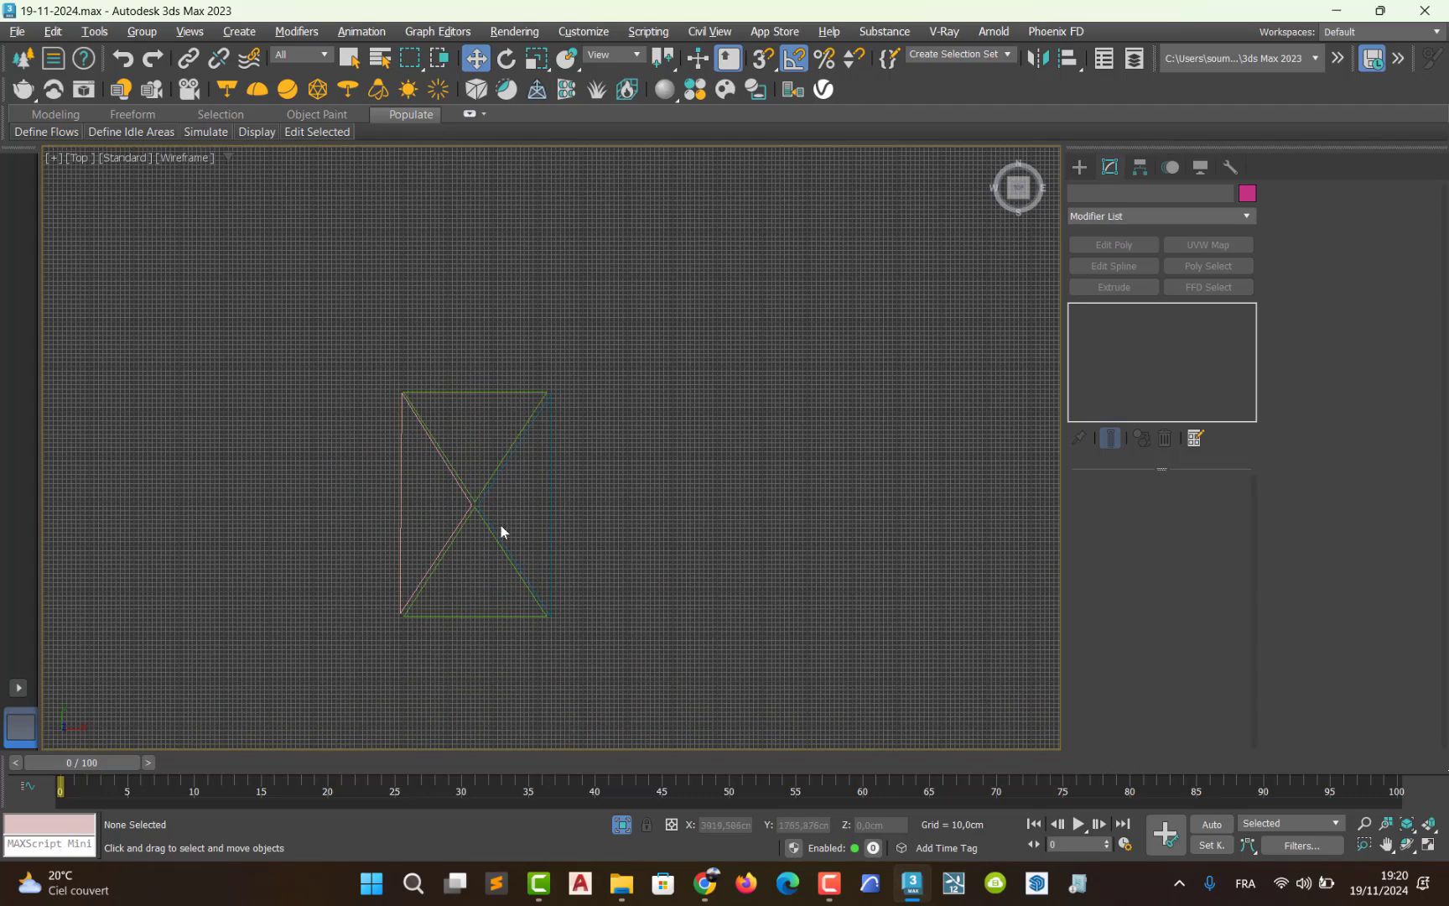
- Attach the right, lower and upper triangles to the left triangle so all four form one spline object
middle_drag(487, 504, 470, 495)
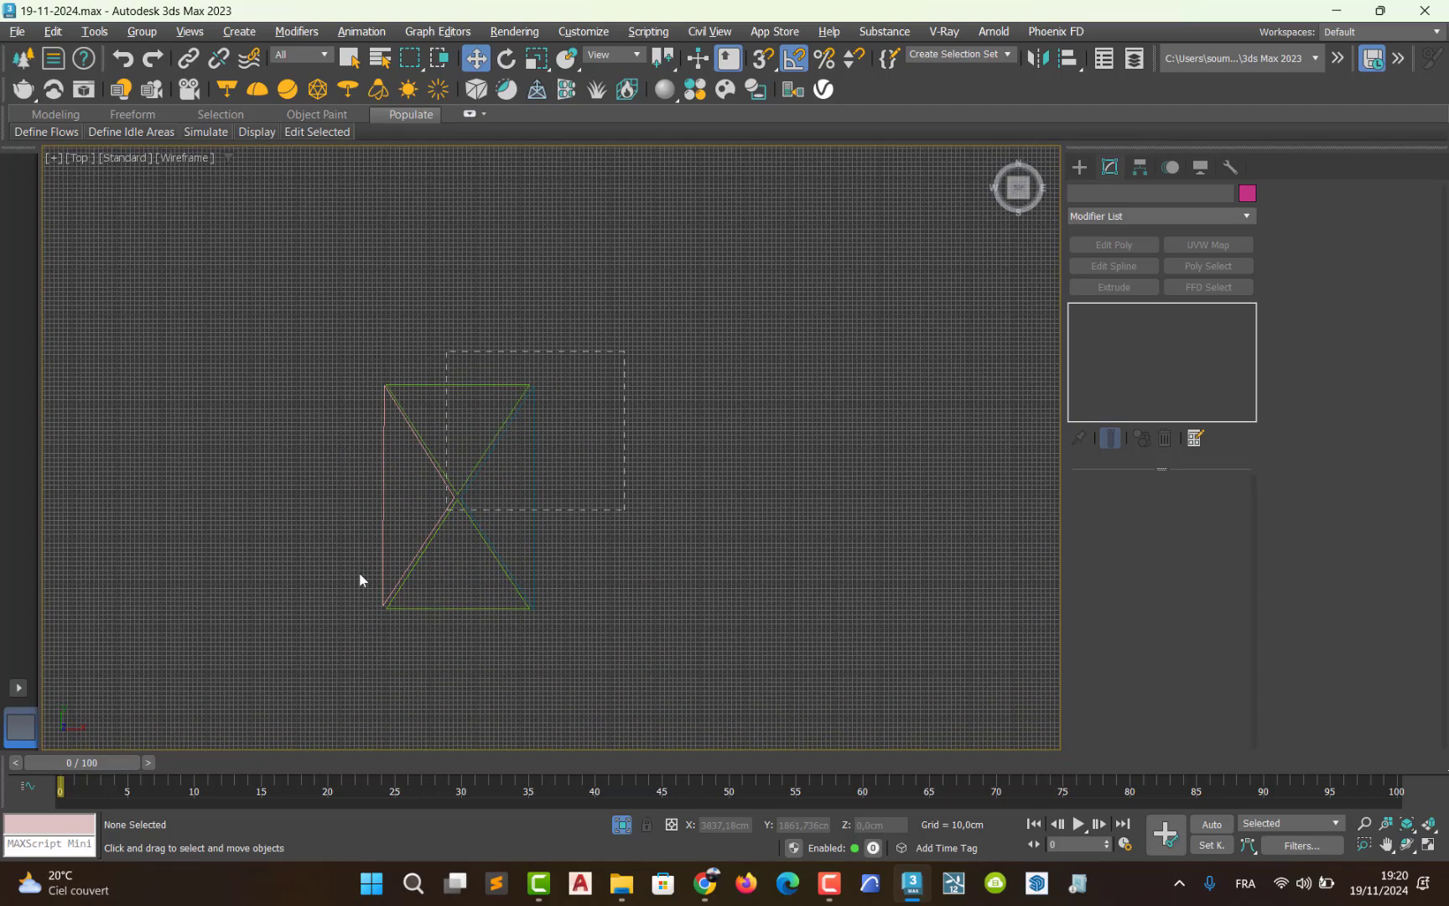
drag(360, 579, 347, 622)
key(alt+w)
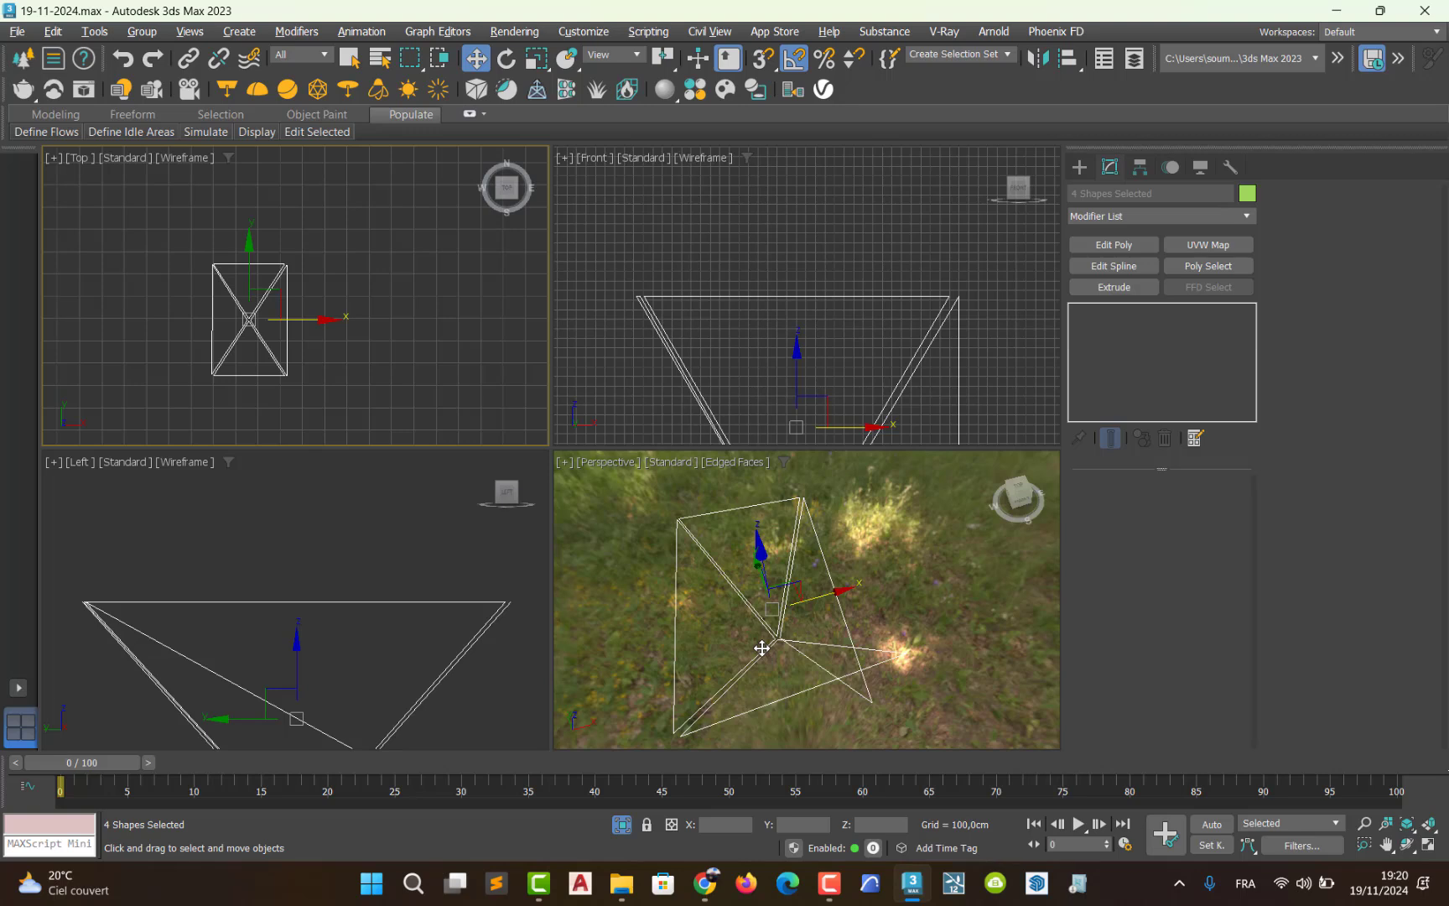
middle_drag(432, 677, 398, 577)
scroll(394, 592, down, 3)
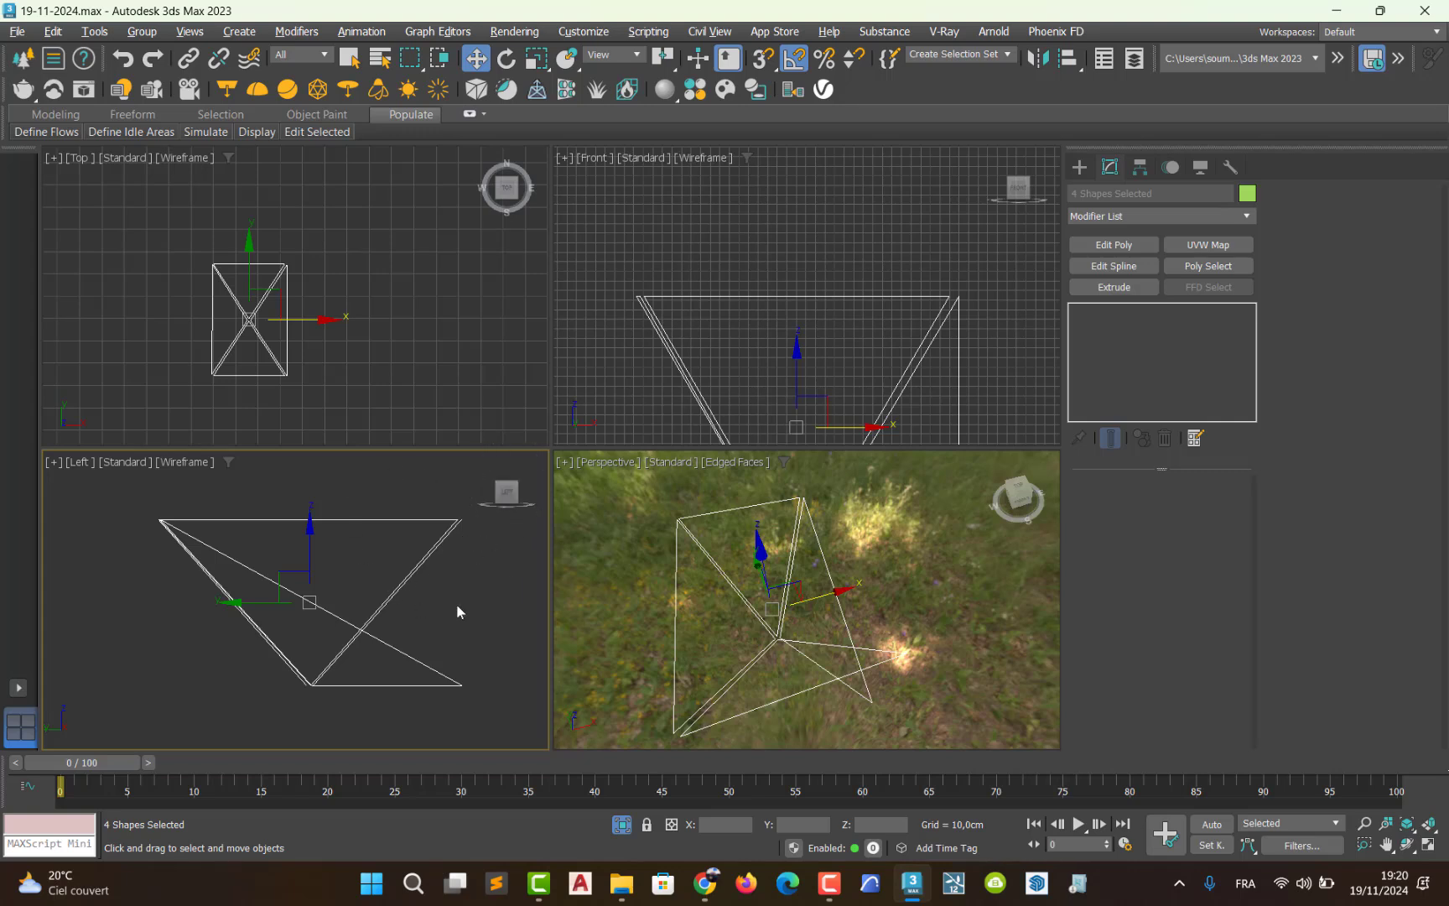
click(468, 573)
click(449, 526)
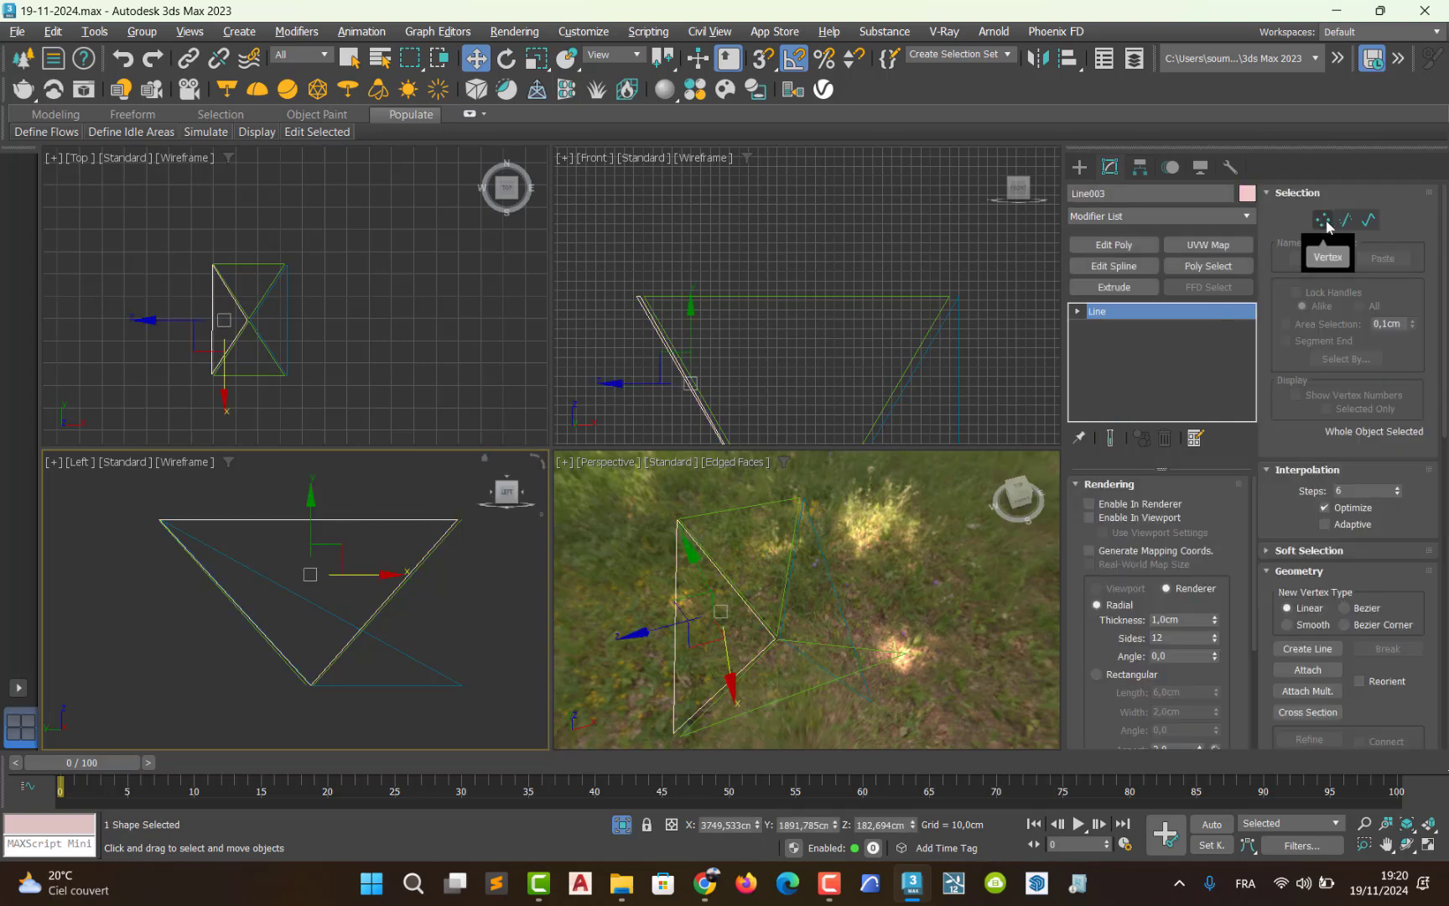
click(1365, 221)
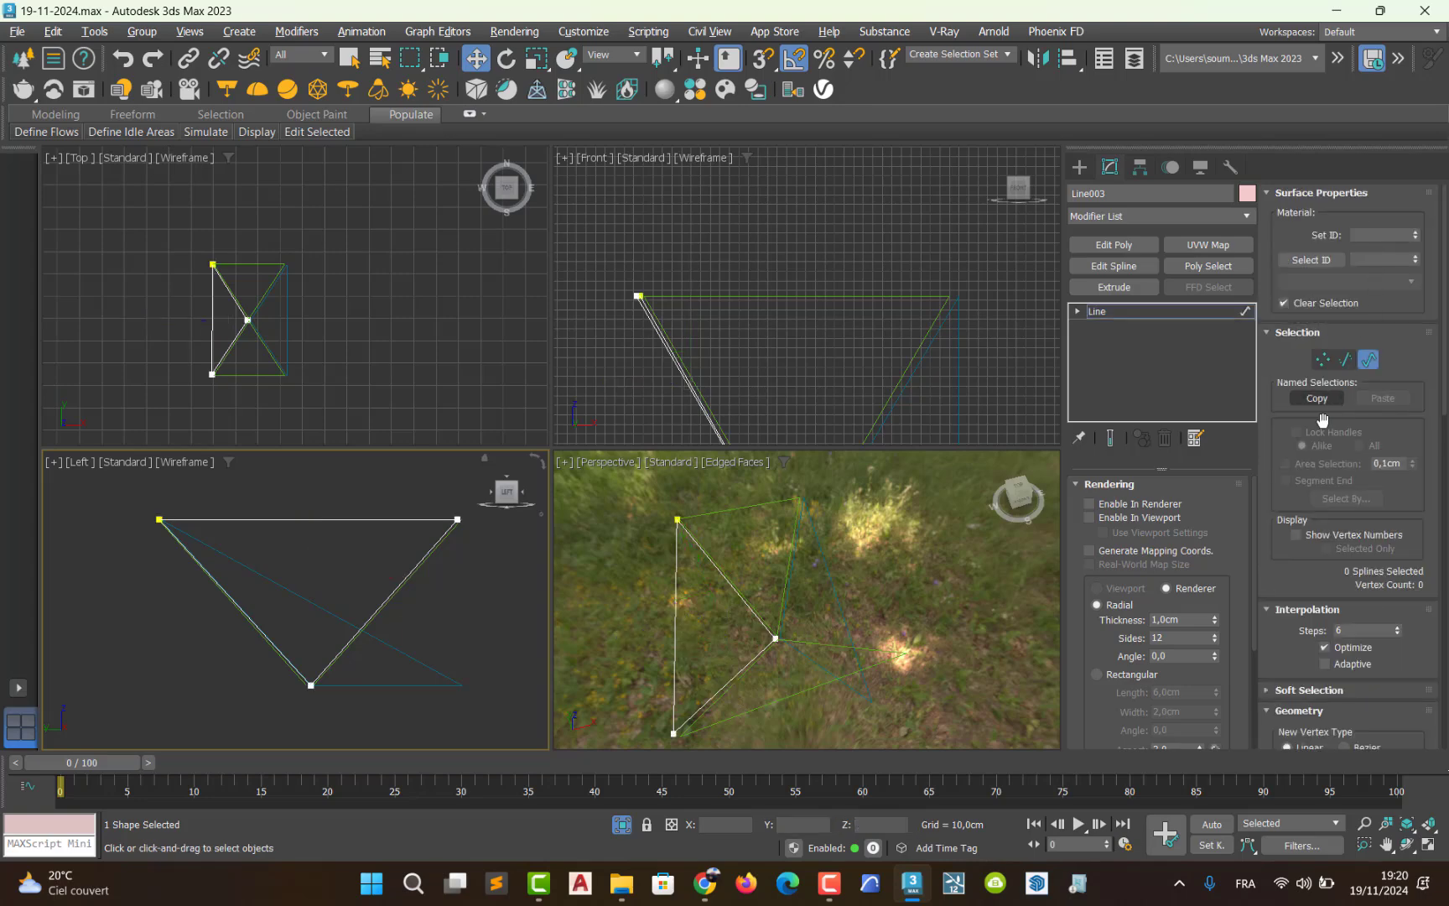
drag(1302, 623, 1322, 440)
click(1290, 606)
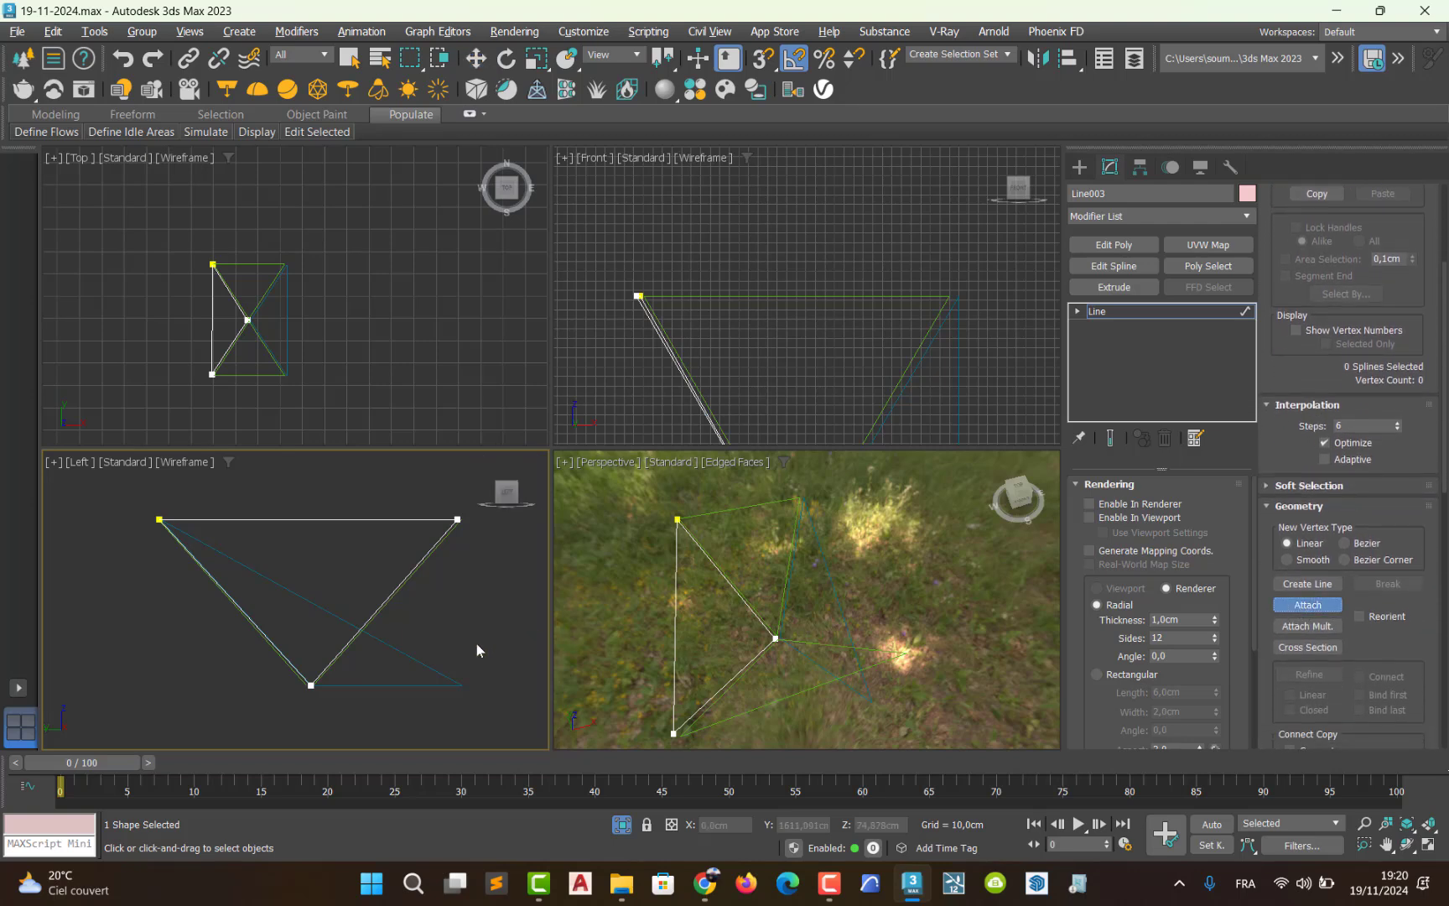
click(438, 674)
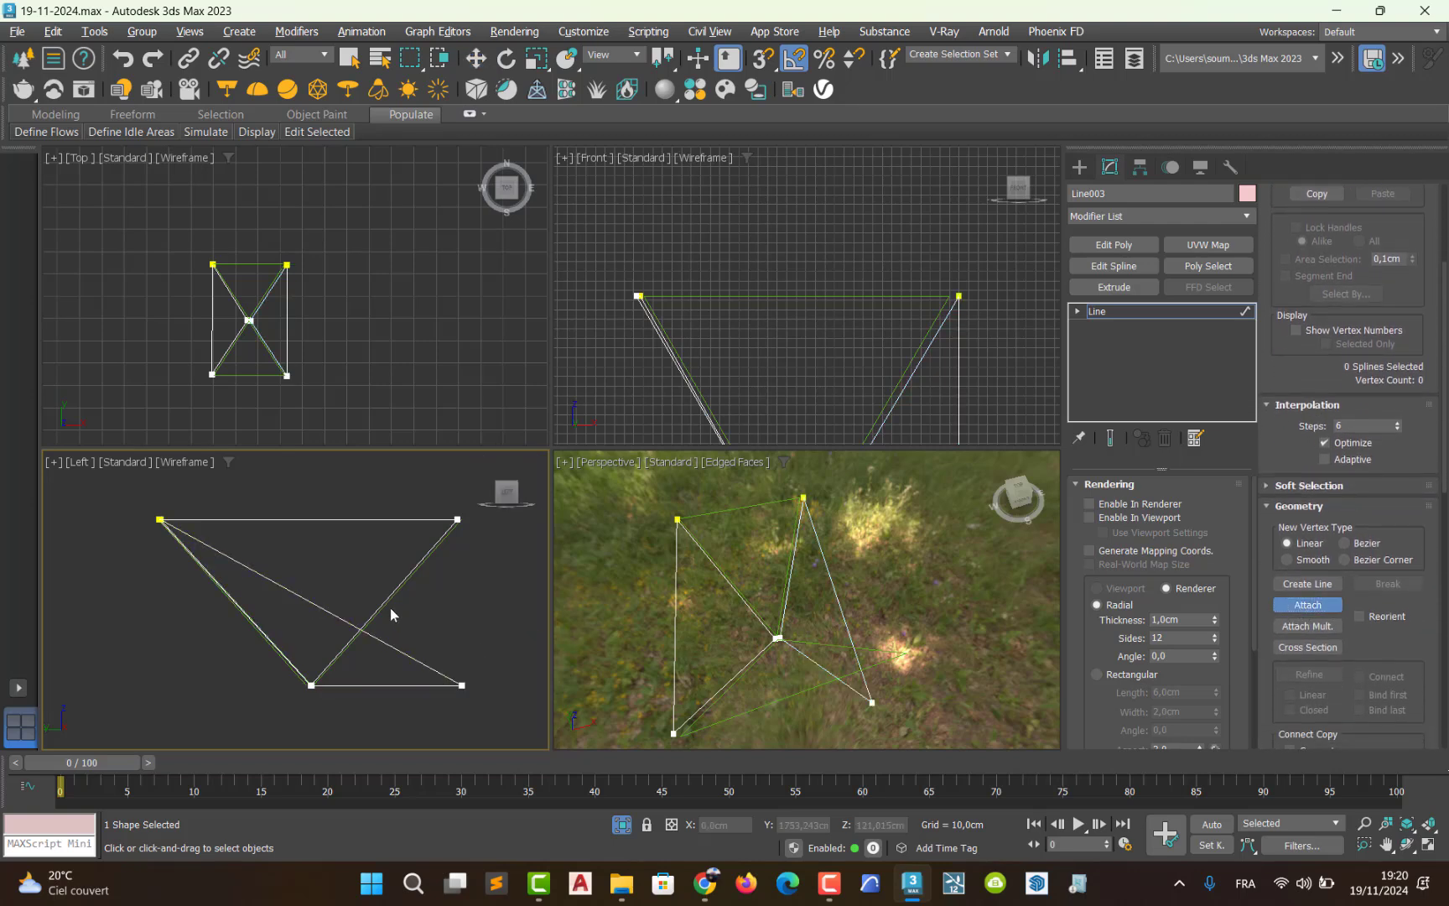
click(386, 600)
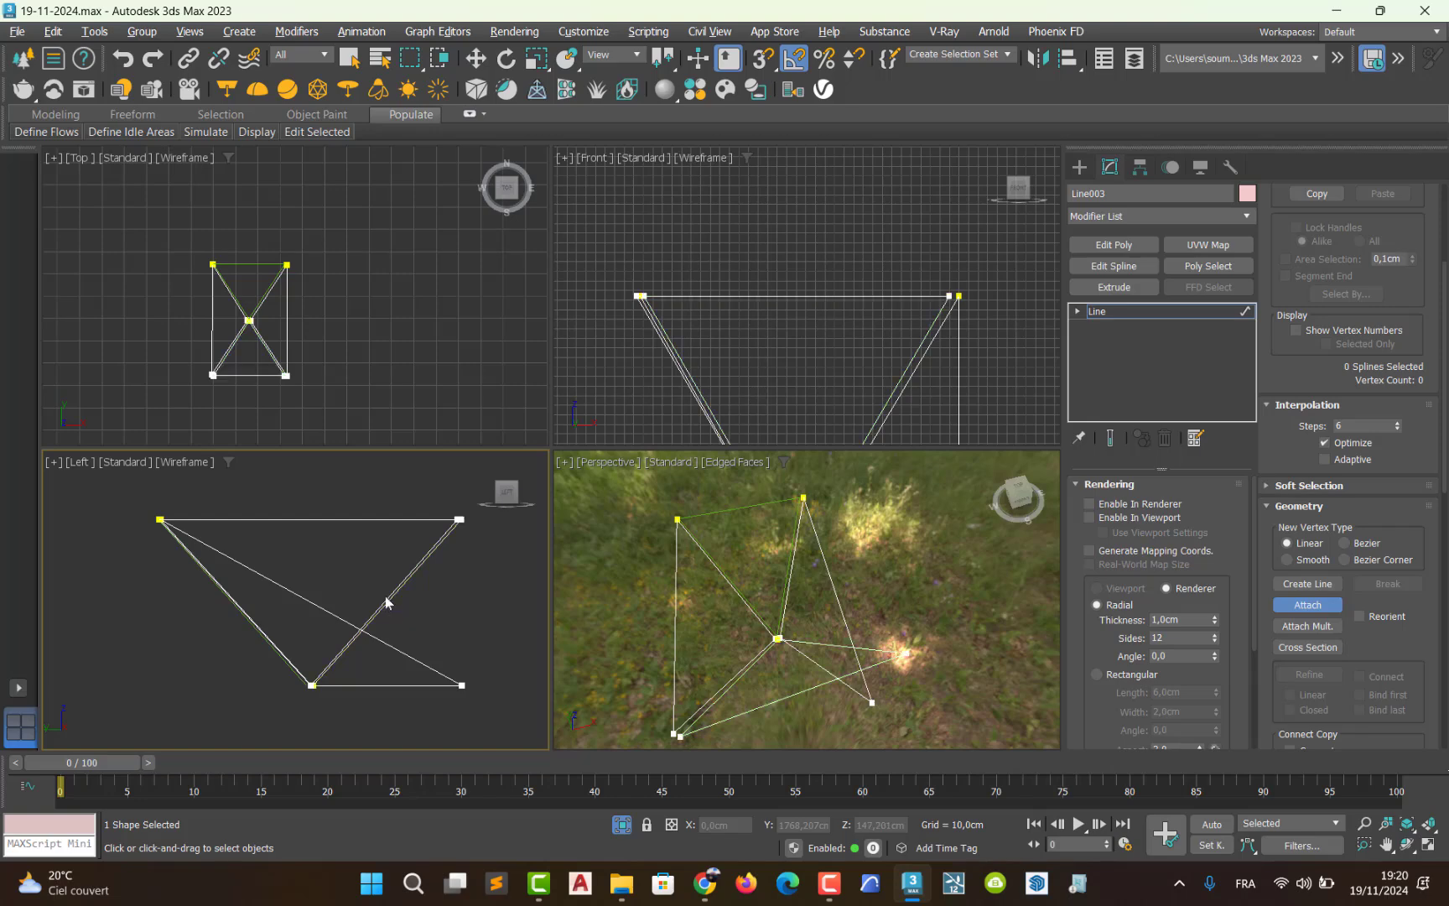
click(245, 623)
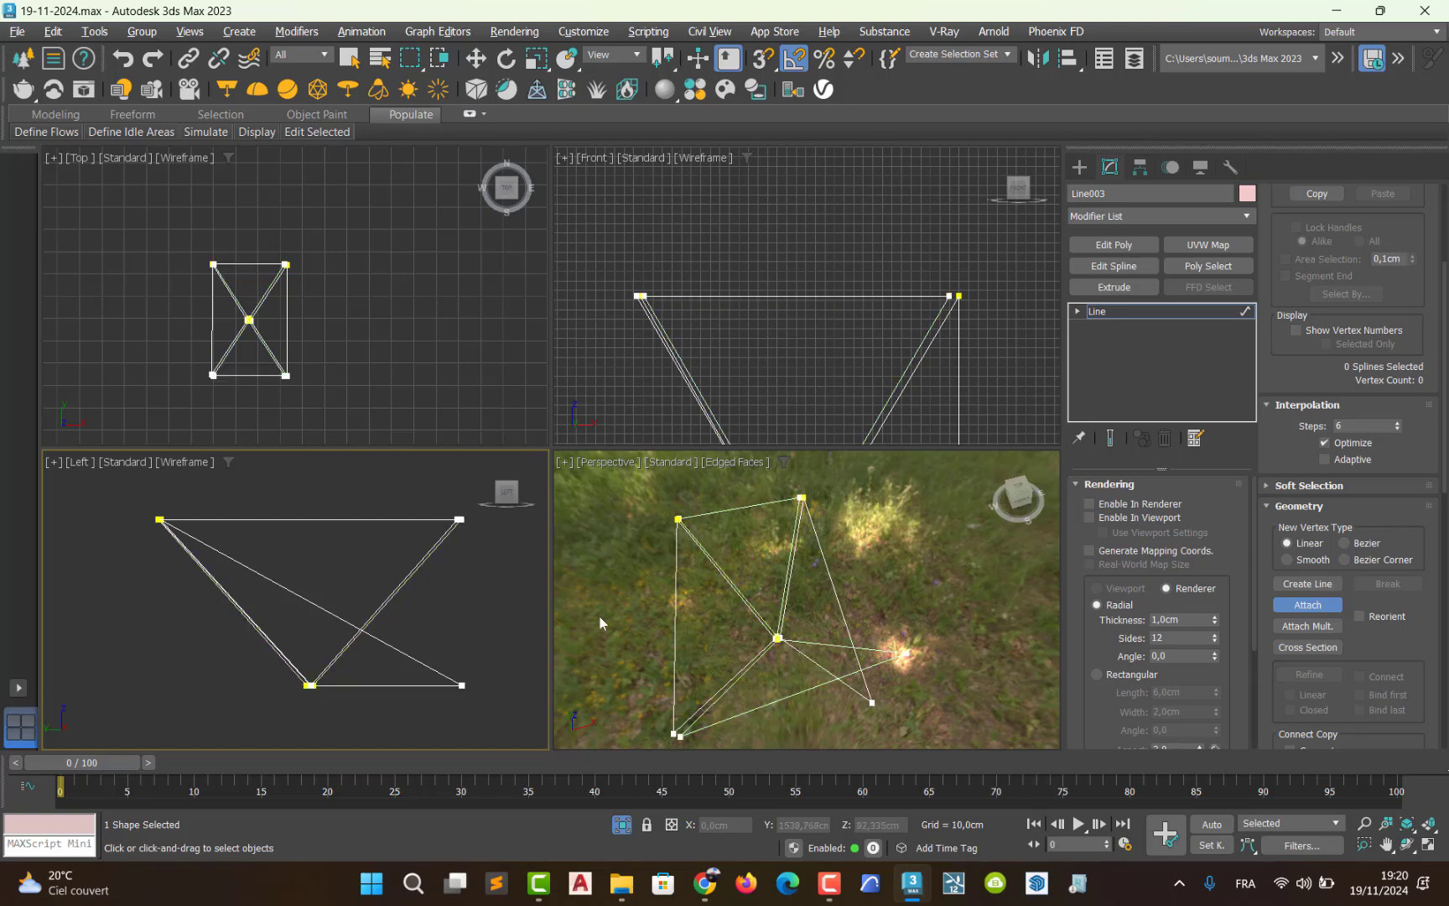
click(1305, 605)
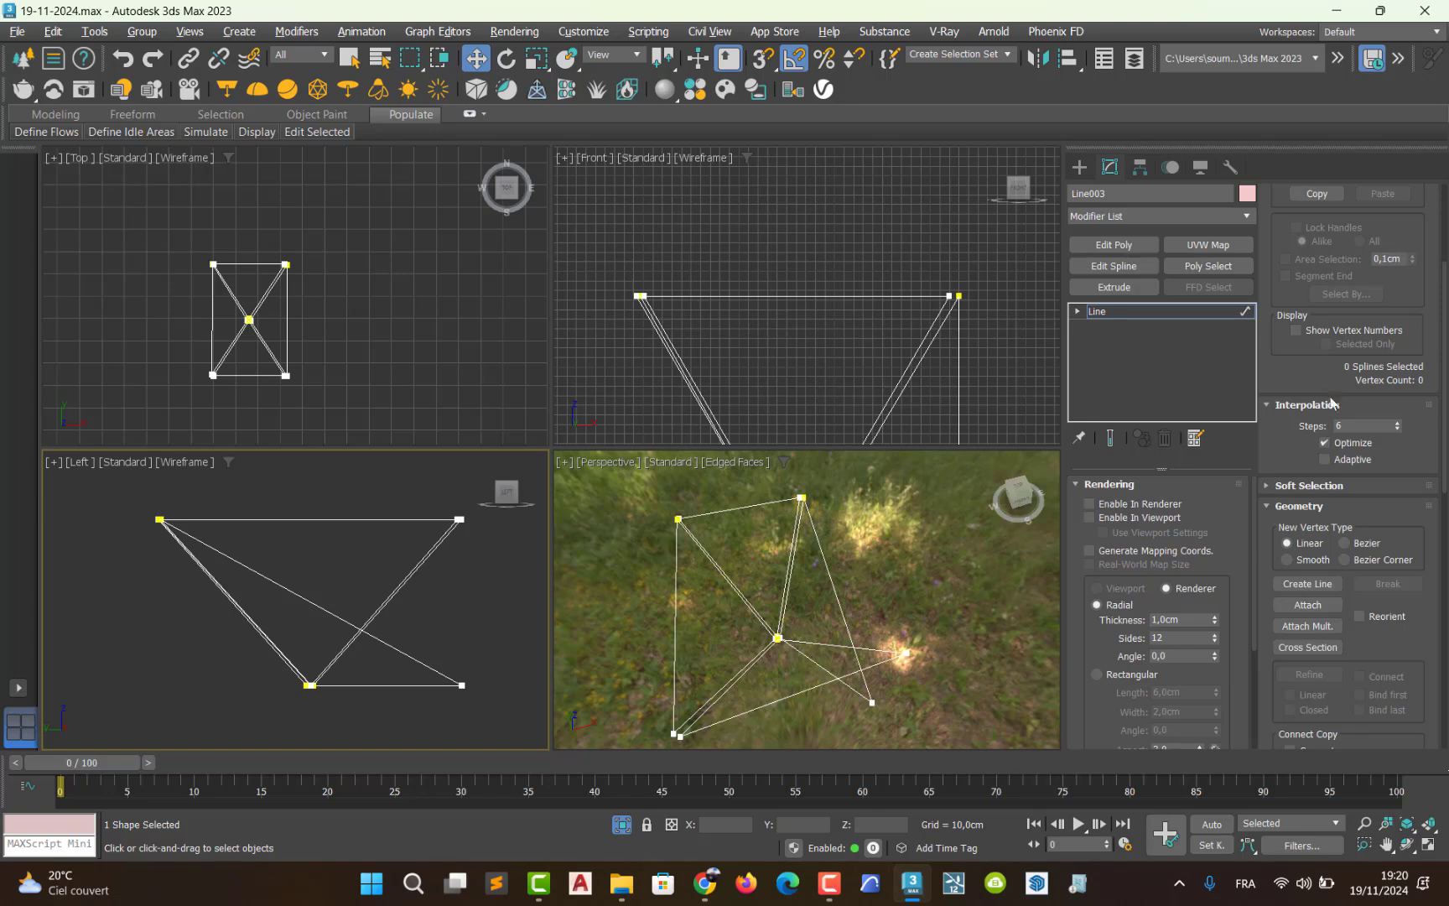
- Try to raise a group of four vertices of the attached spline in the Left view, and undo the move
scroll(1331, 711, up, 3)
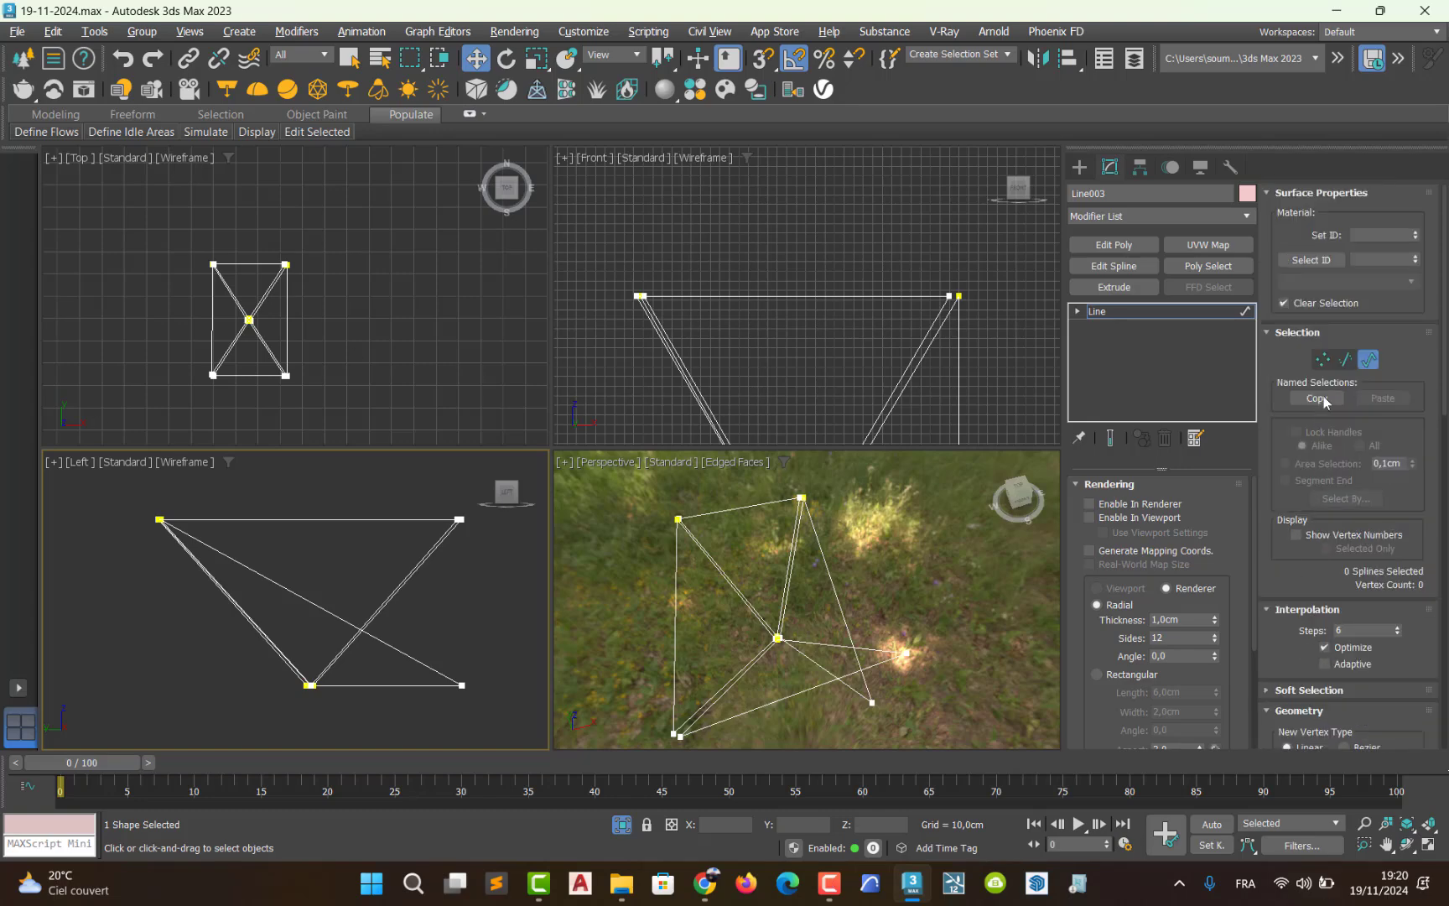
click(1322, 359)
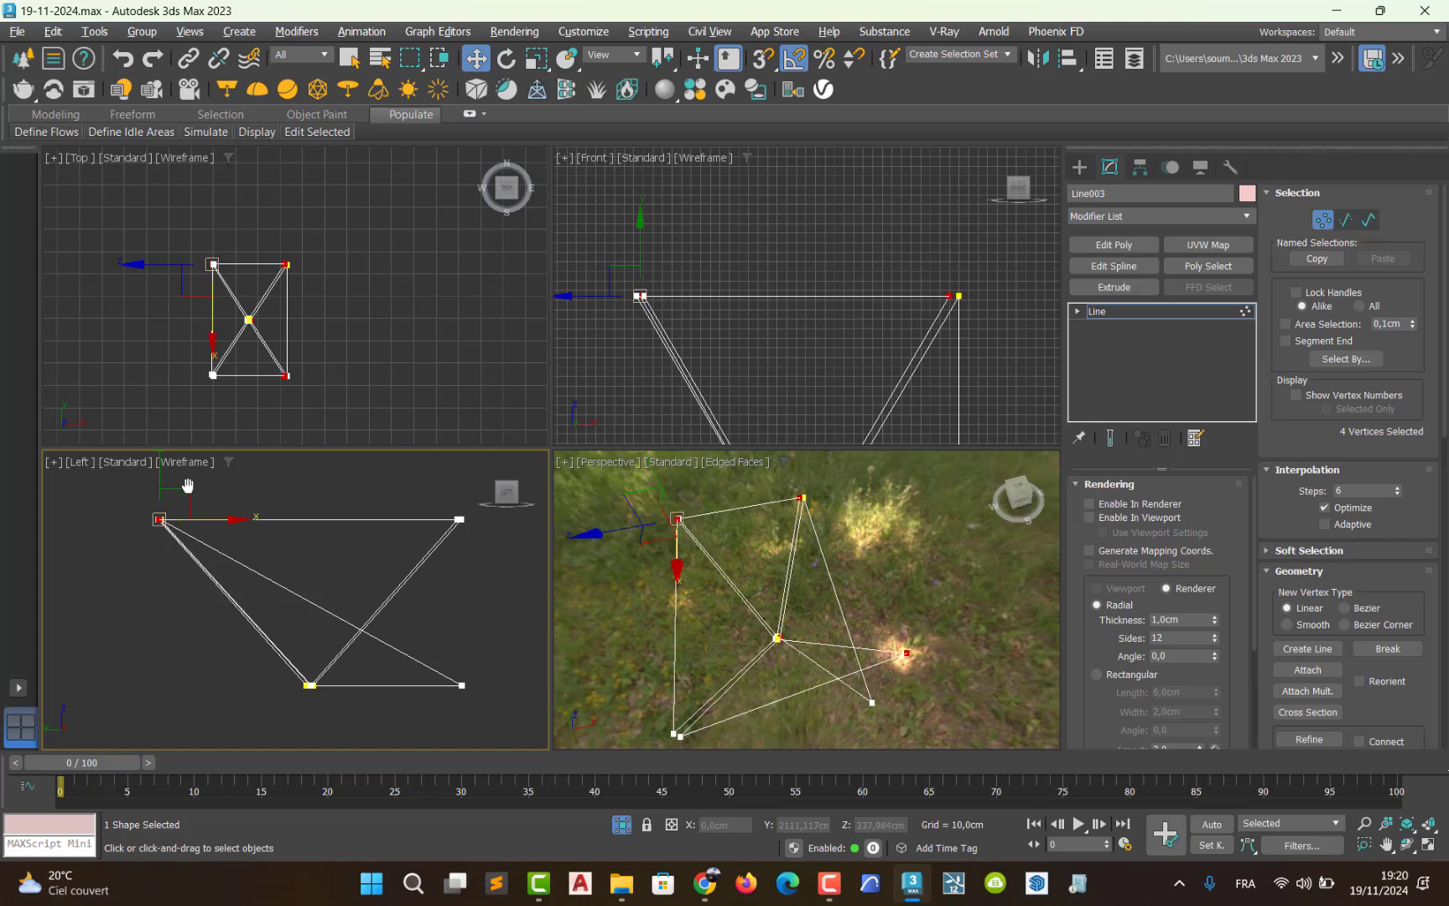
mouse_move(187, 485)
mouse_down()
mouse_move(211, 530)
mouse_move(184, 488)
mouse_up()
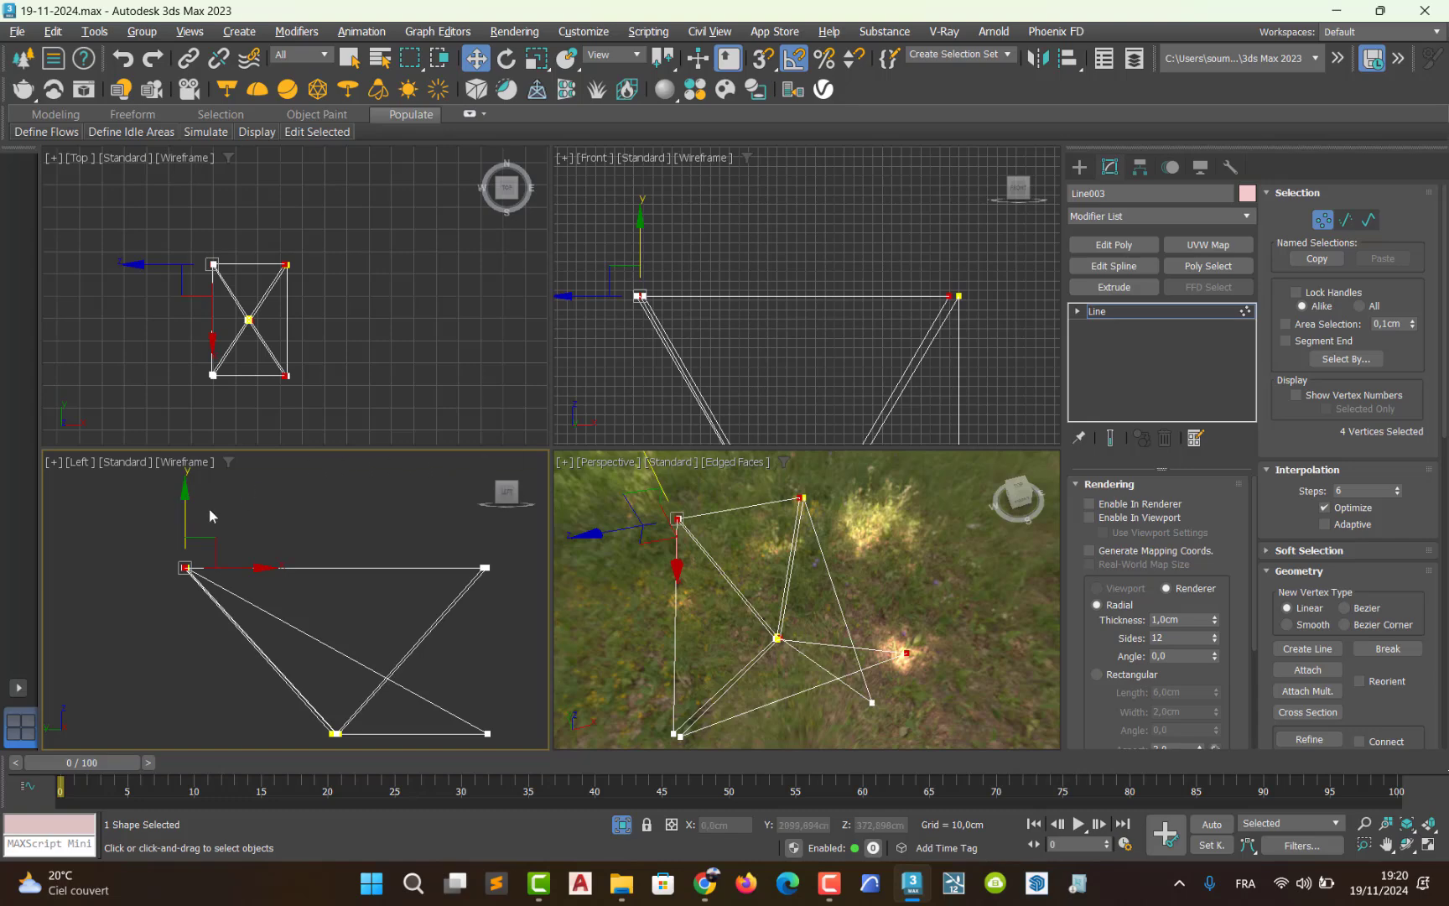
key(ctrl+z)
key(ctrl+z)
key(ctrl+z)
key(ctrl+z)
key(ctrl+z)
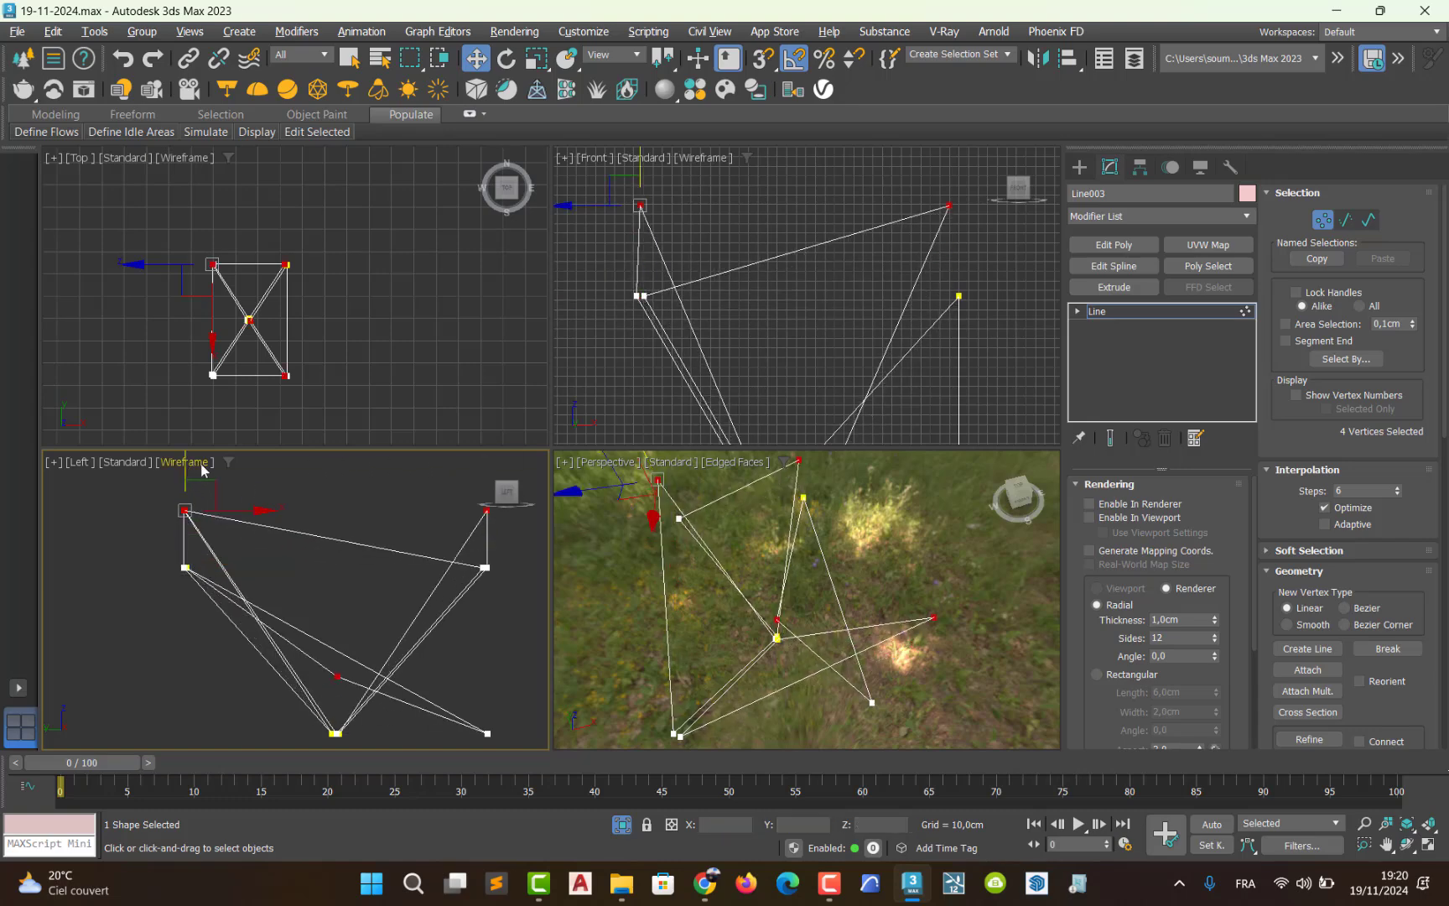
- Select the vertices at the opposite upper corner, inspect the triangles in perspective, and leave vertex level
click(485, 567)
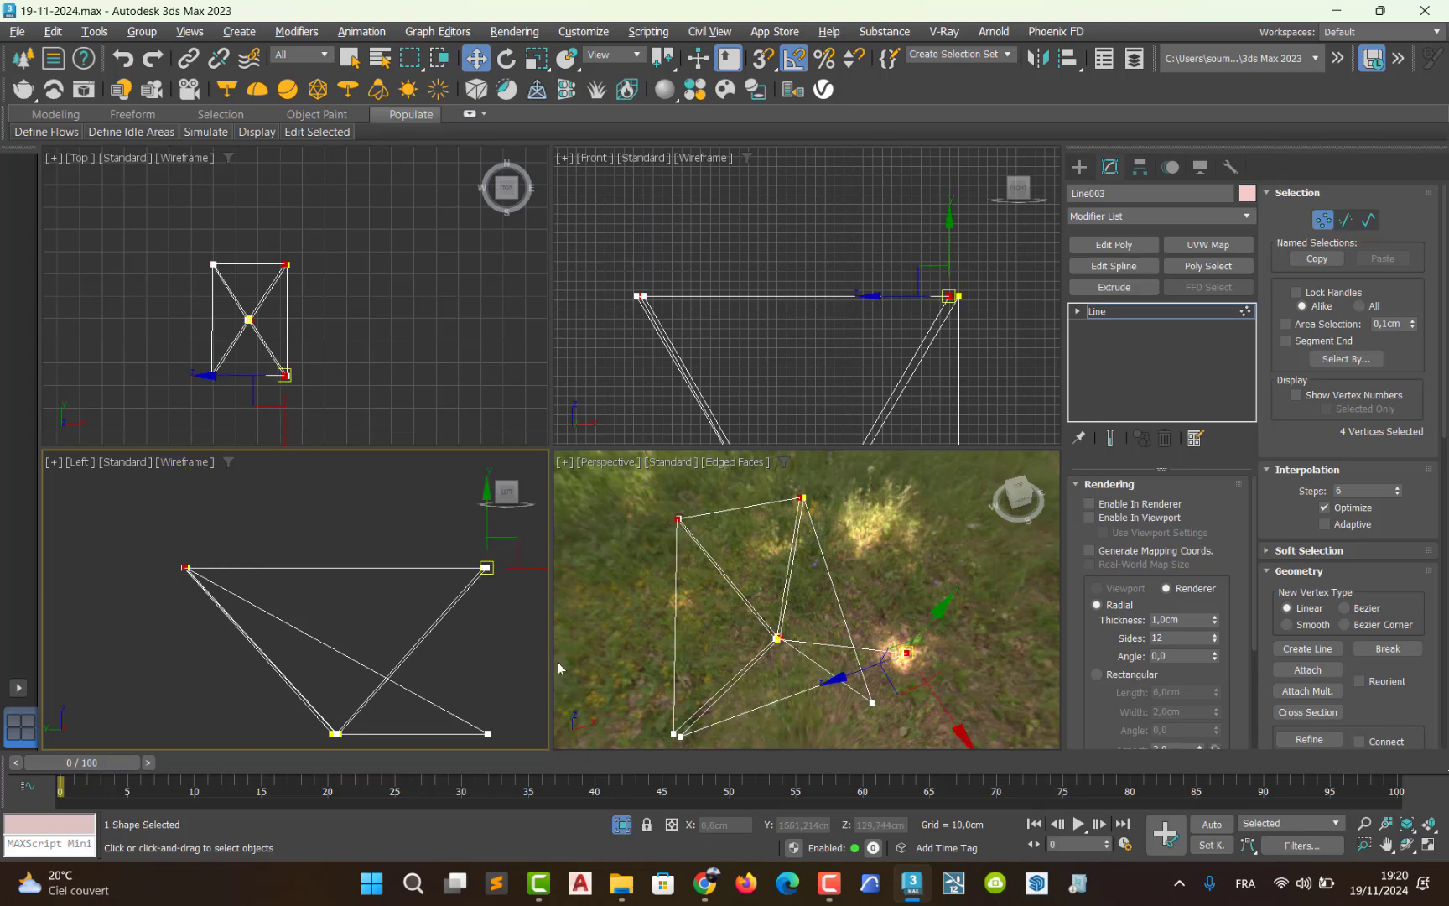
mouse_move(922, 644)
alt+middle_down()
mouse_move(816, 627)
mouse_move(920, 608)
mouse_move(933, 589)
mouse_move(960, 638)
mouse_move(913, 635)
alt+middle_up()
click(828, 888)
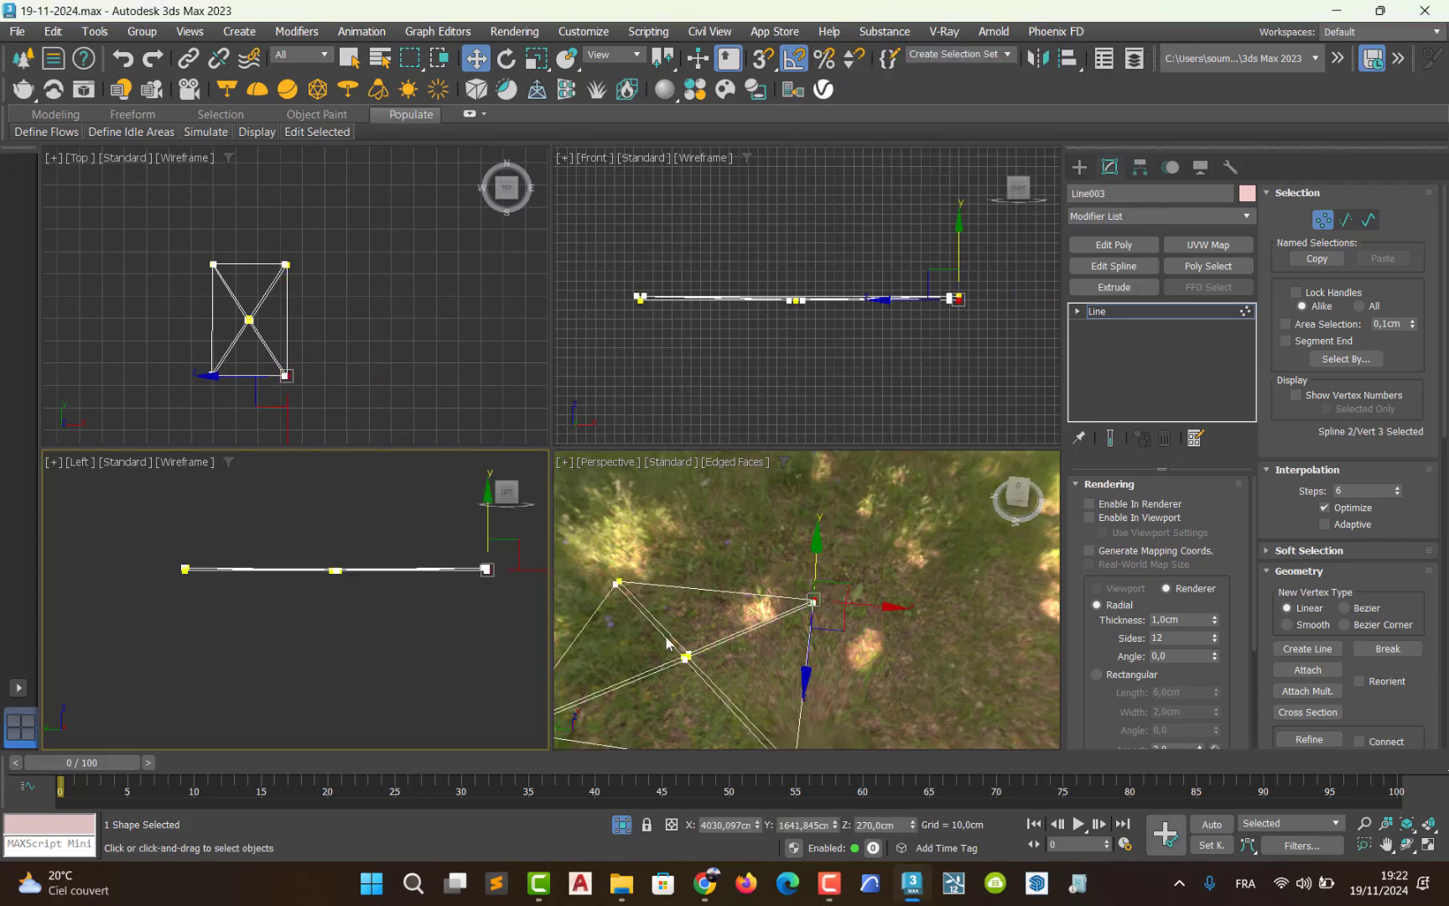
middle_drag(650, 648, 694, 611)
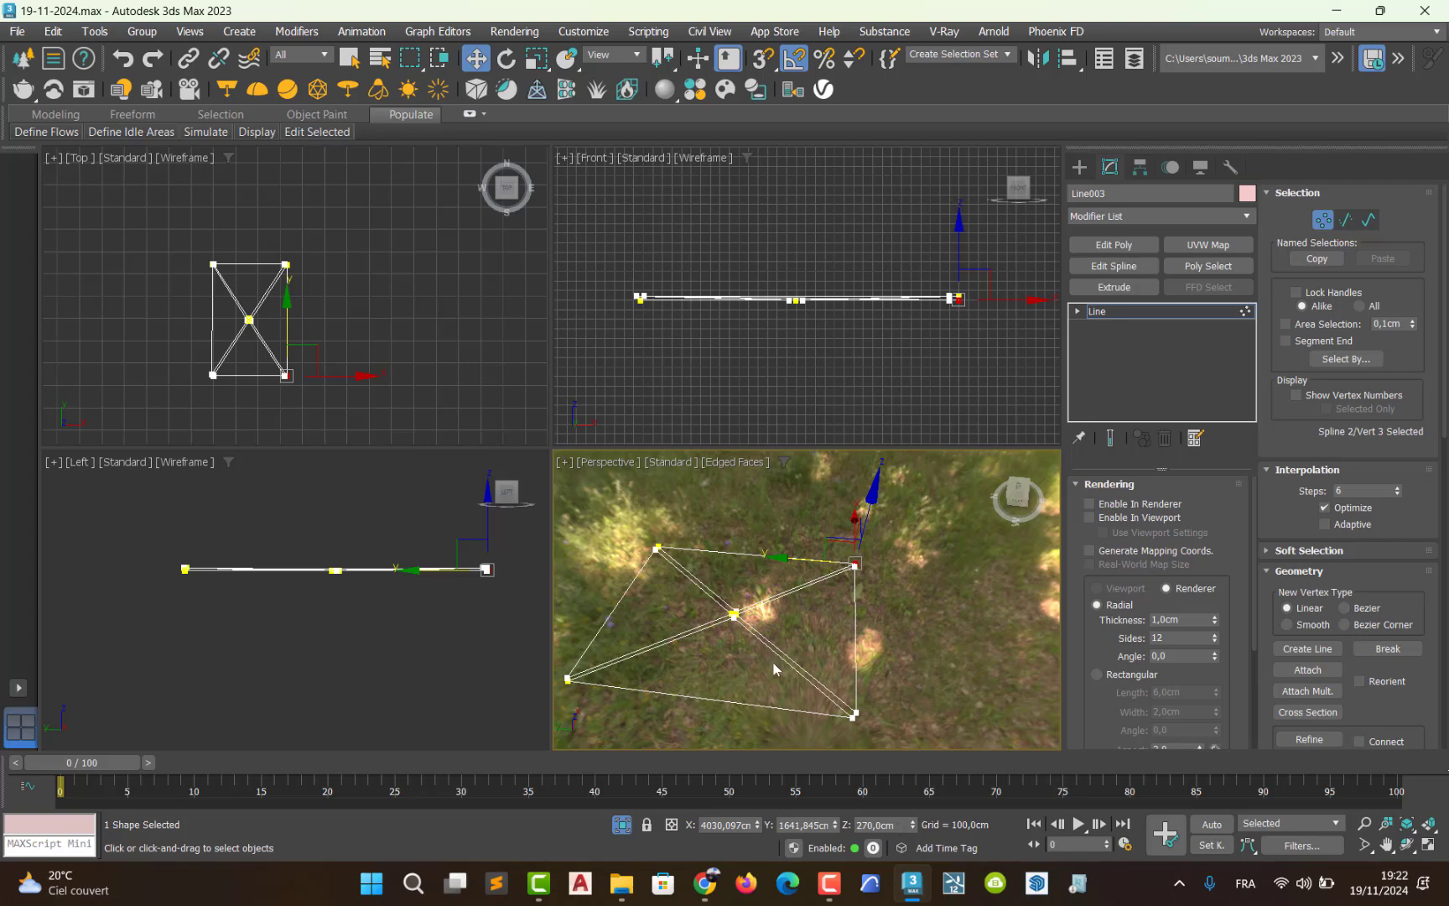
click(1322, 220)
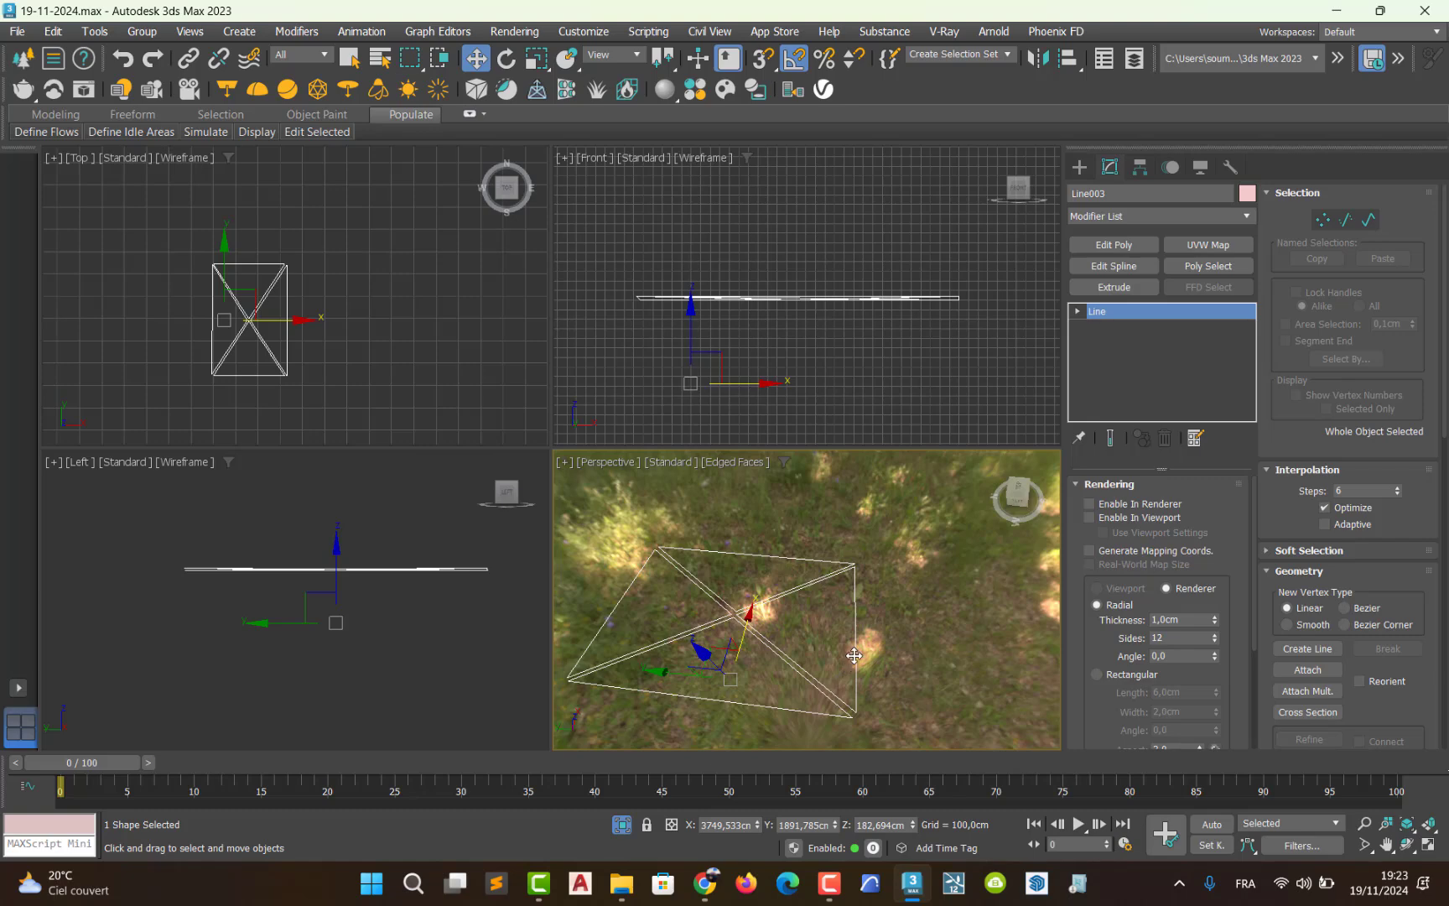
- Apply the Extrude modifier to the attached triangles with an amount of 4 cm
click(888, 674)
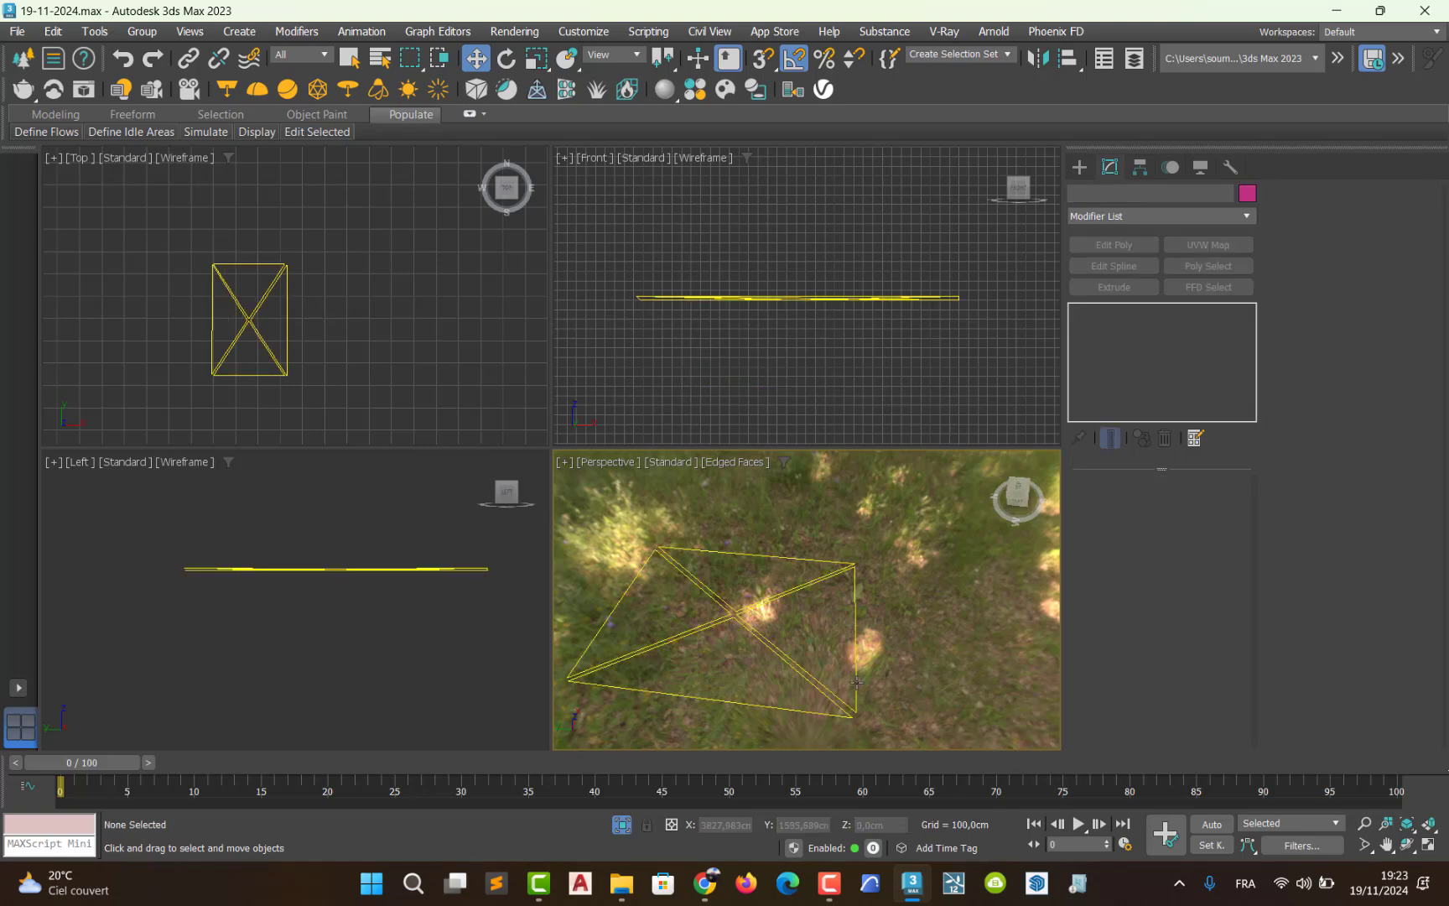
click(849, 695)
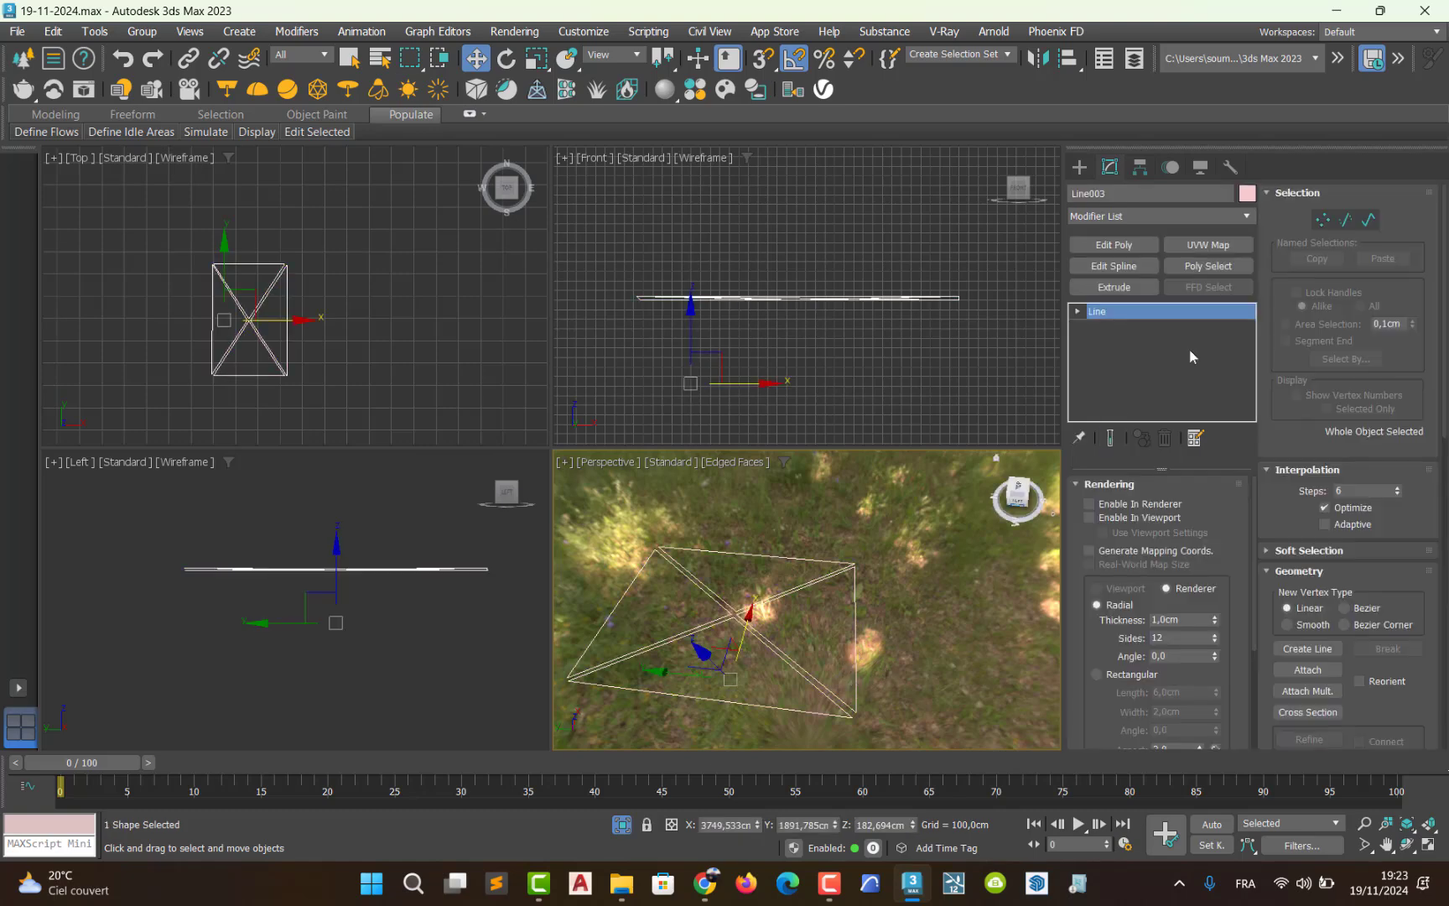
click(1241, 217)
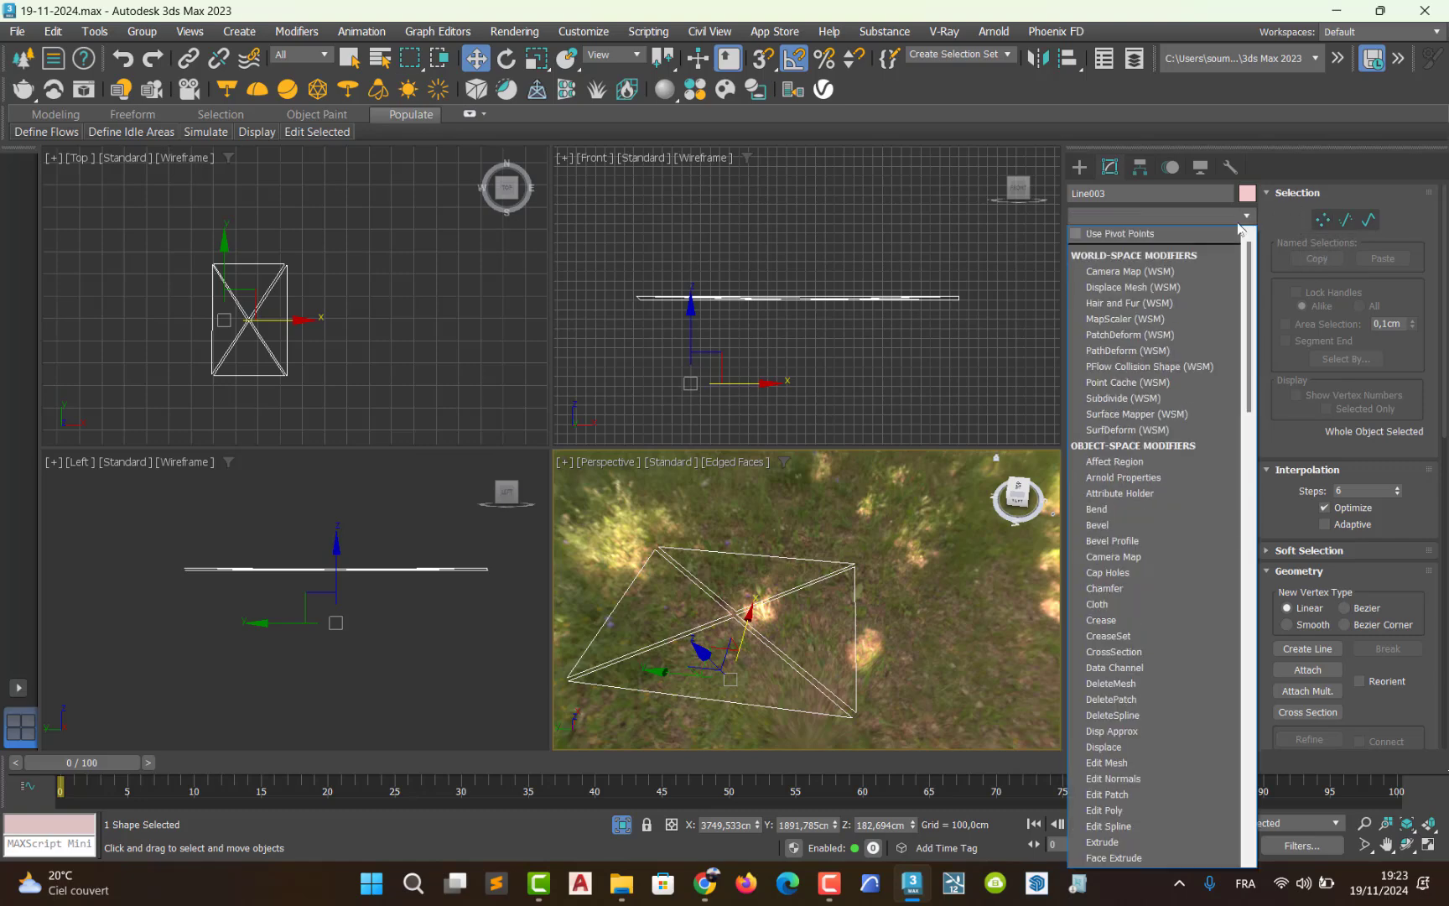
text(ex)
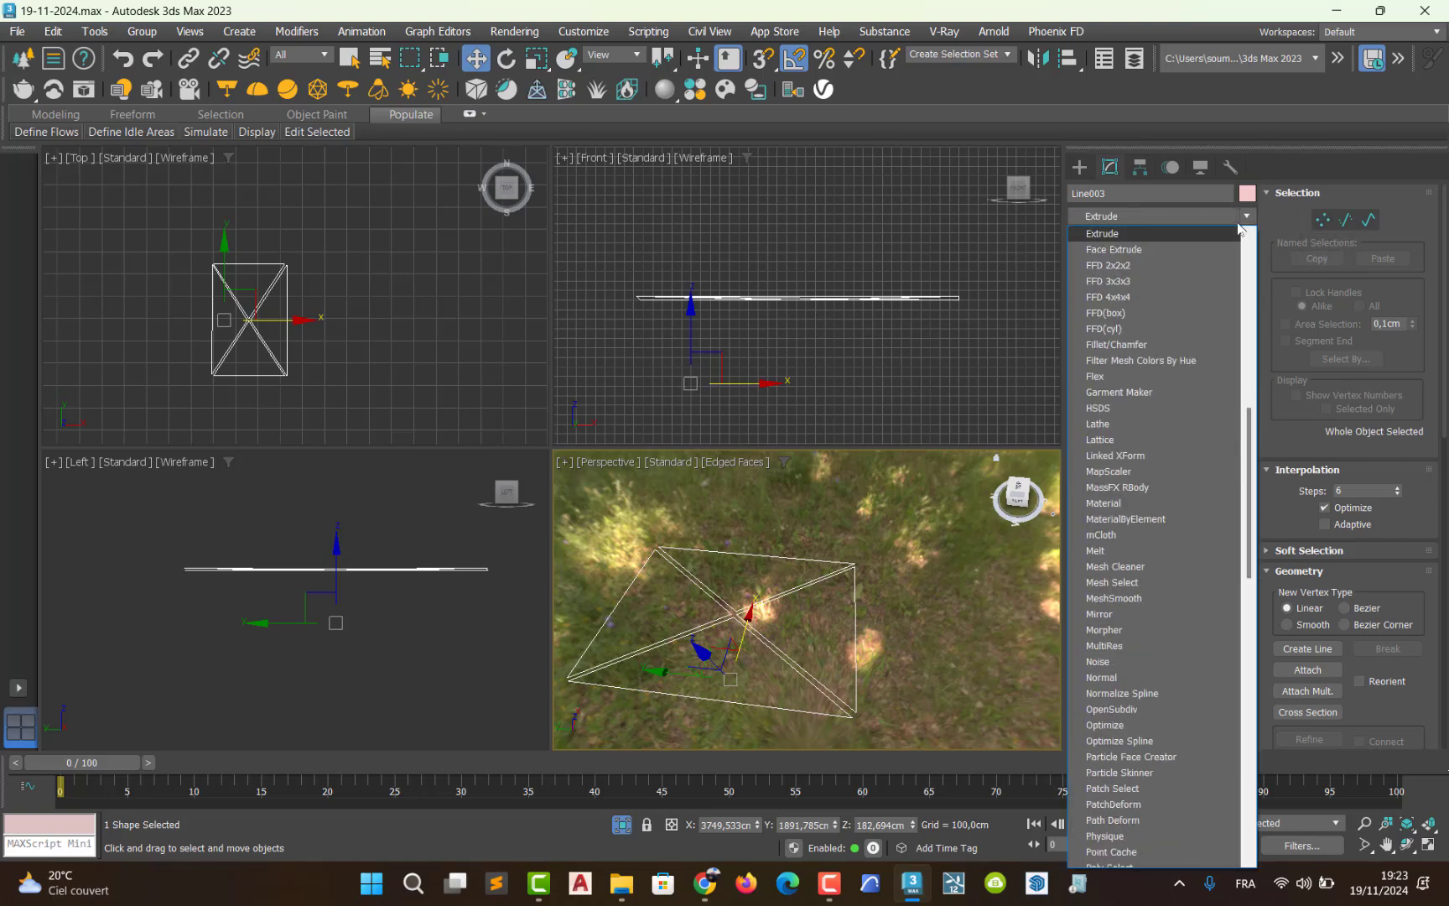
click(1132, 233)
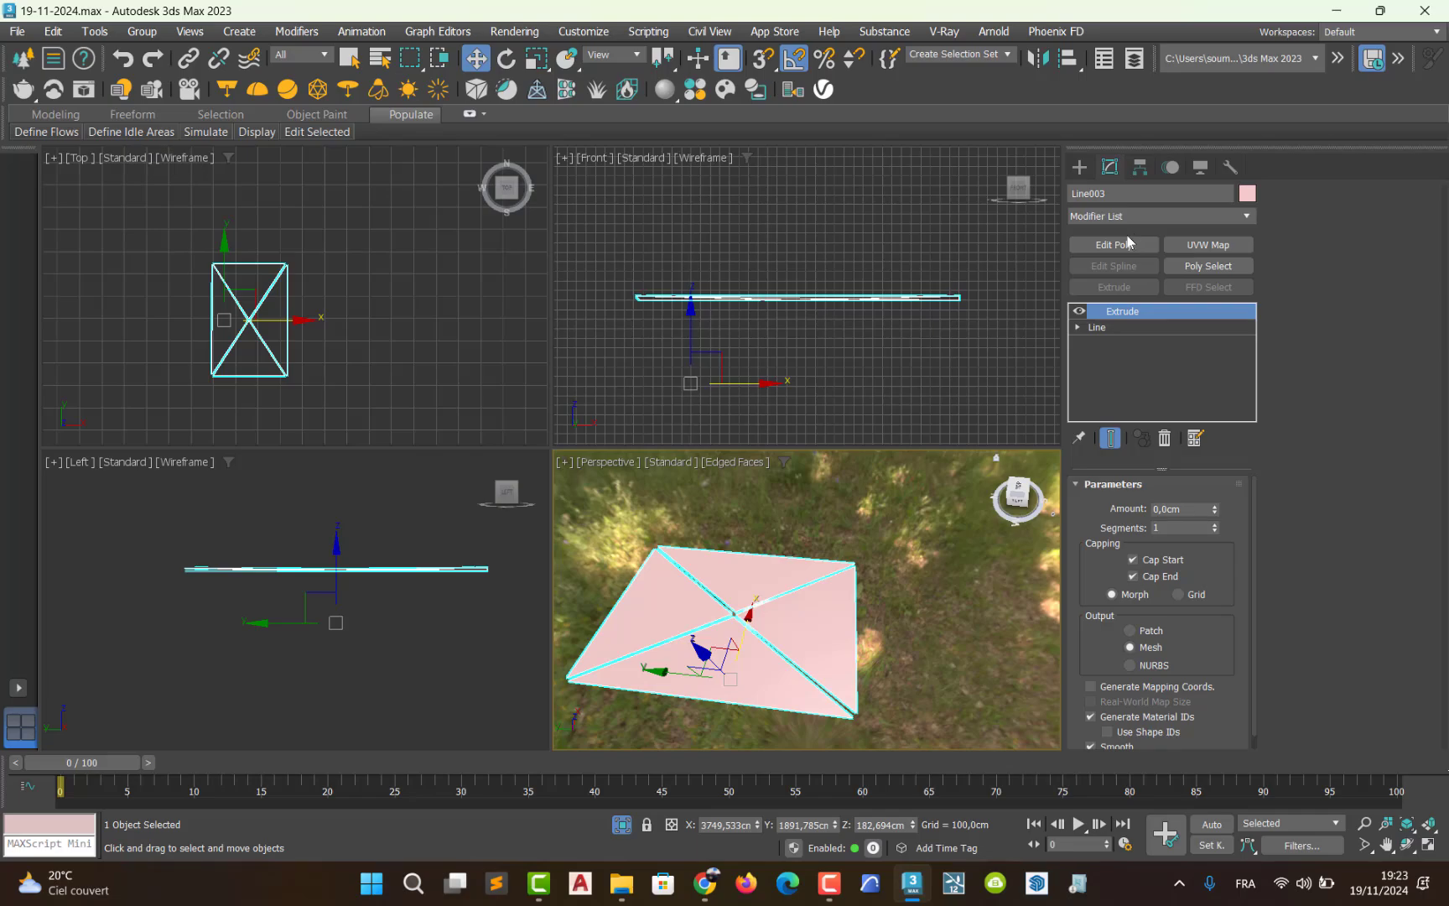
mouse_move(851, 602)
middle_down()
mouse_move(654, 570)
mouse_move(487, 519)
mouse_move(485, 449)
mouse_move(460, 433)
mouse_move(503, 503)
mouse_move(869, 543)
middle_up()
key(alt+w)
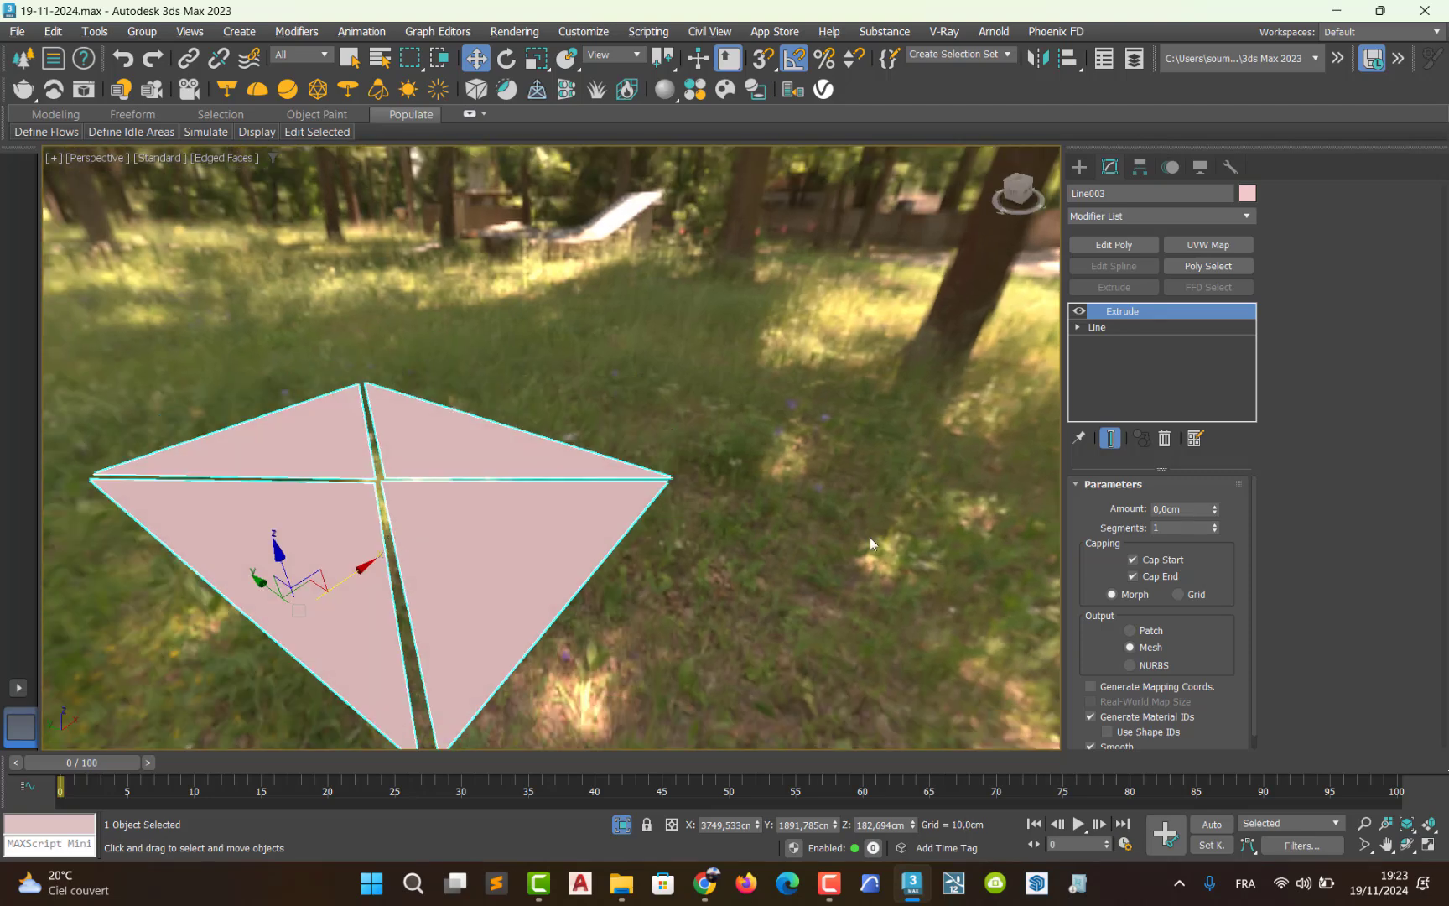
click(1191, 509)
text(4)
key(Return)
- Exit isolation and view the extruded false ceiling in the room through VRayCam001
alt+middle_drag(799, 579, 633, 724)
click(621, 828)
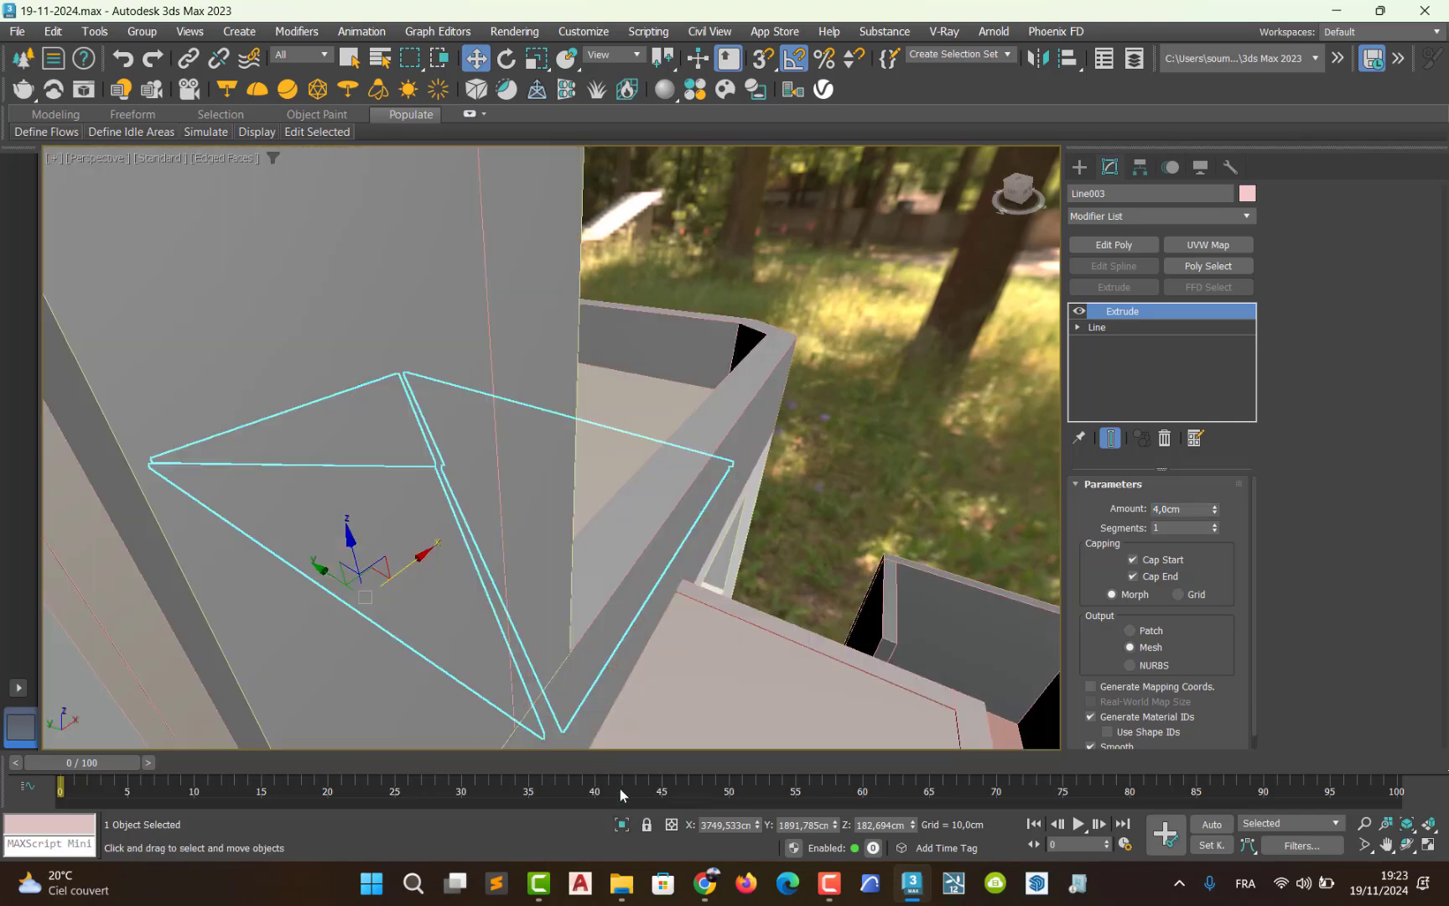
alt+middle_drag(637, 511, 487, 467)
key(c)
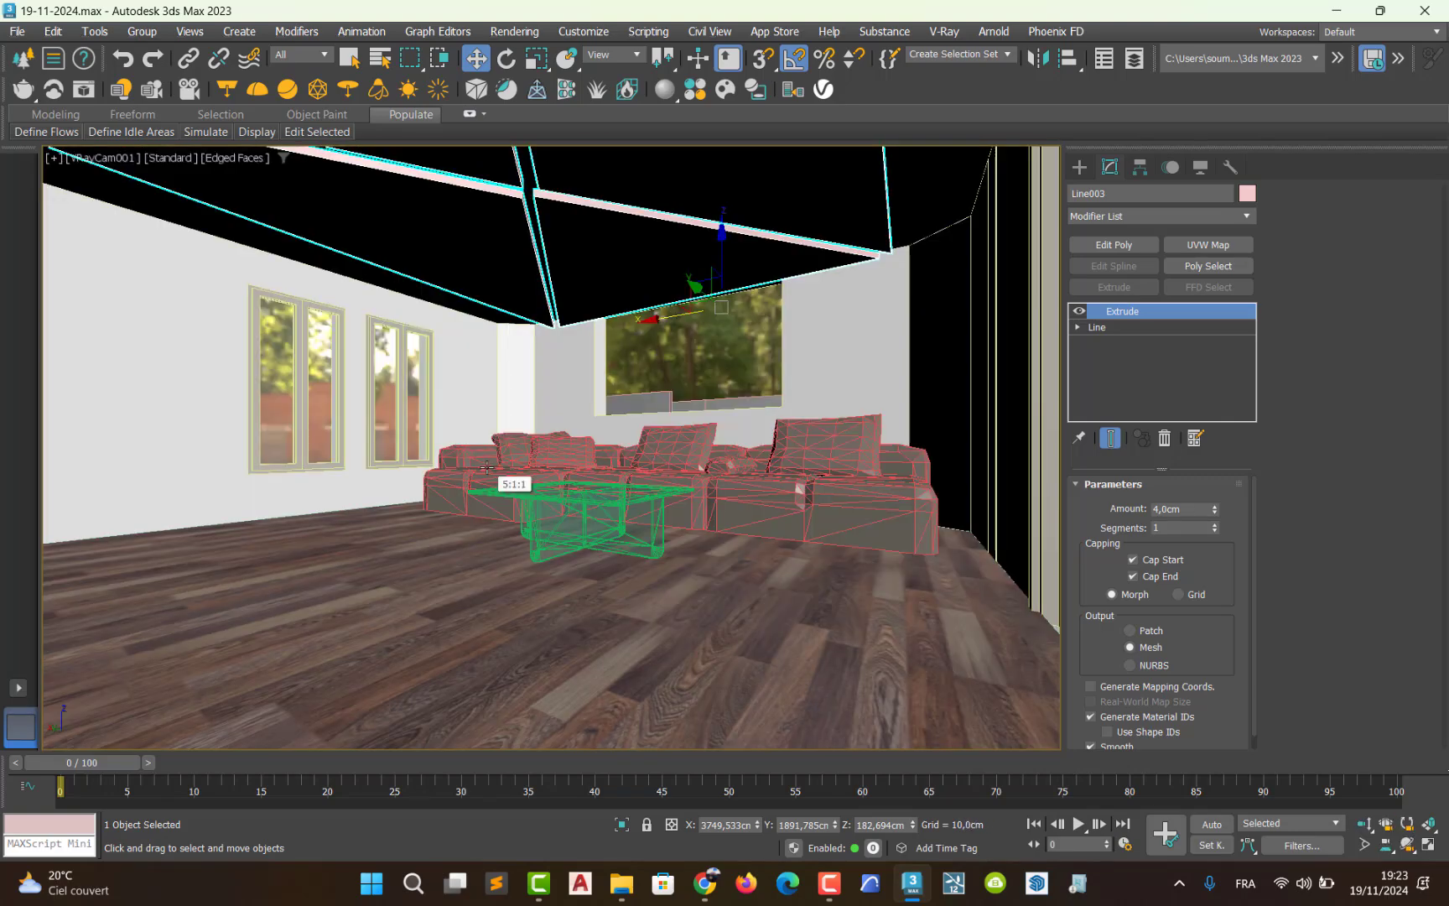
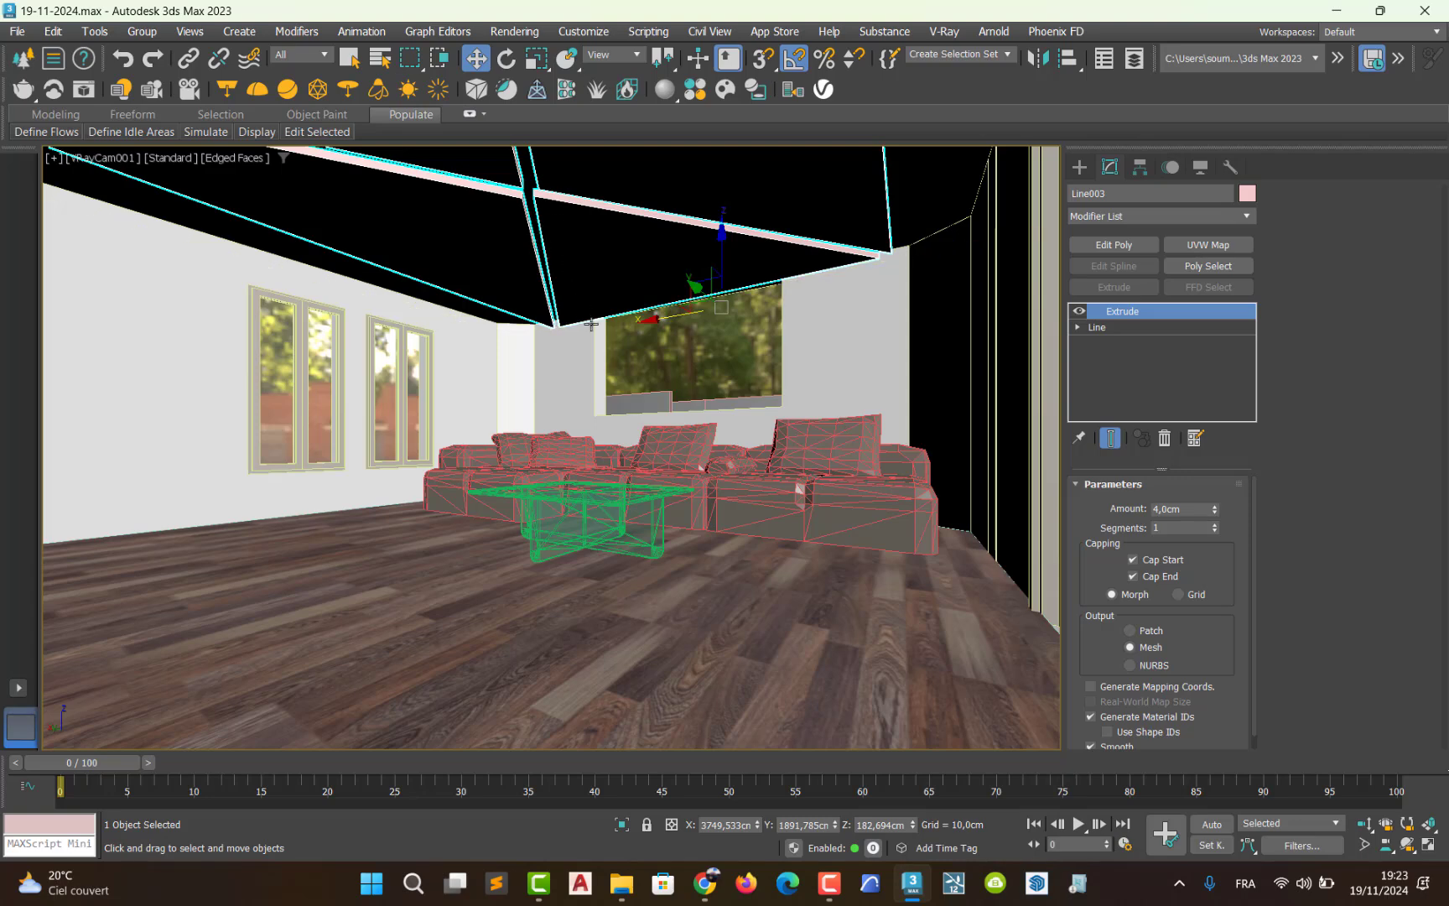
- Start the Line tool in the maximized Top view and isolate the extruded triangles
key(alt+w)
middle_click(274, 330)
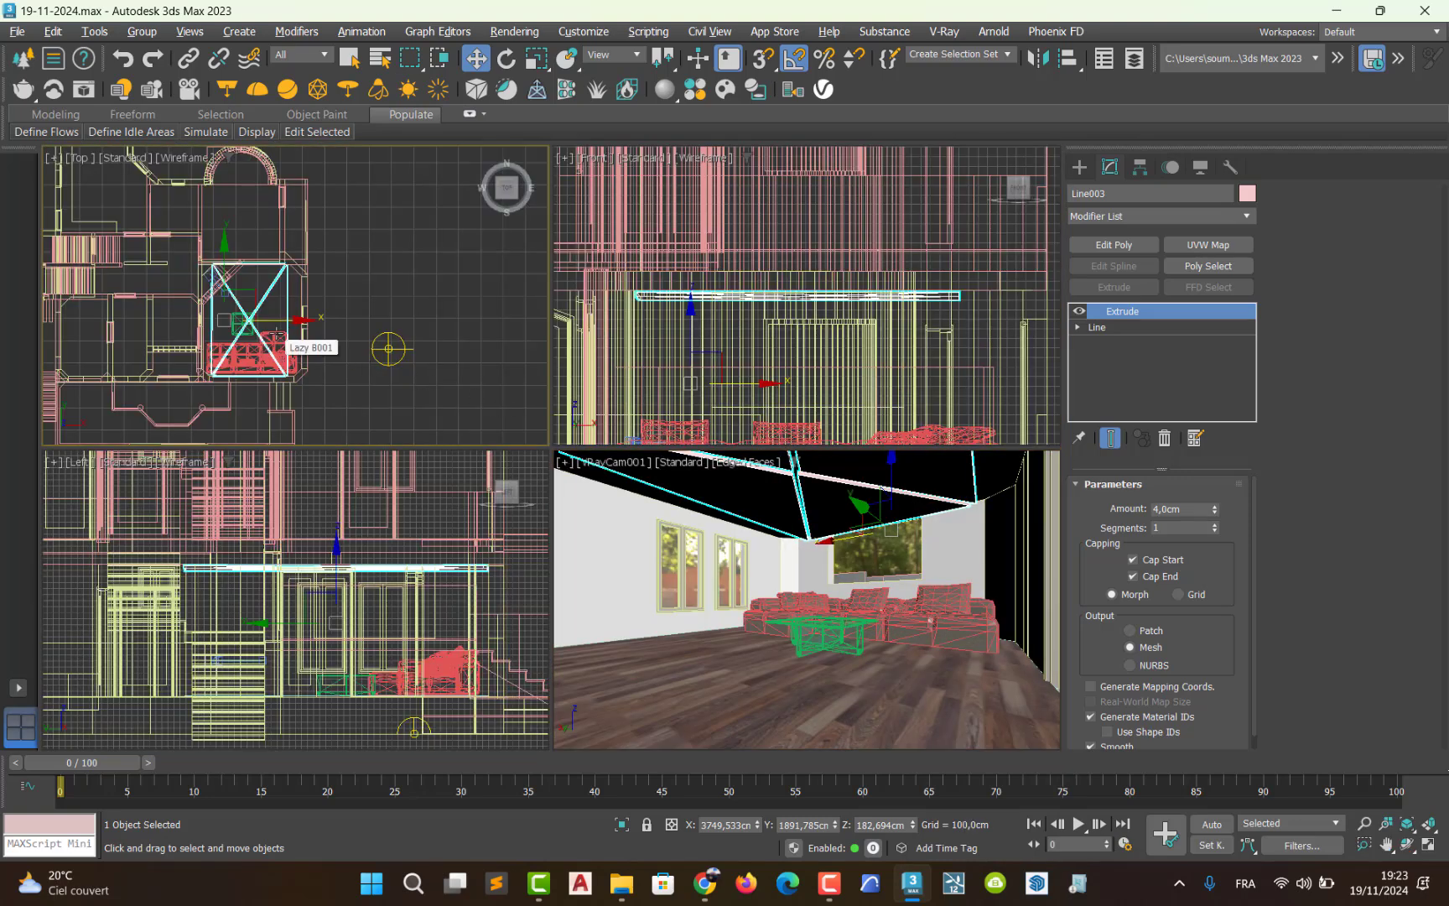
key(alt+w)
middle_drag(460, 480, 498, 460)
scroll(499, 459, up, 4)
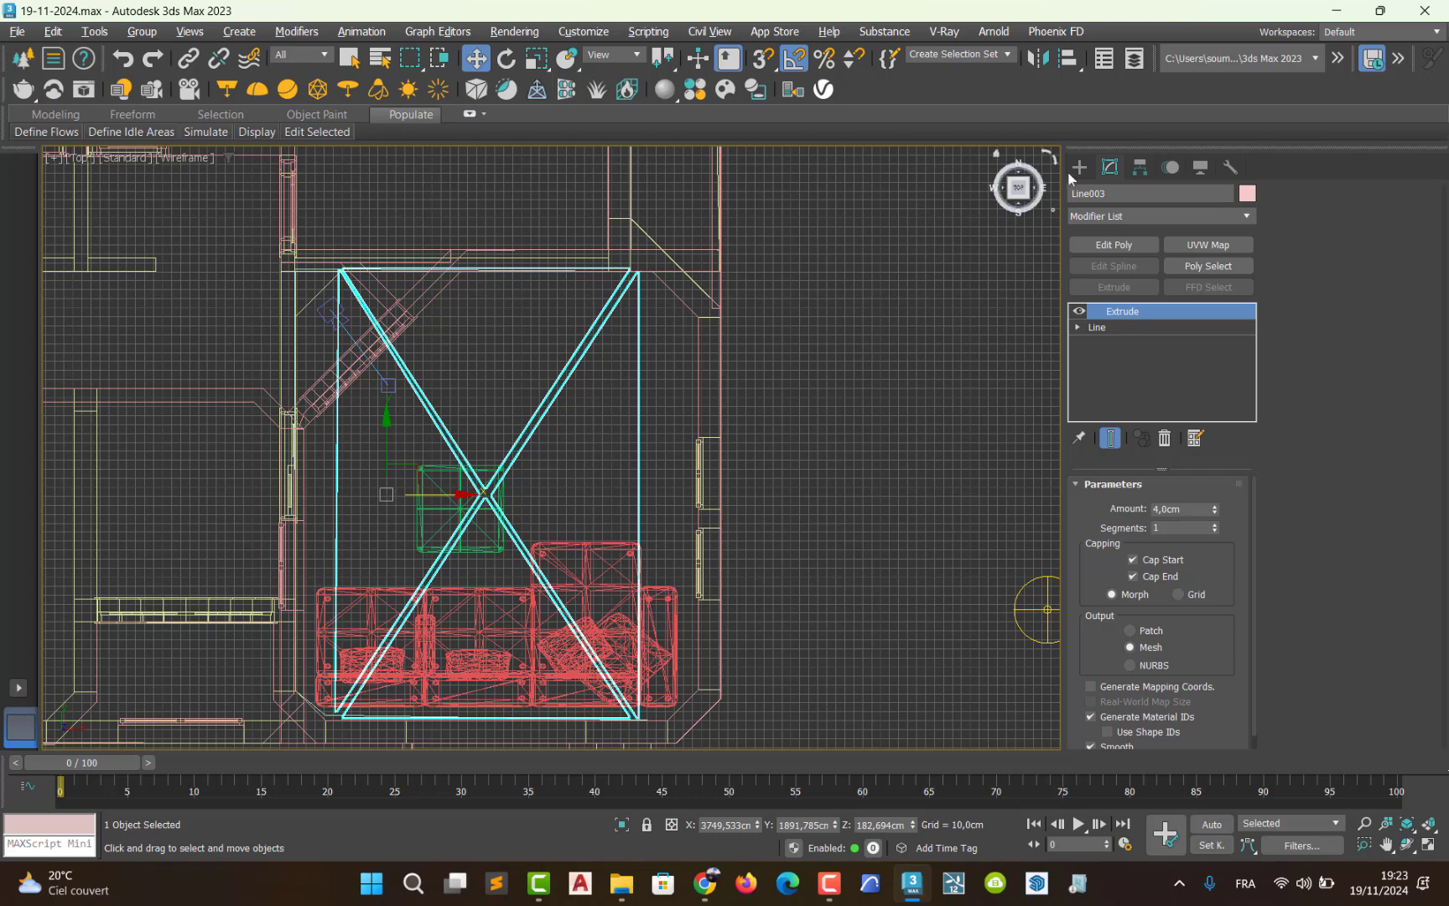
click(1076, 168)
click(1113, 310)
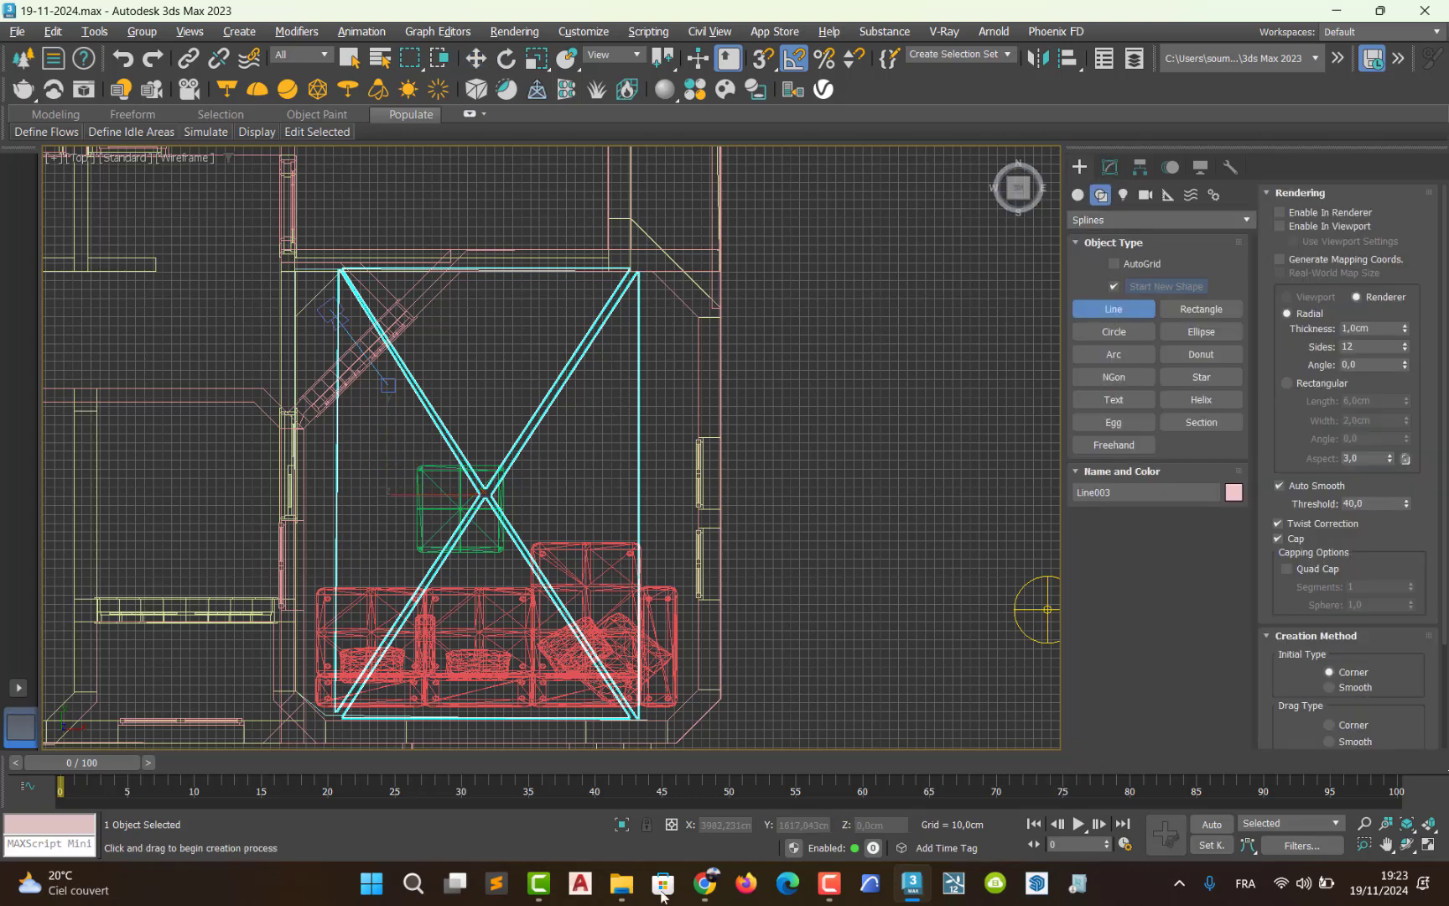
click(621, 825)
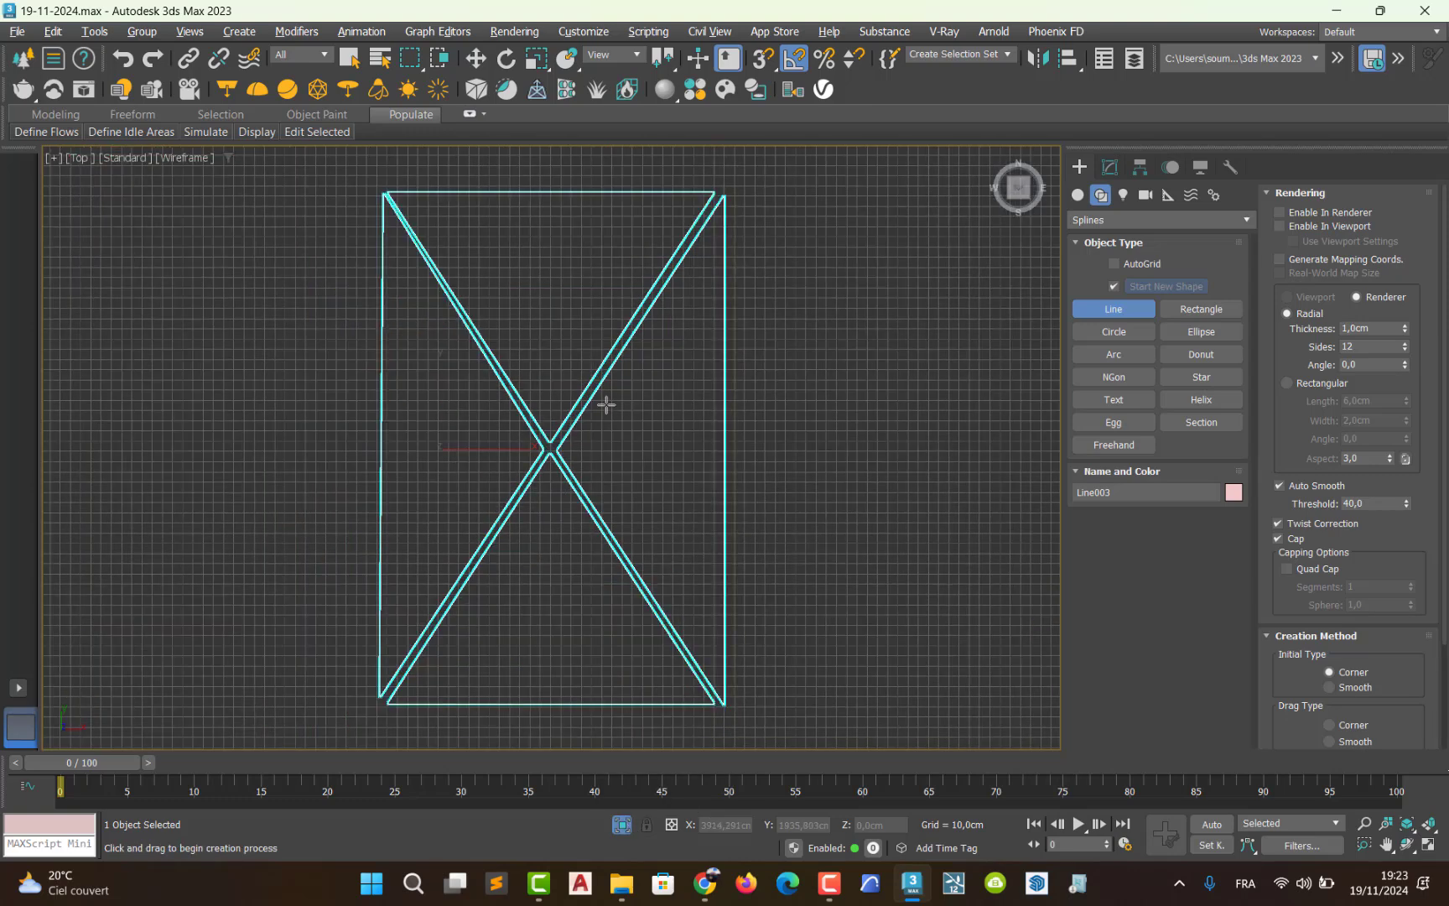
middle_drag(601, 404, 581, 405)
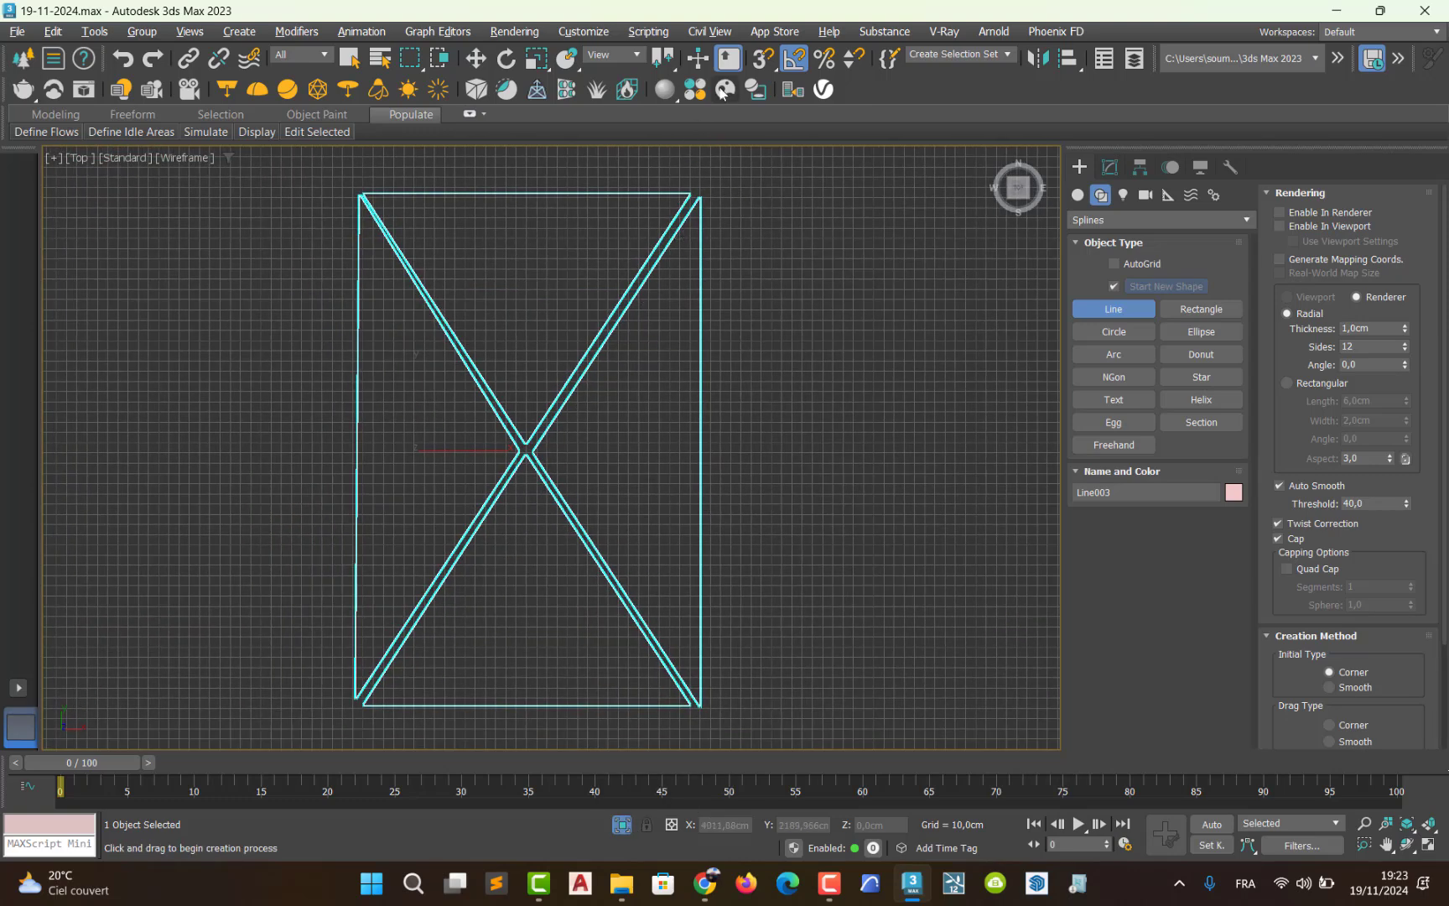
- Turn on 3D snapping with Vertex as the only snap target, disabling Perpendicular
click(759, 61)
right_click(757, 62)
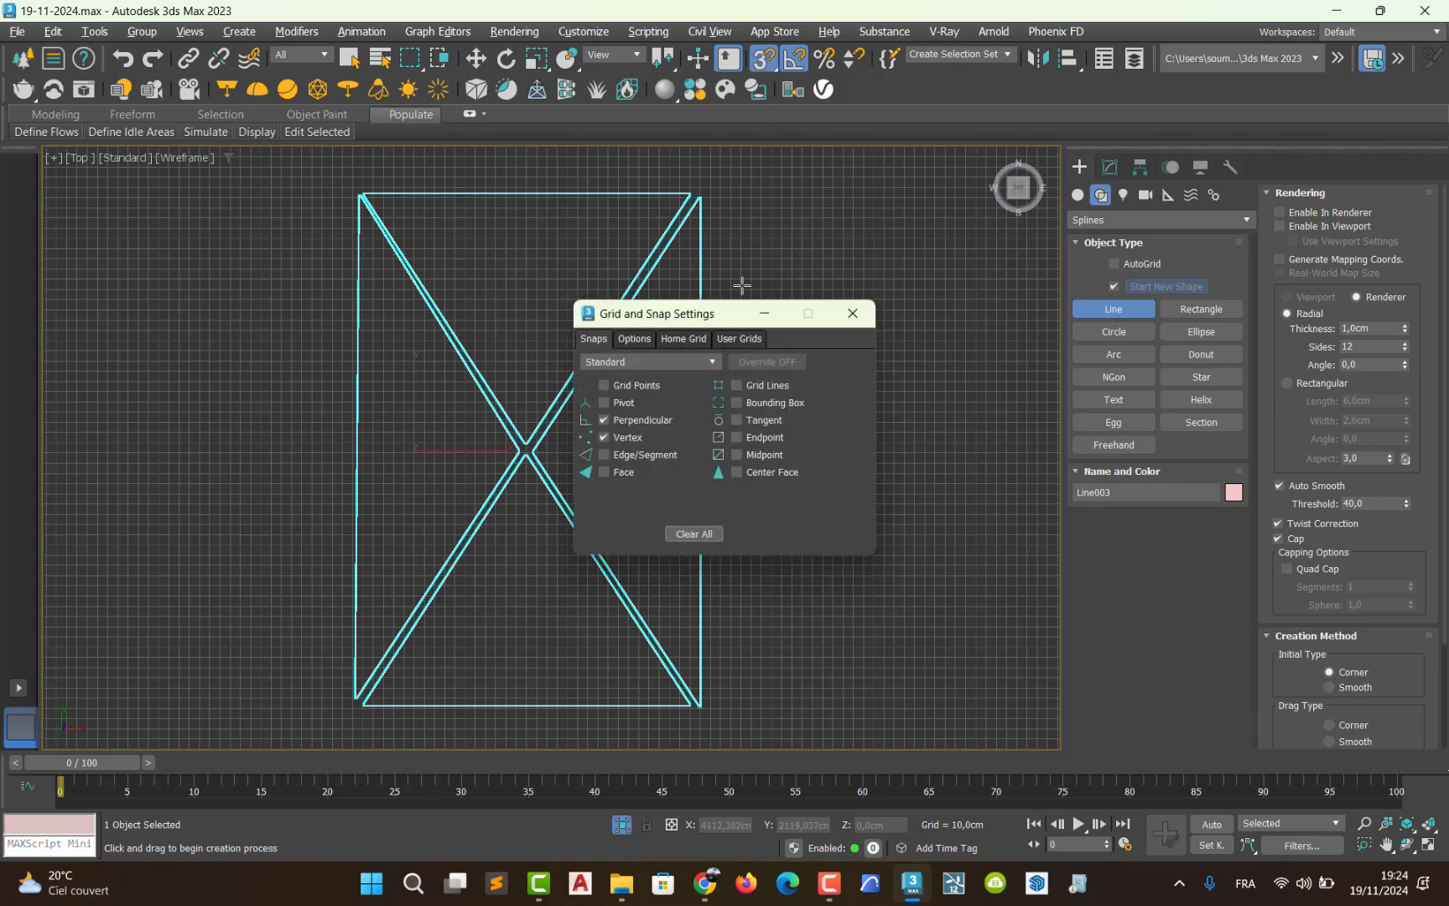
click(604, 436)
click(604, 420)
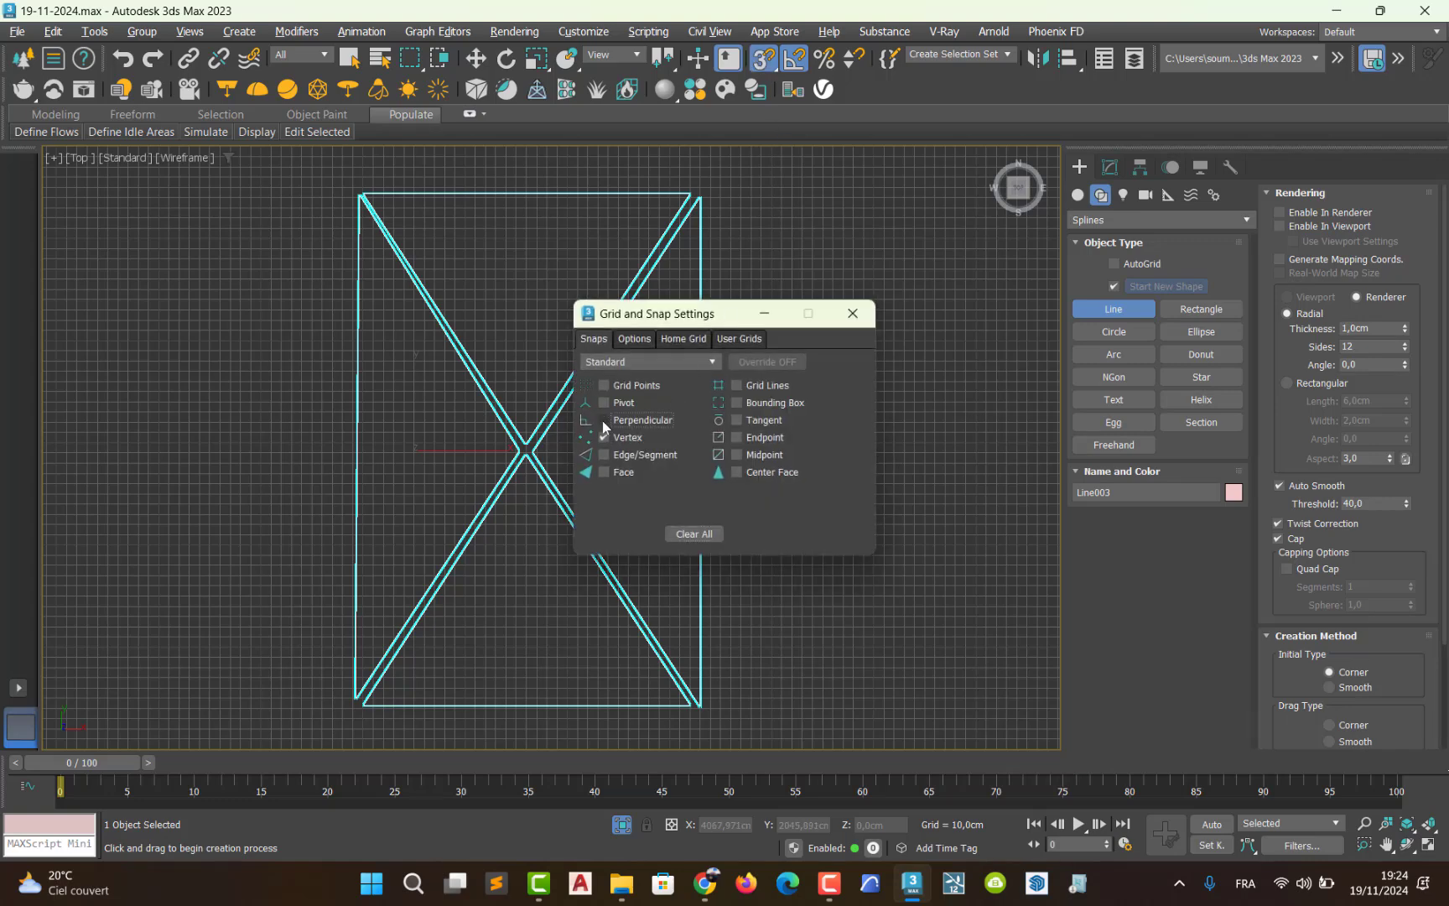
click(853, 314)
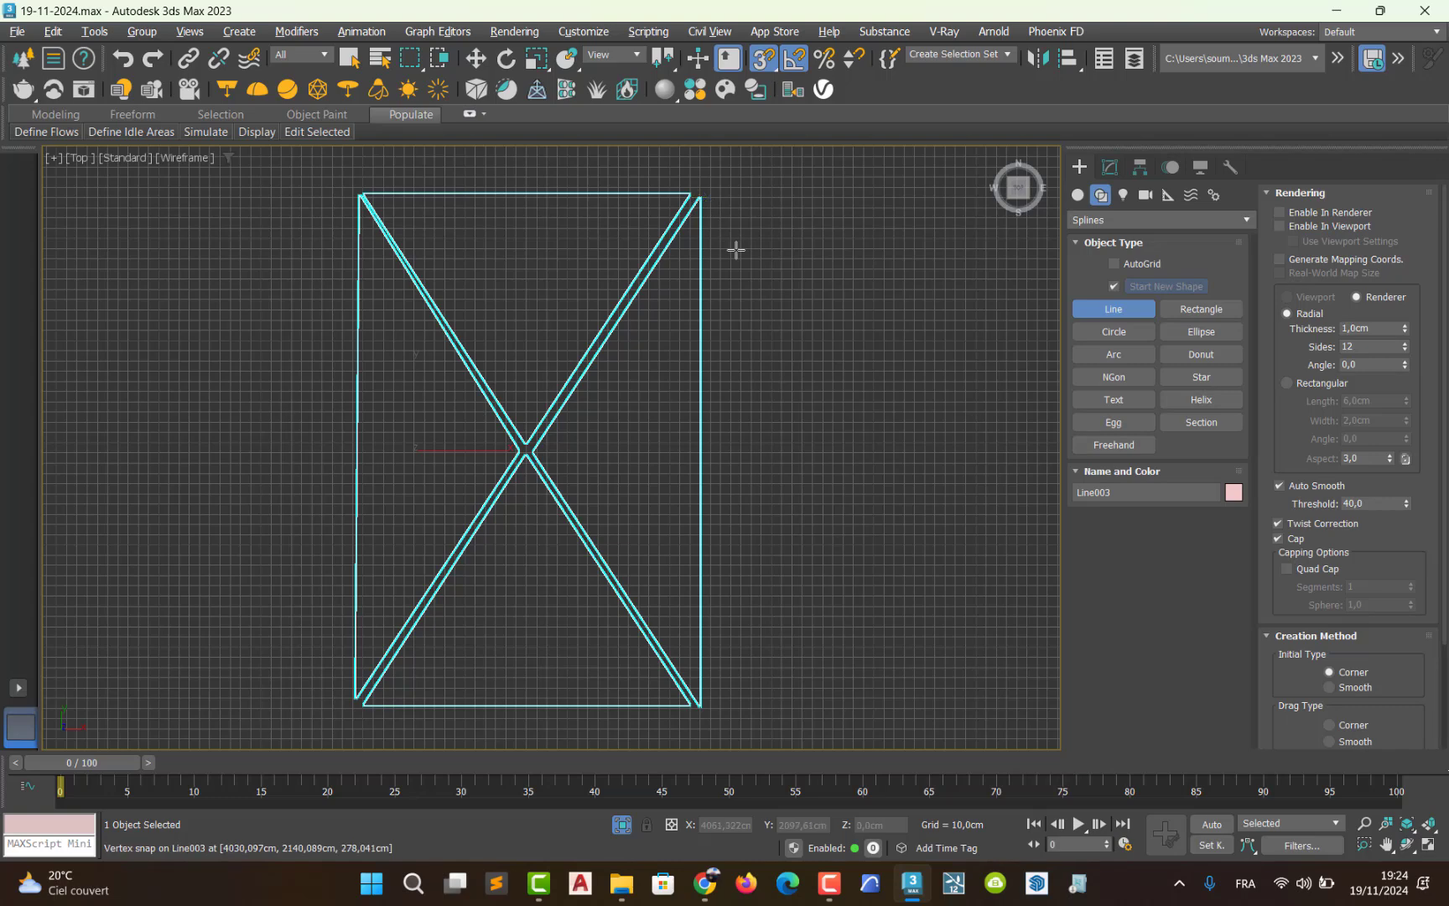
scroll(689, 249, up, 5)
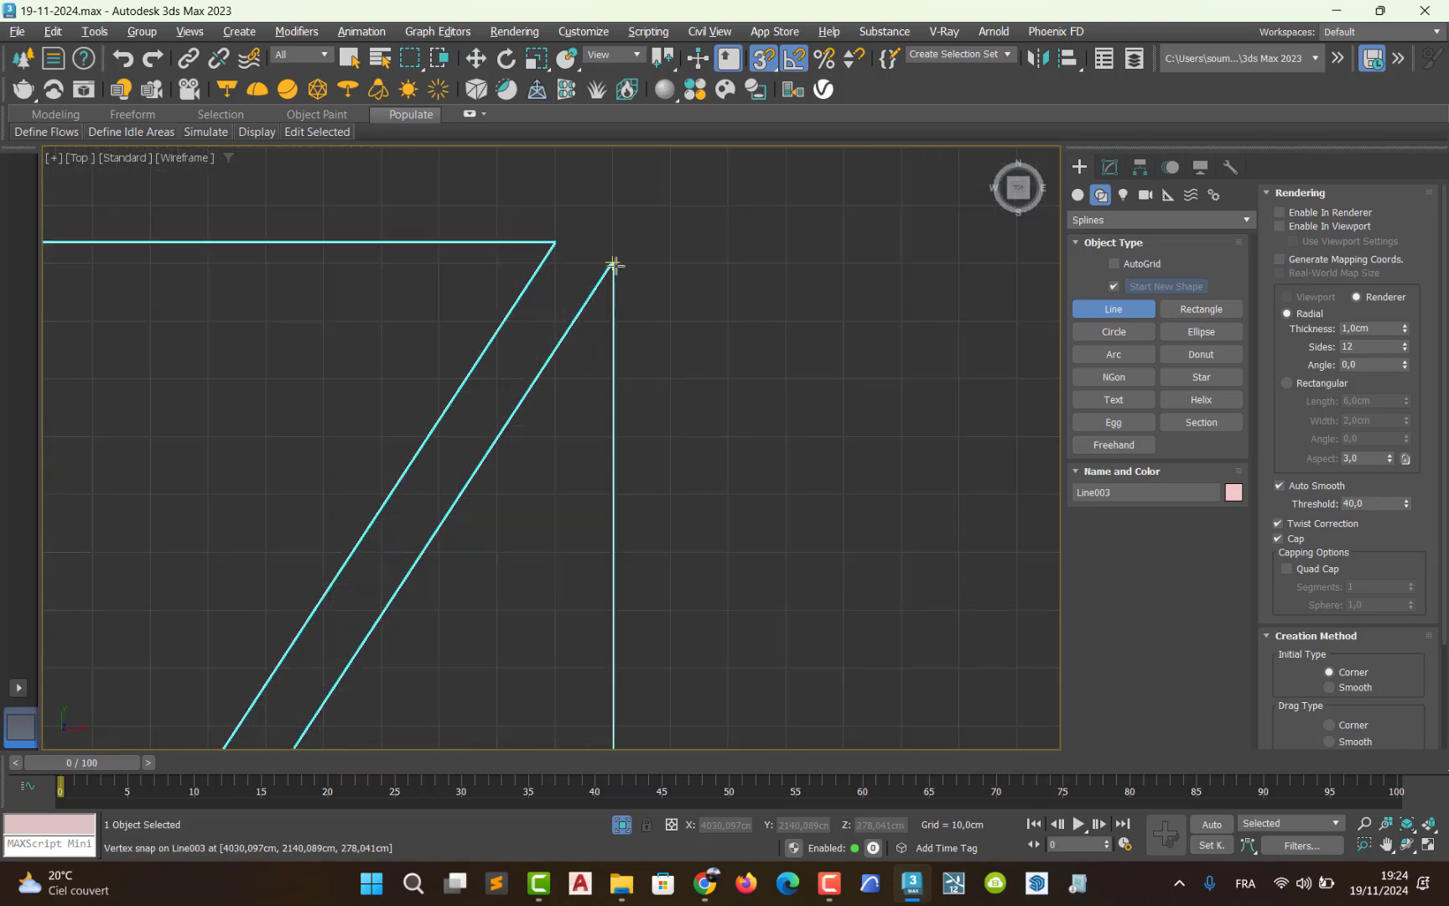
click(611, 265)
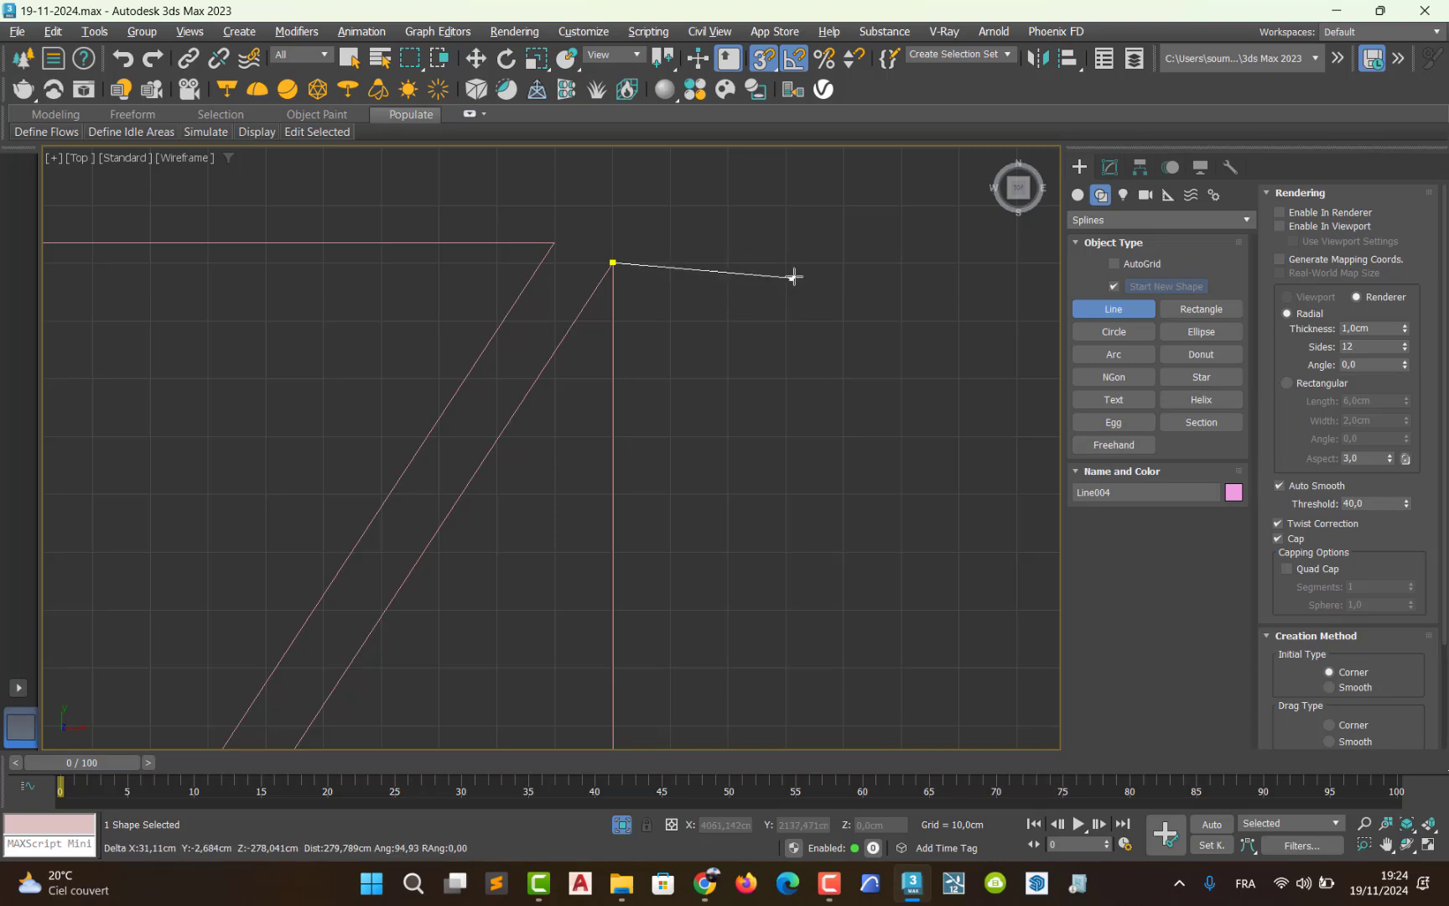
right_click(783, 278)
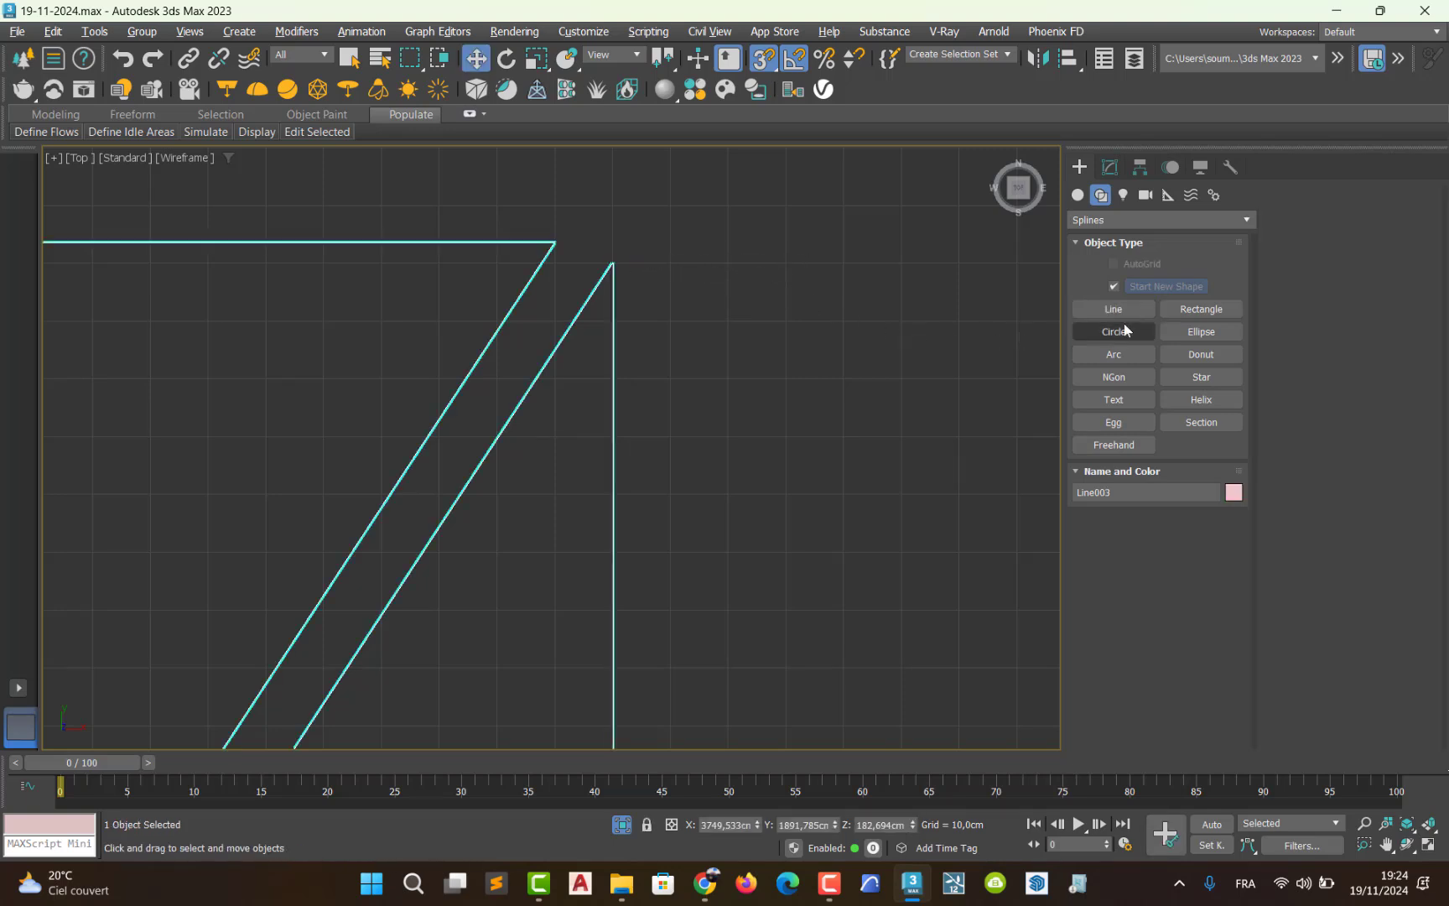
- Draw a rectangle about 498 cm long and 52 cm wide along the triangles' right edge, starting at their snapped upper-right vertex
click(1196, 305)
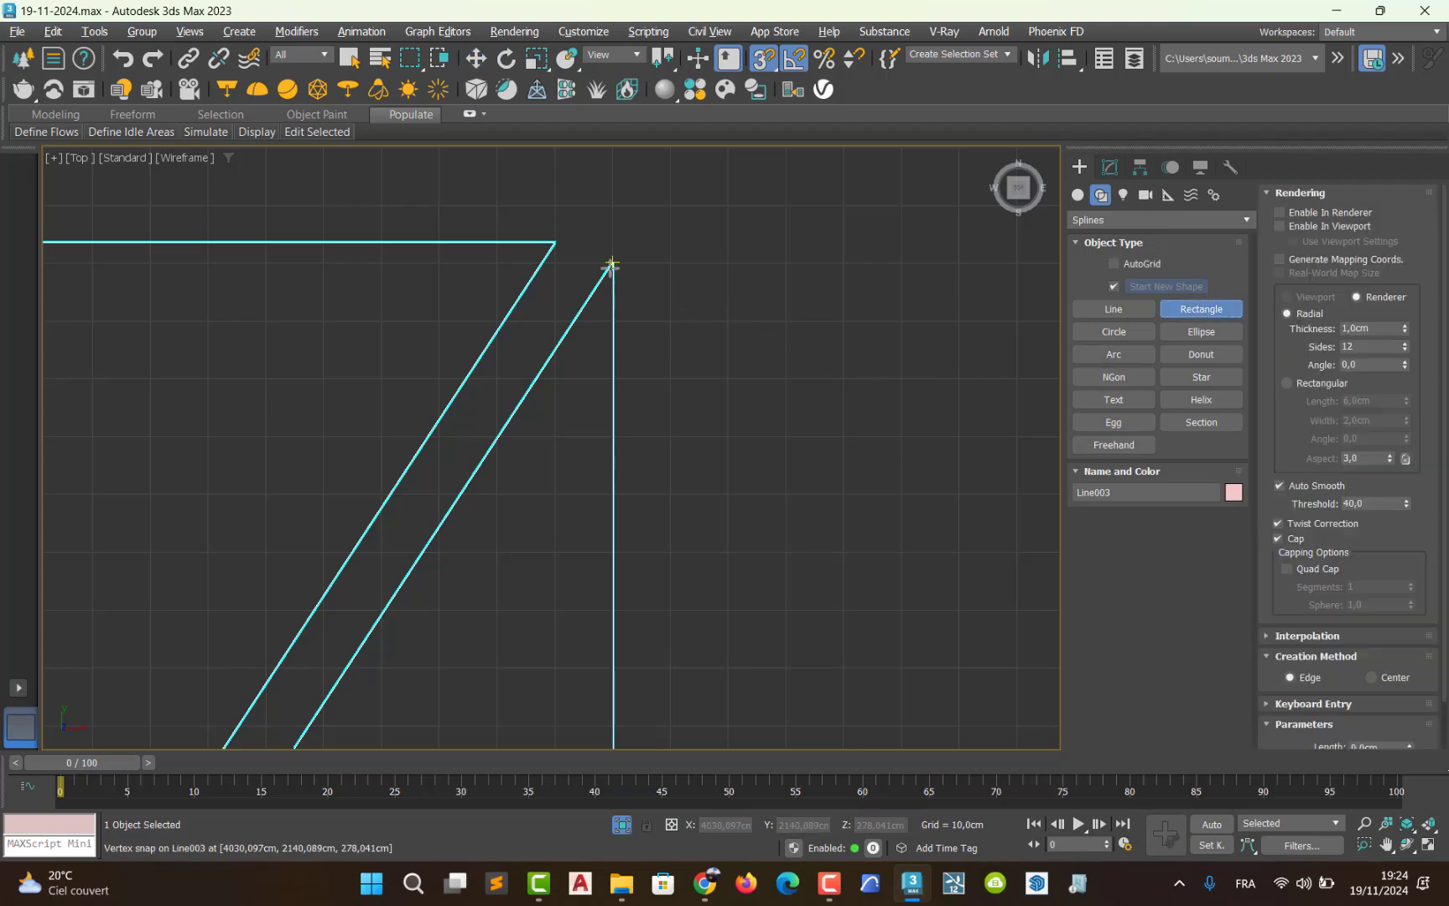
scroll(661, 530, down, 5)
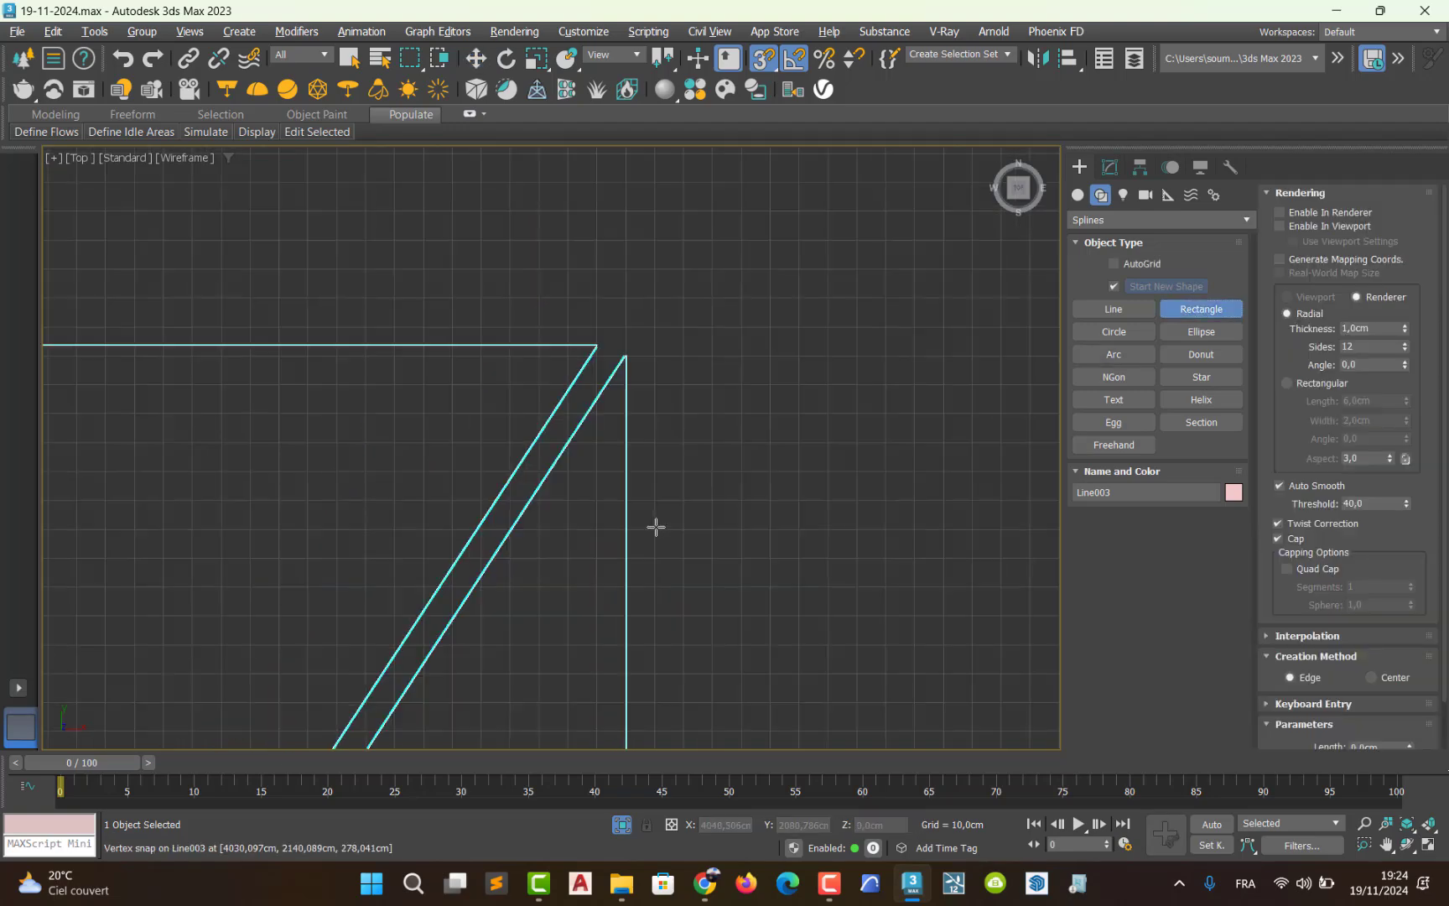
middle_drag(652, 613, 690, 313)
scroll(690, 314, down, 3)
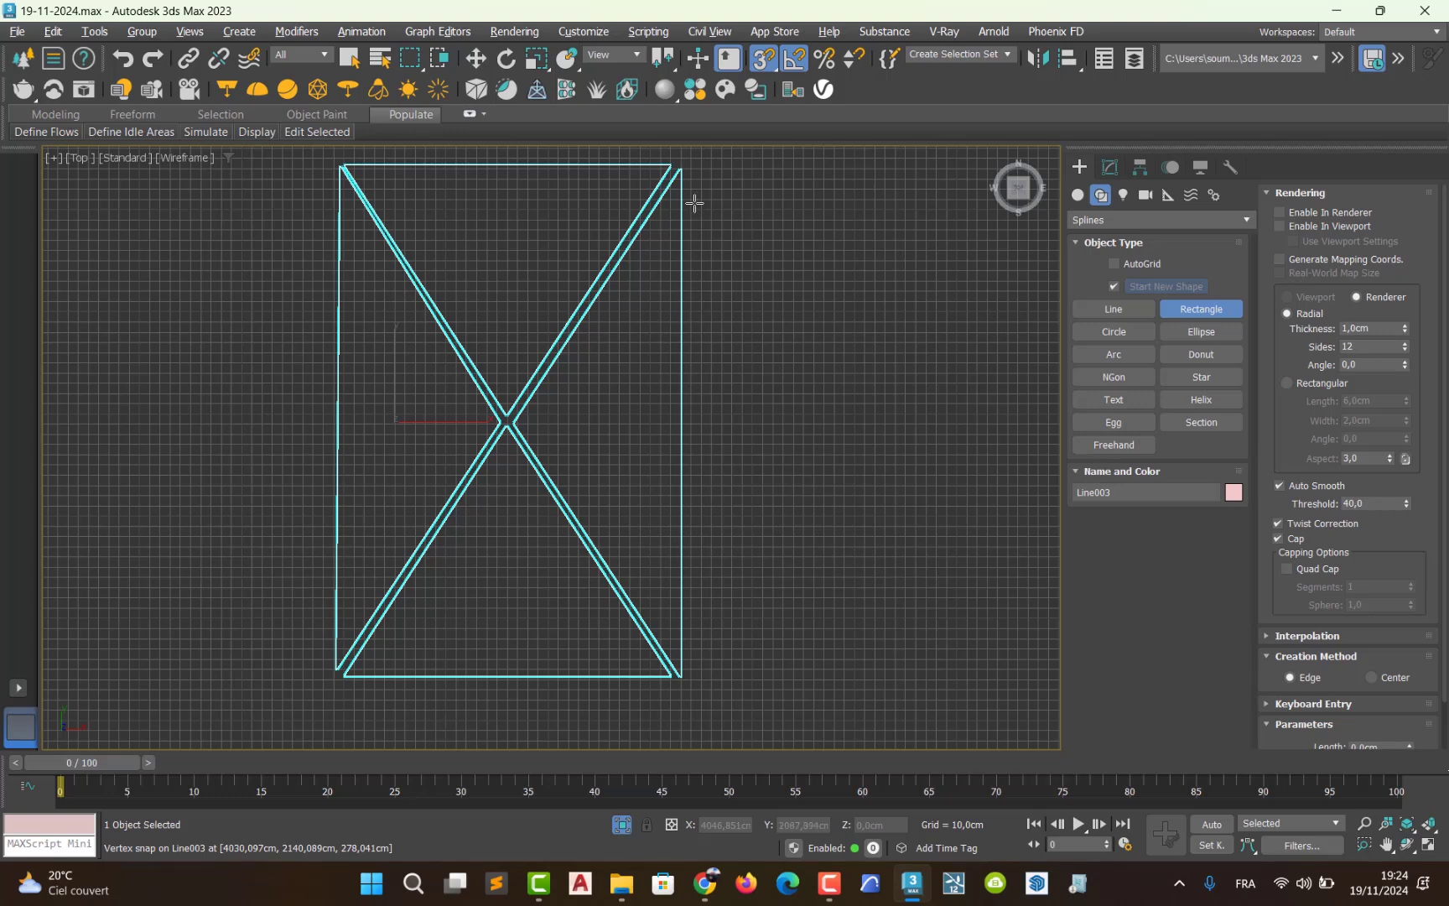
mouse_move(682, 170)
mouse_down()
mouse_move(760, 356)
mouse_move(799, 592)
mouse_move(794, 674)
mouse_move(736, 662)
mouse_move(734, 676)
mouse_up()
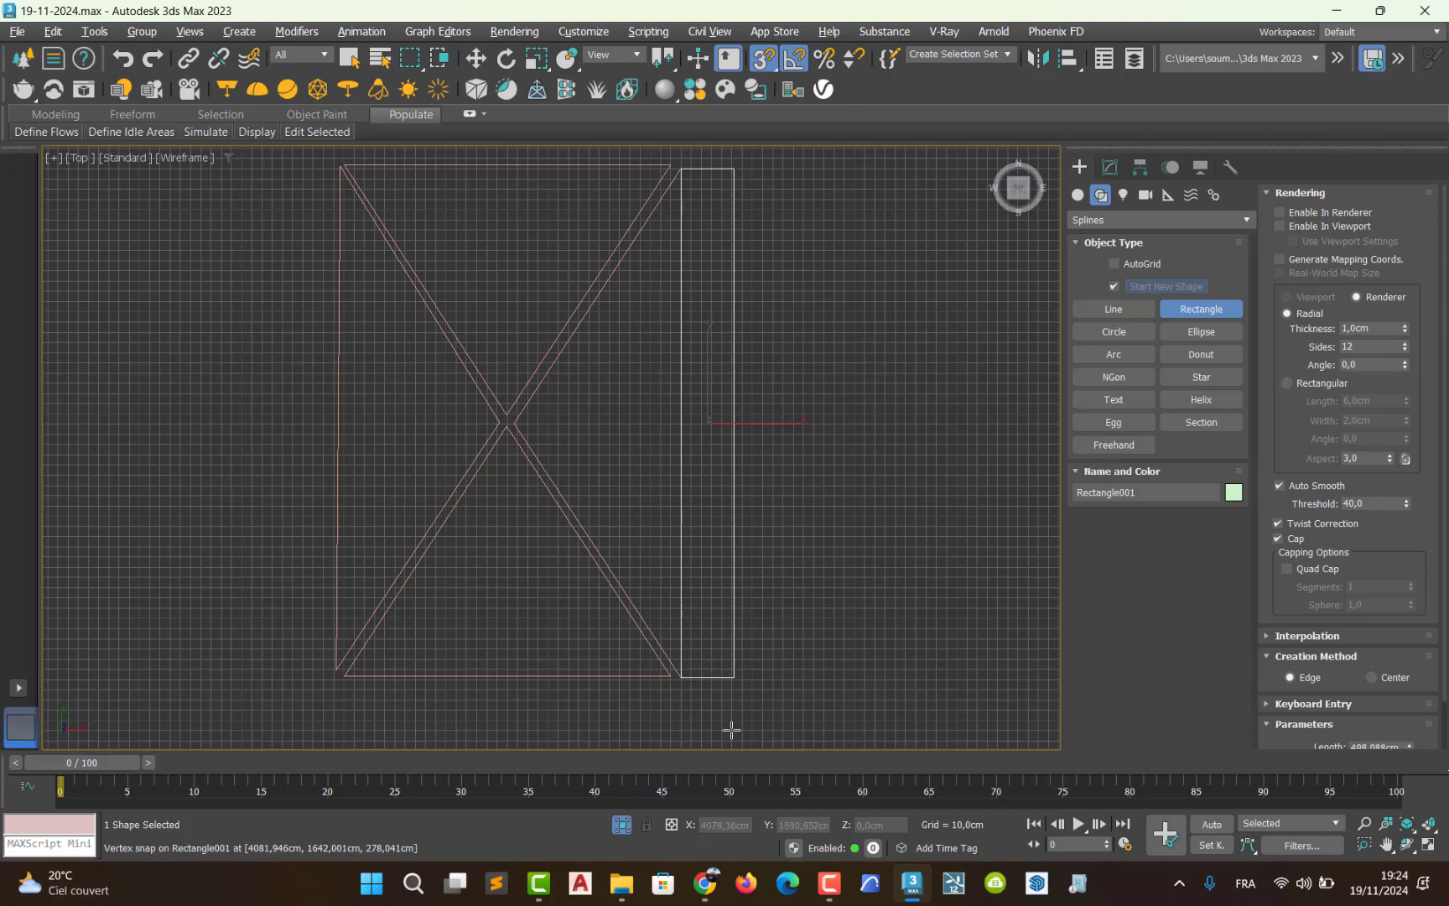
- Turn off 3D snapping and move the rectangle along X about 5 cm away from the triangles
click(472, 57)
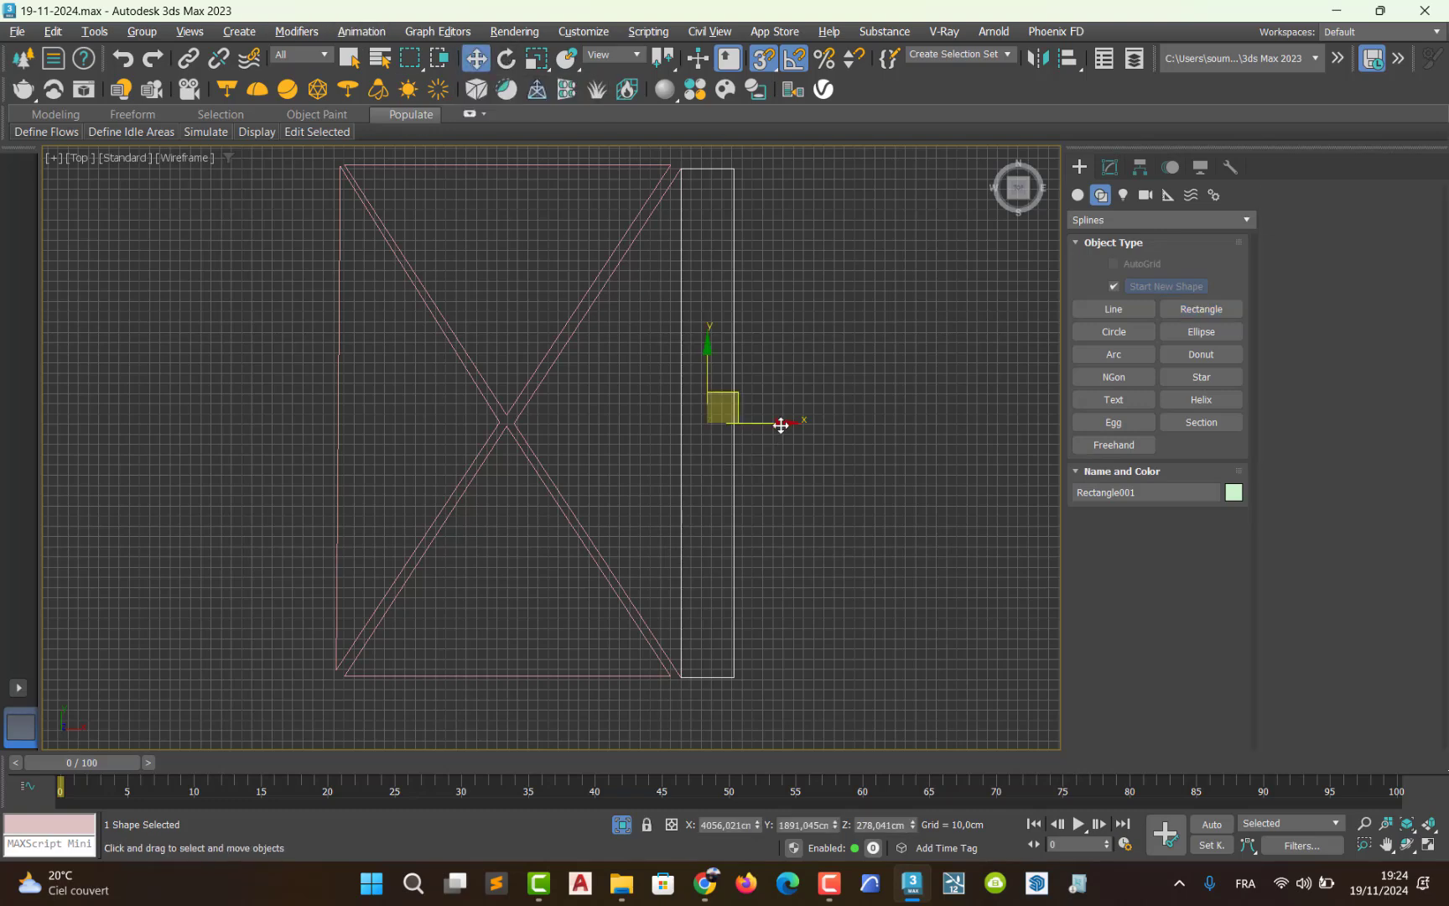
drag(781, 425, 775, 421)
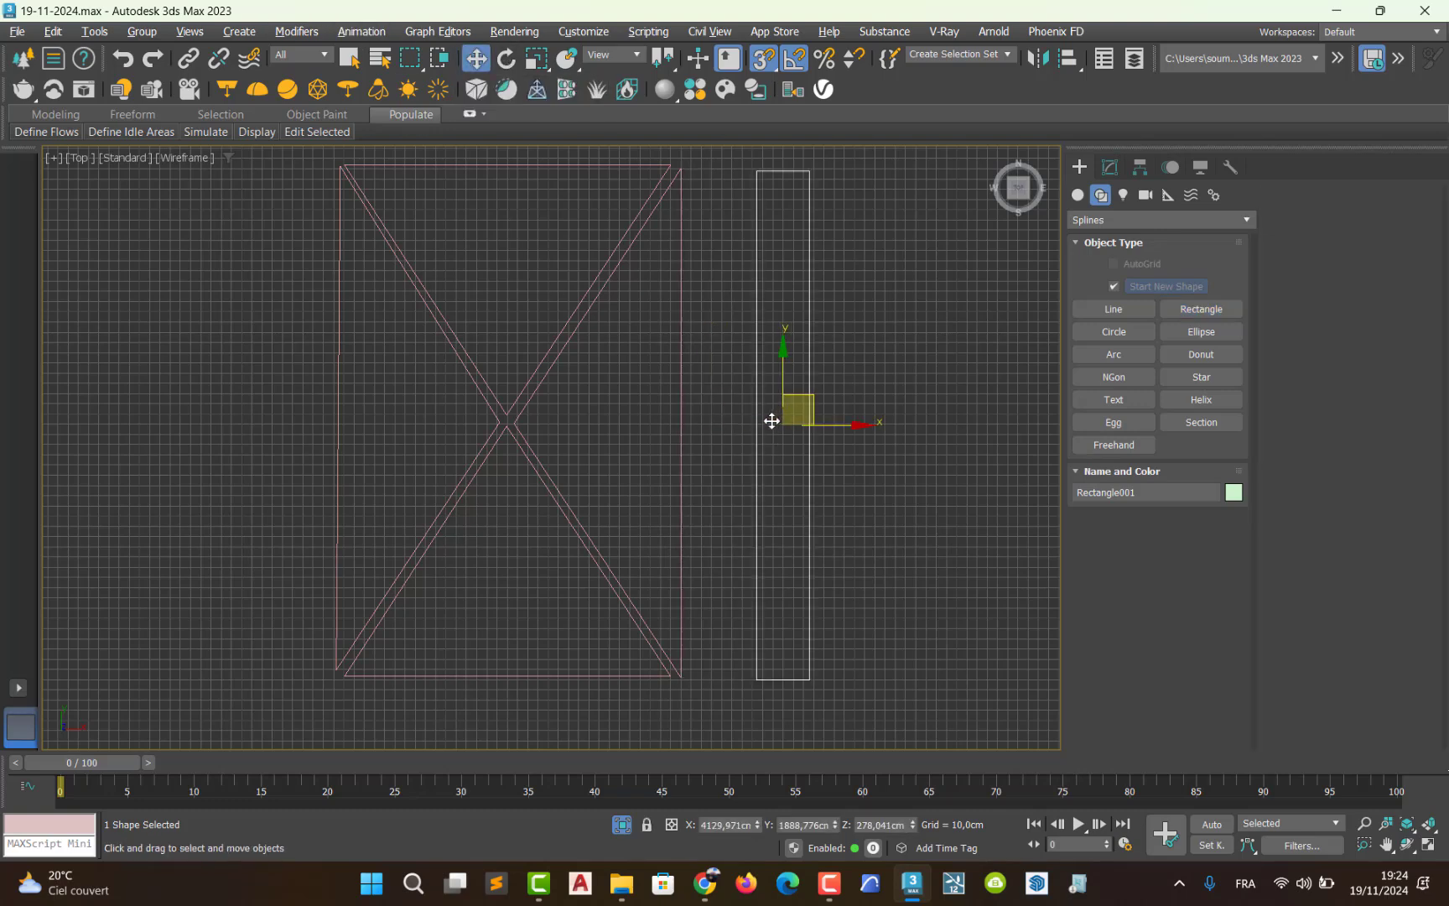
key(ctrl+z)
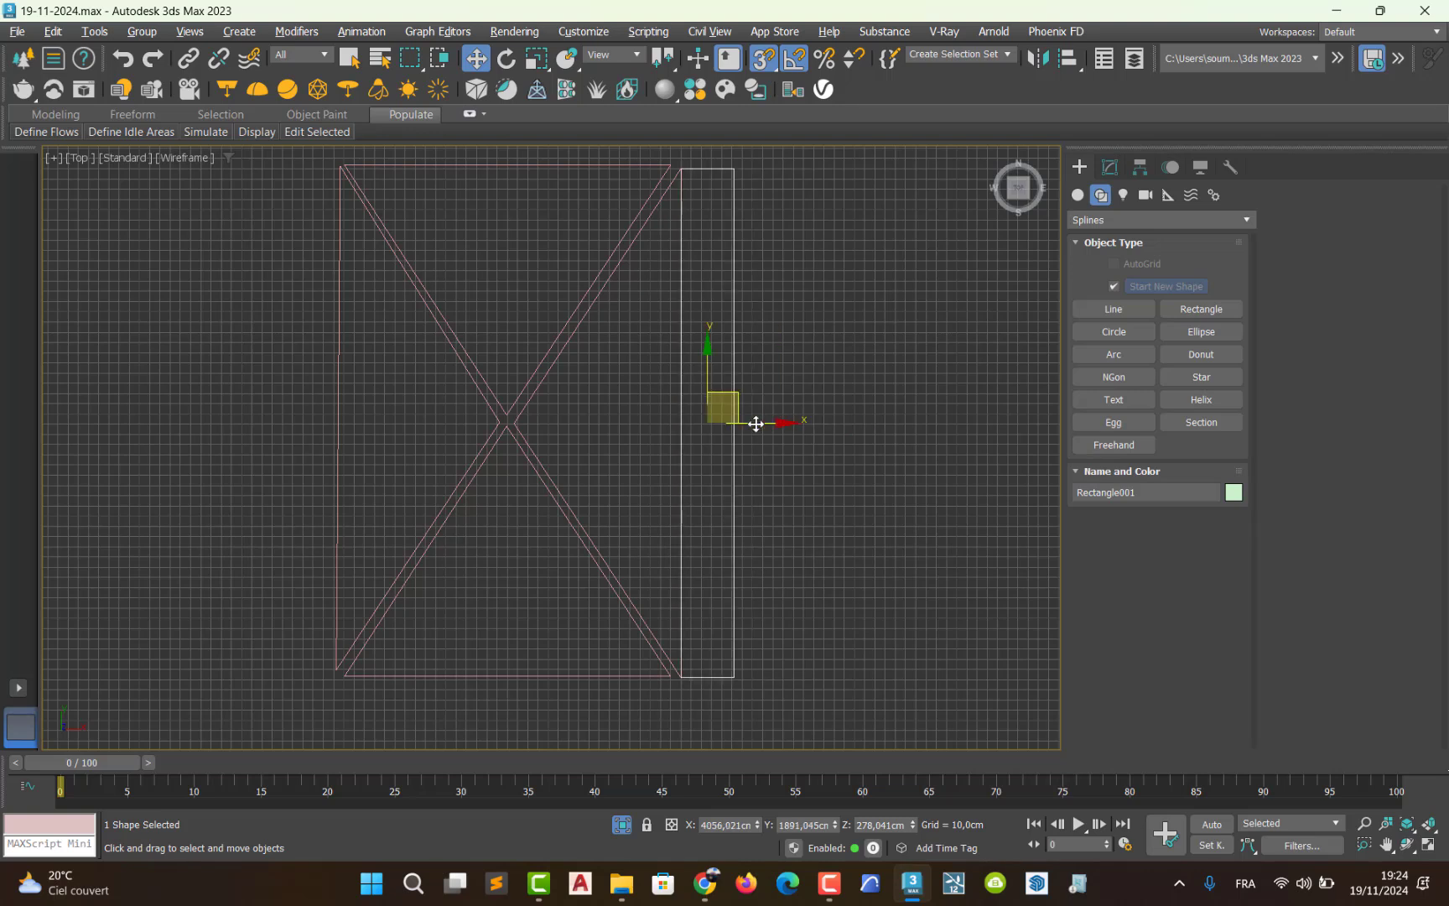
click(763, 58)
drag(781, 428, 787, 428)
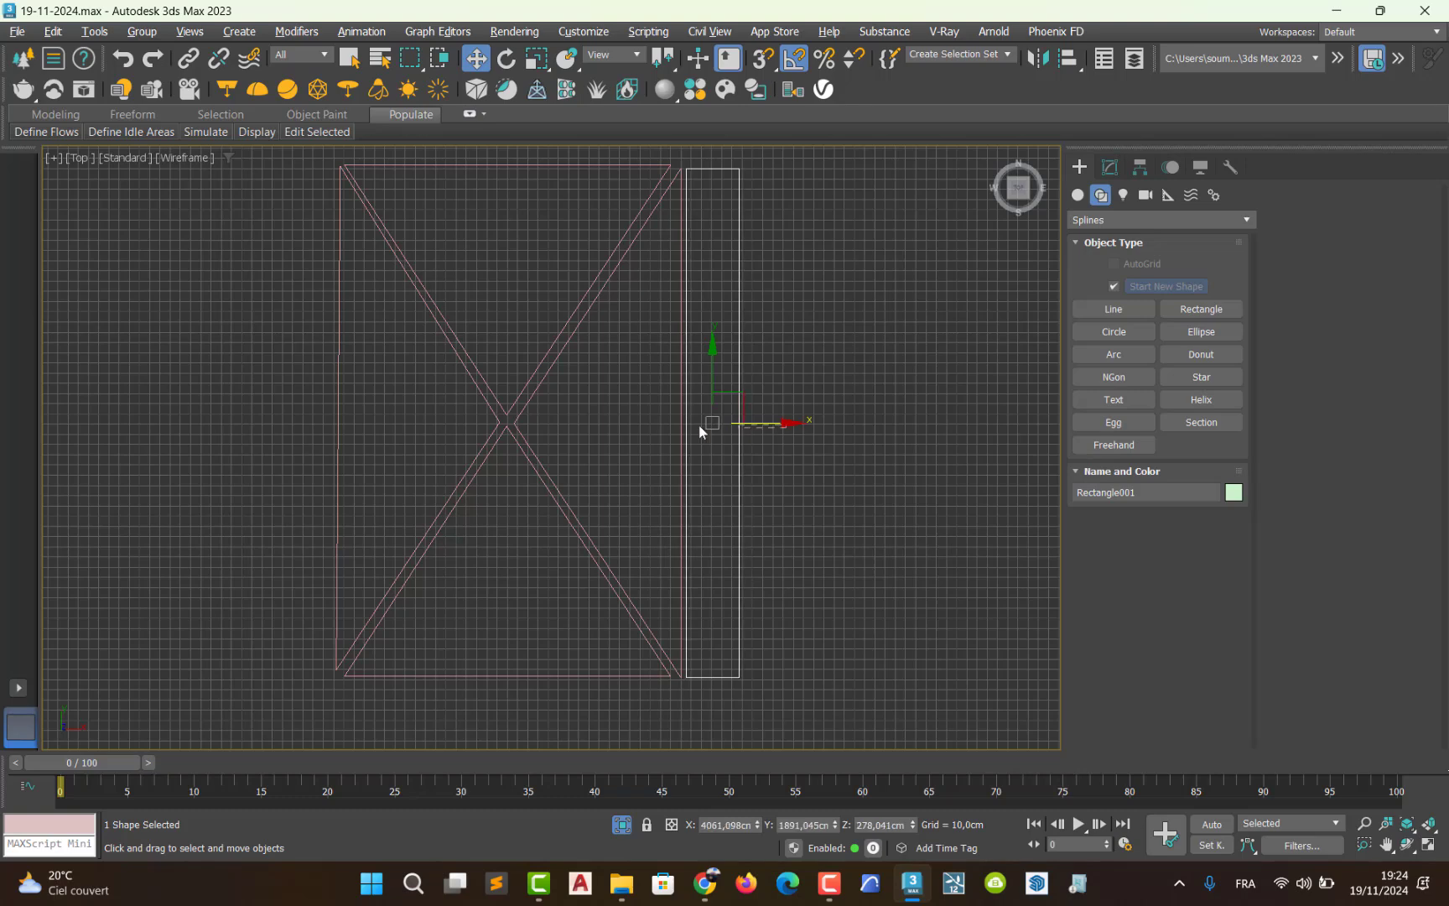
- Clone the rectangle along X as one instance placed beyond the triangles' left edge, with a similar small gap
ctrl+drag(698, 425, 592, 440)
click(782, 473)
drag(751, 483, 726, 538)
shift+drag(771, 421, 363, 422)
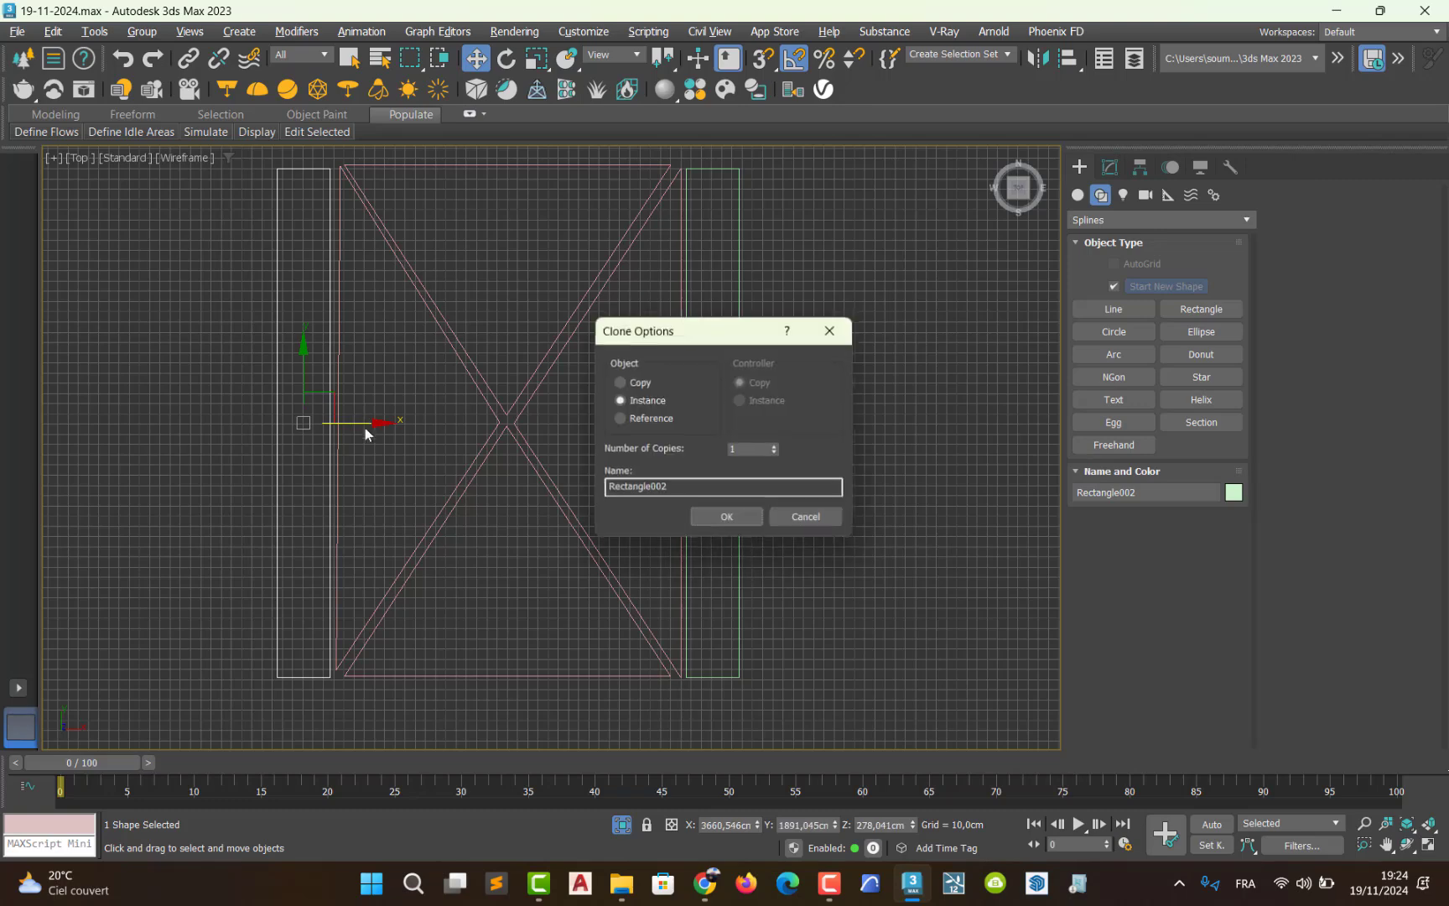
click(714, 516)
- With 3D snapping on, draw two rectangles across the lower and upper ends of the side strips, about 48 and 49 cm deep
middle_drag(686, 592, 685, 548)
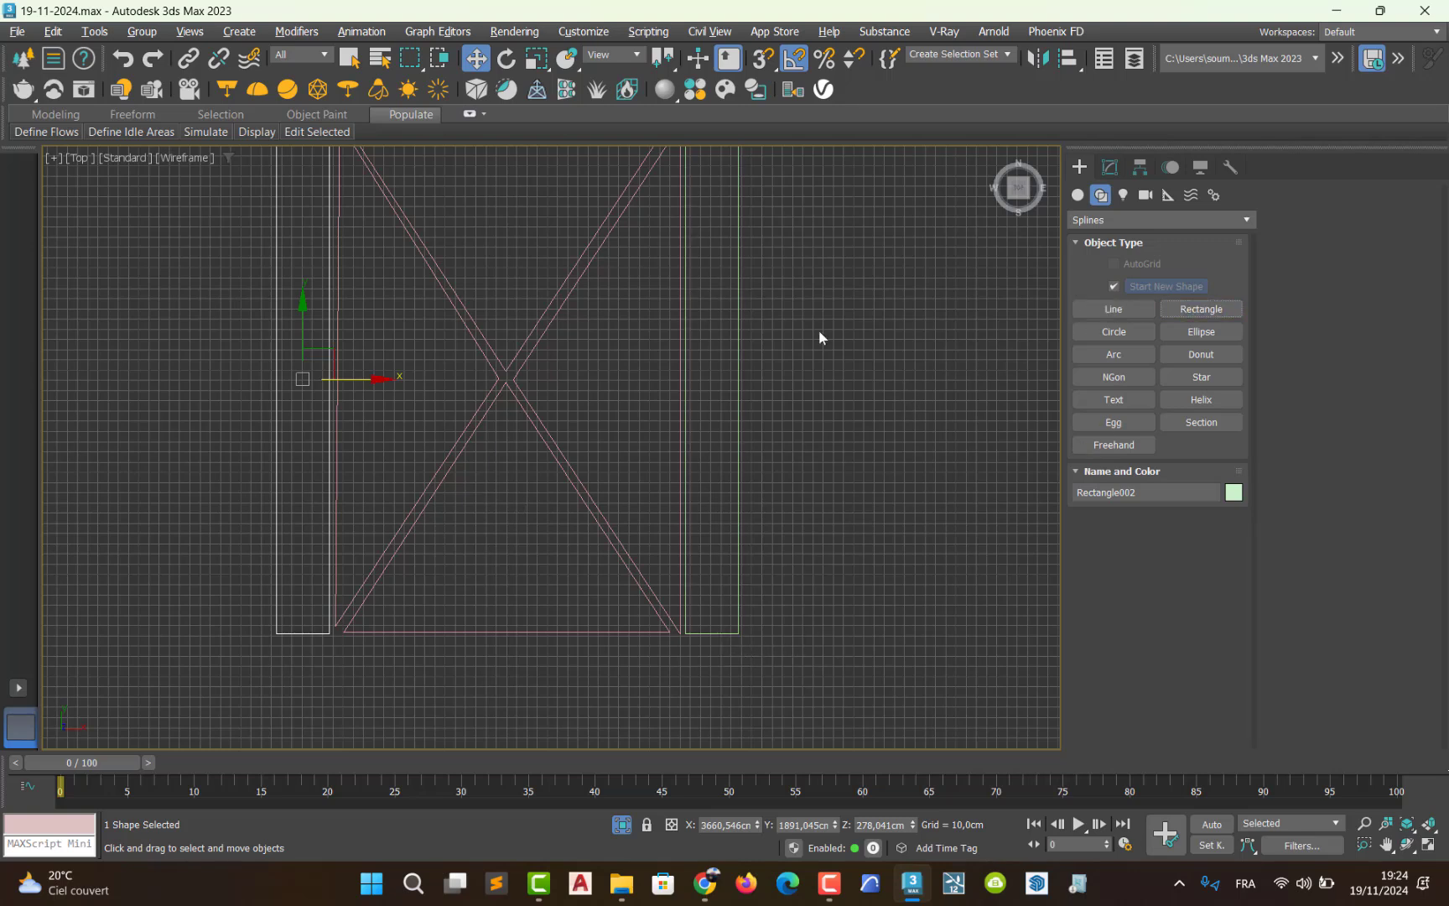
click(763, 60)
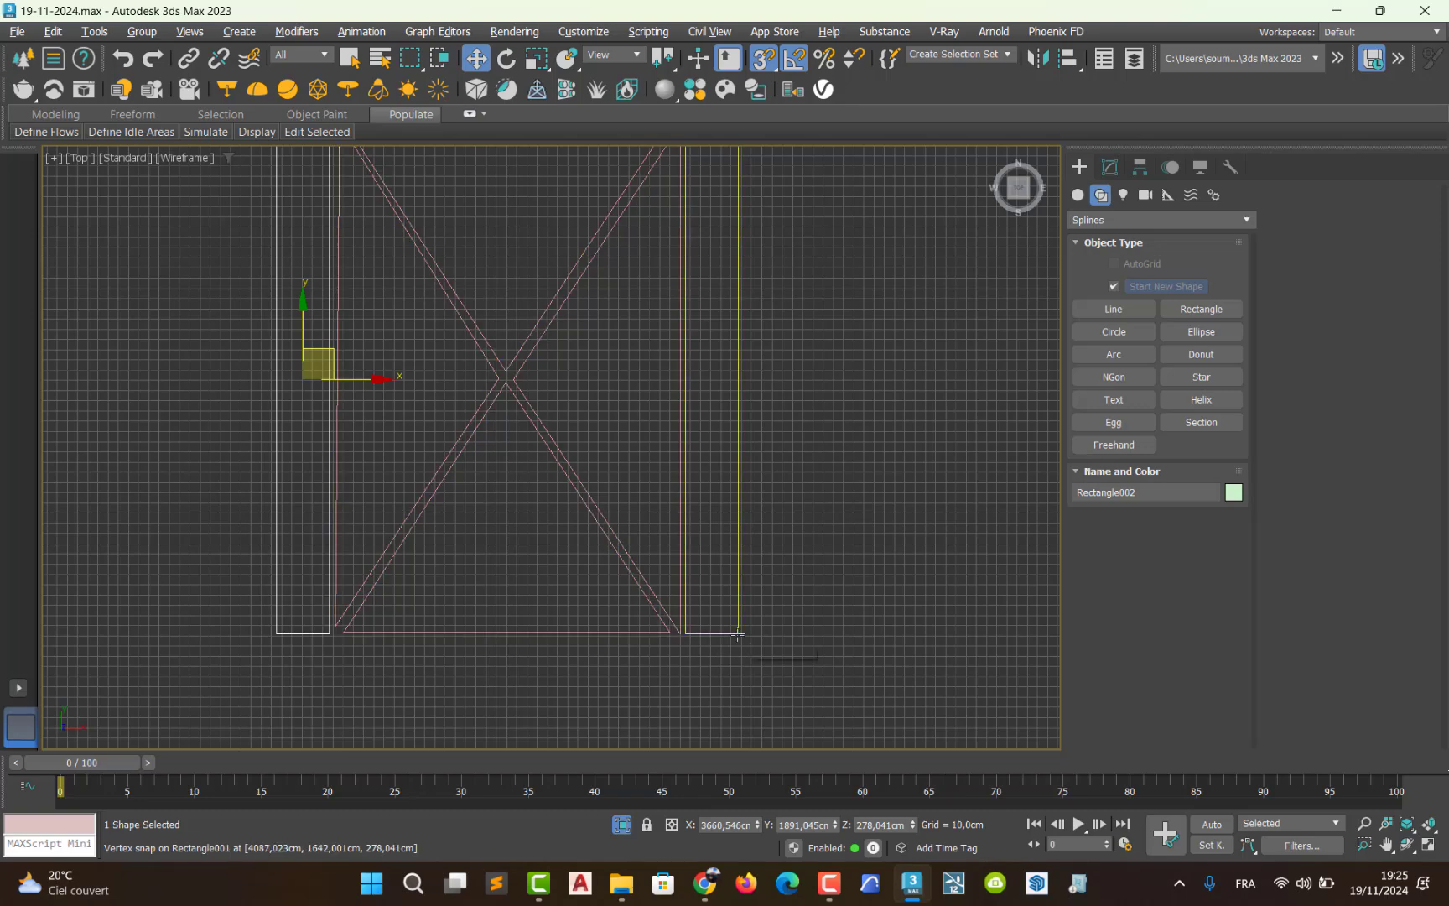
drag(737, 635, 673, 680)
key(ctrl+z)
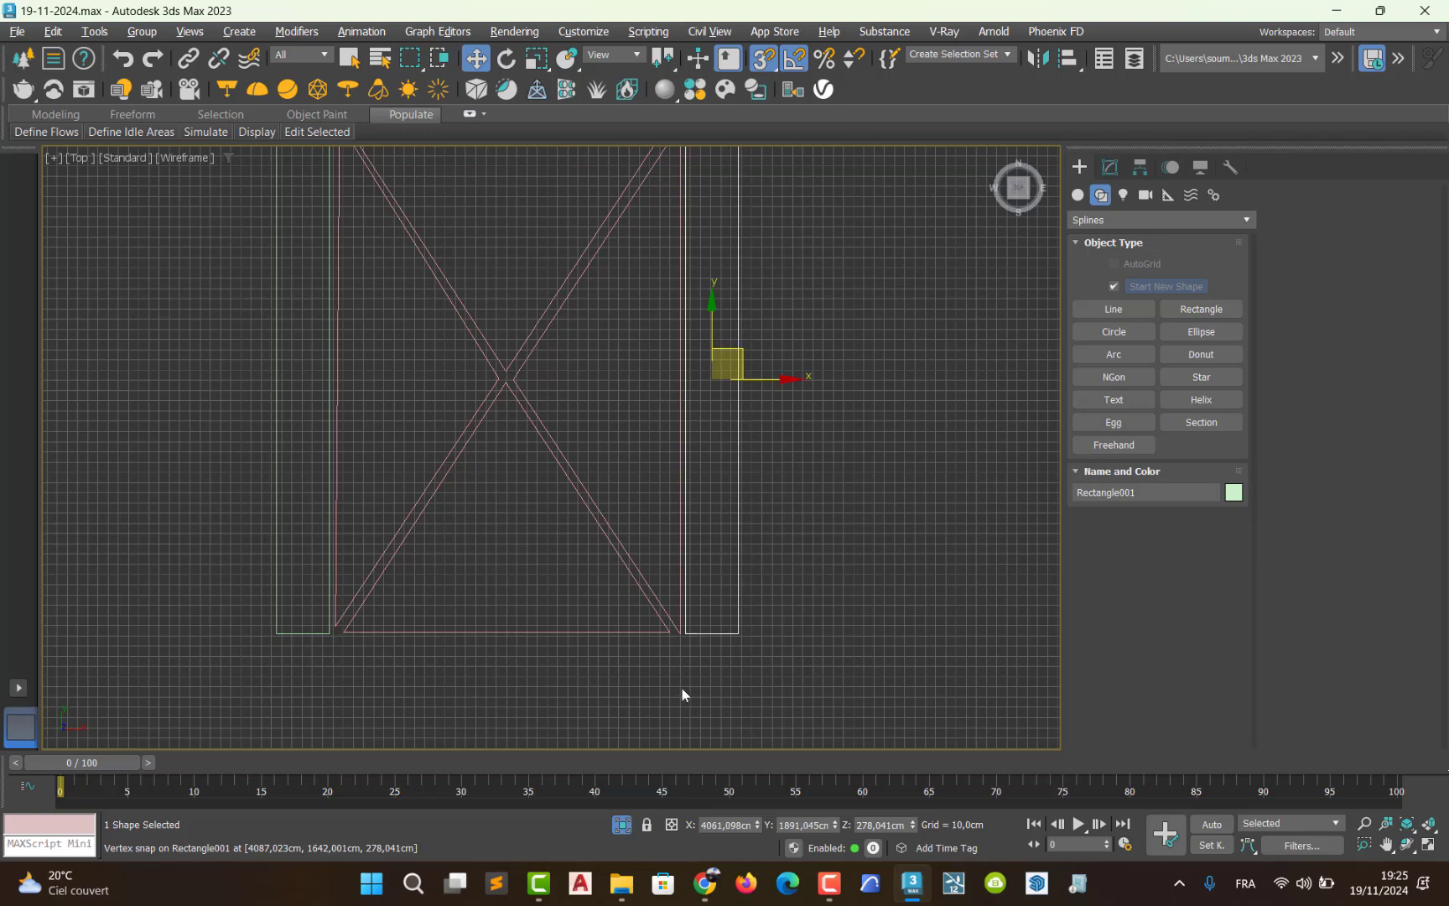
click(1198, 310)
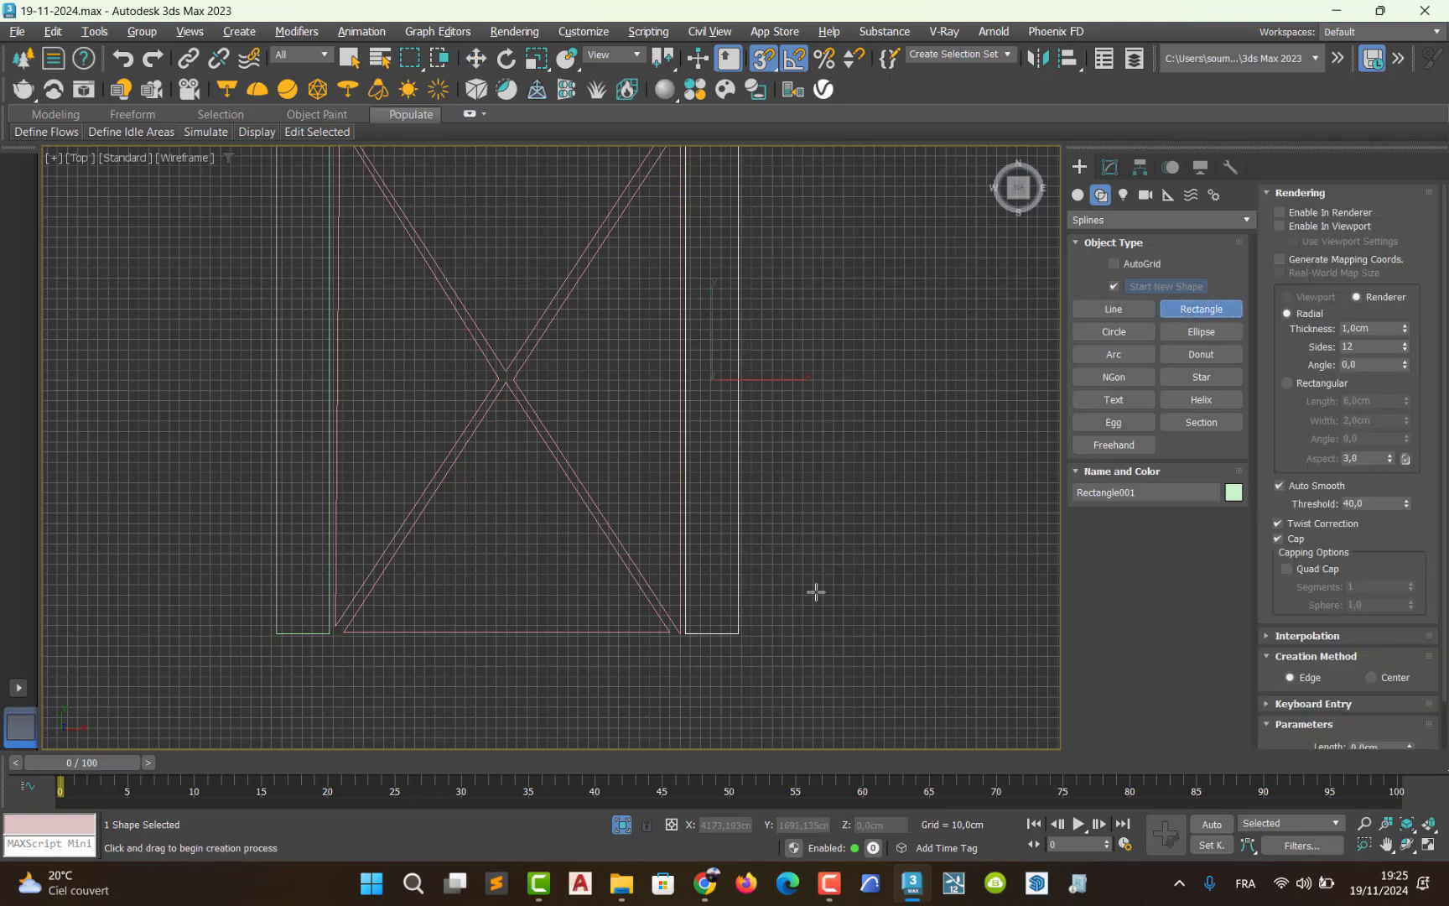
drag(738, 634, 274, 682)
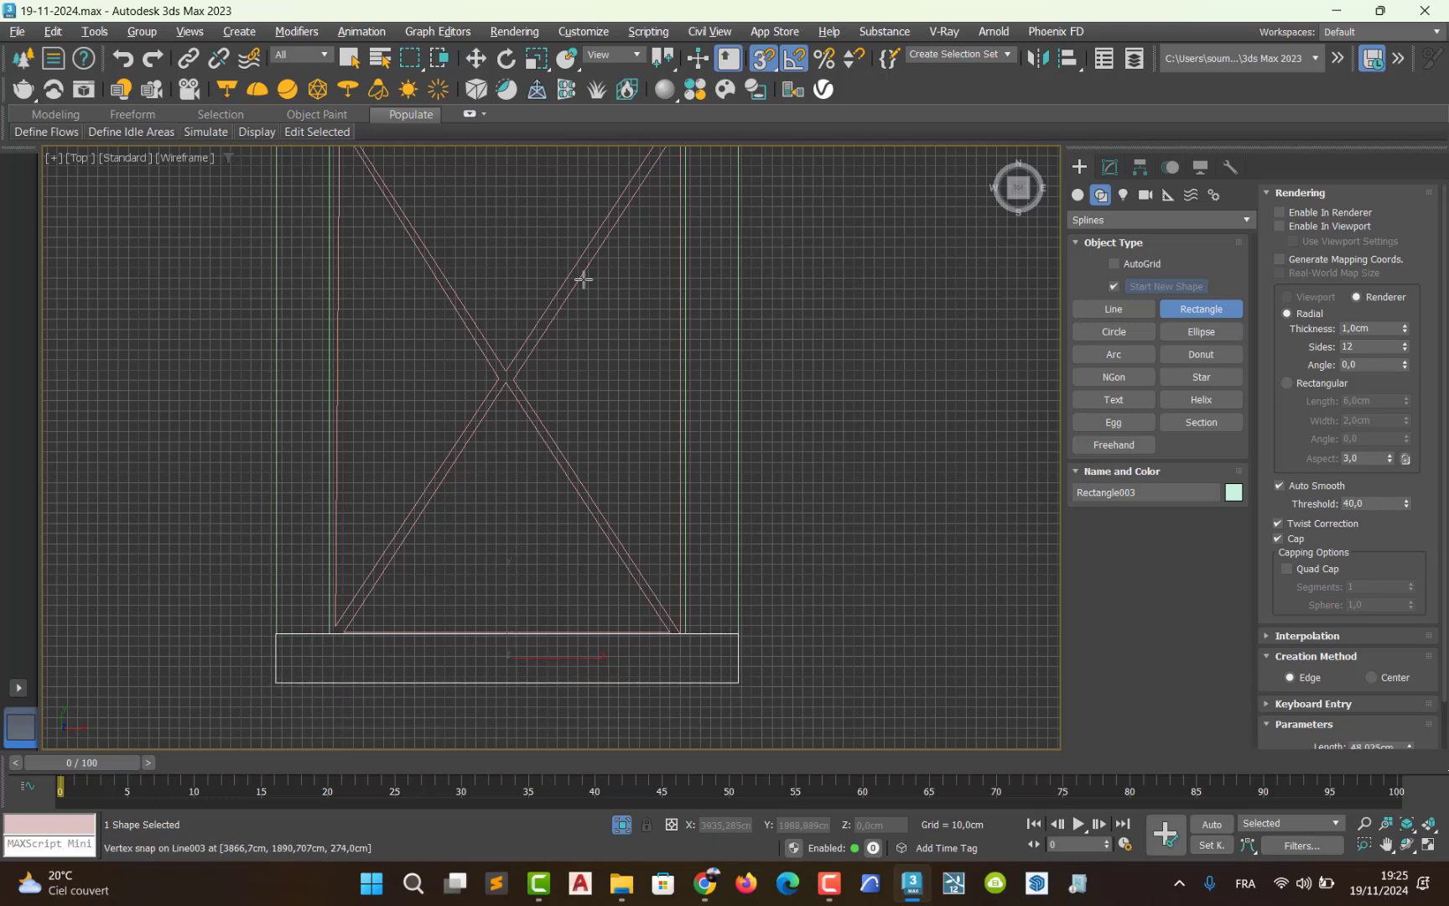
middle_drag(582, 281, 586, 576)
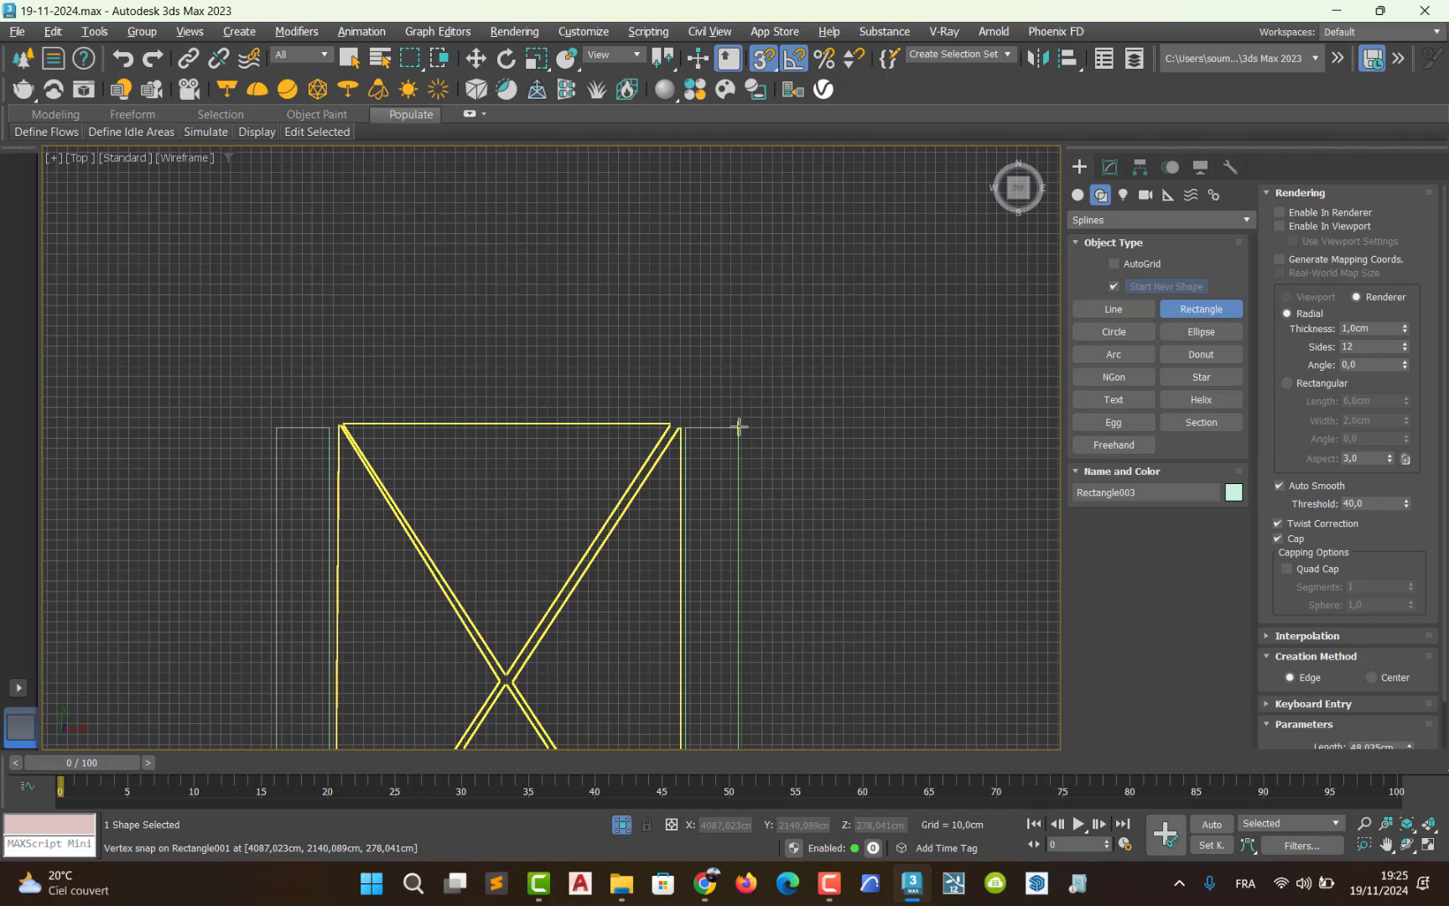
drag(739, 427, 276, 377)
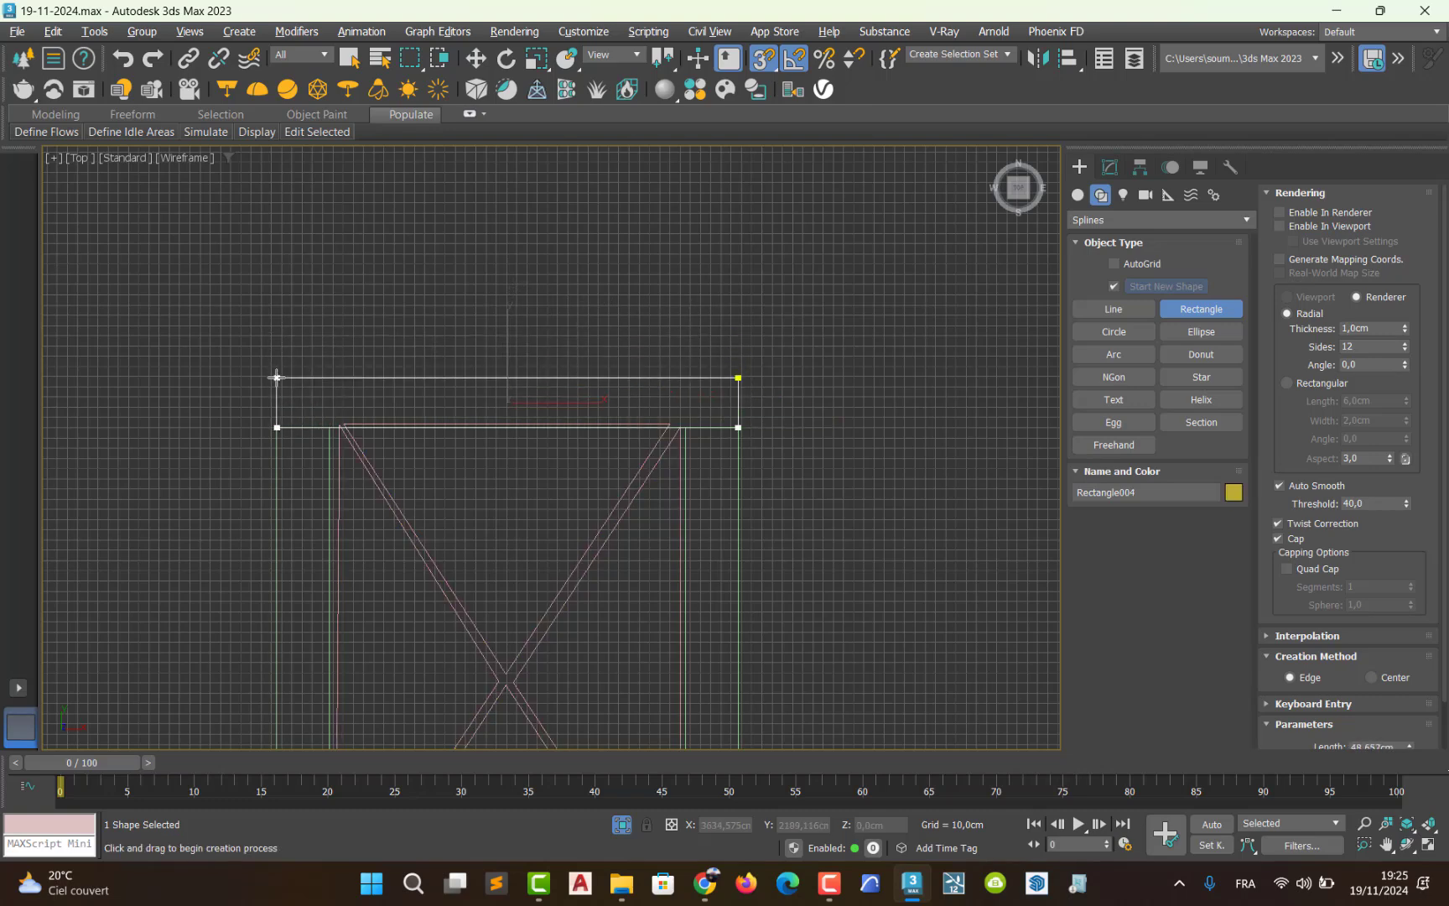
- Turn off 3D snapping and move the lower rectangle about 4.5 cm down, away from the side strips
middle_drag(462, 489, 472, 349)
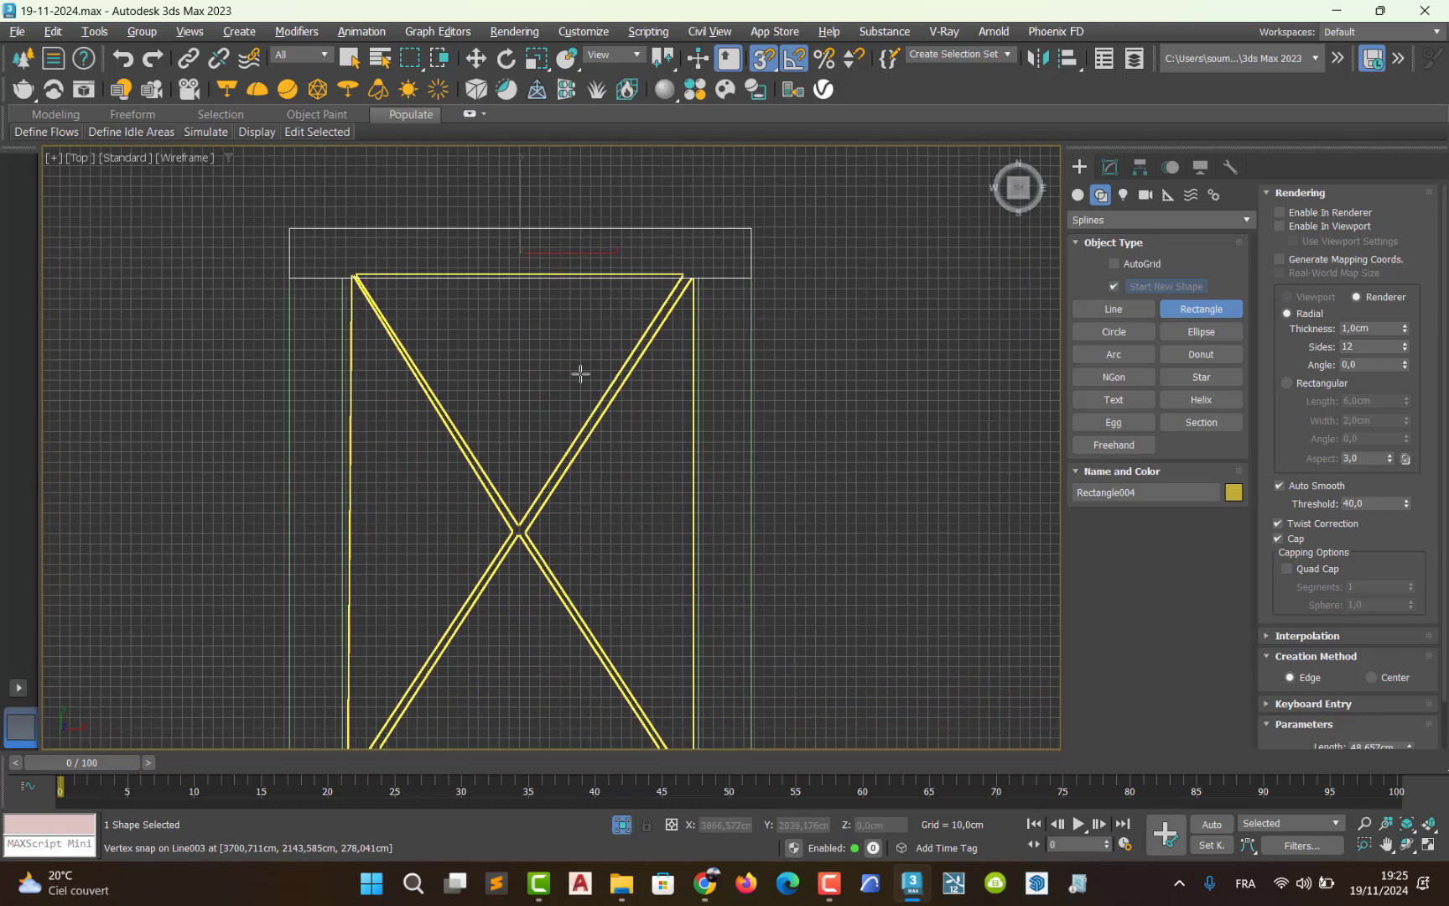
scroll(475, 507, down, 2)
middle_drag(476, 507, 486, 362)
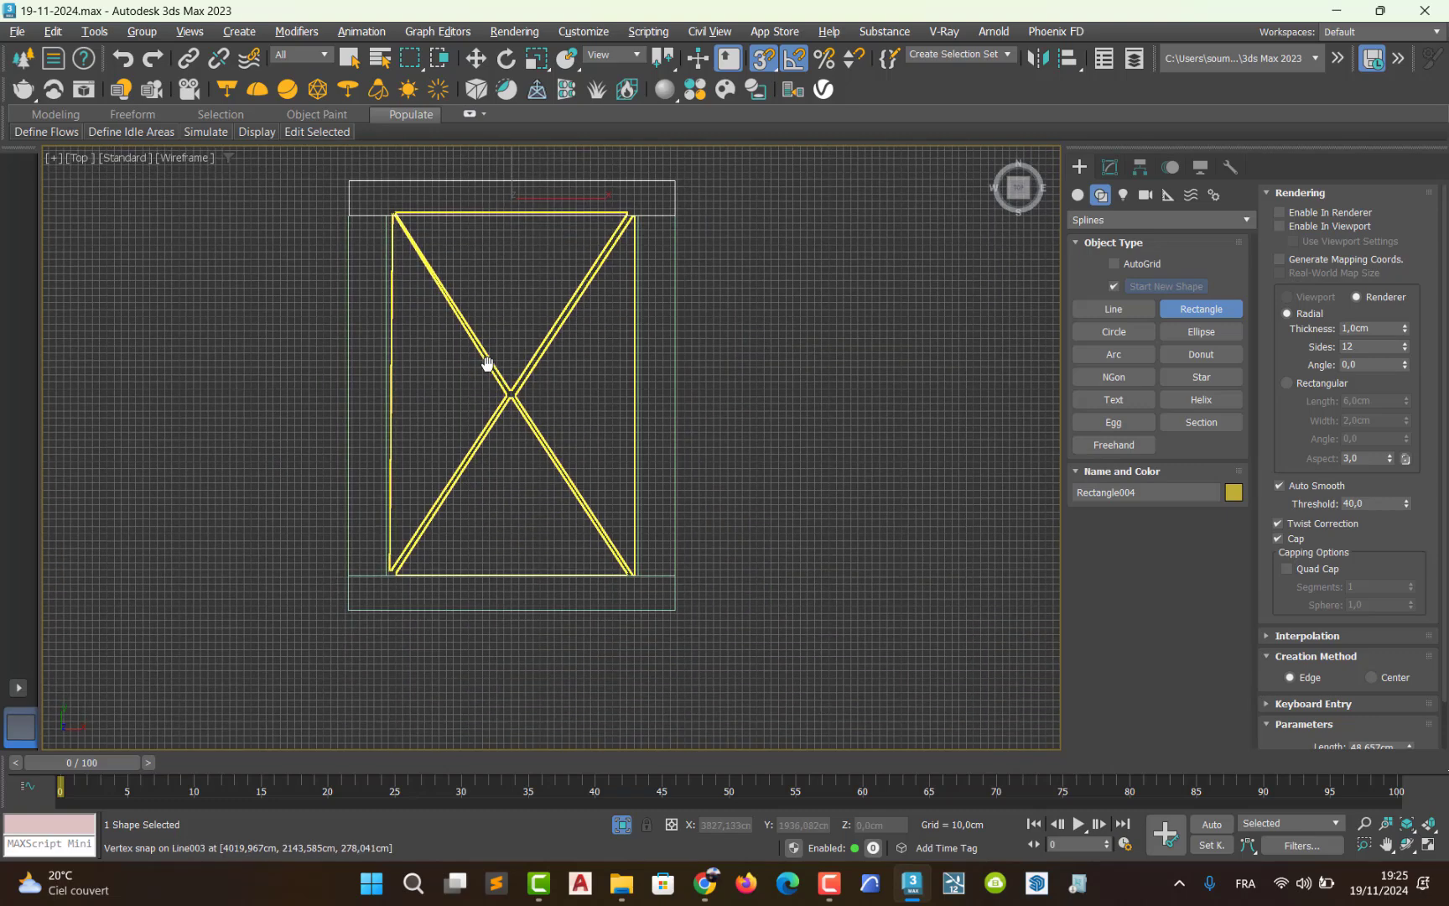
click(475, 58)
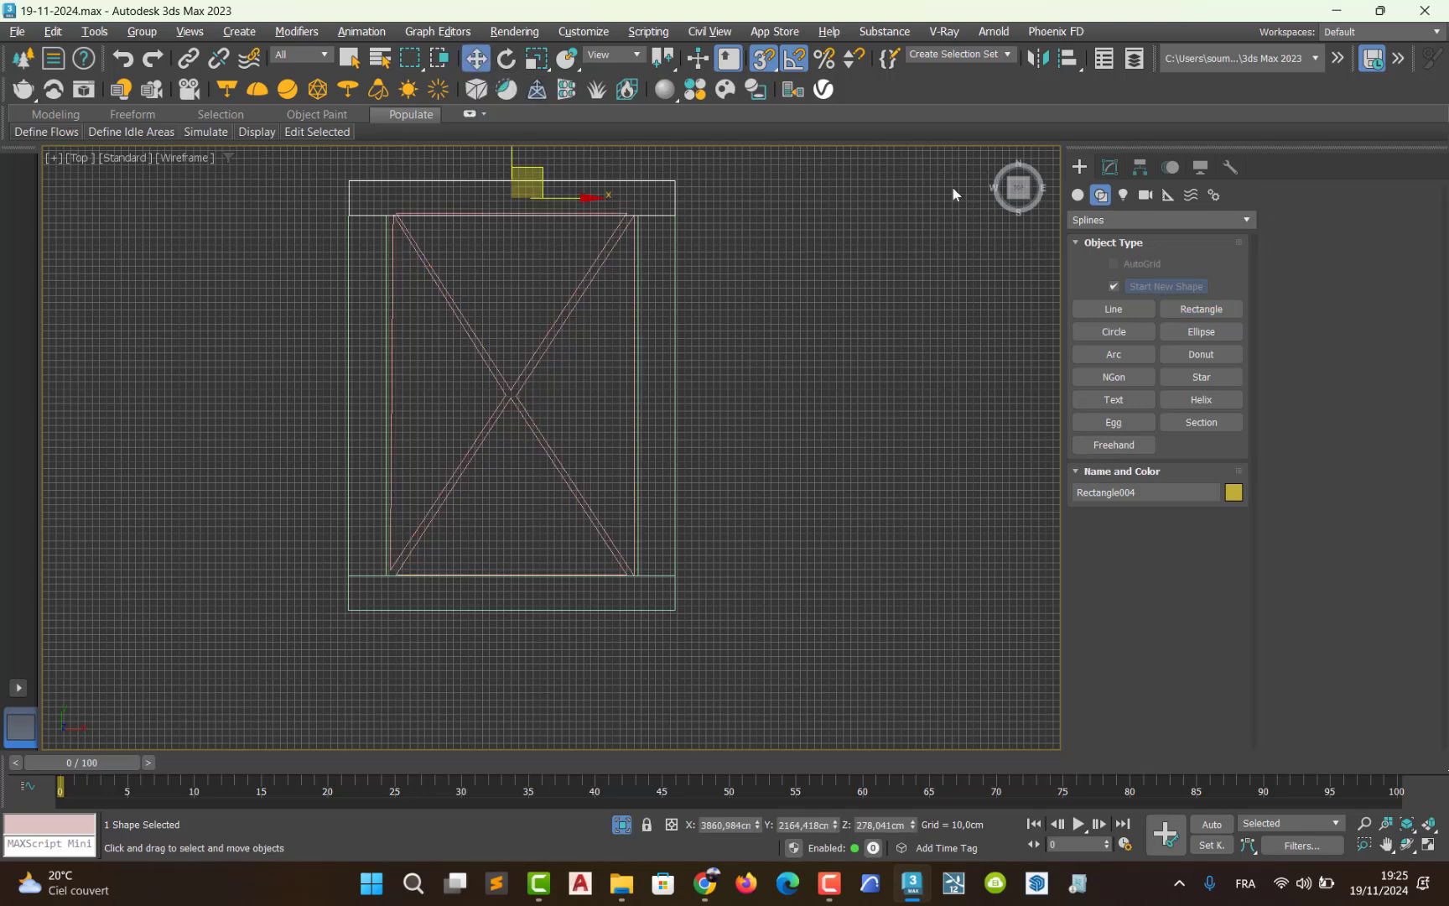
click(764, 63)
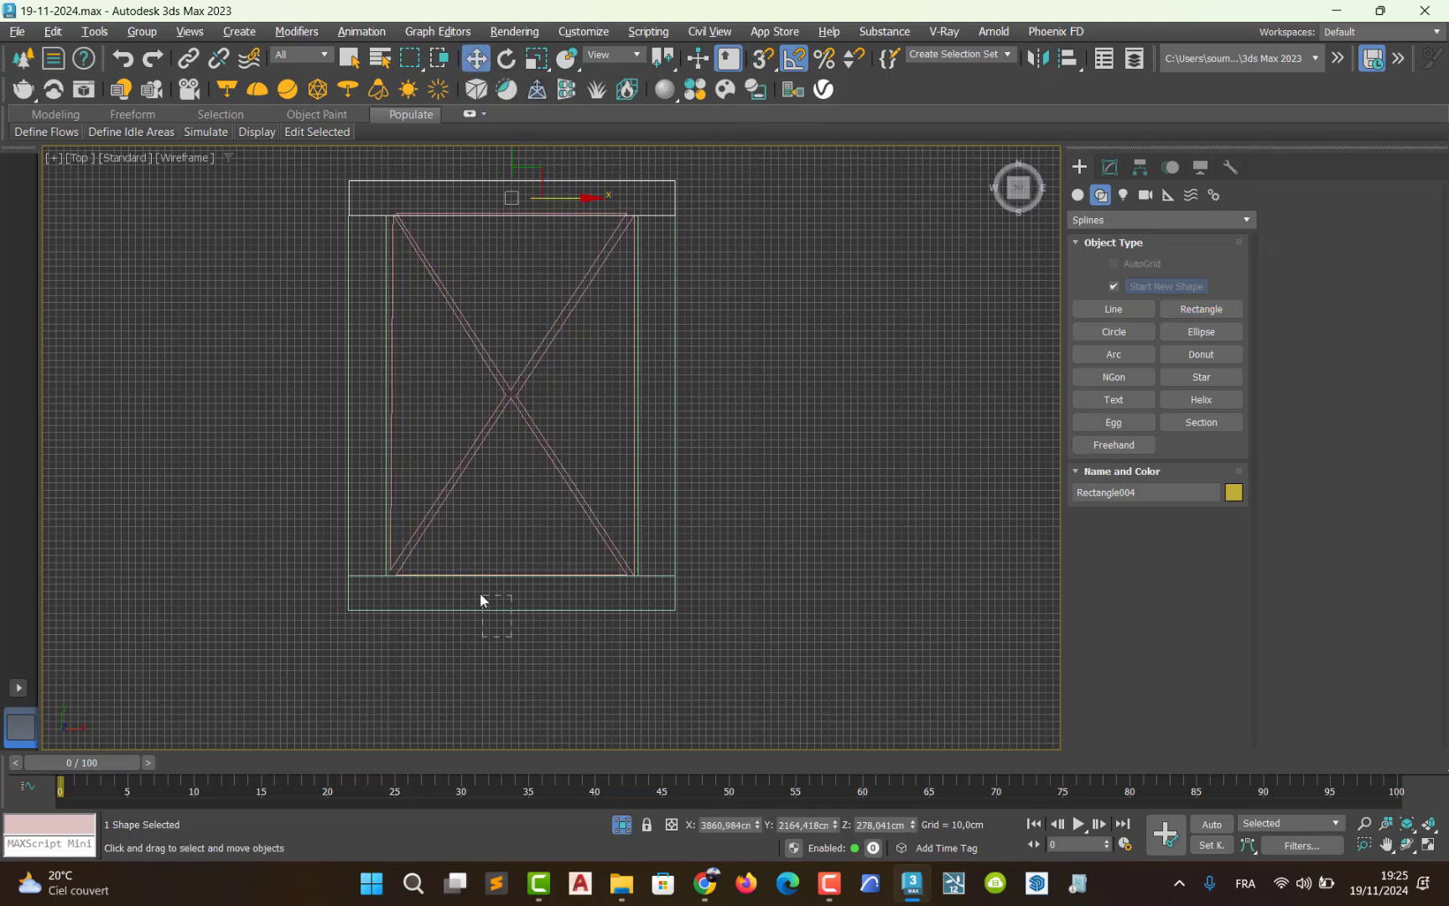
drag(482, 599, 497, 560)
scroll(503, 578, up, 4)
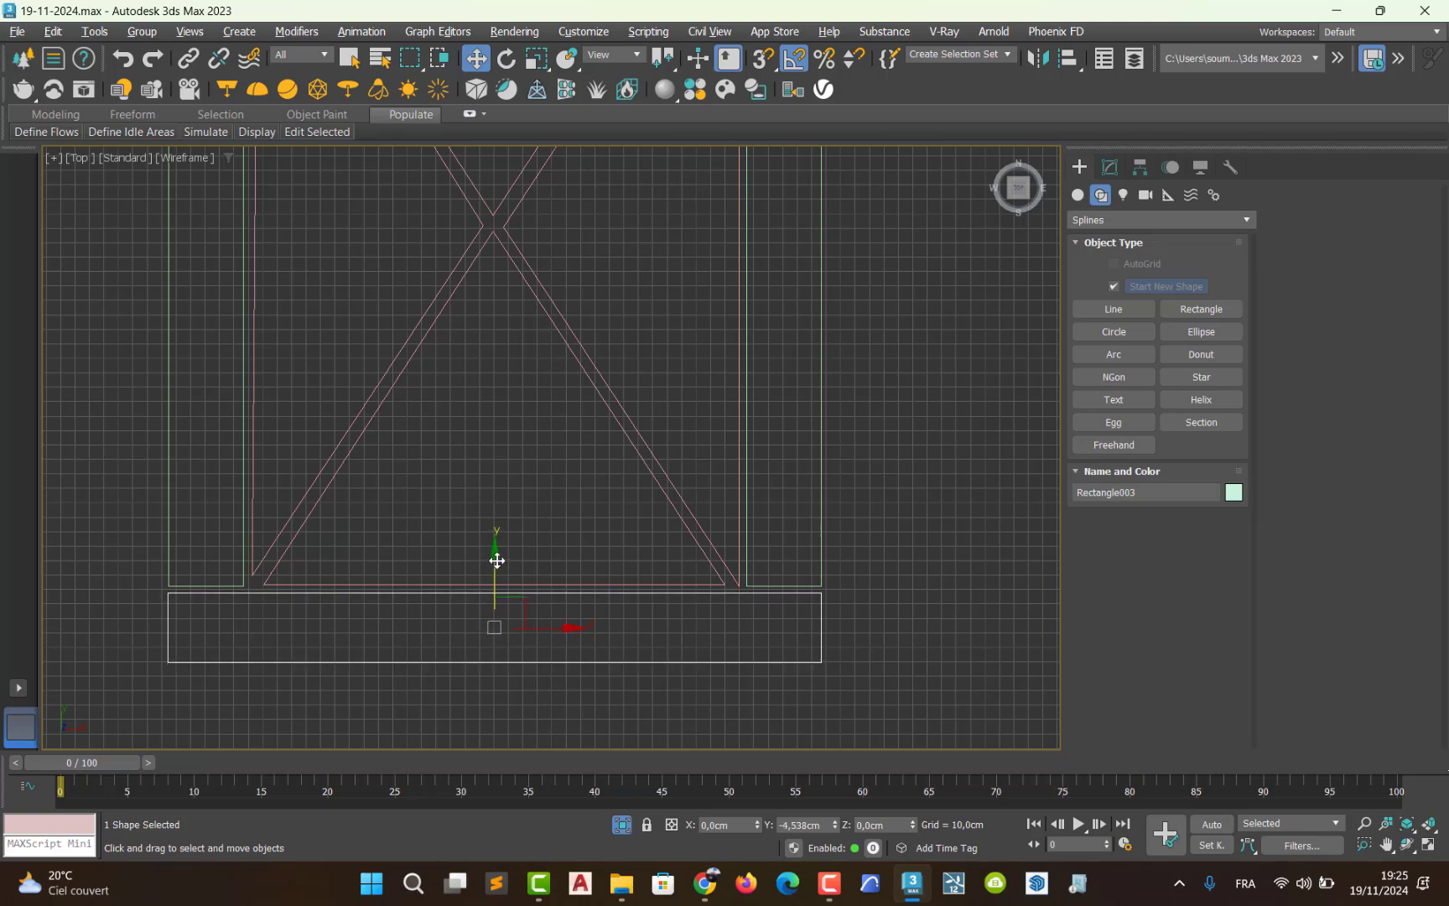
- Move the upper rectangle about 4.8 cm up along Y, away from the side strips
middle_drag(533, 333, 544, 435)
drag(504, 485, 504, 485)
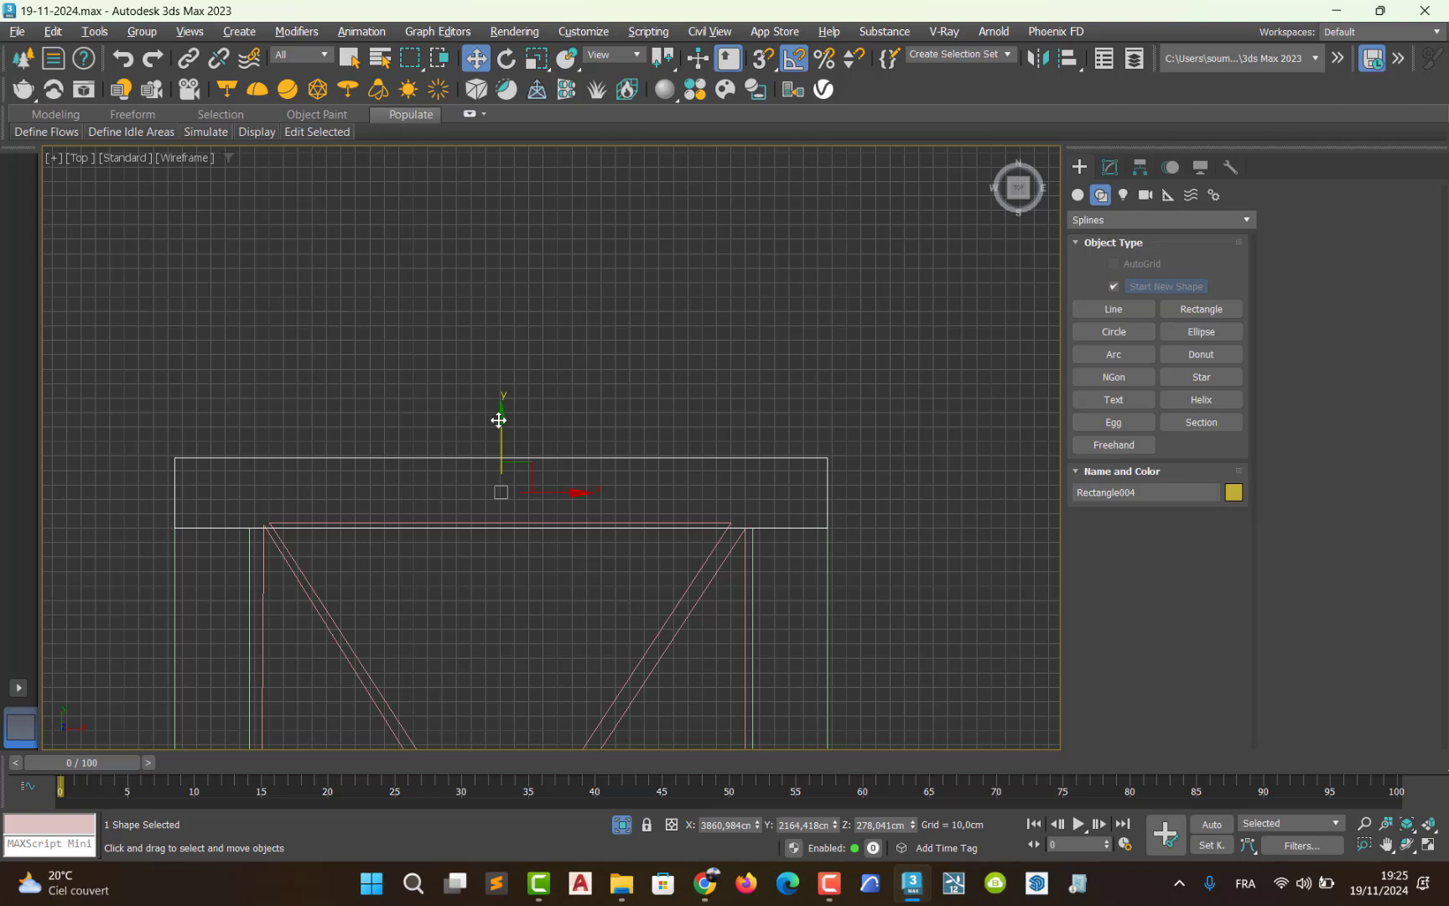
drag(498, 419, 501, 413)
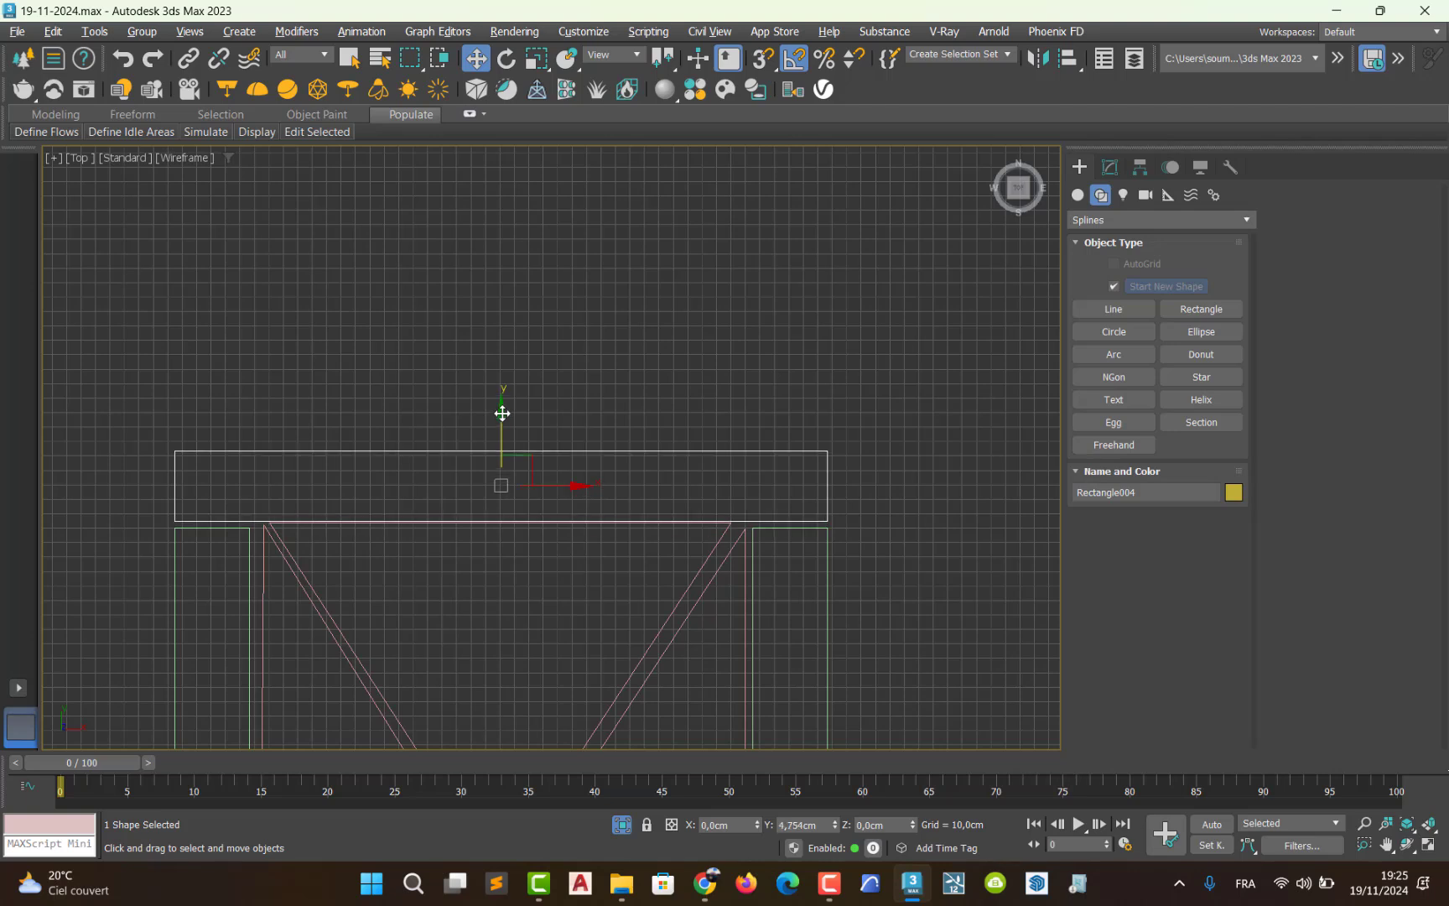
- Edit the vertices of the triangles' base Line and move the upper triangle's two top vertices down about 0.4 cm
click(637, 661)
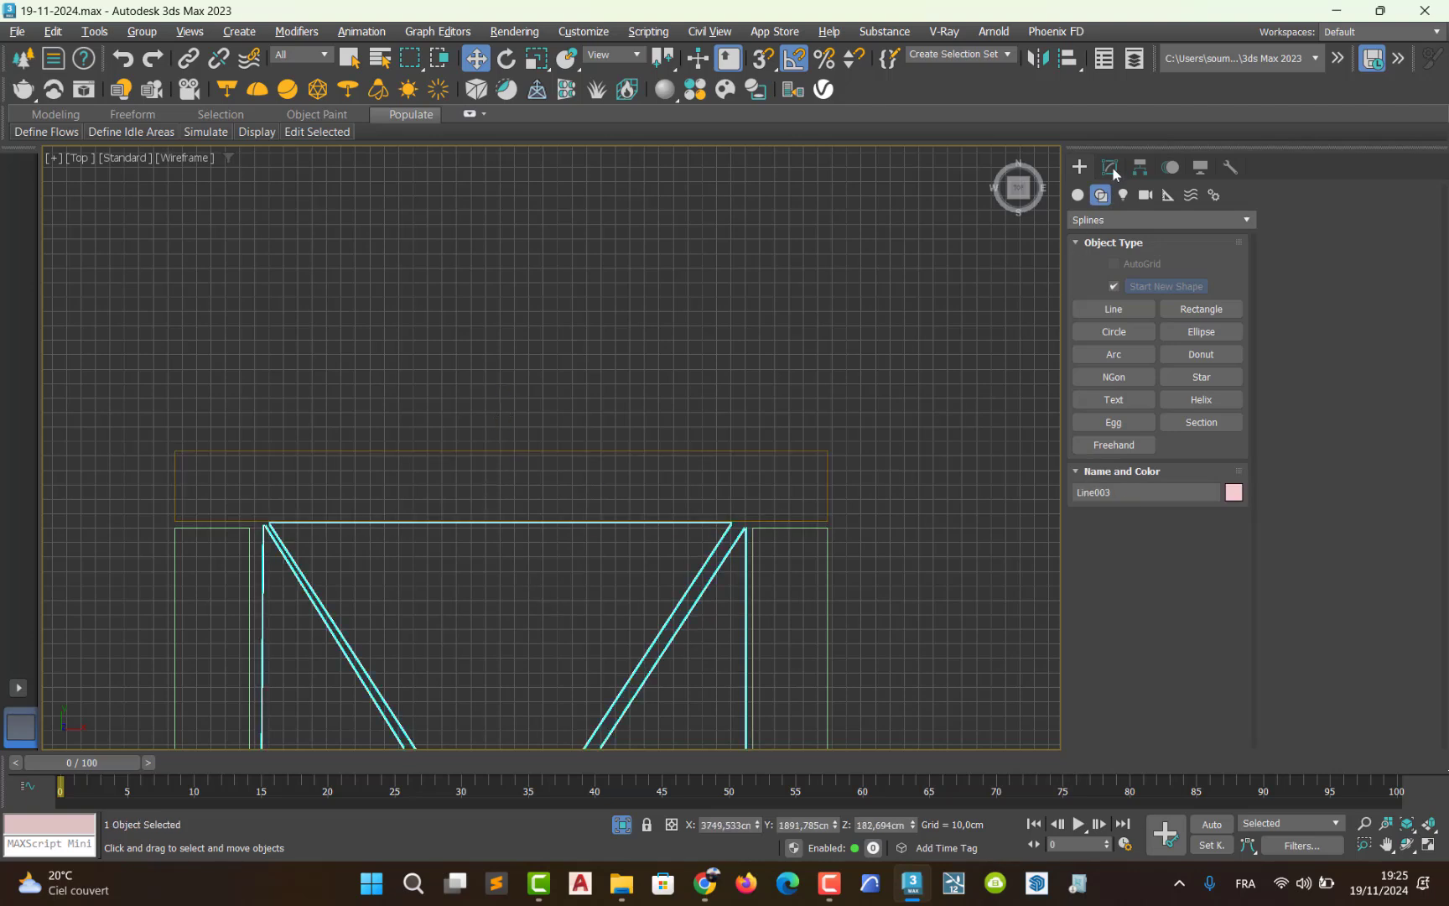
click(1111, 167)
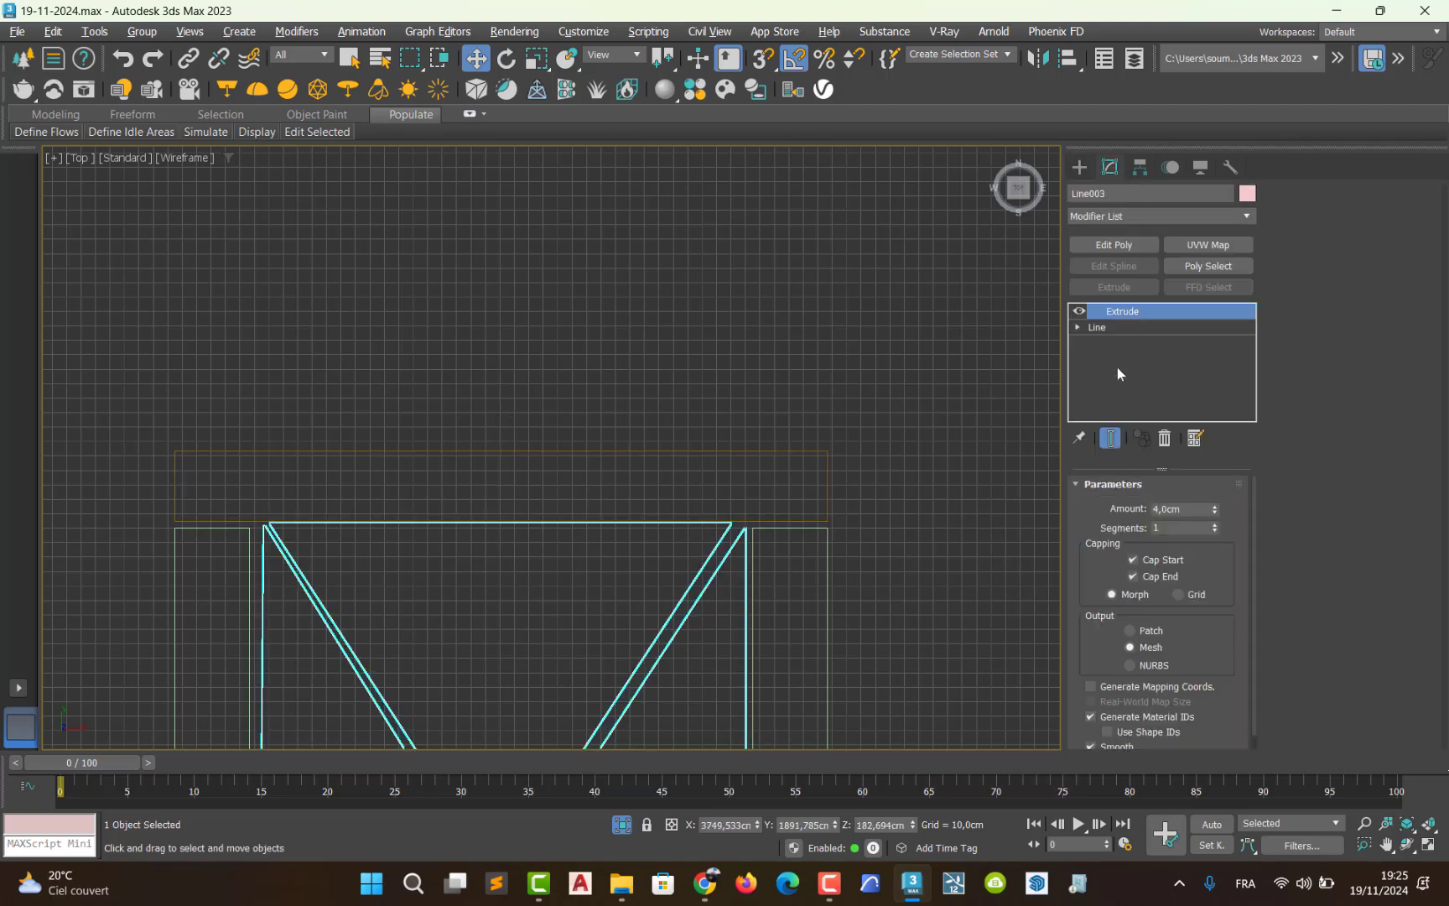
click(1095, 327)
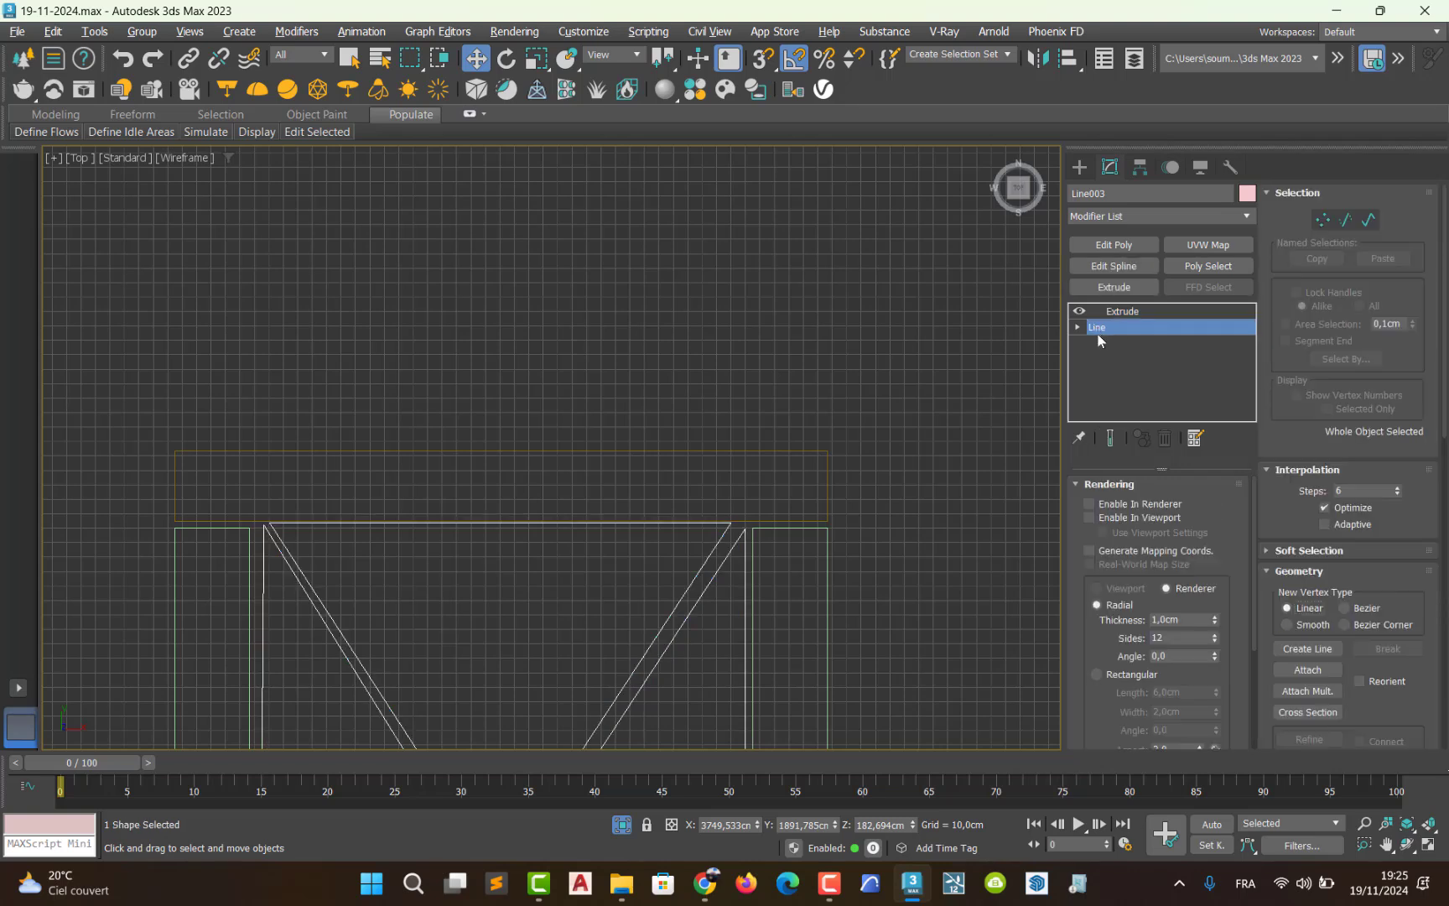
click(1322, 219)
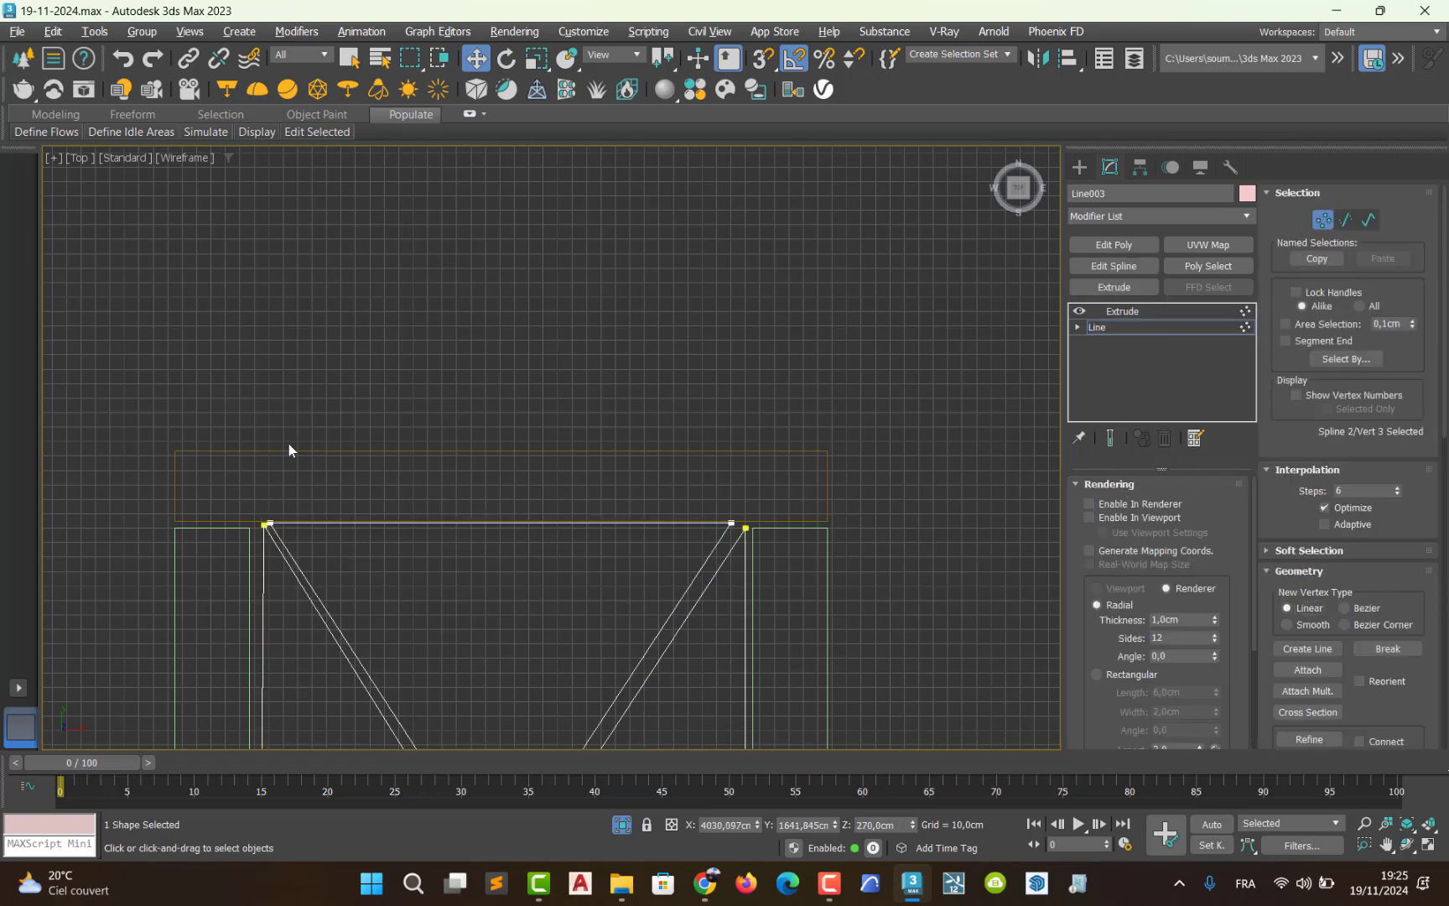
click(269, 523)
click(729, 521)
ctrl+click(269, 522)
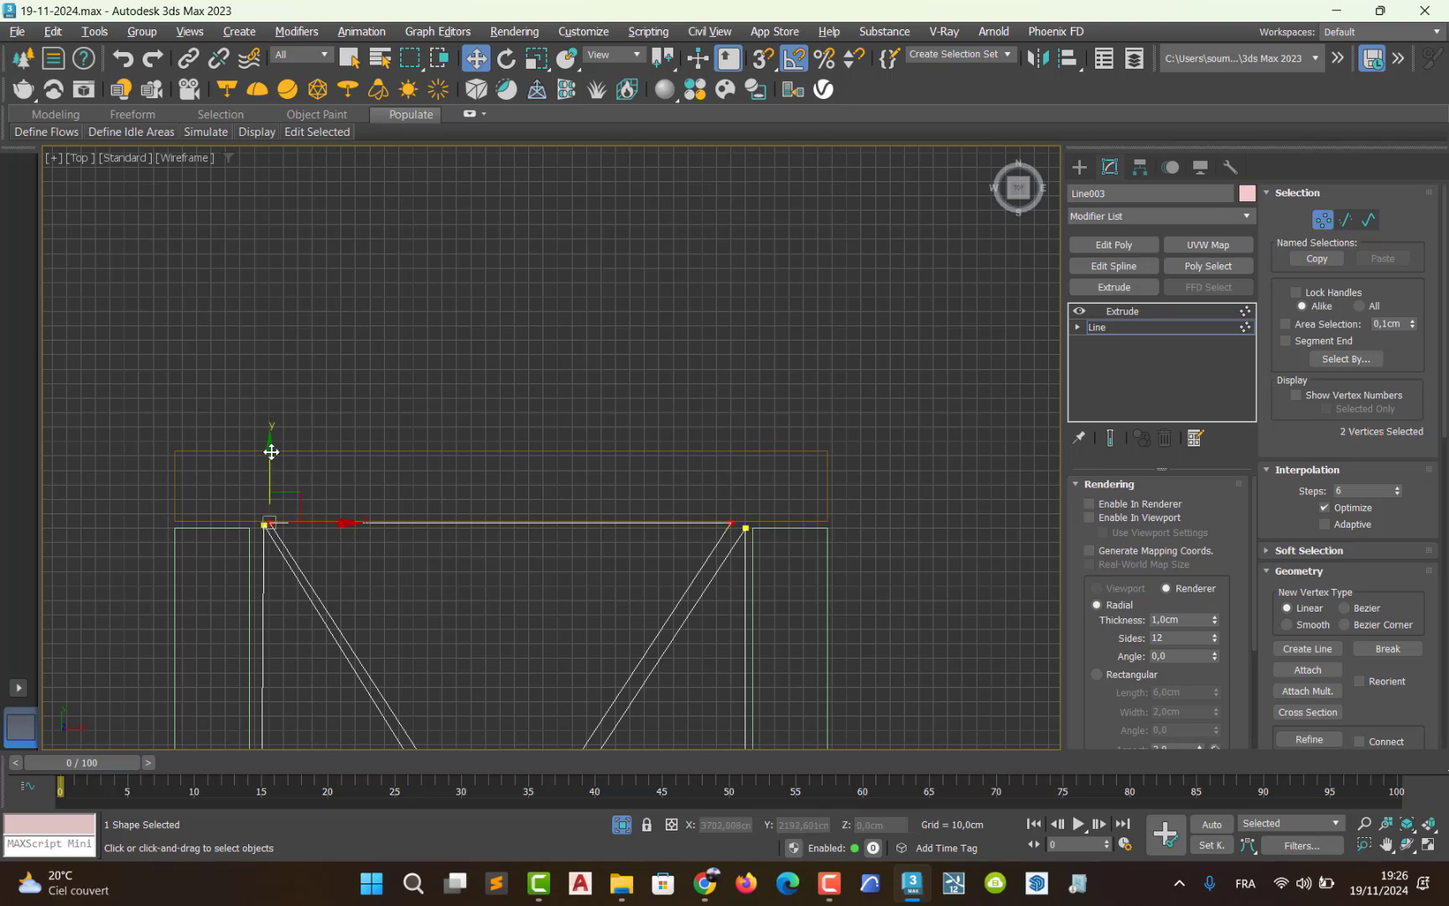
drag(271, 451, 268, 452)
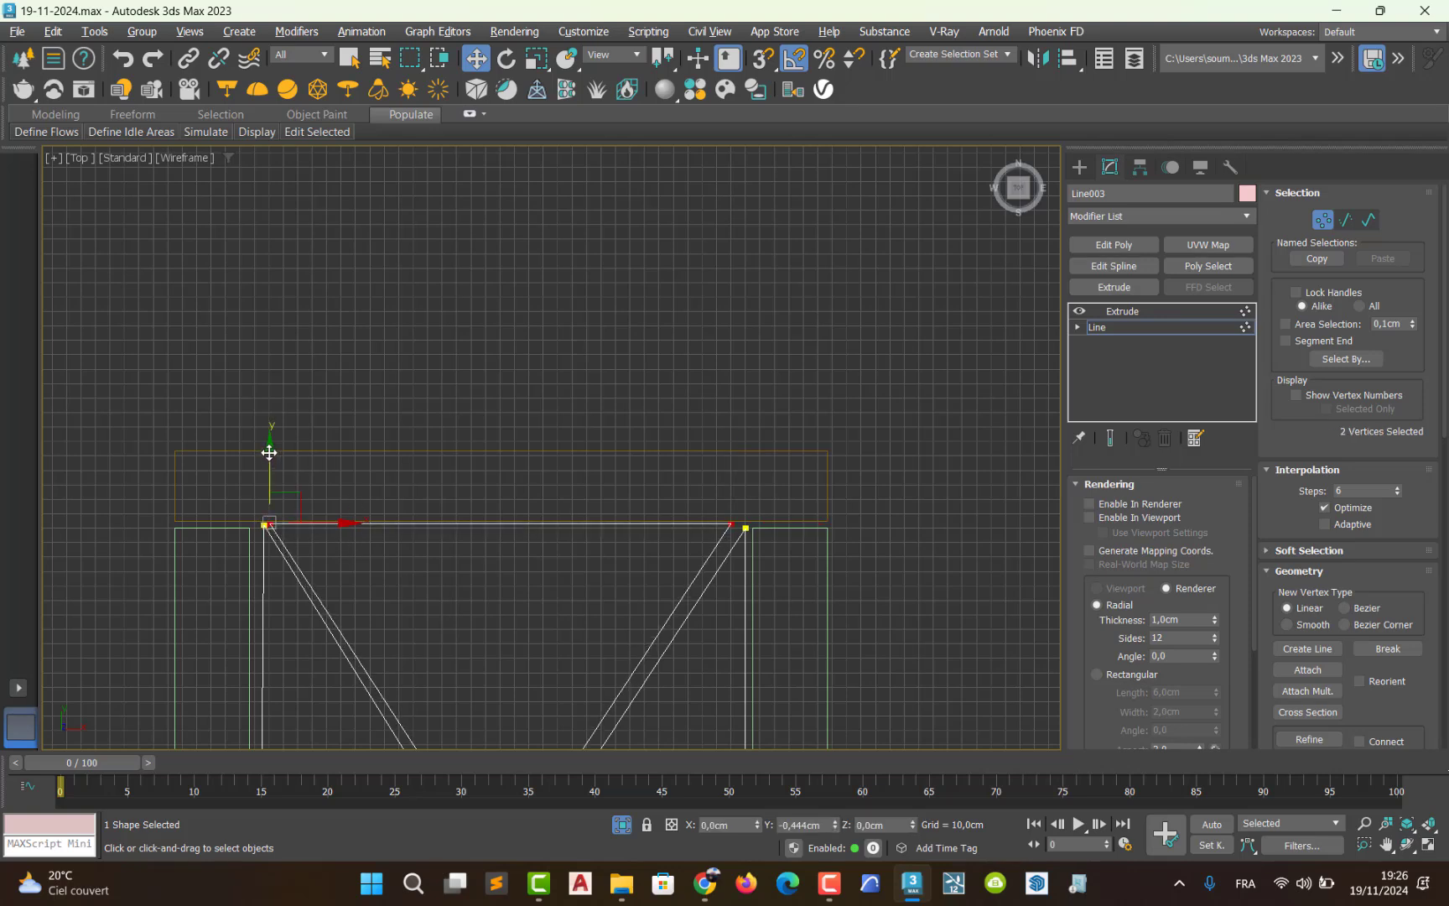
- Move the upper triangle's top-right vertex down about 3 cm, level with the adjacent triangle's corner
click(730, 525)
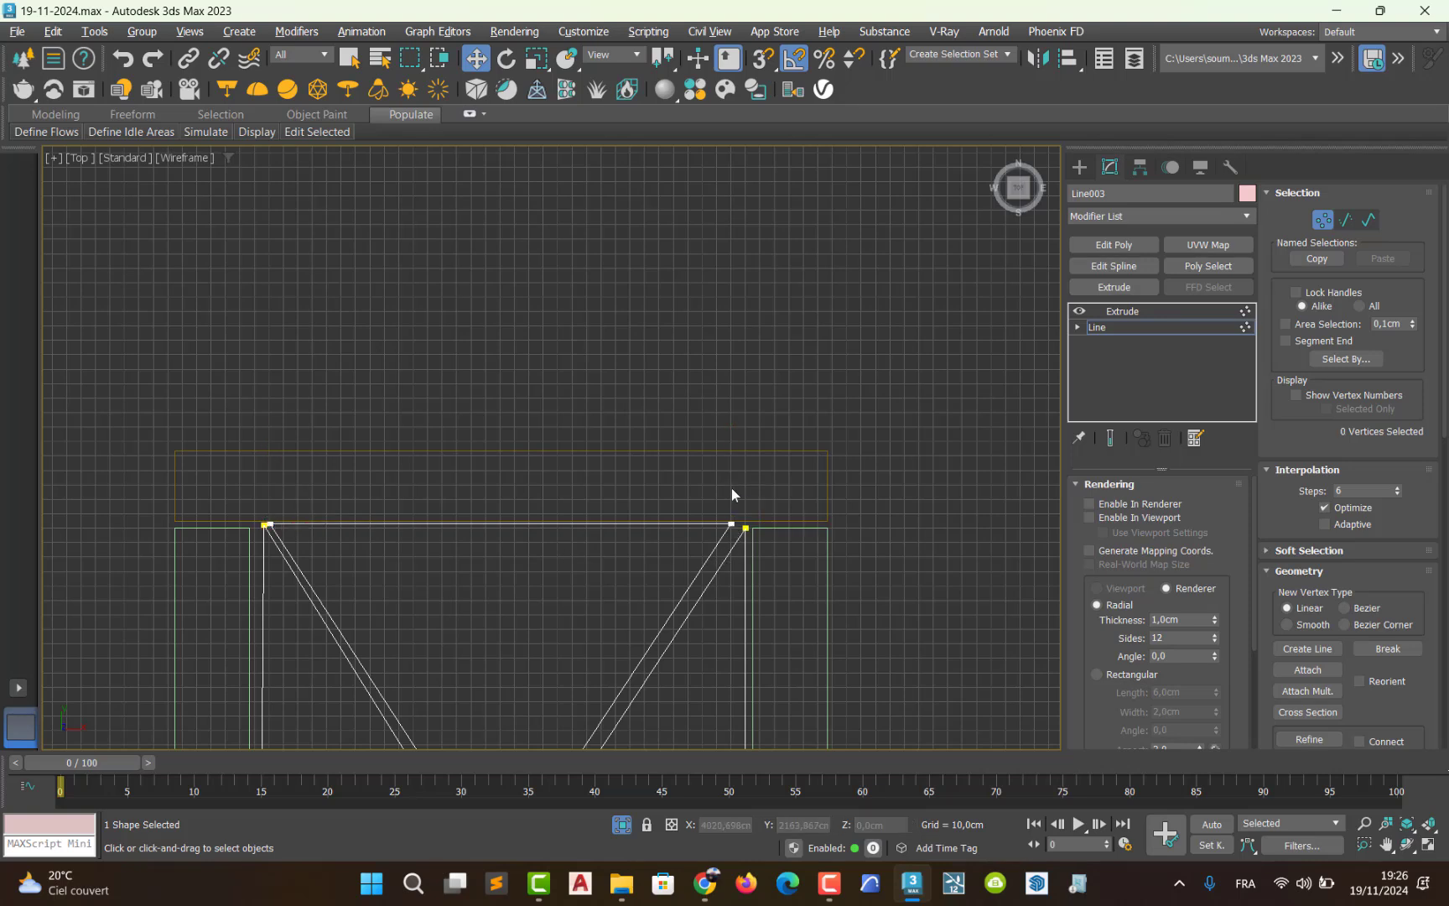
click(730, 524)
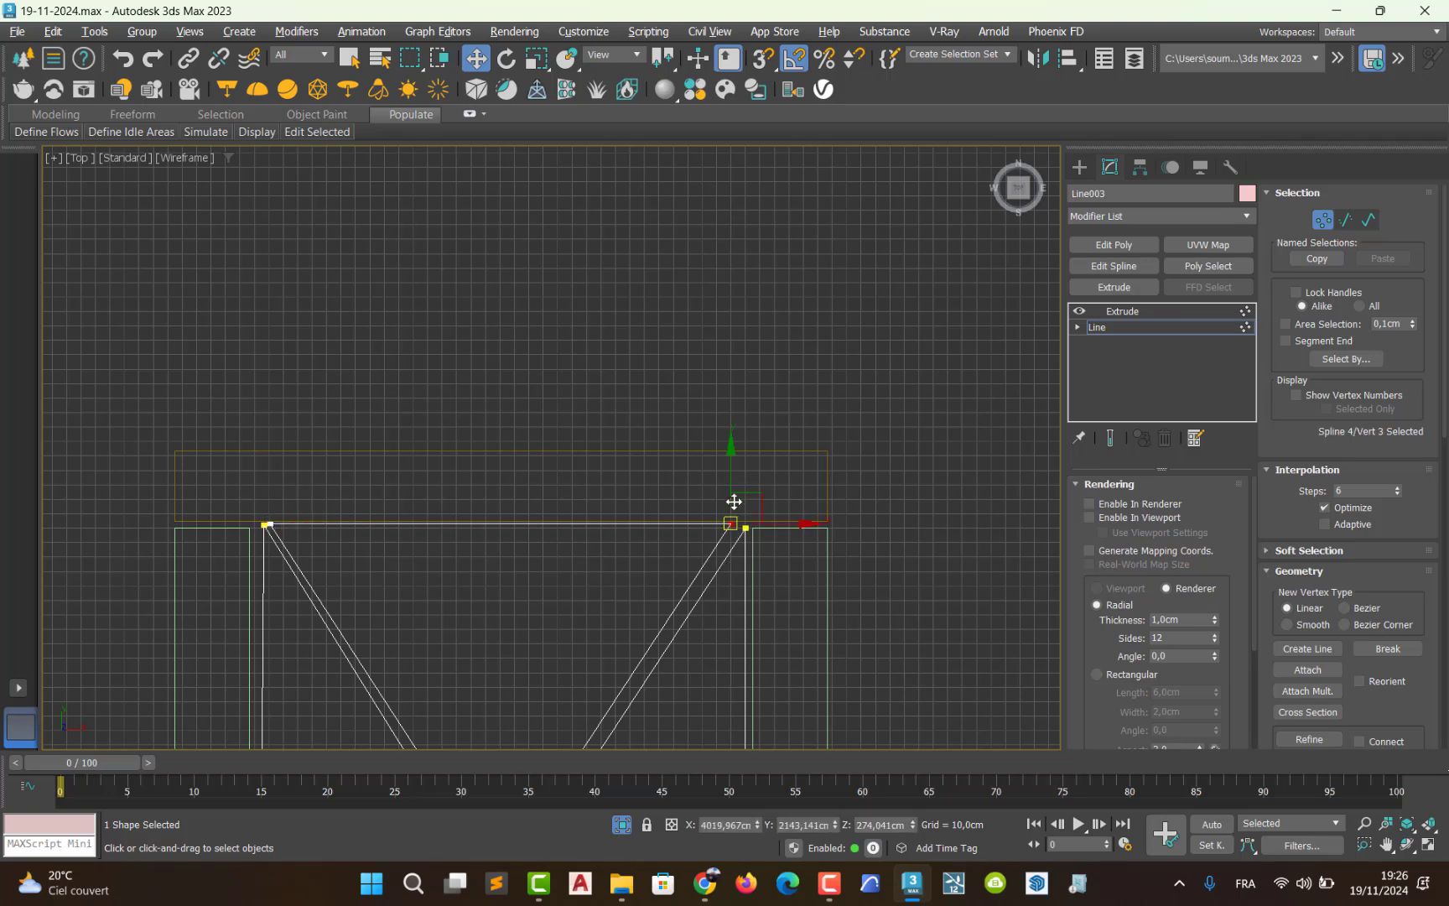
drag(733, 471, 734, 476)
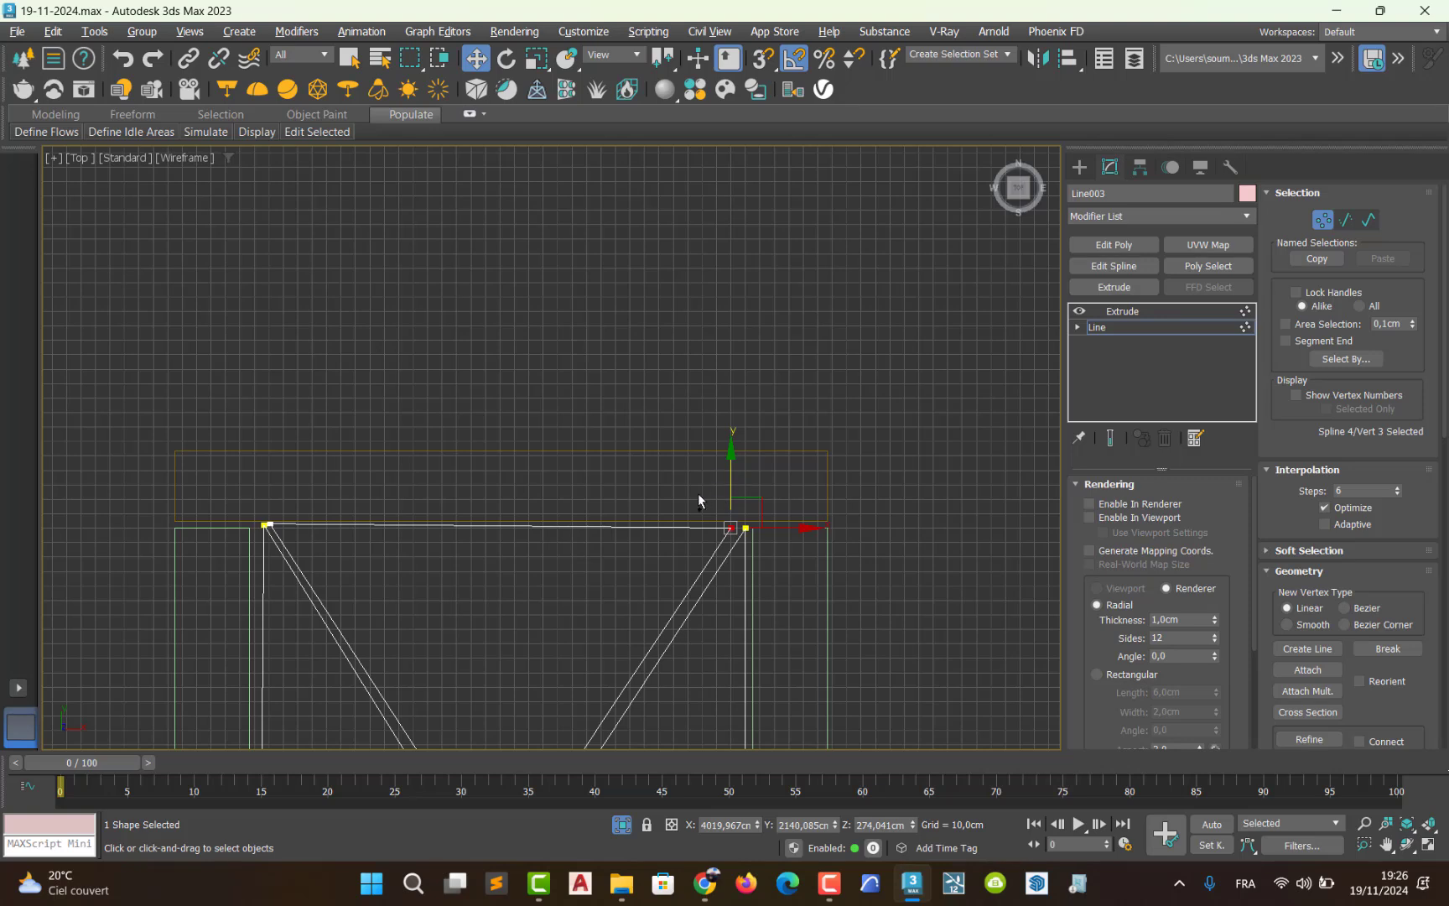
- Undo the last move of the upper triangle's top-right vertex, compare its Y coordinate with the top-left vertex's, and leave vertex editing
key(ctrl+z)
click(799, 824)
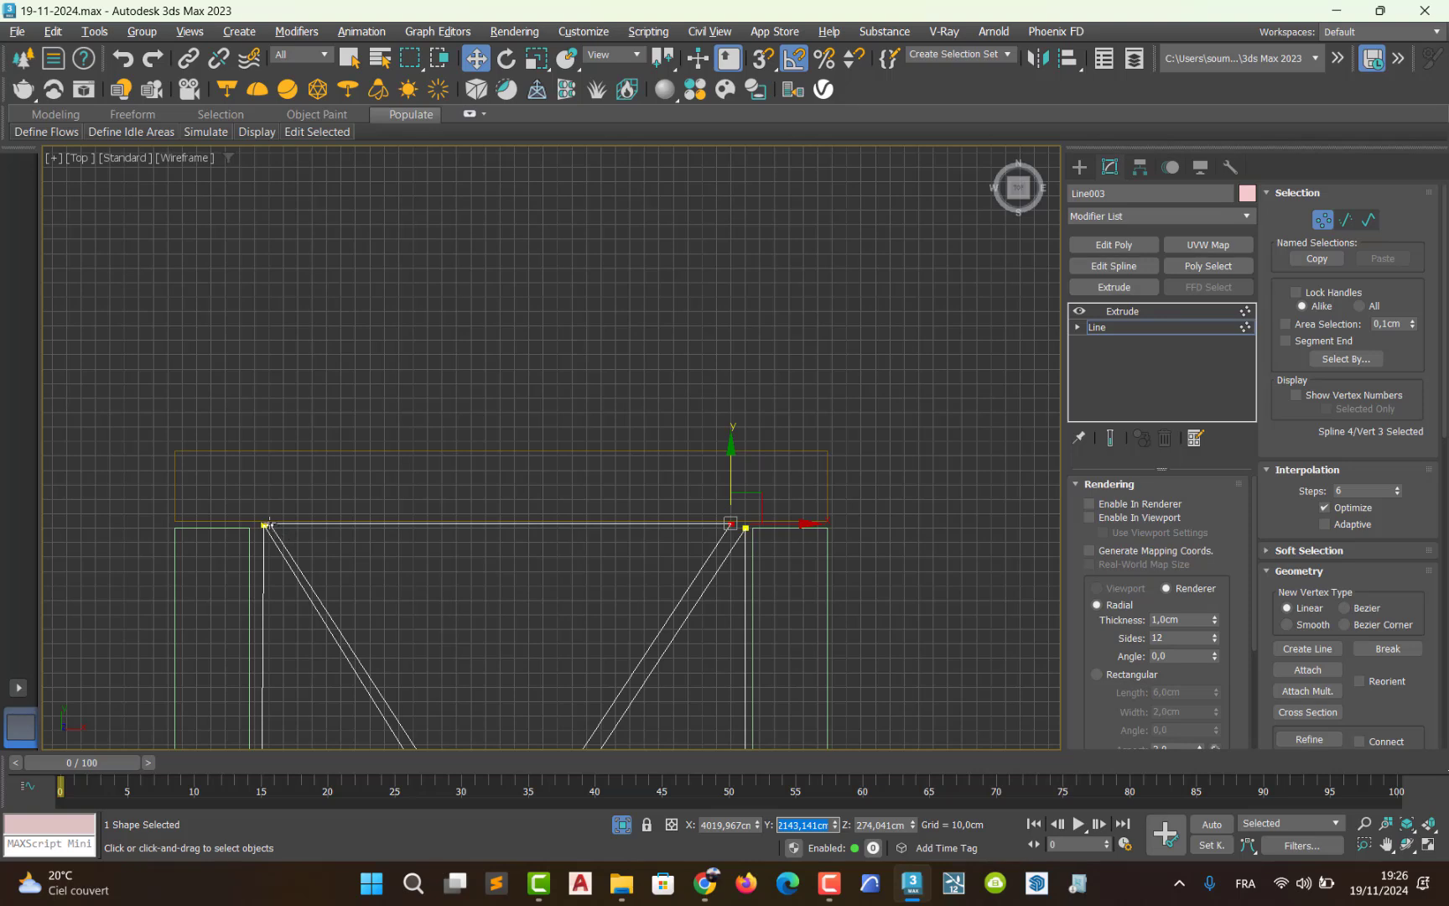
key(ctrl+z)
click(800, 824)
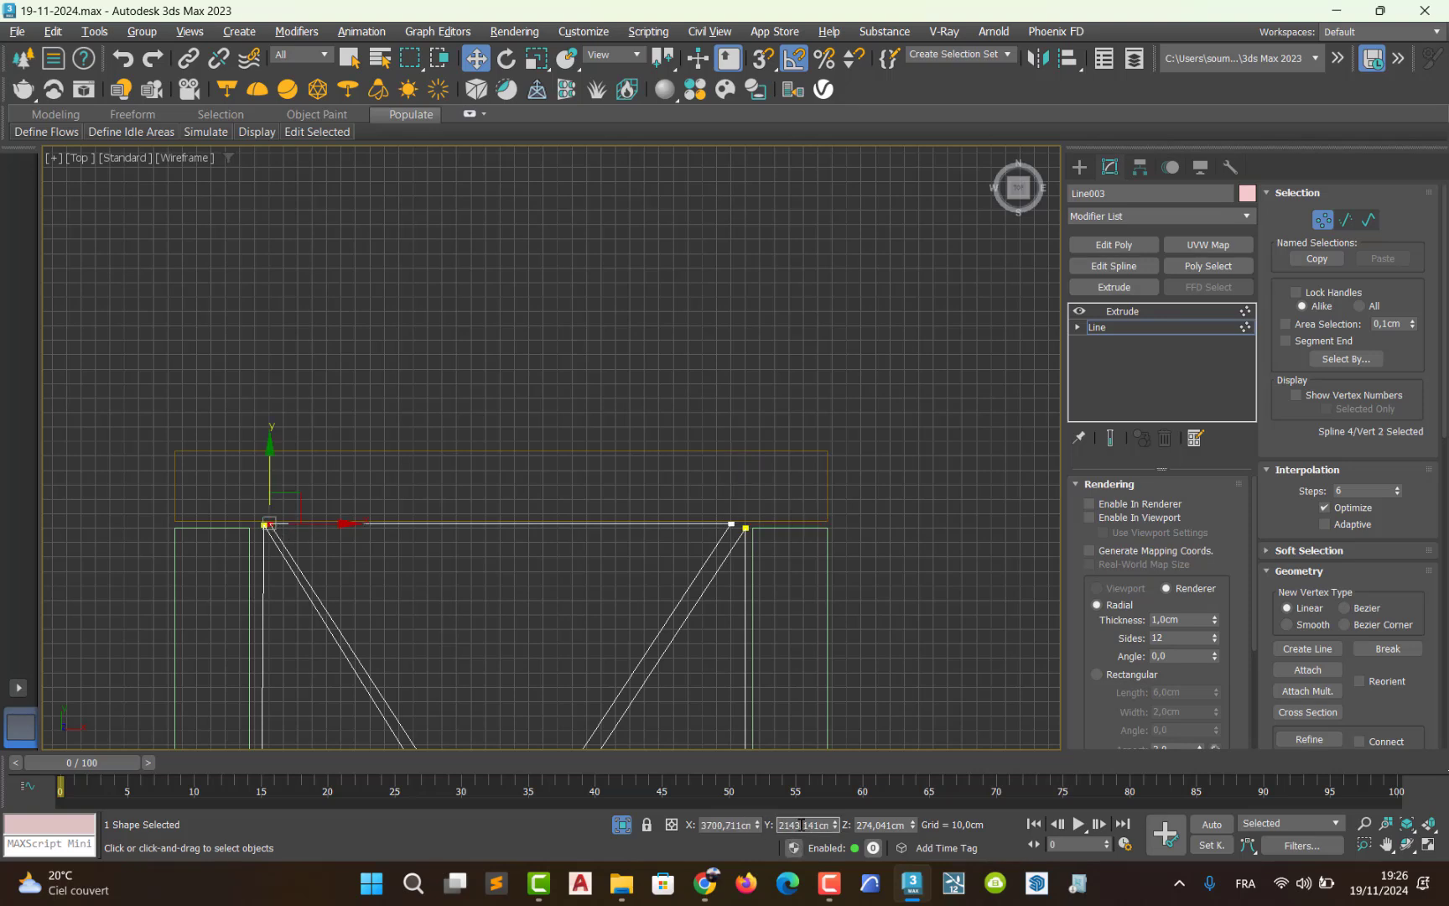
click(791, 823)
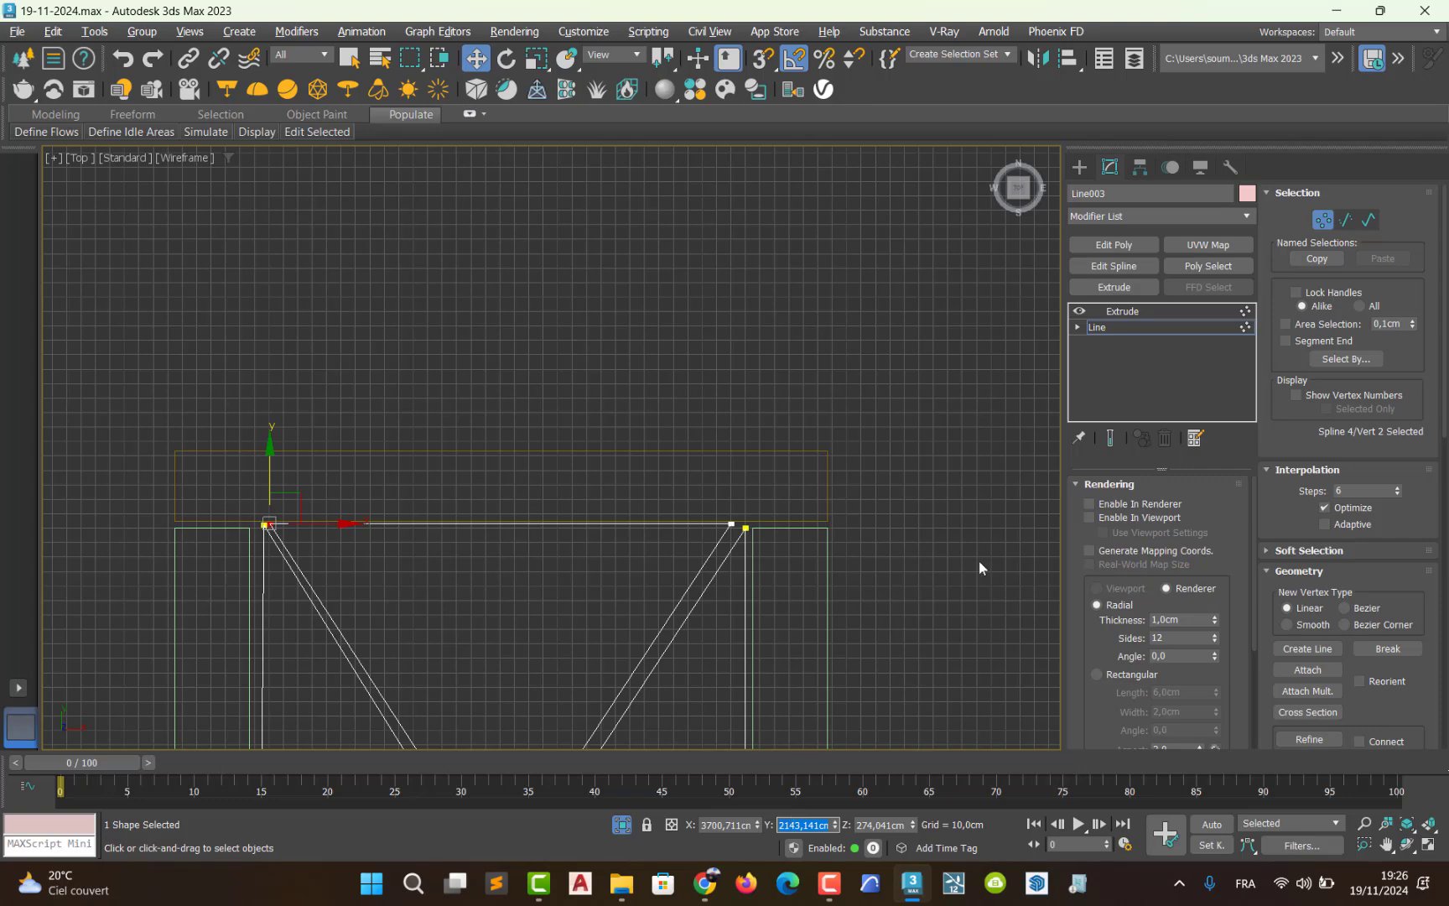
click(1322, 219)
- Return the triangles to their Extrude level and show them in a perspective view
middle_drag(711, 619, 695, 581)
key(alt+w)
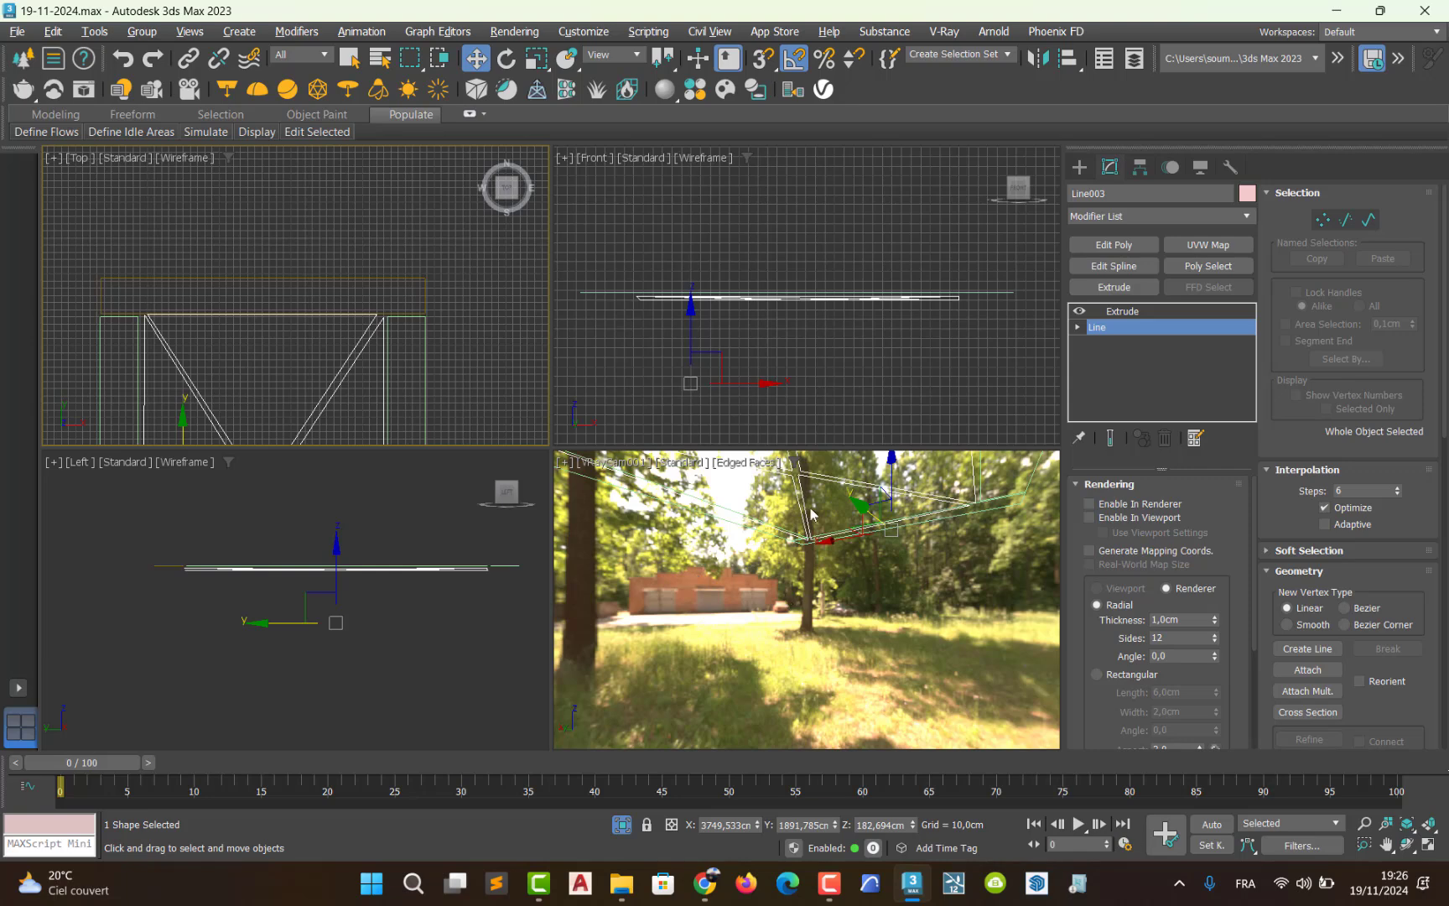
key(alt+w)
middle_drag(723, 257, 695, 399)
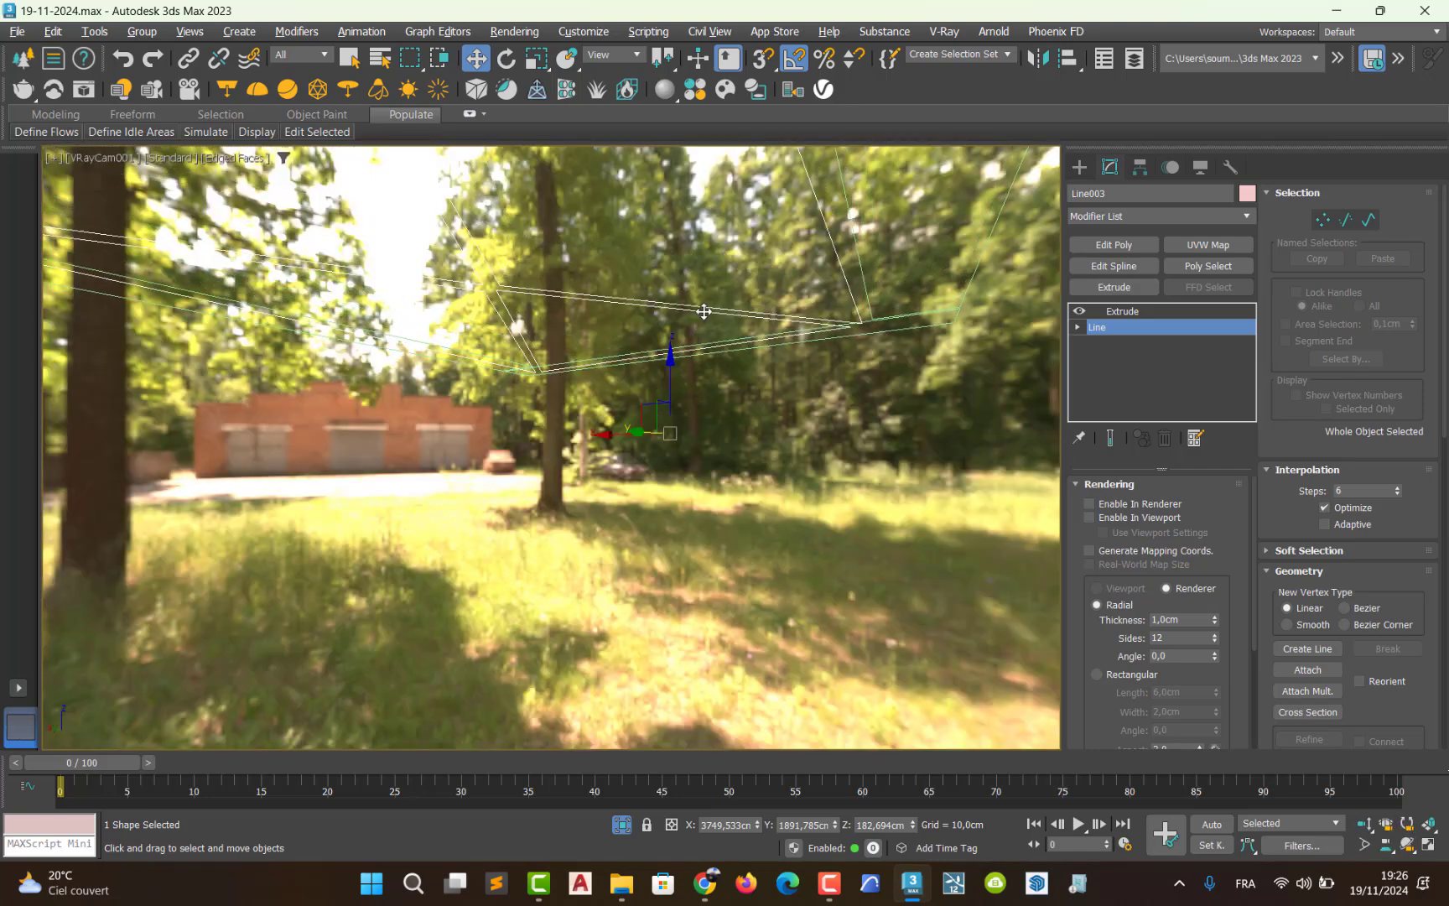
key(Up)
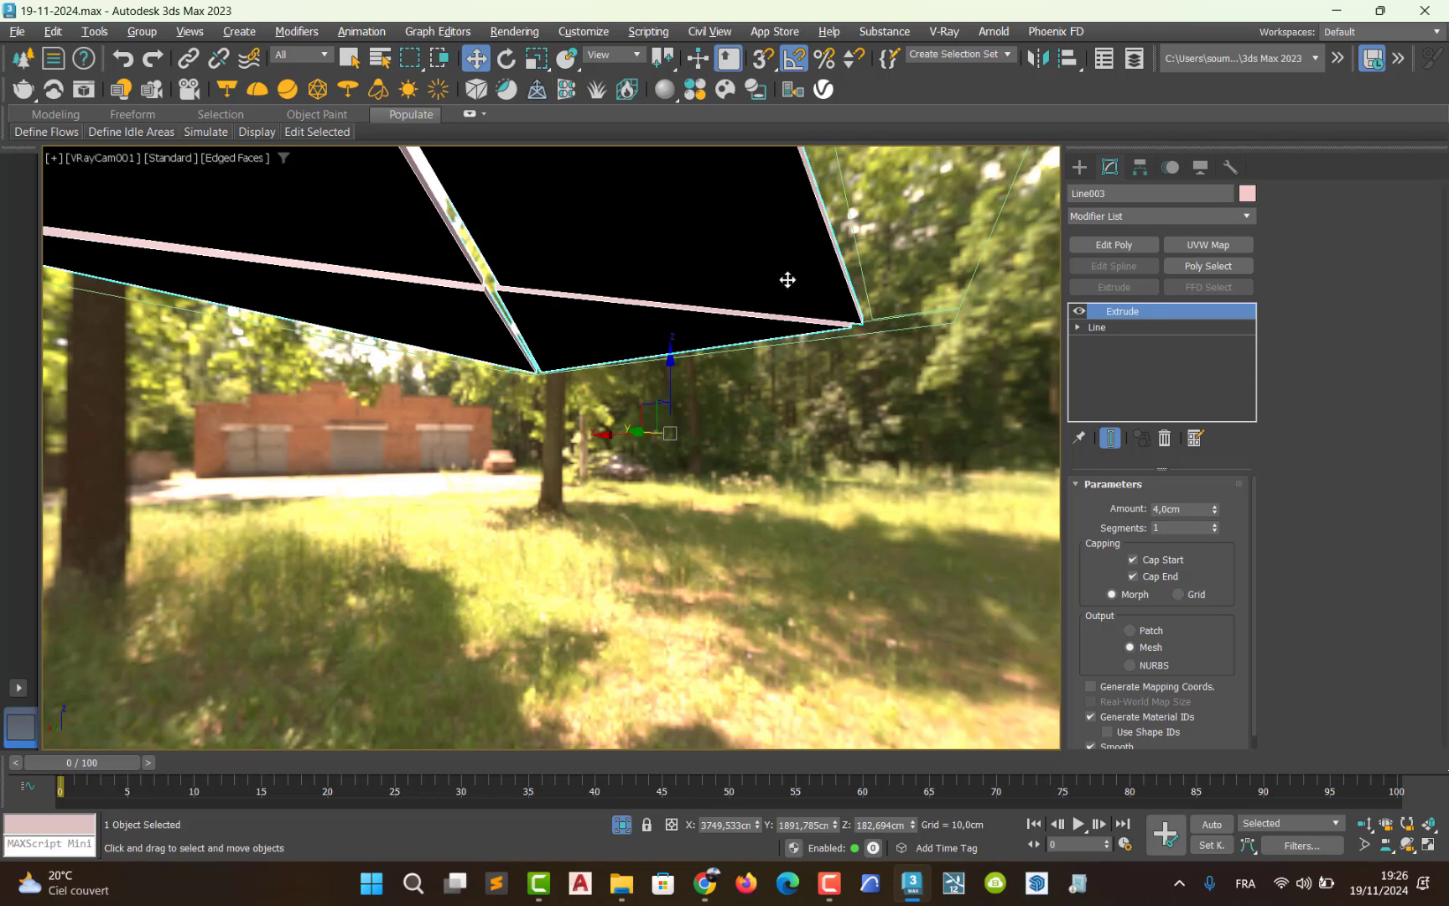
key(p)
alt+middle_drag(805, 272, 707, 490)
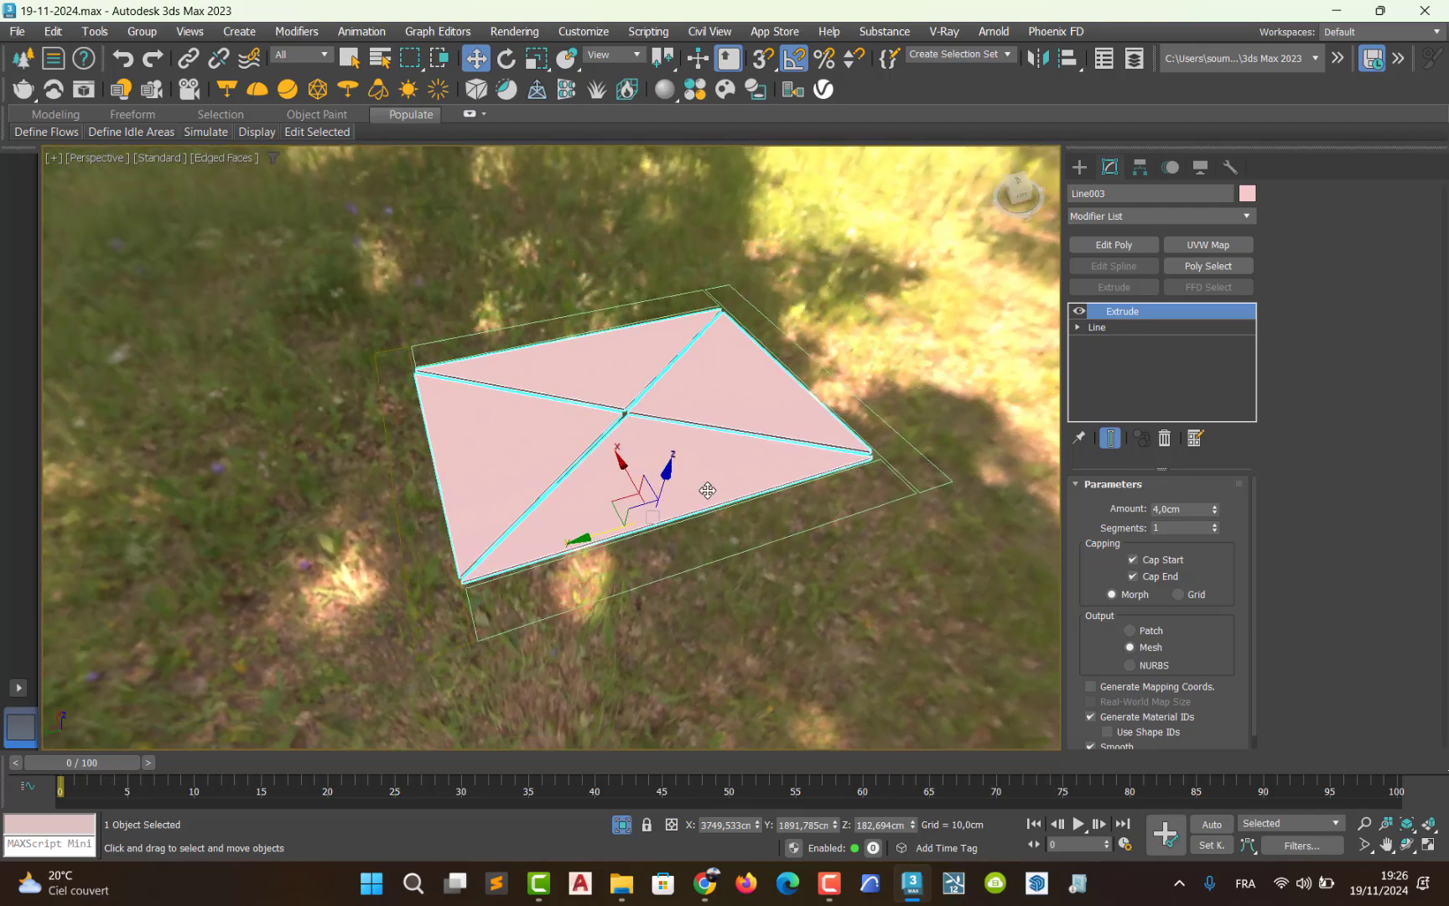
- Copy the triangles' 4 cm Extrude modifier as an instance onto the rectangular strips framing the ceiling
scroll(824, 511, up, 4)
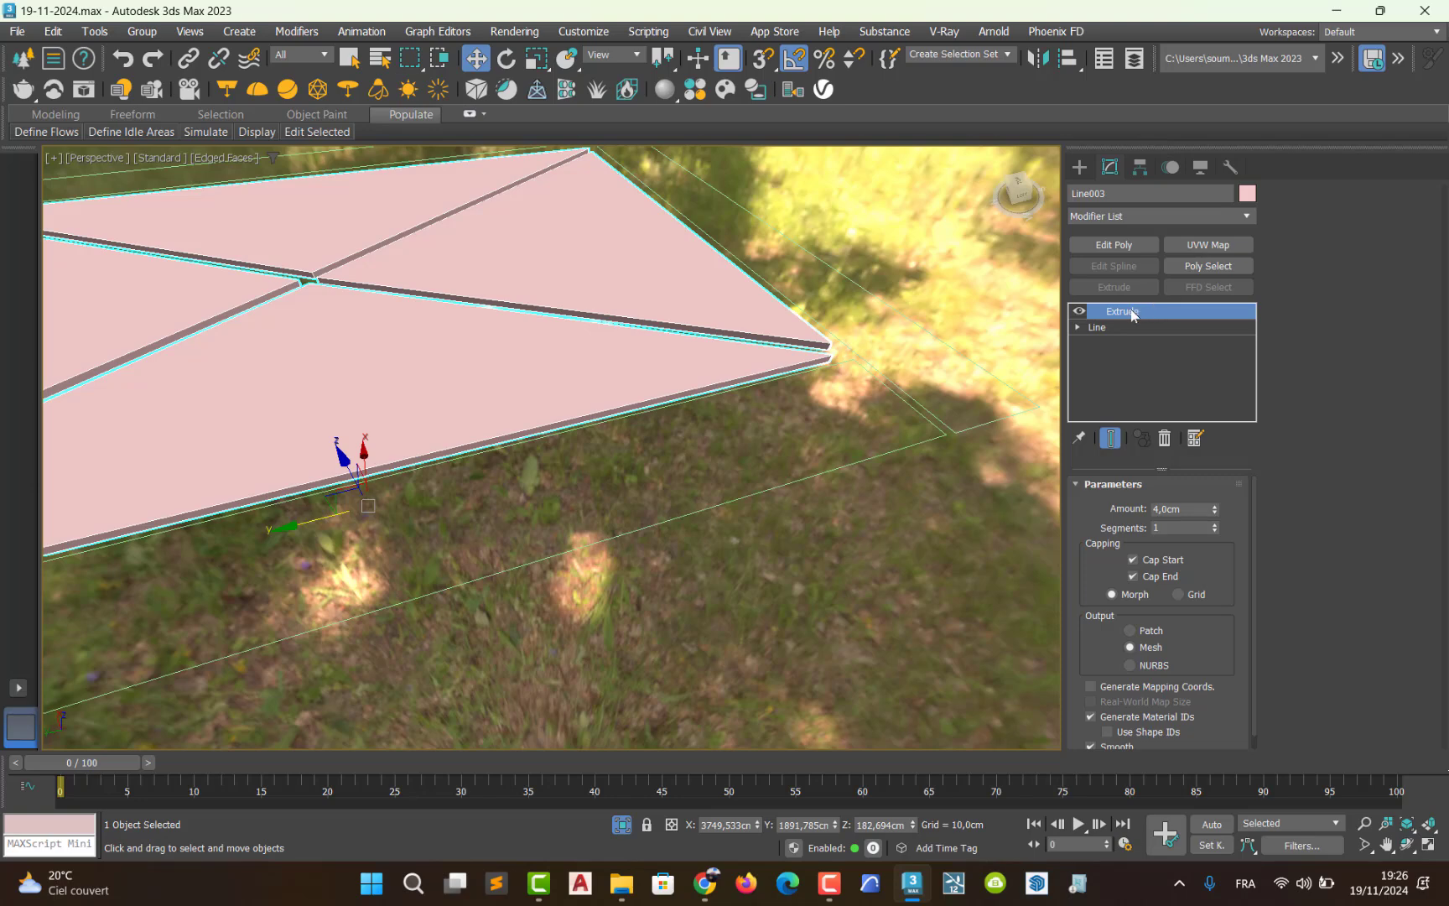
drag(1131, 314, 856, 456)
drag(1117, 312, 833, 471)
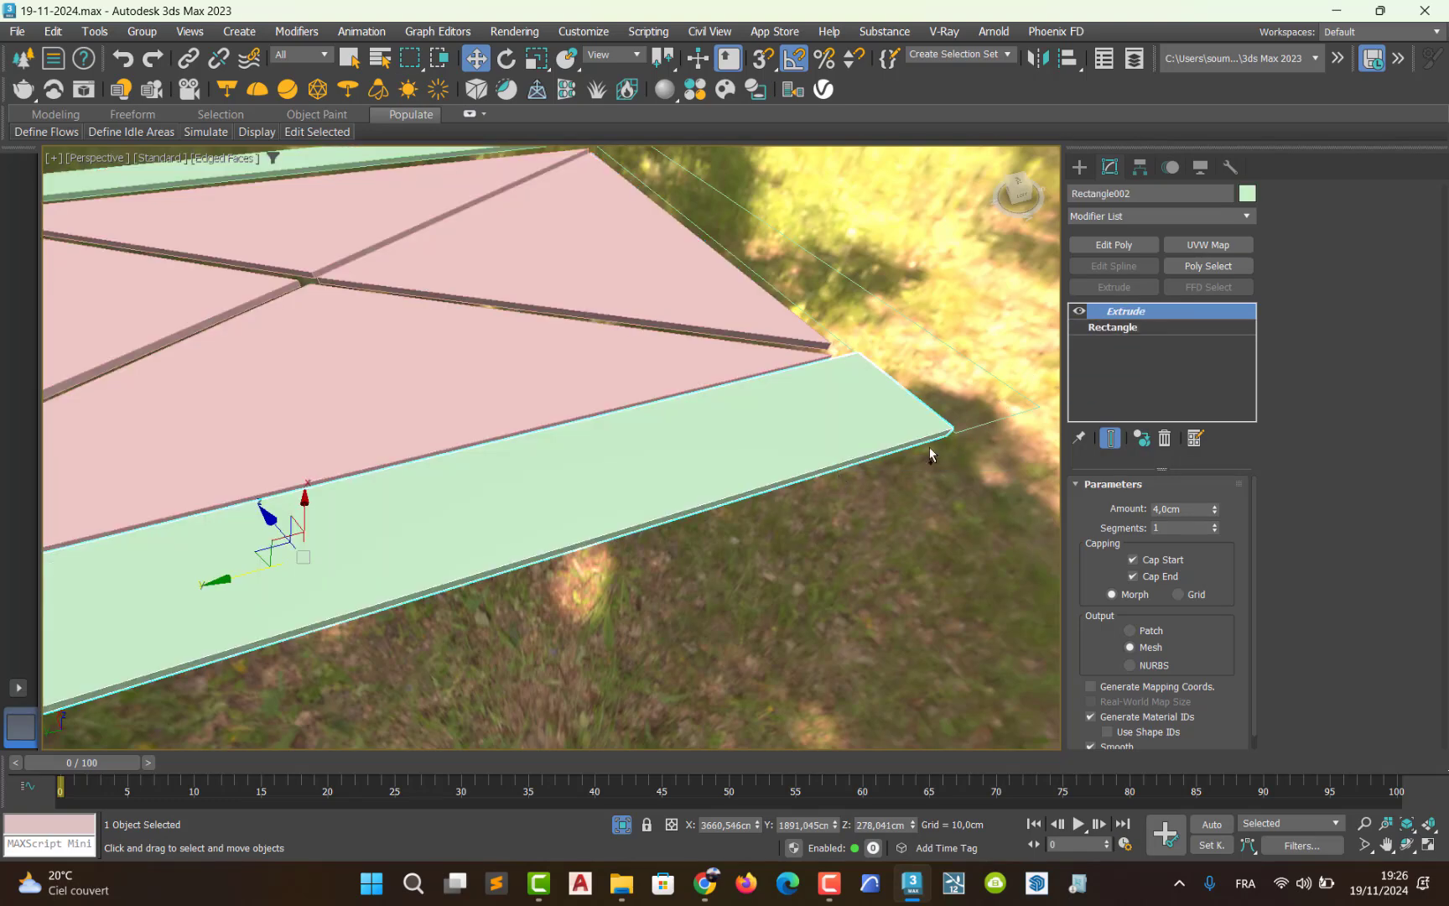
drag(1134, 316, 1013, 397)
middle_drag(541, 364, 869, 546)
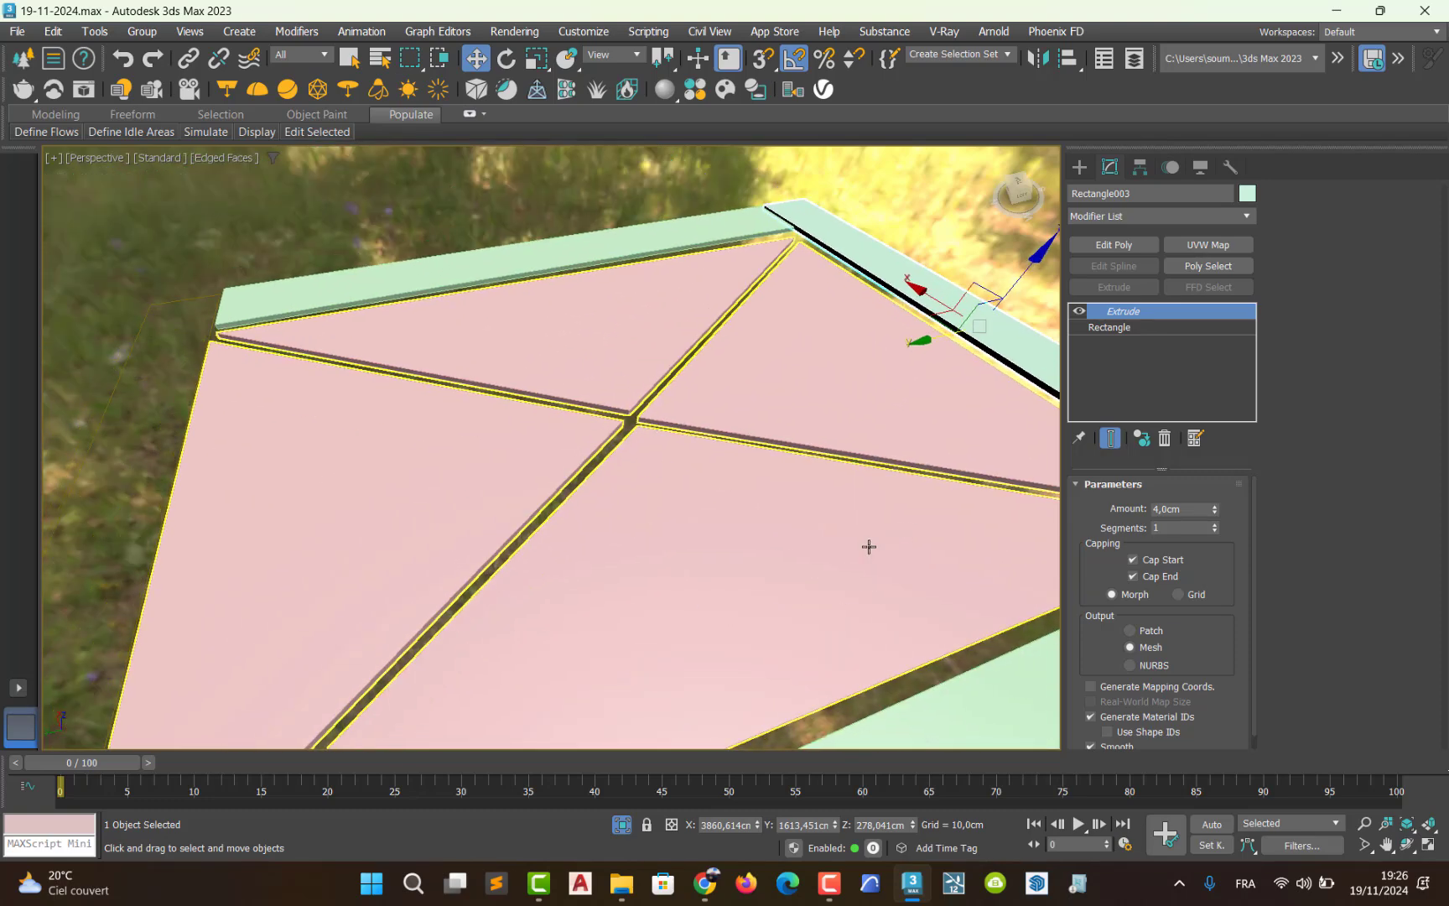
middle_drag(598, 598, 901, 538)
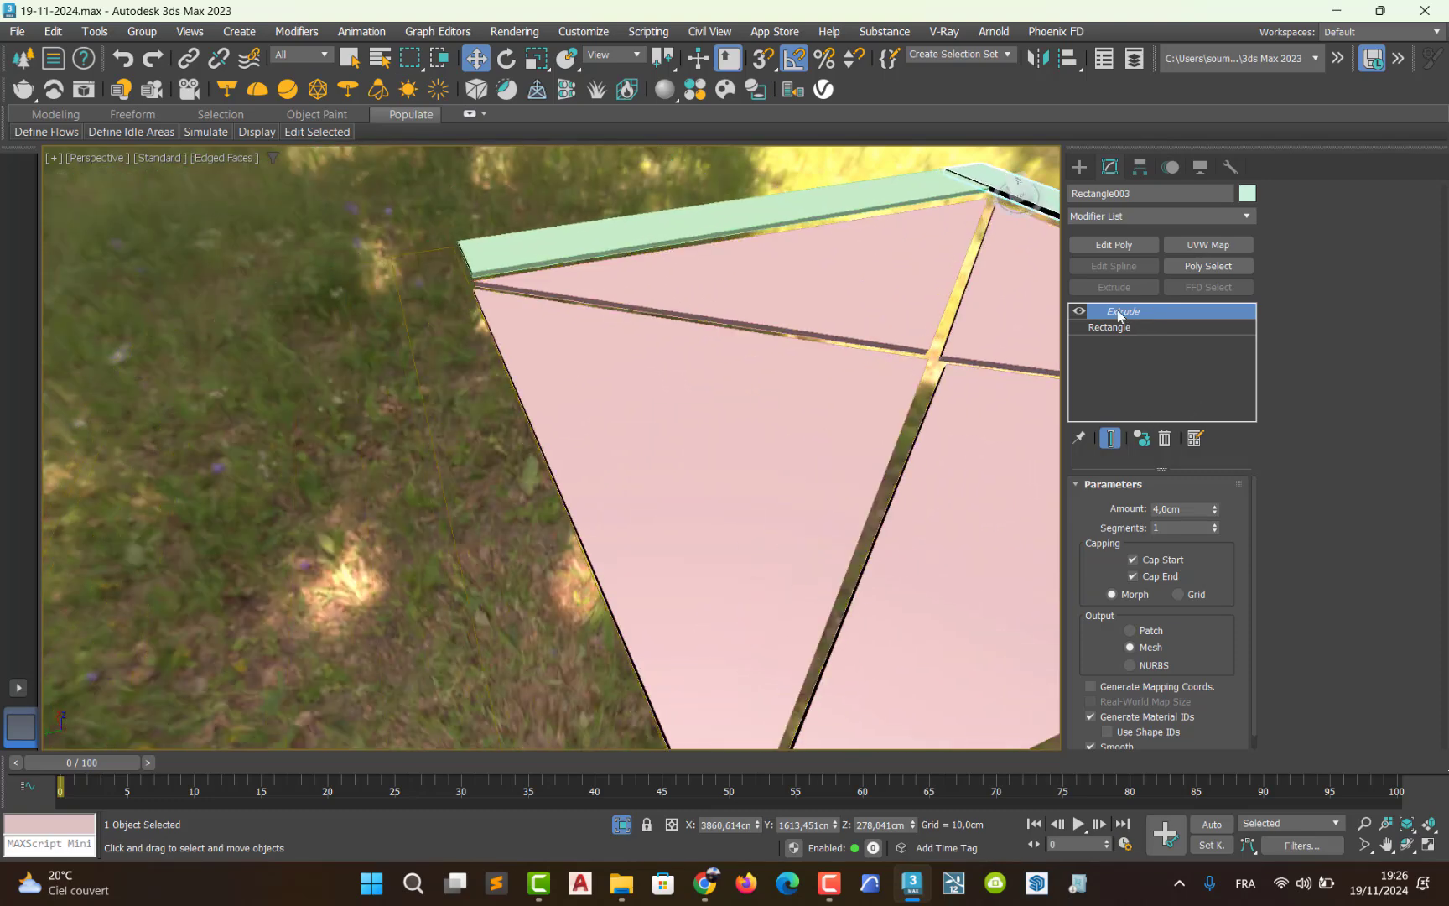
drag(1118, 315, 468, 593)
- Try raising the shared Extrude amount to 54 cm from the end strip and undo the change
middle_drag(596, 585, 520, 455)
scroll(405, 519, down, 2)
scroll(427, 533, down, 3)
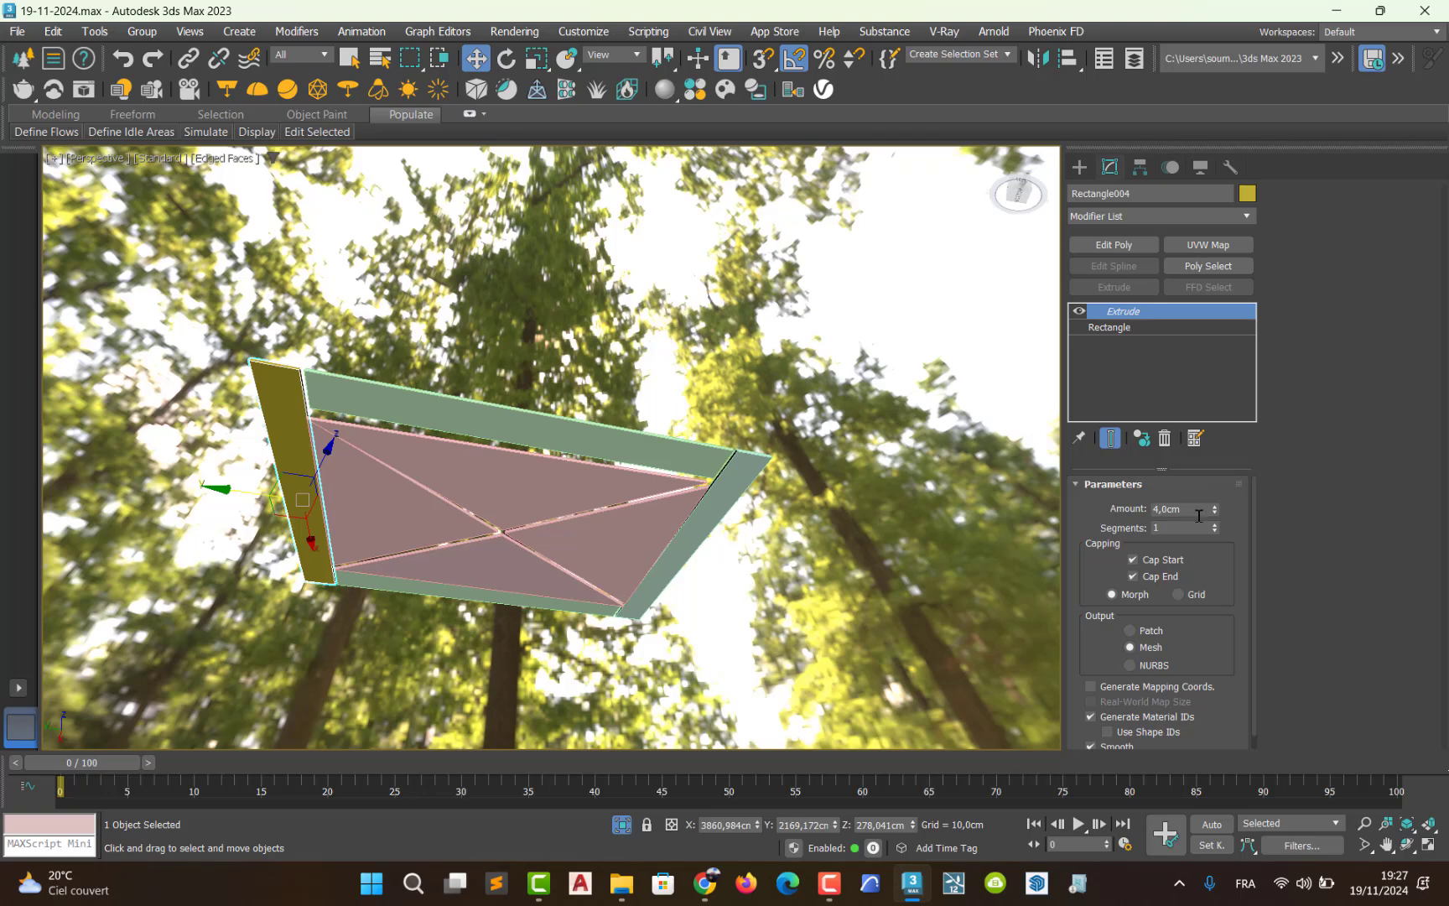
drag(1214, 513, 1134, 435)
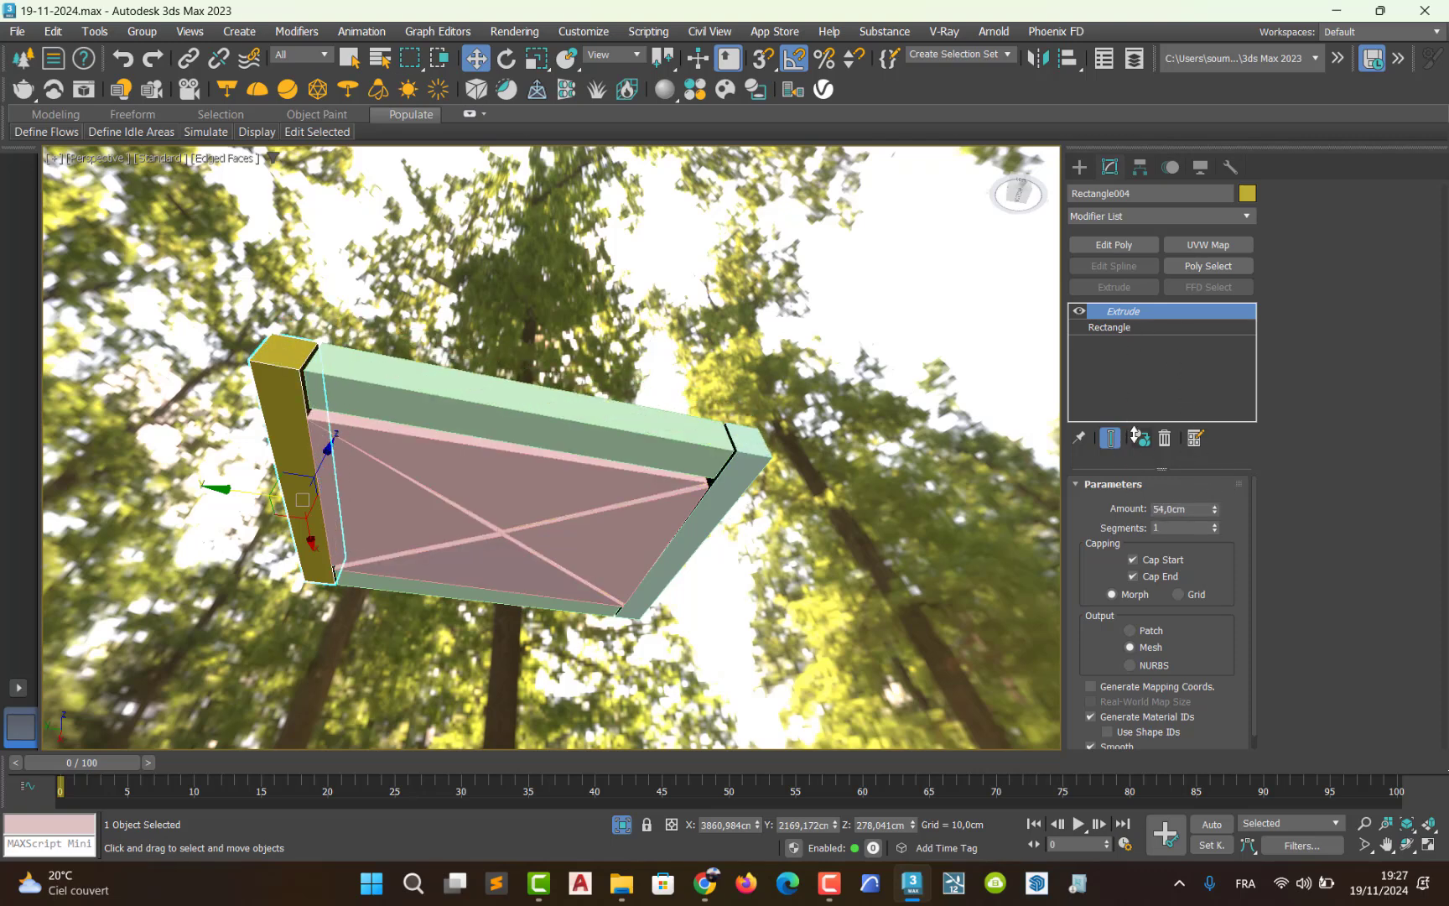
key(ctrl+z)
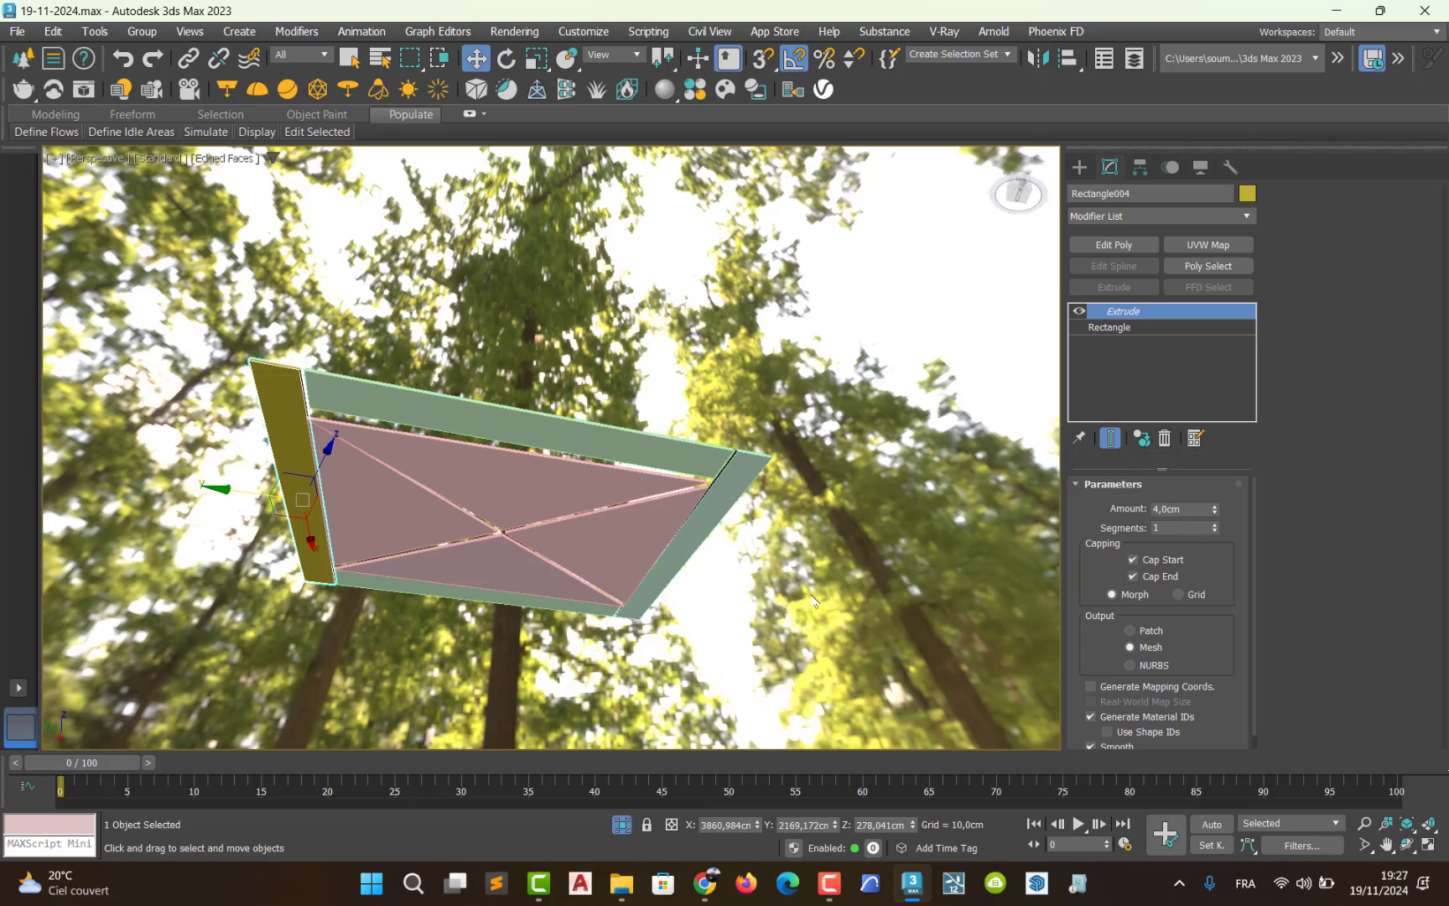
- Select the extruded triangles and all the framing strips and group them under the name plafond
drag(208, 666, 204, 660)
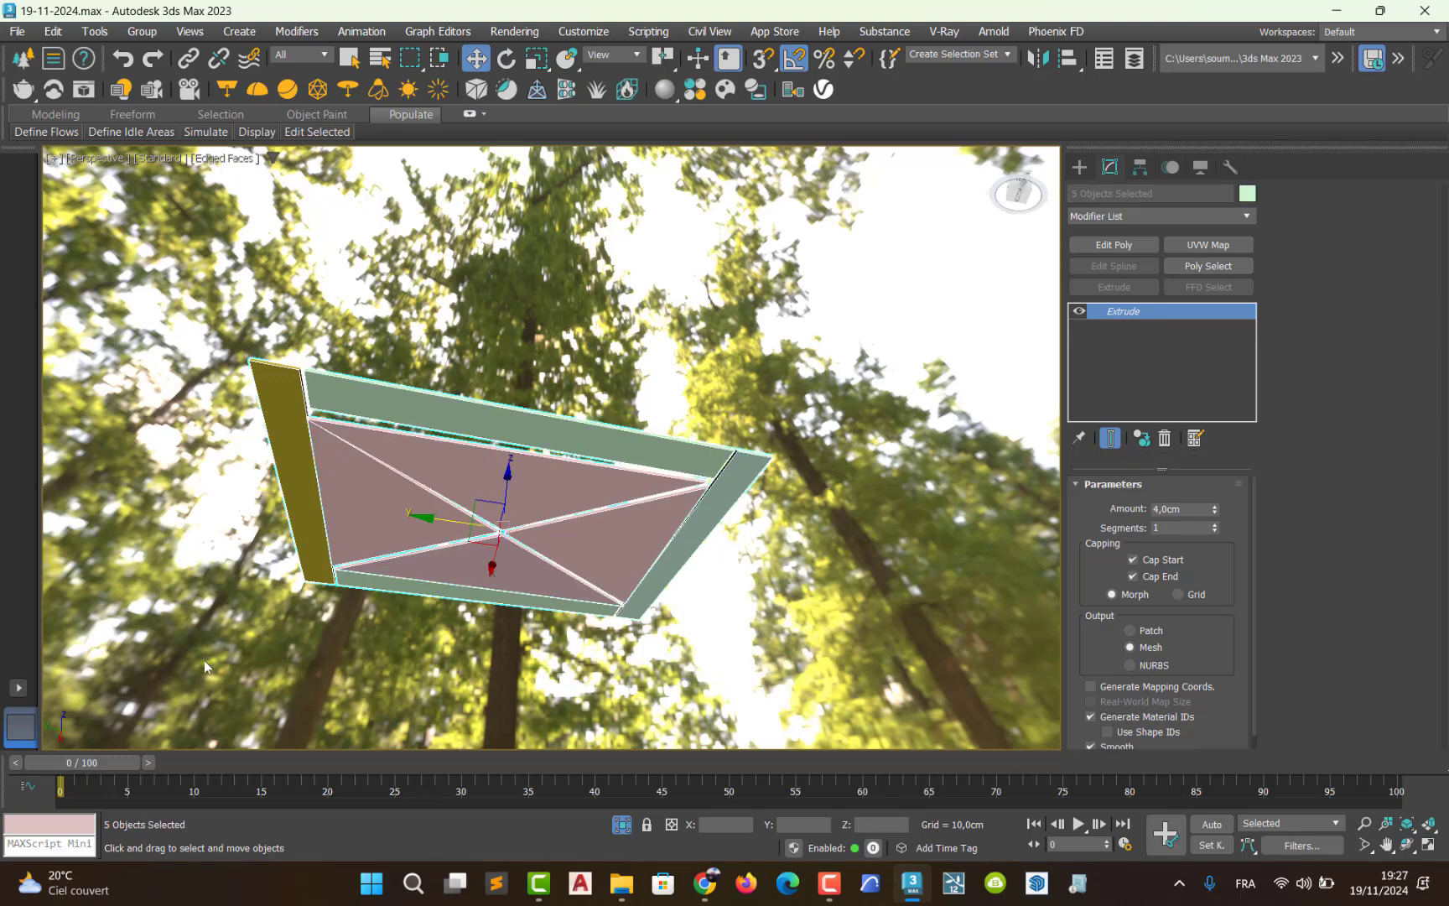
click(141, 34)
click(144, 57)
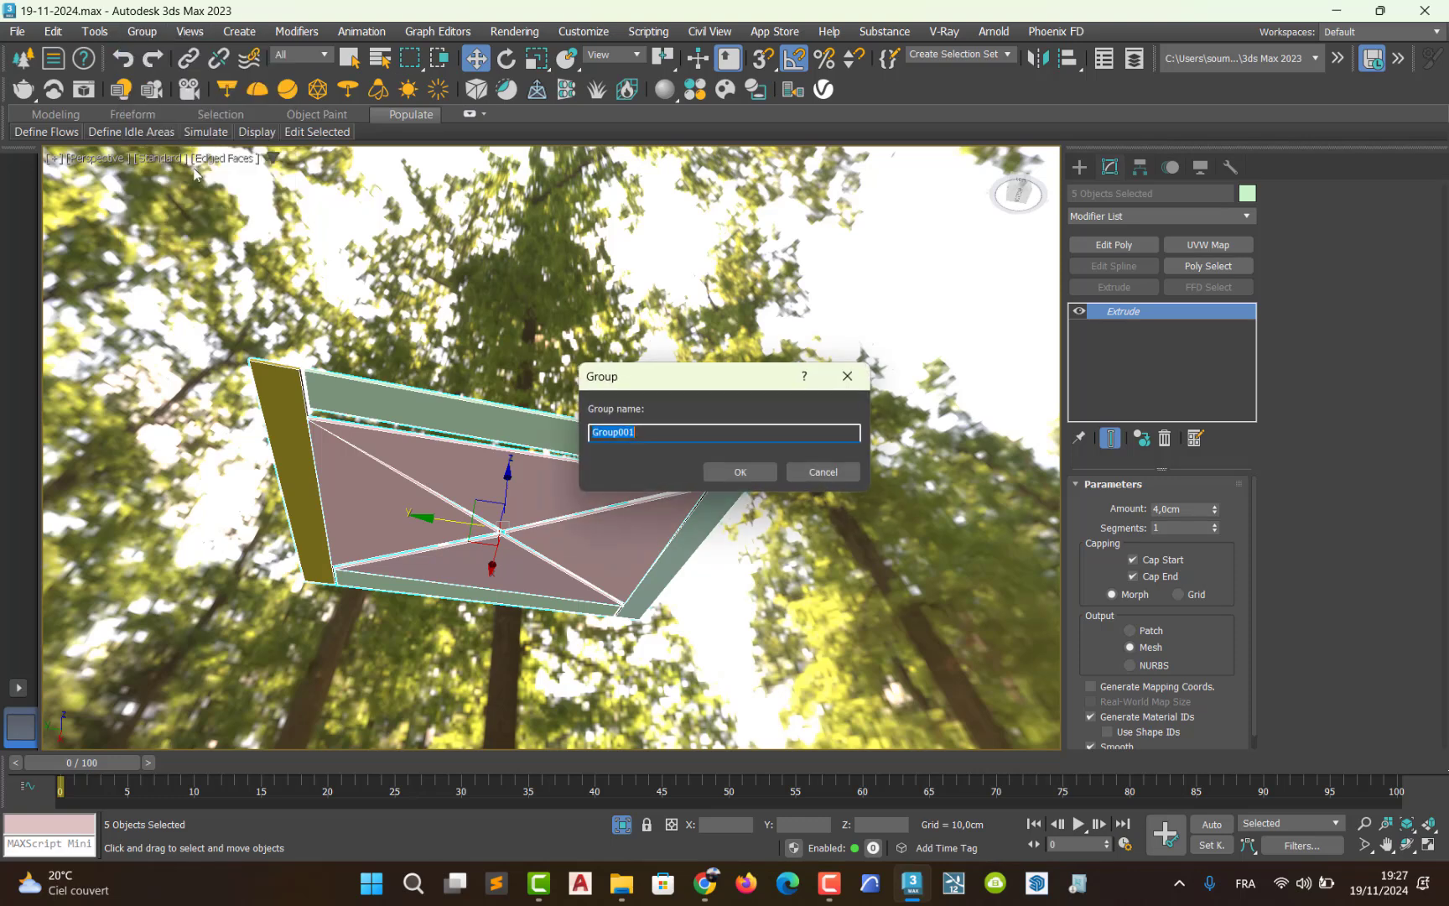
text(pla)
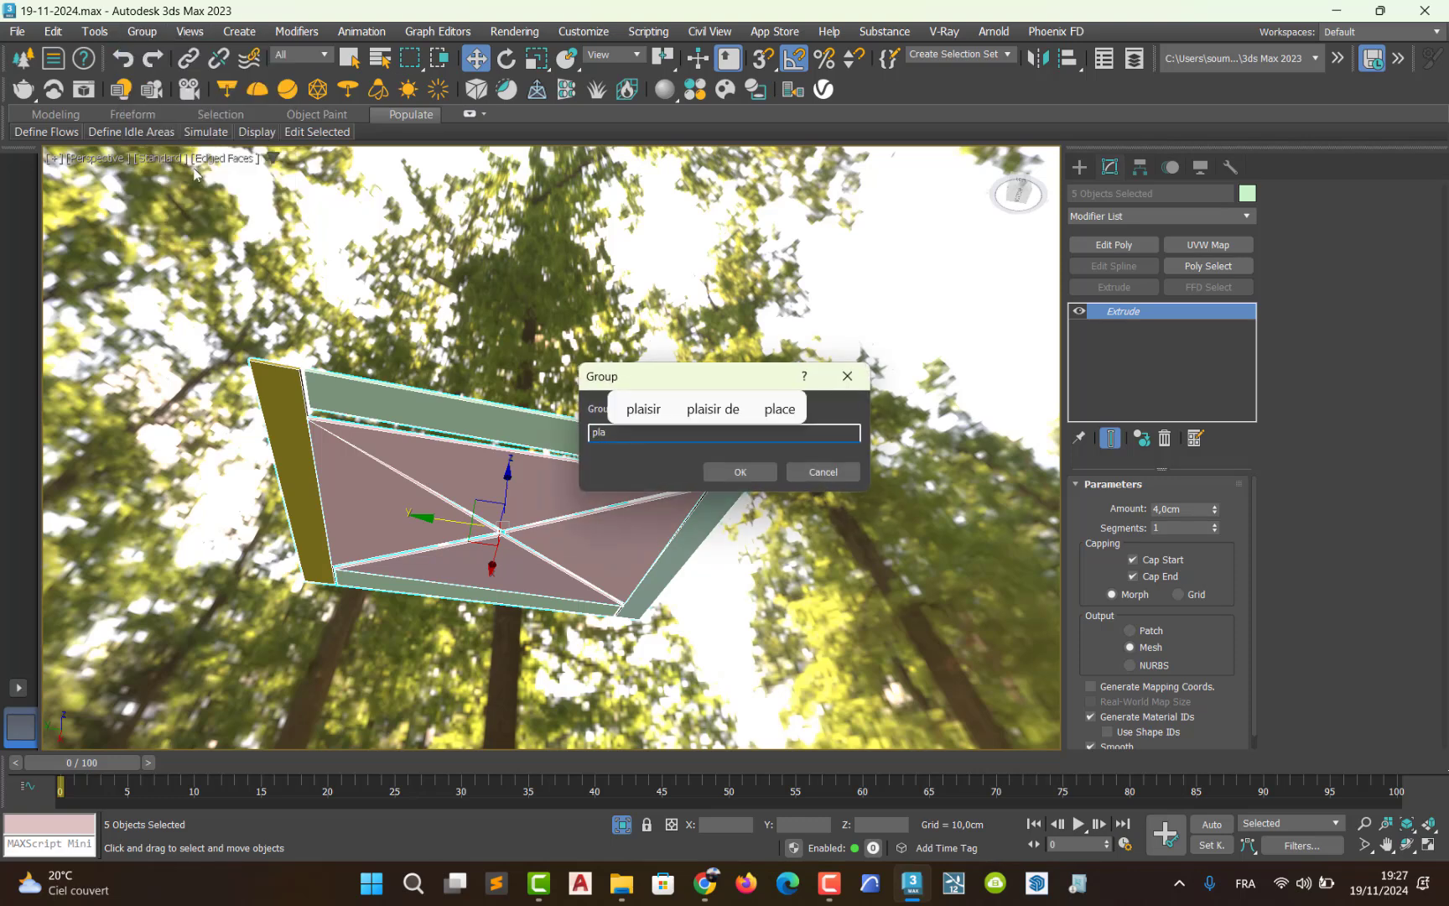
text(fon)
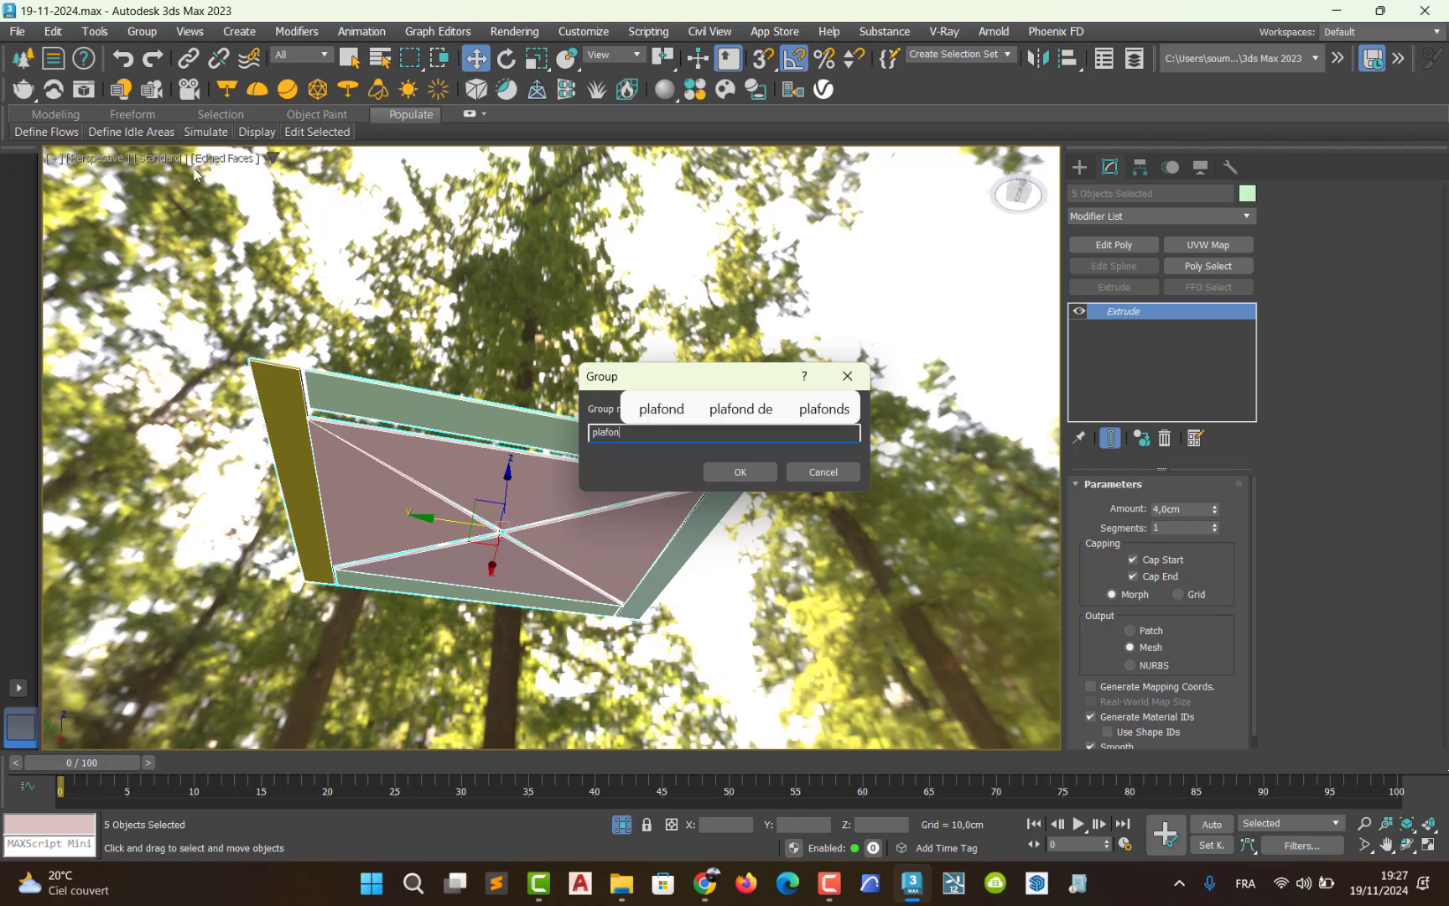
click(660, 407)
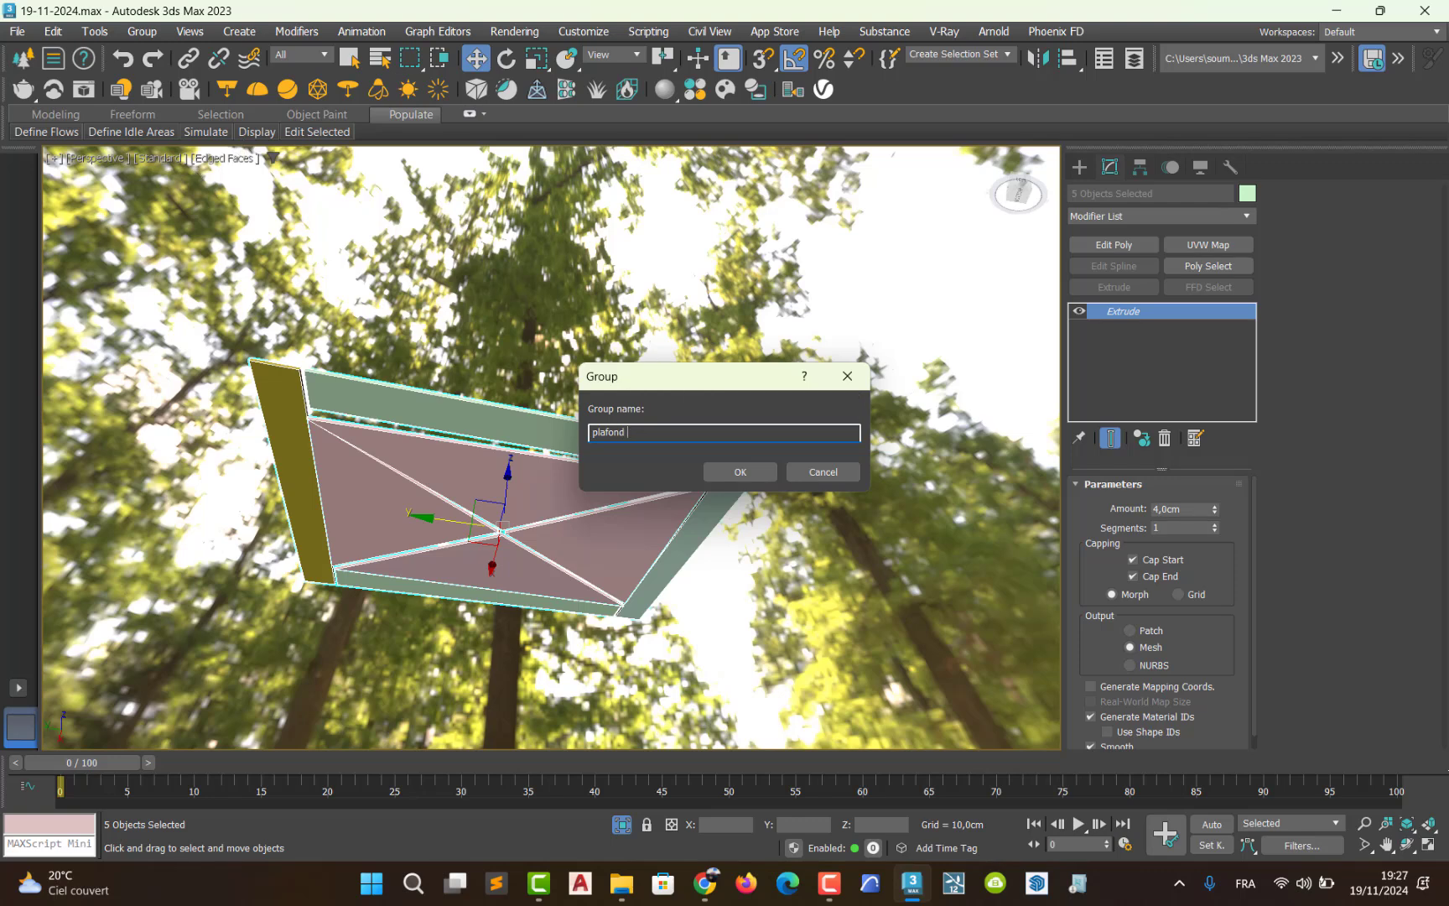
click(740, 472)
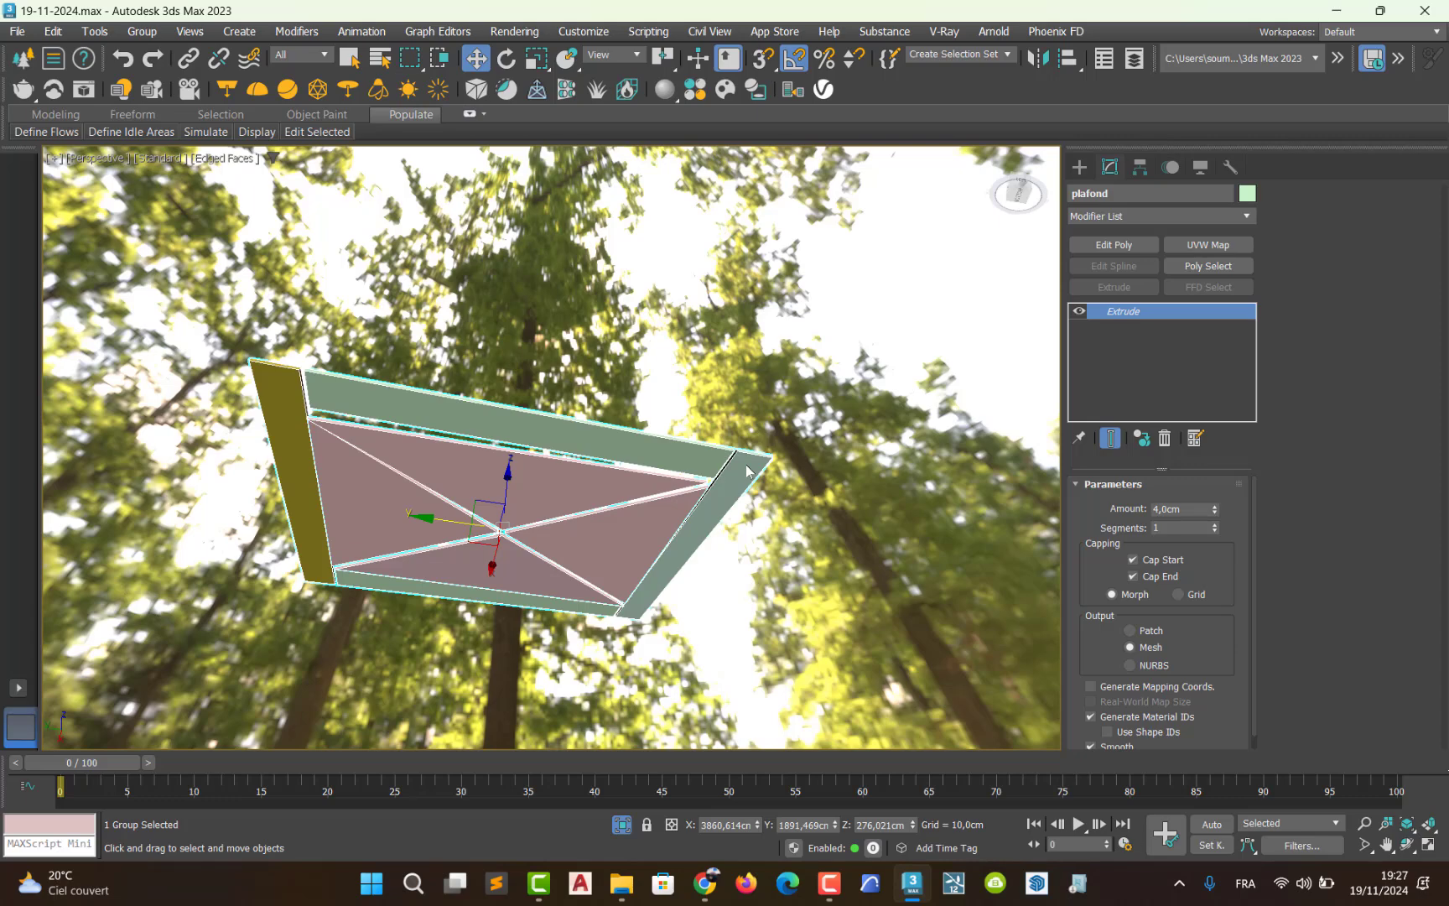
- Rename Material #13 as plafond with a white diffuse colour and assign it to the ceiling group
key(m)
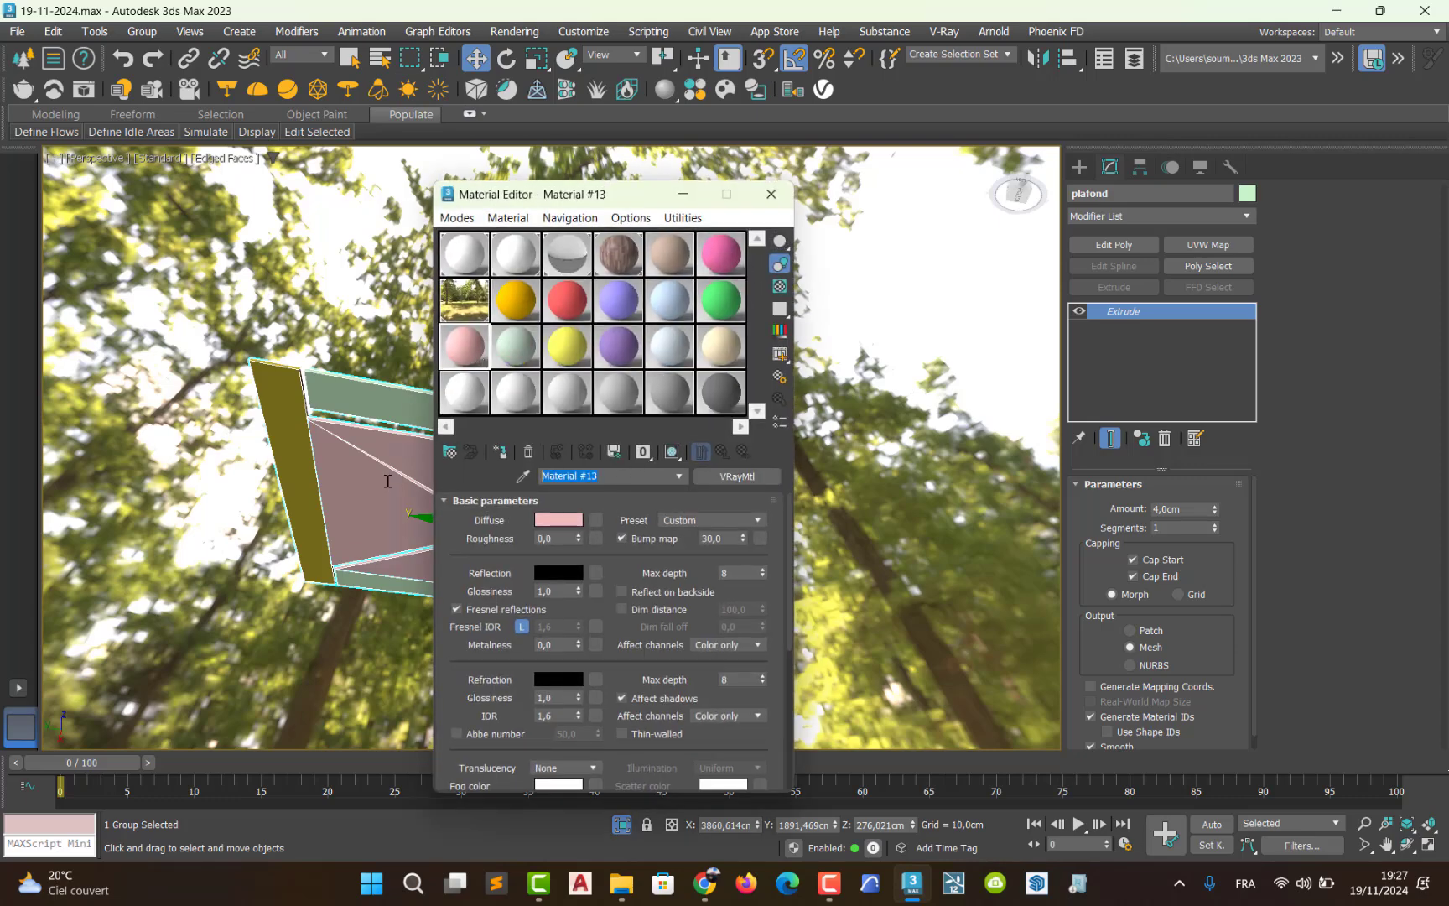
text(plafond)
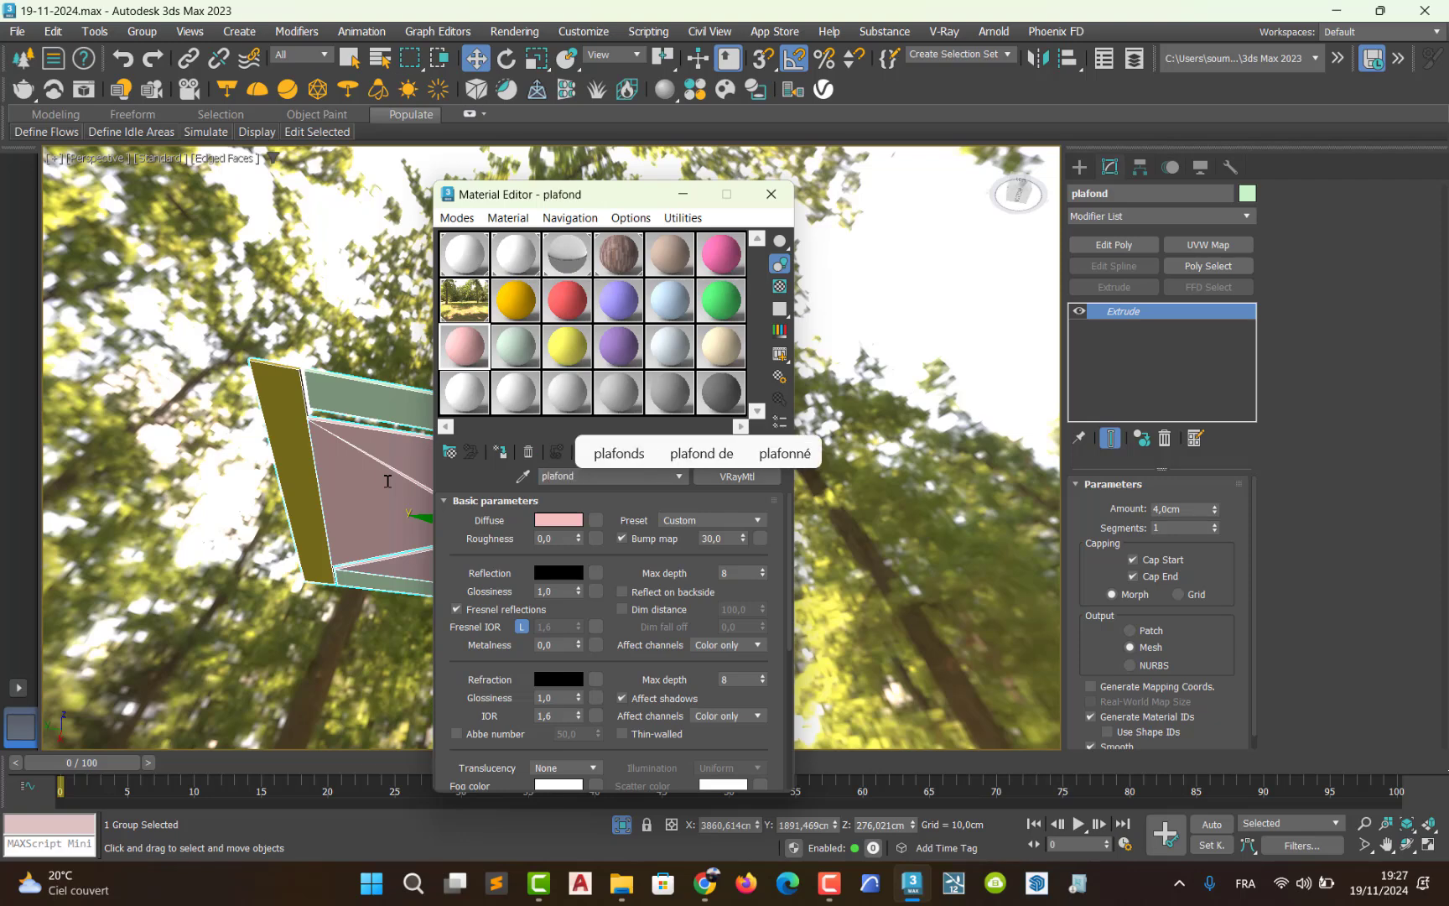
click(545, 521)
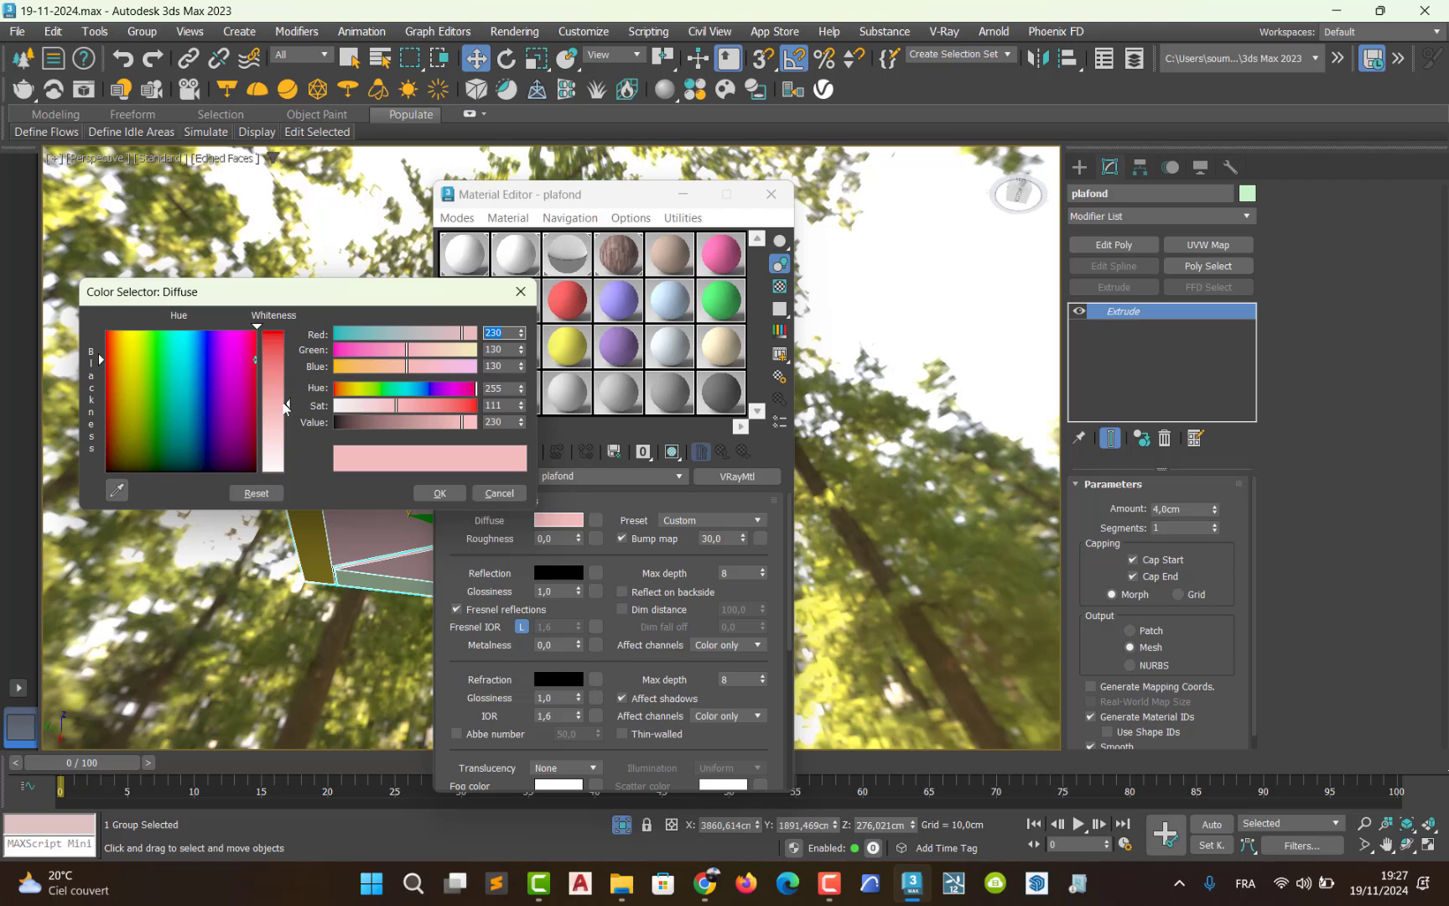
drag(285, 406, 286, 485)
click(439, 493)
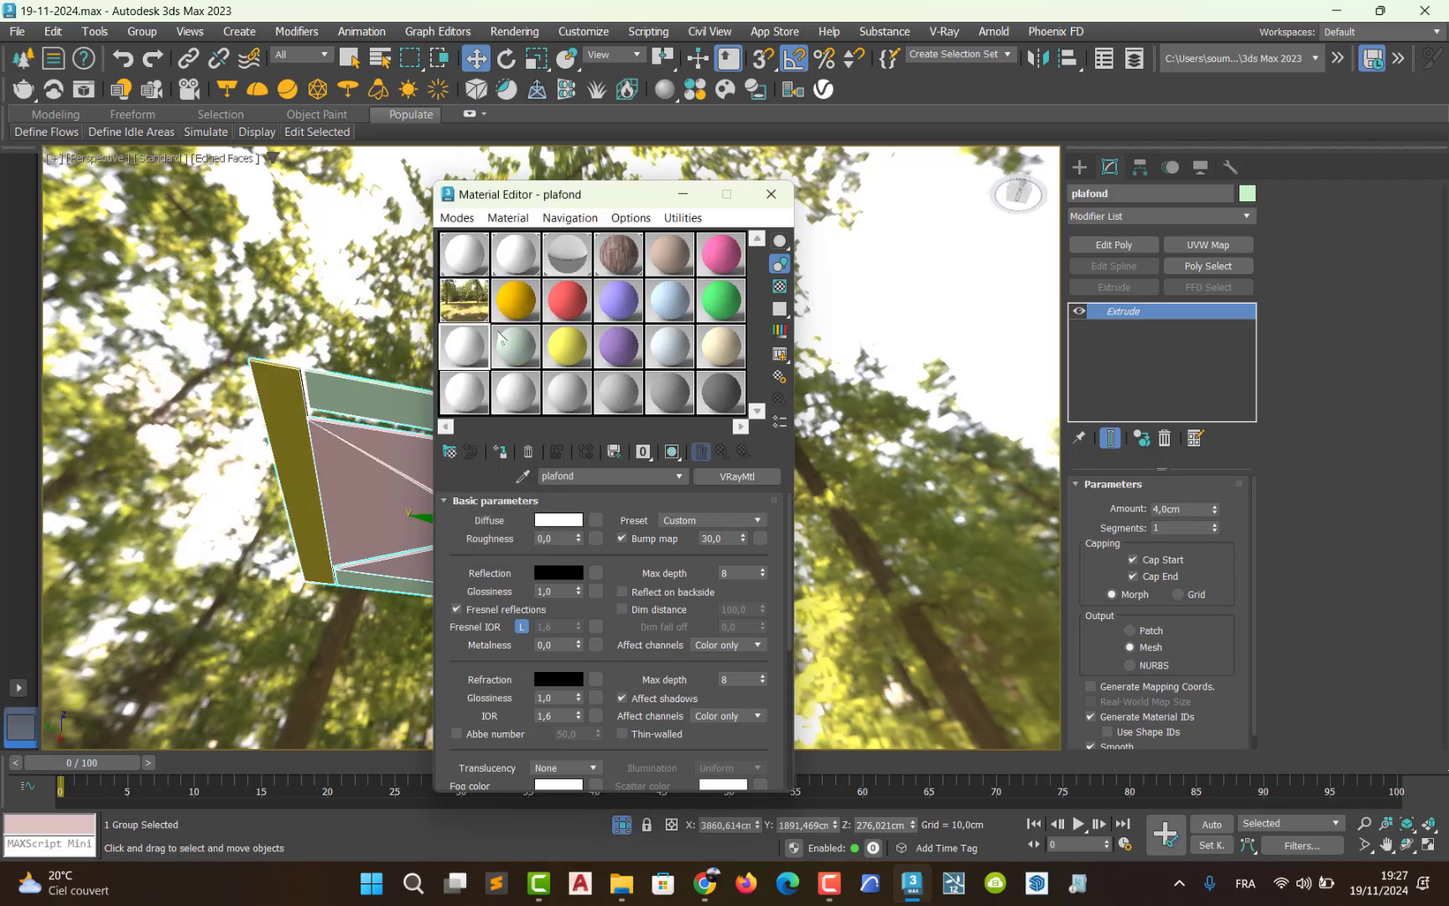
click(500, 452)
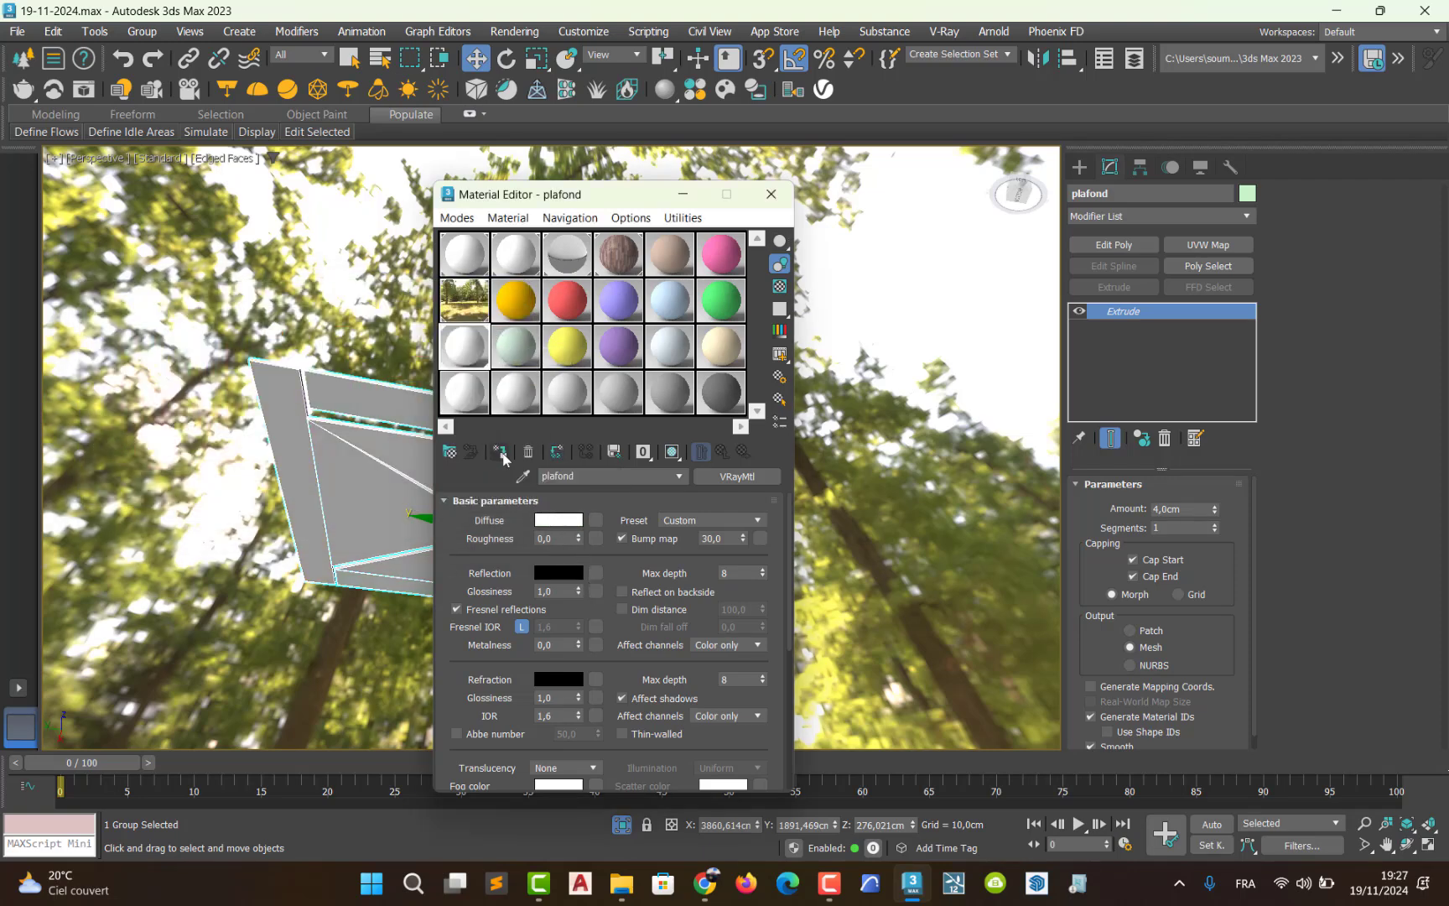
- Close the material editor, end the ceiling's isolation and return to the VRayCam001 view of the living room
click(771, 193)
key(c)
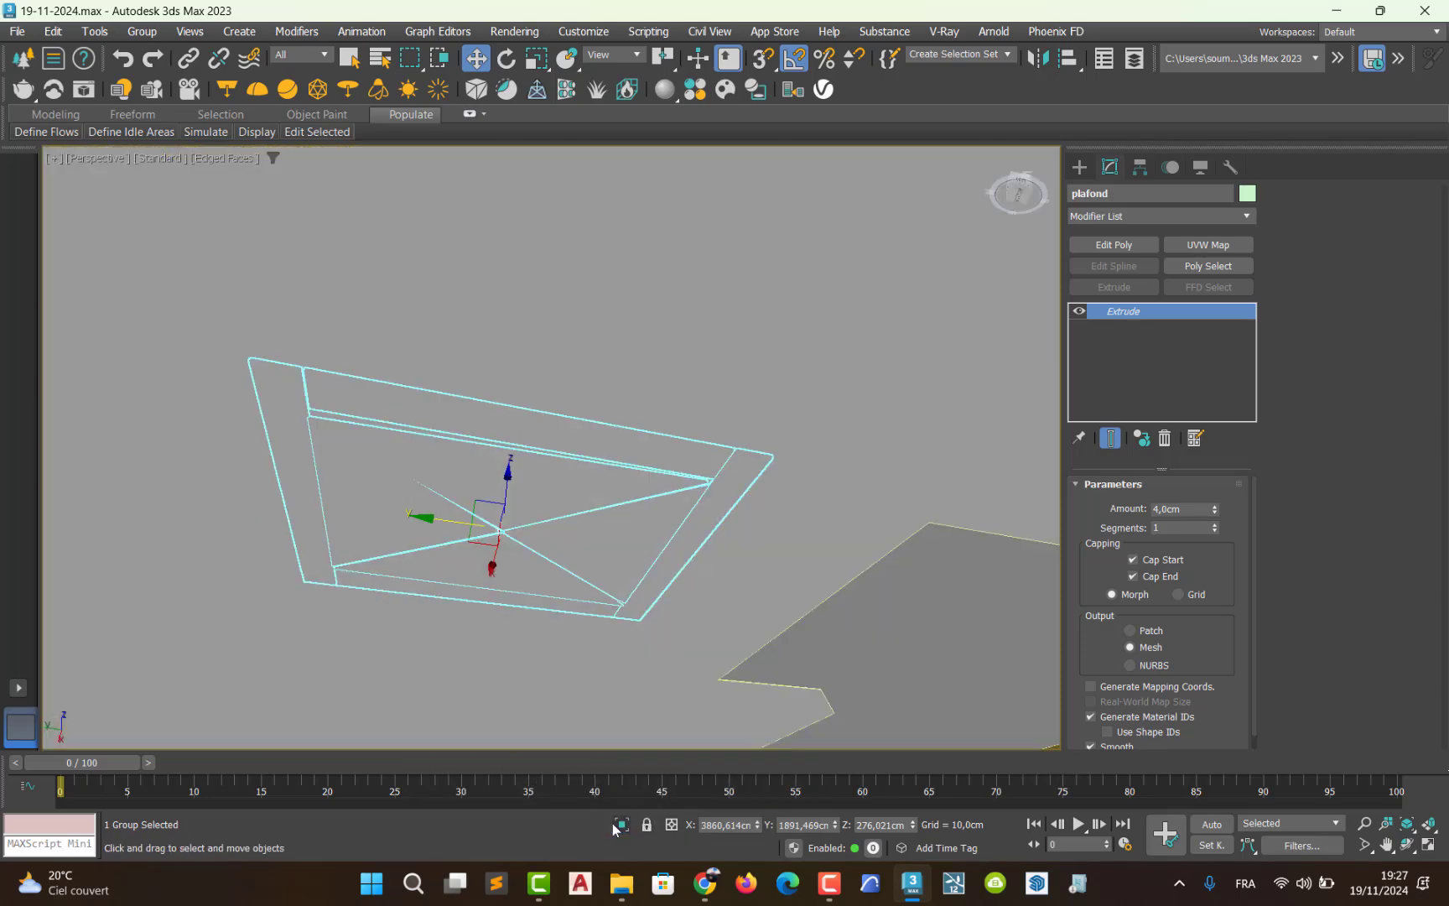
middle_drag(604, 484, 595, 471)
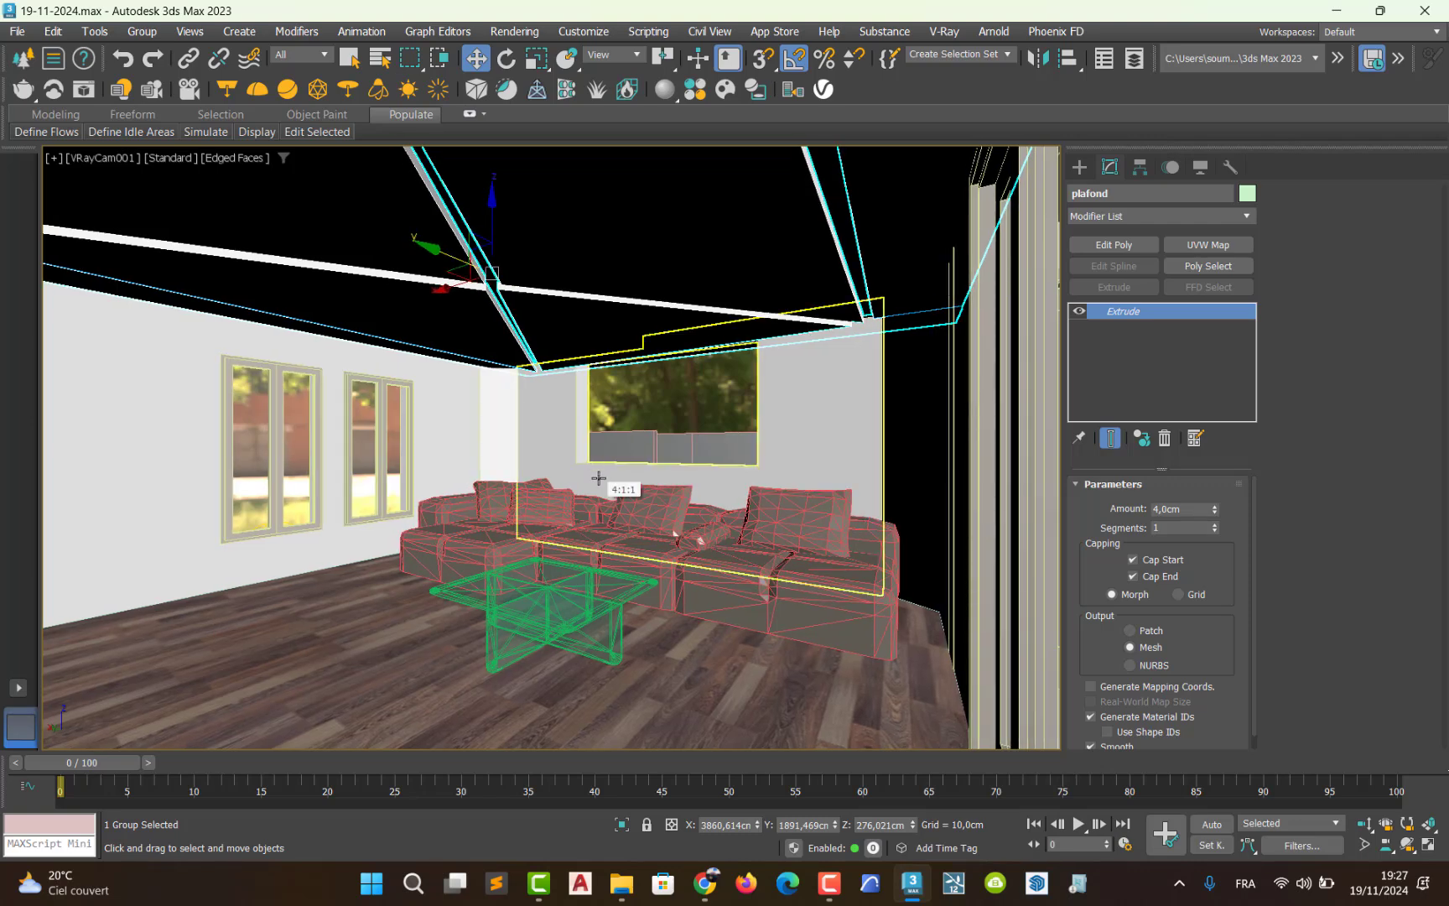